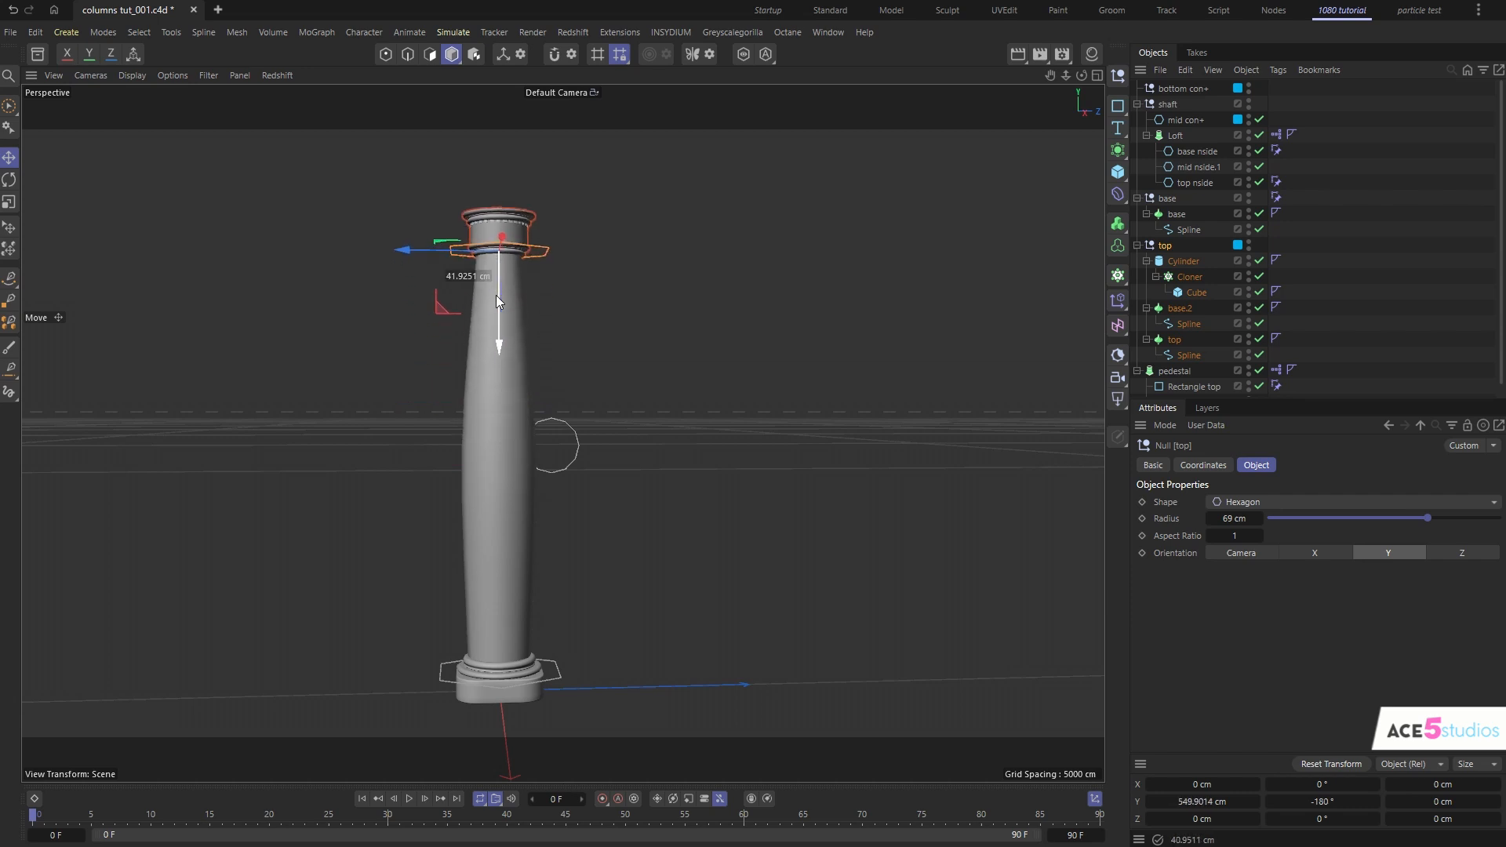
- Raise the column's middle controller slightly, then raise the bottom con+ controller to about 63.6 cm in Y
{"action": "left_click", "coordinate": [572, 423]}
{"action": "left_click_drag", "start_coordinate": [603, 398], "coordinate": [603, 381]}
{"action": "left_click", "coordinate": [563, 665]}
{"action": "left_click_drag", "start_coordinate": [499, 584], "coordinate": [516, 539]}
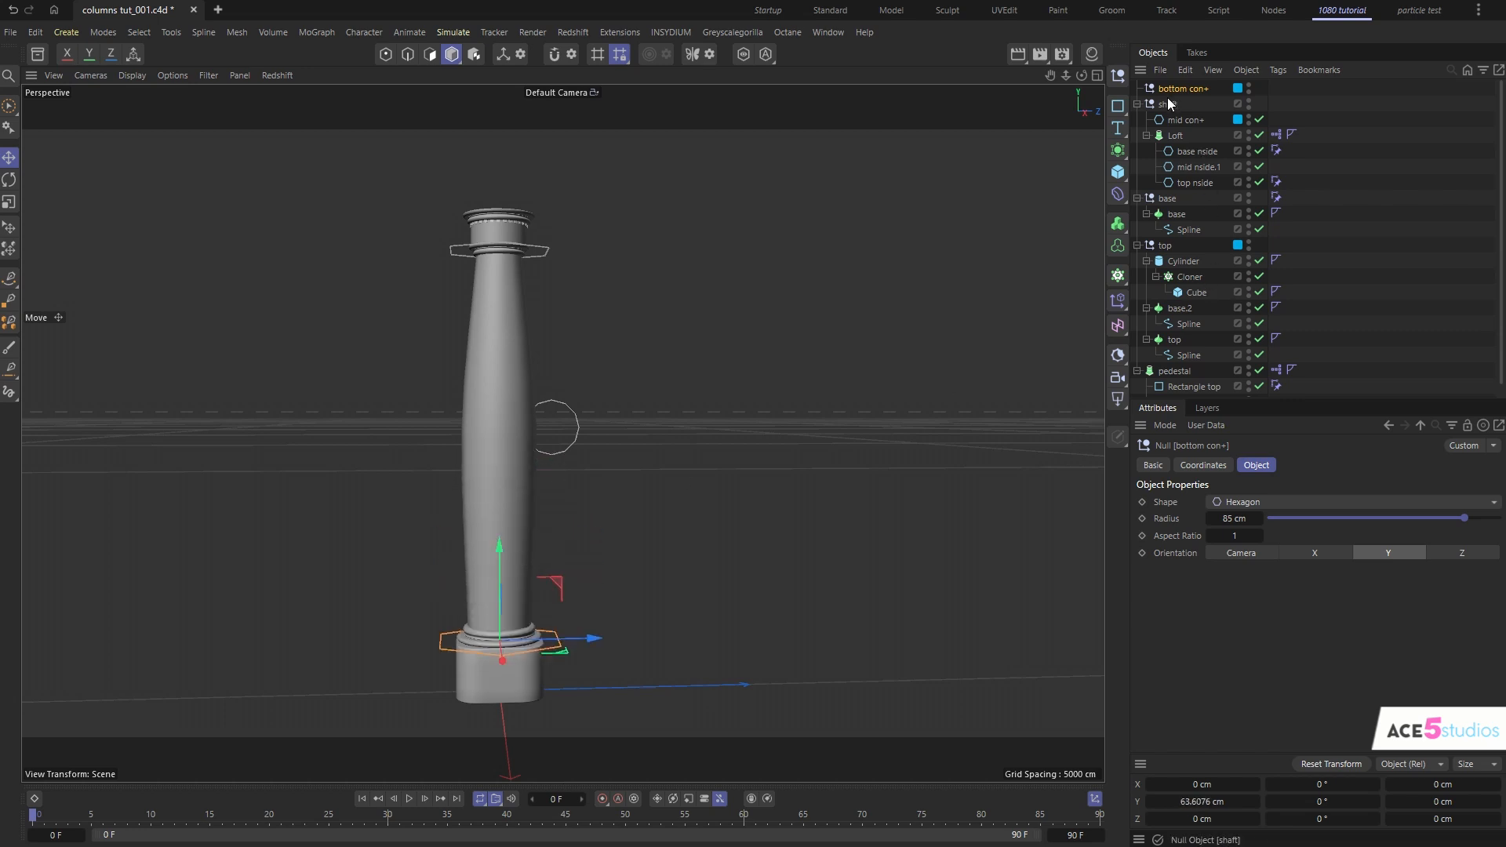
- Examine the column's full object hierarchy, including the shaft's Loft and the base Lathe, and slide the middle controller down the shaft
{"action": "left_click", "coordinate": [1173, 136]}
{"action": "left_click", "coordinate": [1175, 216]}
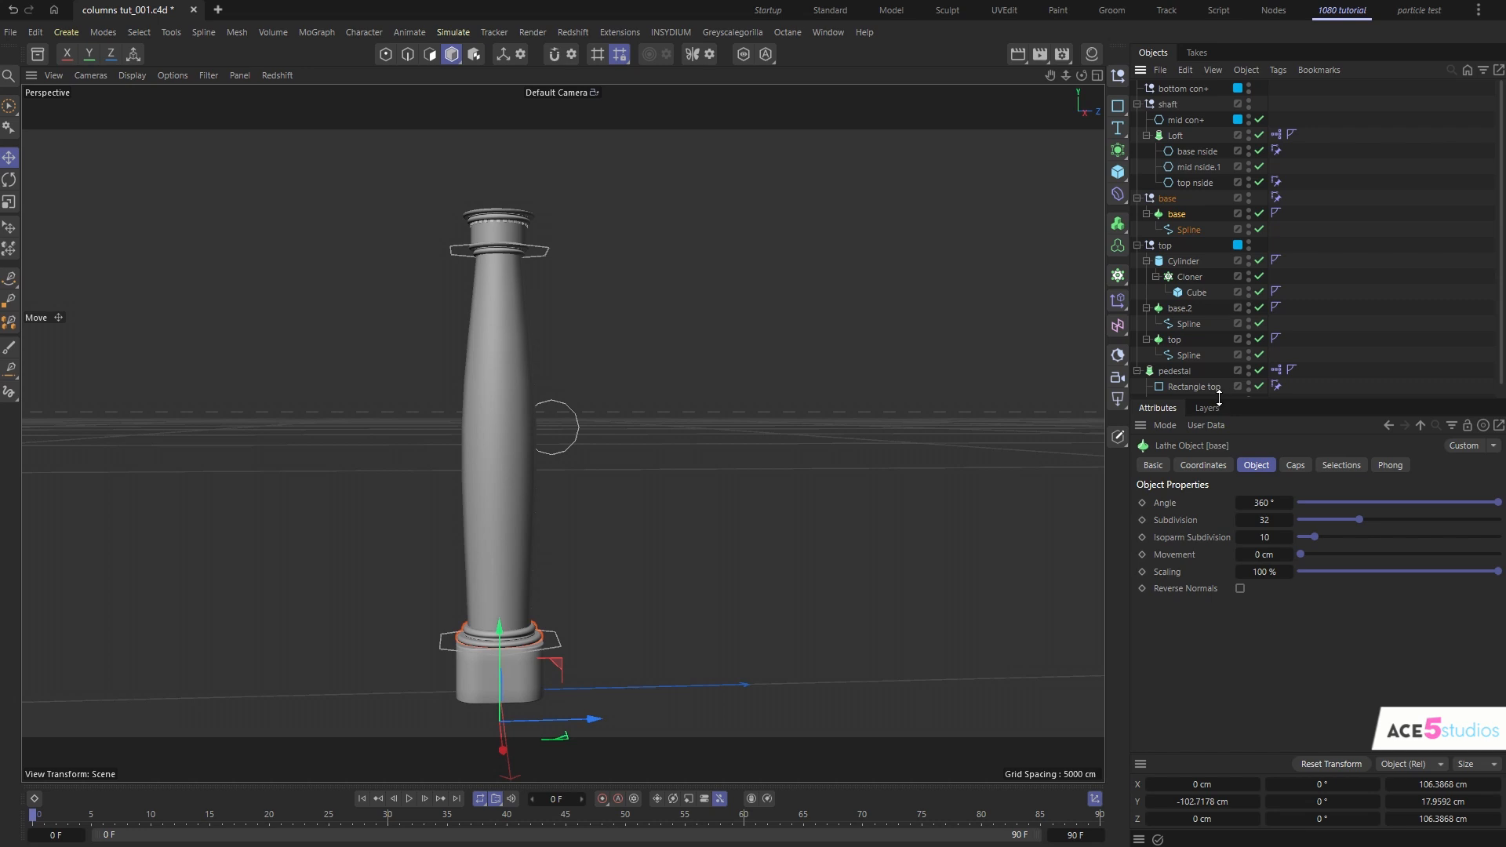
{"action": "left_click_drag", "start_coordinate": [1219, 399], "coordinate": [1224, 574]}
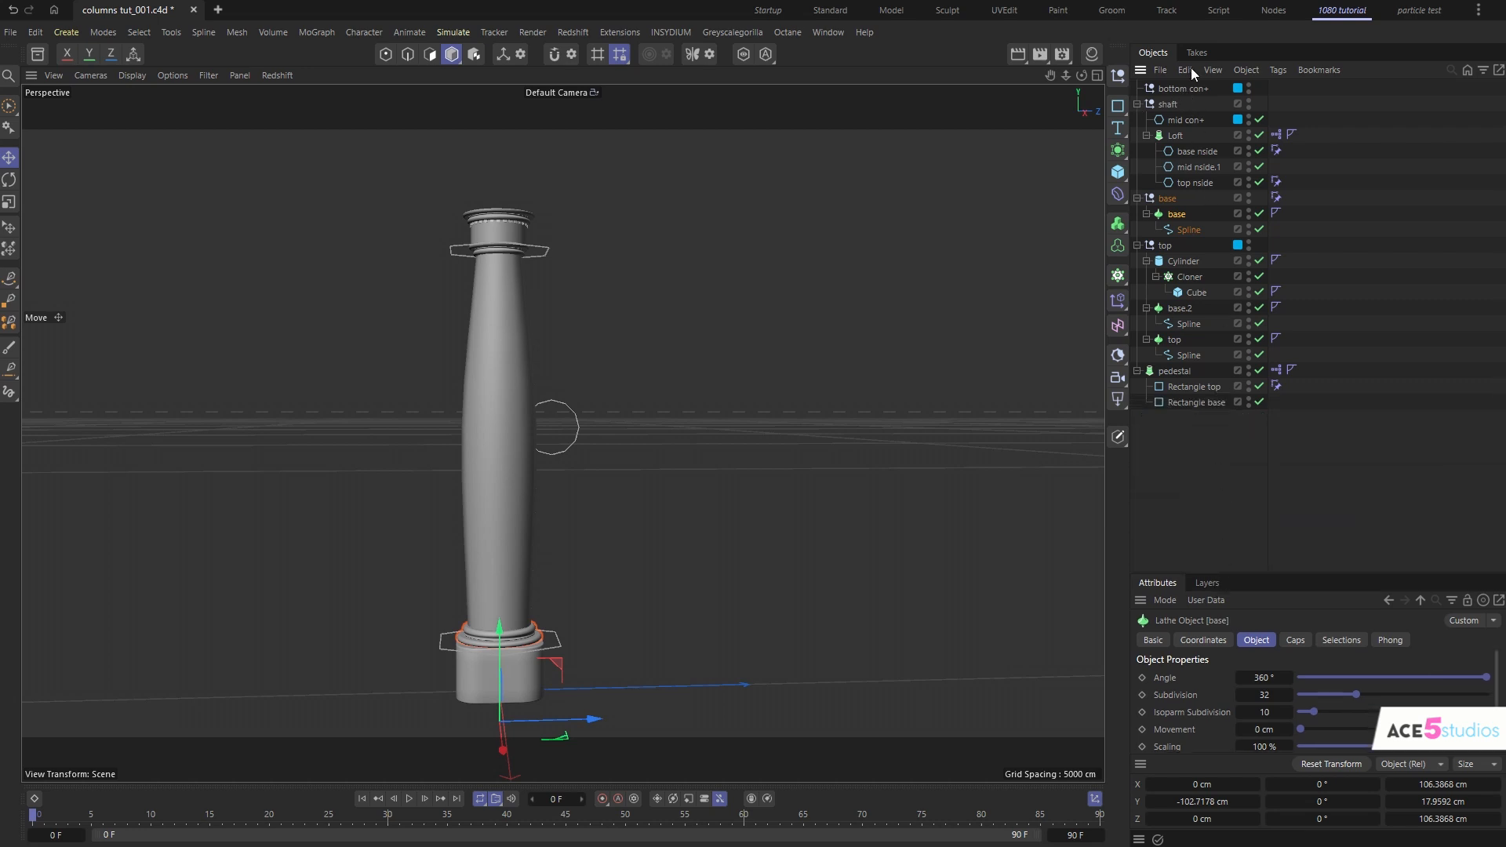
{"action": "left_click", "coordinate": [575, 430]}
{"action": "left_click_drag", "start_coordinate": [575, 430], "coordinate": [595, 648]}
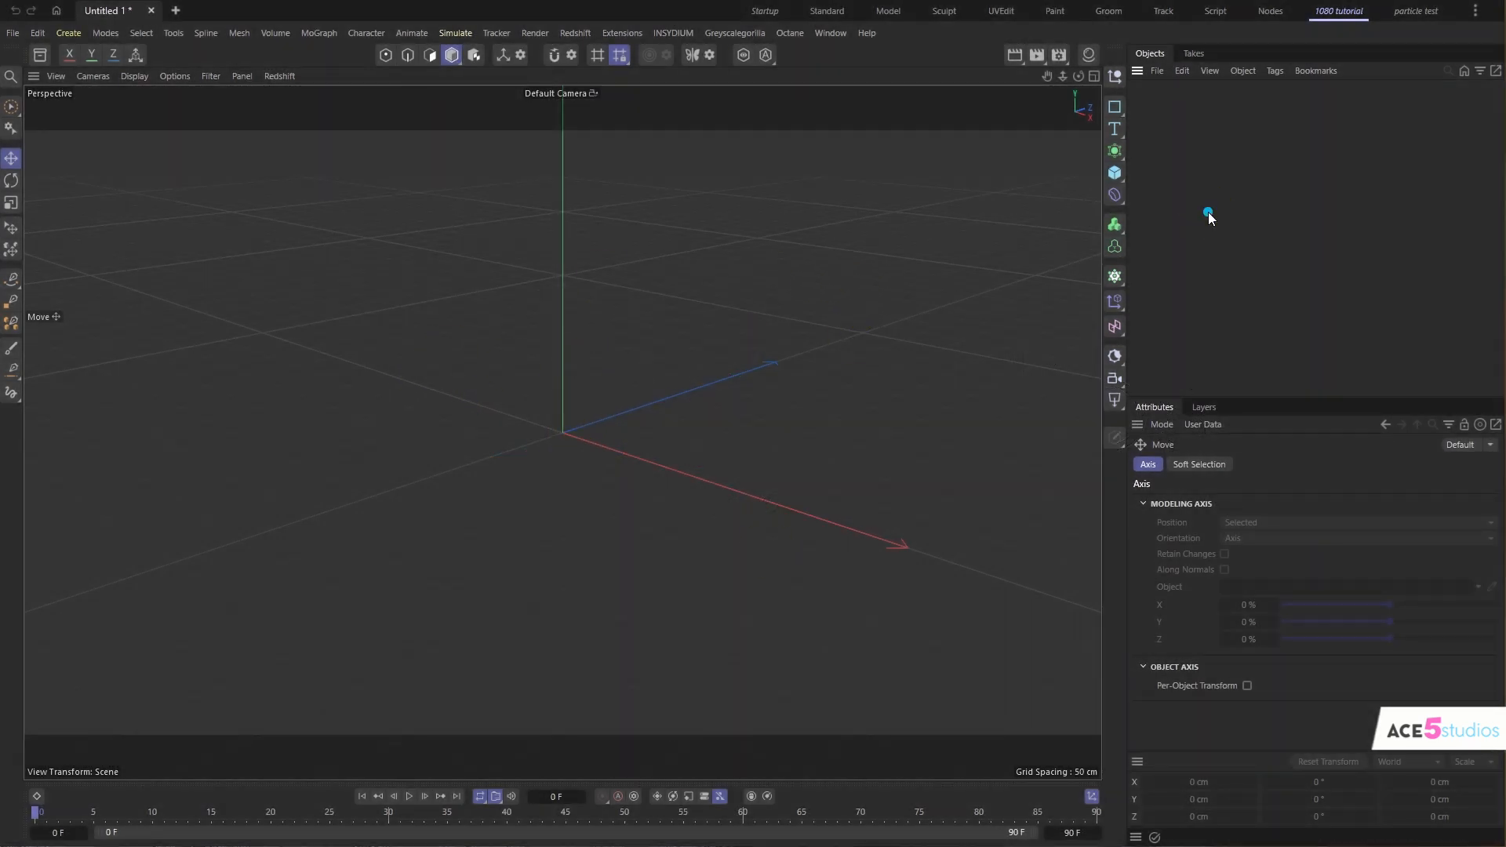
- Add a cube primitive and reduce its Y size to about 134 cm
{"action": "left_click_drag", "start_coordinate": [632, 329], "coordinate": [550, 469], "text": "alt"}
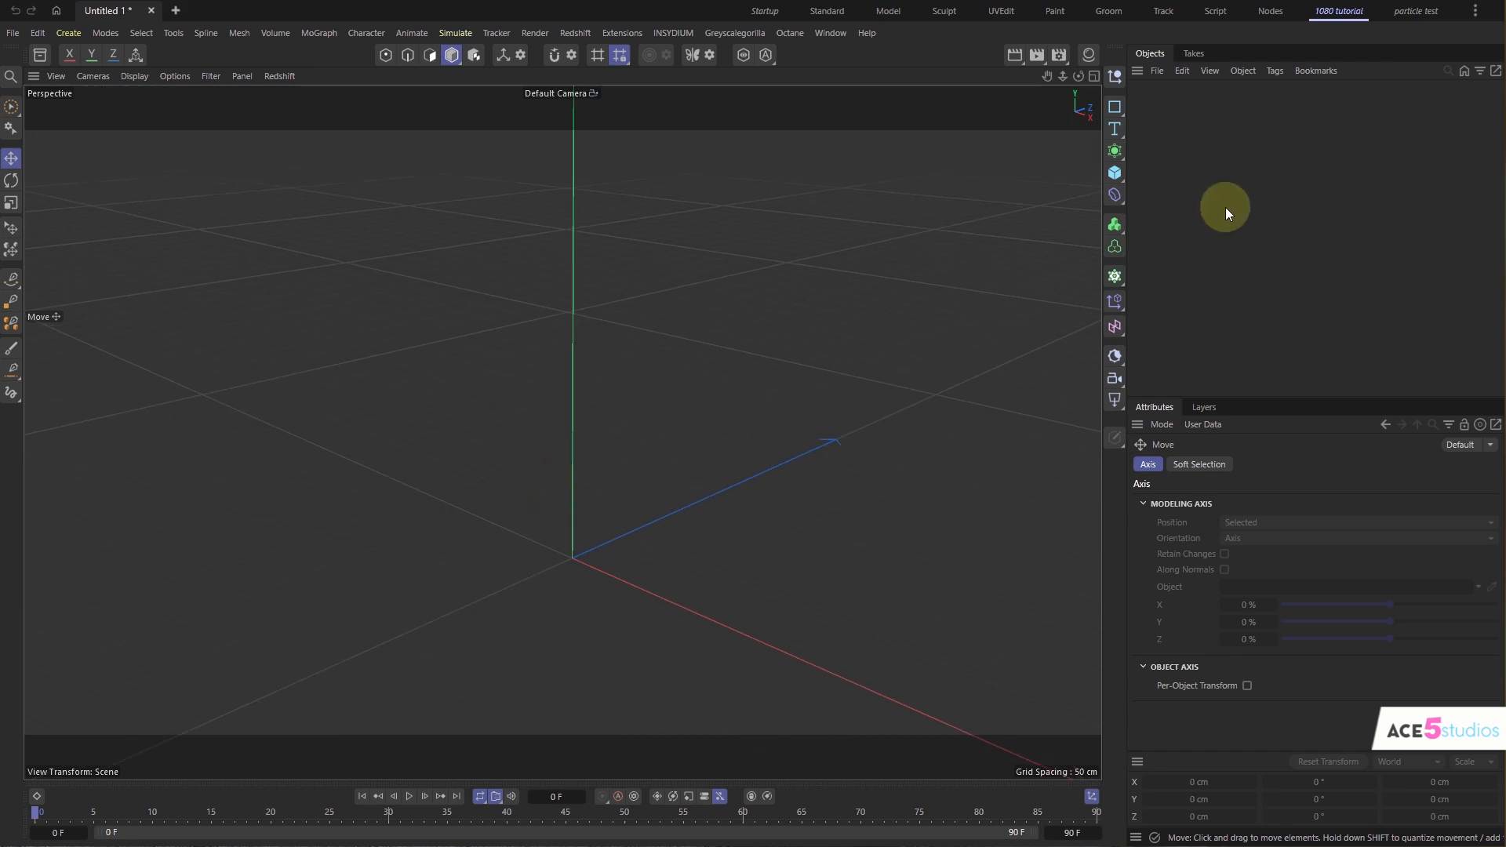
{"action": "left_click", "coordinate": [1115, 172]}
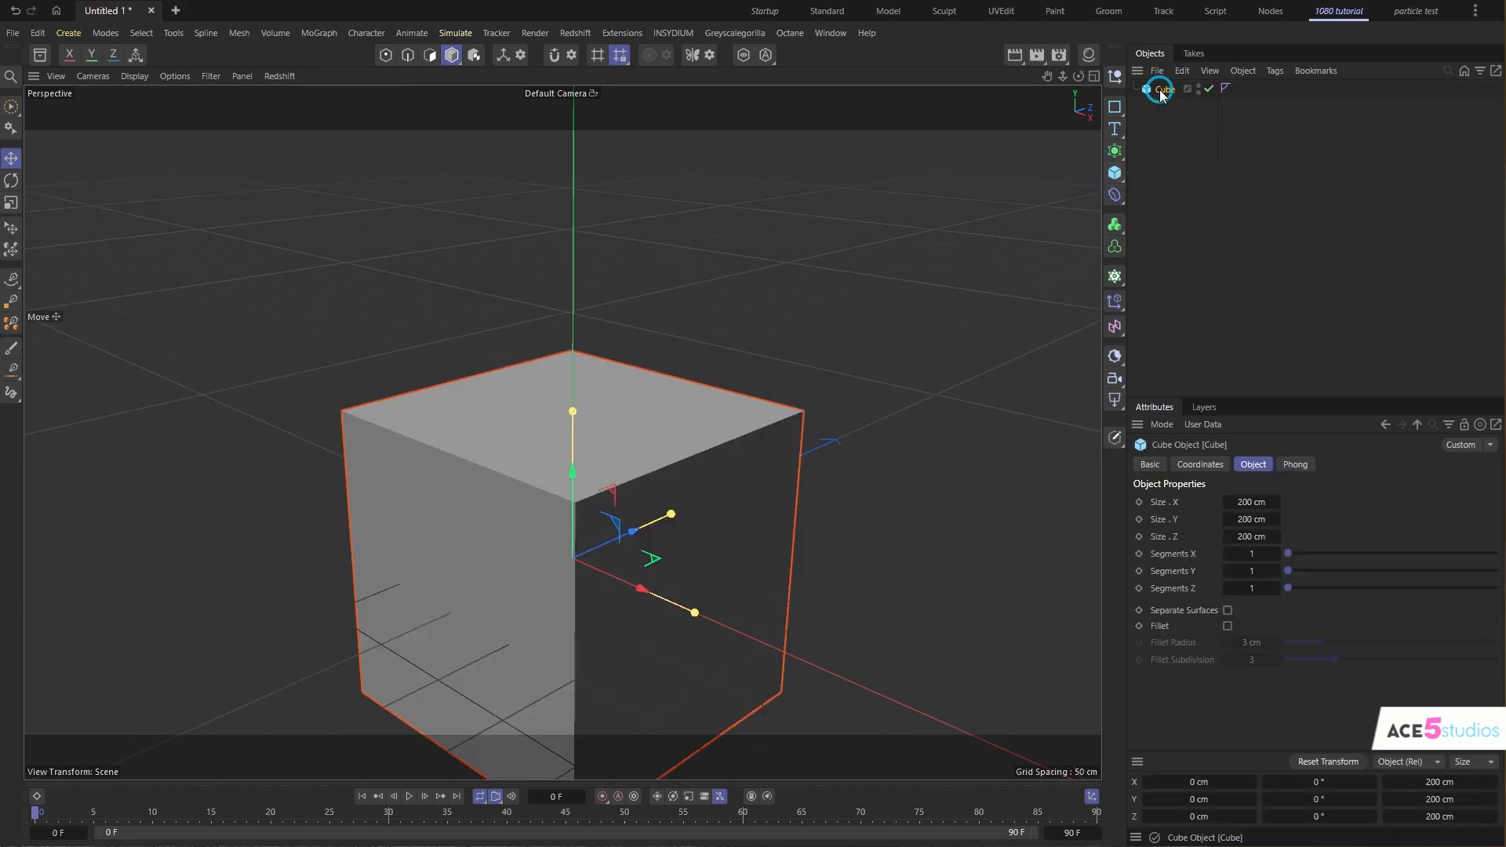
{"action": "left_click_drag", "start_coordinate": [639, 494], "coordinate": [632, 348], "text": "alt"}
{"action": "left_click_drag", "start_coordinate": [593, 301], "coordinate": [599, 357]}
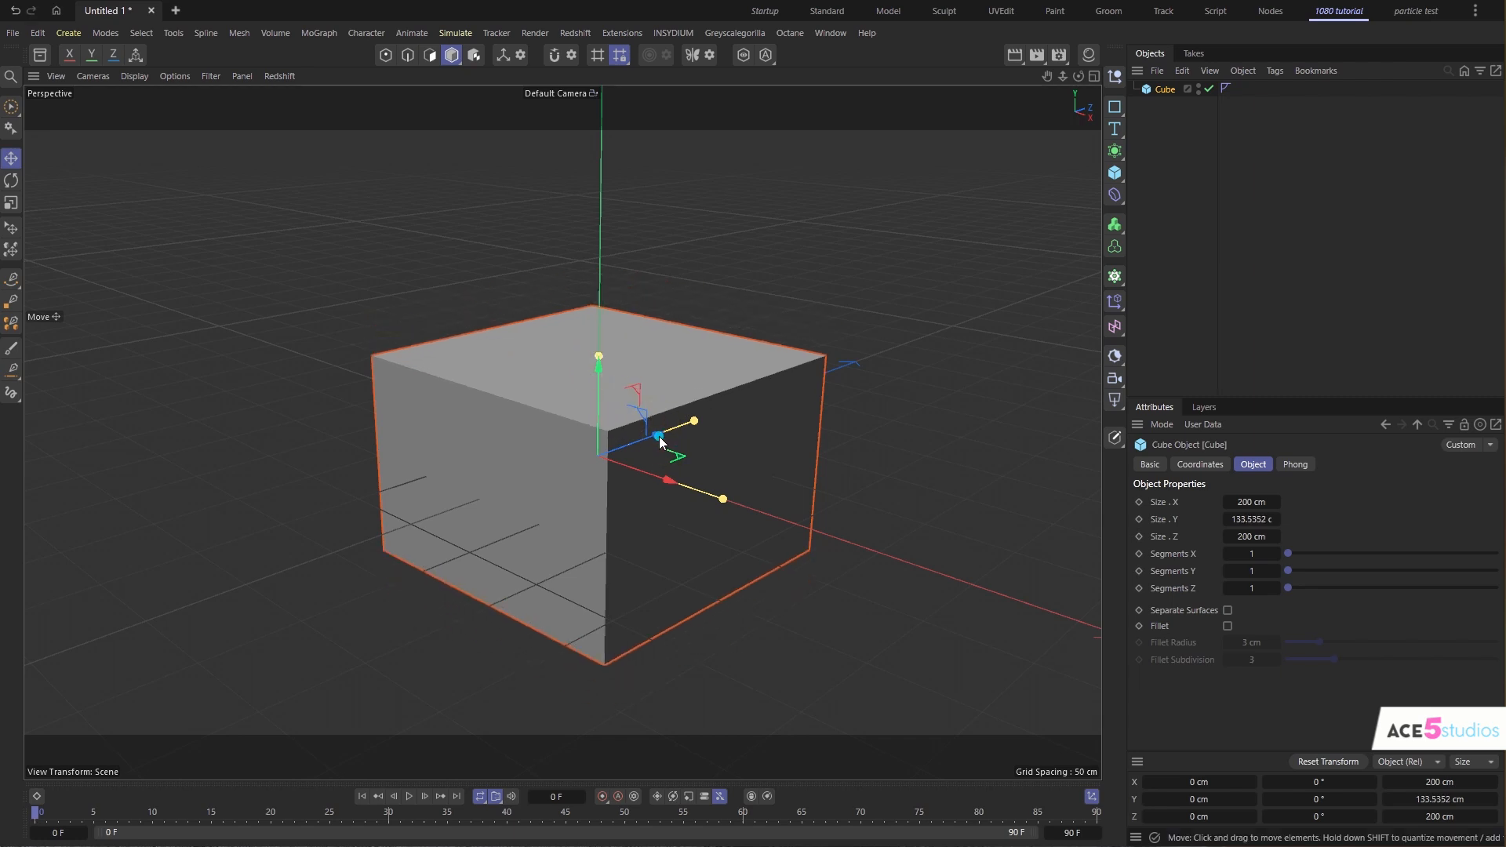
- Move the cube up above the ground and resize its height to about 158 cm
{"action": "left_click_drag", "start_coordinate": [657, 437], "coordinate": [611, 395], "text": "alt"}
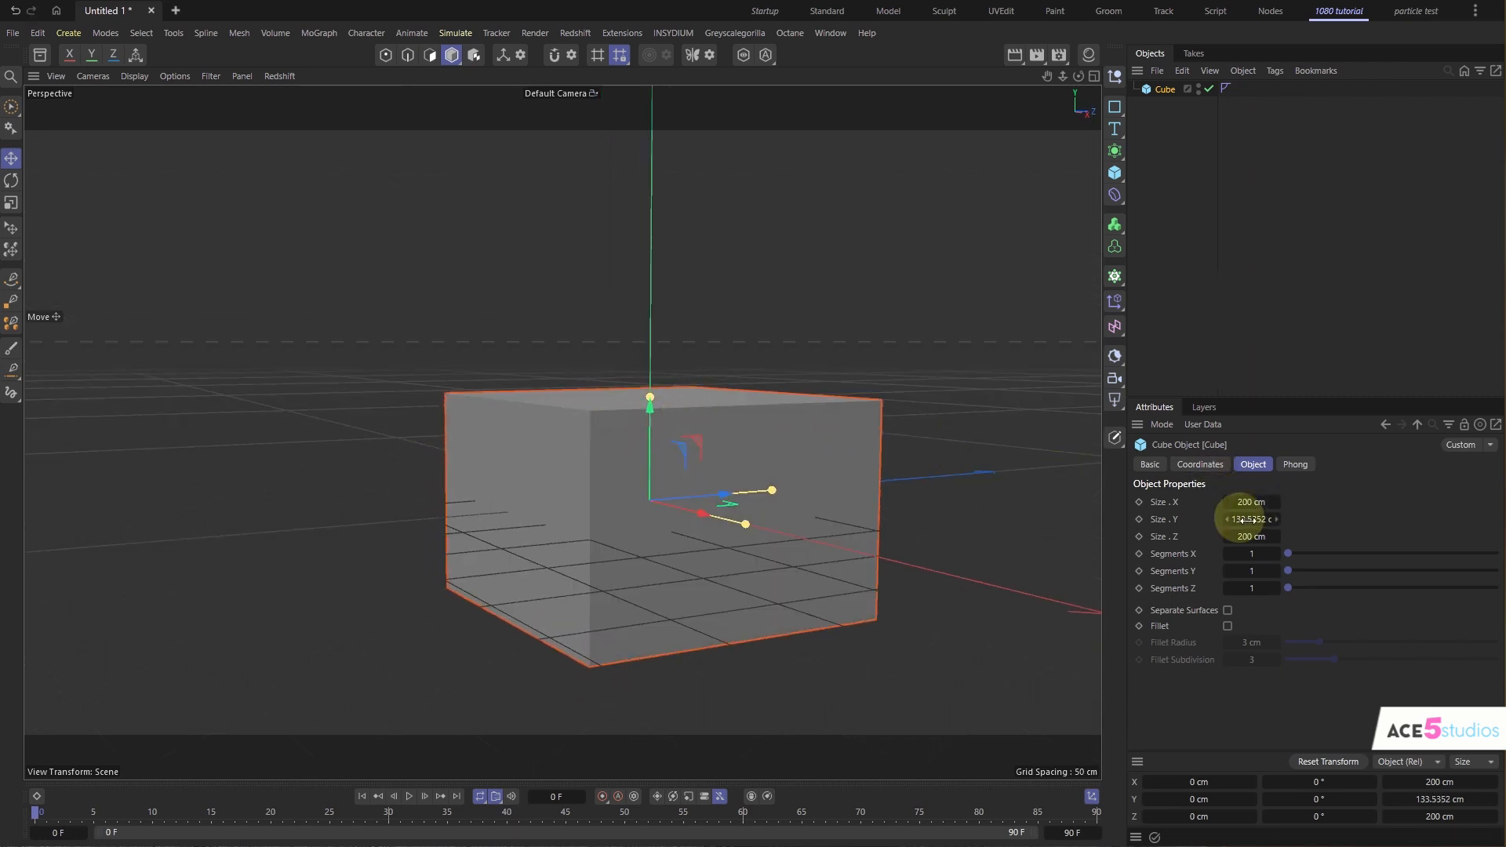
{"action": "left_click_drag", "start_coordinate": [651, 398], "coordinate": [655, 337]}
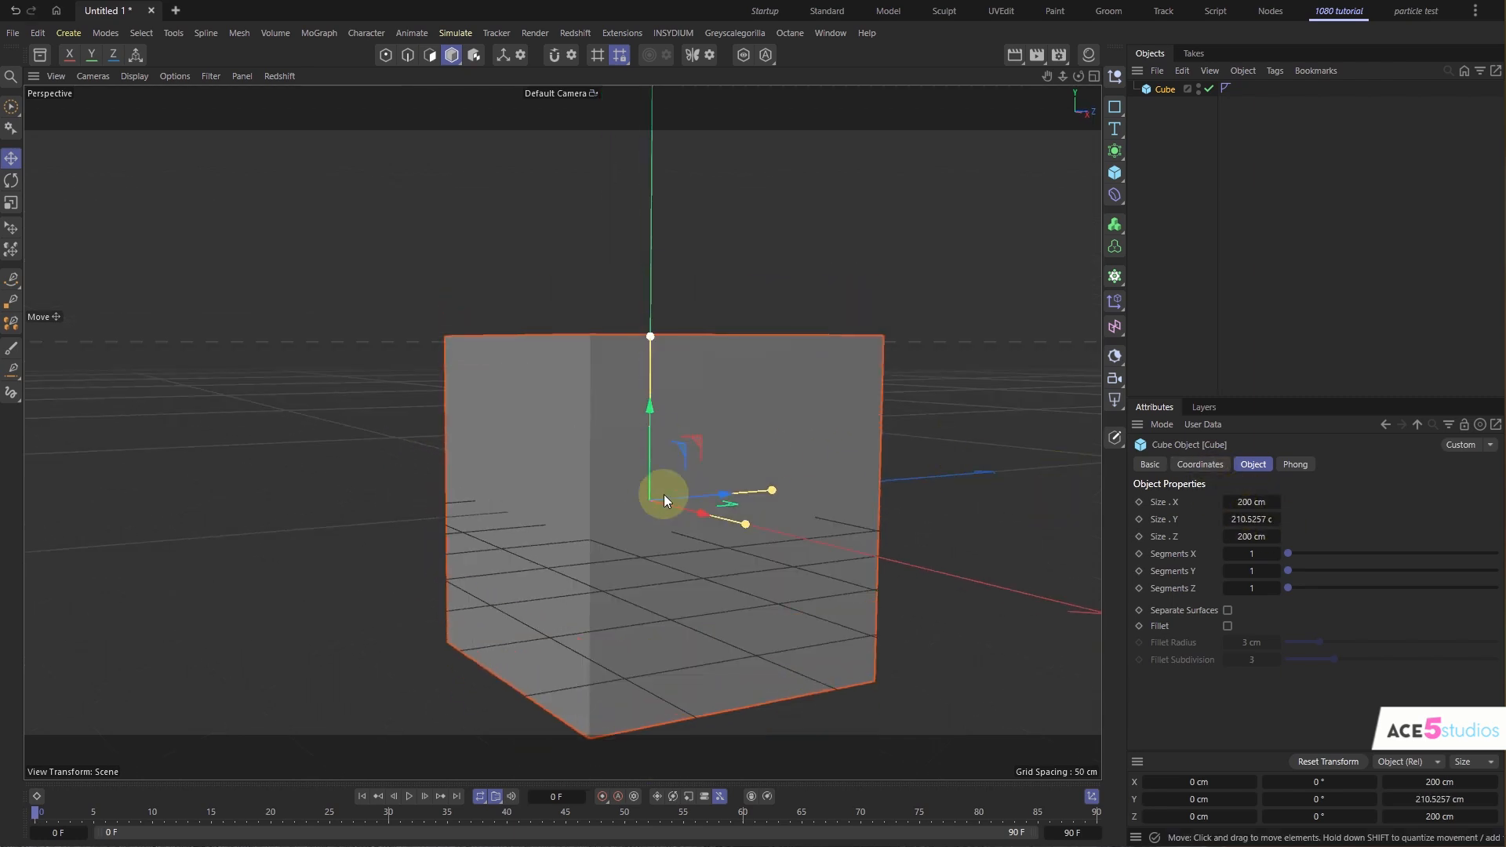
{"action": "left_click_drag", "start_coordinate": [650, 412], "coordinate": [673, 292]}
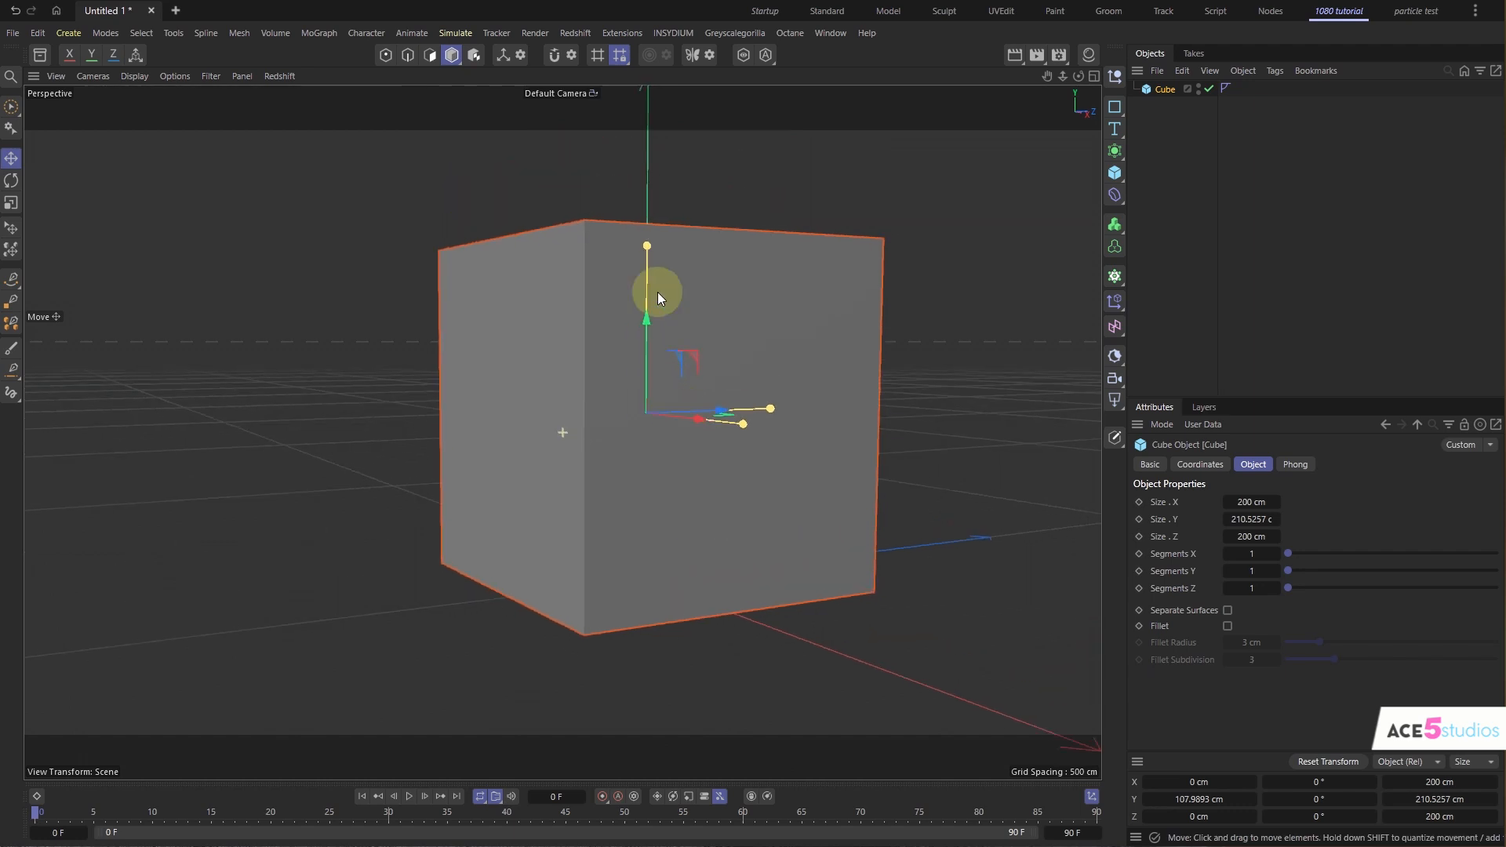
{"action": "left_click_drag", "start_coordinate": [651, 248], "coordinate": [651, 450]}
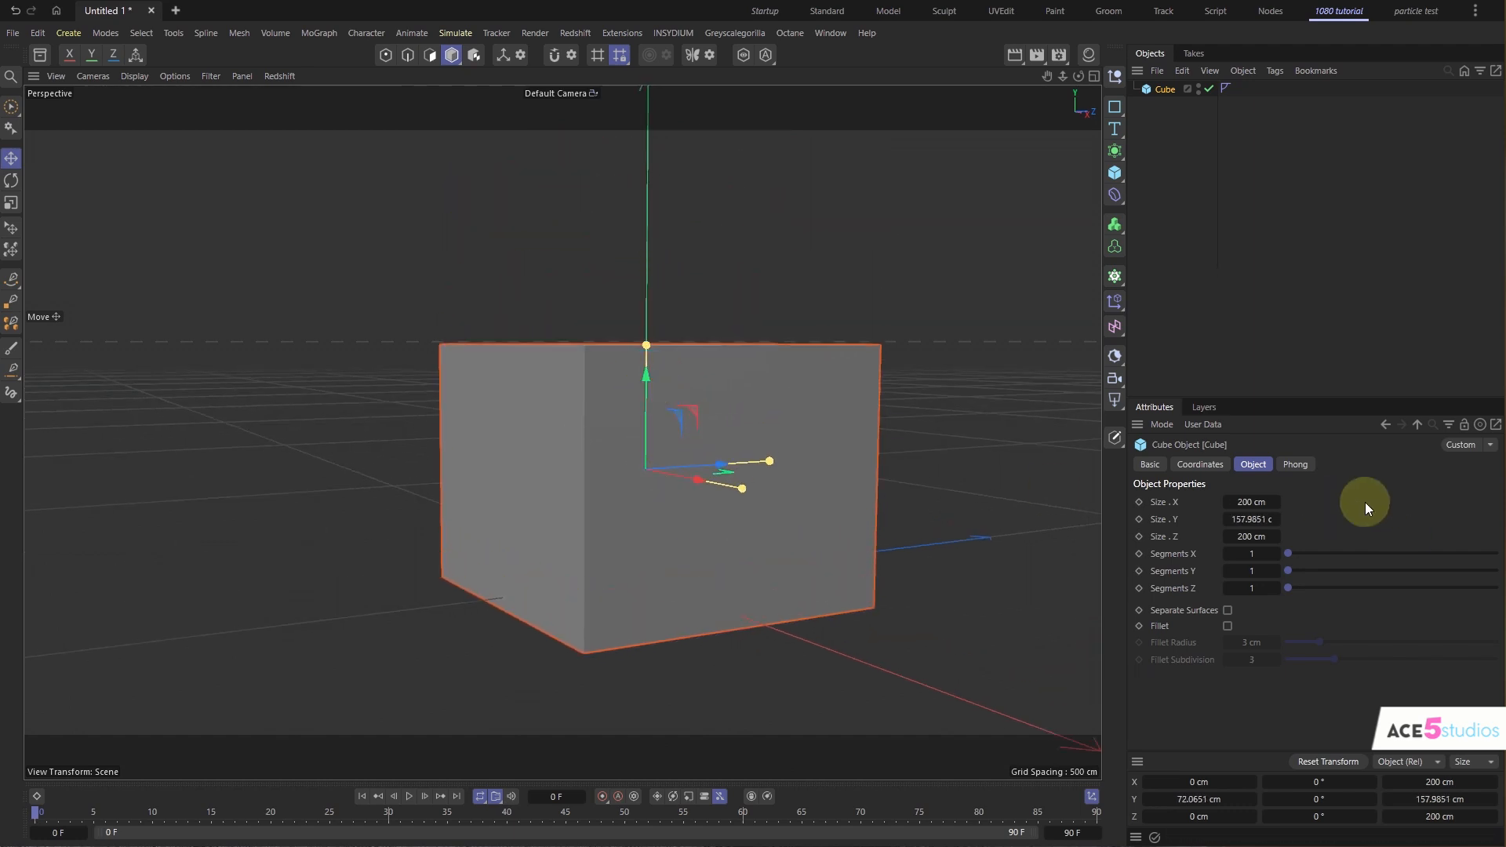
- Fillet the cube's edges with a 10 cm radius, then delete the cube
{"action": "left_click", "coordinate": [1228, 626]}
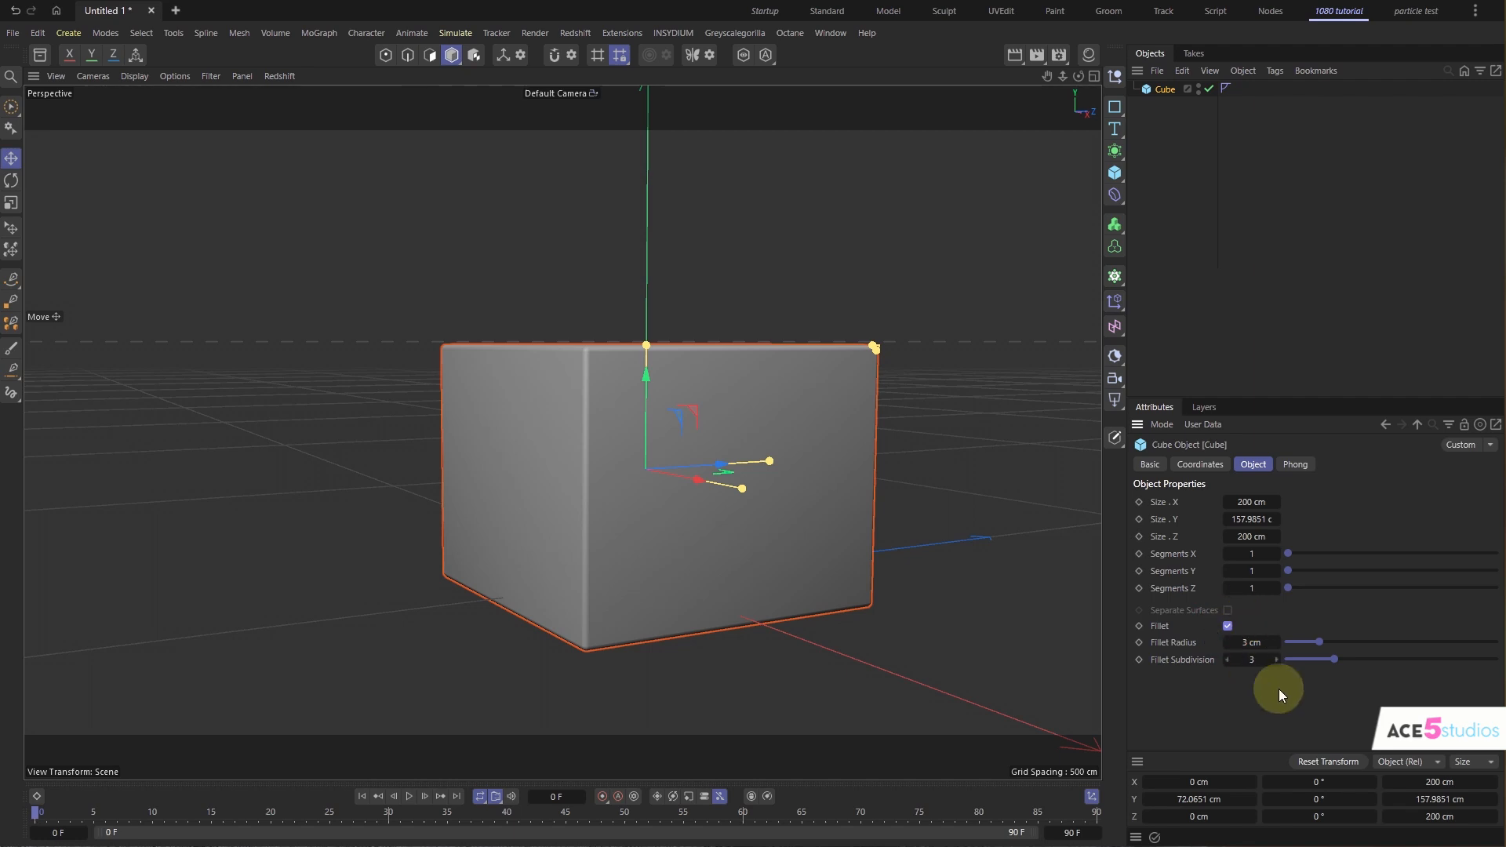
{"action": "left_click_drag", "start_coordinate": [1329, 639], "coordinate": [1387, 642]}
{"action": "left_click_drag", "start_coordinate": [353, 373], "coordinate": [800, 412], "text": "alt"}
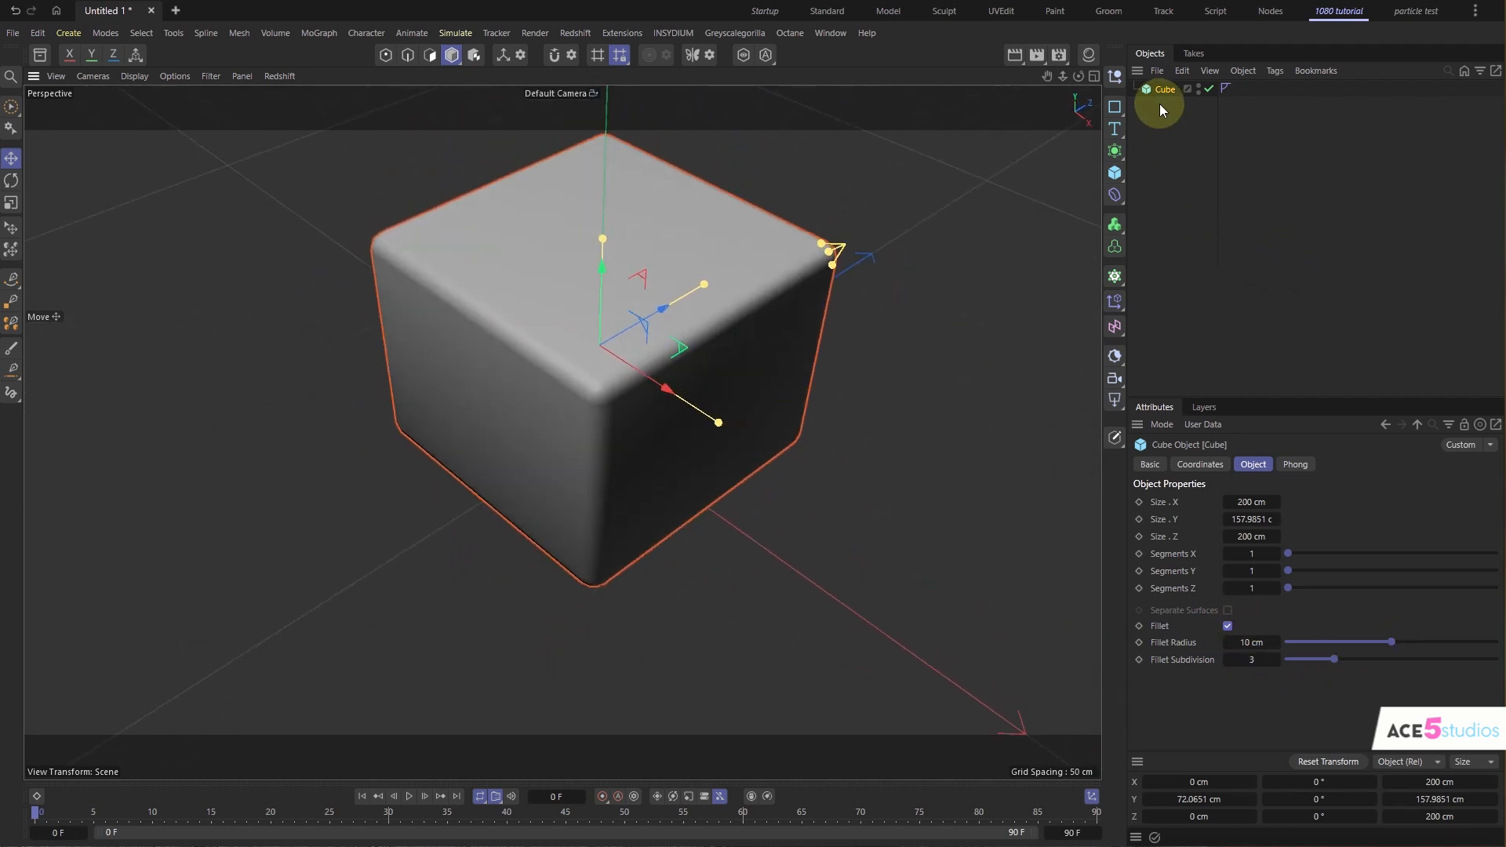
{"action": "key", "text": "Delete"}
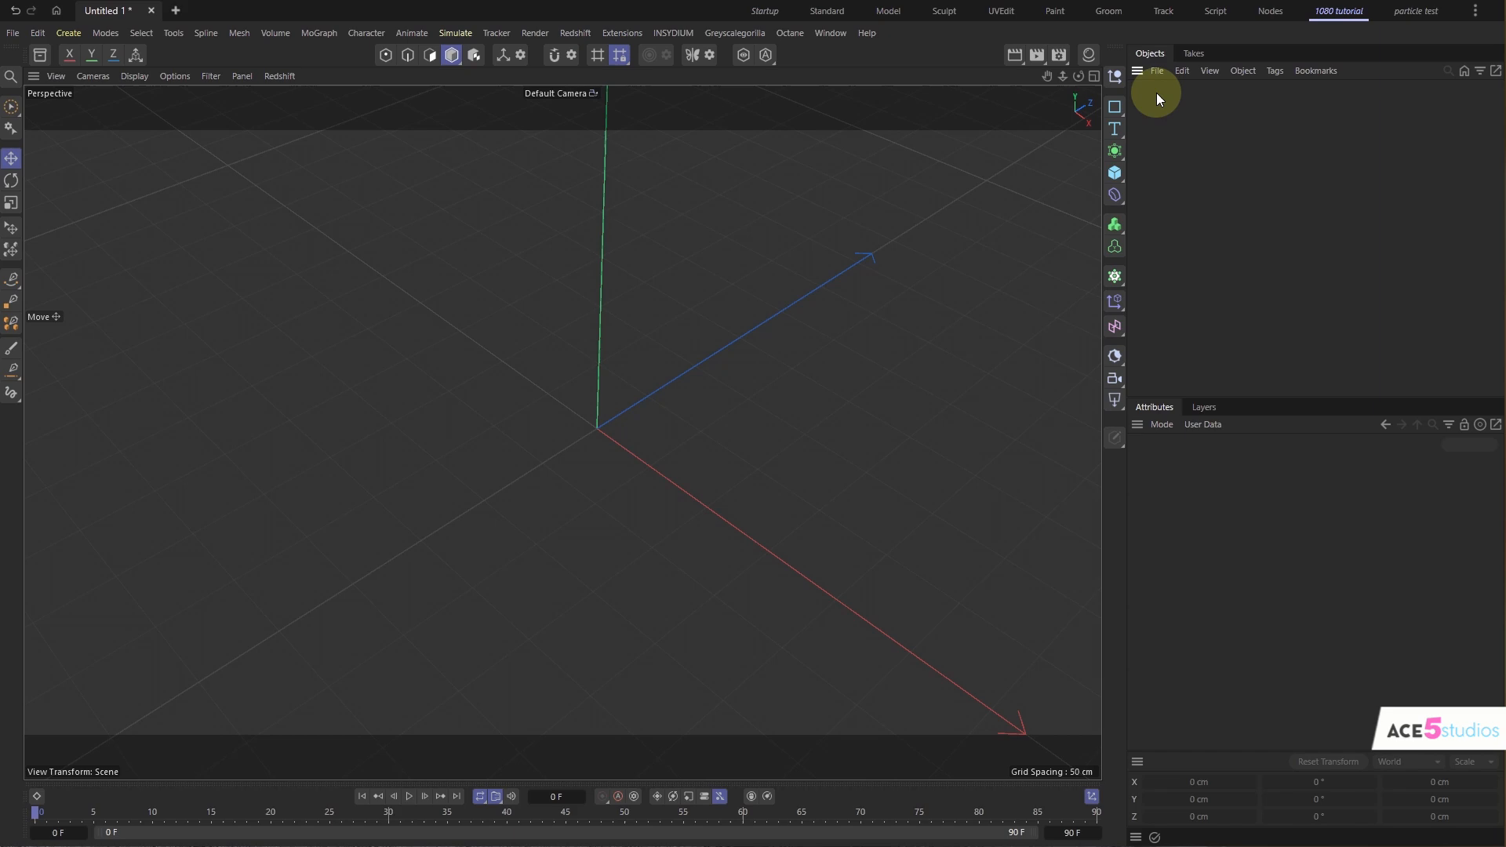
- Create a rectangle spline on the XZ plane and scale it uniformly to about 107 cm wide
{"action": "left_click", "coordinate": [1115, 107]}
{"action": "left_click", "coordinate": [1350, 572]}
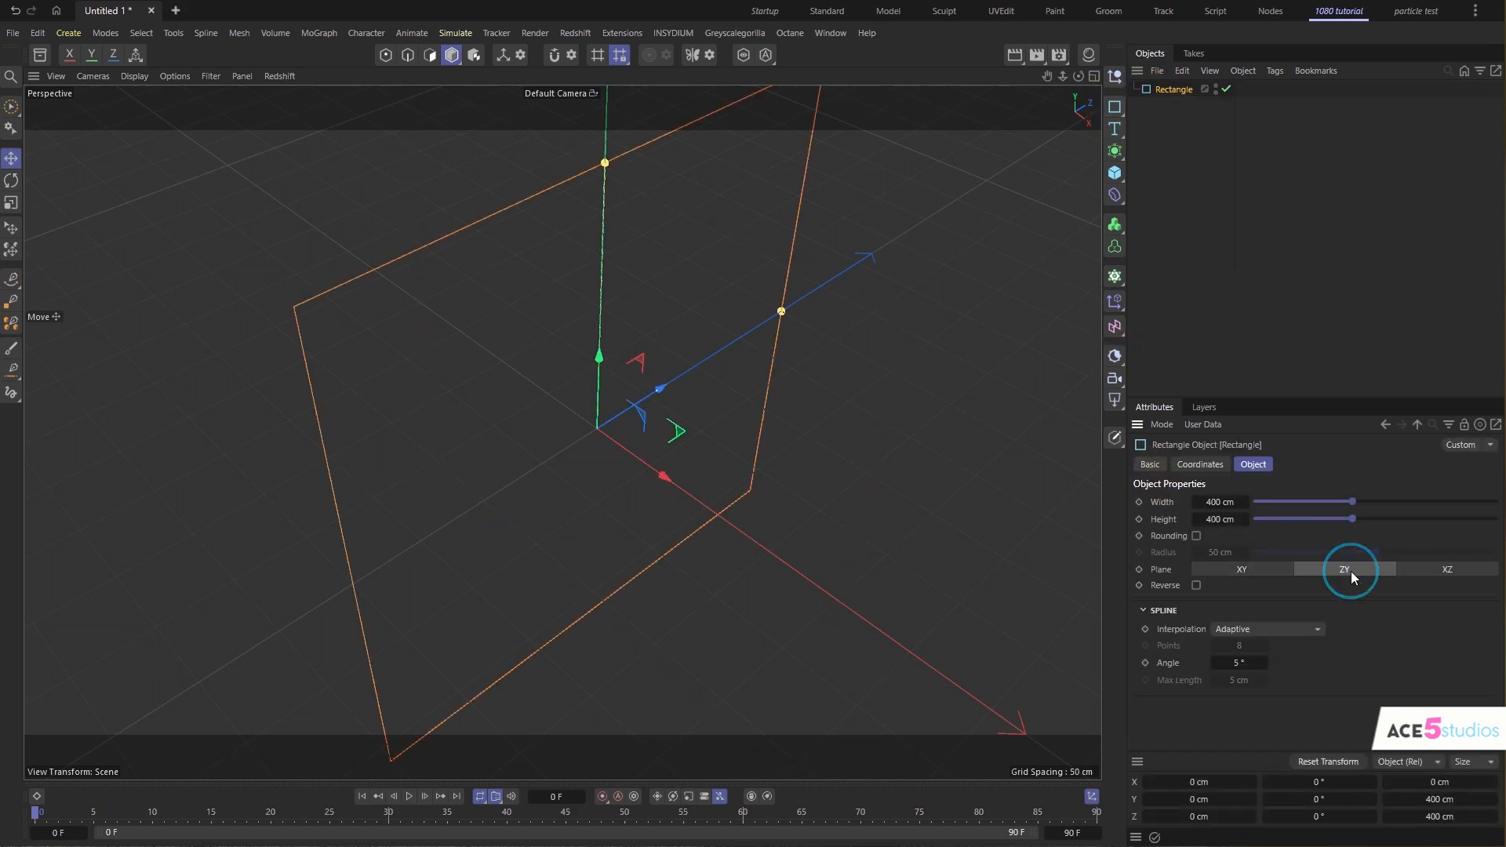
{"action": "left_click", "coordinate": [1426, 575]}
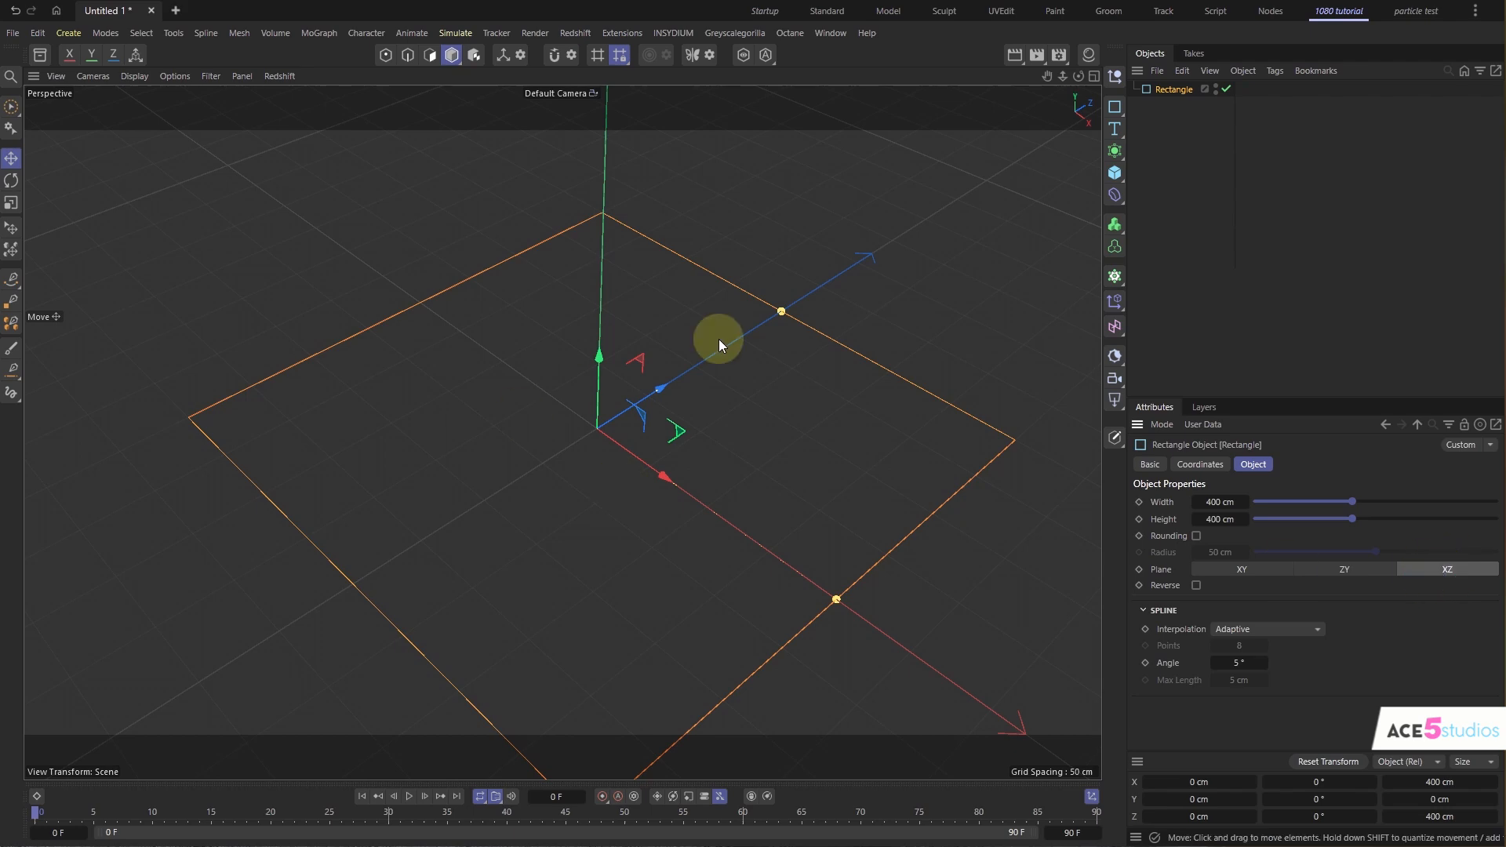
{"action": "key", "text": "t"}
{"action": "left_click_drag", "start_coordinate": [866, 381], "coordinate": [404, 442]}
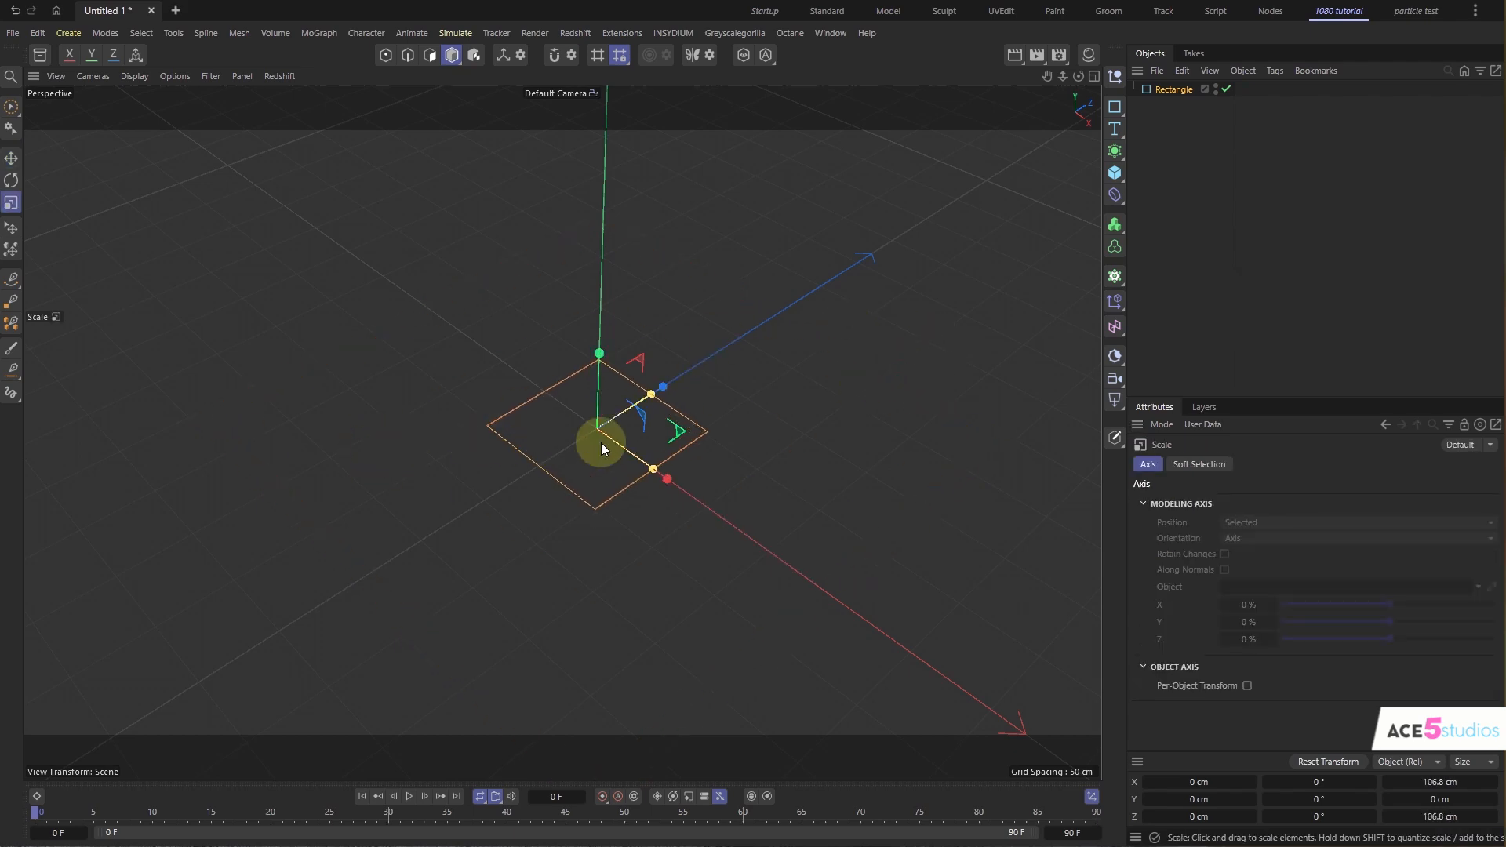
- Duplicate the rectangle and move the copy straight up to about 117 cm in Y
{"action": "left_click_drag", "start_coordinate": [601, 443], "coordinate": [595, 369], "text": "alt"}
{"action": "key", "text": "e"}
{"action": "left_click_drag", "start_coordinate": [612, 433], "coordinate": [621, 271]}
{"action": "middle_click_drag", "start_coordinate": [608, 378], "coordinate": [564, 441], "text": "alt"}
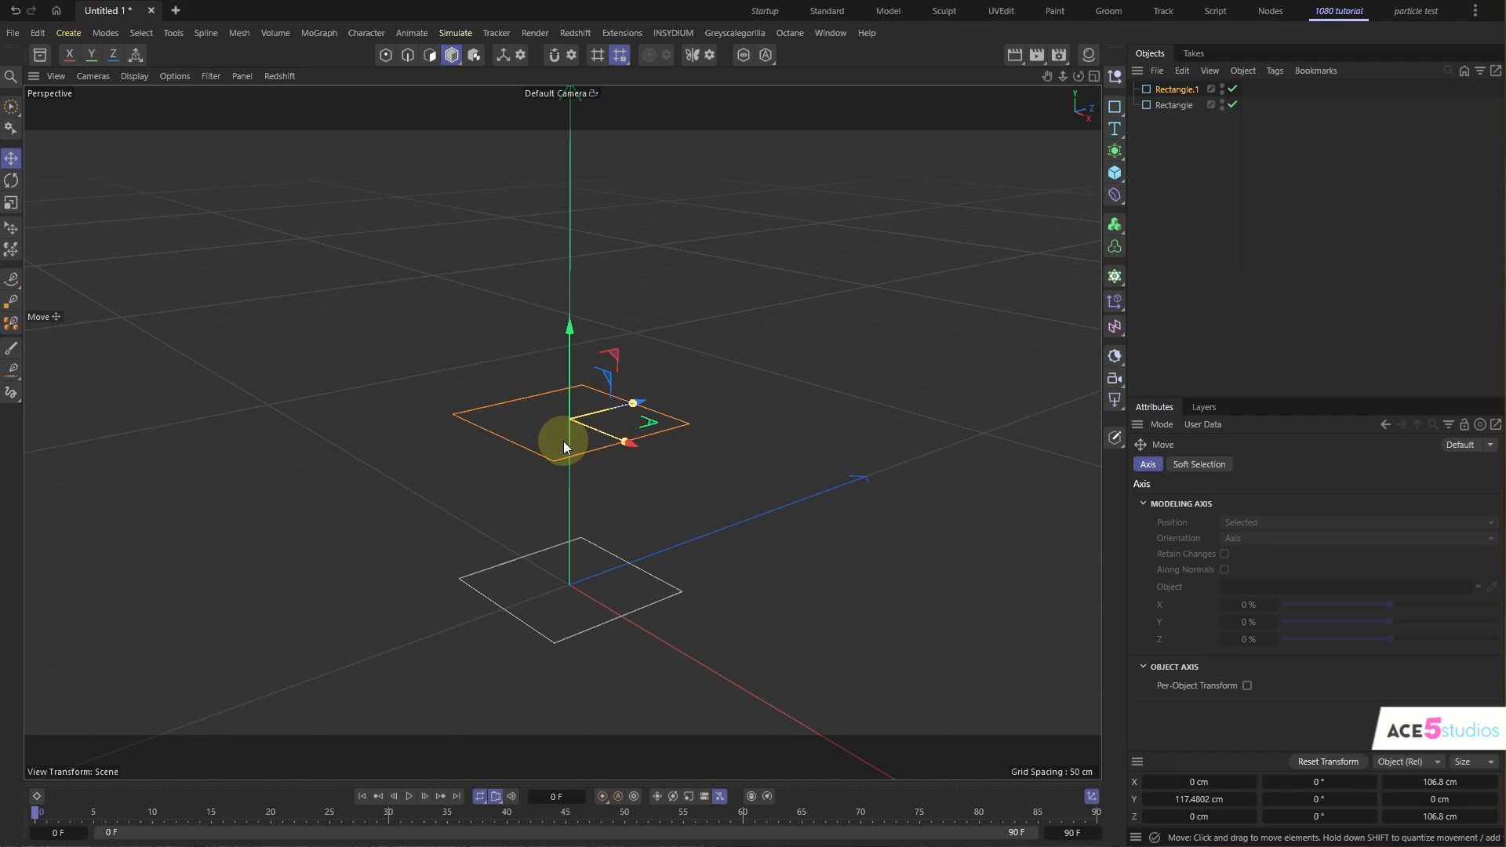
- Add a Loft generator and place both rectangle splines inside it to form a solid block
{"action": "left_click", "coordinate": [1117, 152]}
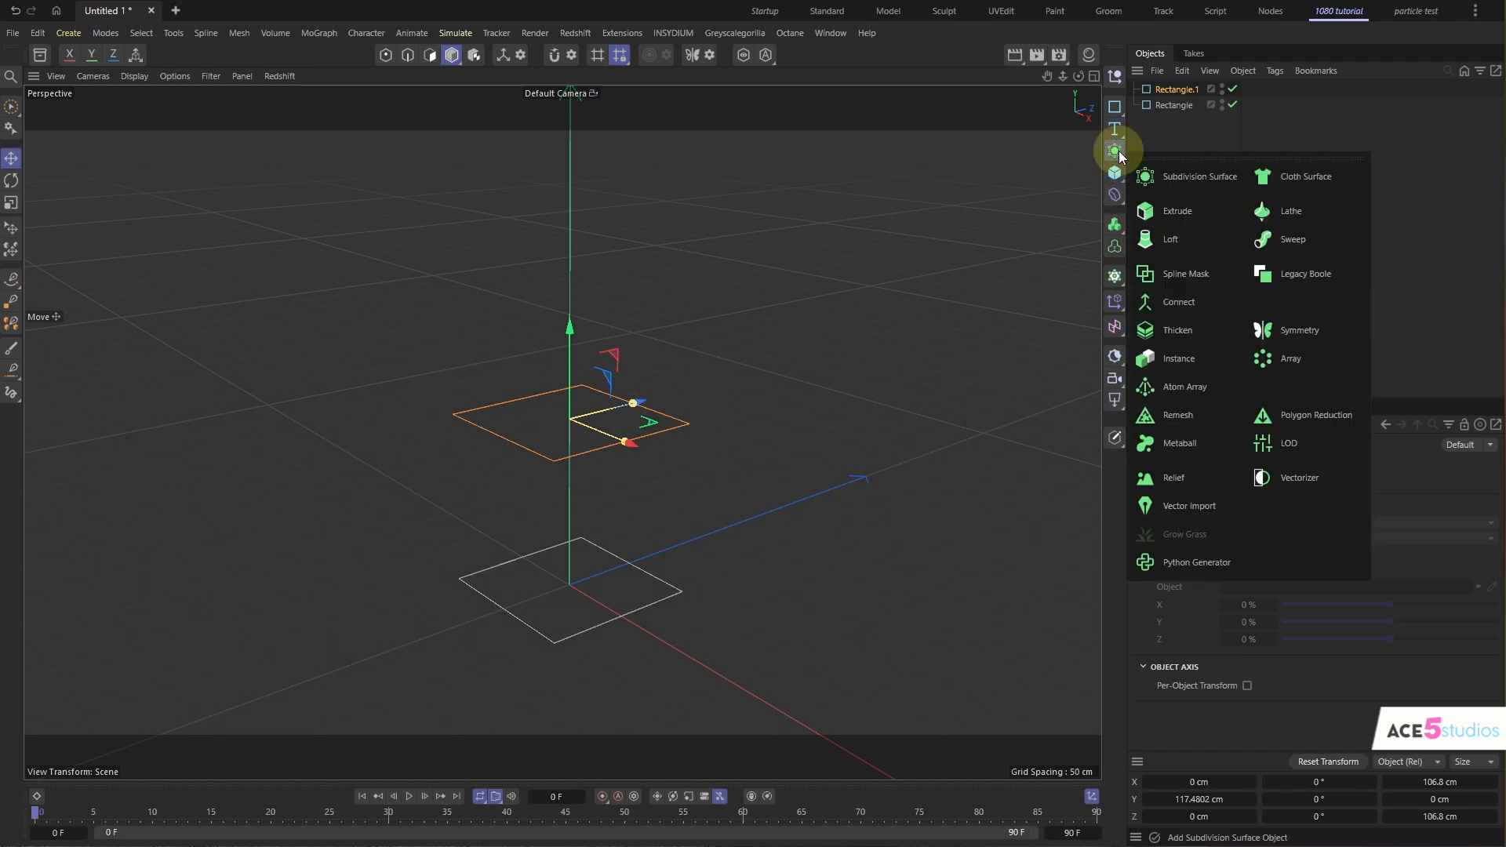
{"action": "left_click", "coordinate": [1156, 243]}
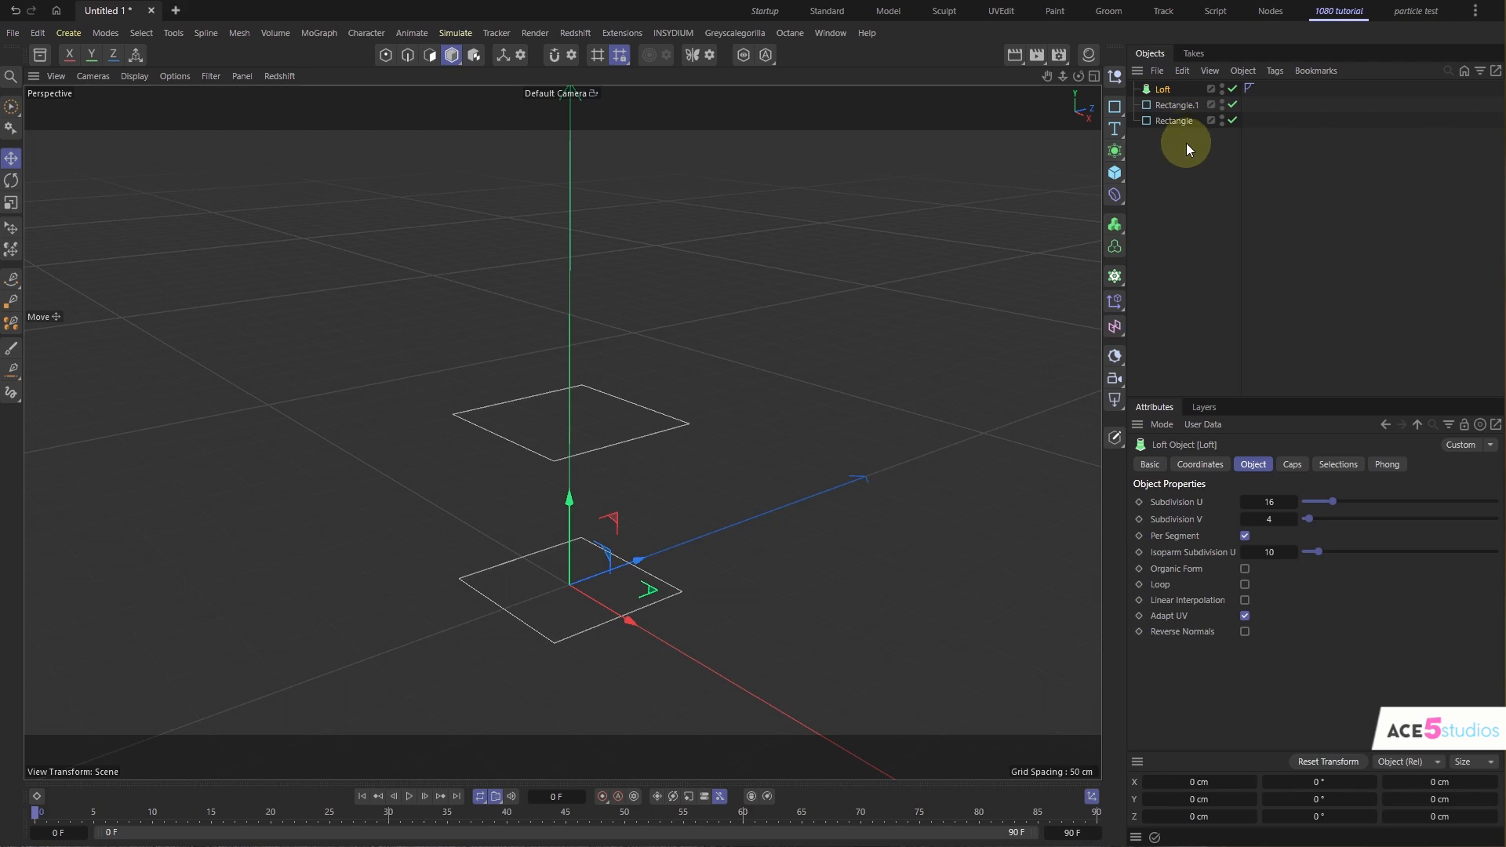
{"action": "left_click_drag", "start_coordinate": [1187, 150], "coordinate": [1165, 95]}
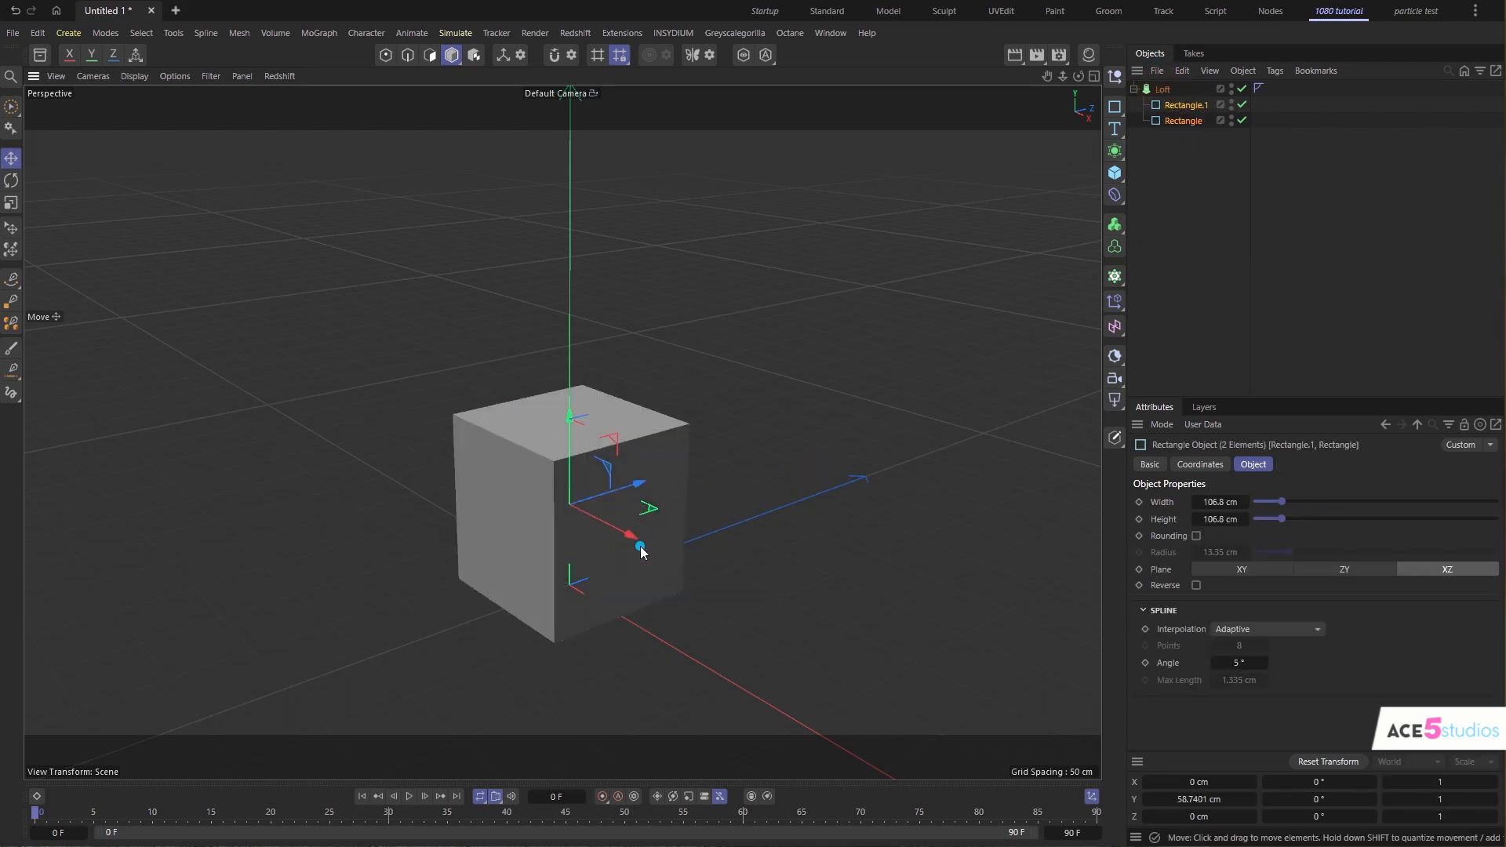
{"action": "left_click_drag", "start_coordinate": [641, 547], "coordinate": [599, 530], "text": "alt"}
{"action": "right_click_drag", "start_coordinate": [599, 530], "coordinate": [653, 500], "text": "alt"}
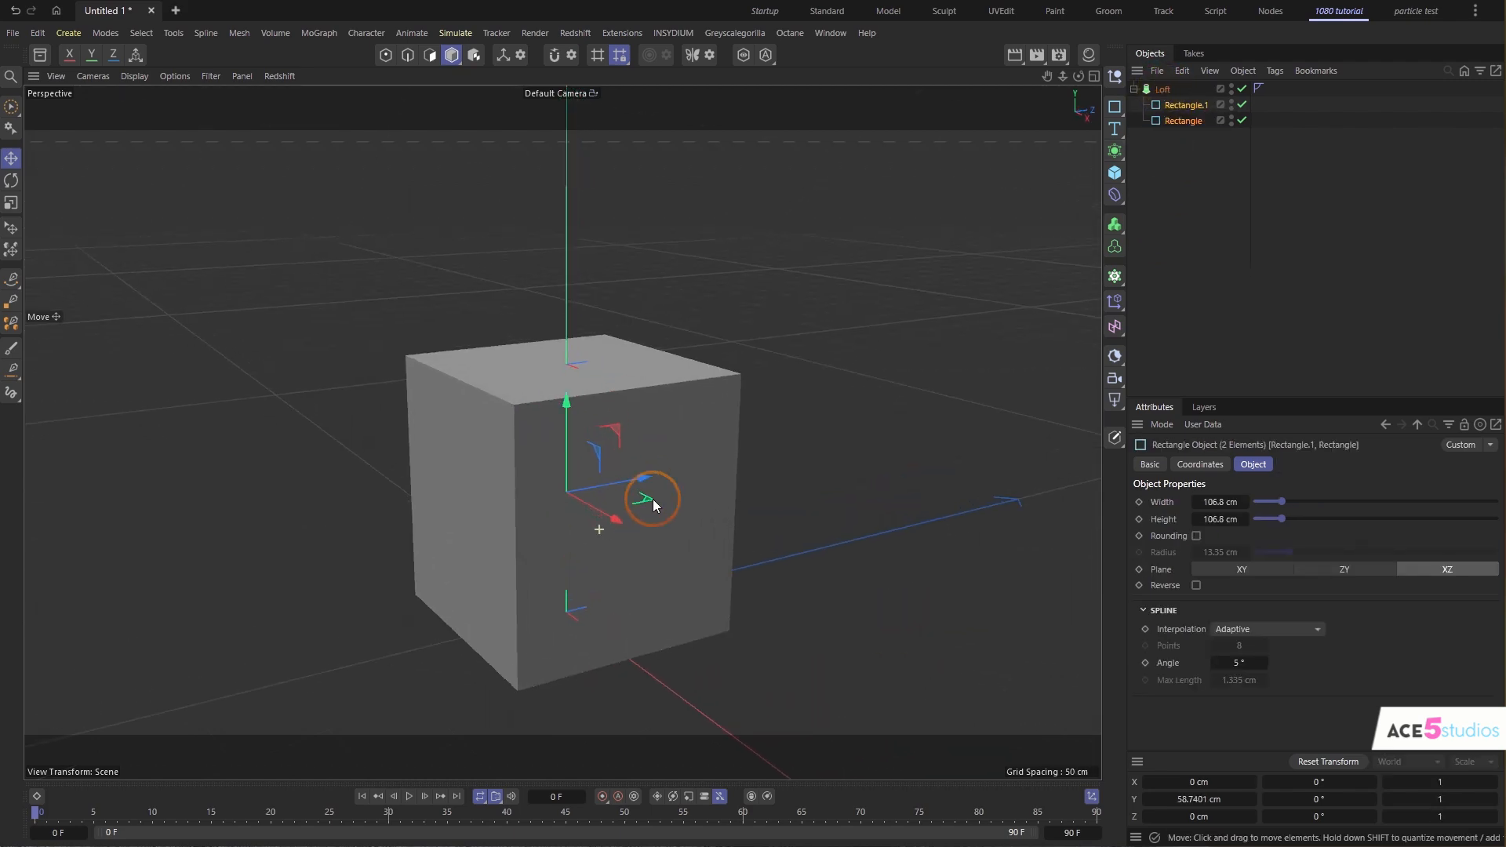
- Move the upper rectangle up and down to vary the block's height, leaving it at about 122 cm in Y
{"action": "left_click", "coordinate": [1161, 105]}
{"action": "mouse_move", "coordinate": [570, 276]}
{"action": "left_mouse_down"}
{"action": "mouse_move", "coordinate": [595, 396]}
{"action": "mouse_move", "coordinate": [584, 427]}
{"action": "mouse_move", "coordinate": [585, 300]}
{"action": "mouse_move", "coordinate": [561, 300]}
{"action": "left_mouse_up"}
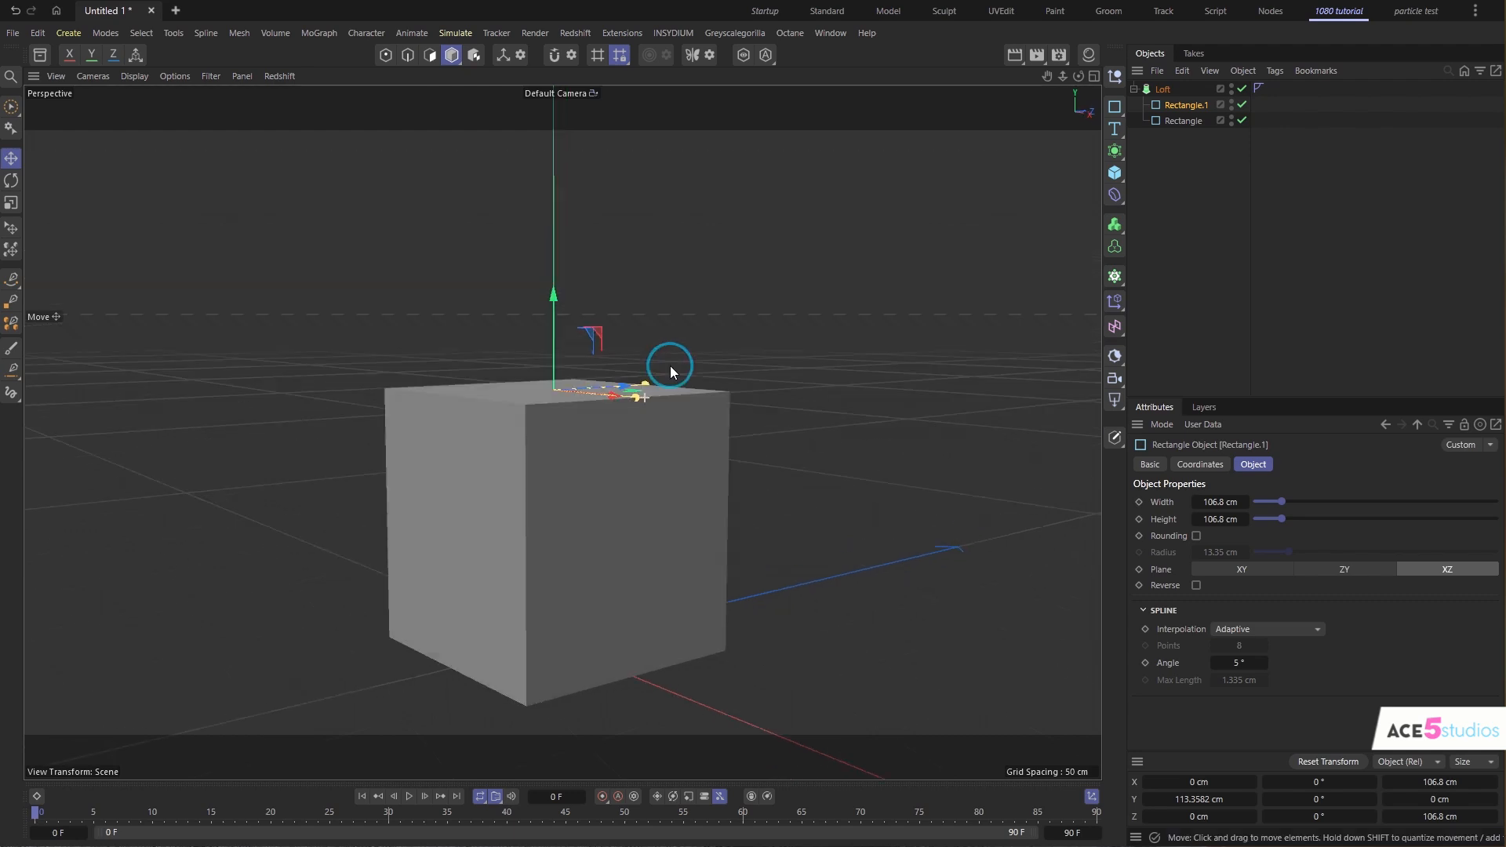
{"action": "left_click_drag", "start_coordinate": [551, 351], "coordinate": [590, 298]}
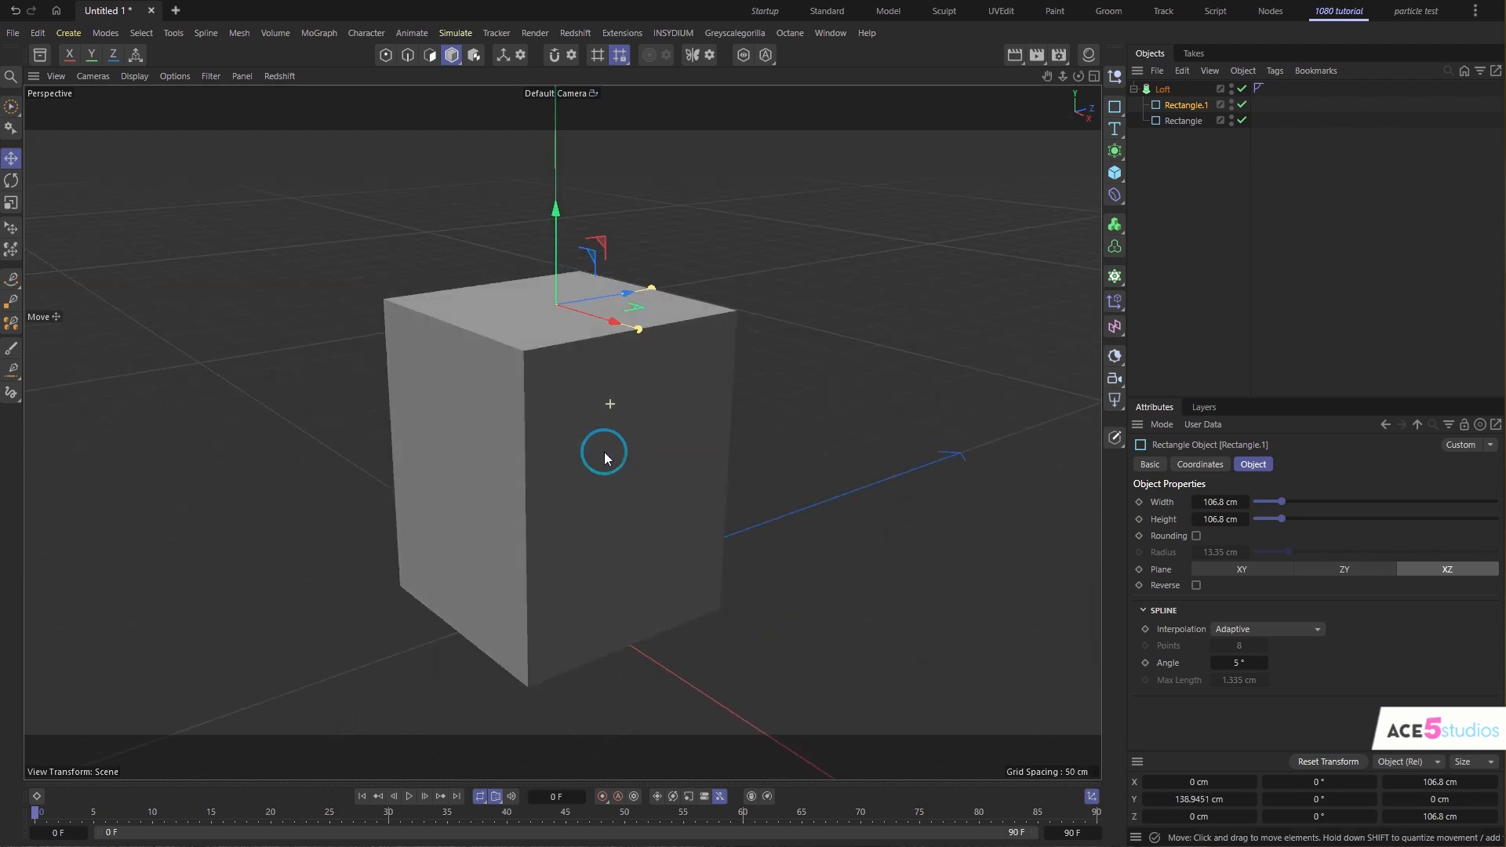
{"action": "left_click_drag", "start_coordinate": [558, 228], "coordinate": [593, 270]}
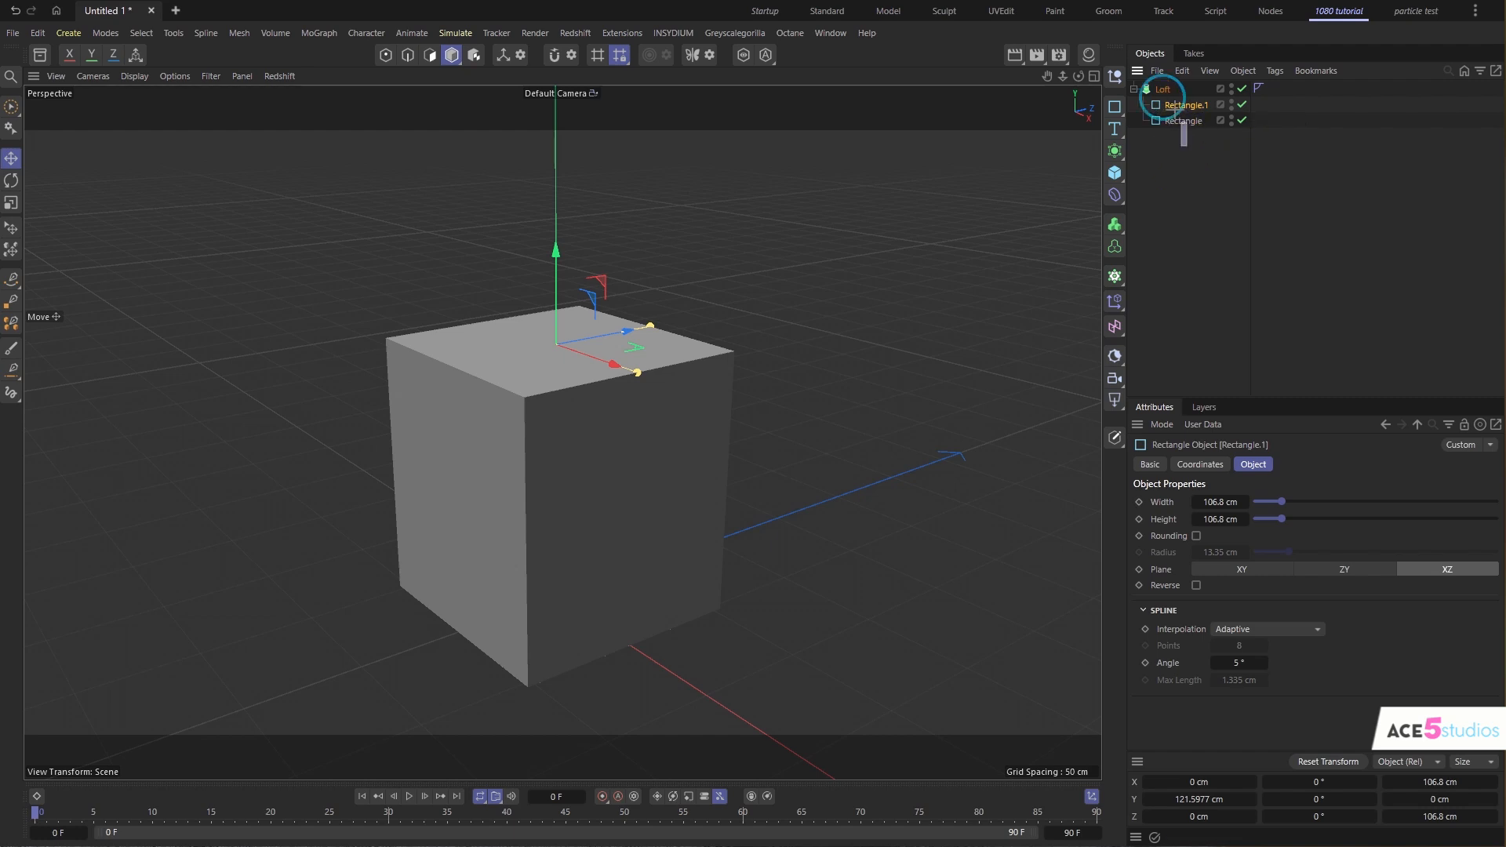
- Enable rounding on both rectangle splines and set their corner radius to 22 cm
{"action": "left_click", "coordinate": [1183, 120], "text": "ctrl"}
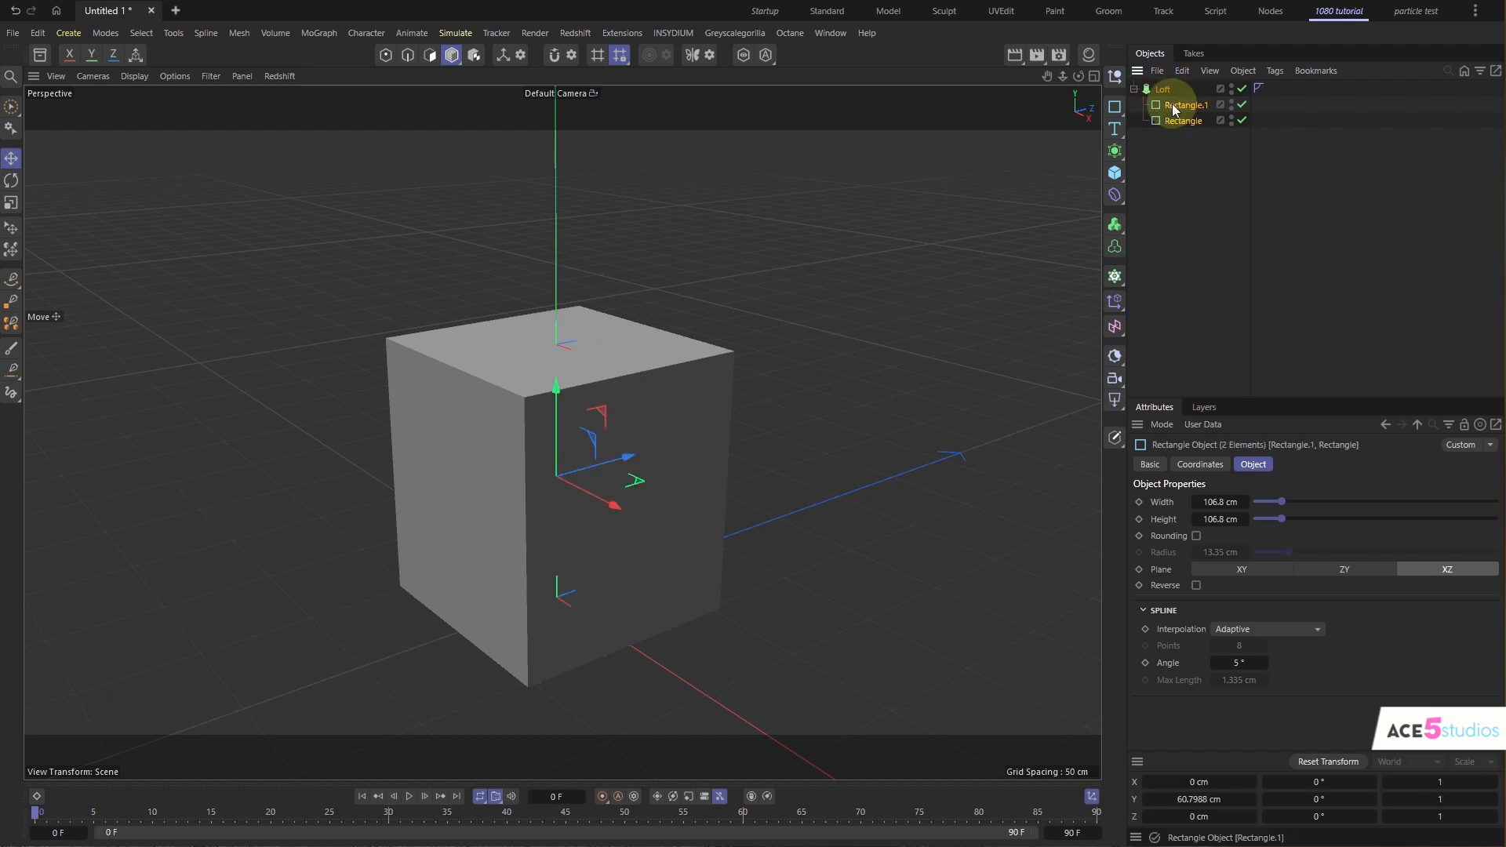
{"action": "left_click", "coordinate": [1196, 536]}
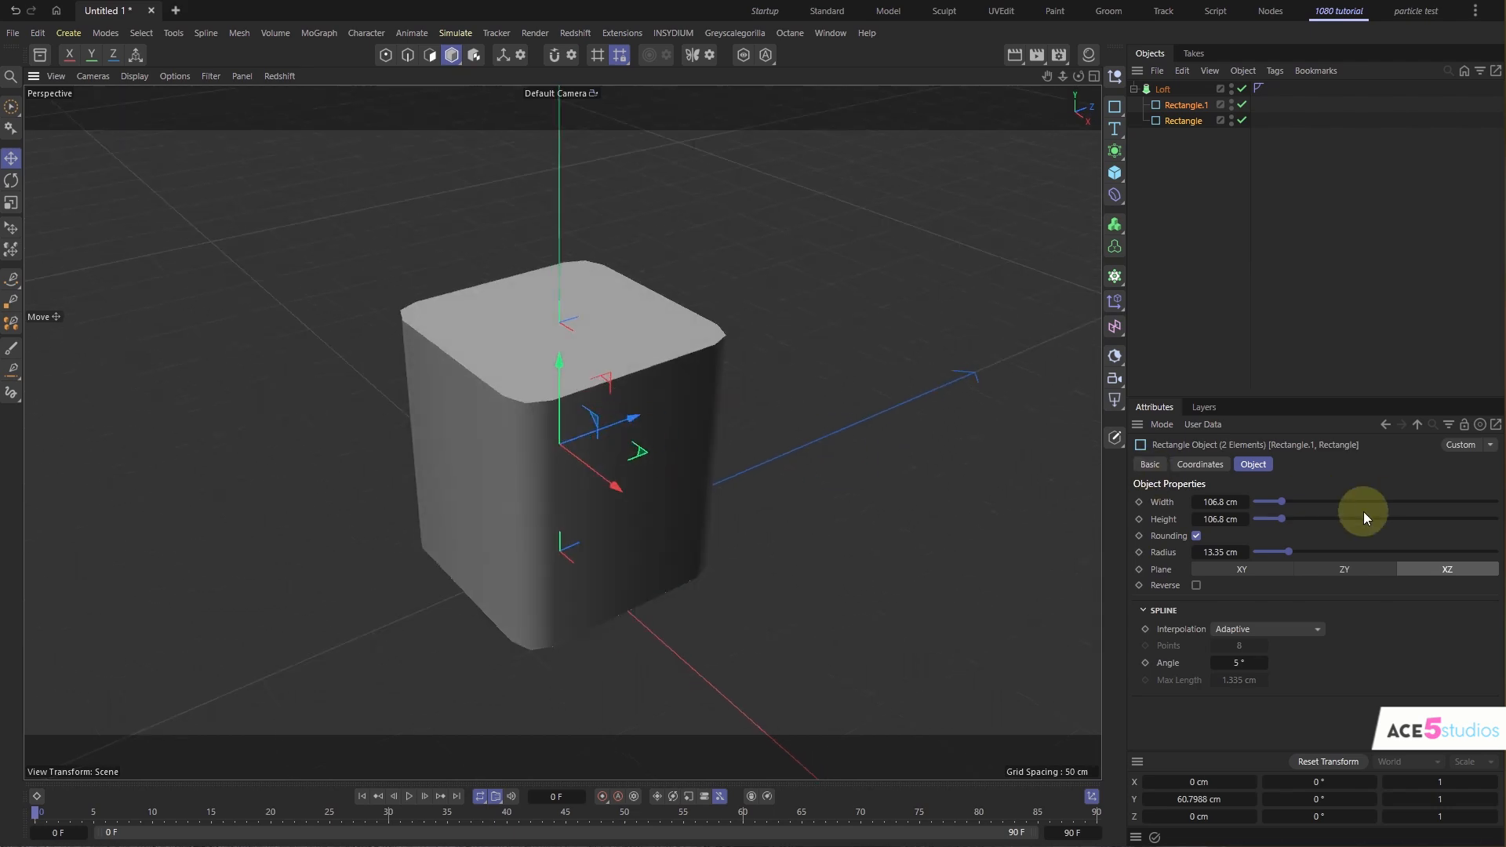
{"action": "mouse_move", "coordinate": [1288, 553]}
{"action": "left_mouse_down"}
{"action": "mouse_move", "coordinate": [1345, 552]}
{"action": "mouse_move", "coordinate": [1260, 549]}
{"action": "mouse_move", "coordinate": [1310, 552]}
{"action": "left_mouse_up"}
{"action": "left_click_drag", "start_coordinate": [443, 325], "coordinate": [457, 406], "text": "alt"}
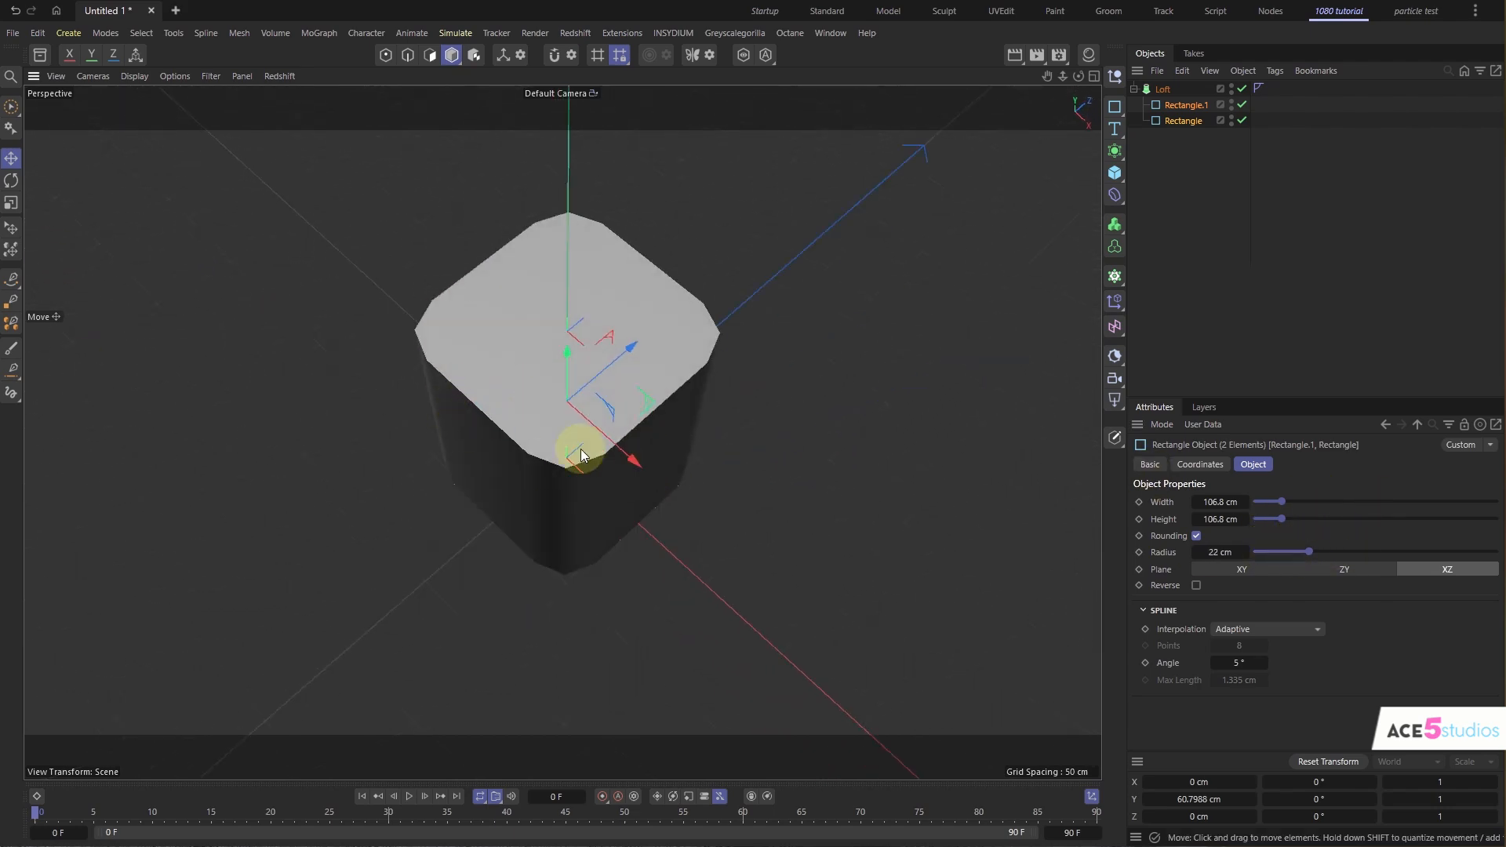
{"action": "left_click_drag", "start_coordinate": [583, 476], "coordinate": [564, 423], "text": "alt"}
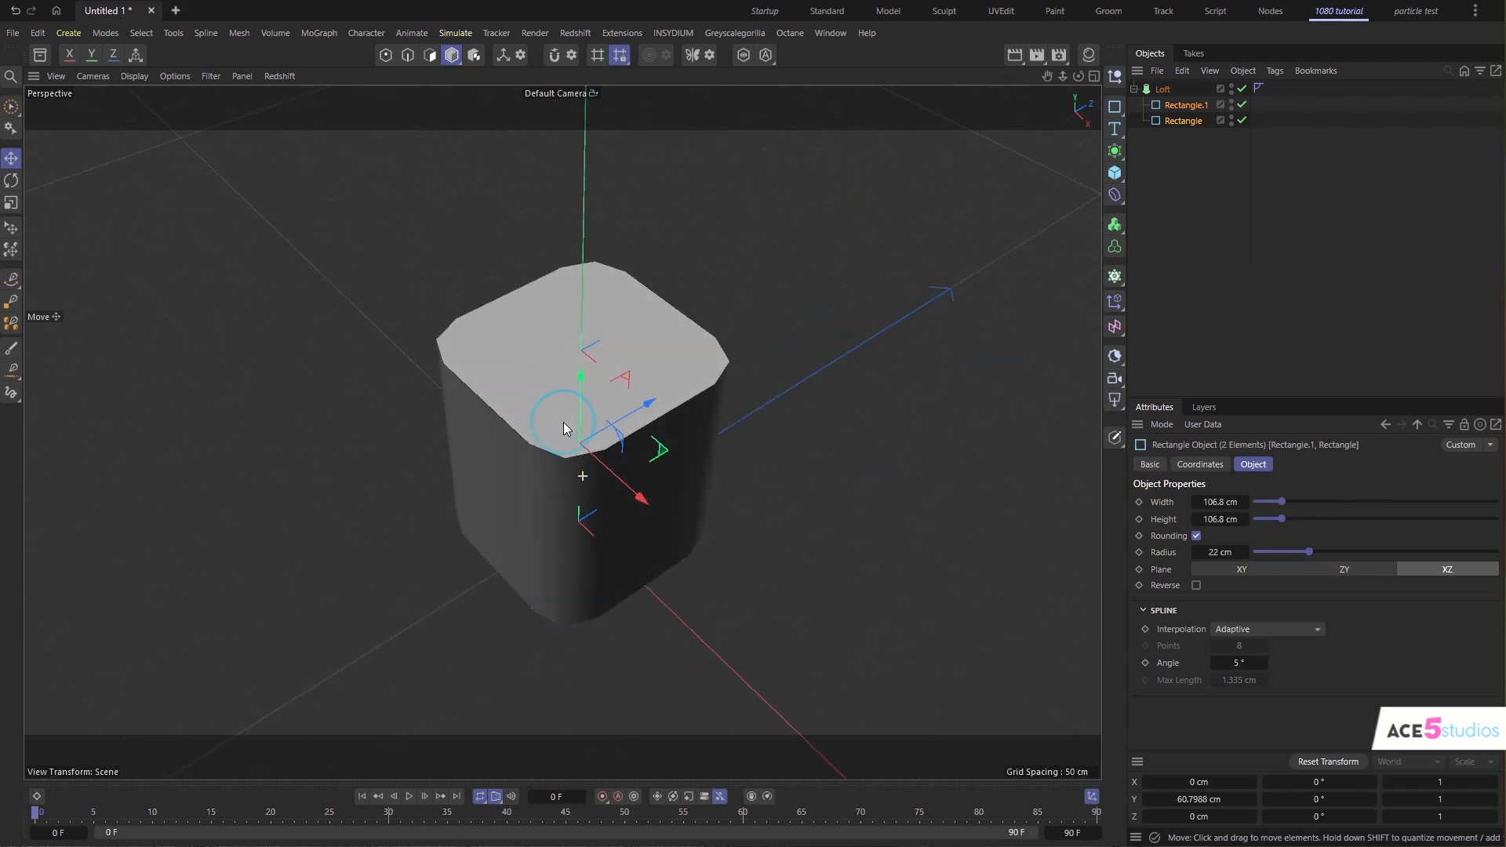
- Raise the Loft's Subdivision U to 41 to smooth the rounded corners
{"action": "left_click", "coordinate": [1163, 88]}
{"action": "left_click_drag", "start_coordinate": [1337, 500], "coordinate": [1384, 501]}
{"action": "left_click_drag", "start_coordinate": [620, 439], "coordinate": [633, 336], "text": "alt"}
- Set the corner radius of both rectangle splines to 23 cm
{"action": "left_click", "coordinate": [1180, 106]}
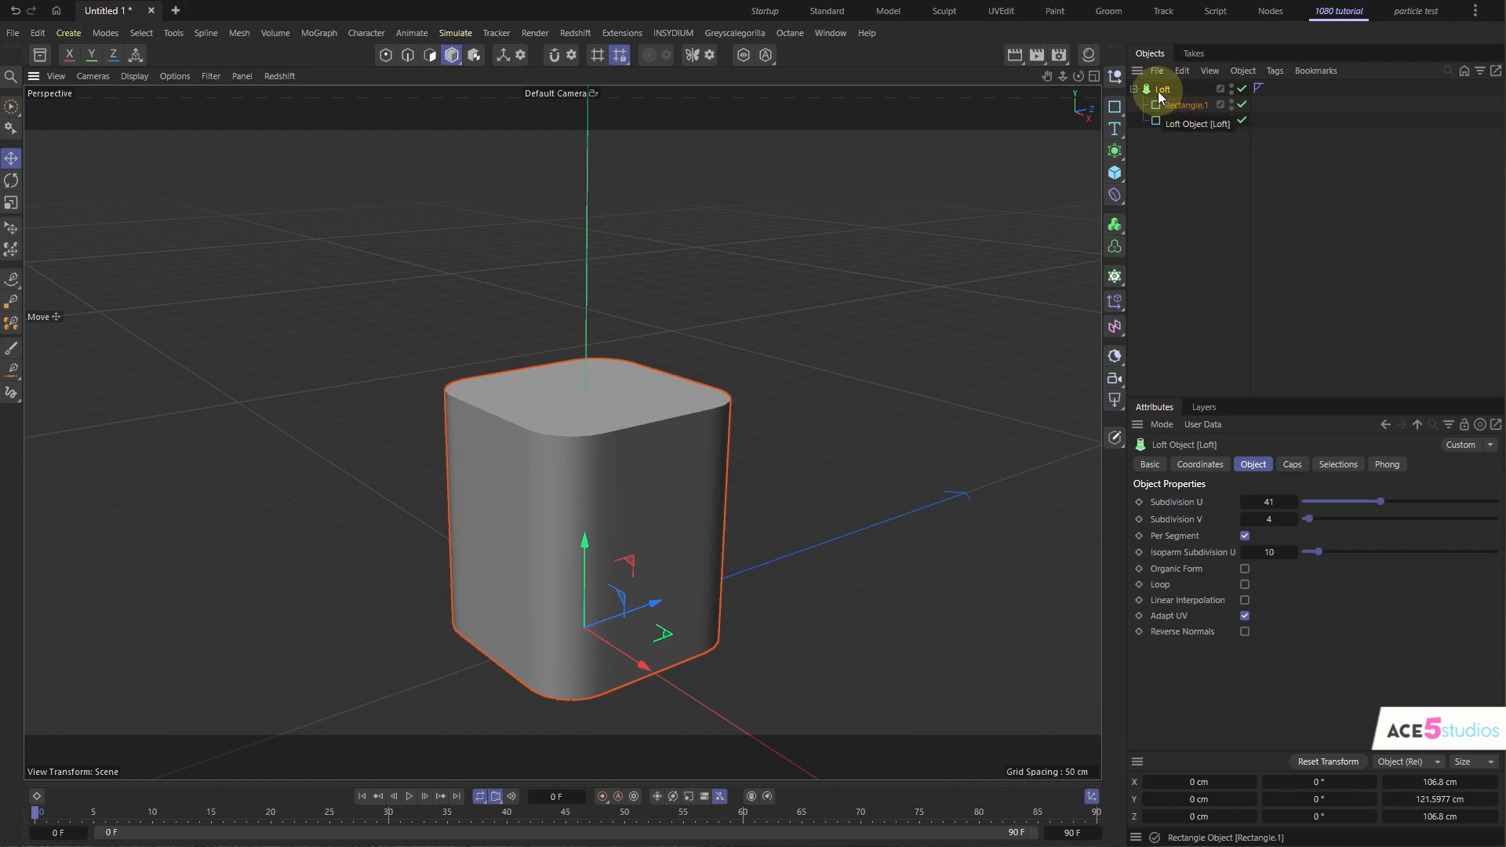
{"action": "left_click", "coordinate": [1183, 120], "text": "shift"}
{"action": "mouse_move", "coordinate": [1308, 543]}
{"action": "left_mouse_down"}
{"action": "mouse_move", "coordinate": [1335, 549]}
{"action": "mouse_move", "coordinate": [1310, 553]}
{"action": "left_mouse_up"}
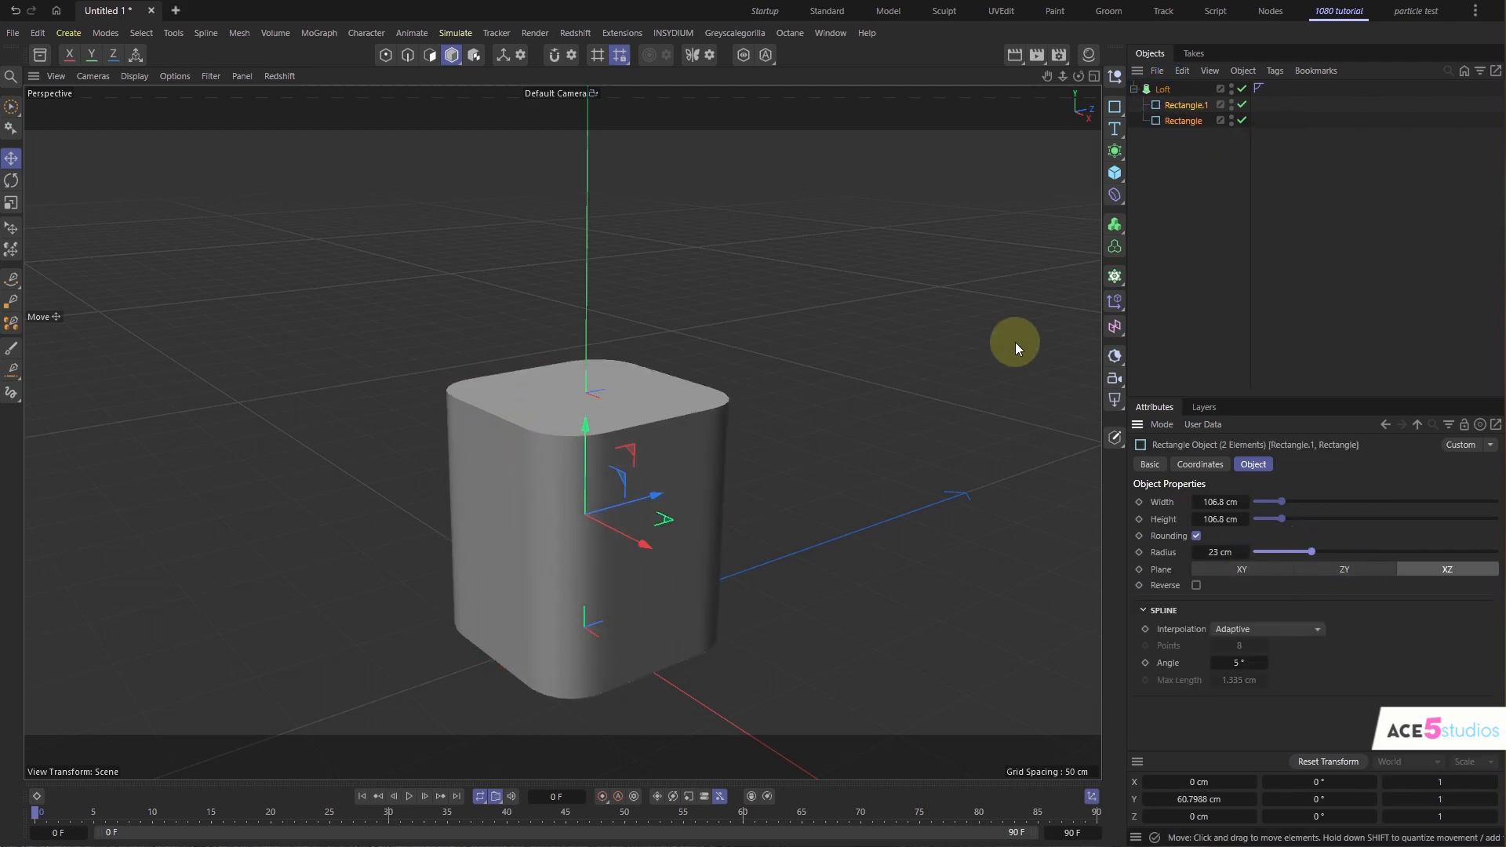
- Give the Loft's caps a round bevel of about 5.5 cm and turn off Break Phong Rounding
{"action": "left_click", "coordinate": [1161, 90]}
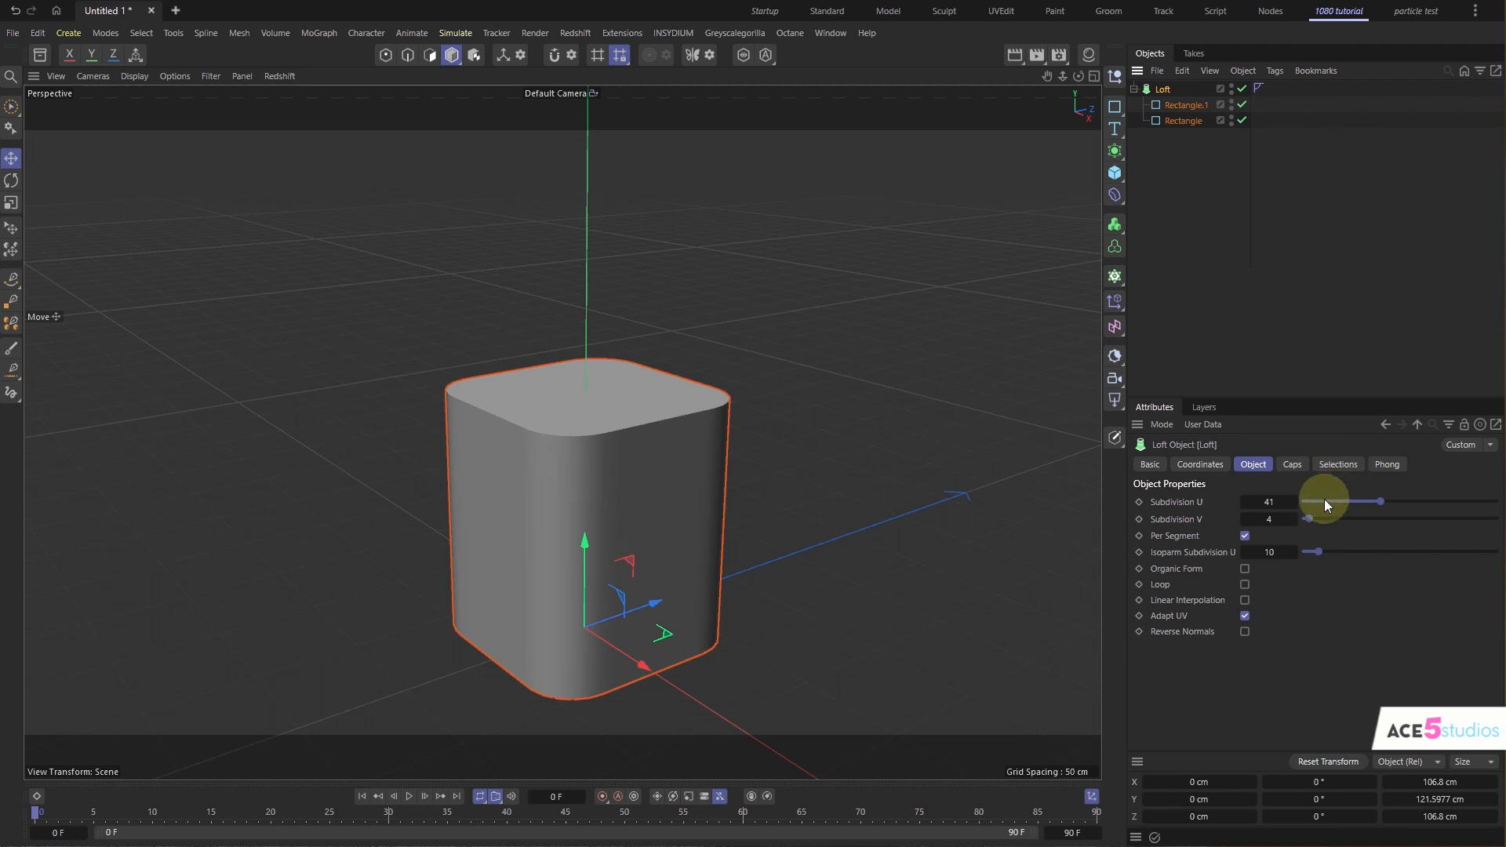
{"action": "left_click", "coordinate": [1292, 464]}
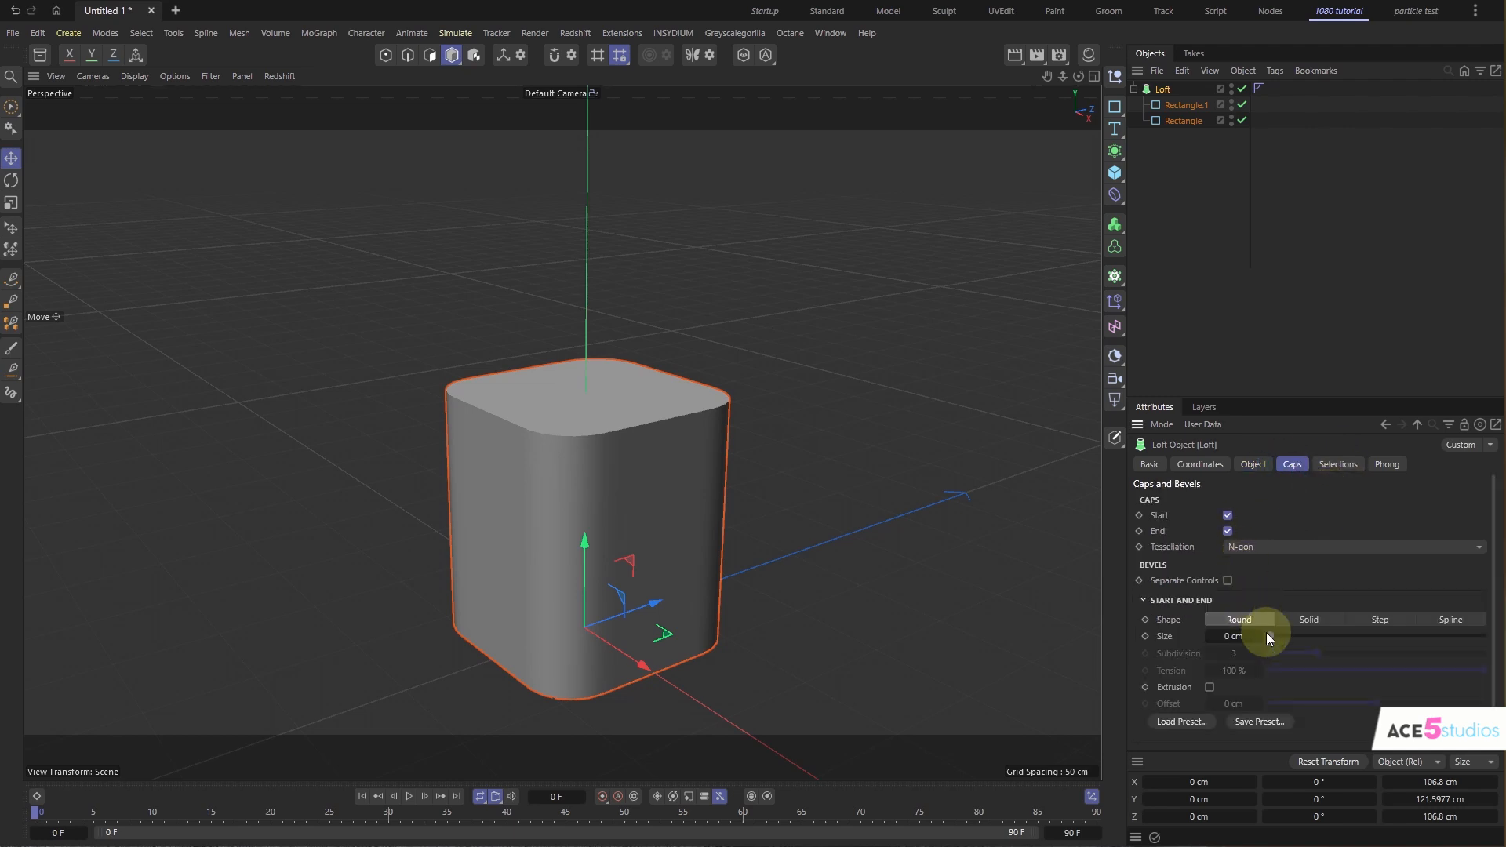
{"action": "left_click_drag", "start_coordinate": [1271, 636], "coordinate": [1282, 639]}
{"action": "left_click_drag", "start_coordinate": [1309, 399], "coordinate": [1311, 225]}
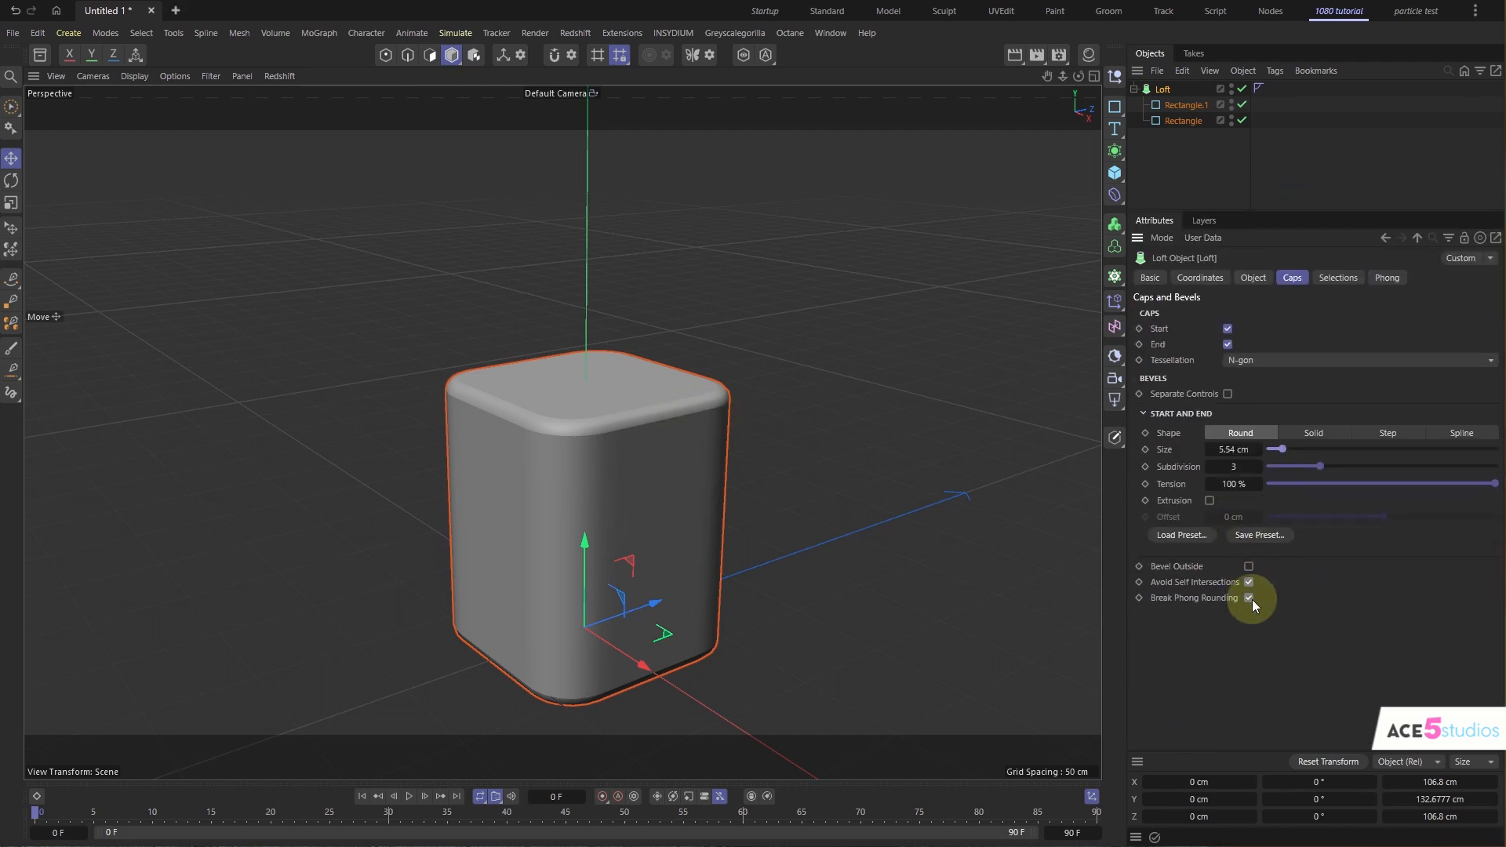
{"action": "left_click", "coordinate": [1249, 598]}
{"action": "left_click_drag", "start_coordinate": [639, 437], "coordinate": [622, 437], "text": "alt"}
- Lower the upper rectangle spline, Rectangle.1, to a Y height of about 102.8 cm and select both rectangle splines
{"action": "left_click", "coordinate": [1184, 105]}
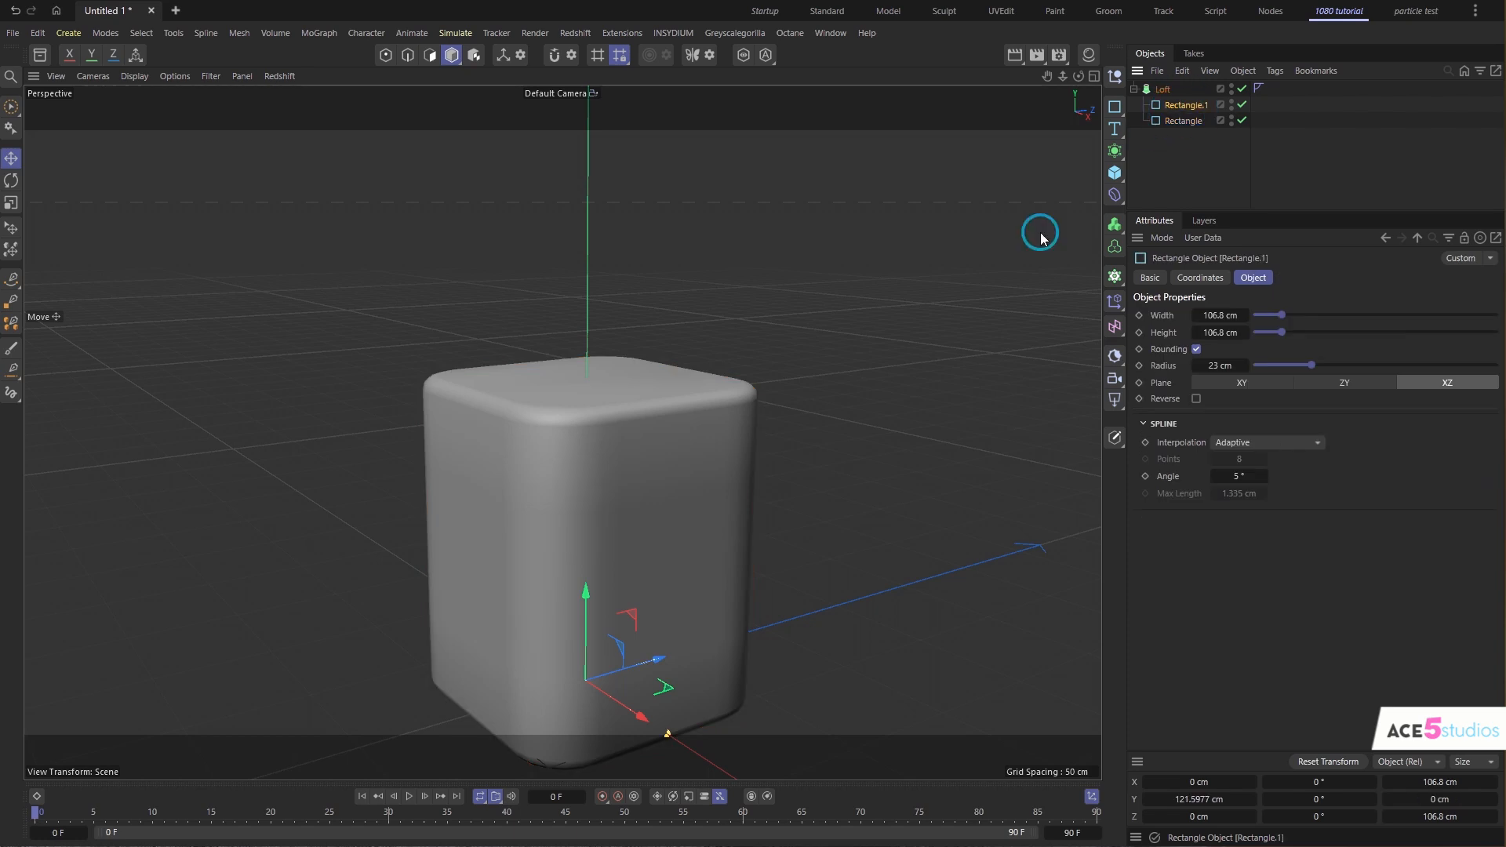
{"action": "left_click_drag", "start_coordinate": [587, 337], "coordinate": [588, 269]}
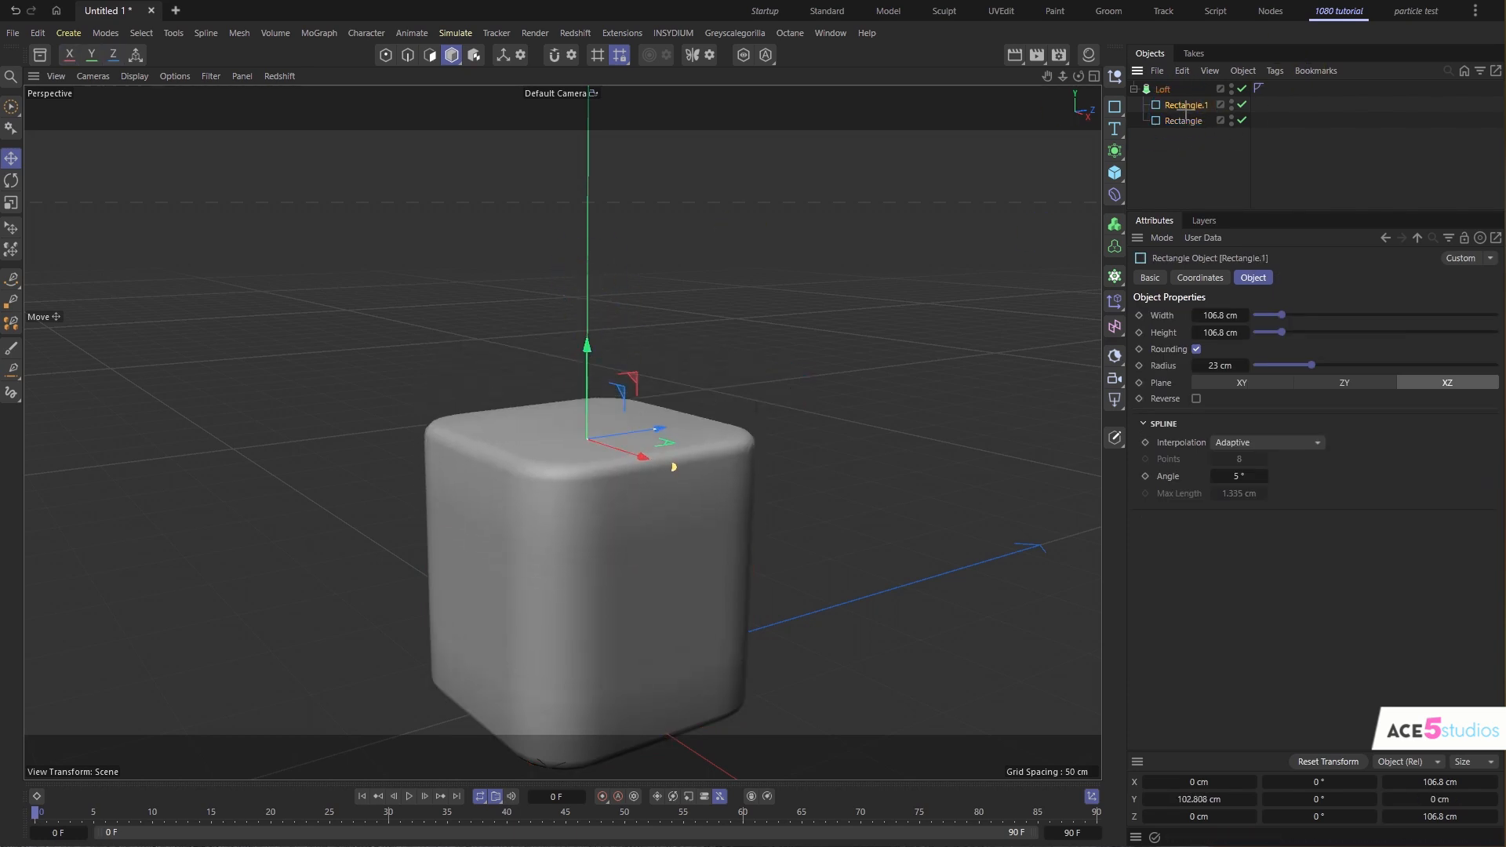
{"action": "left_click", "coordinate": [1183, 120], "text": "ctrl"}
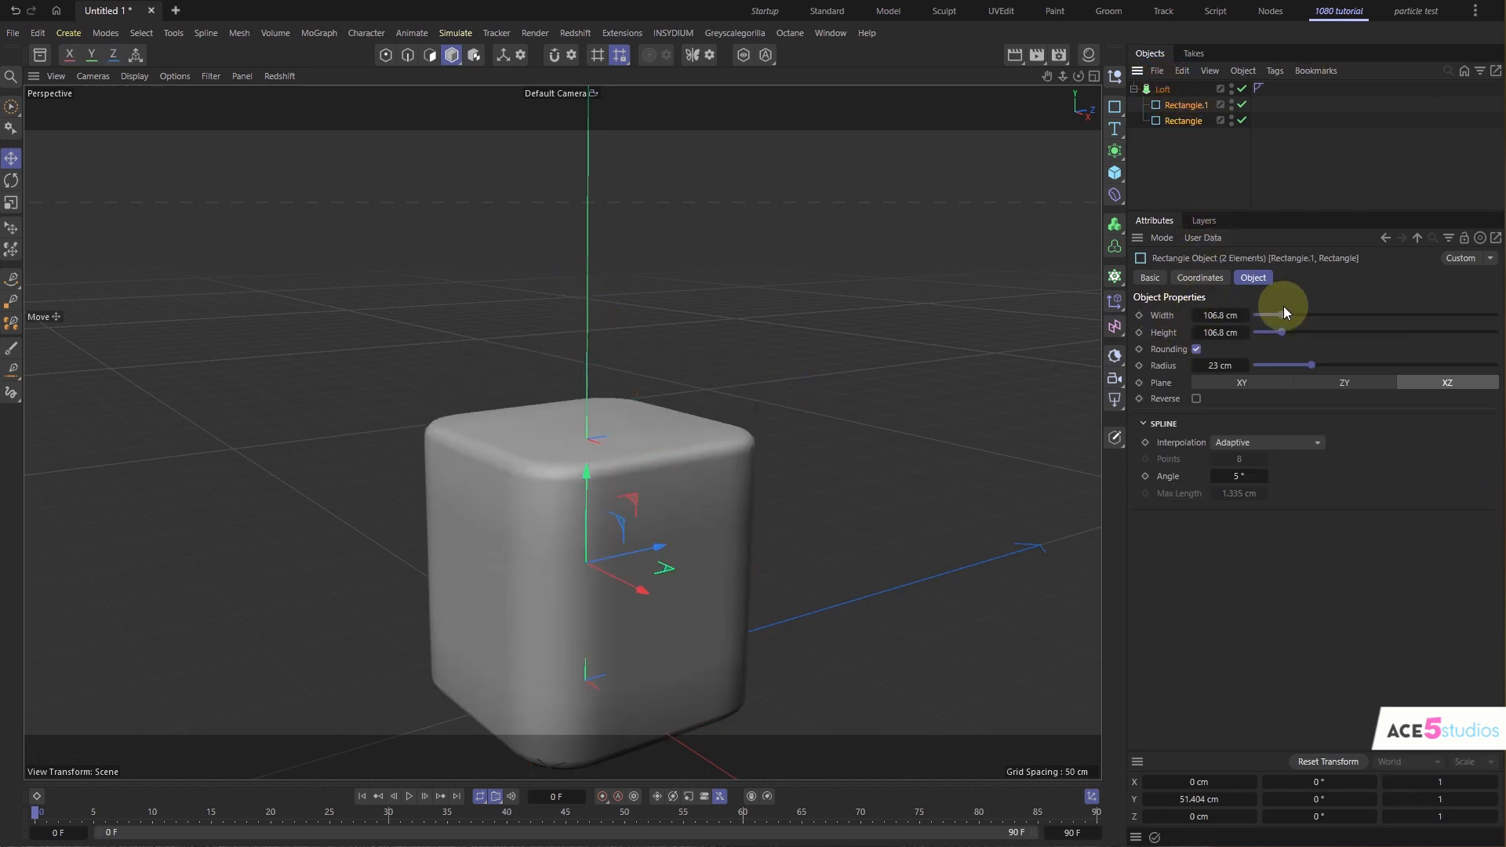
{"action": "mouse_move", "coordinate": [1284, 314]}
{"action": "left_mouse_down"}
{"action": "mouse_move", "coordinate": [1355, 336]}
{"action": "mouse_move", "coordinate": [1282, 332]}
{"action": "left_mouse_up"}
{"action": "left_click_drag", "start_coordinate": [706, 464], "coordinate": [554, 428], "text": "alt"}
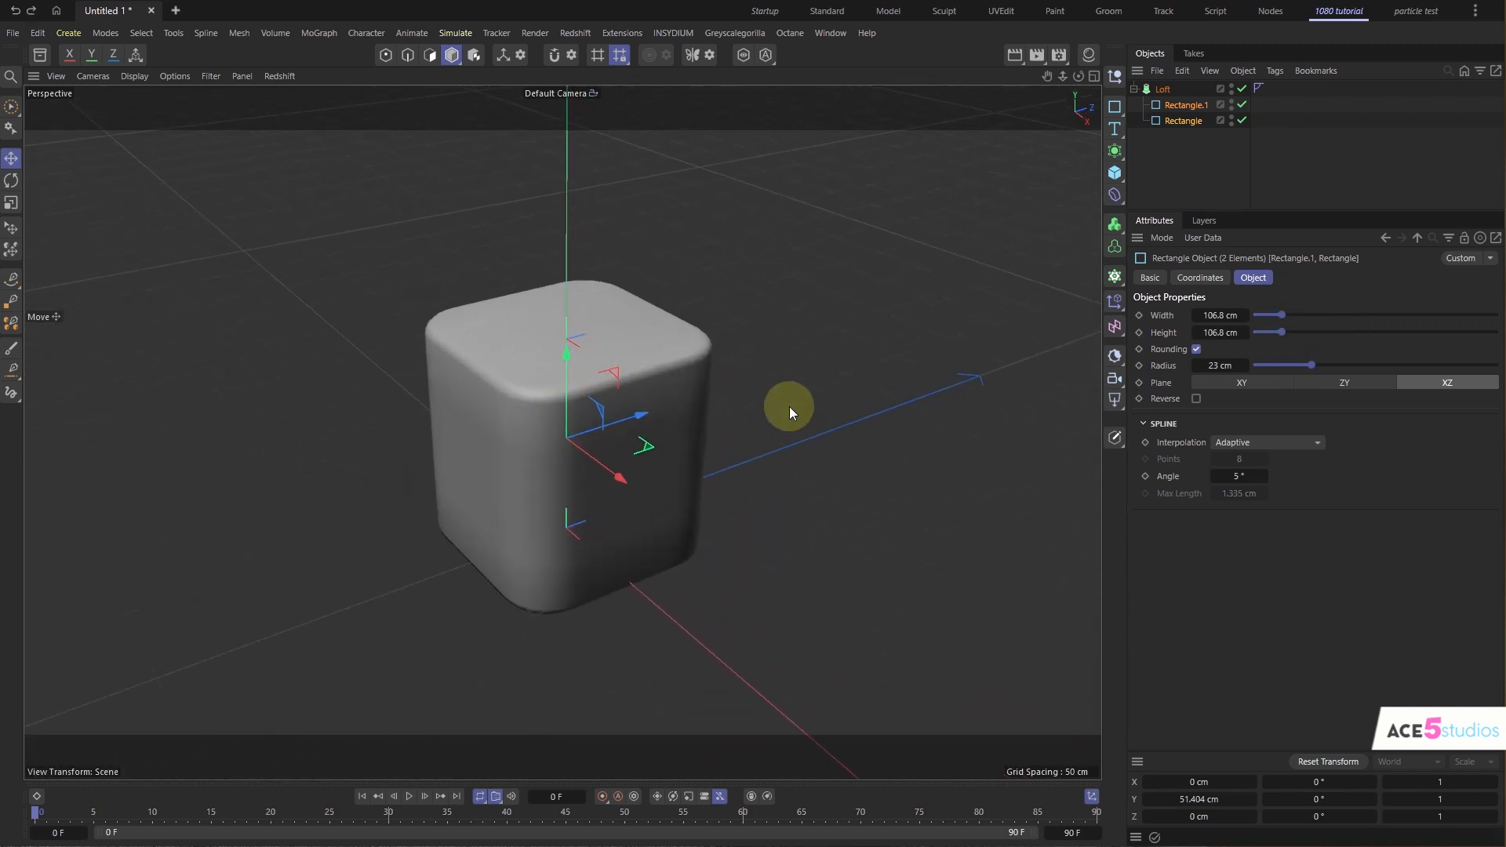
- Rename the lower rectangle spline to "Rectangle base"
{"action": "left_click", "coordinate": [1184, 120]}
{"action": "left_click", "coordinate": [1186, 105]}
{"action": "left_click", "coordinate": [1189, 120]}
{"action": "double_click", "coordinate": [1189, 120]}
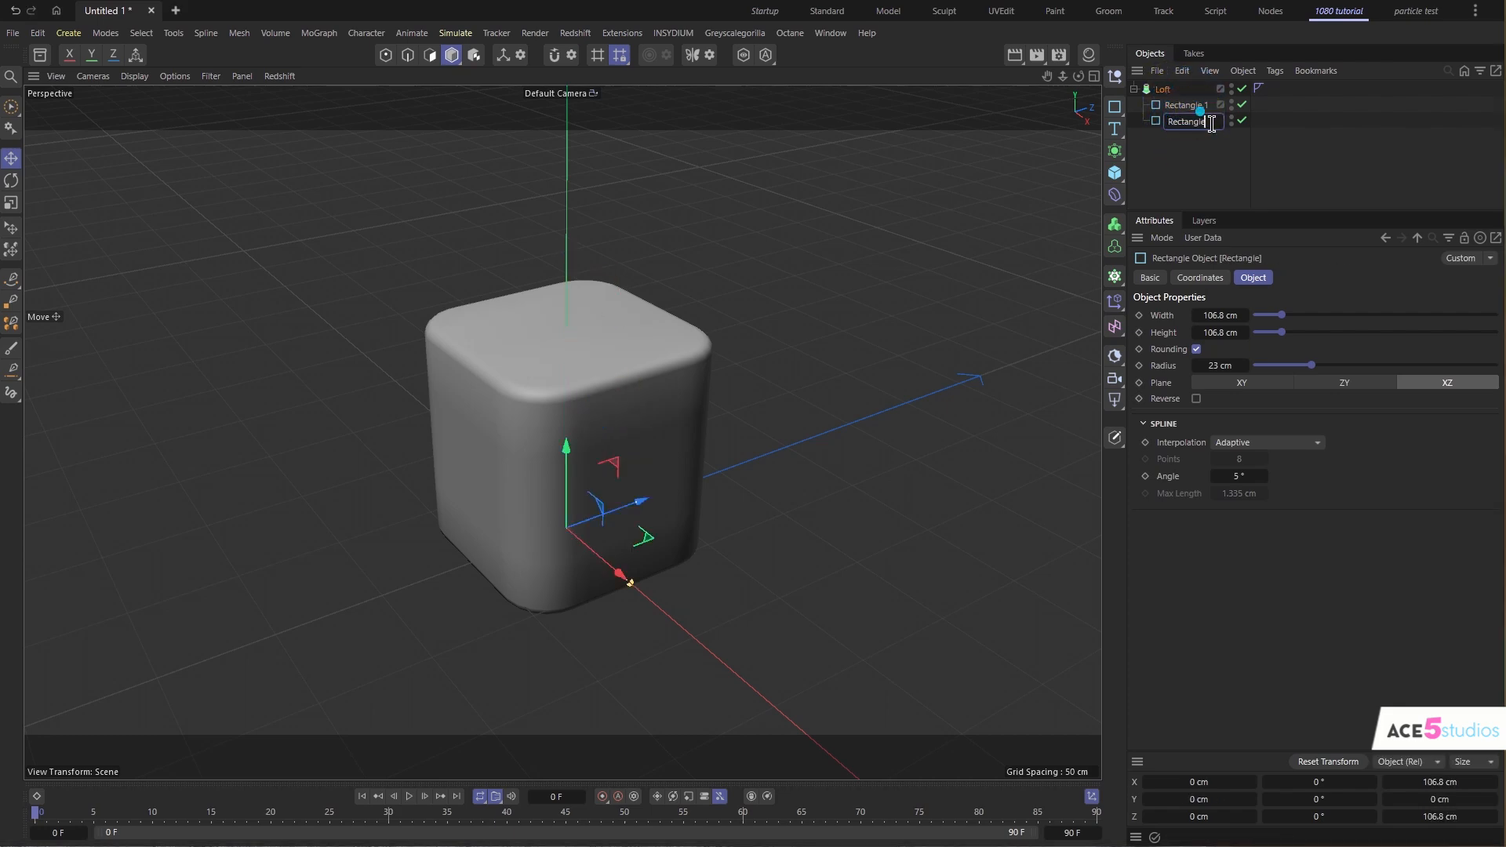
{"action": "type", "text": "base"}
{"action": "key", "text": "Return"}
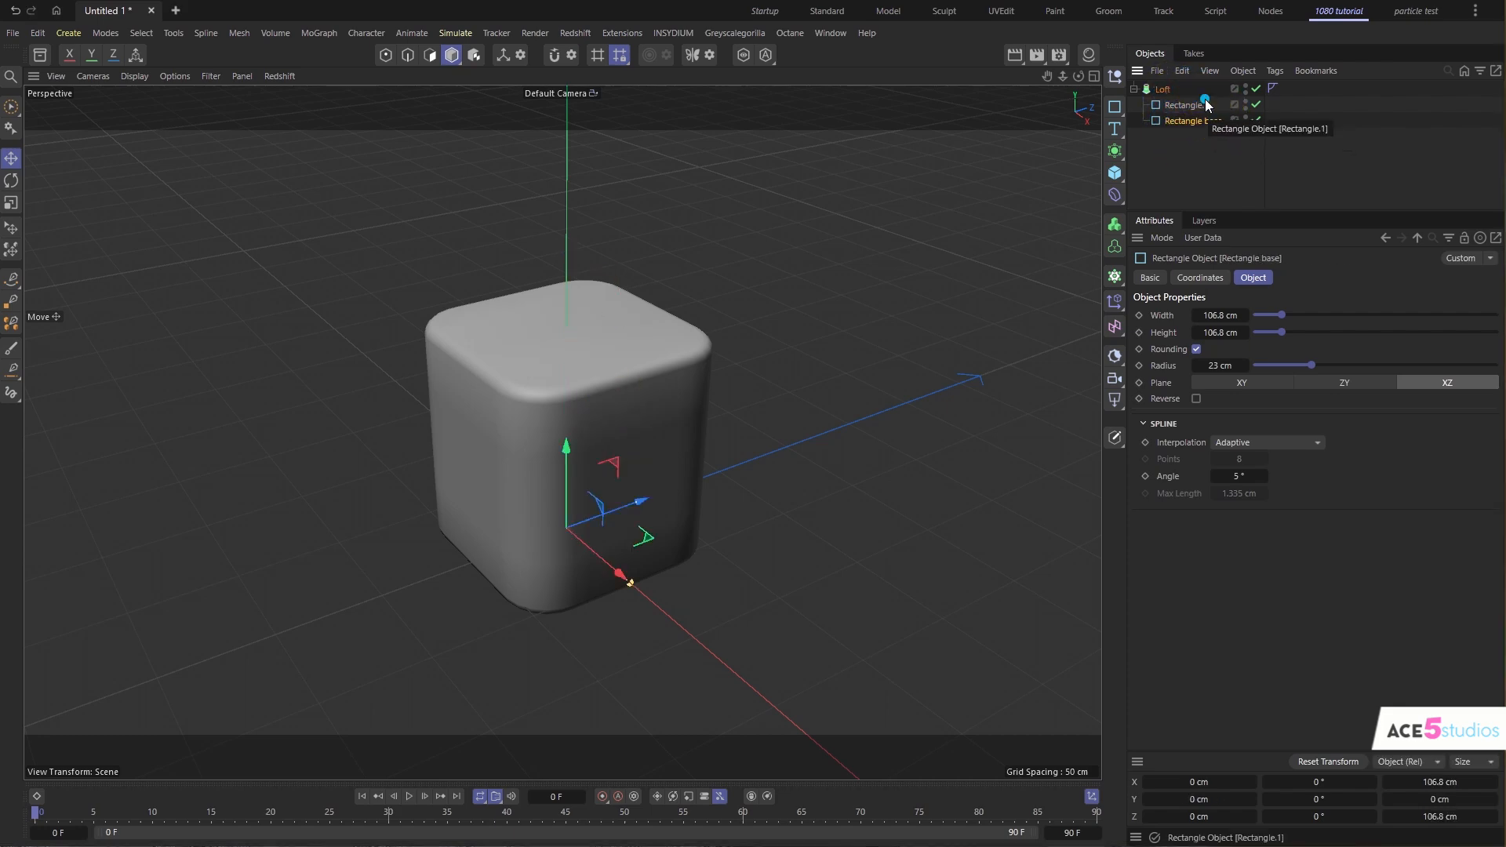
- Rename the upper rectangle spline to "Rectangle top"
{"action": "double_click", "coordinate": [1186, 104]}
{"action": "key", "text": "BackSpace"}
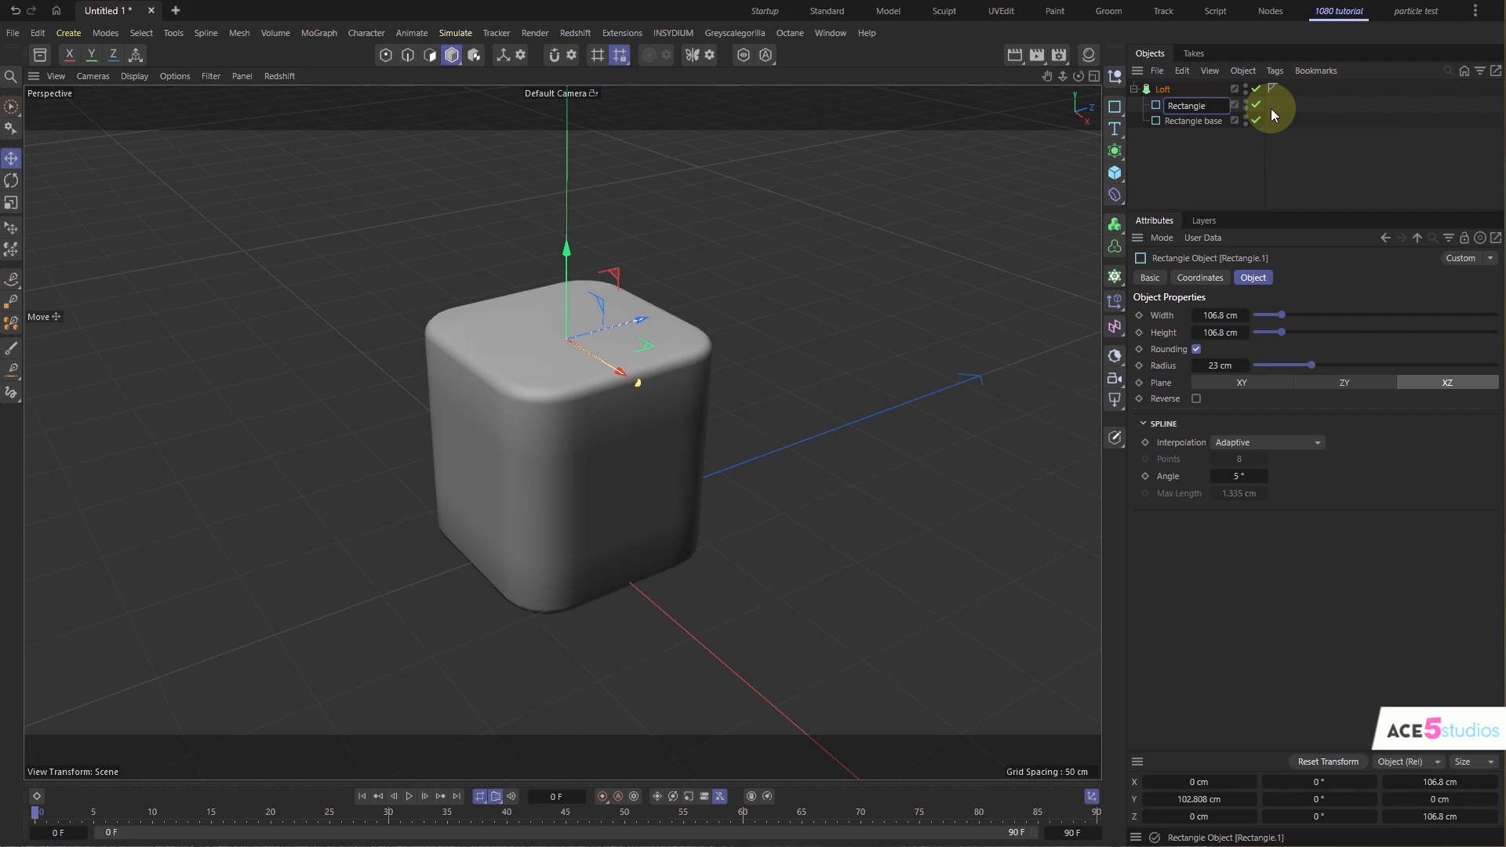
{"action": "type", "text": "top"}
{"action": "key", "text": "Return"}
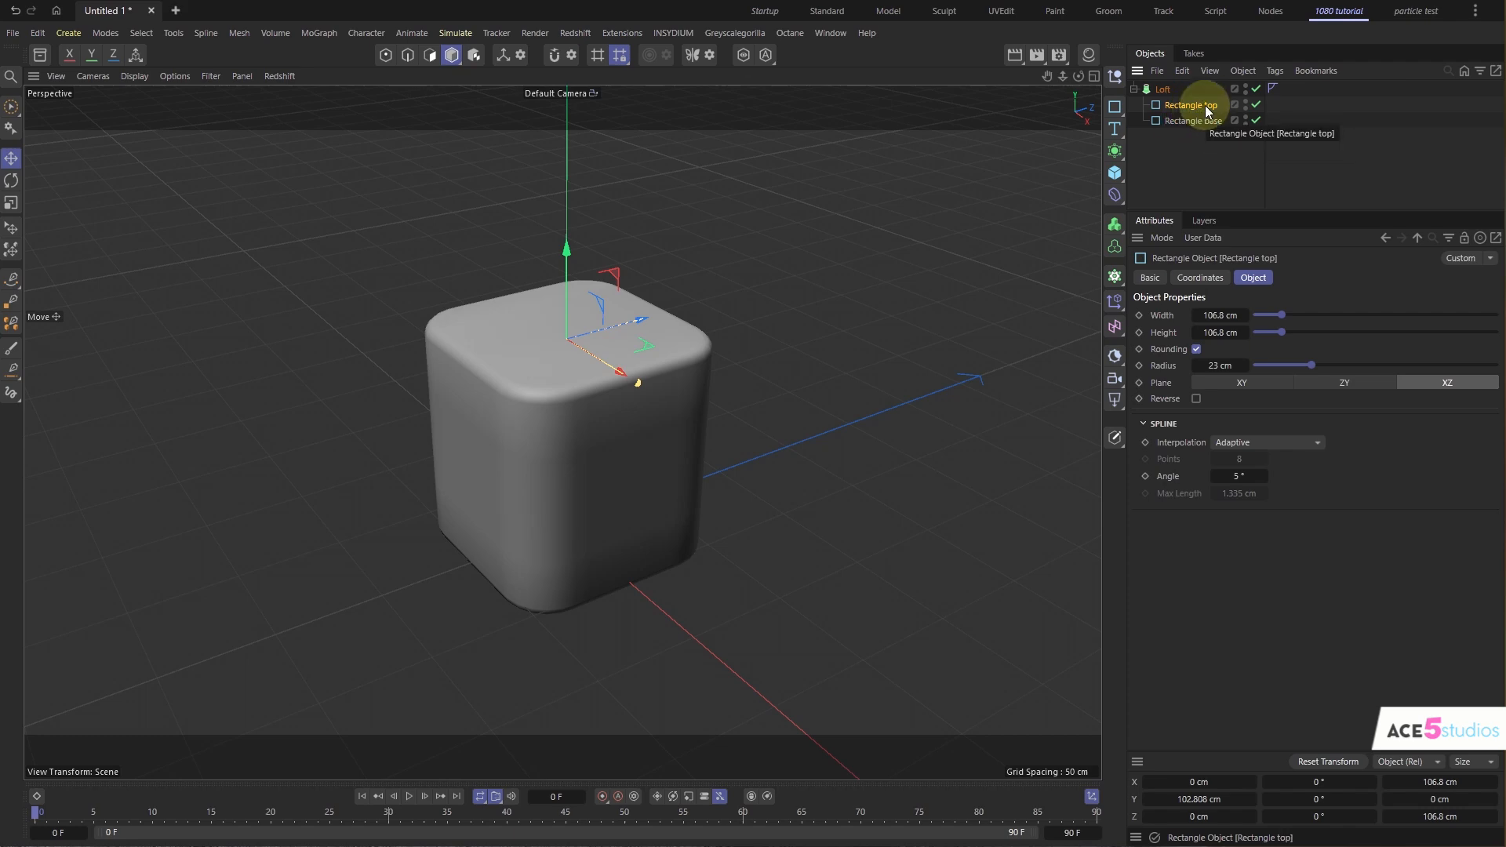
- Add an XPresso tag to the Loft object
{"action": "left_click", "coordinate": [1163, 90]}
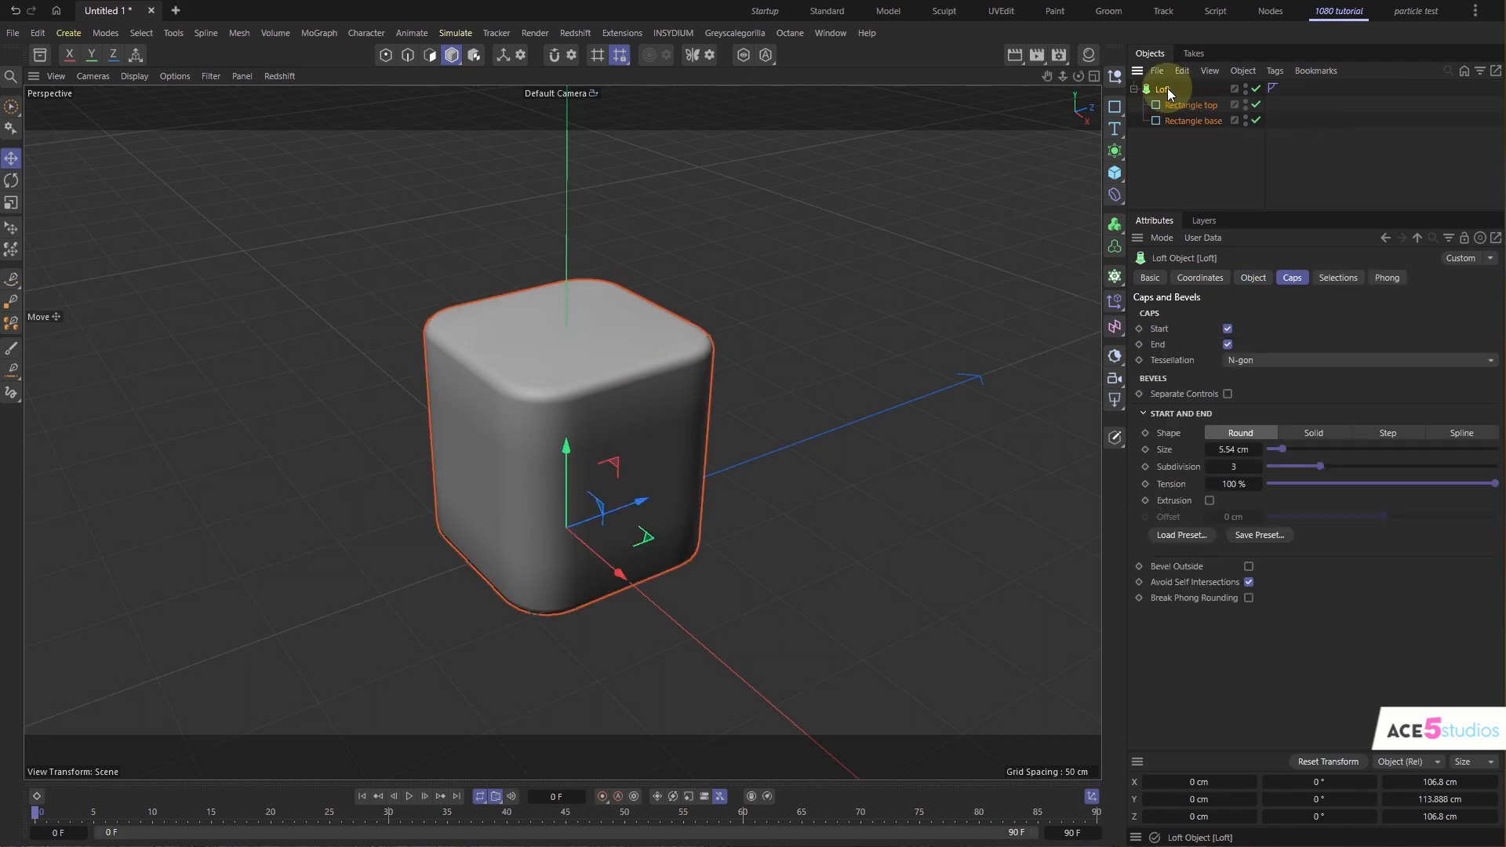
{"action": "left_click", "coordinate": [1205, 106]}
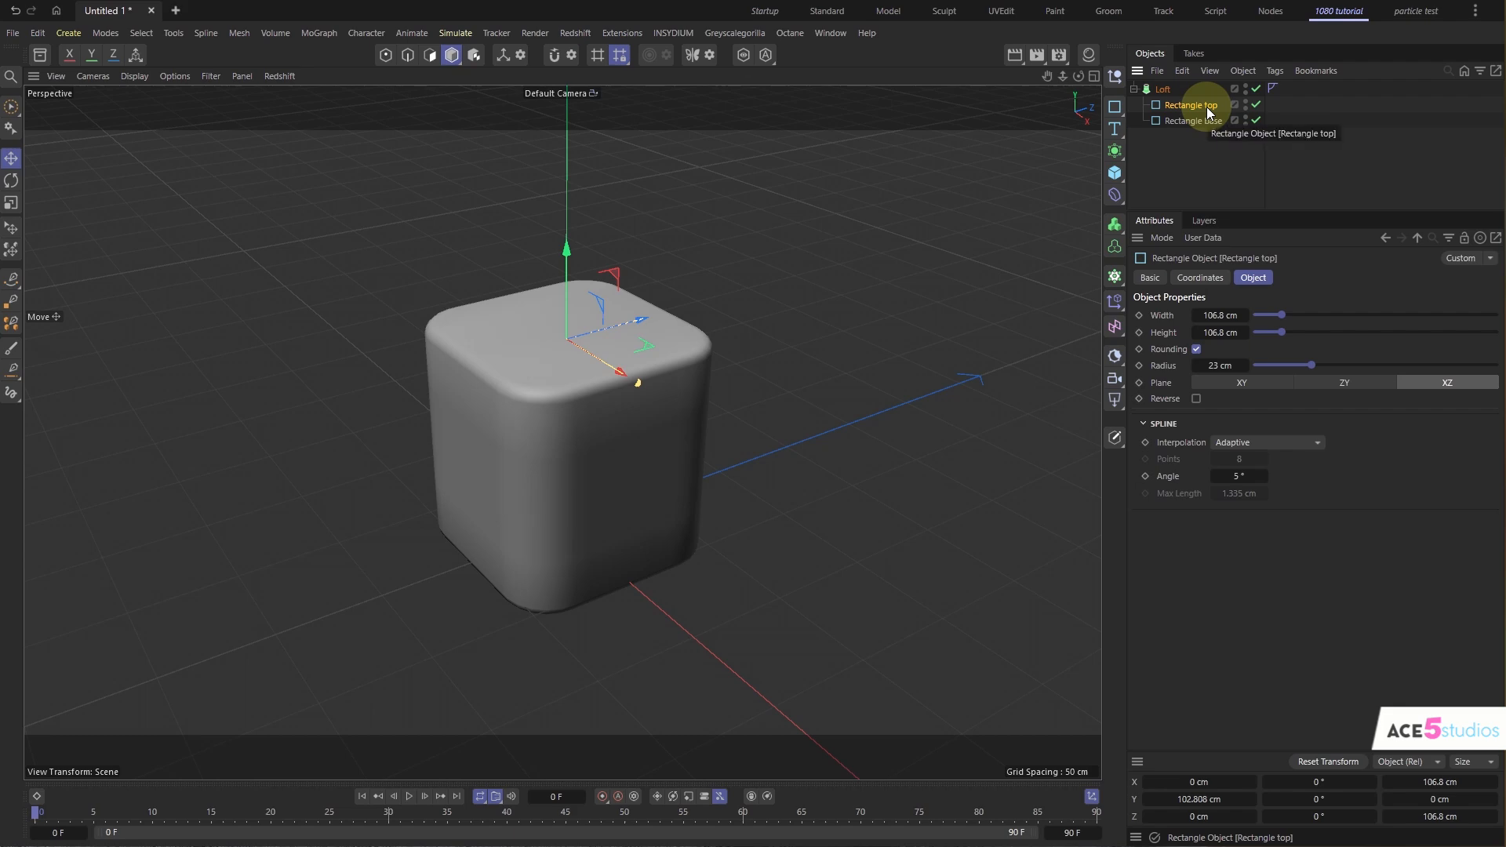
{"action": "left_click", "coordinate": [1164, 91]}
{"action": "key", "text": "shift+c"}
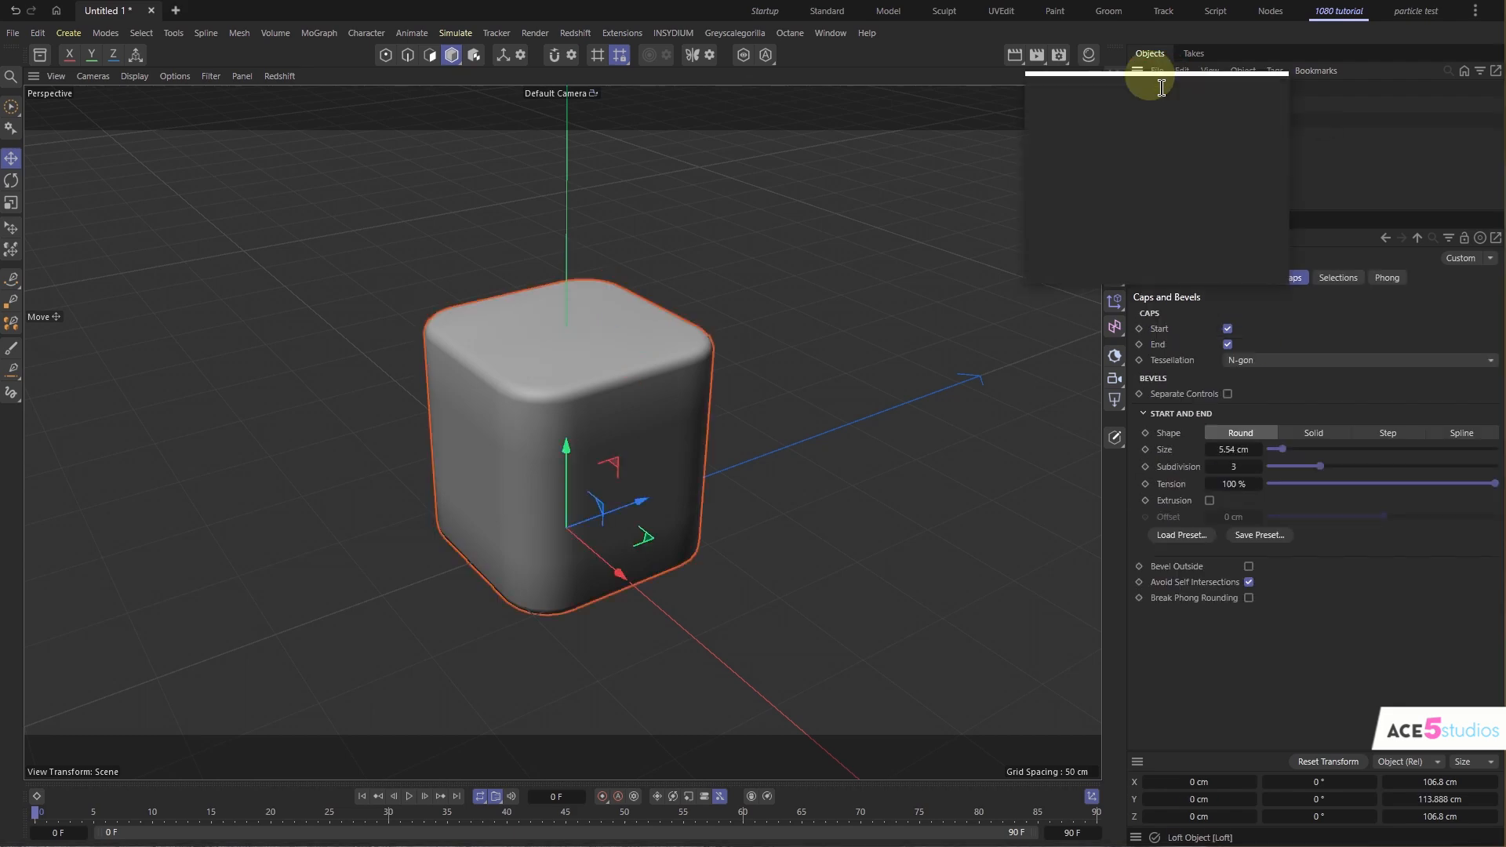
{"action": "type", "text": "xpress"}
{"action": "key", "text": "Return"}
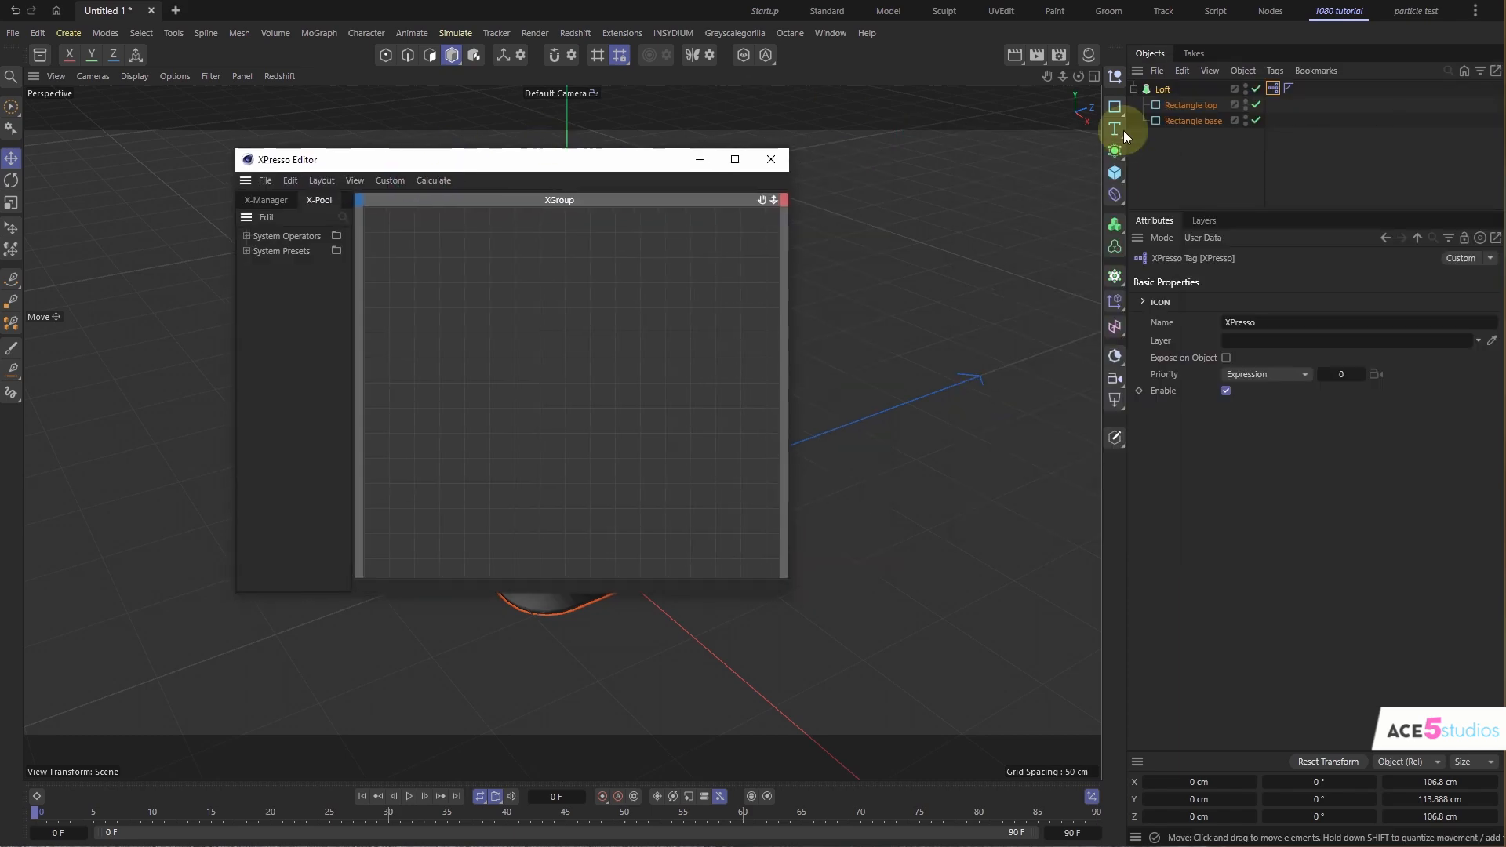
- Add Rectangle top as a node in the XPresso graph and expose its Width and Height as output ports
{"action": "left_click_drag", "start_coordinate": [1188, 106], "coordinate": [468, 261]}
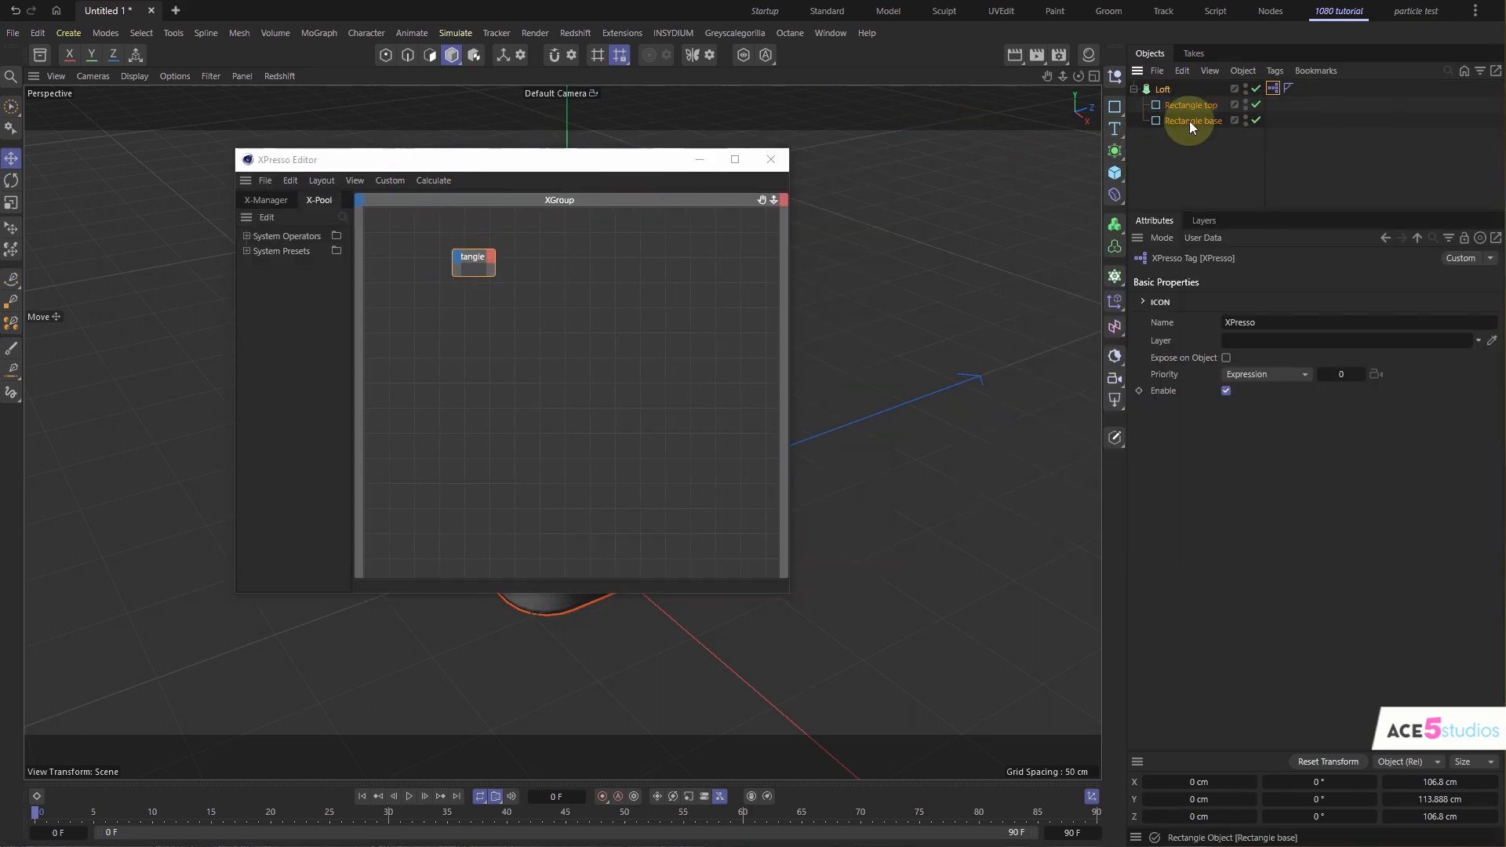
{"action": "left_click", "coordinate": [1206, 106]}
{"action": "left_click_drag", "start_coordinate": [1163, 314], "coordinate": [473, 263]}
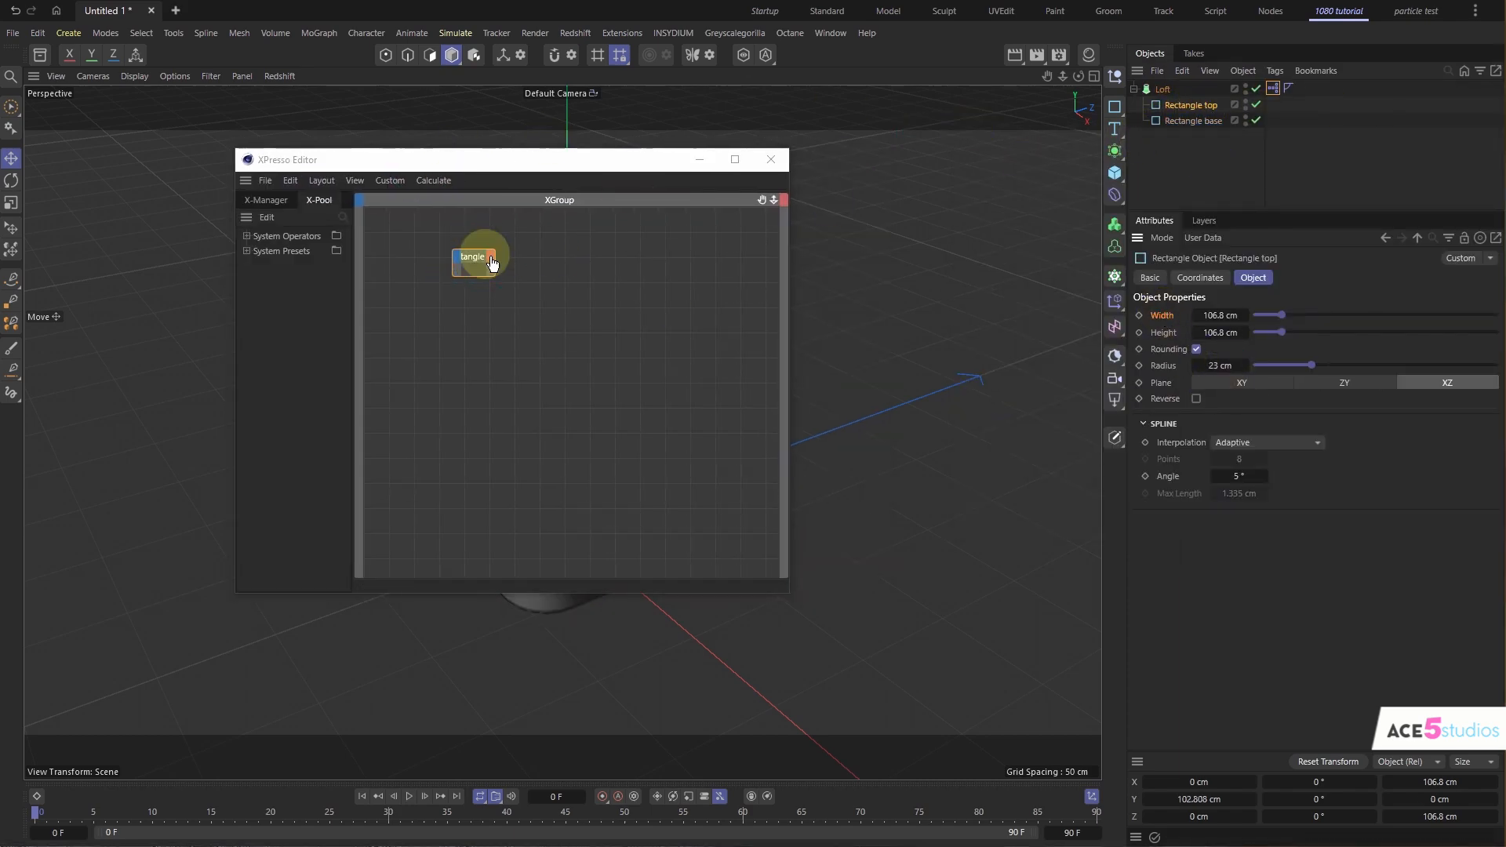
{"action": "left_click_drag", "start_coordinate": [1165, 334], "coordinate": [493, 273]}
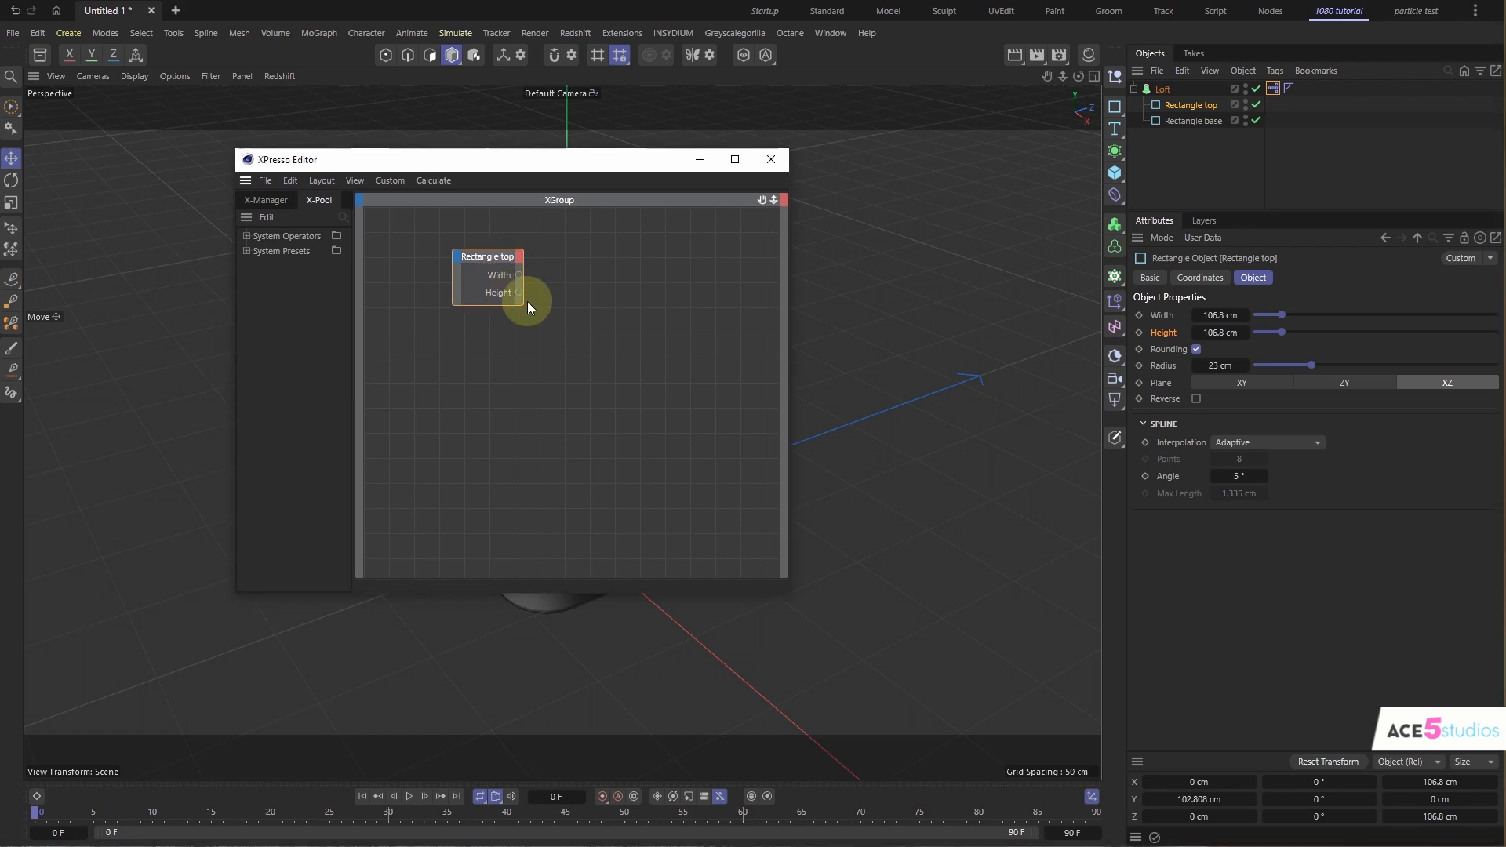
{"action": "left_click", "coordinate": [521, 298]}
{"action": "left_click_drag", "start_coordinate": [644, 158], "coordinate": [569, 267]}
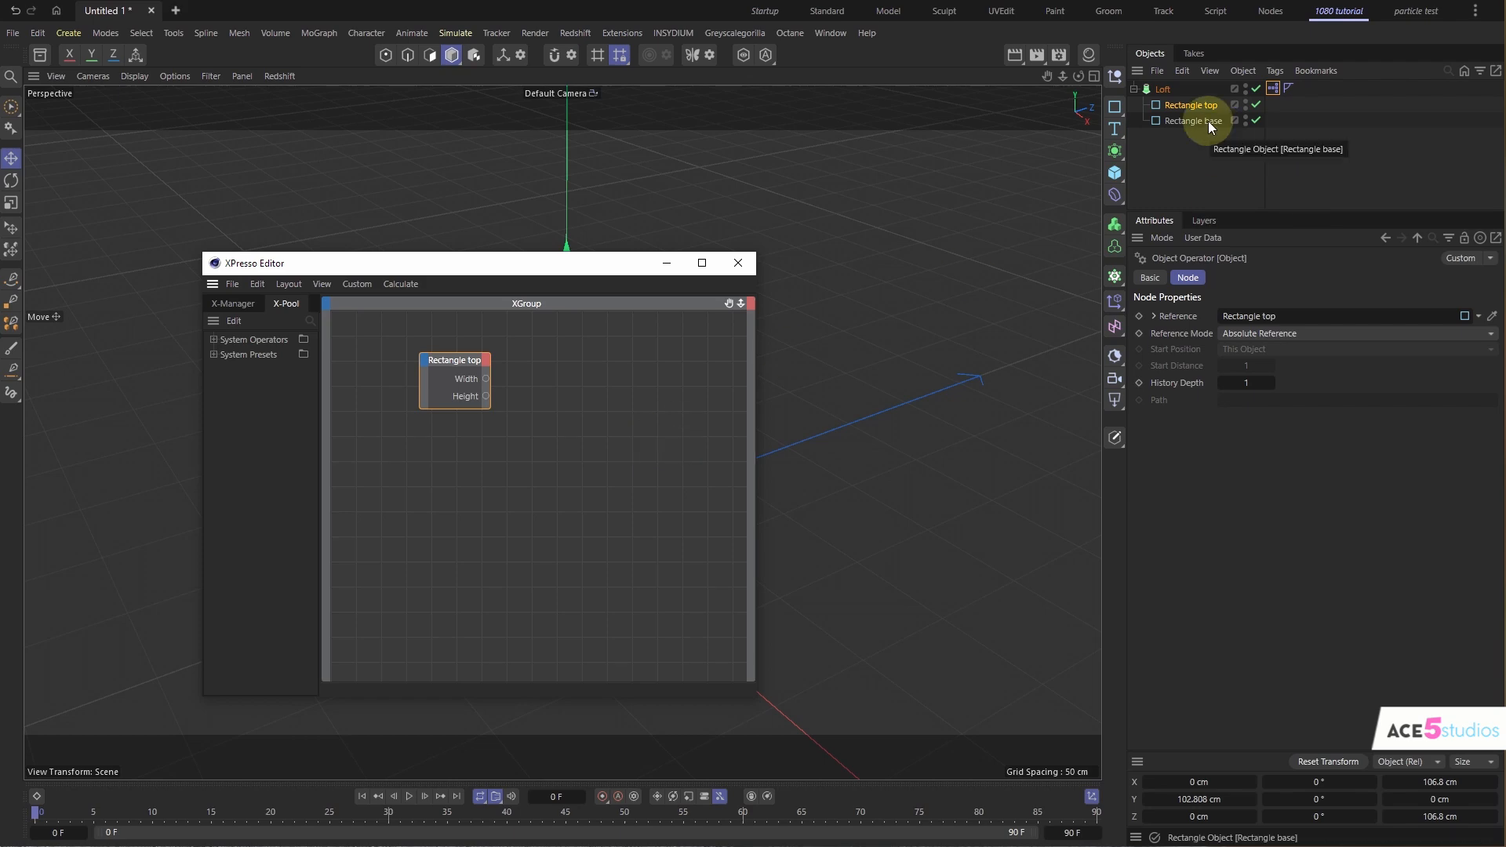
{"action": "left_click", "coordinate": [1160, 91]}
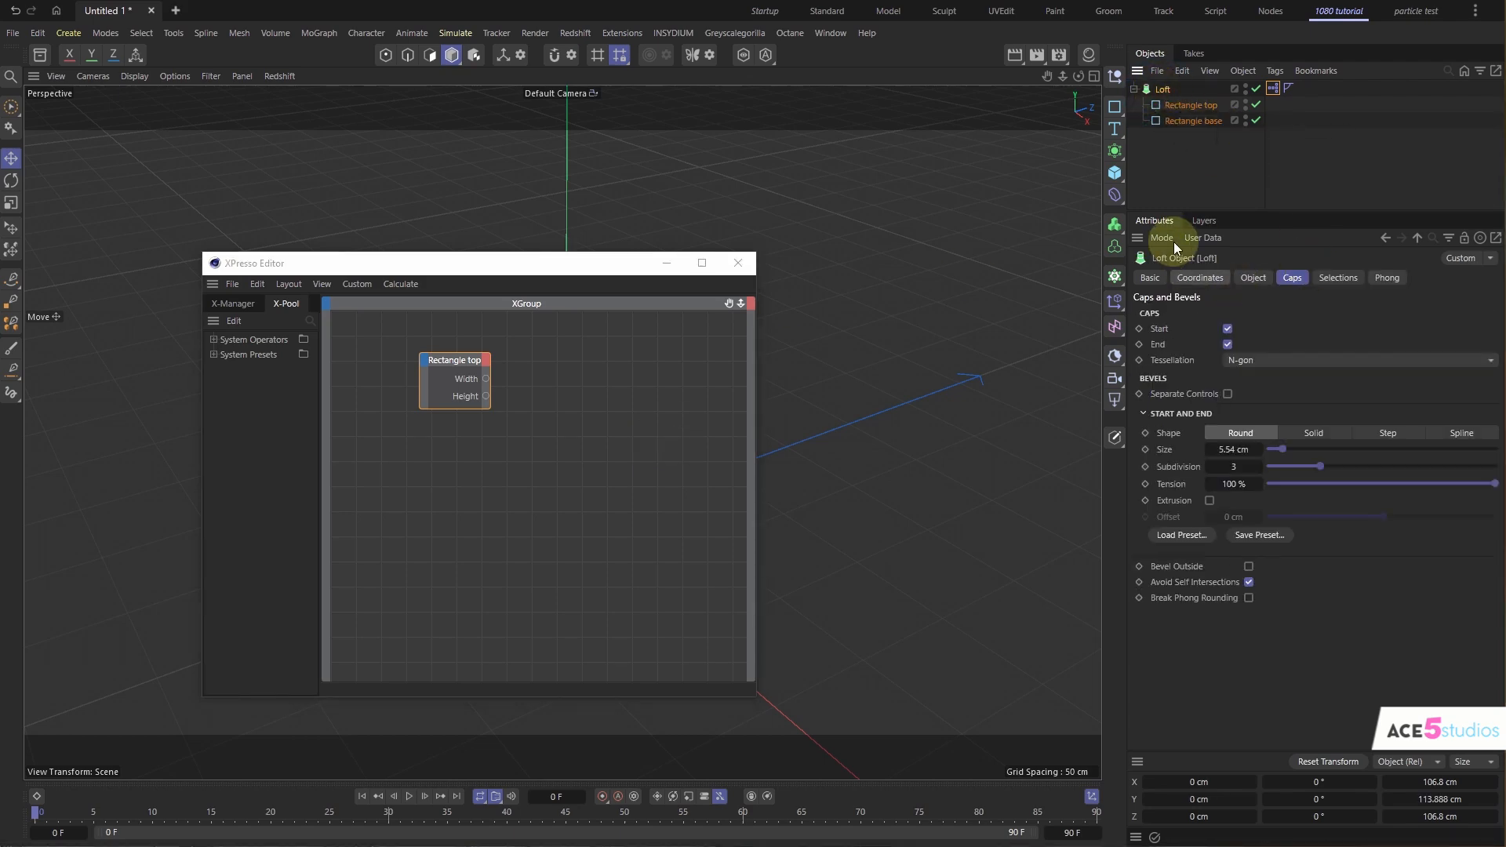
{"action": "left_click", "coordinate": [1208, 237]}
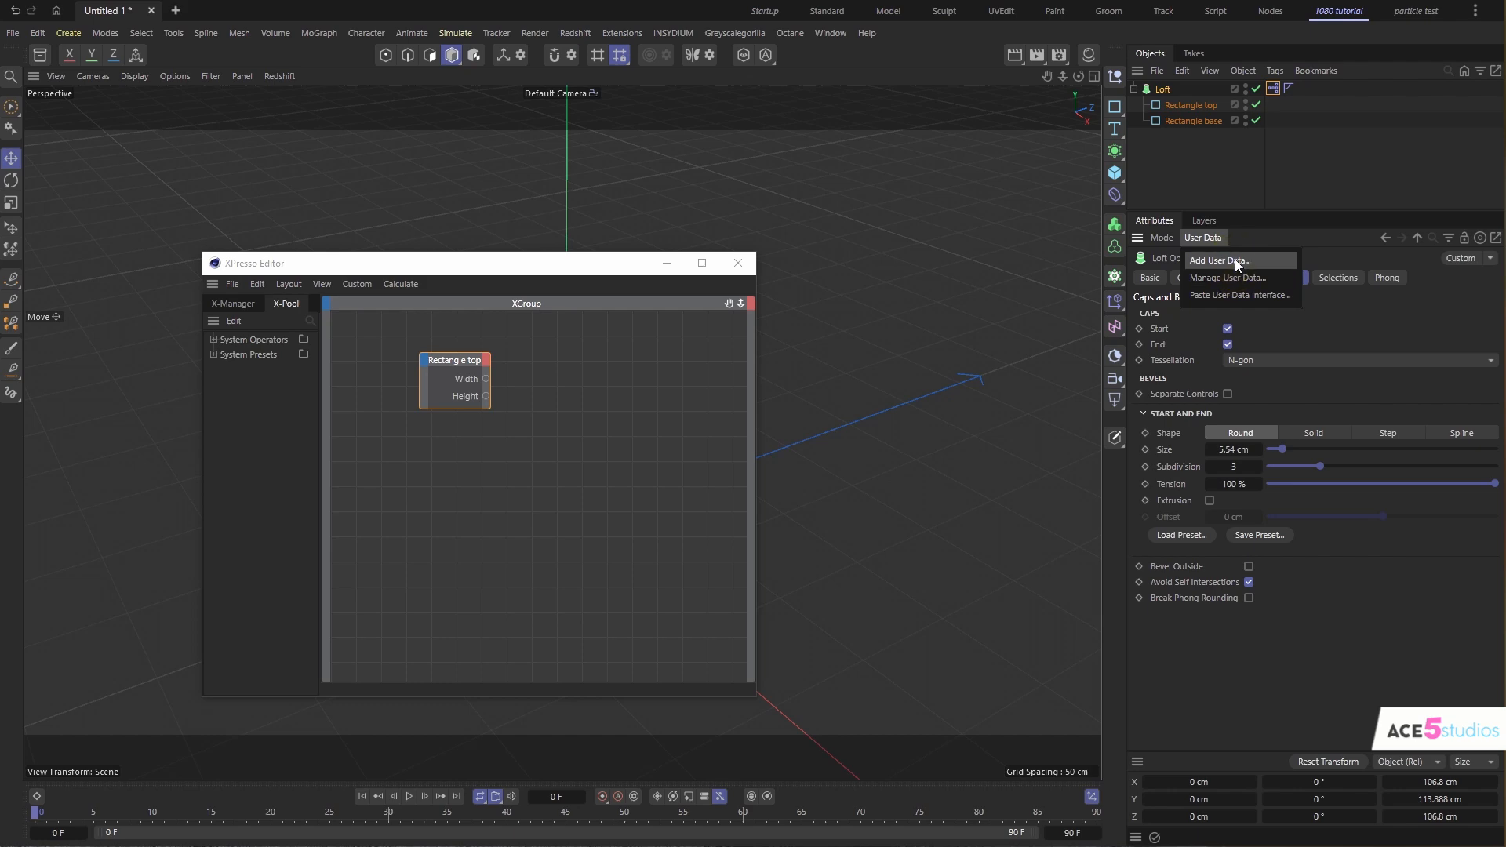
{"action": "left_click", "coordinate": [1227, 161]}
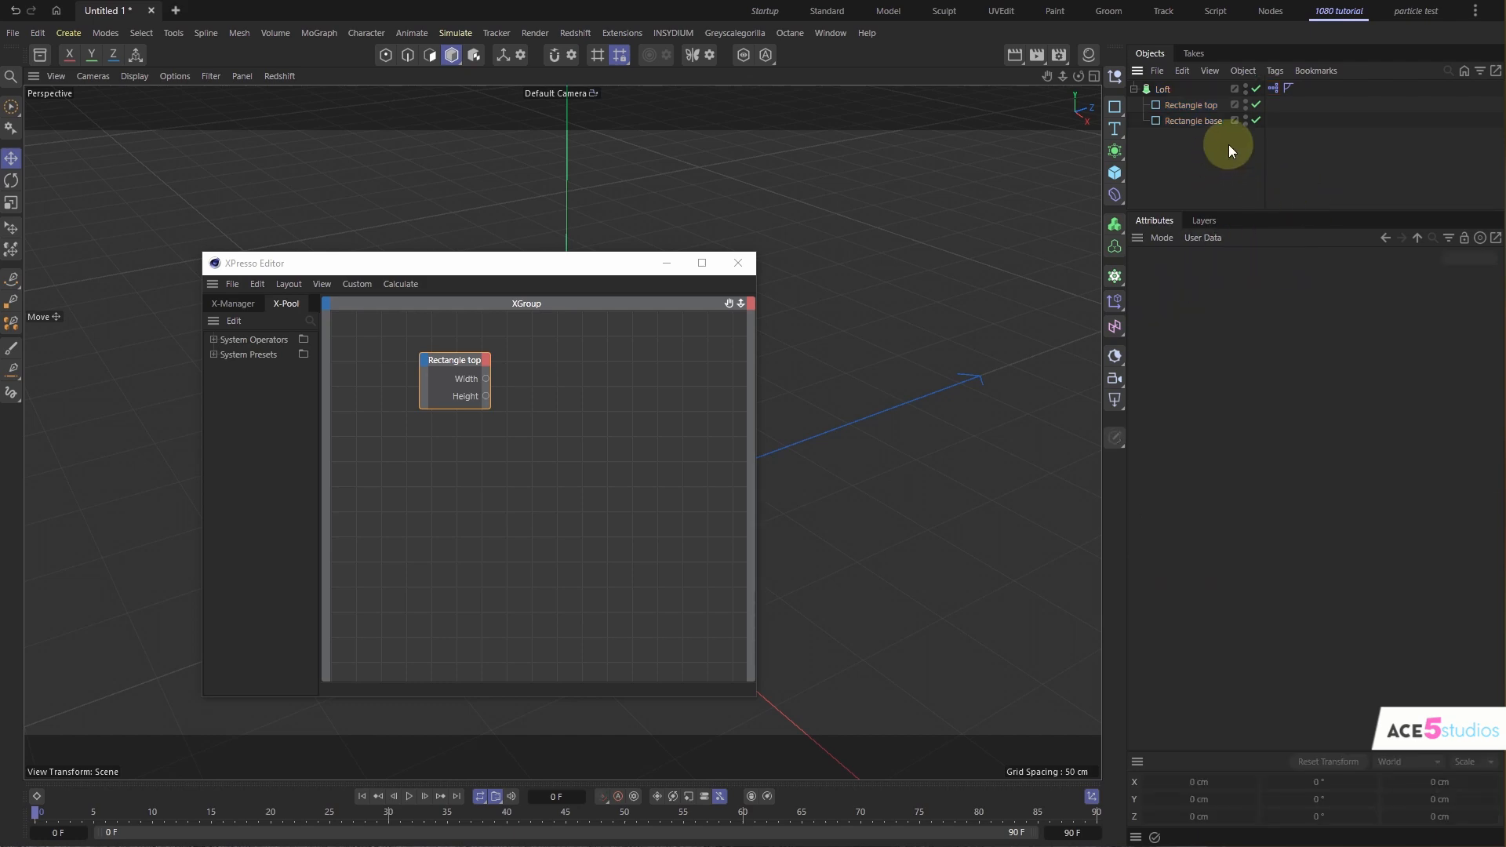
- Create a user data entry named "width of base" on the Loft object
{"action": "left_click", "coordinate": [1159, 88]}
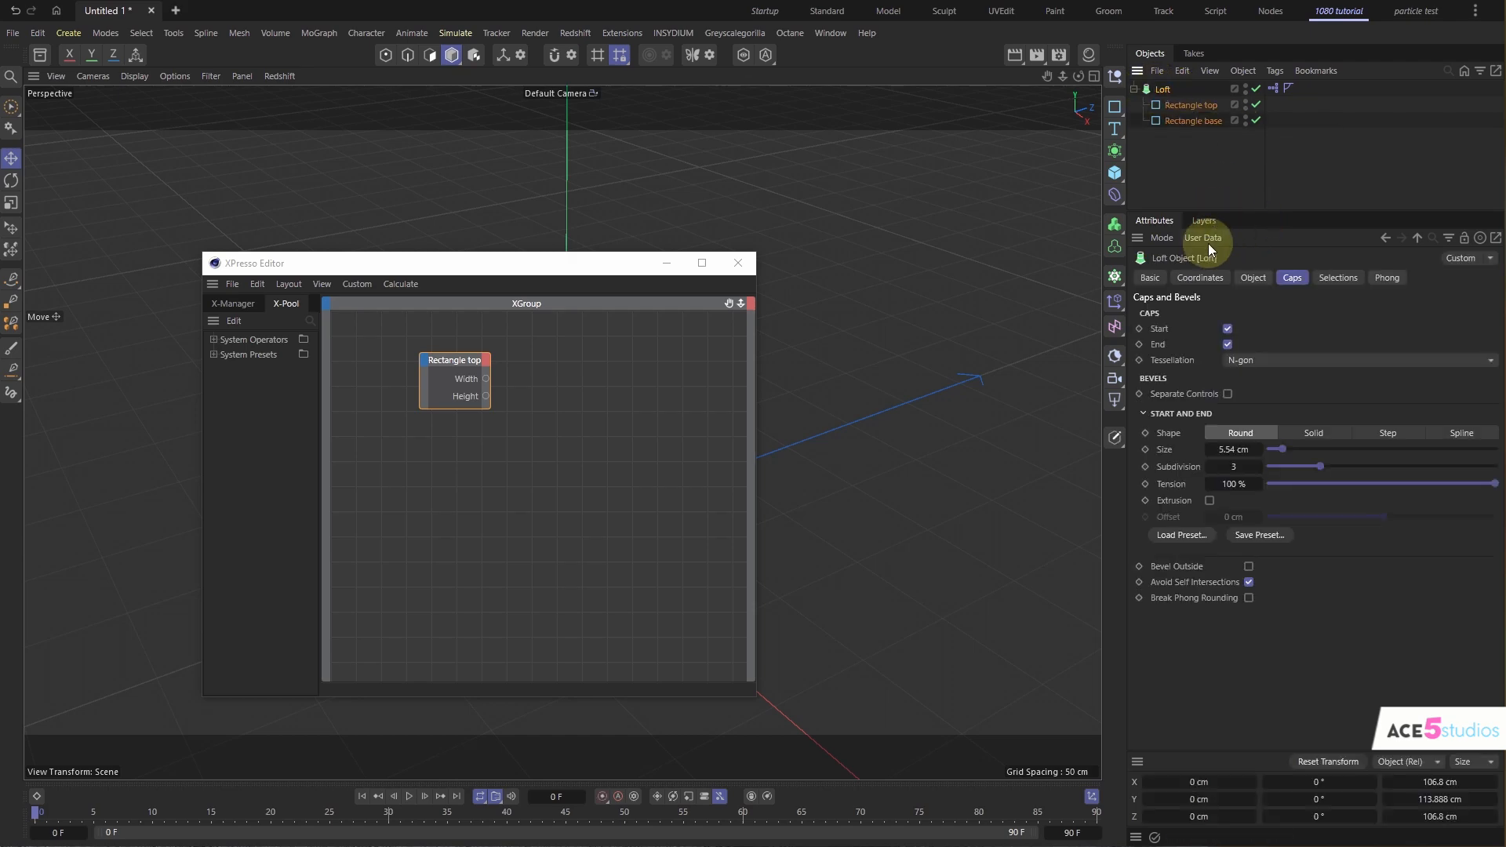
{"action": "left_click", "coordinate": [1207, 238]}
{"action": "left_click", "coordinate": [1234, 276]}
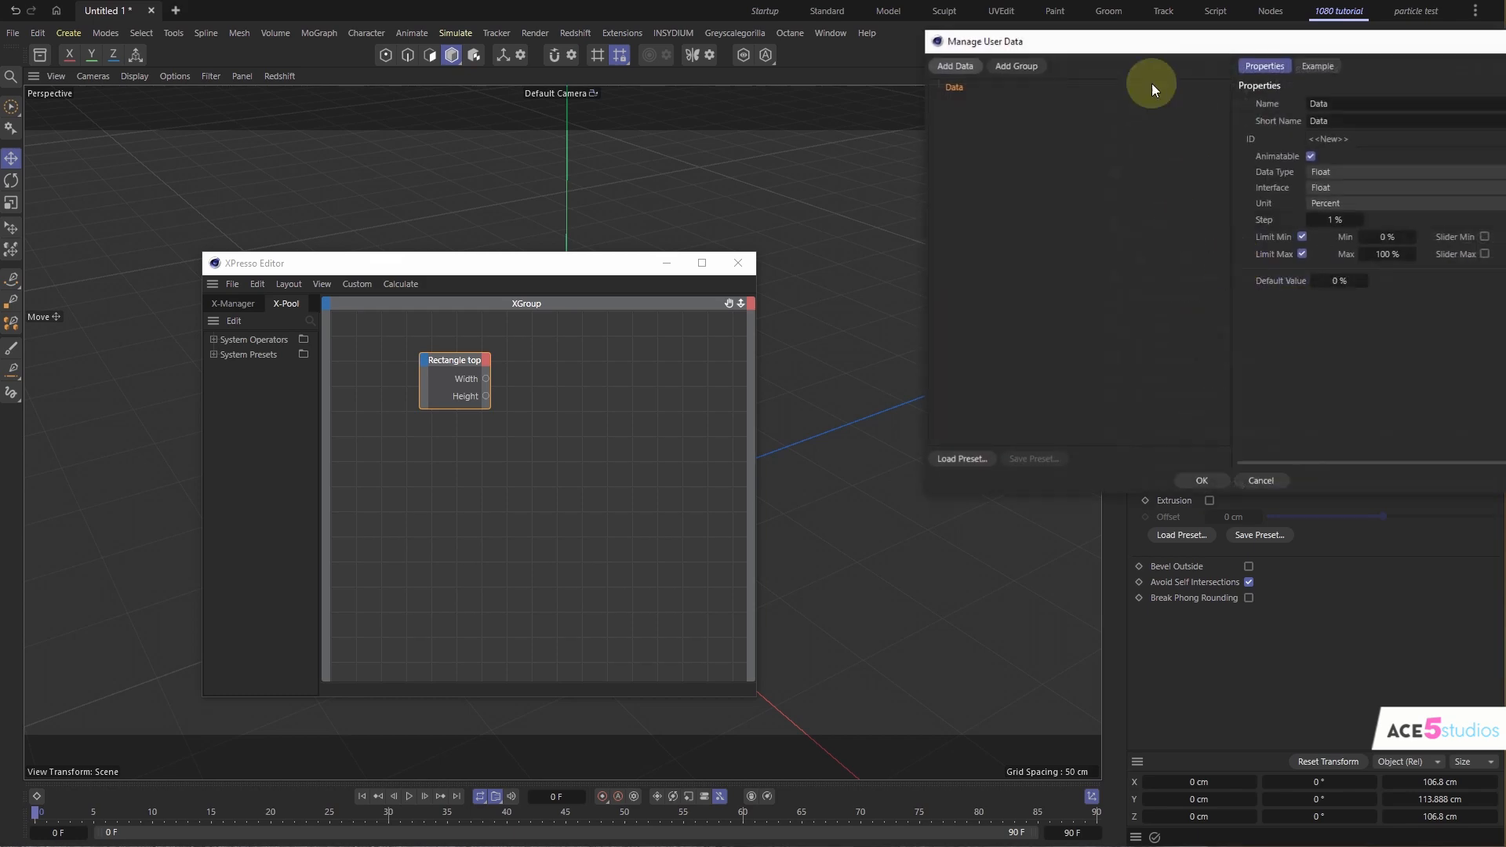
{"action": "left_click_drag", "start_coordinate": [1347, 51], "coordinate": [993, 84]}
{"action": "left_click", "coordinate": [758, 146]}
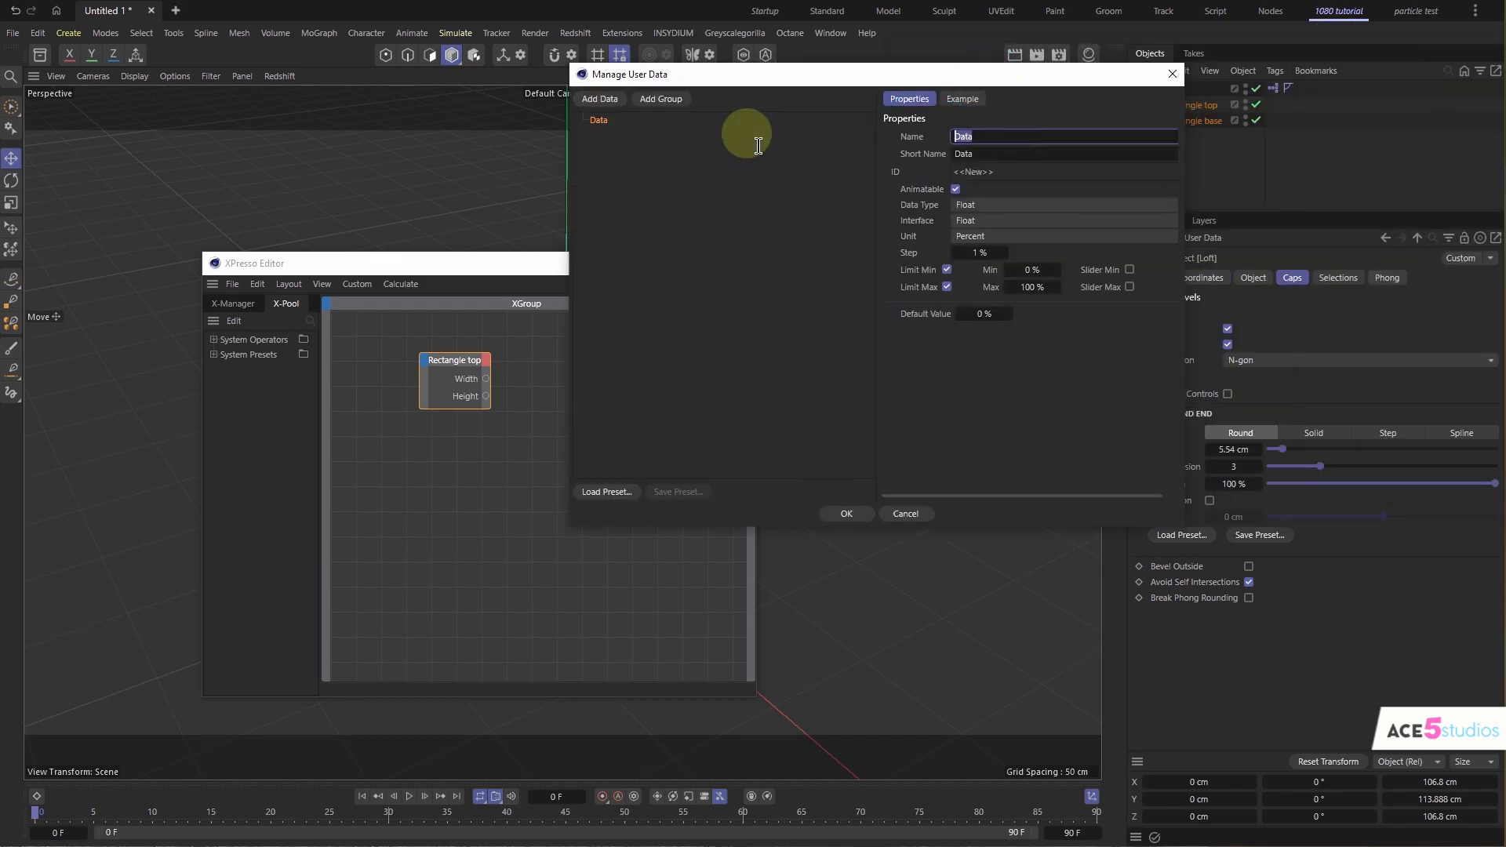
{"action": "type", "text": "width of base"}
{"action": "key", "text": "Return"}
- Set the "width of base" user data to a Float Slider interface with Real units
{"action": "left_click", "coordinate": [964, 220]}
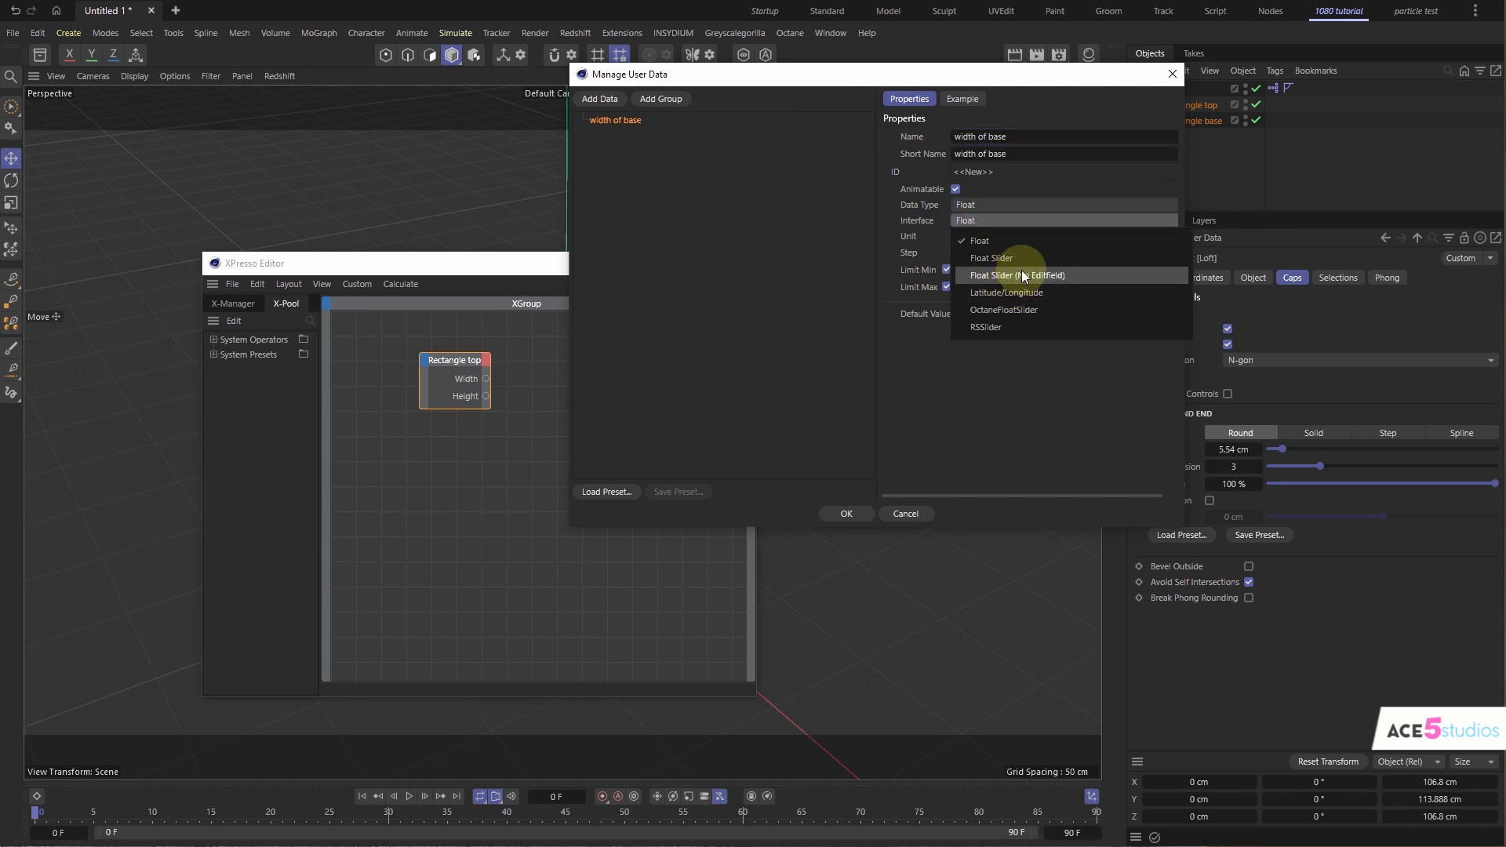
{"action": "left_click", "coordinate": [1028, 258]}
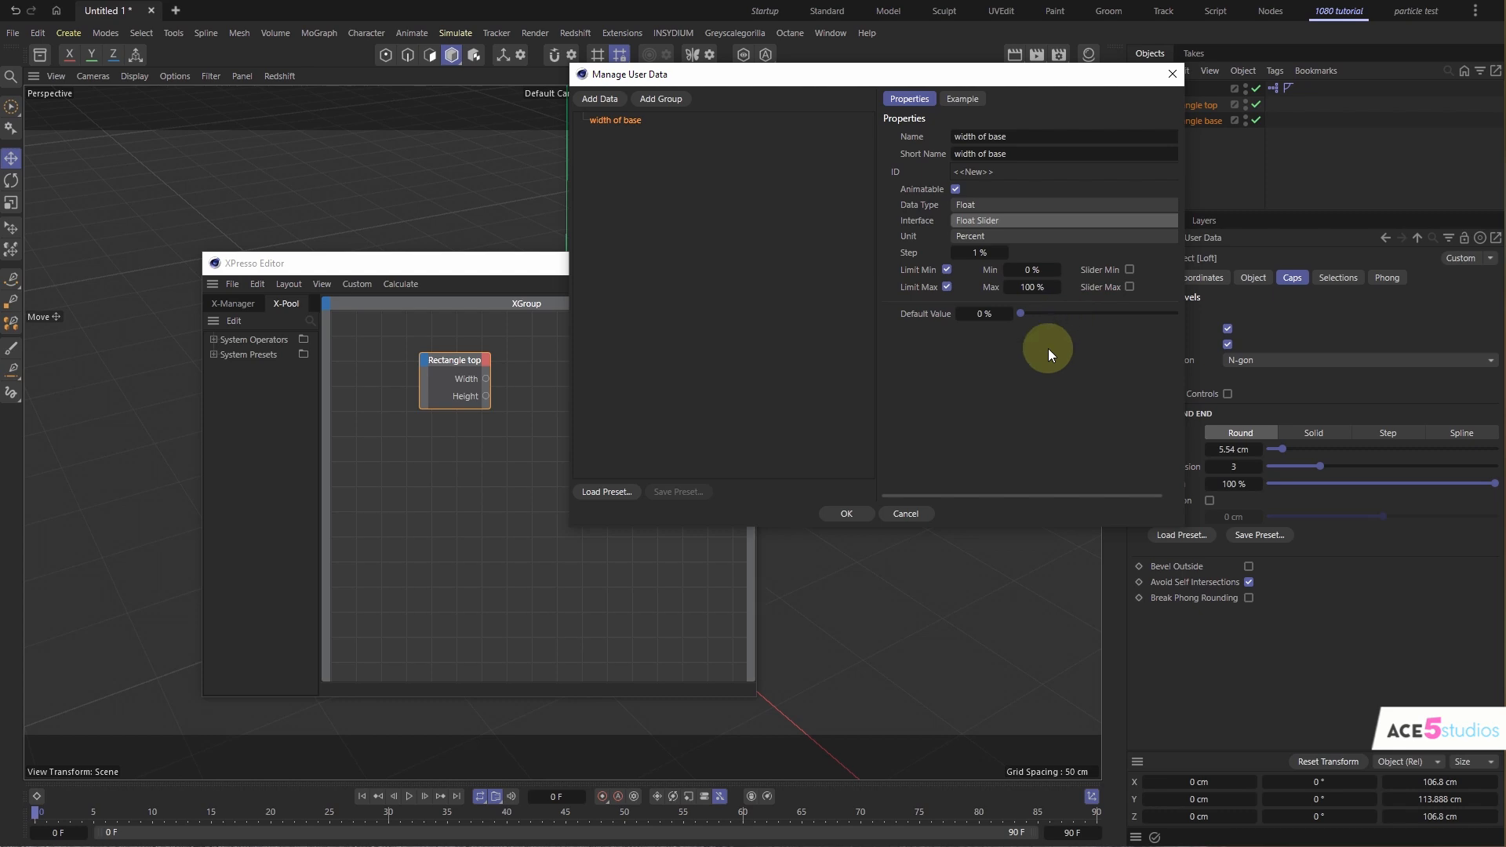
{"action": "left_click", "coordinate": [1008, 230]}
{"action": "left_click", "coordinate": [1012, 257]}
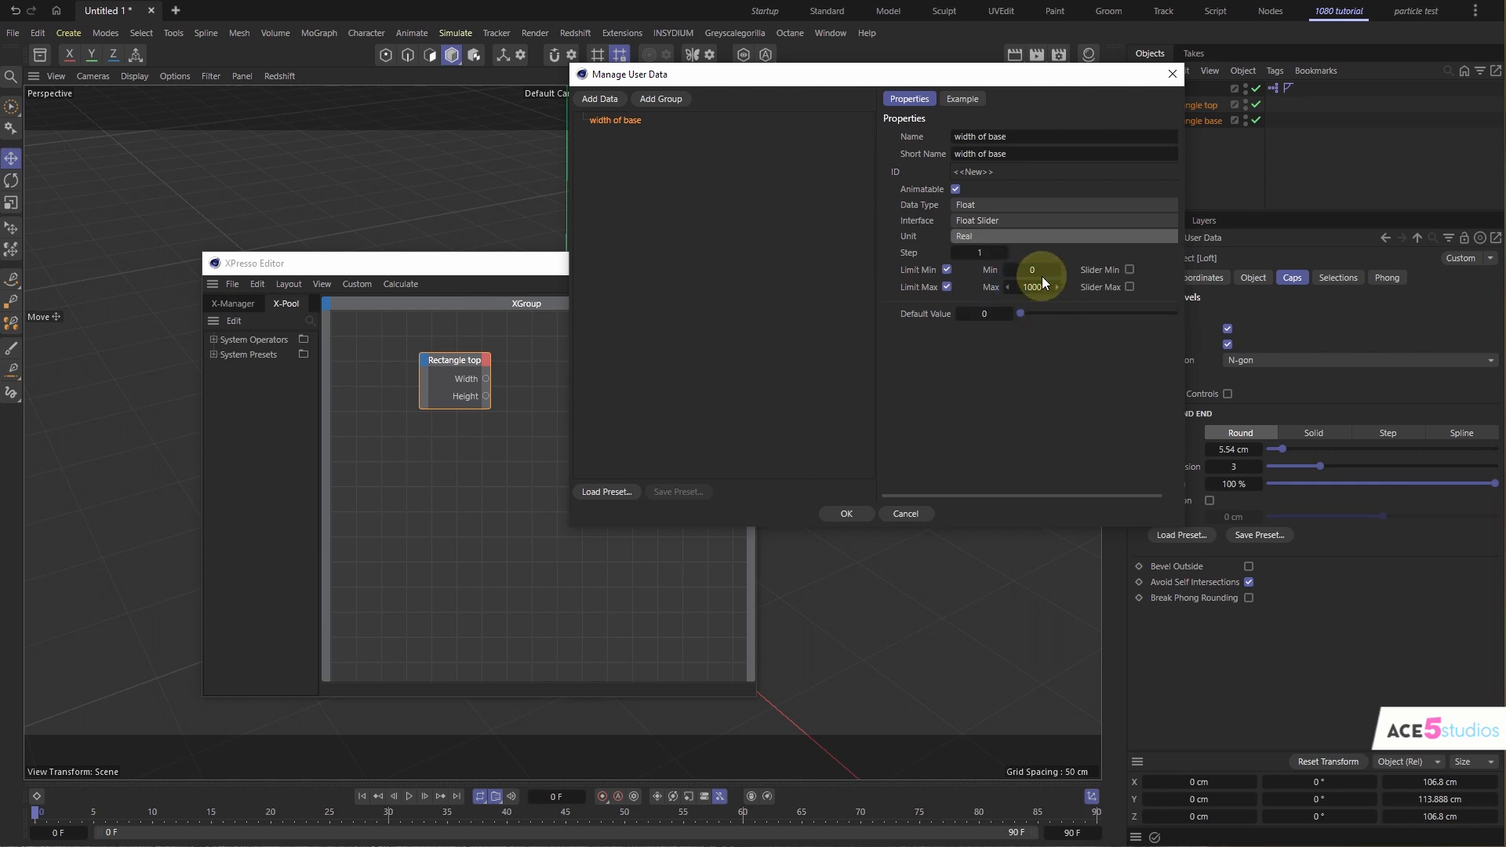
- Limit the "width of base" slider to a minimum of 50 and a maximum of 400, and apply the user data
{"action": "double_click", "coordinate": [1033, 287]}
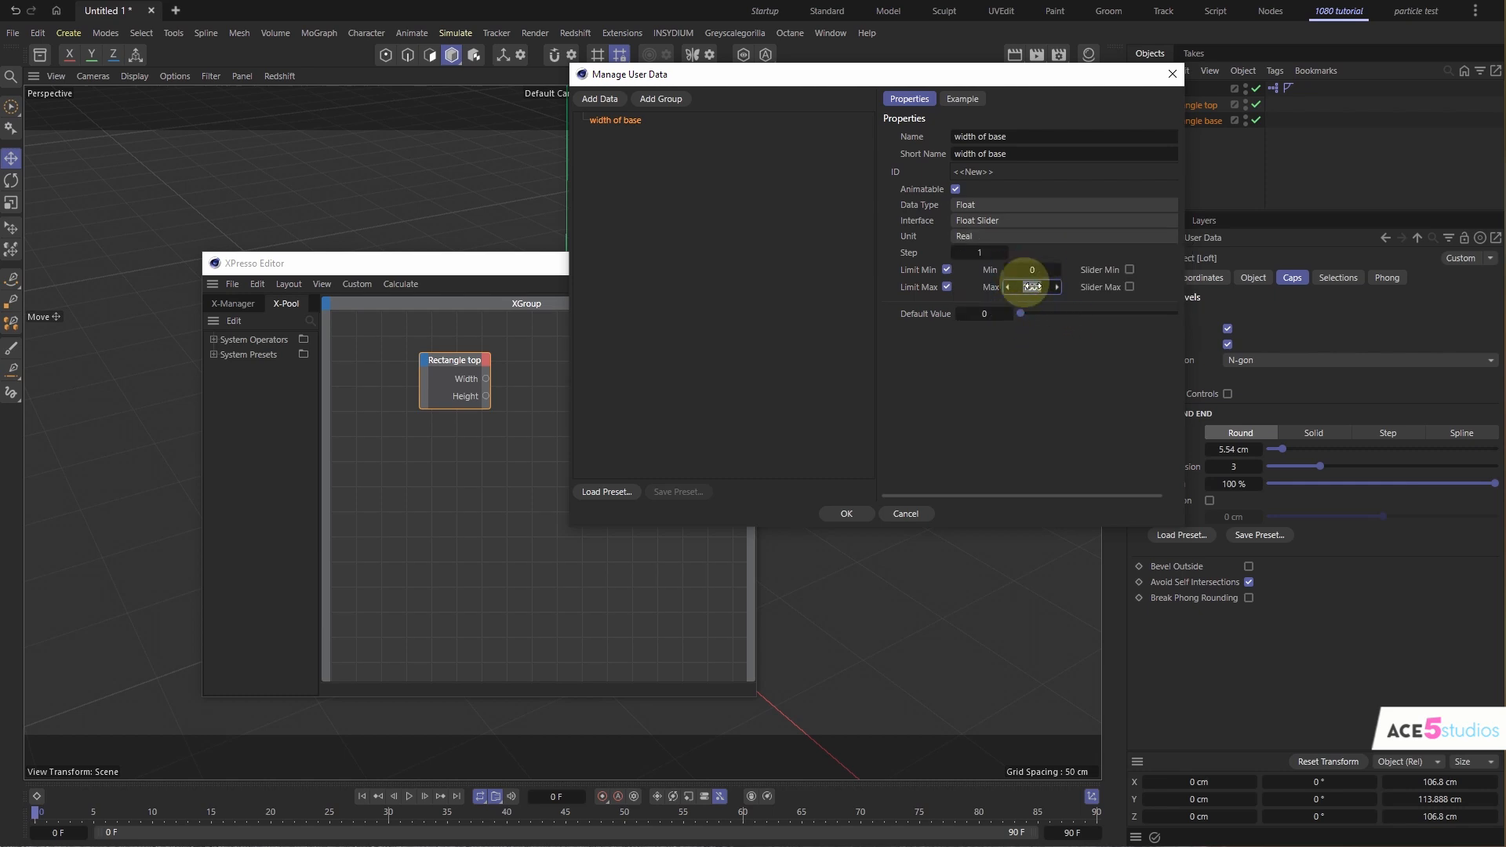
{"action": "double_click", "coordinate": [1034, 270]}
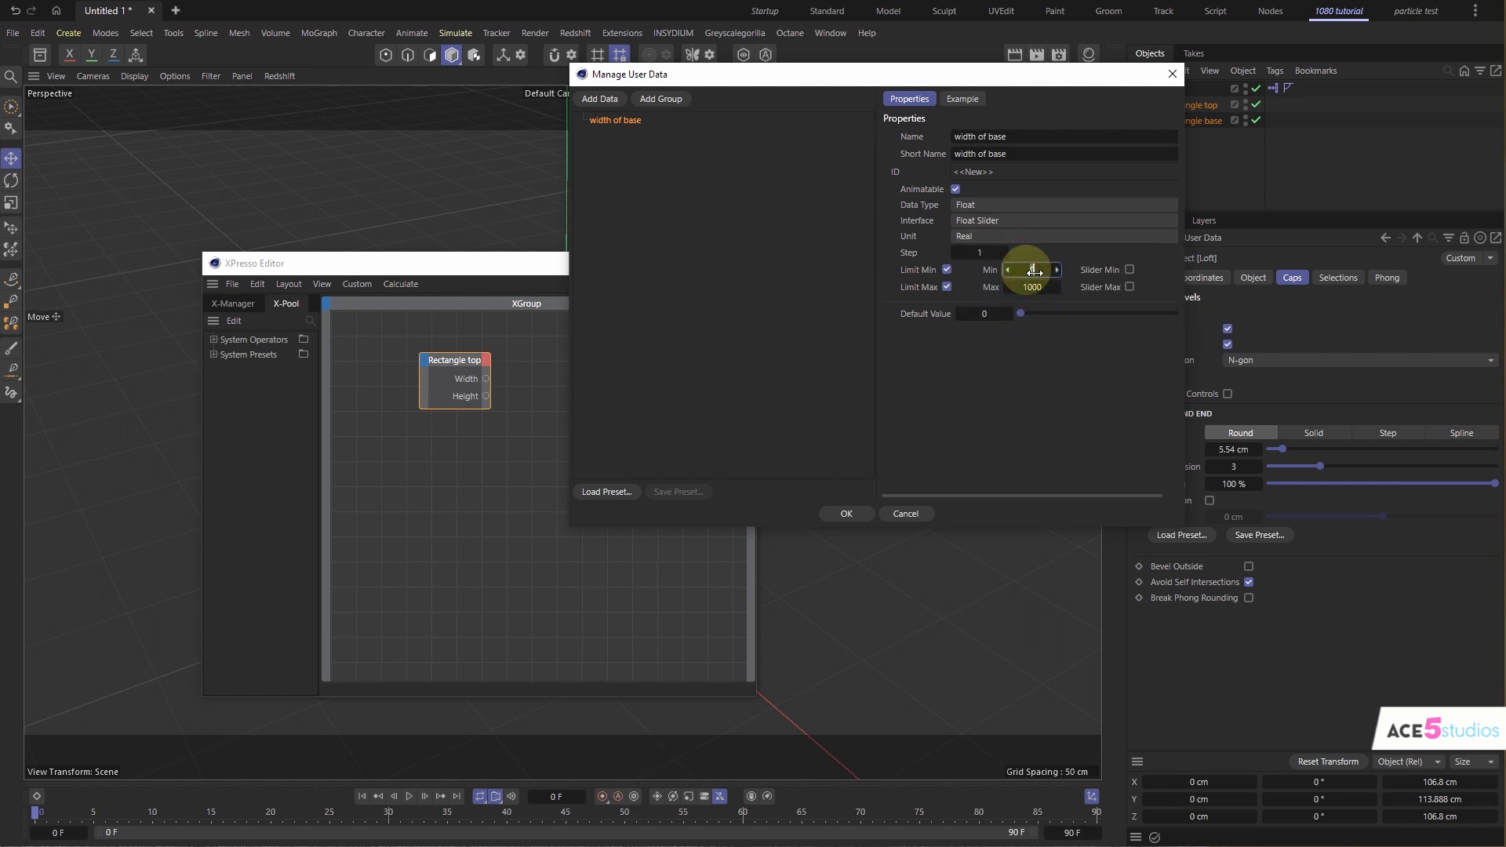
{"action": "type", "text": "50"}
{"action": "double_click", "coordinate": [1039, 287]}
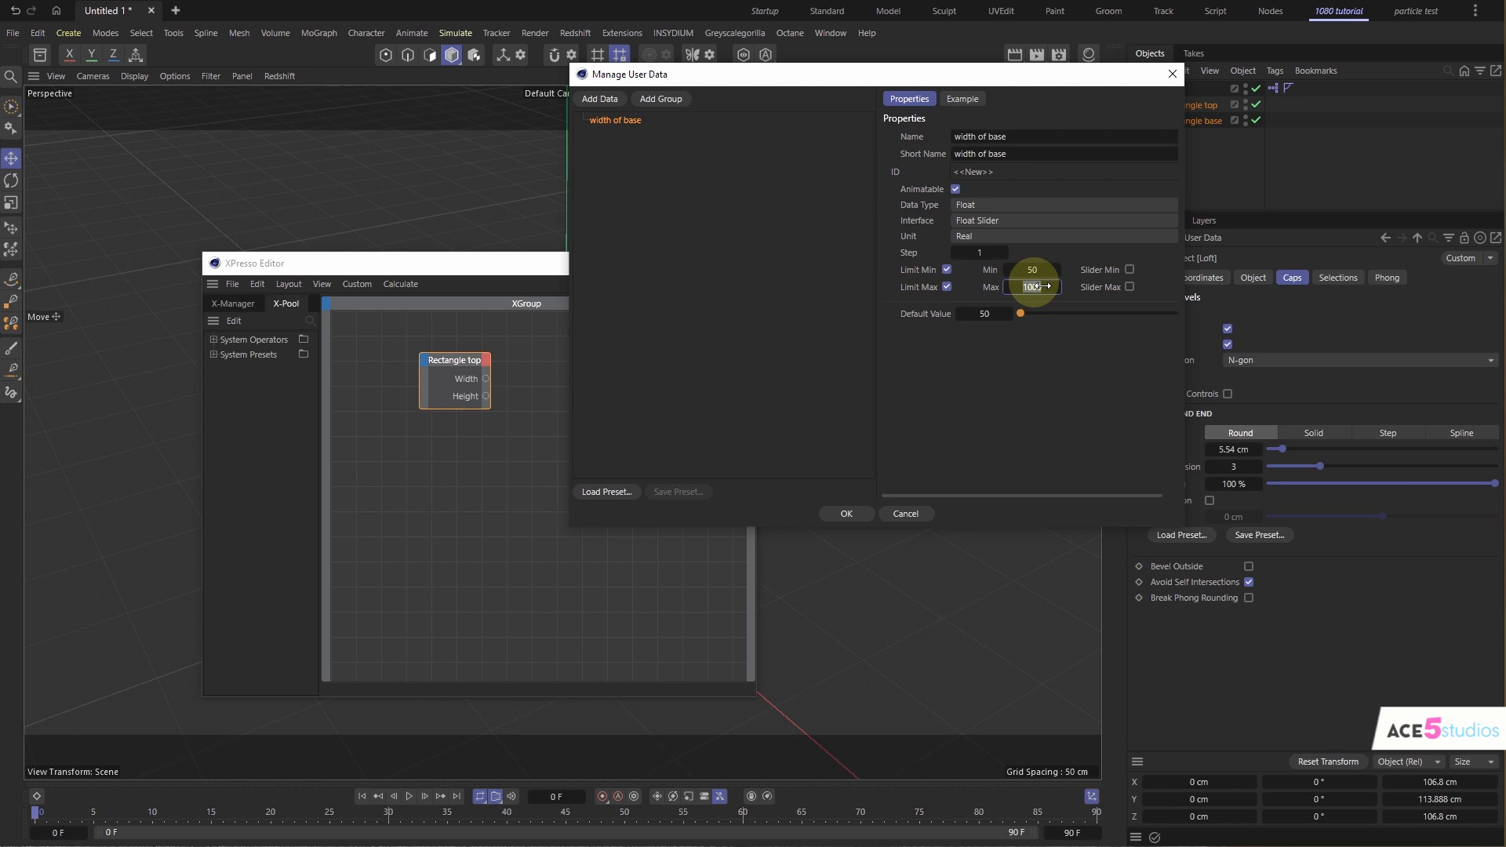
{"action": "type", "text": "400"}
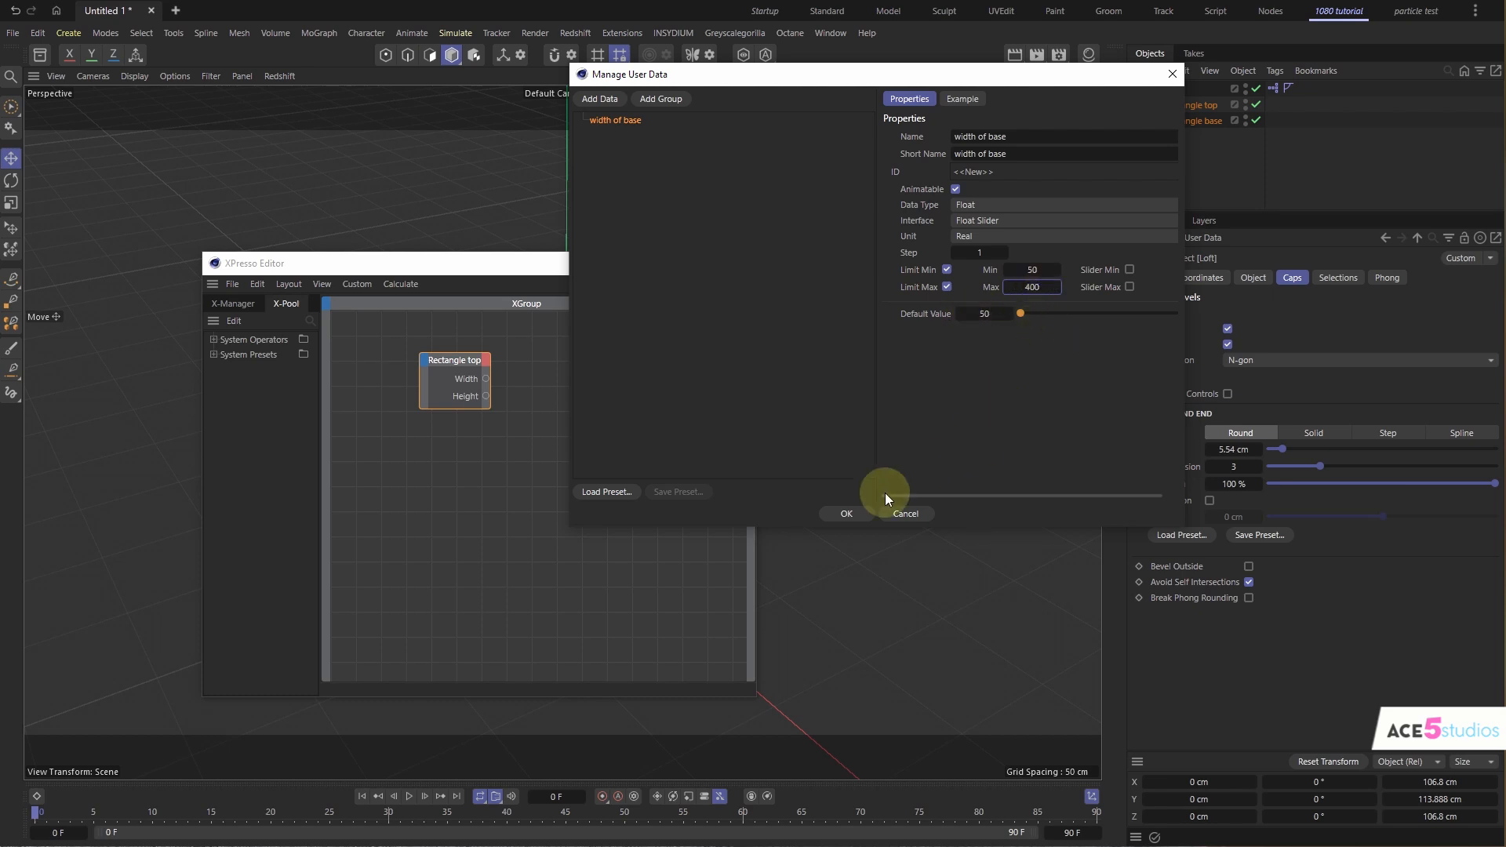
{"action": "left_click", "coordinate": [841, 516]}
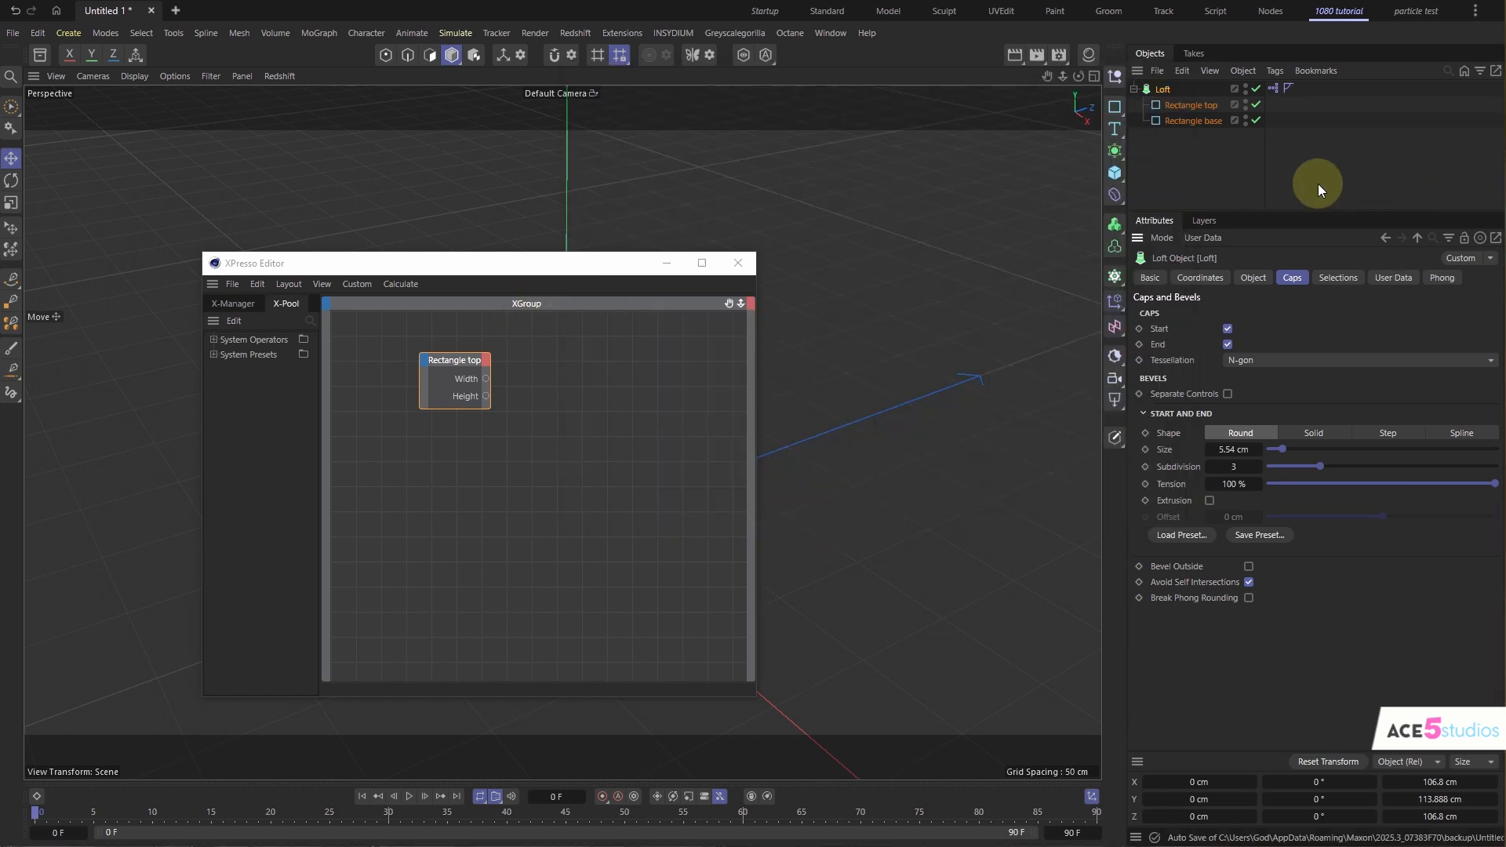
- Shift the Rectangle top node to the graph's right side and replace its output ports with Width and Height input ports
{"action": "left_click", "coordinate": [455, 378]}
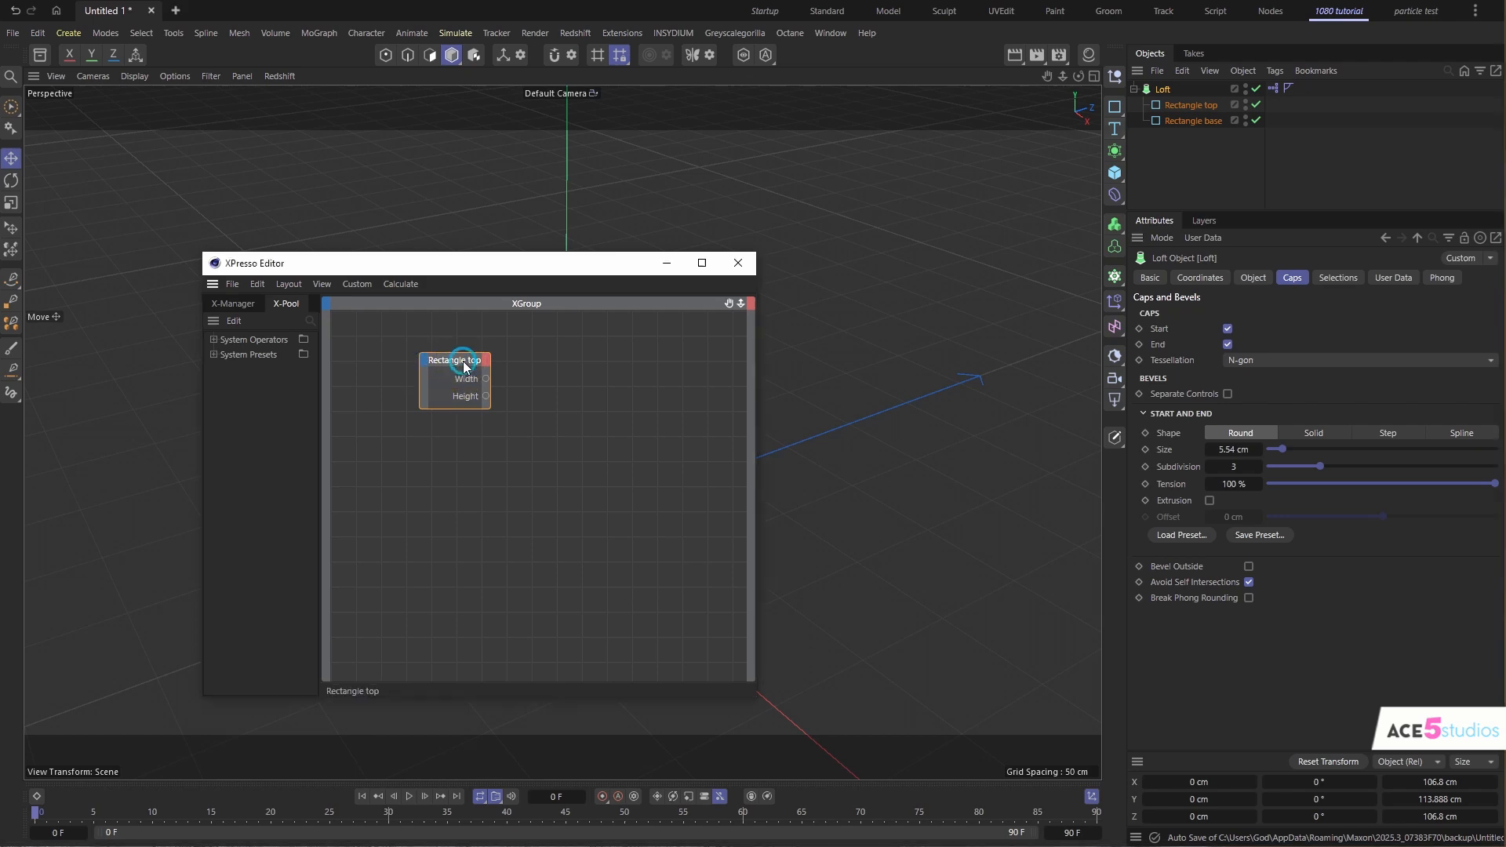
{"action": "double_click", "coordinate": [485, 377]}
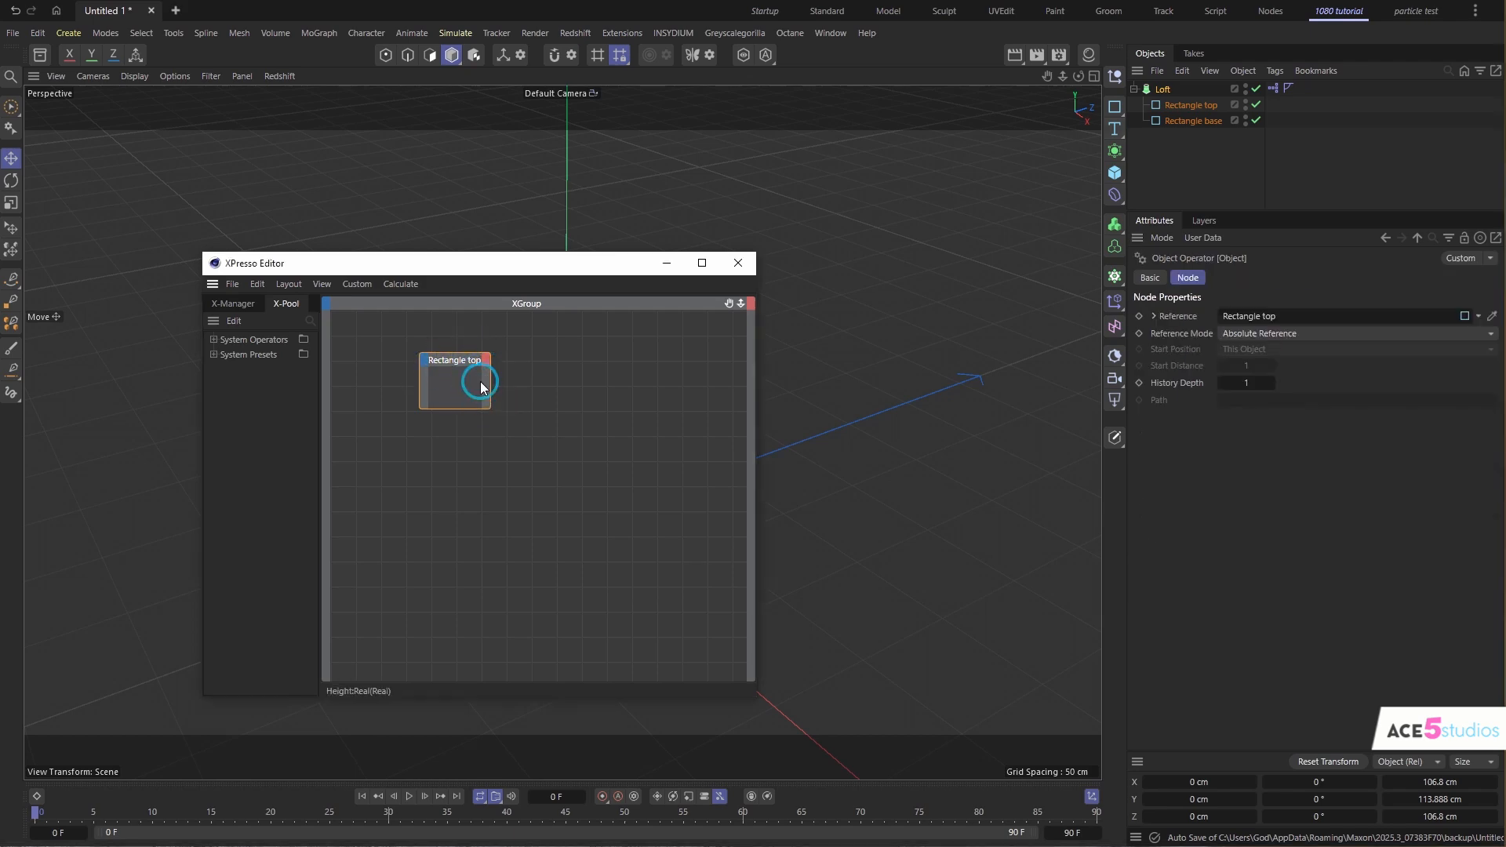
{"action": "left_click_drag", "start_coordinate": [449, 356], "coordinate": [652, 350]}
{"action": "left_click", "coordinate": [1197, 105]}
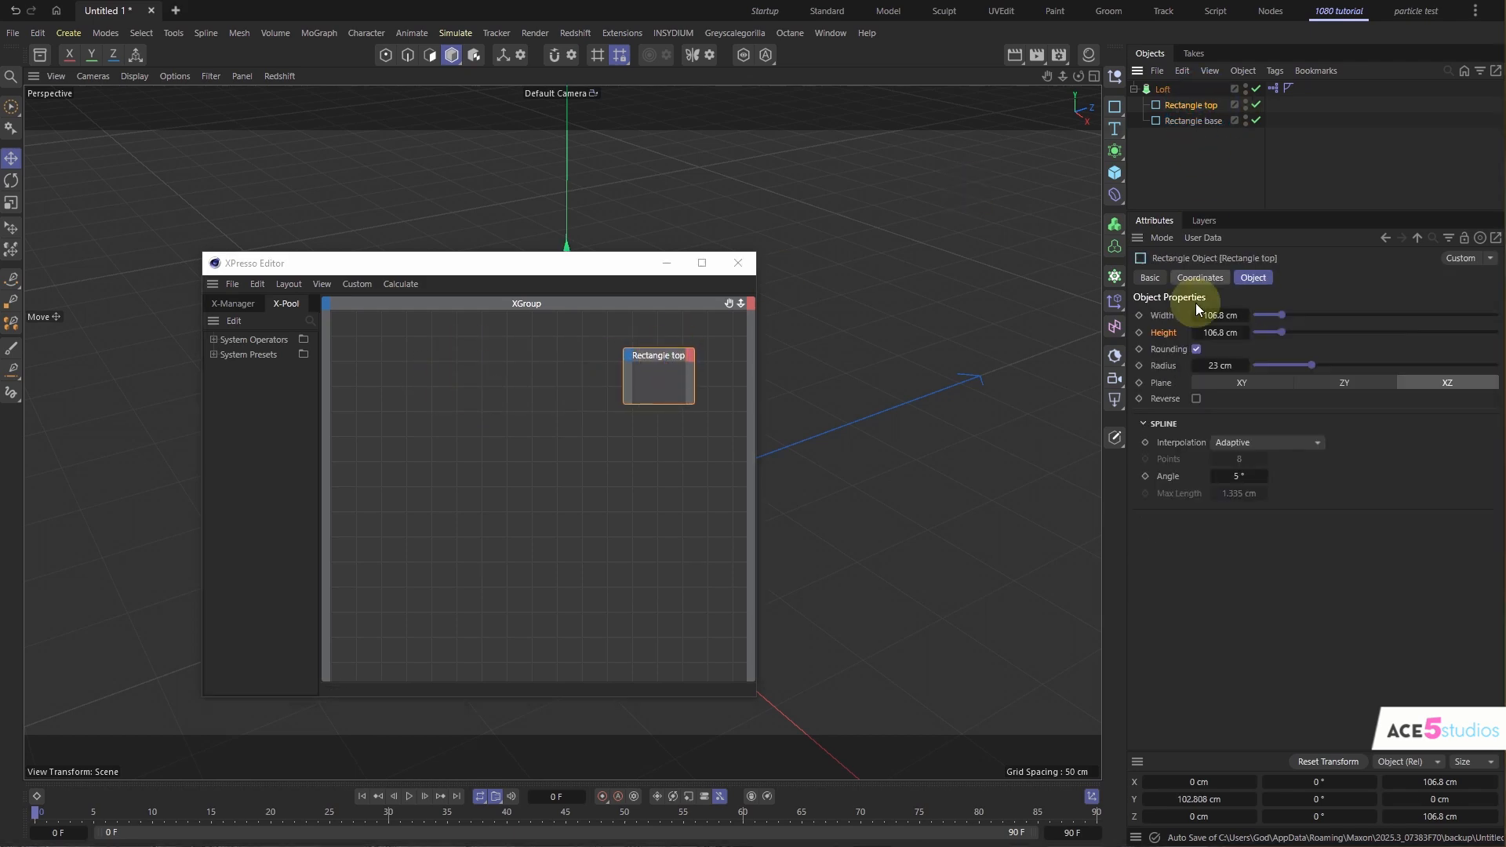
{"action": "left_click_drag", "start_coordinate": [1162, 314], "coordinate": [644, 369]}
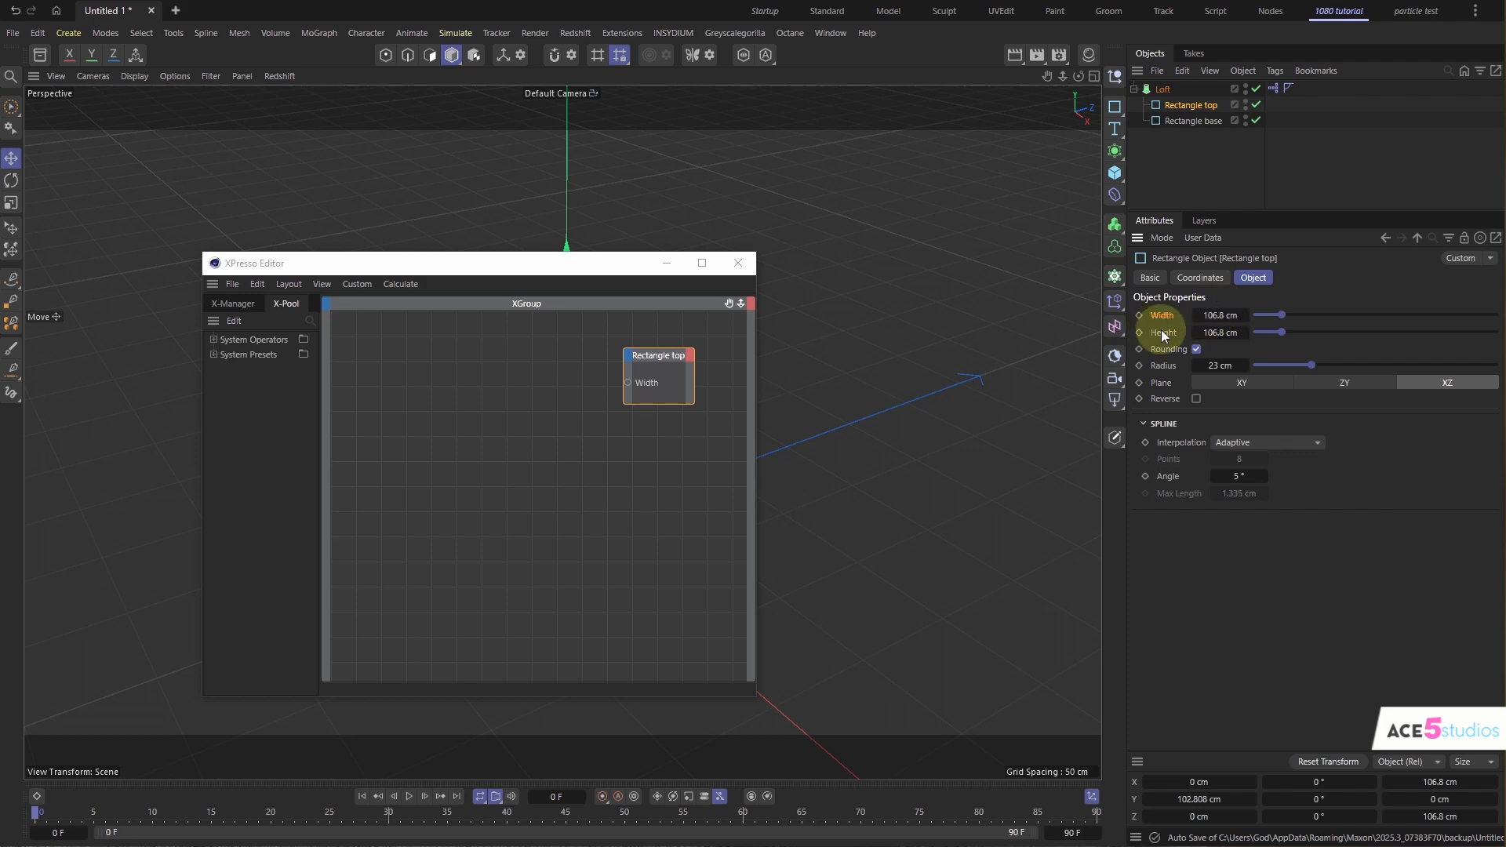
{"action": "left_click_drag", "start_coordinate": [1163, 336], "coordinate": [631, 369]}
- Add a Rectangle base node below the Rectangle top node in the graph and give it Width and Height input ports
{"action": "left_click", "coordinate": [1193, 120]}
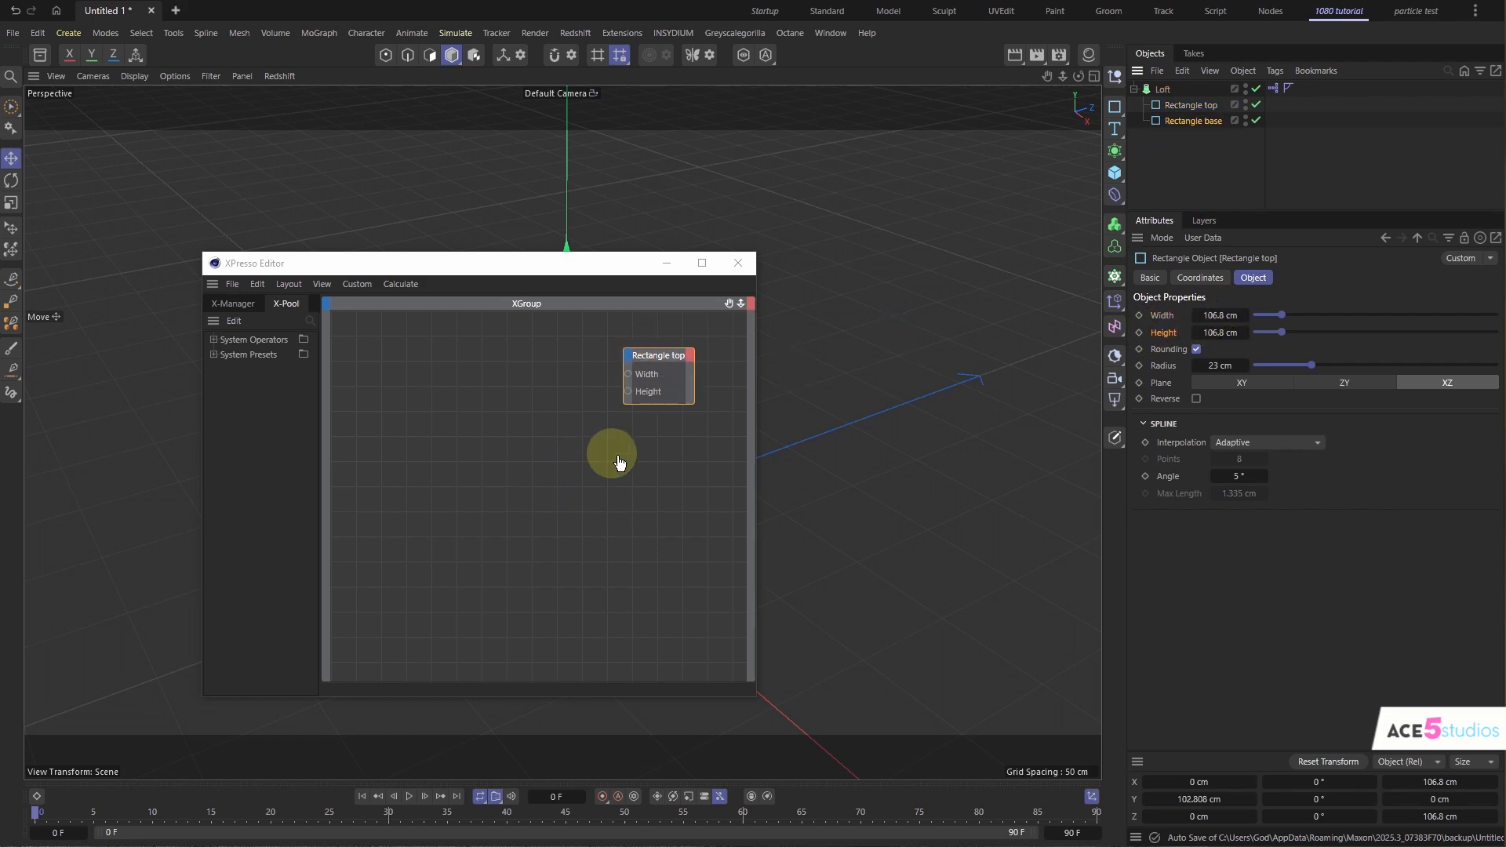
{"action": "left_click_drag", "start_coordinate": [619, 463], "coordinate": [628, 455]}
{"action": "left_click", "coordinate": [1186, 122]}
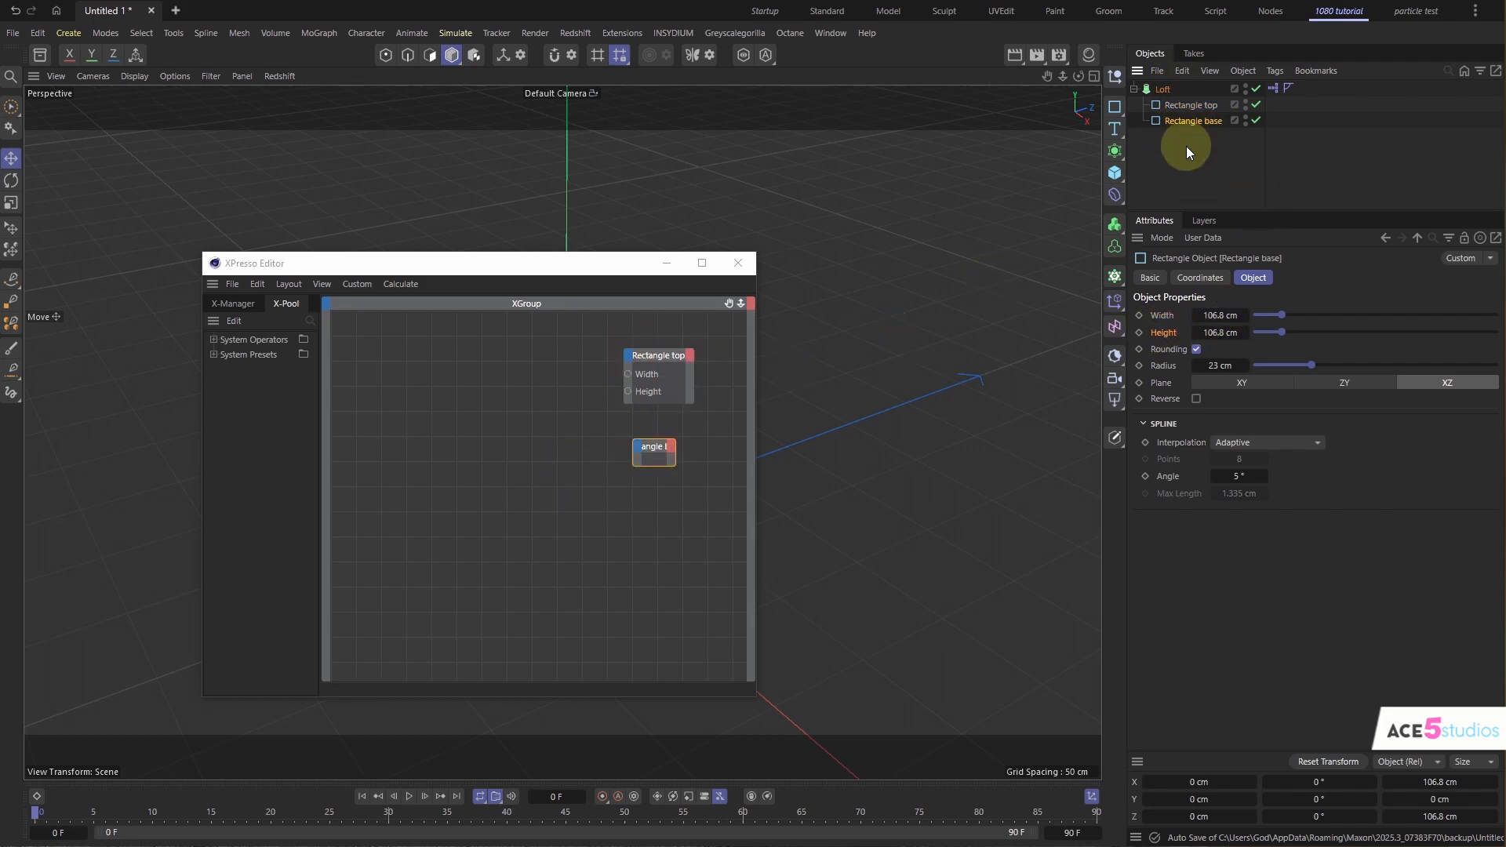
{"action": "left_click", "coordinate": [1187, 105]}
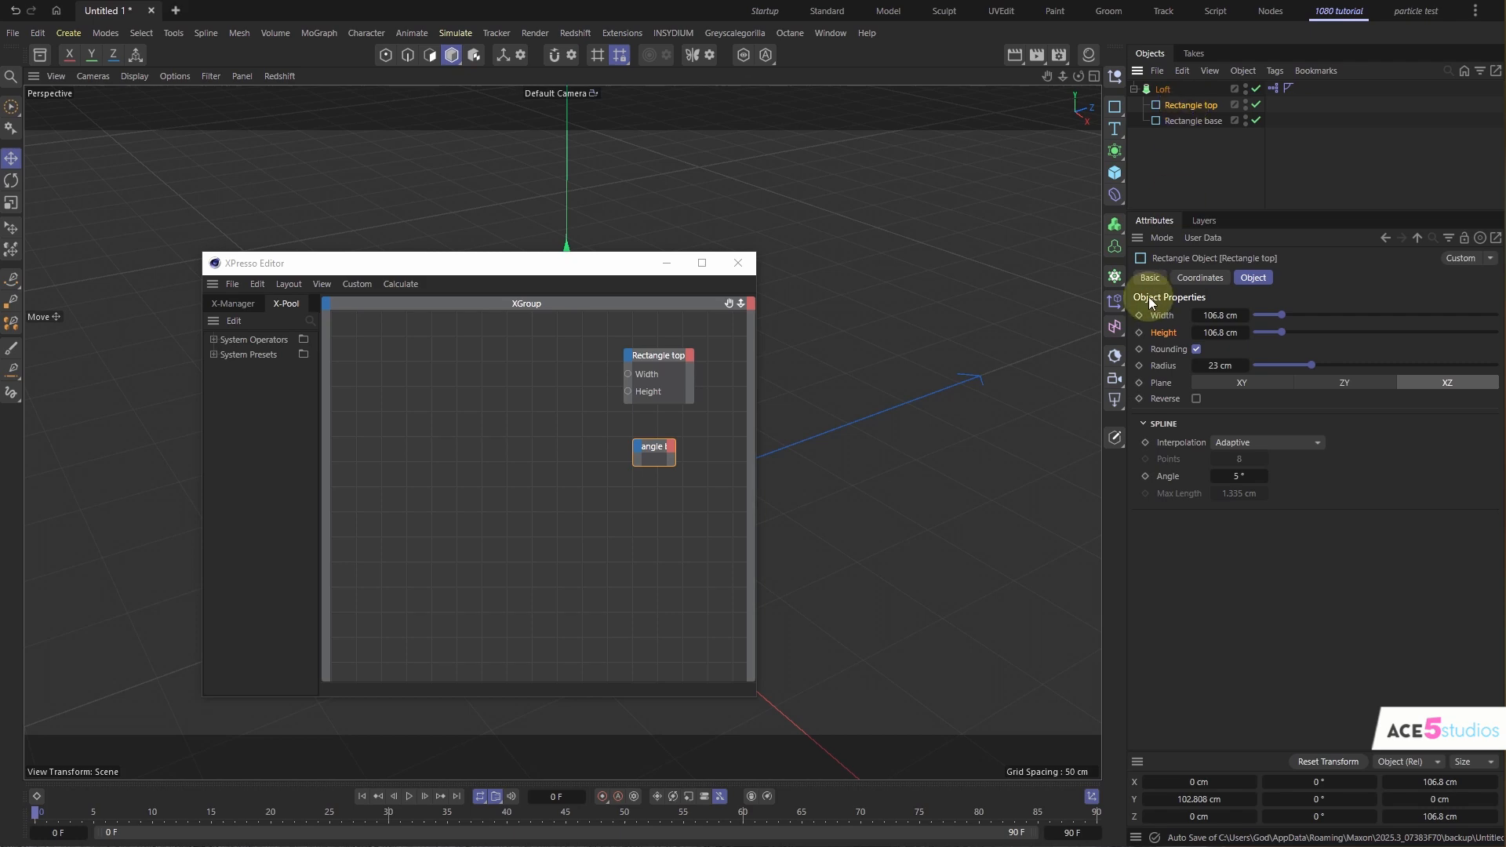
{"action": "left_click_drag", "start_coordinate": [1159, 314], "coordinate": [640, 439]}
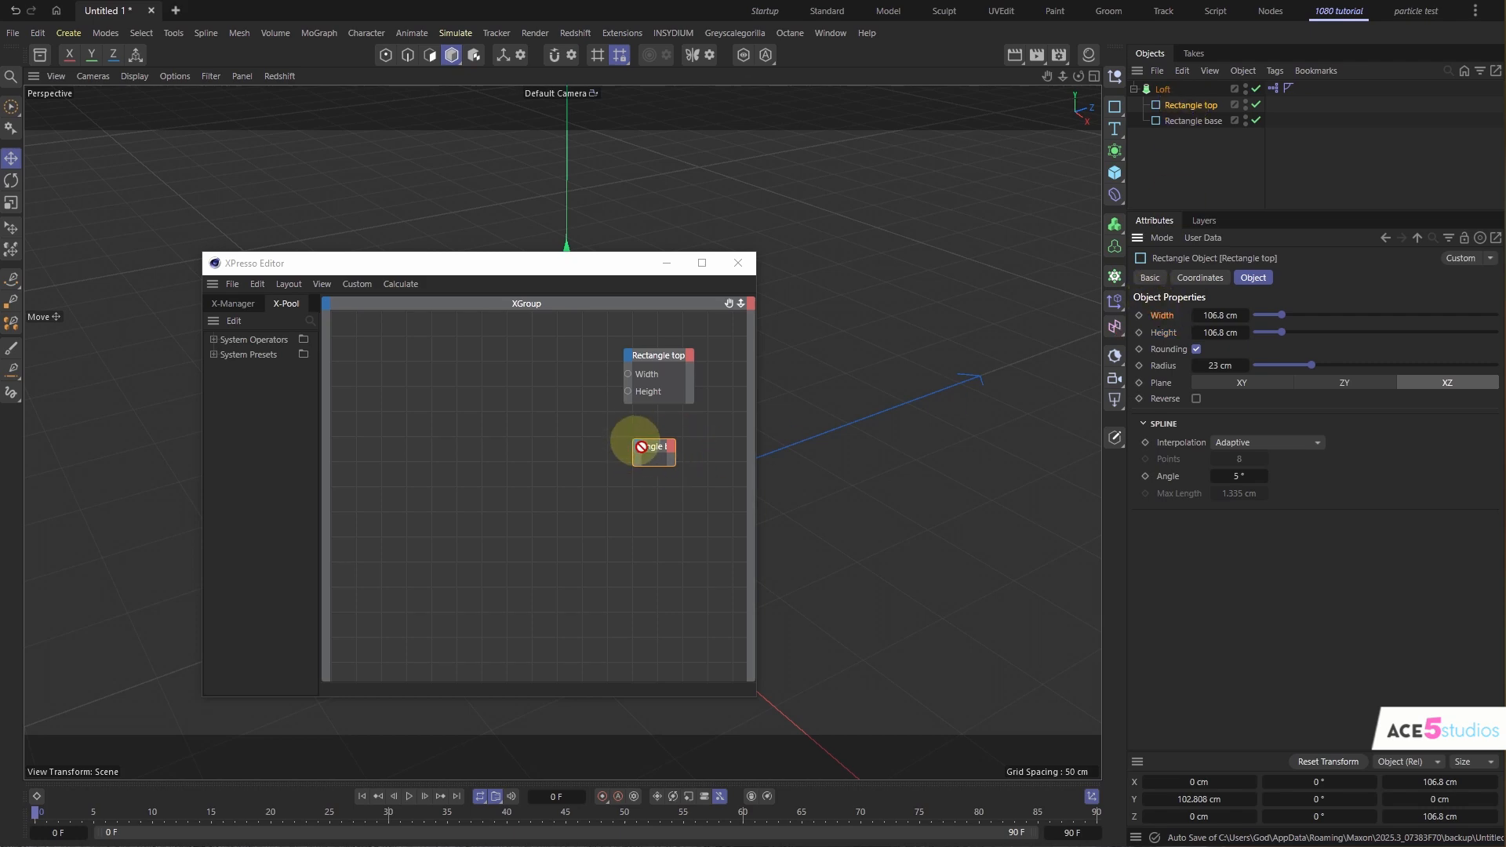
{"action": "left_click", "coordinate": [1198, 122]}
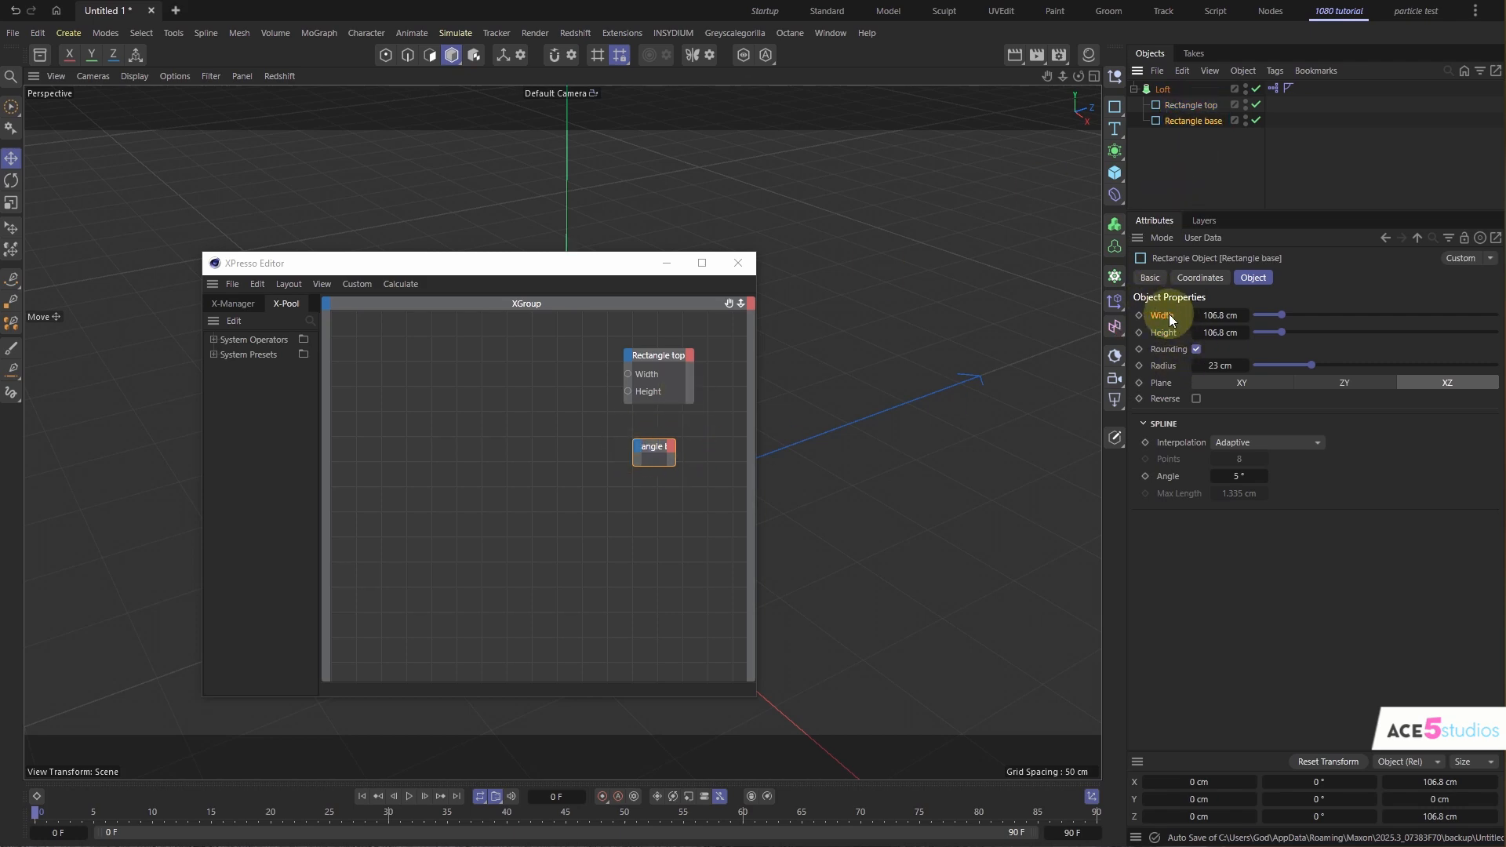
{"action": "left_click_drag", "start_coordinate": [1159, 314], "coordinate": [672, 461]}
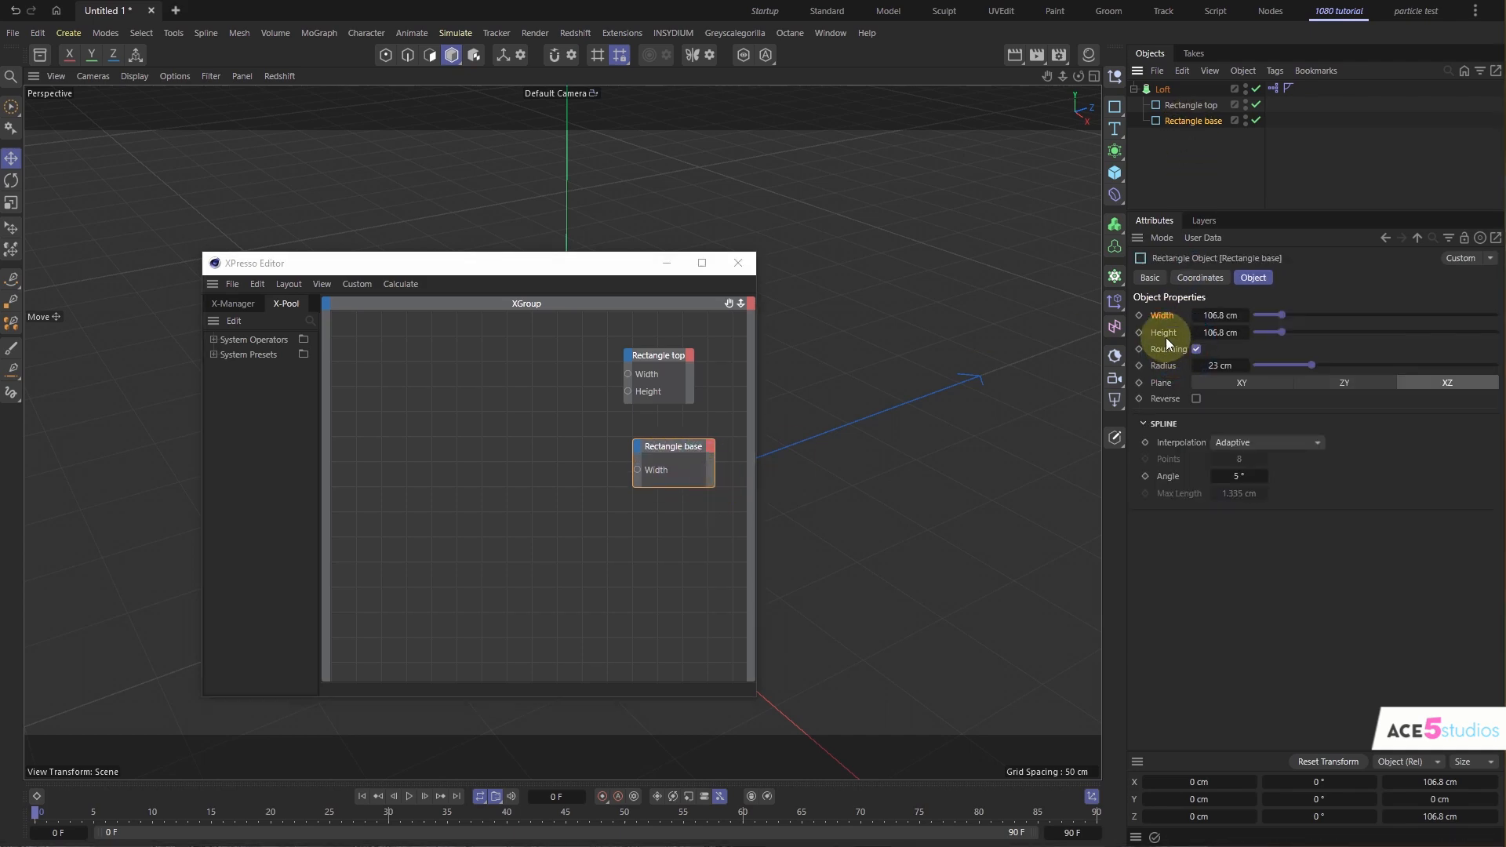
{"action": "left_click_drag", "start_coordinate": [1164, 333], "coordinate": [637, 474]}
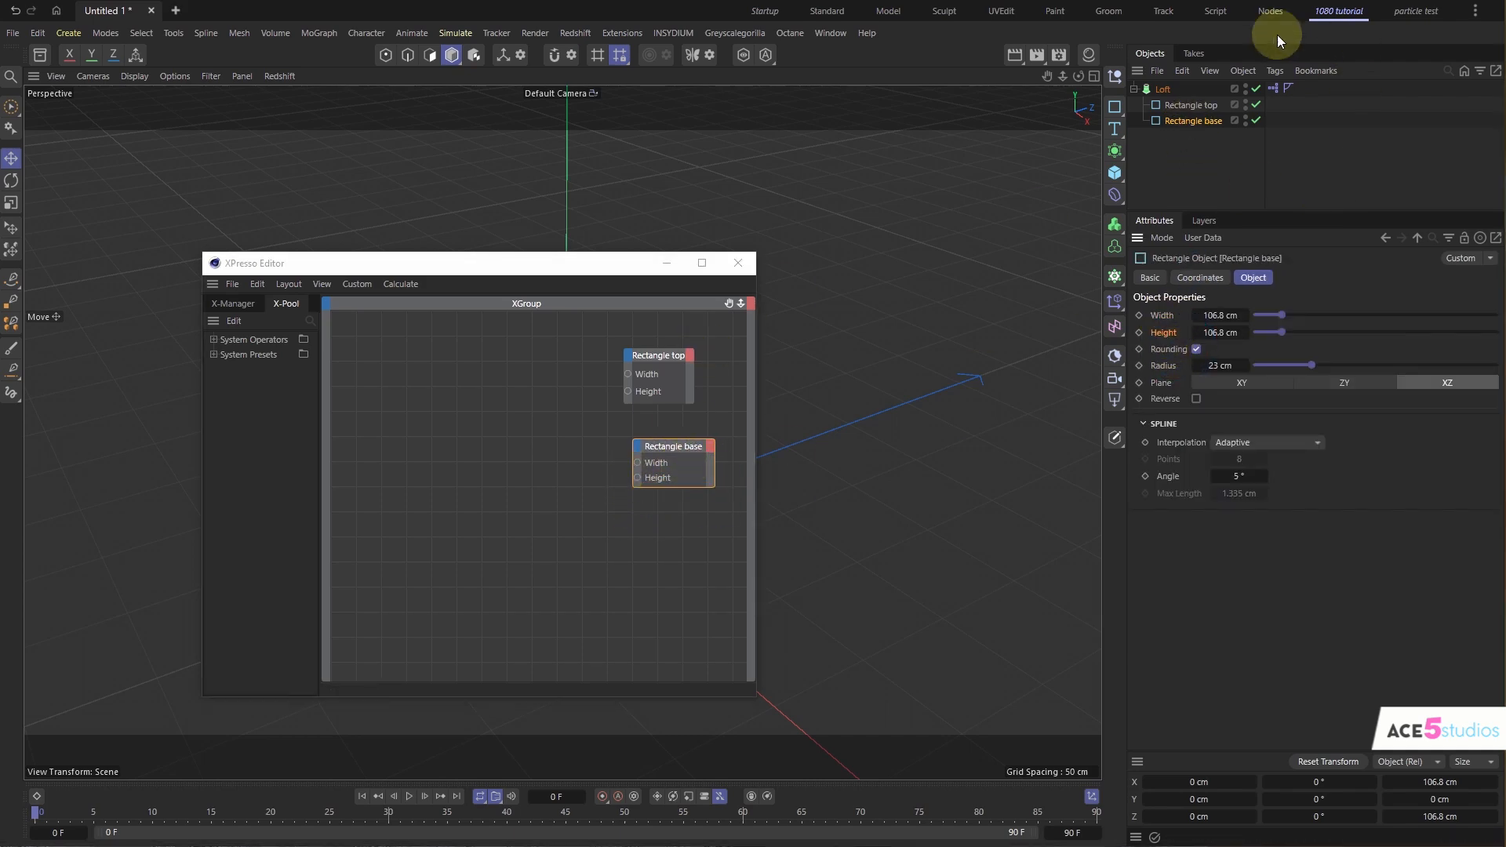
- Add a Loft node with a "width of base" output, connect it to Width and Height on both rectangle nodes, and close the XPresso Editor
{"action": "left_click_drag", "start_coordinate": [1162, 91], "coordinate": [412, 384]}
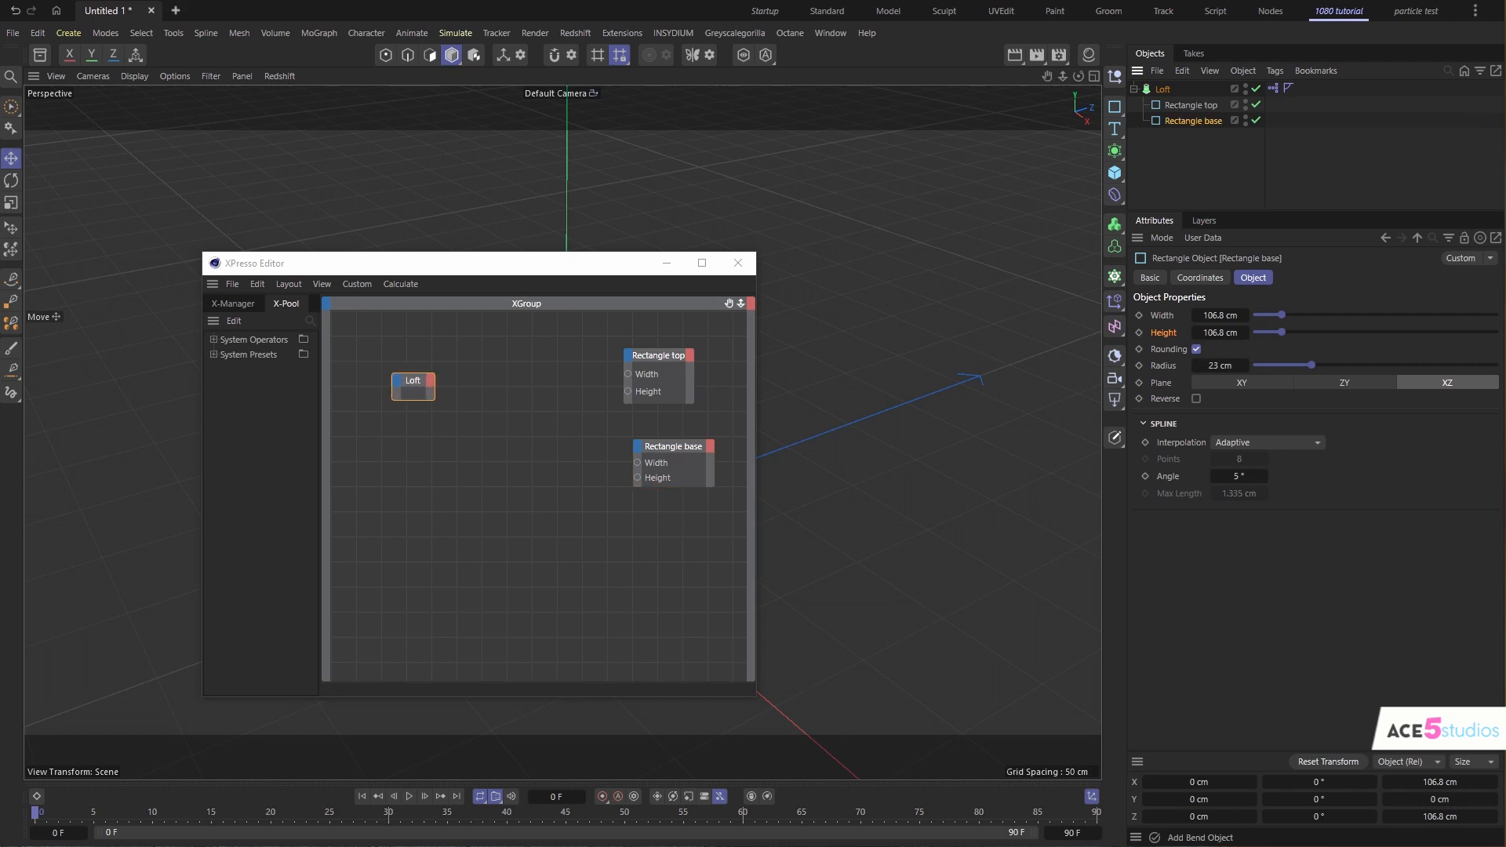
{"action": "left_click", "coordinate": [1164, 90]}
{"action": "left_click", "coordinate": [1403, 282]}
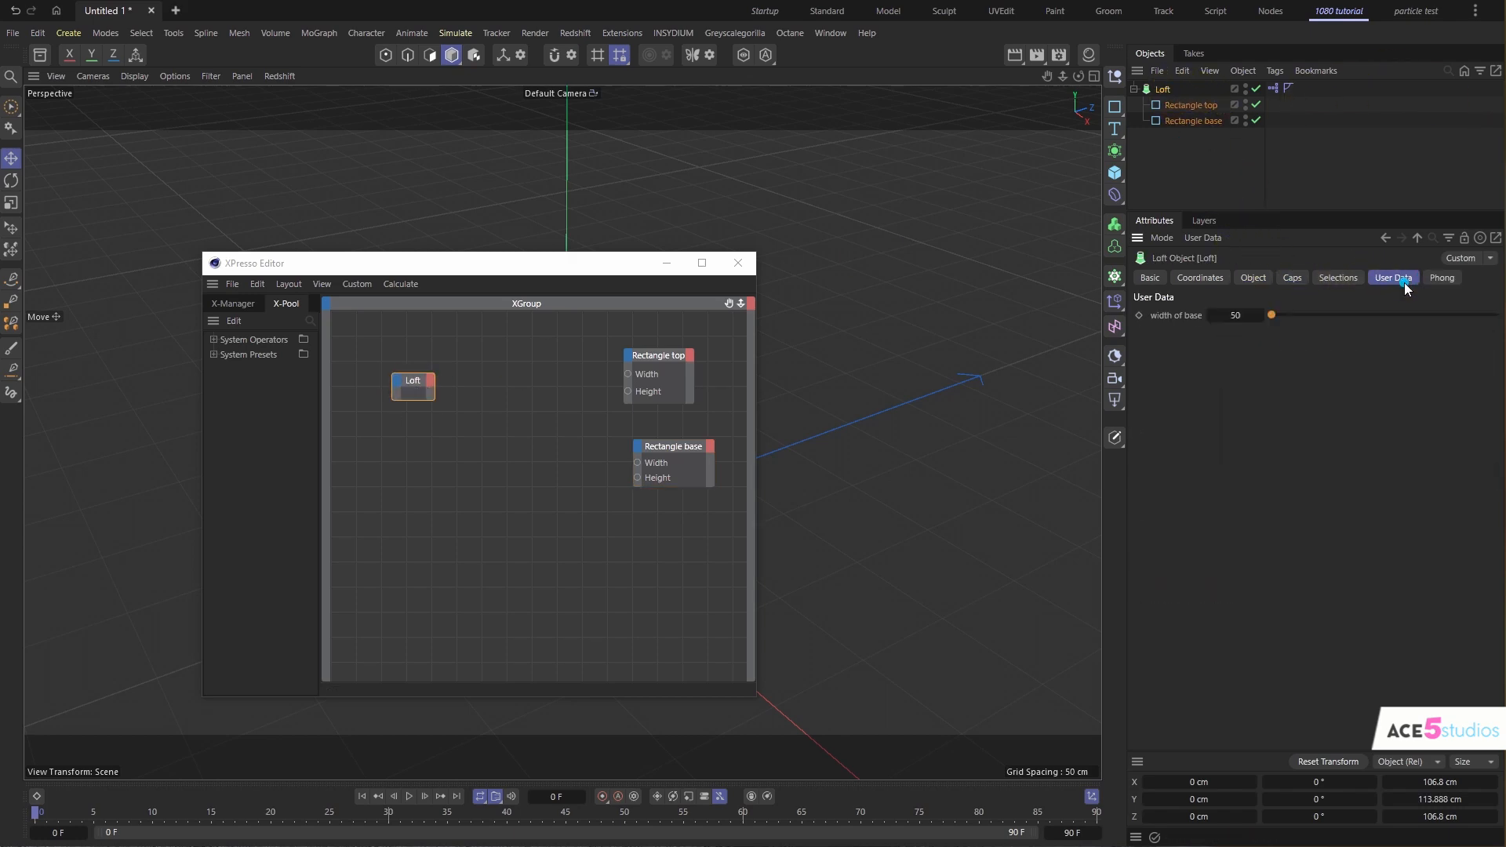
{"action": "left_click_drag", "start_coordinate": [768, 412], "coordinate": [628, 373]}
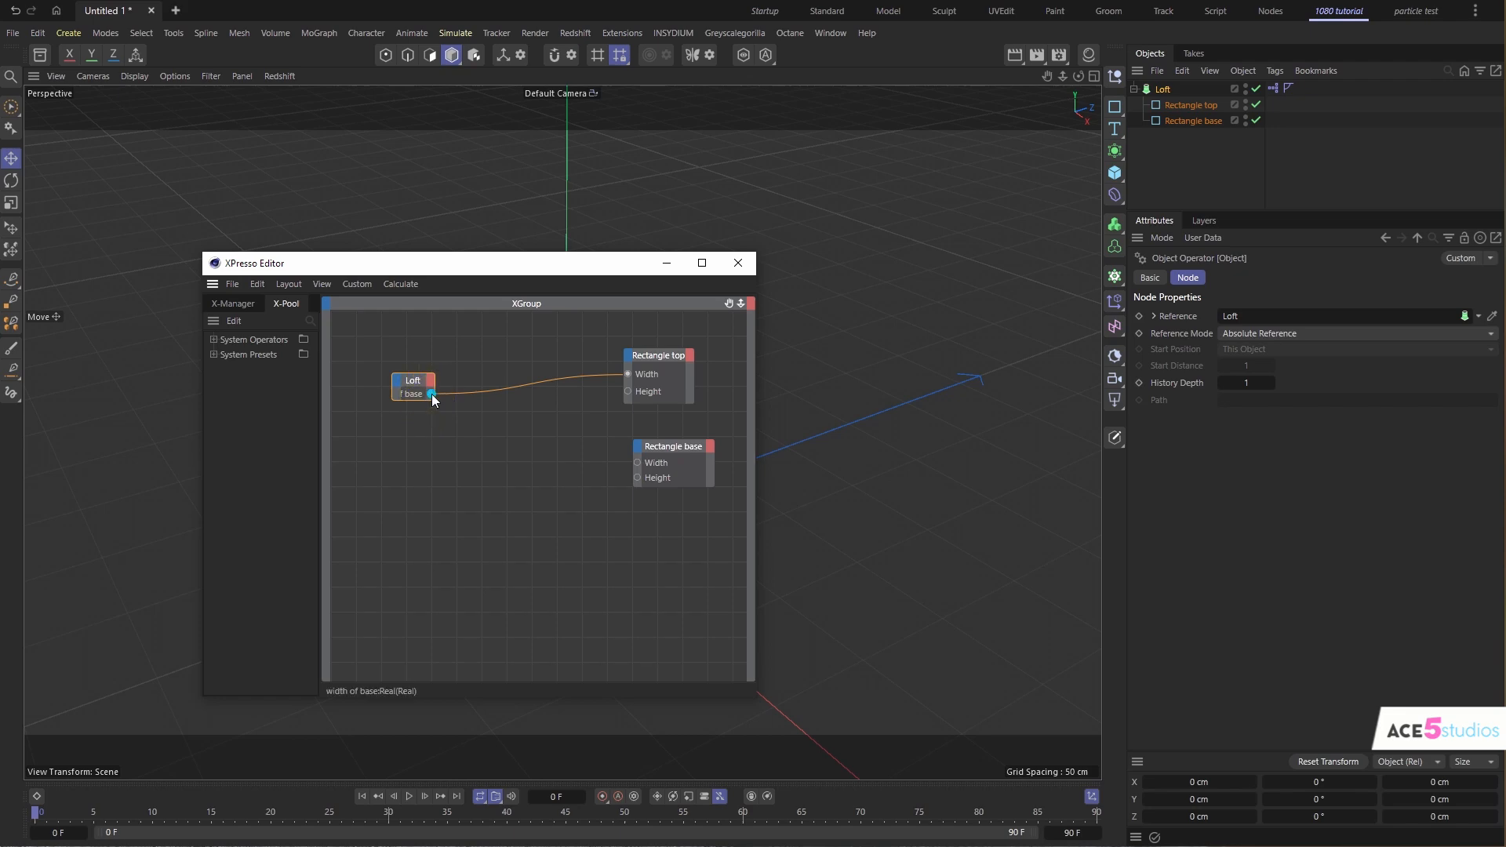
{"action": "left_click_drag", "start_coordinate": [431, 393], "coordinate": [637, 462]}
{"action": "left_click_drag", "start_coordinate": [430, 393], "coordinate": [637, 477]}
{"action": "left_click", "coordinate": [737, 262]}
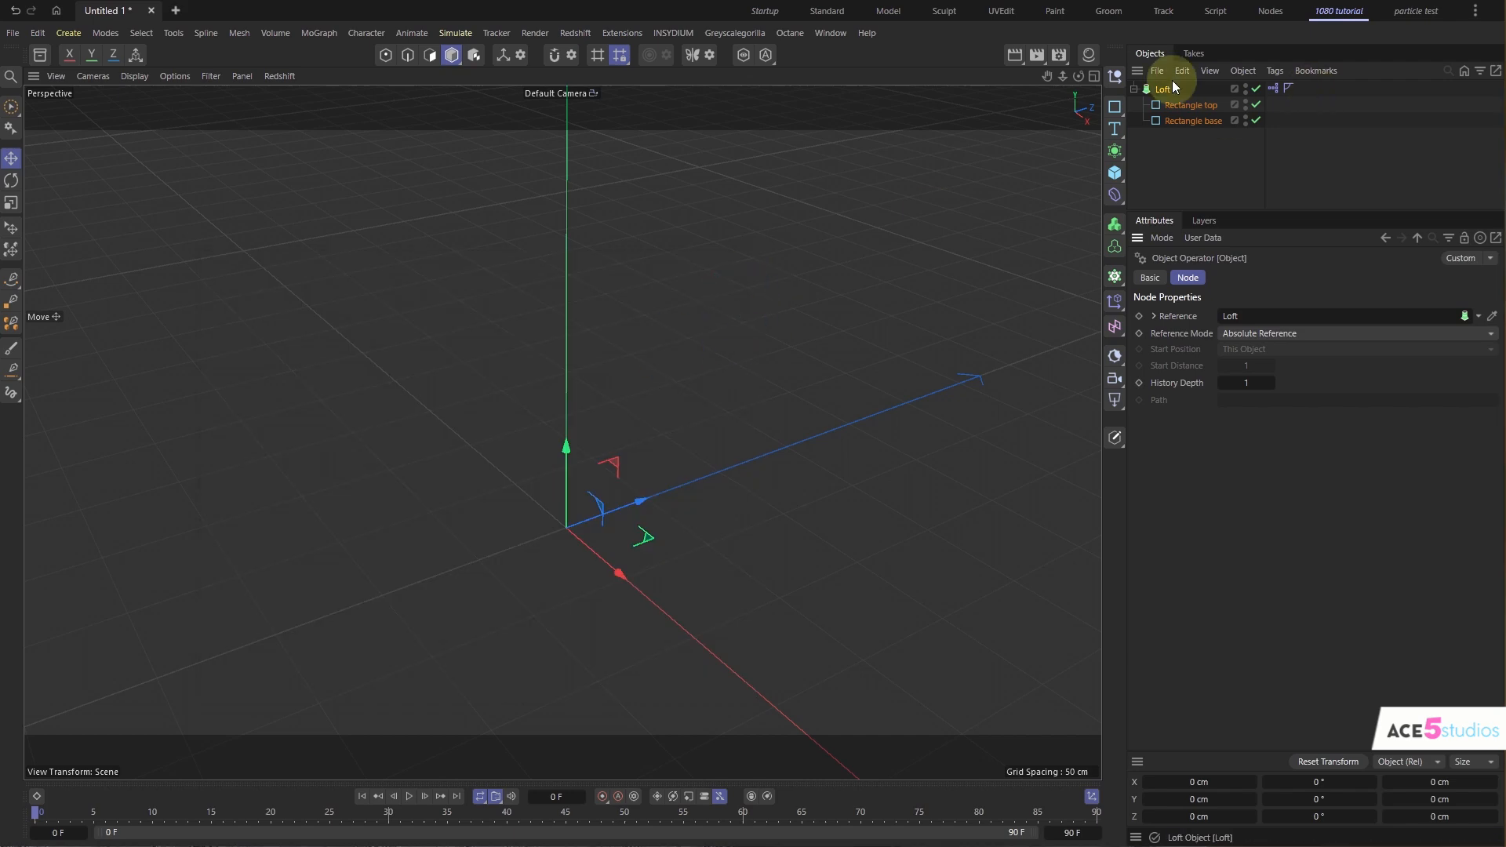
- Set the Loft's "width of base" user data to 157
{"action": "left_click", "coordinate": [1163, 89]}
{"action": "mouse_move", "coordinate": [1319, 322]}
{"action": "left_mouse_down"}
{"action": "mouse_move", "coordinate": [1362, 314]}
{"action": "mouse_move", "coordinate": [1311, 318]}
{"action": "mouse_move", "coordinate": [1340, 315]}
{"action": "left_mouse_up"}
{"action": "left_click_drag", "start_coordinate": [572, 347], "coordinate": [632, 456], "text": "alt"}
- Reduce the rounding radius of both the Rectangle top and Rectangle base splines to 7 cm
{"action": "left_click", "coordinate": [1193, 120]}
{"action": "left_click", "coordinate": [1189, 105], "text": "shift"}
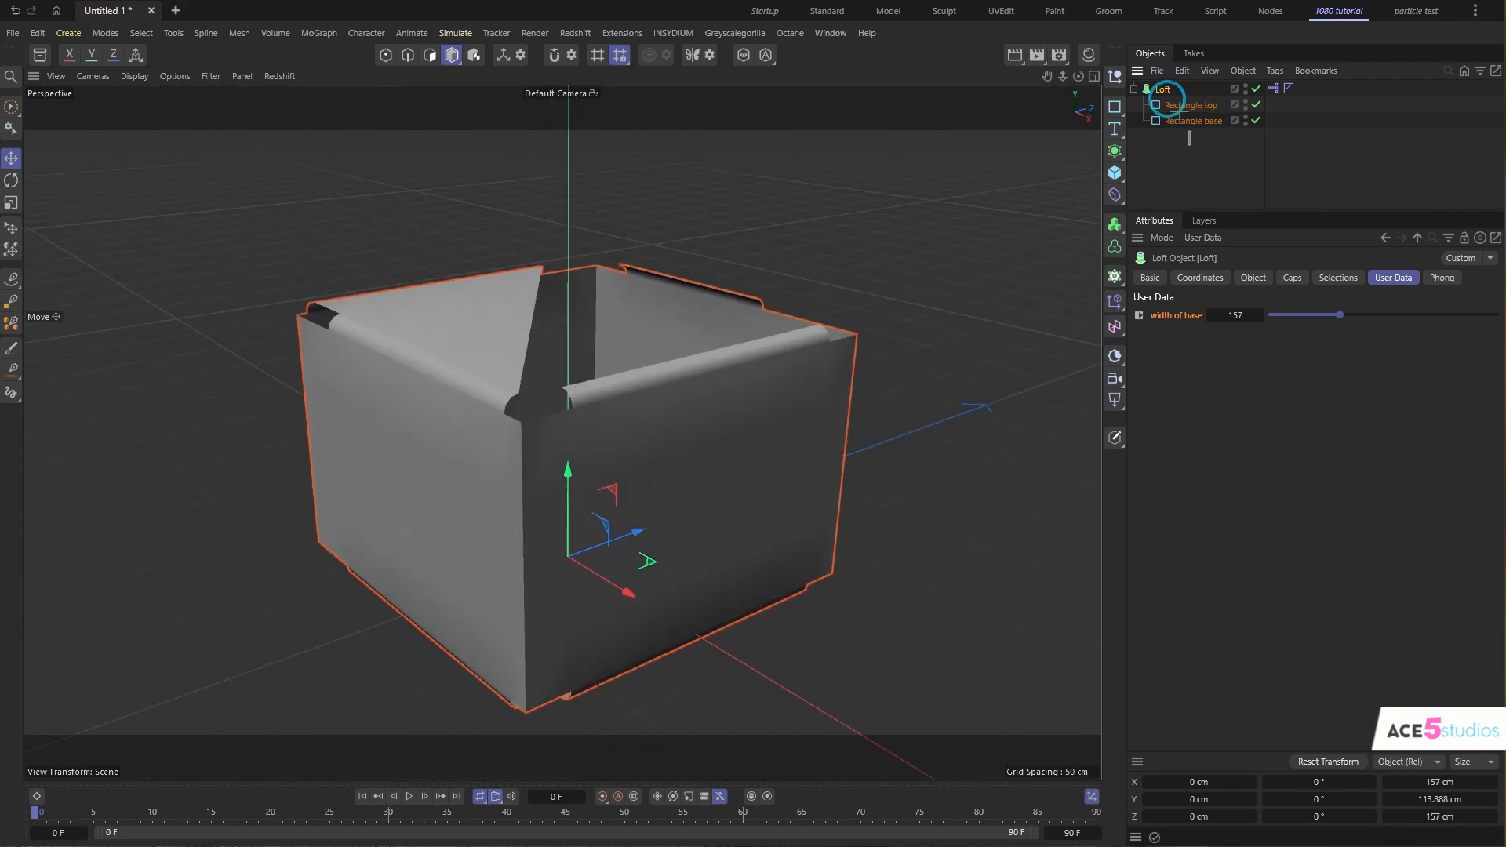
{"action": "left_click_drag", "start_coordinate": [1248, 374], "coordinate": [1279, 372]}
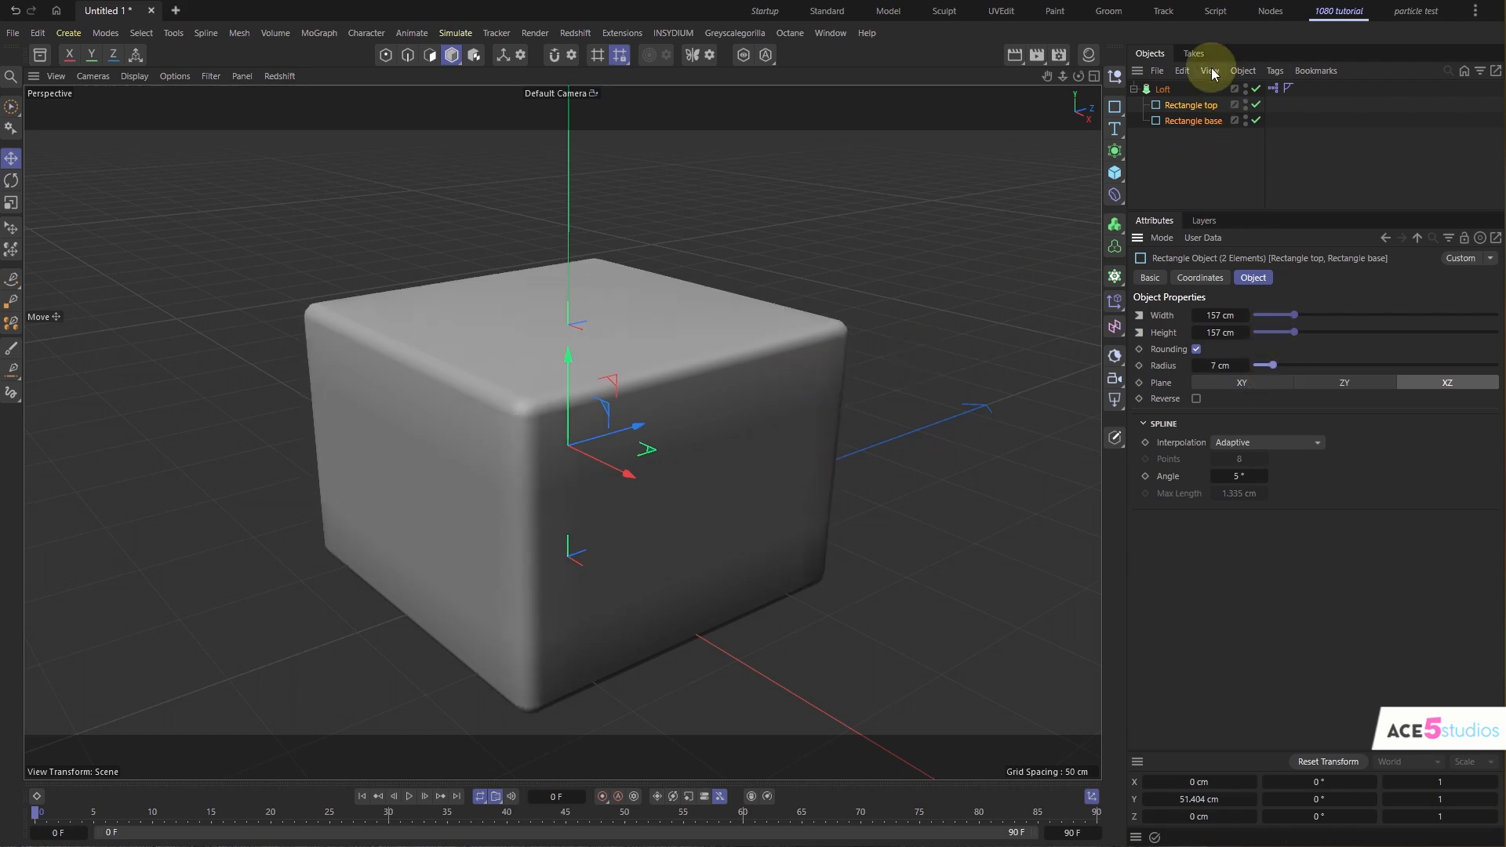
- Set the Loft's "width of base" to 108 and increase the rounding radius of both rectangle splines for softer corners
{"action": "left_click", "coordinate": [1162, 90]}
{"action": "left_click_drag", "start_coordinate": [1381, 314], "coordinate": [1307, 326]}
{"action": "left_click_drag", "start_coordinate": [1149, 97], "coordinate": [1189, 148]}
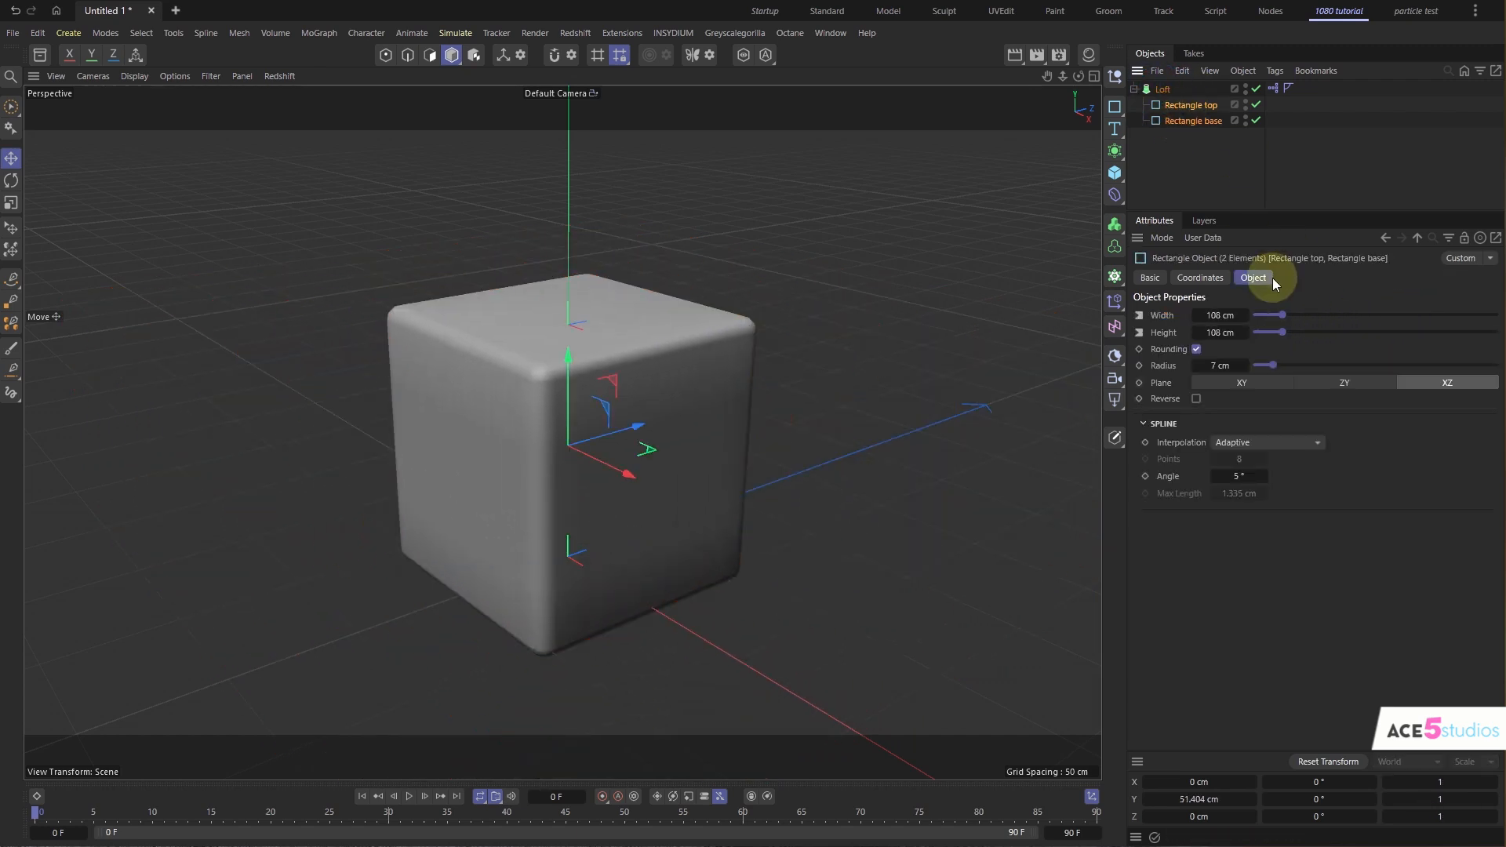
{"action": "left_click_drag", "start_coordinate": [1268, 366], "coordinate": [1320, 368]}
{"action": "left_click", "coordinate": [1167, 91]}
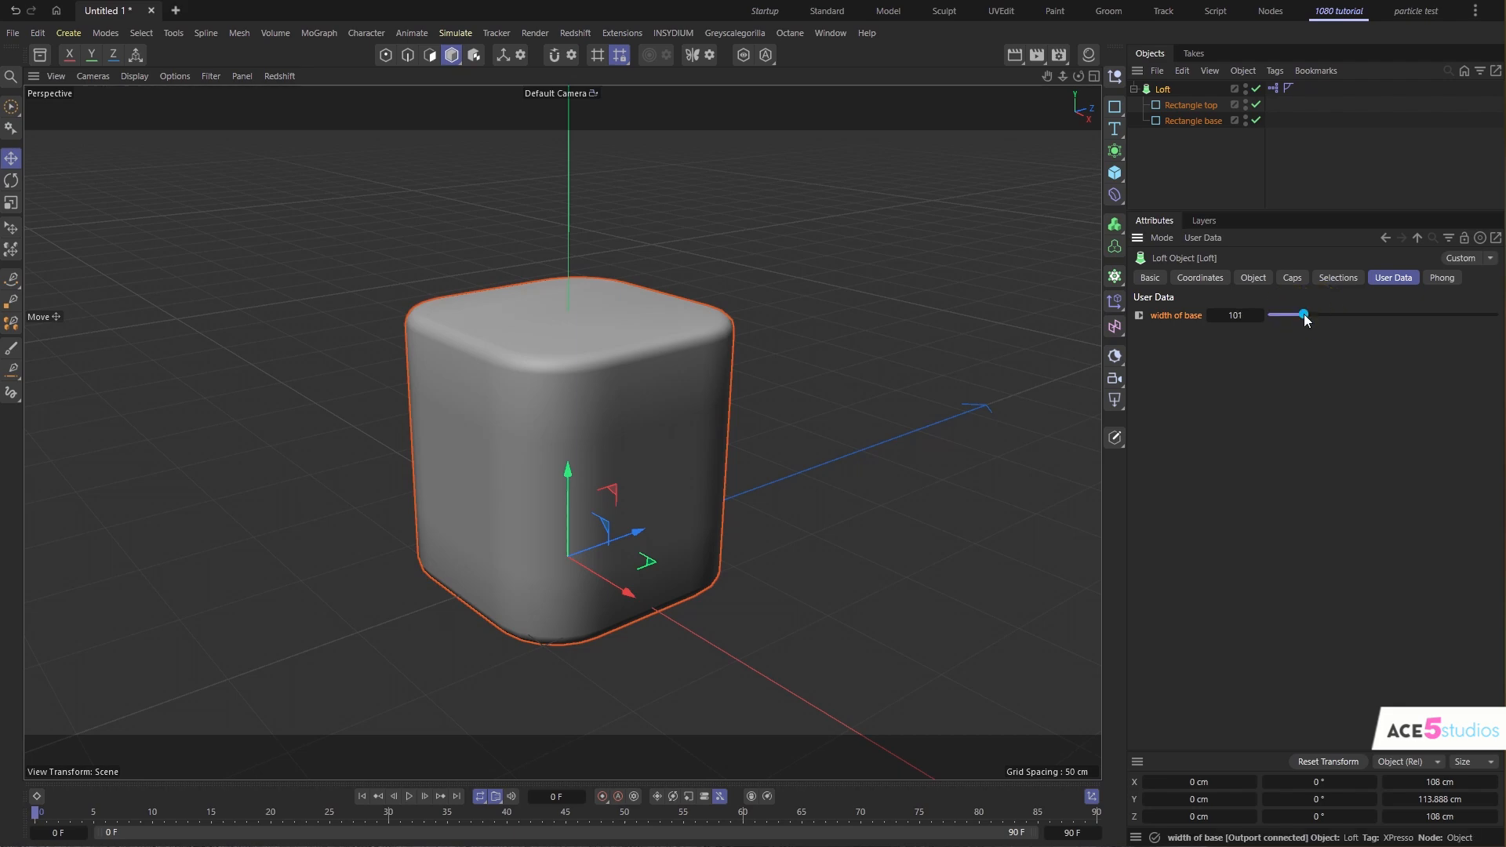
{"action": "left_click_drag", "start_coordinate": [1307, 315], "coordinate": [1246, 278]}
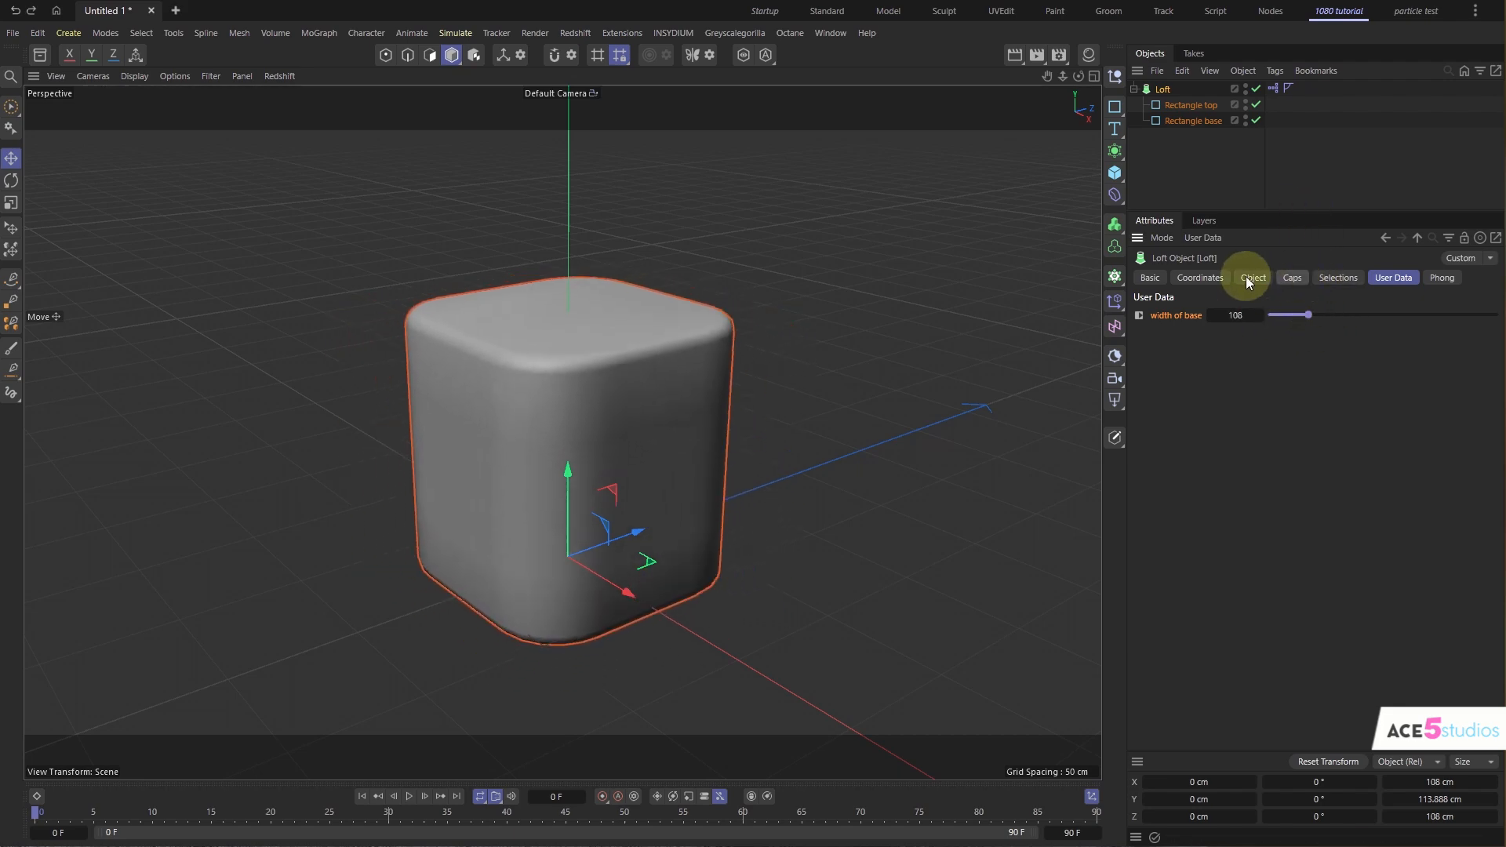
- Reduce the bevel size of the Loft's start and end caps to 1.75 cm
{"action": "left_click", "coordinate": [1293, 278], "text": "shift"}
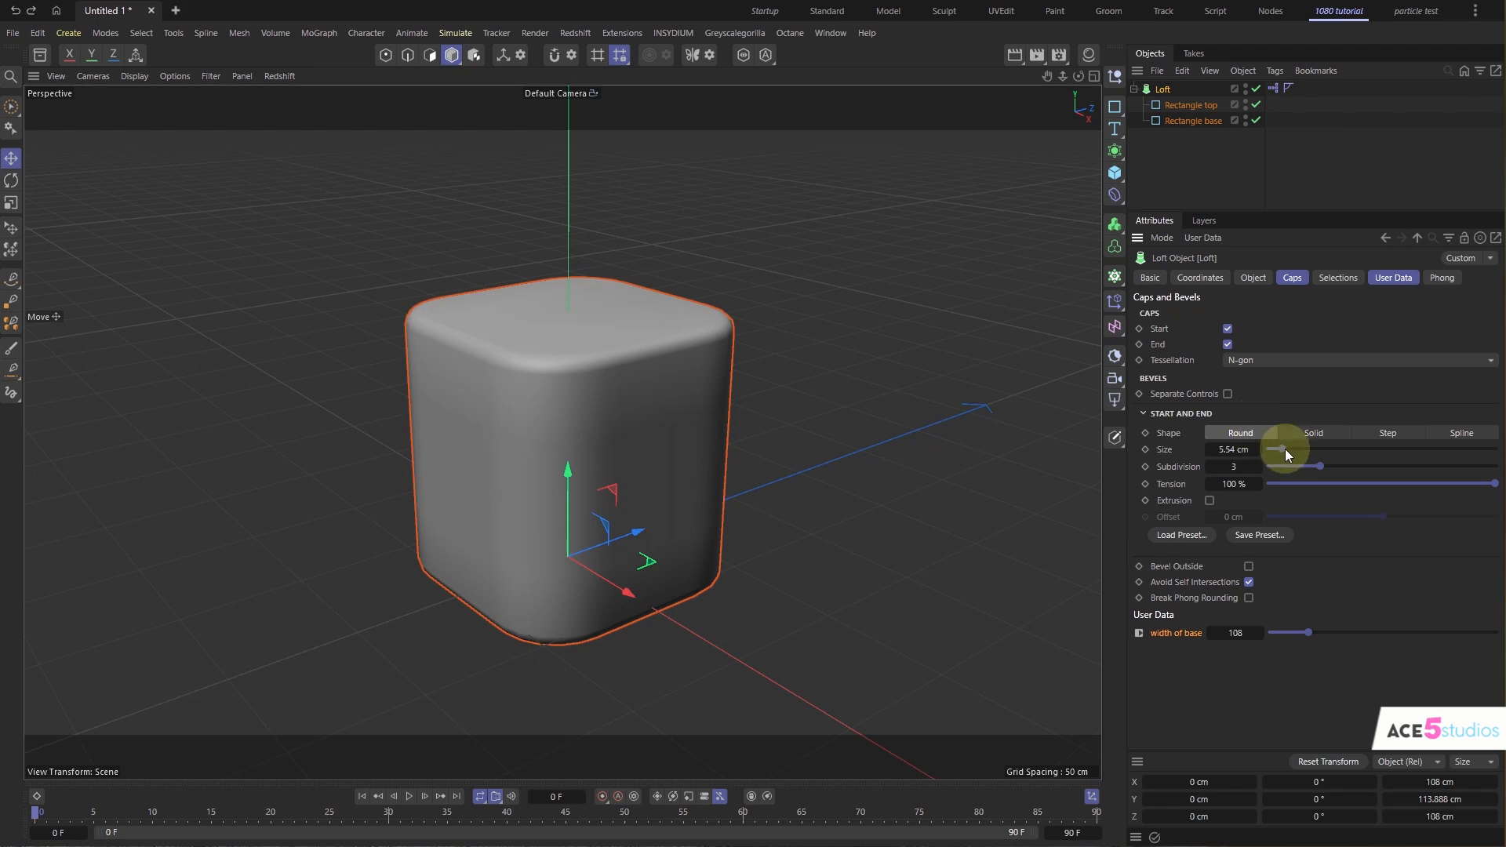
{"action": "mouse_move", "coordinate": [1285, 449]}
{"action": "left_mouse_down"}
{"action": "mouse_move", "coordinate": [1323, 448]}
{"action": "mouse_move", "coordinate": [1271, 447]}
{"action": "left_mouse_up"}
{"action": "mouse_move", "coordinate": [684, 410]}
{"action": "left_mouse_down", "text": "alt"}
{"action": "mouse_move", "coordinate": [669, 572]}
{"action": "mouse_move", "coordinate": [678, 430]}
{"action": "left_mouse_up", "text": "alt"}
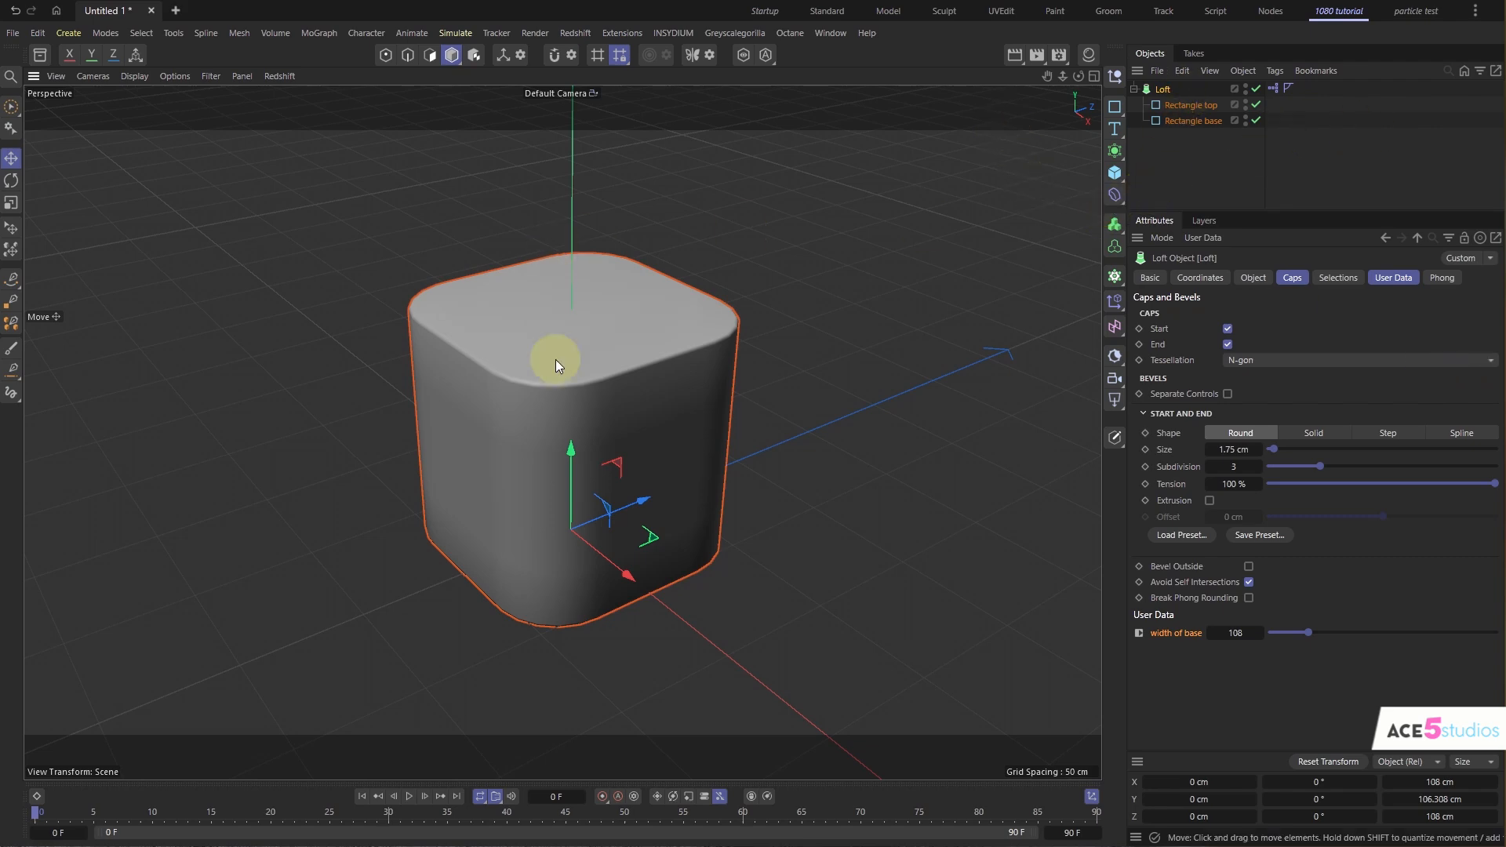
{"action": "right_click_drag", "start_coordinate": [619, 358], "coordinate": [491, 402], "text": "alt"}
{"action": "left_click_drag", "start_coordinate": [643, 436], "coordinate": [623, 378], "text": "alt"}
{"action": "middle_click_drag", "start_coordinate": [623, 378], "coordinate": [603, 443], "text": "alt"}
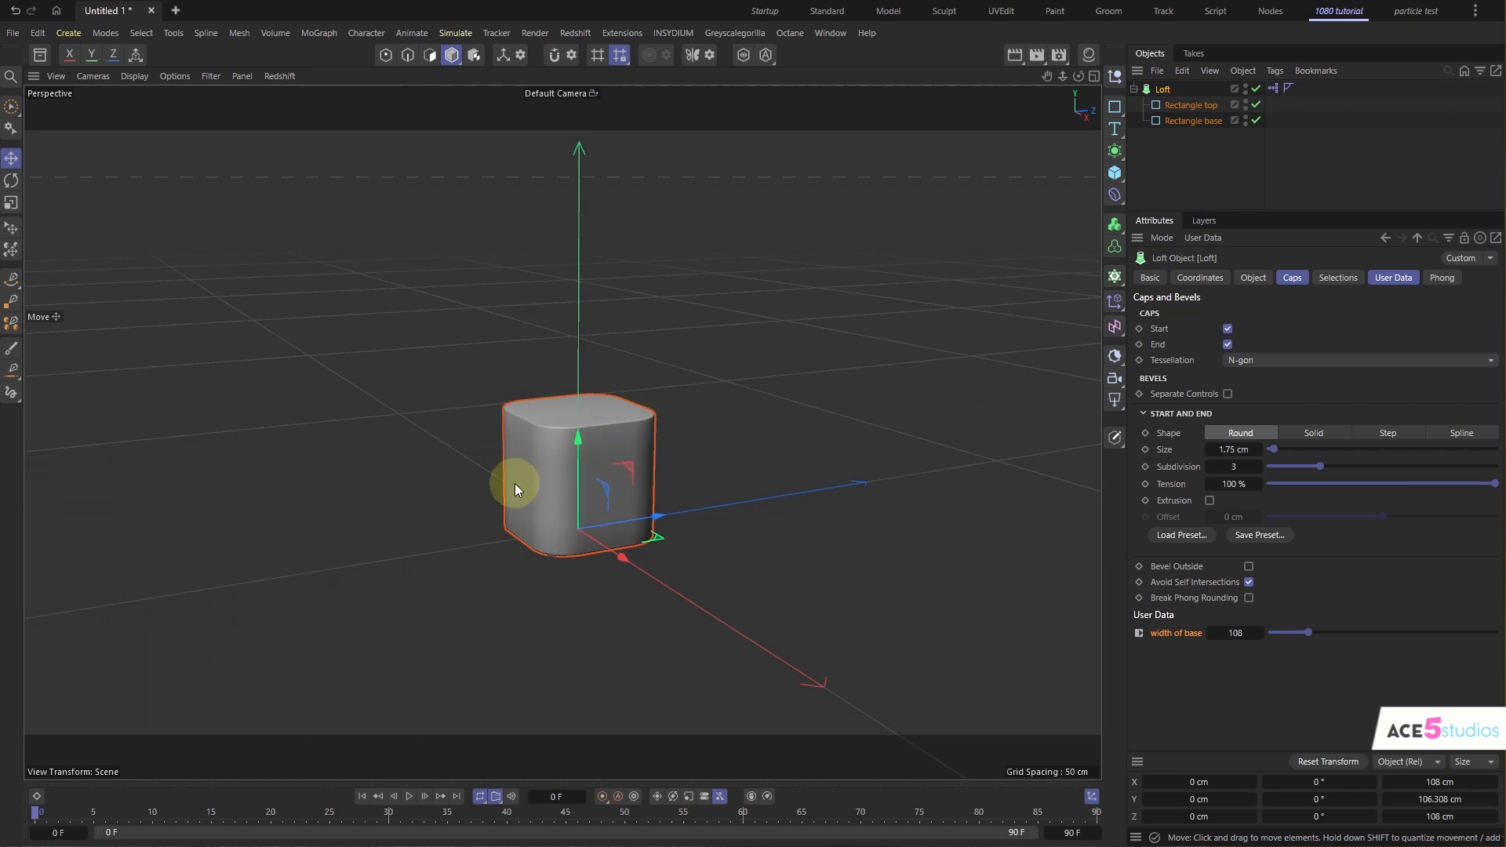
{"action": "left_click_drag", "start_coordinate": [535, 479], "coordinate": [496, 488], "text": "alt"}
{"action": "right_click_drag", "start_coordinate": [554, 464], "coordinate": [615, 453], "text": "alt"}
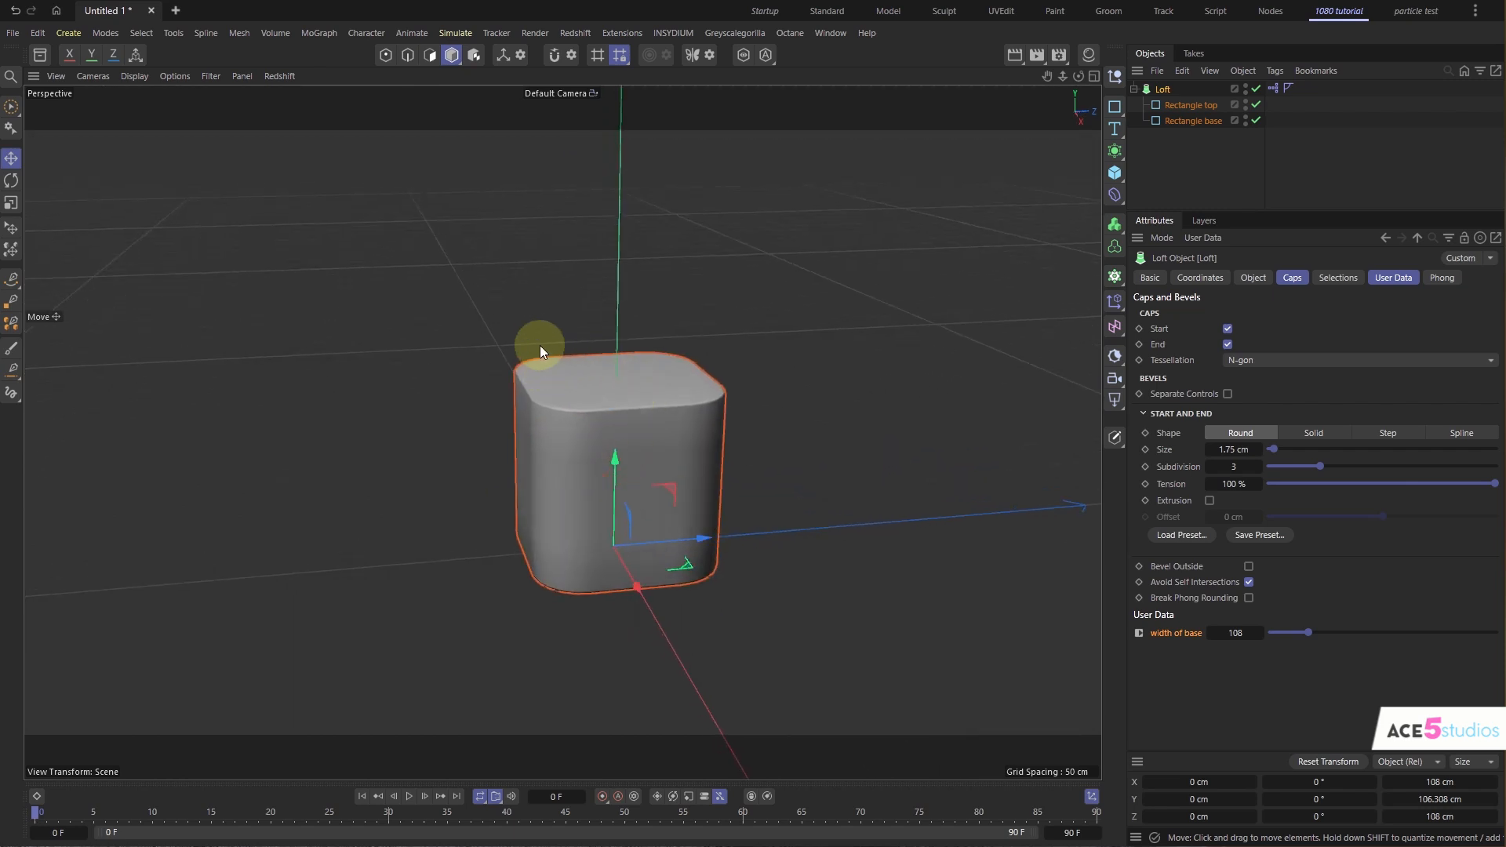
{"action": "left_click_drag", "start_coordinate": [540, 345], "coordinate": [543, 386], "text": "alt"}
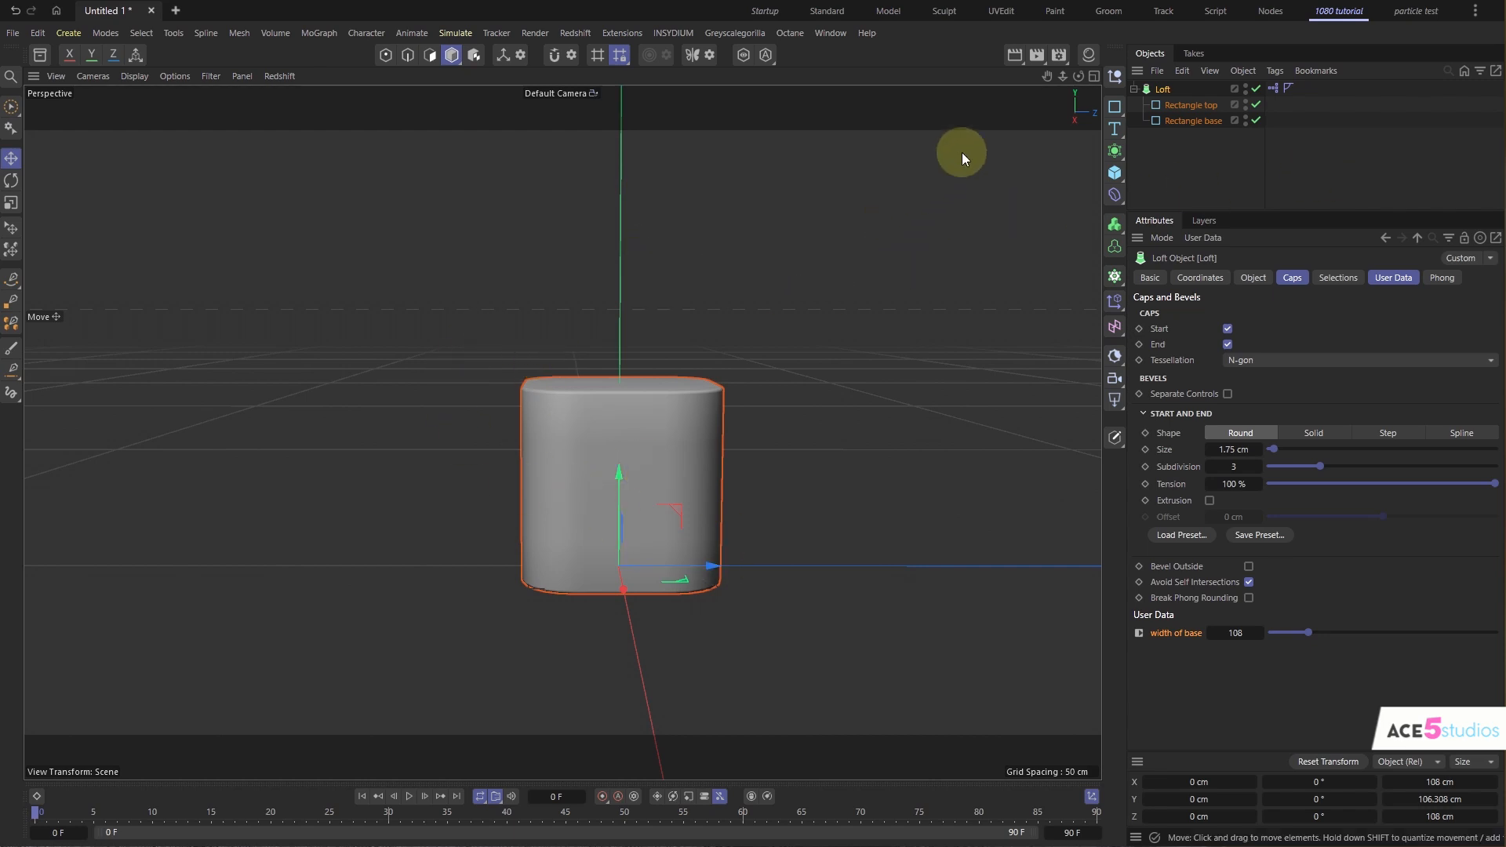
- Frame the pedestal in the Right view and activate the Spline Pen with its type set to B-Spline
{"action": "middle_click", "coordinate": [612, 245]}
{"action": "middle_click", "coordinate": [267, 516]}
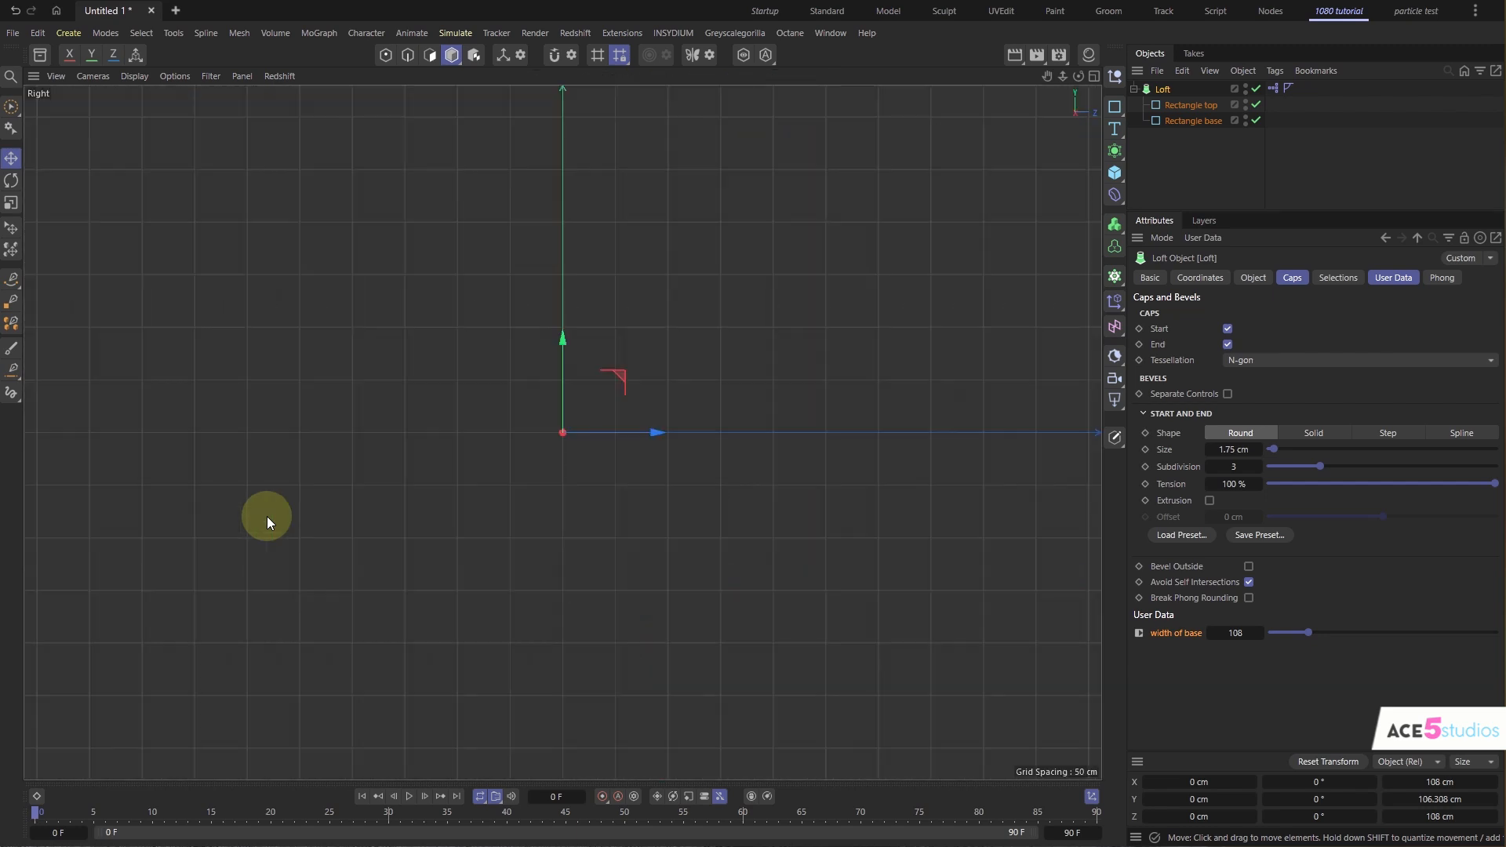
{"action": "middle_click_drag", "start_coordinate": [526, 335], "coordinate": [494, 486], "text": "alt"}
{"action": "scroll", "coordinate": [494, 487], "scroll_direction": "up", "scroll_amount": 5}
{"action": "scroll", "coordinate": [538, 454], "scroll_direction": "down", "scroll_amount": 2}
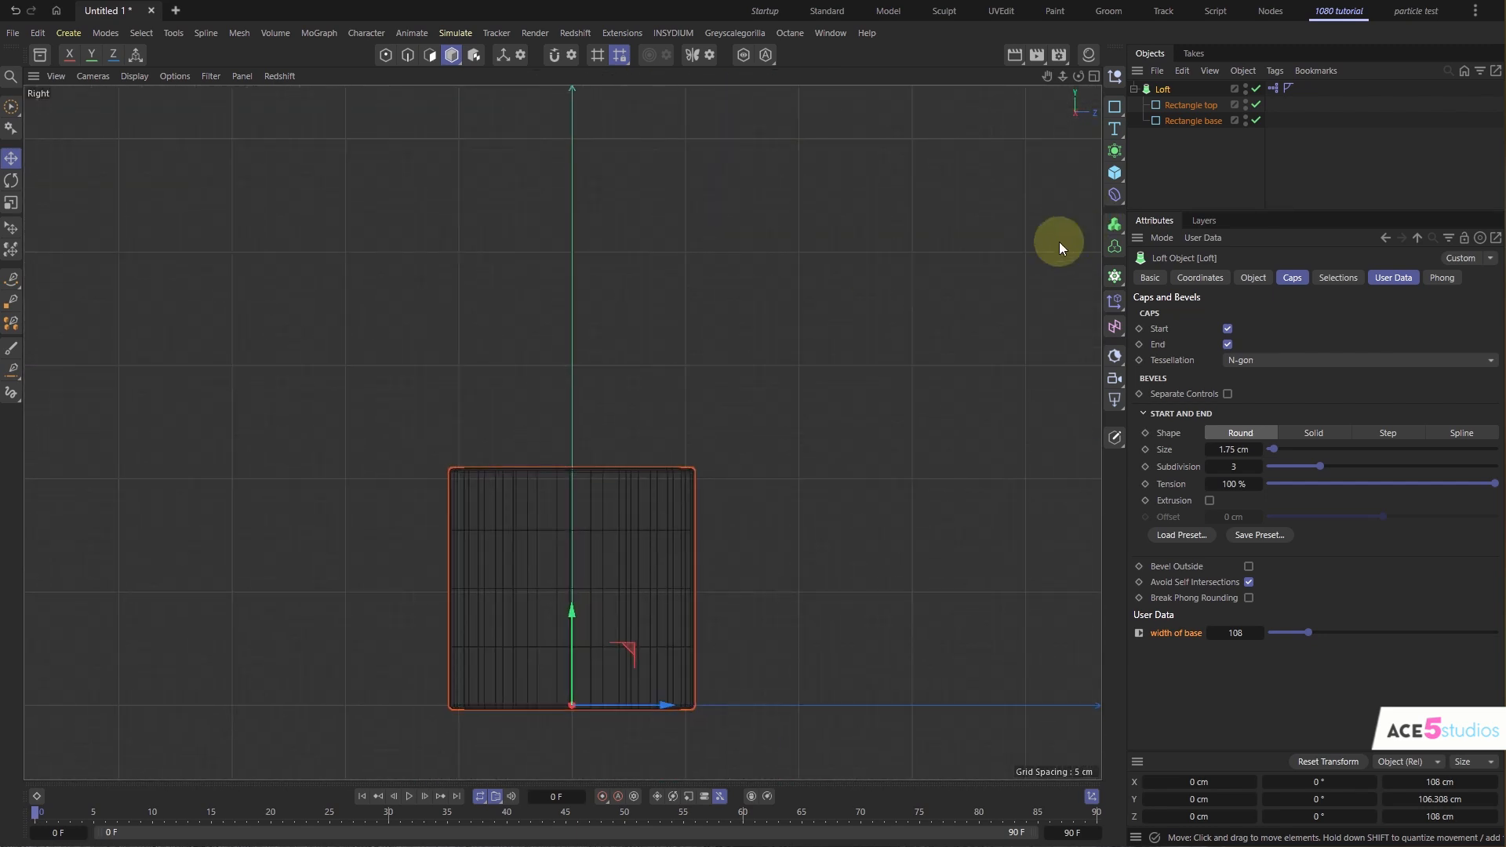
{"action": "left_click", "coordinate": [1121, 113]}
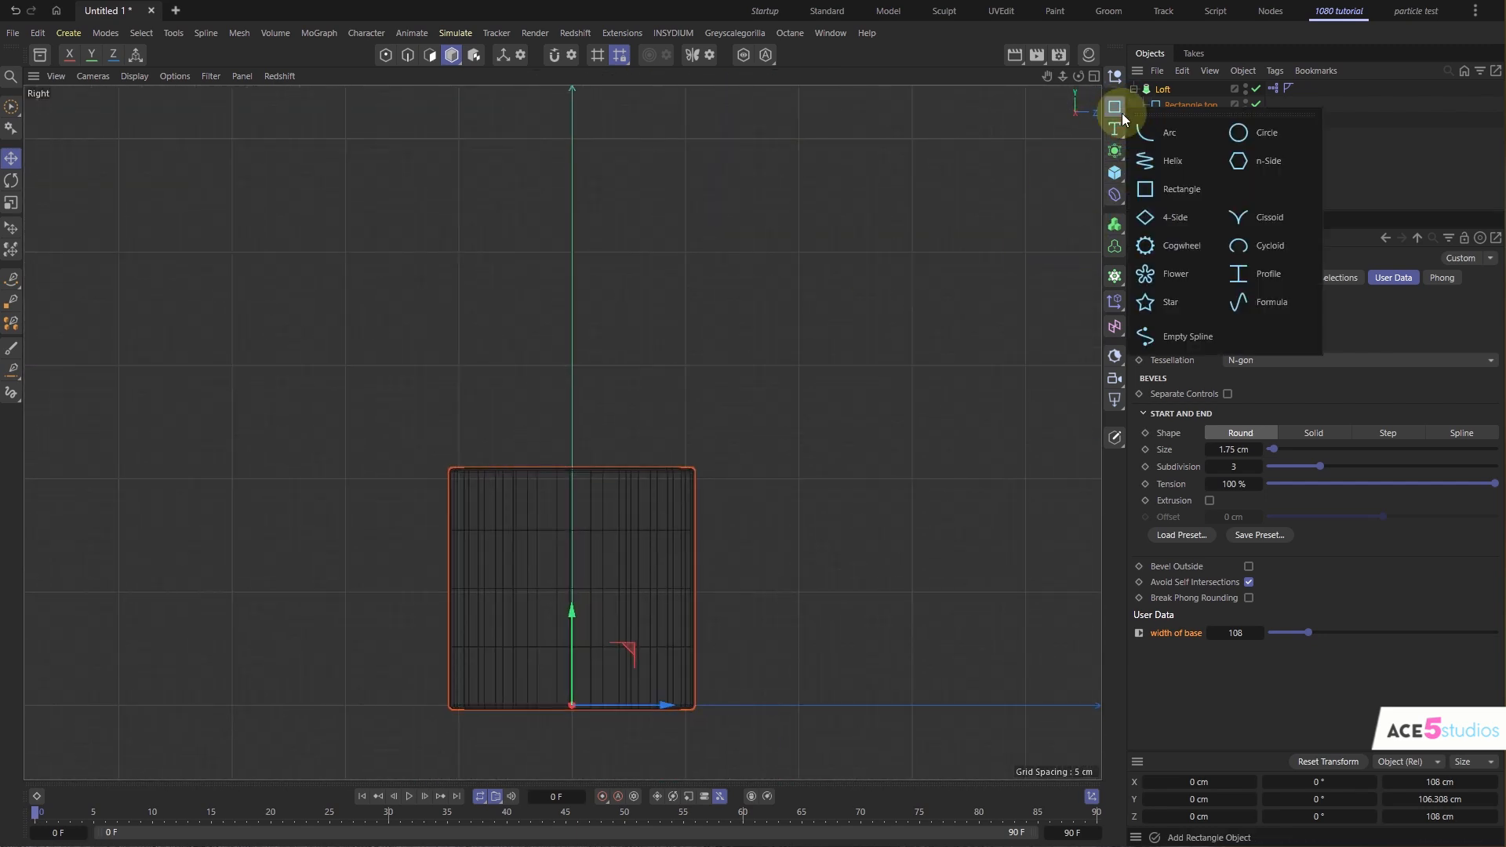
{"action": "left_click", "coordinate": [11, 278]}
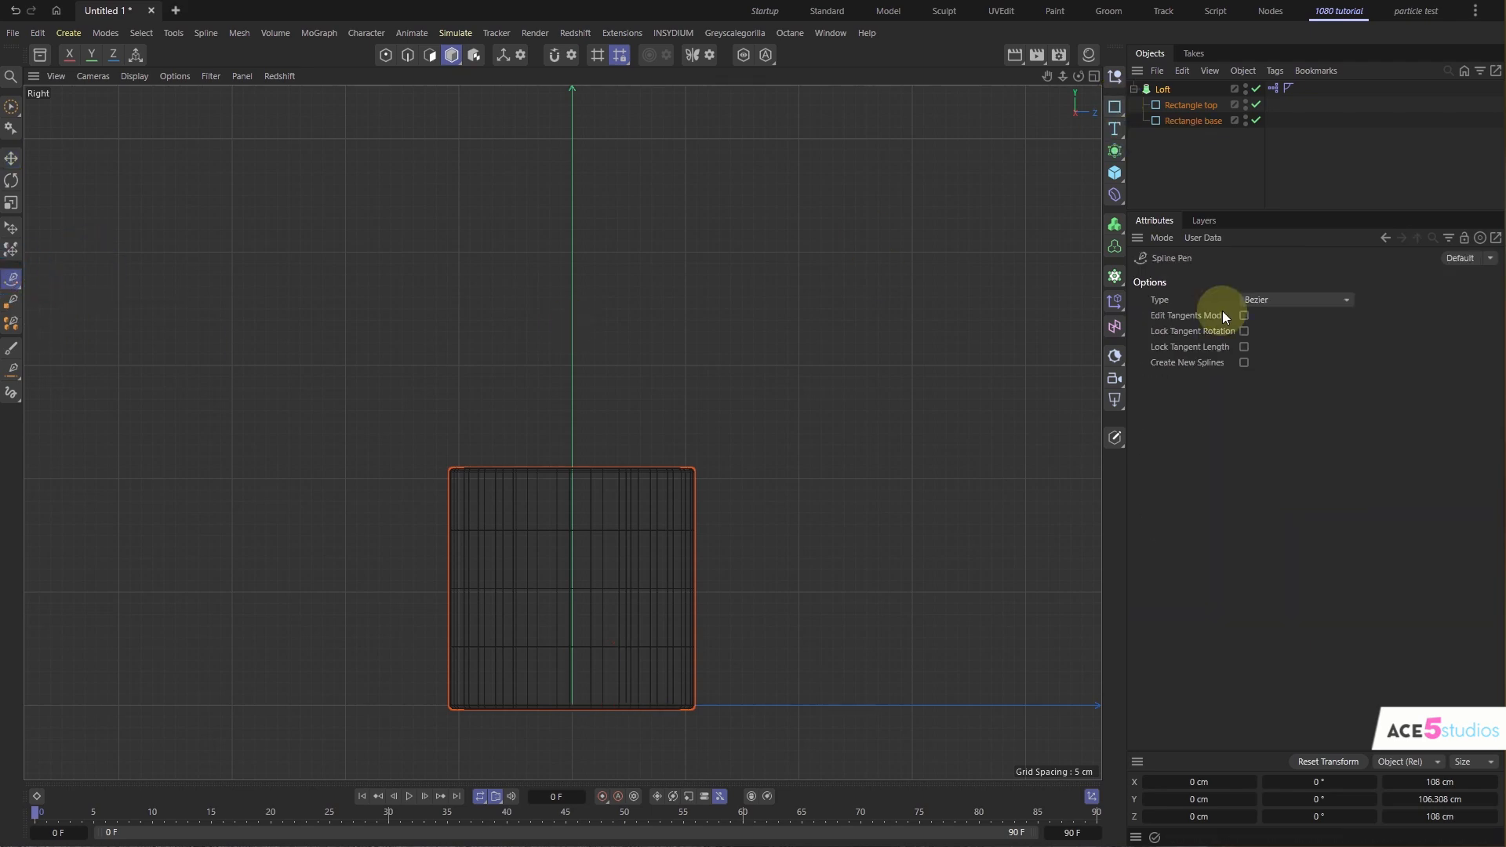
{"action": "left_click", "coordinate": [1253, 312]}
{"action": "left_click", "coordinate": [1279, 367]}
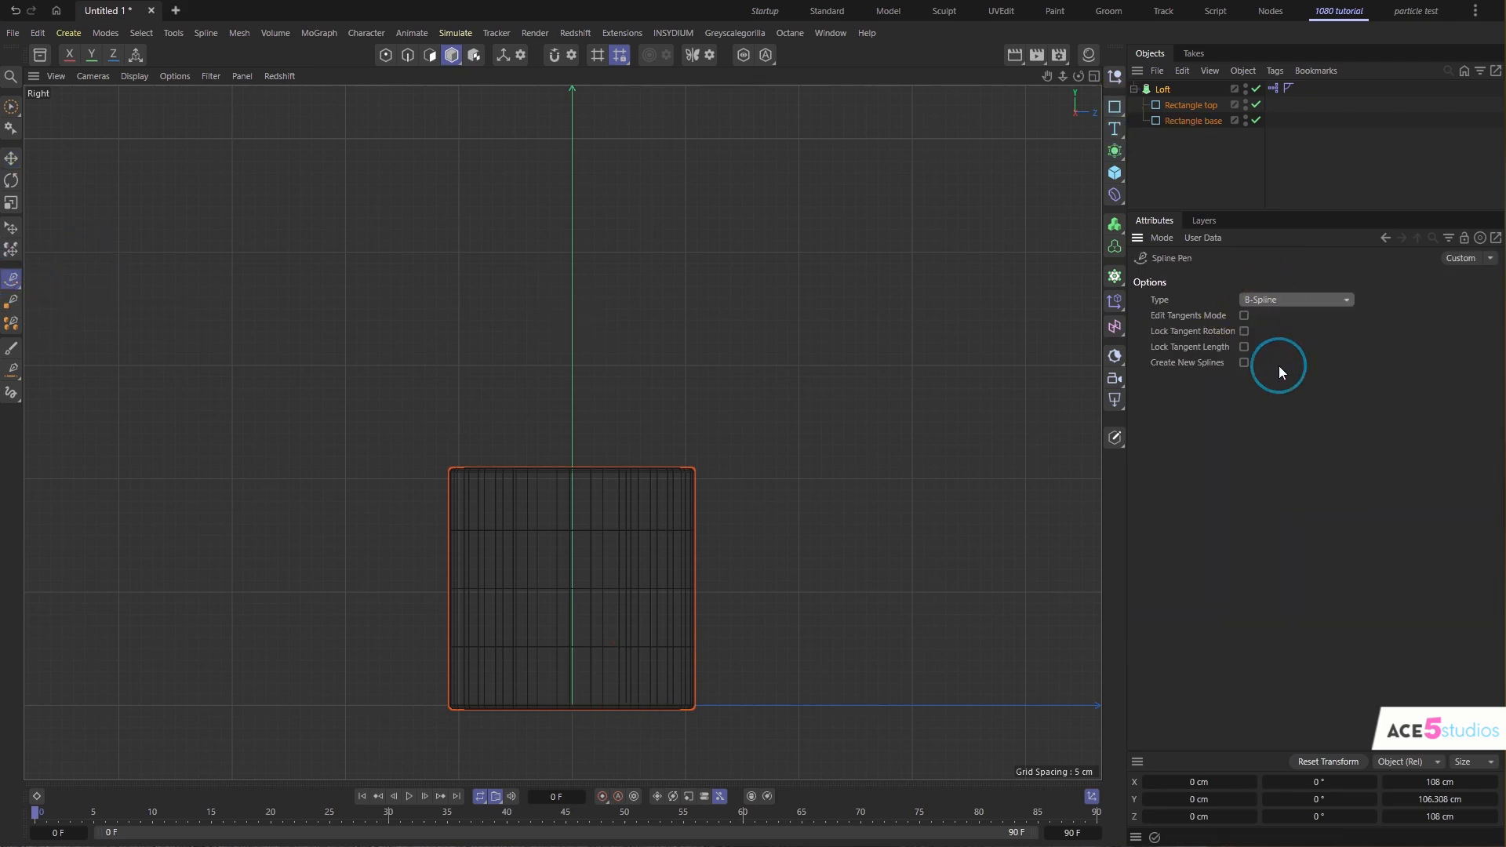
- Draw an S-curved B-spline profile above the pedestal, from near its outer upper corner to the vertical centre axis
{"action": "left_click", "coordinate": [464, 460]}
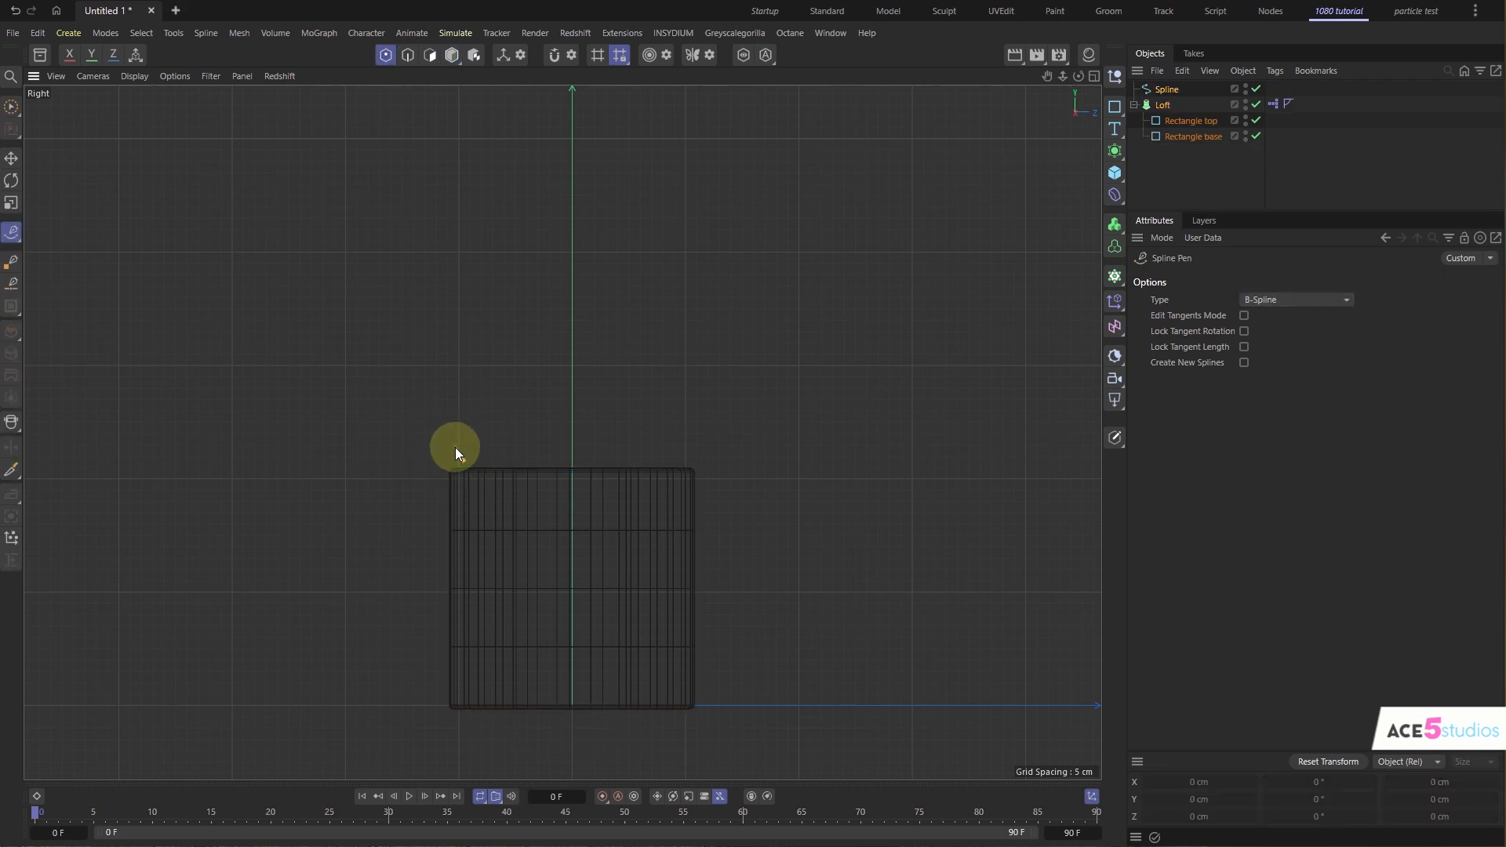
{"action": "left_click", "coordinate": [488, 421]}
{"action": "left_click", "coordinate": [572, 378]}
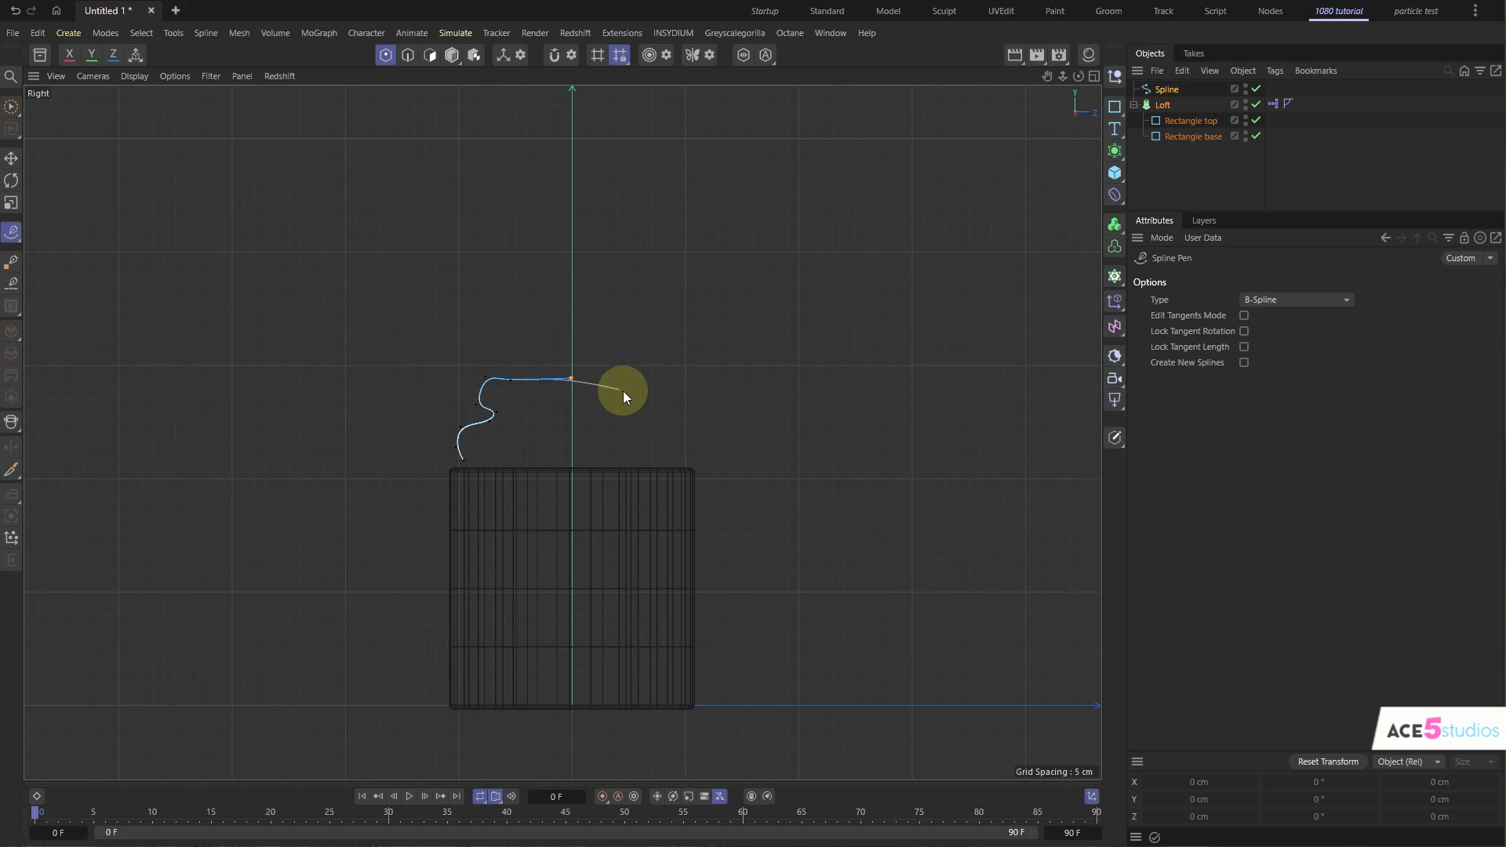
{"action": "key", "text": "Escape"}
- Select all points of the spline profile and scale them down vertically to make the moulding flatter
{"action": "scroll", "coordinate": [466, 411], "scroll_direction": "up", "scroll_amount": 3}
{"action": "scroll", "coordinate": [353, 346], "scroll_direction": "down", "scroll_amount": 2}
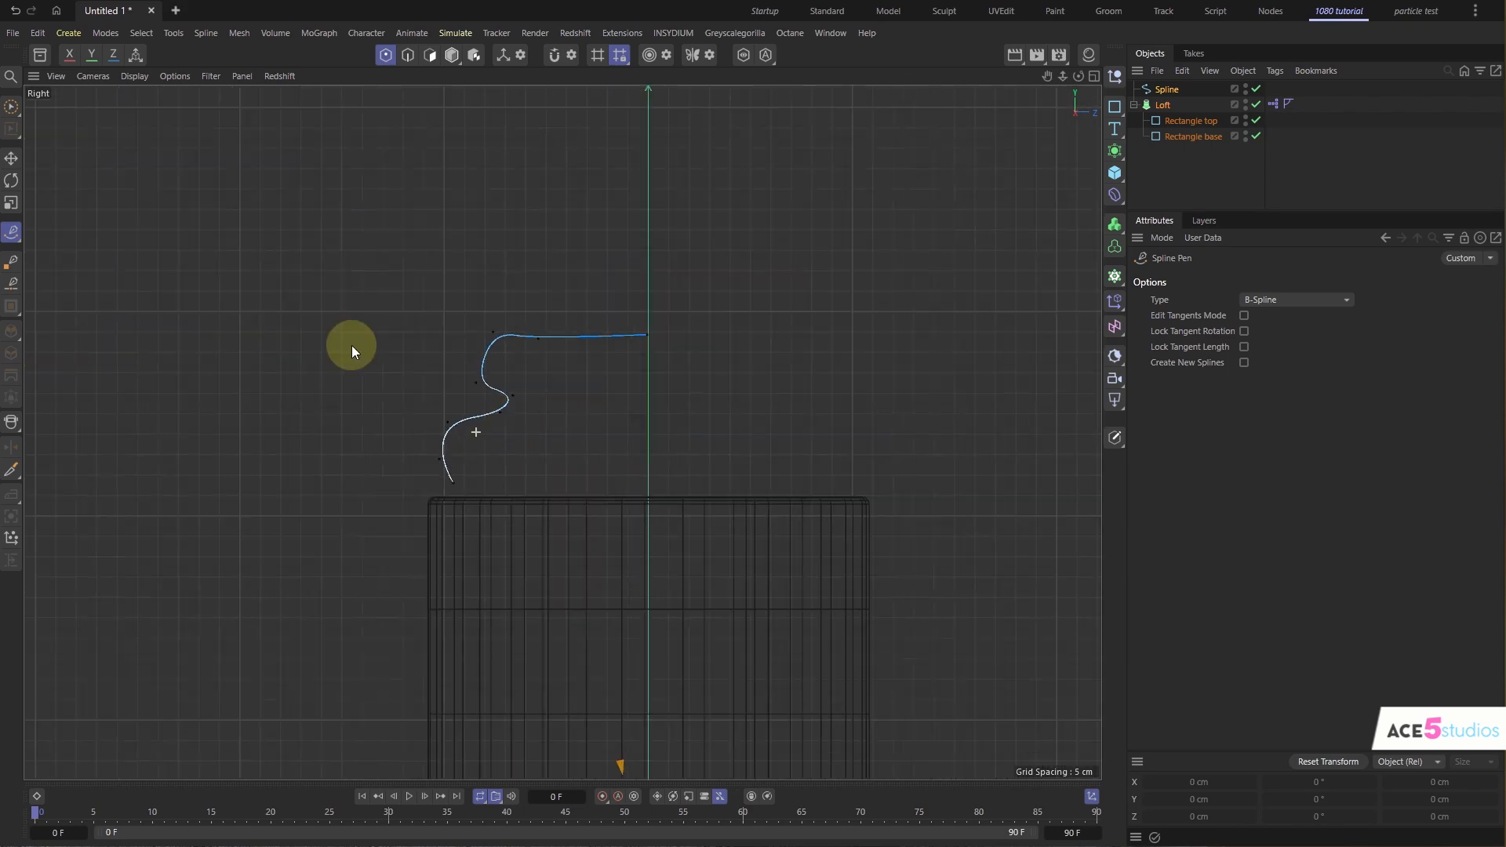
{"action": "key", "text": "t"}
{"action": "left_click_drag", "start_coordinate": [332, 287], "coordinate": [822, 542]}
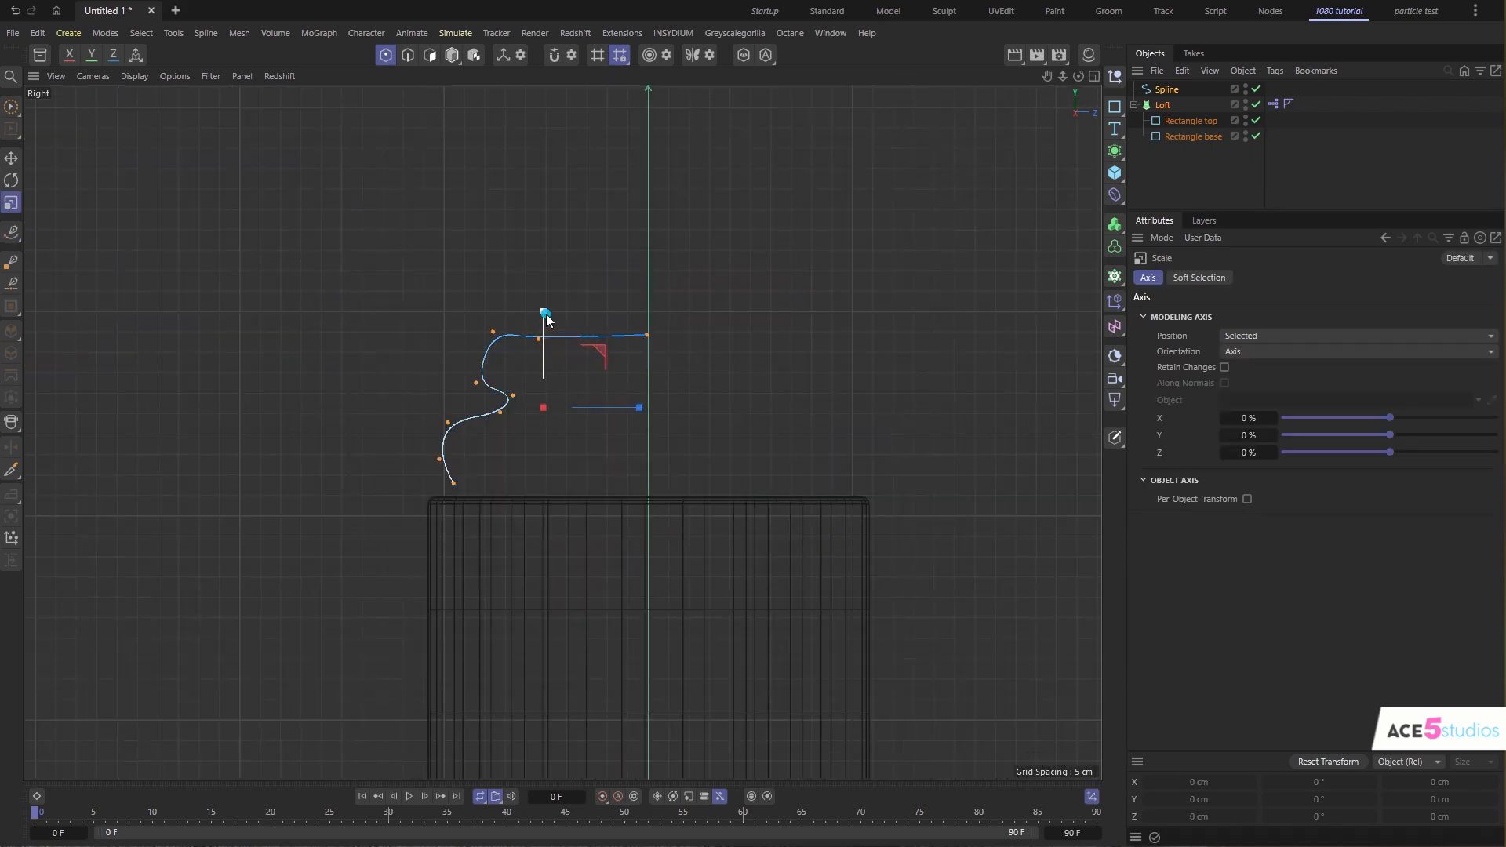
{"action": "left_click_drag", "start_coordinate": [543, 321], "coordinate": [470, 435]}
- Move the curved-end points outward towards the pedestal's edge and level the points of the profile's flat upper section
{"action": "key", "text": "e"}
{"action": "left_click_drag", "start_coordinate": [321, 372], "coordinate": [506, 454]}
{"action": "left_click", "coordinate": [491, 440]}
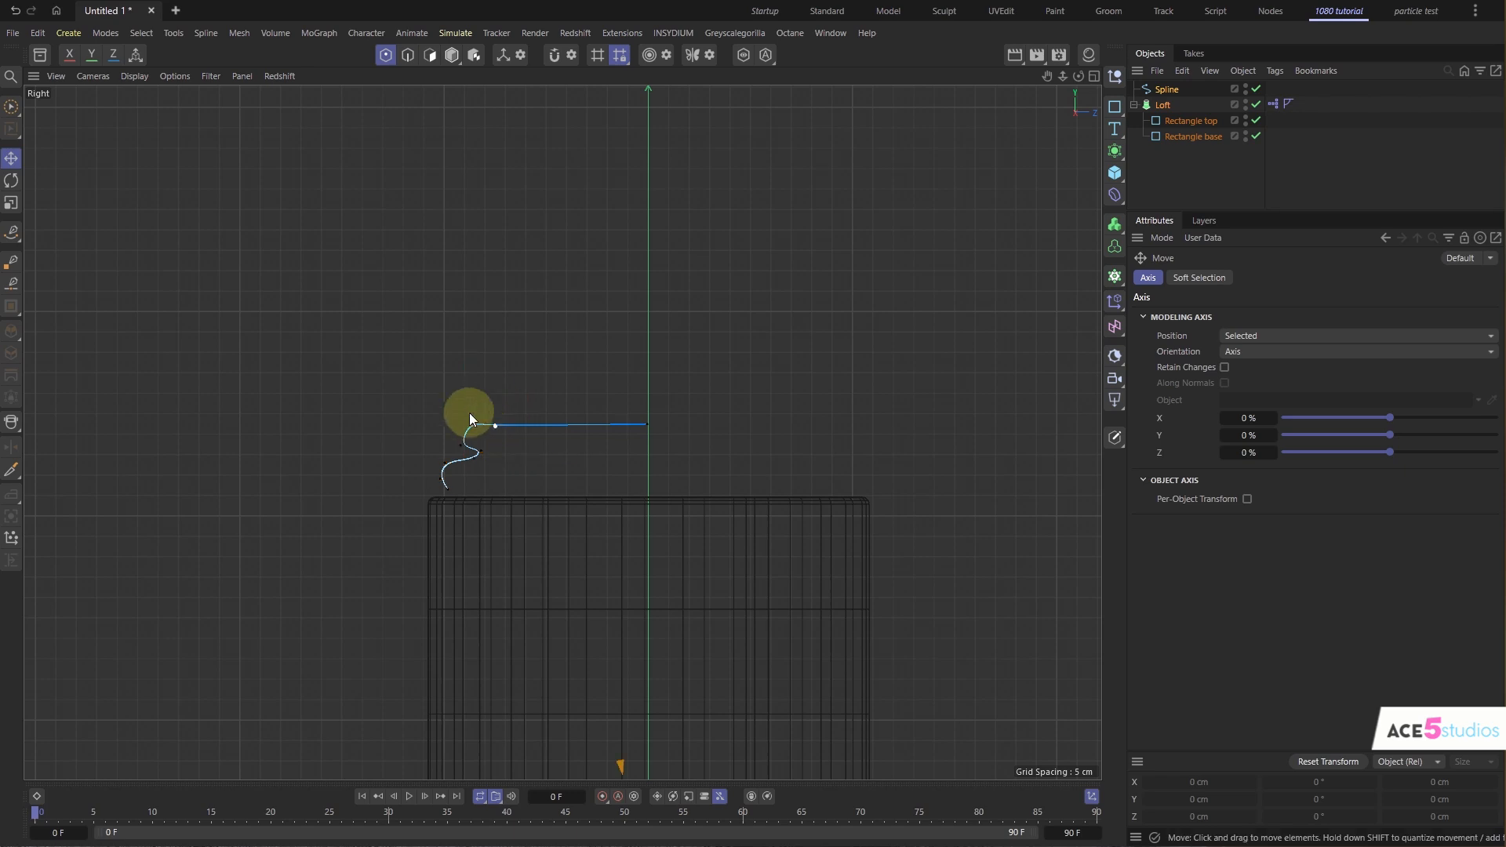
{"action": "left_click_drag", "start_coordinate": [649, 433], "coordinate": [558, 426]}
{"action": "key", "text": "t"}
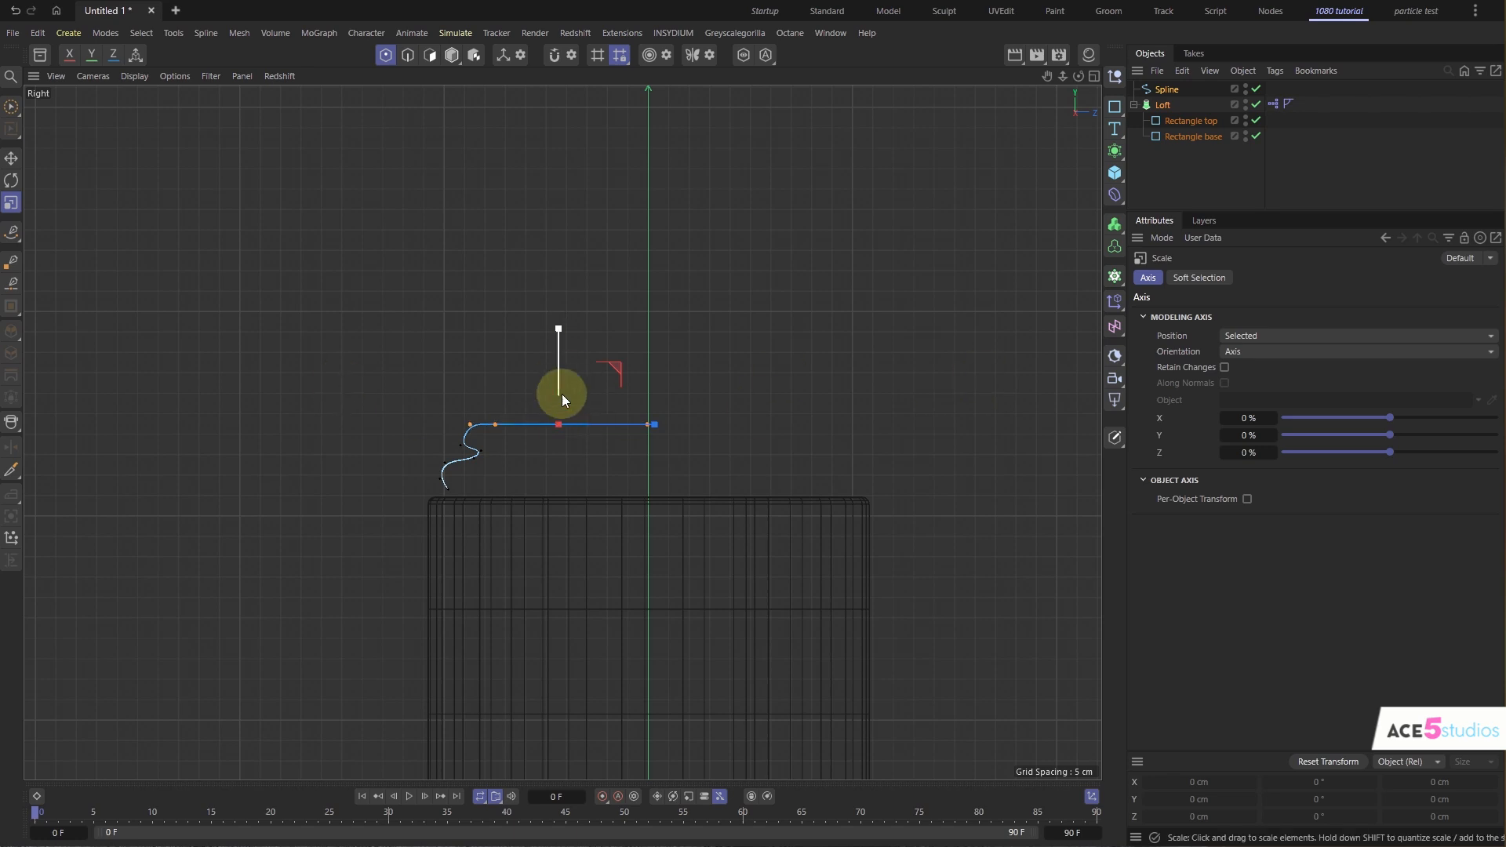
- Move the profile's lower curve points down and outward so that its end meets the pedestal's upper corner
{"action": "right_click_drag", "start_coordinate": [562, 394], "coordinate": [614, 489], "text": "alt"}
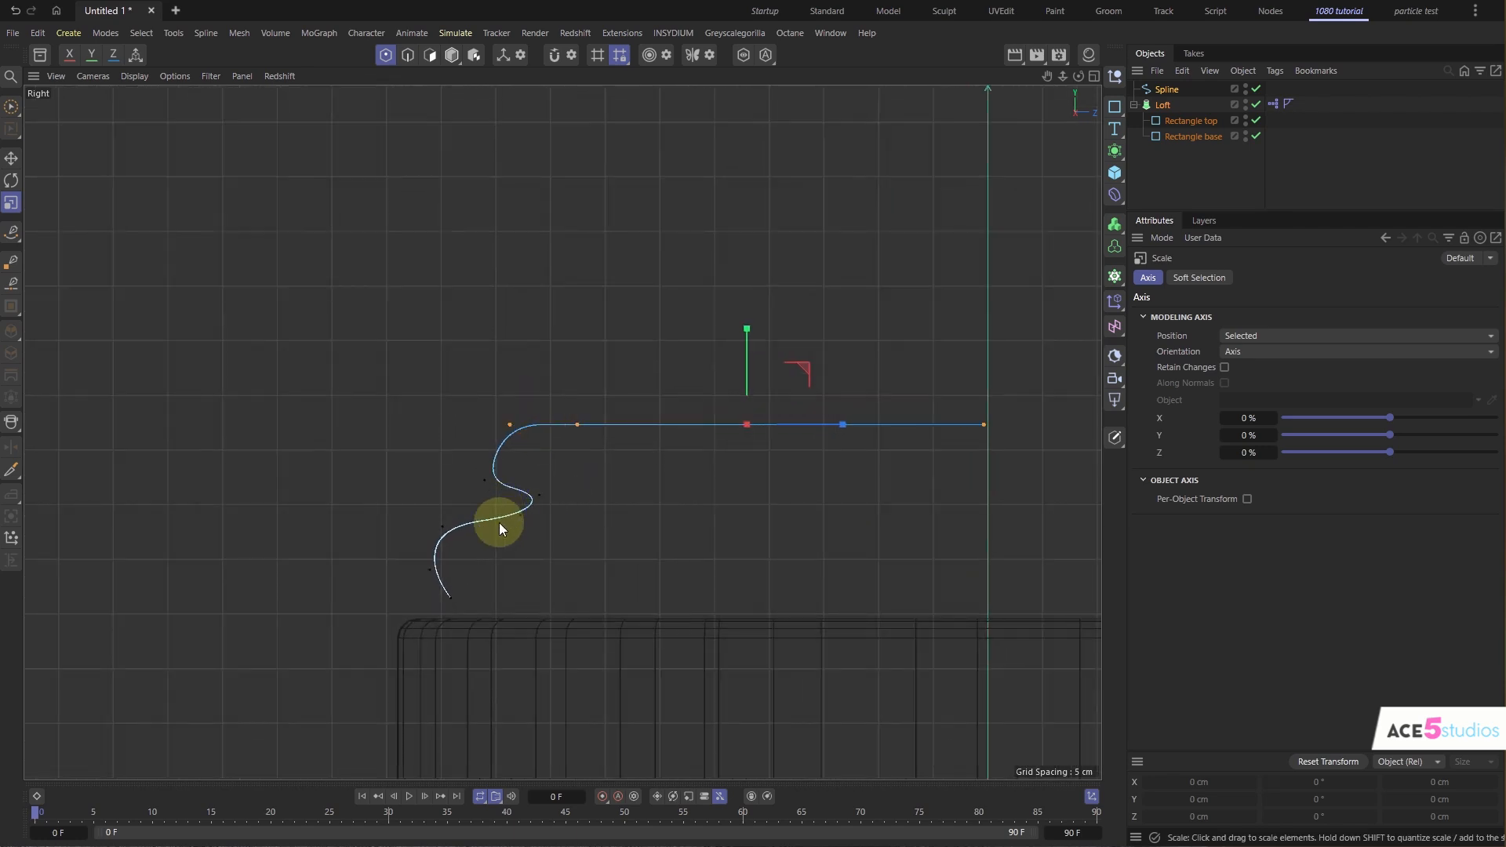
{"action": "left_click_drag", "start_coordinate": [368, 470], "coordinate": [588, 600]}
{"action": "key", "text": "e"}
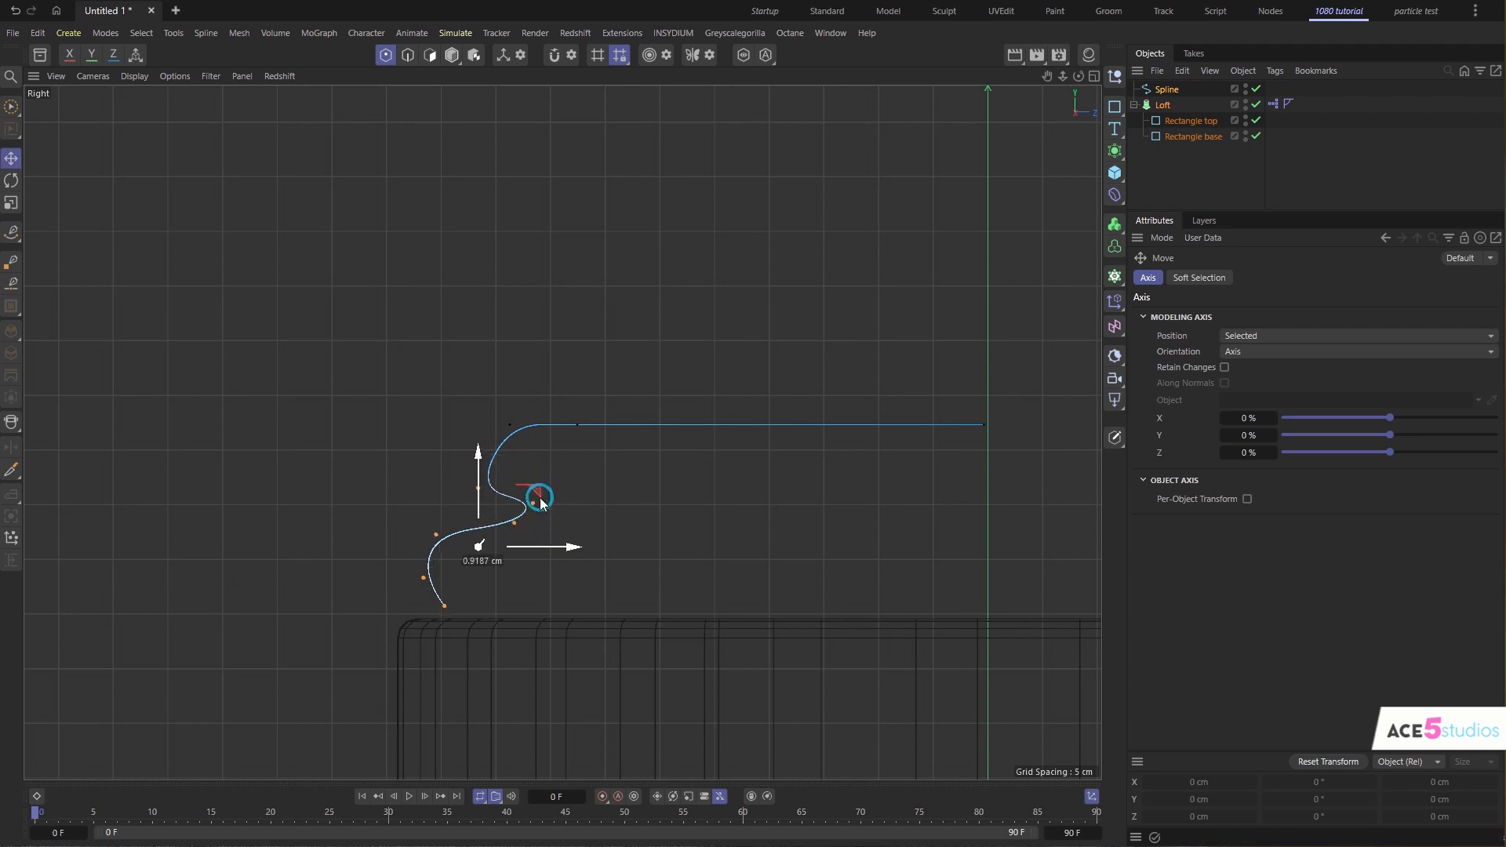
{"action": "left_click_drag", "start_coordinate": [540, 498], "coordinate": [475, 495]}
{"action": "left_click", "coordinate": [460, 482]}
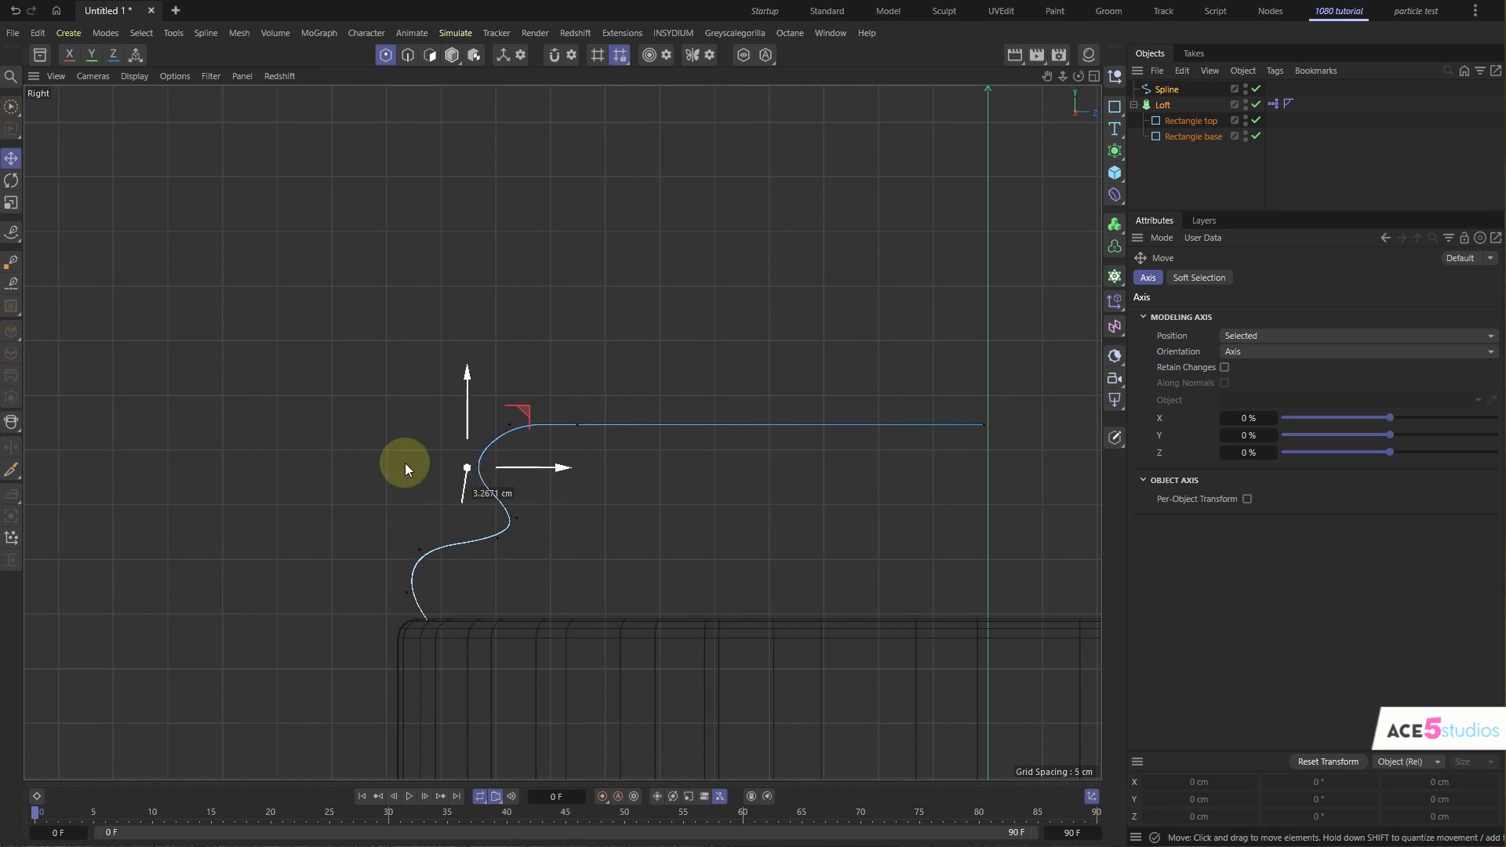
{"action": "left_click_drag", "start_coordinate": [322, 420], "coordinate": [415, 485]}
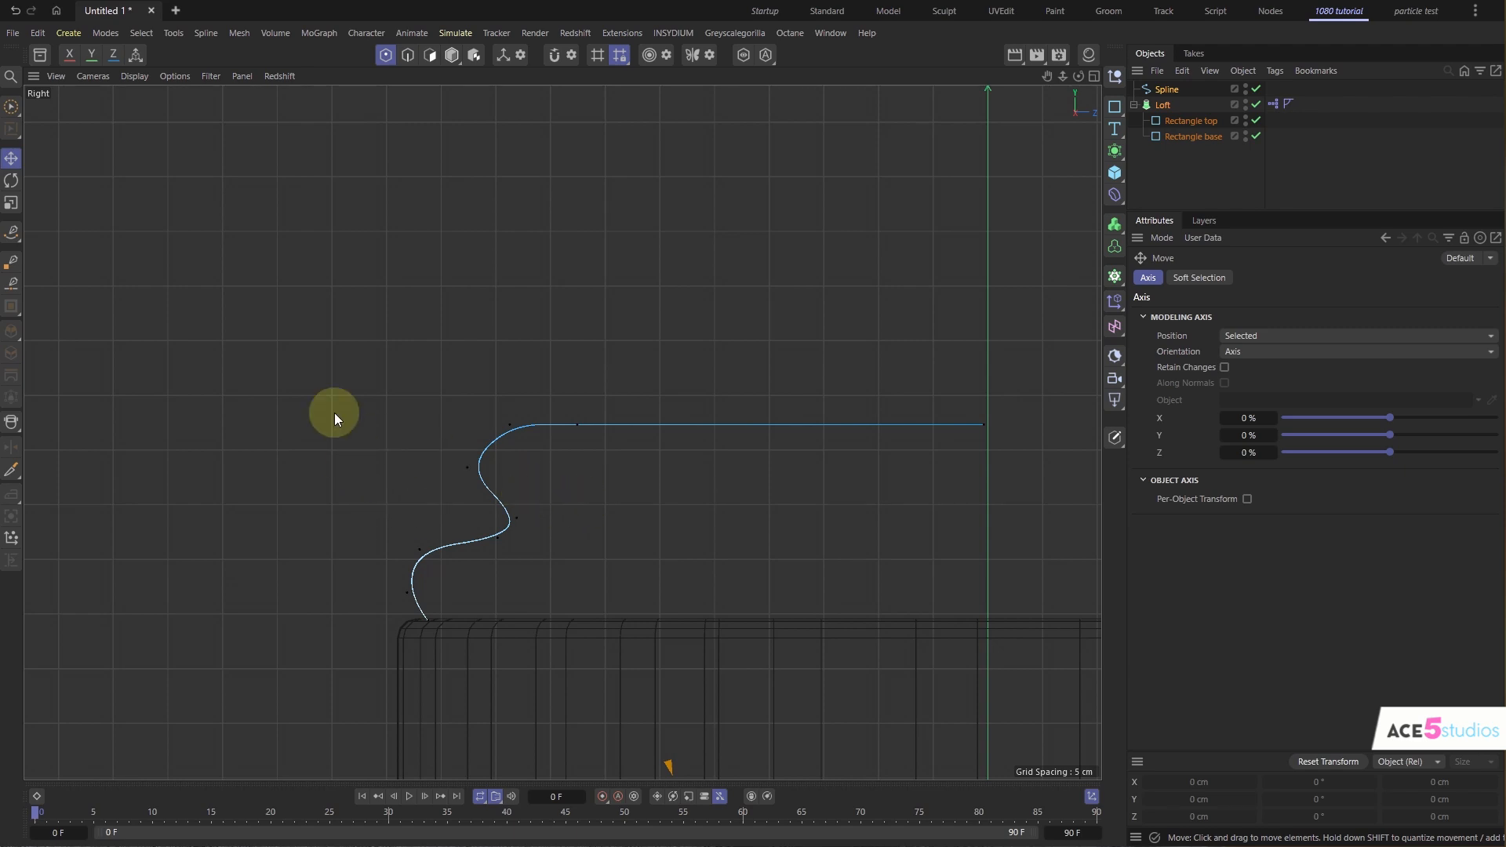
{"action": "left_click_drag", "start_coordinate": [304, 363], "coordinate": [400, 416]}
{"action": "left_click_drag", "start_coordinate": [226, 320], "coordinate": [395, 414]}
{"action": "left_click_drag", "start_coordinate": [328, 370], "coordinate": [400, 423]}
{"action": "left_click", "coordinate": [521, 439]}
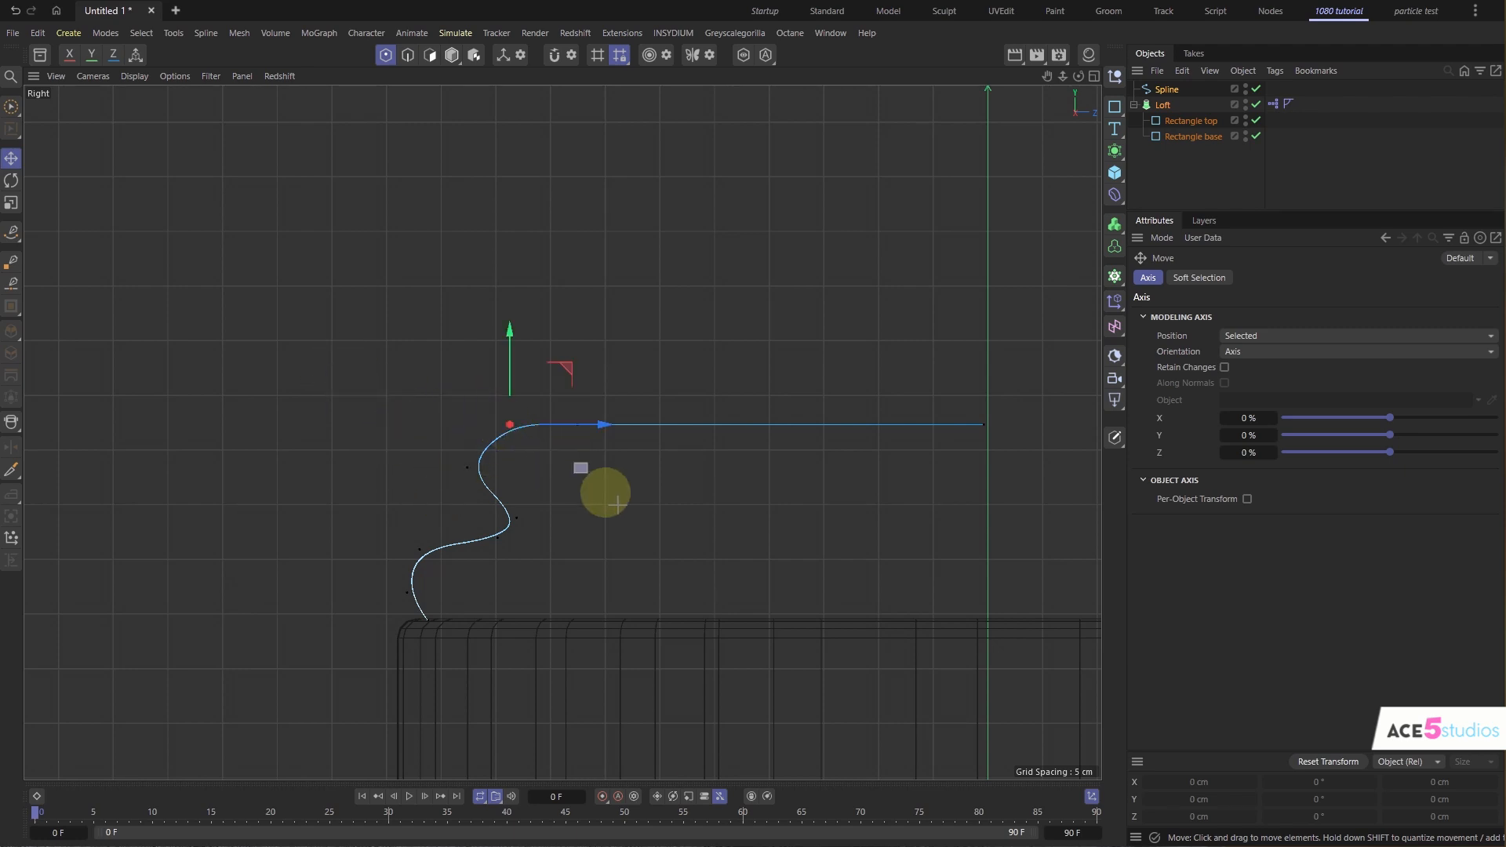
{"action": "left_click", "coordinate": [605, 494]}
{"action": "left_click", "coordinate": [531, 525]}
- Refine the profile by moving the upper bulge's outer point inward and pushing the lower bulge slightly outward, and leave point editing
{"action": "left_click", "coordinate": [496, 538]}
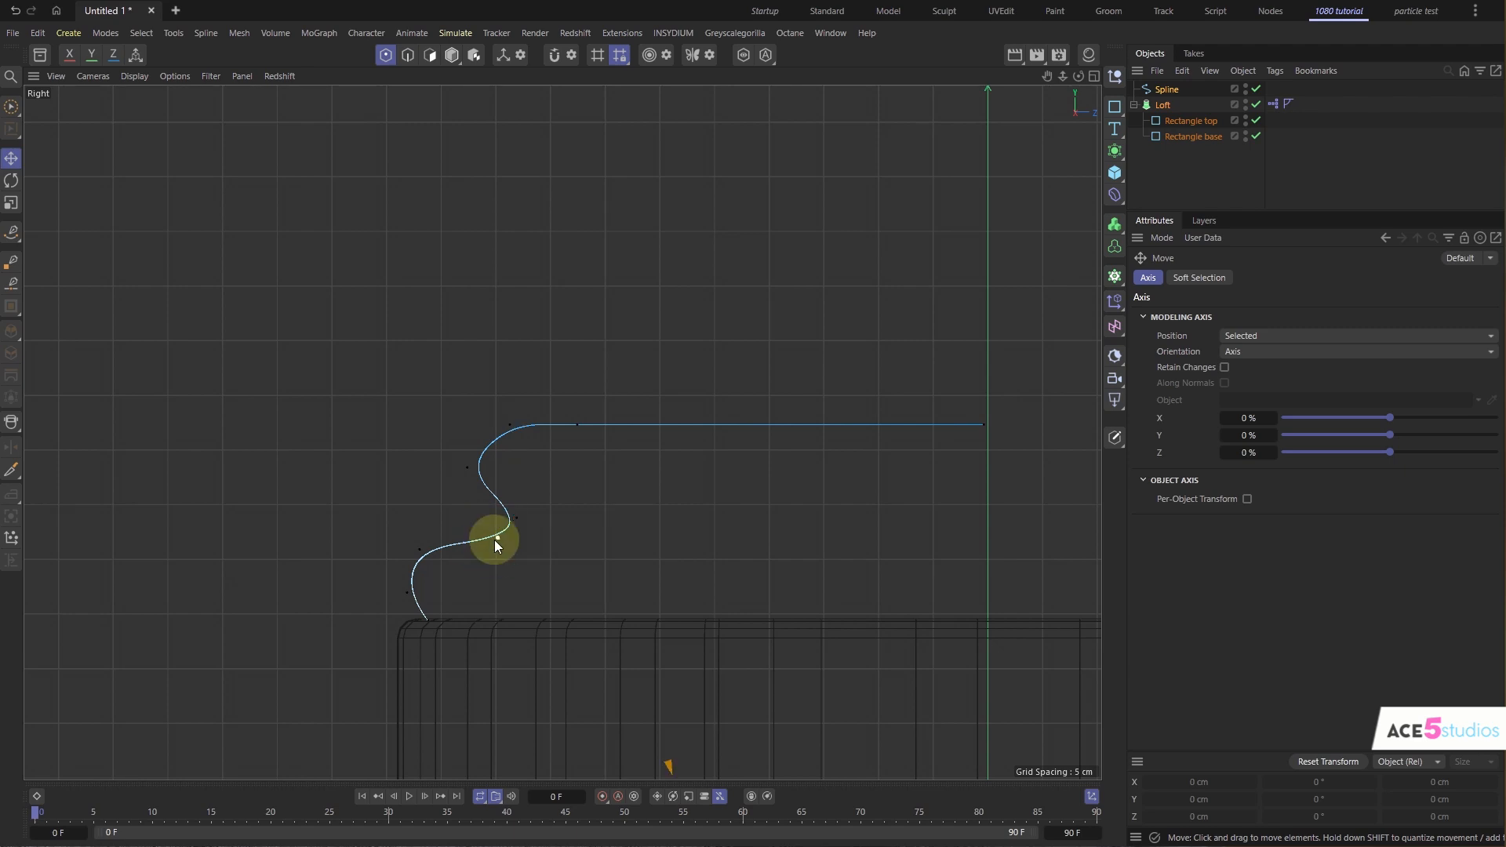
{"action": "mouse_move", "coordinate": [13, 110]}
{"action": "left_mouse_down"}
{"action": "mouse_move", "coordinate": [108, 170]}
{"action": "mouse_move", "coordinate": [420, 285]}
{"action": "mouse_move", "coordinate": [447, 345]}
{"action": "left_mouse_up"}
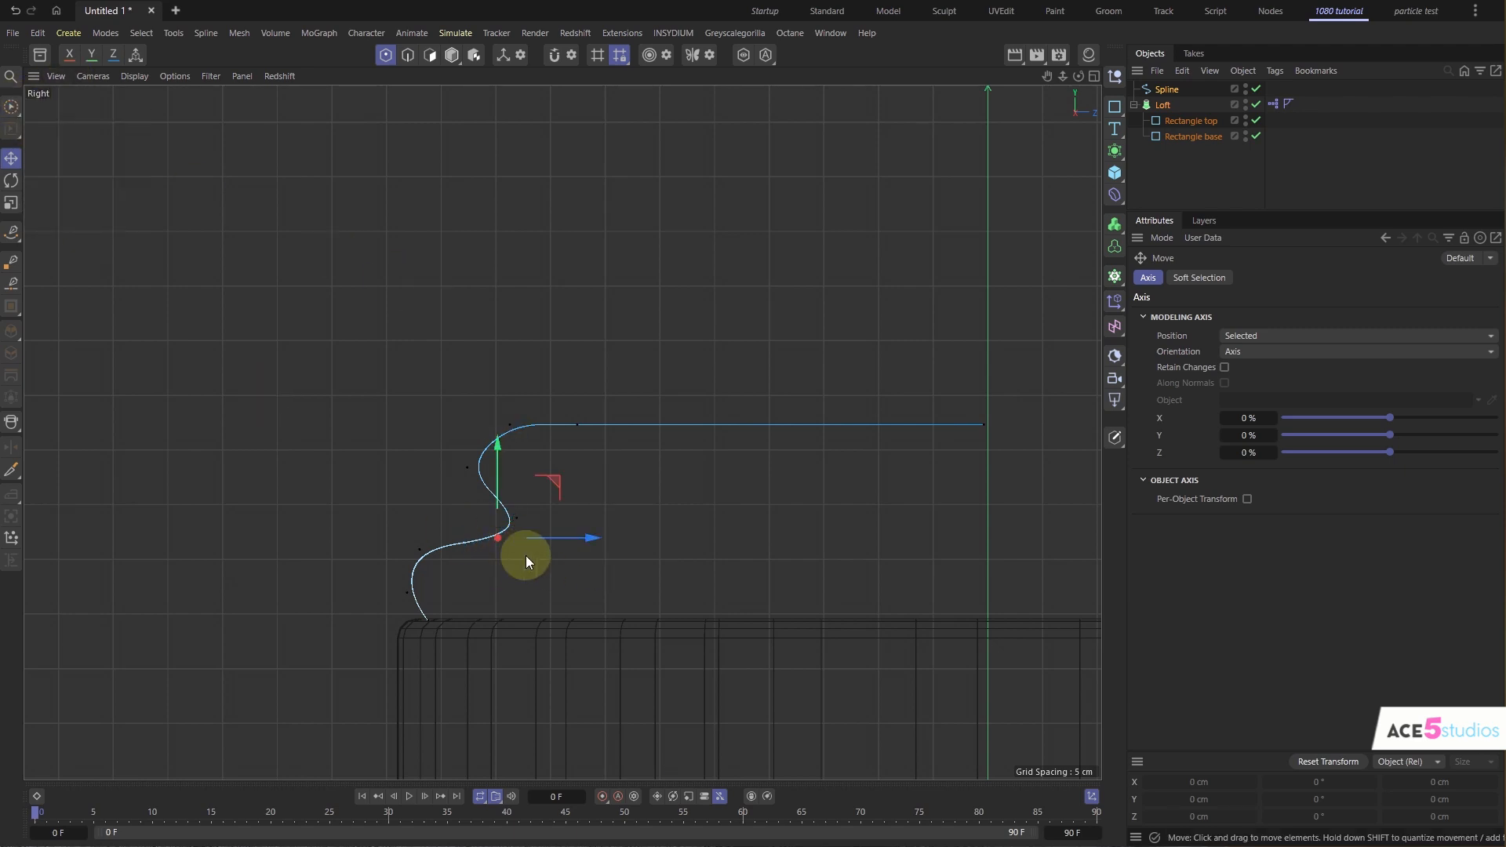
{"action": "left_click", "coordinate": [476, 557]}
{"action": "left_click", "coordinate": [501, 547]}
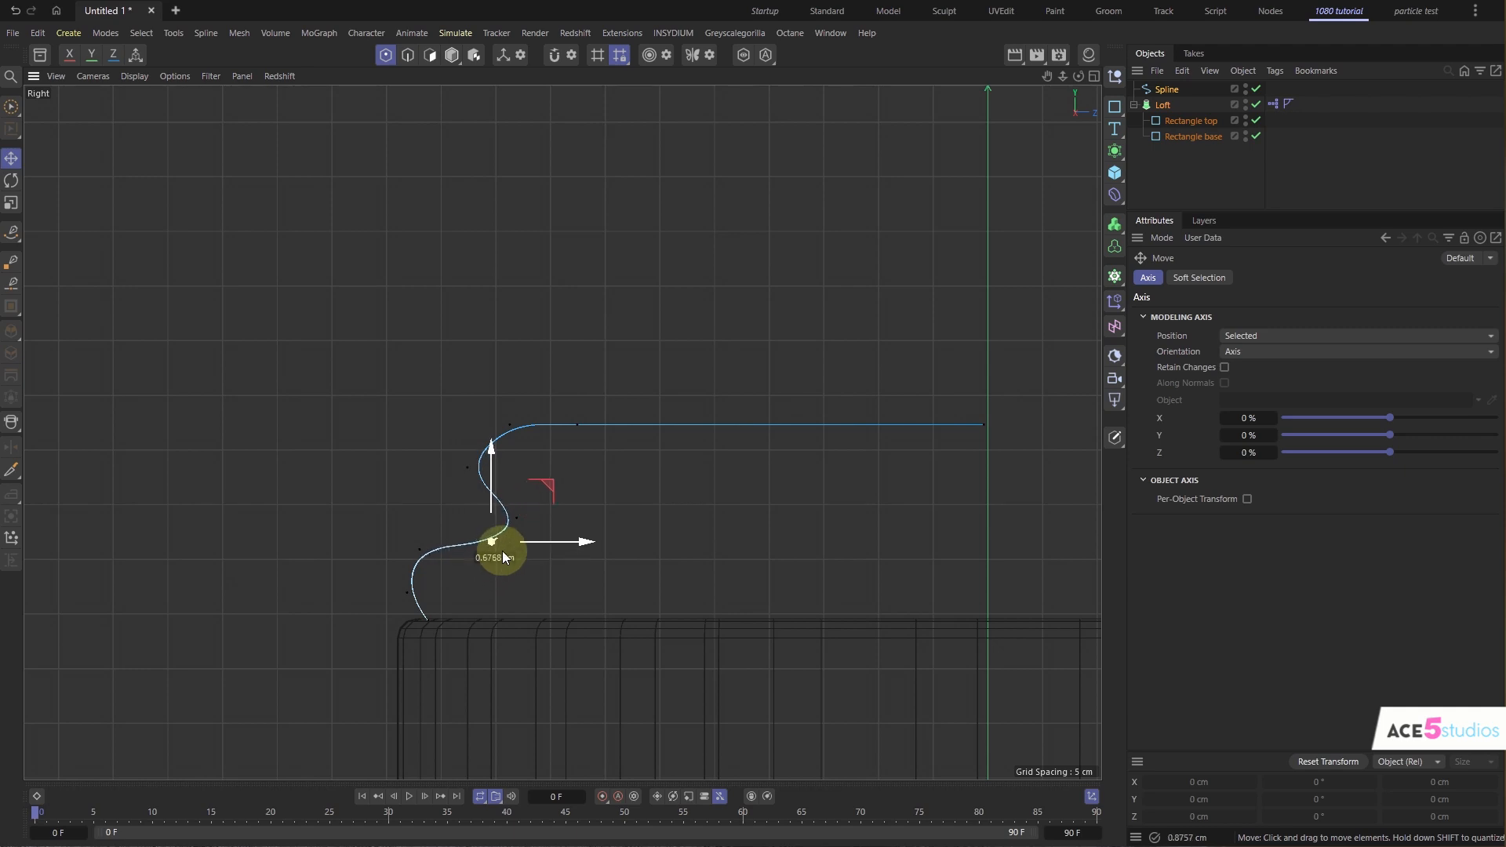
{"action": "left_click", "coordinate": [481, 480]}
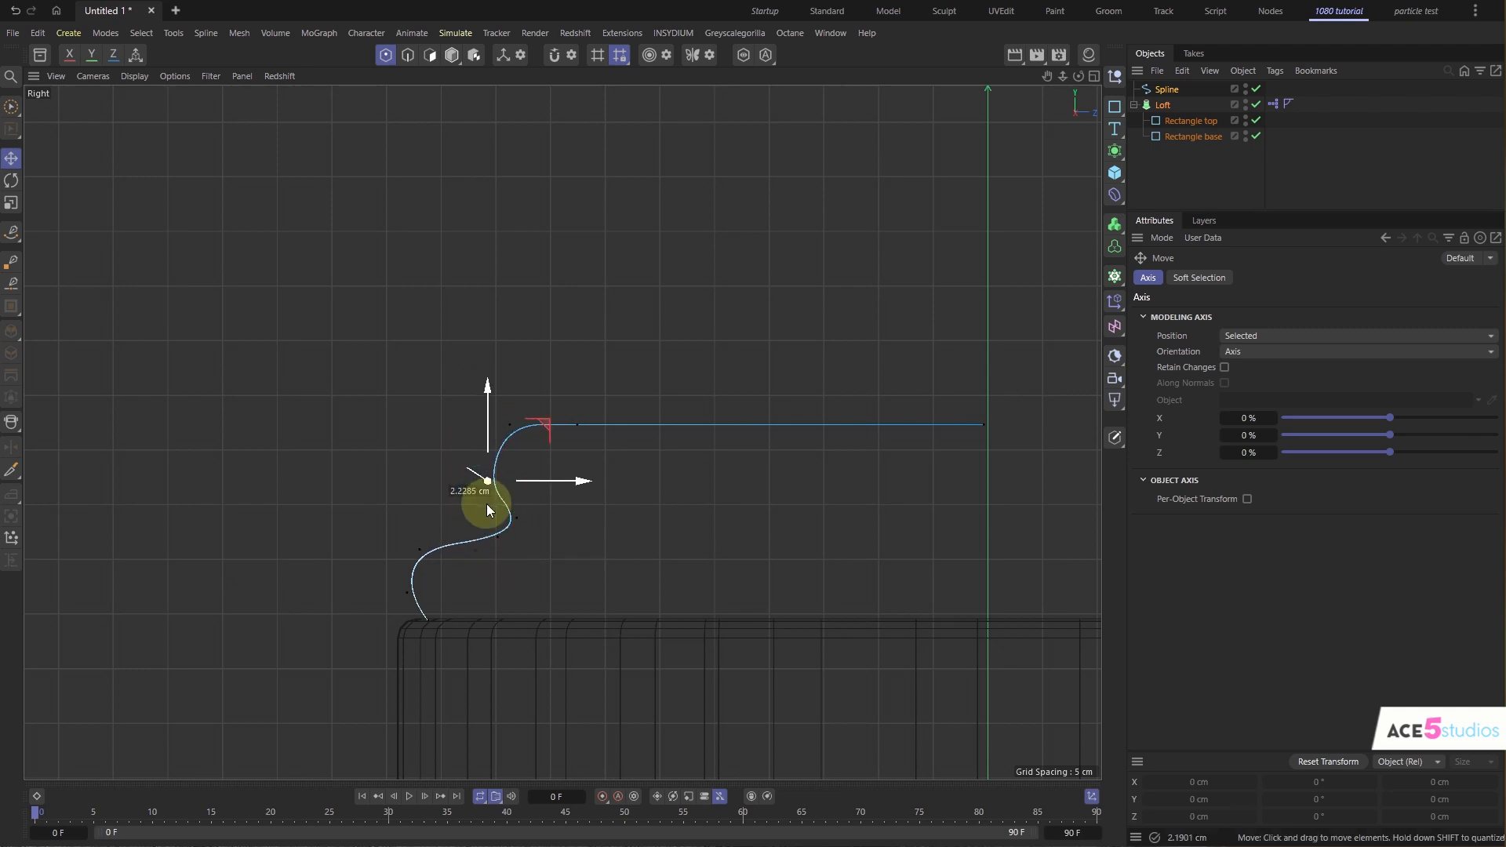
{"action": "left_click_drag", "start_coordinate": [540, 562], "coordinate": [429, 606]}
{"action": "left_click", "coordinate": [430, 631]}
{"action": "key", "text": "Return"}
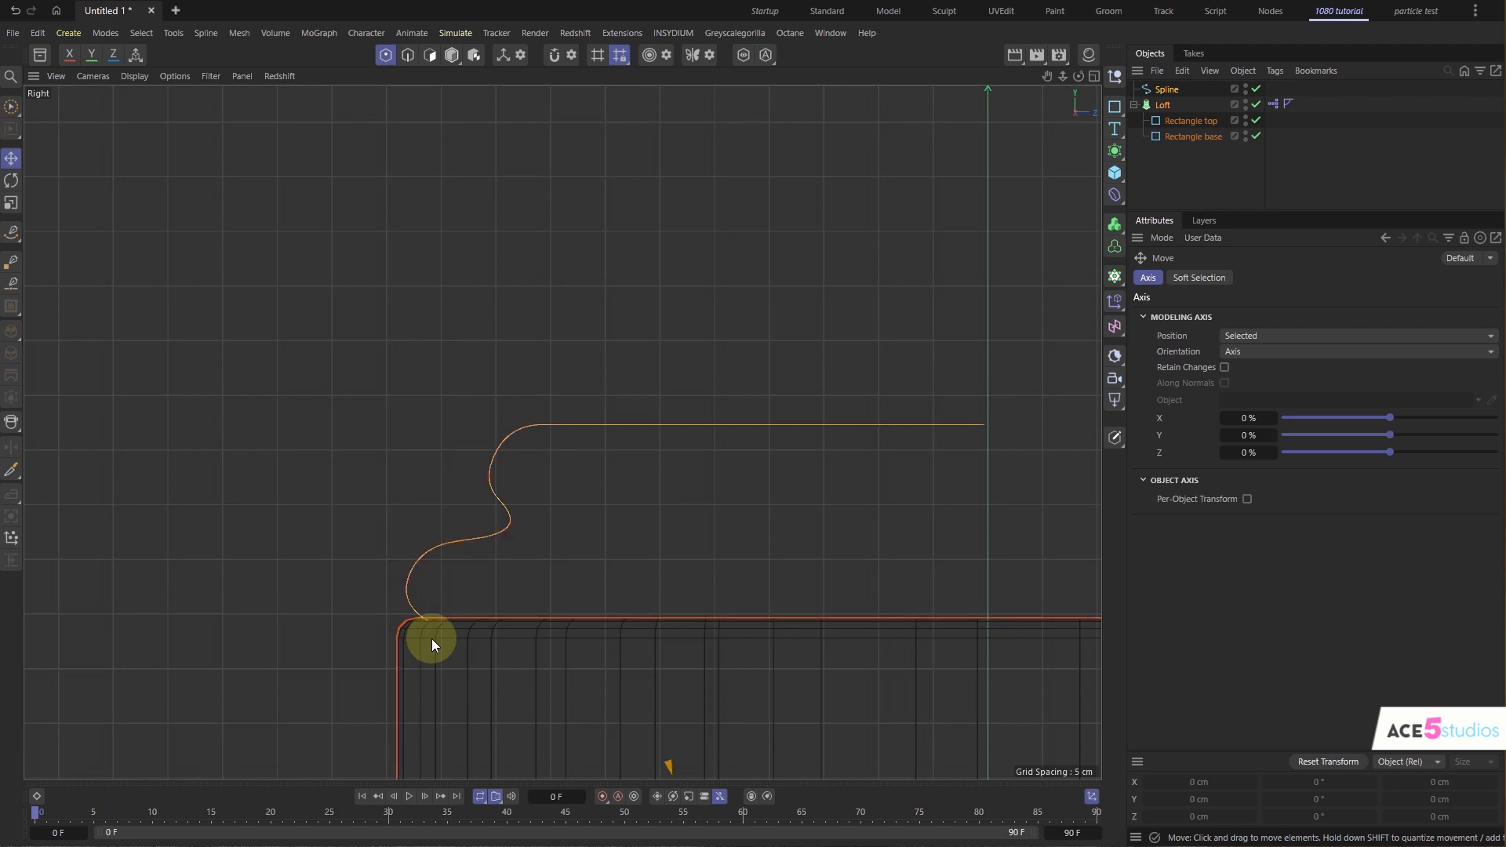
- Add a Lathe generator and make the moulding spline its child to revolve the profile on top of the pedestal
{"action": "scroll", "coordinate": [778, 395], "scroll_direction": "down", "scroll_amount": 4}
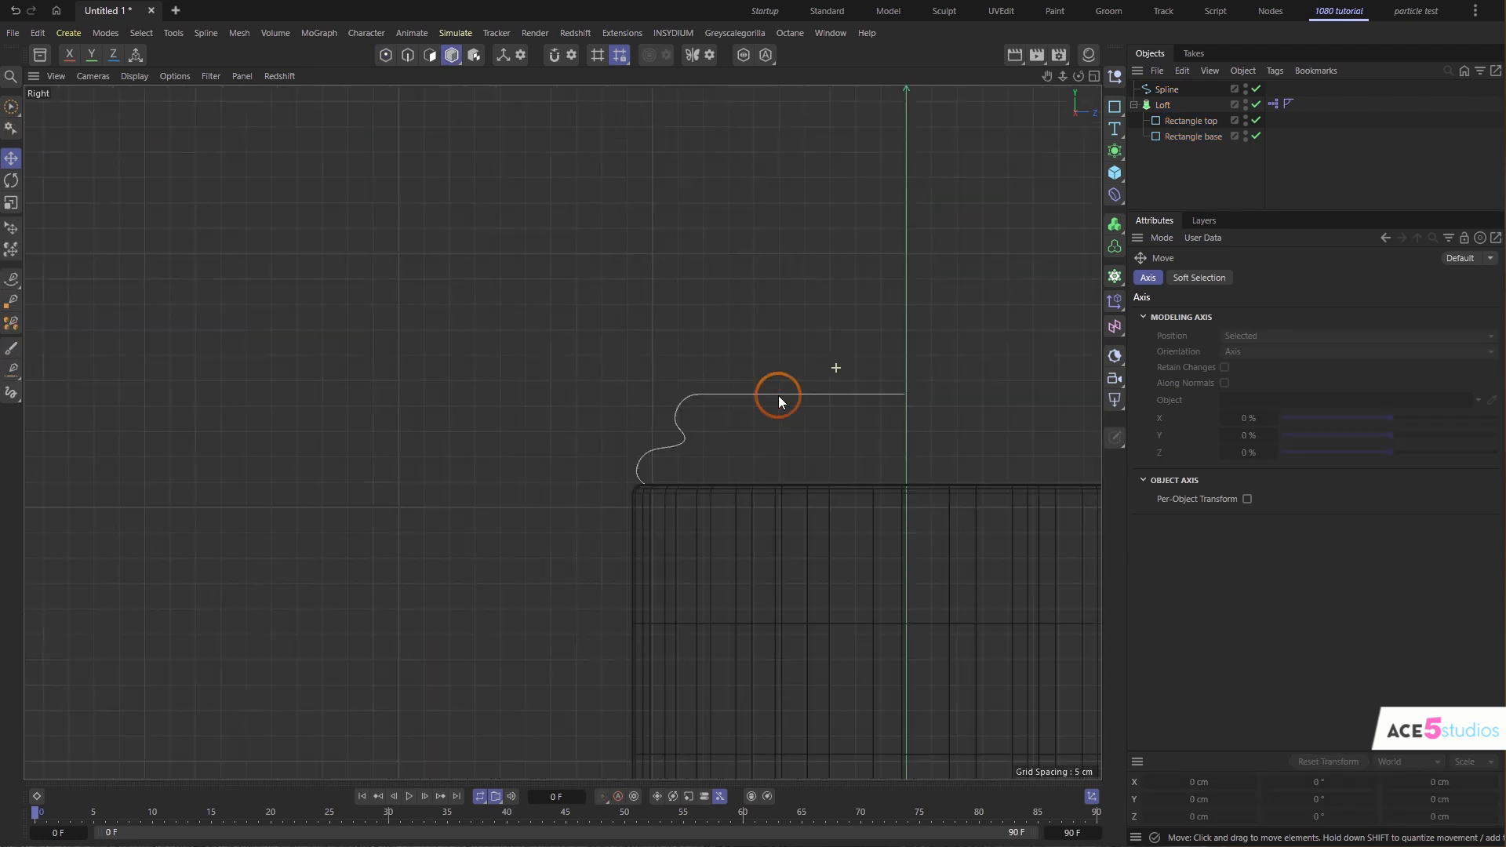
{"action": "middle_click_drag", "start_coordinate": [778, 396], "coordinate": [548, 469], "text": "alt"}
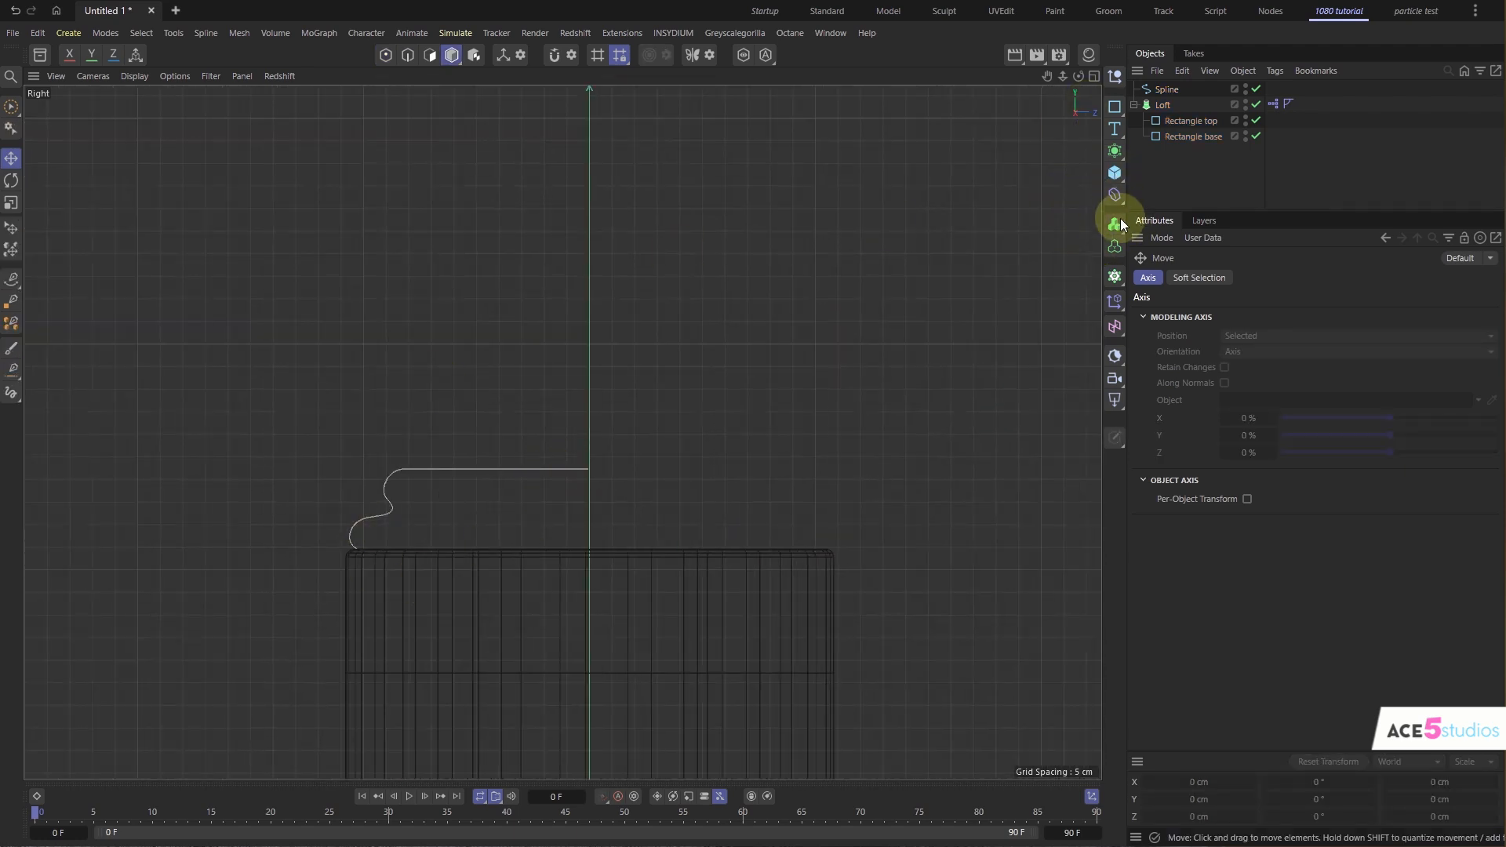
{"action": "left_click", "coordinate": [1117, 150]}
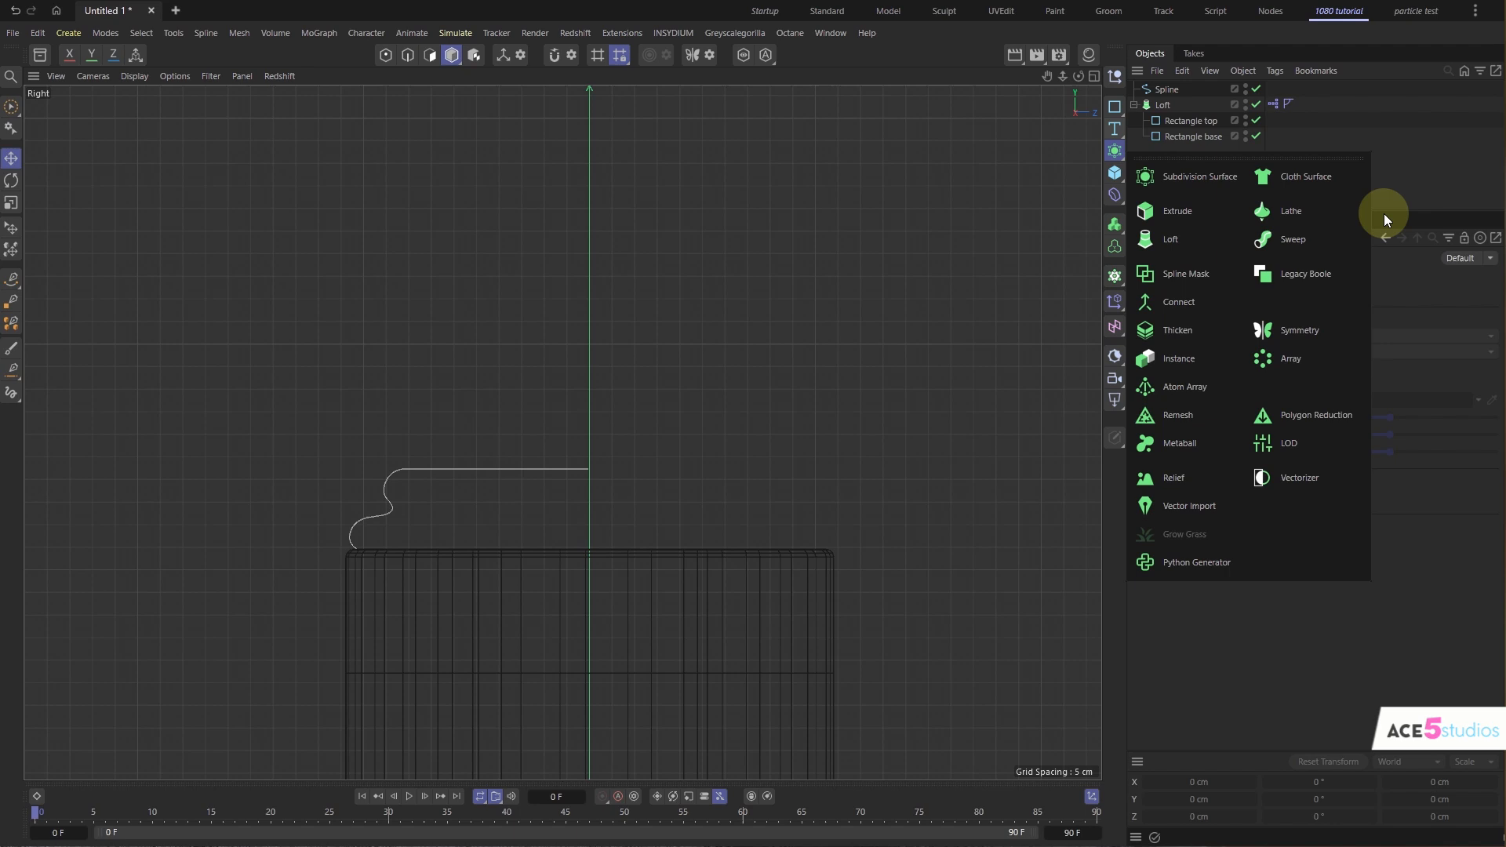
{"action": "left_click", "coordinate": [1294, 210]}
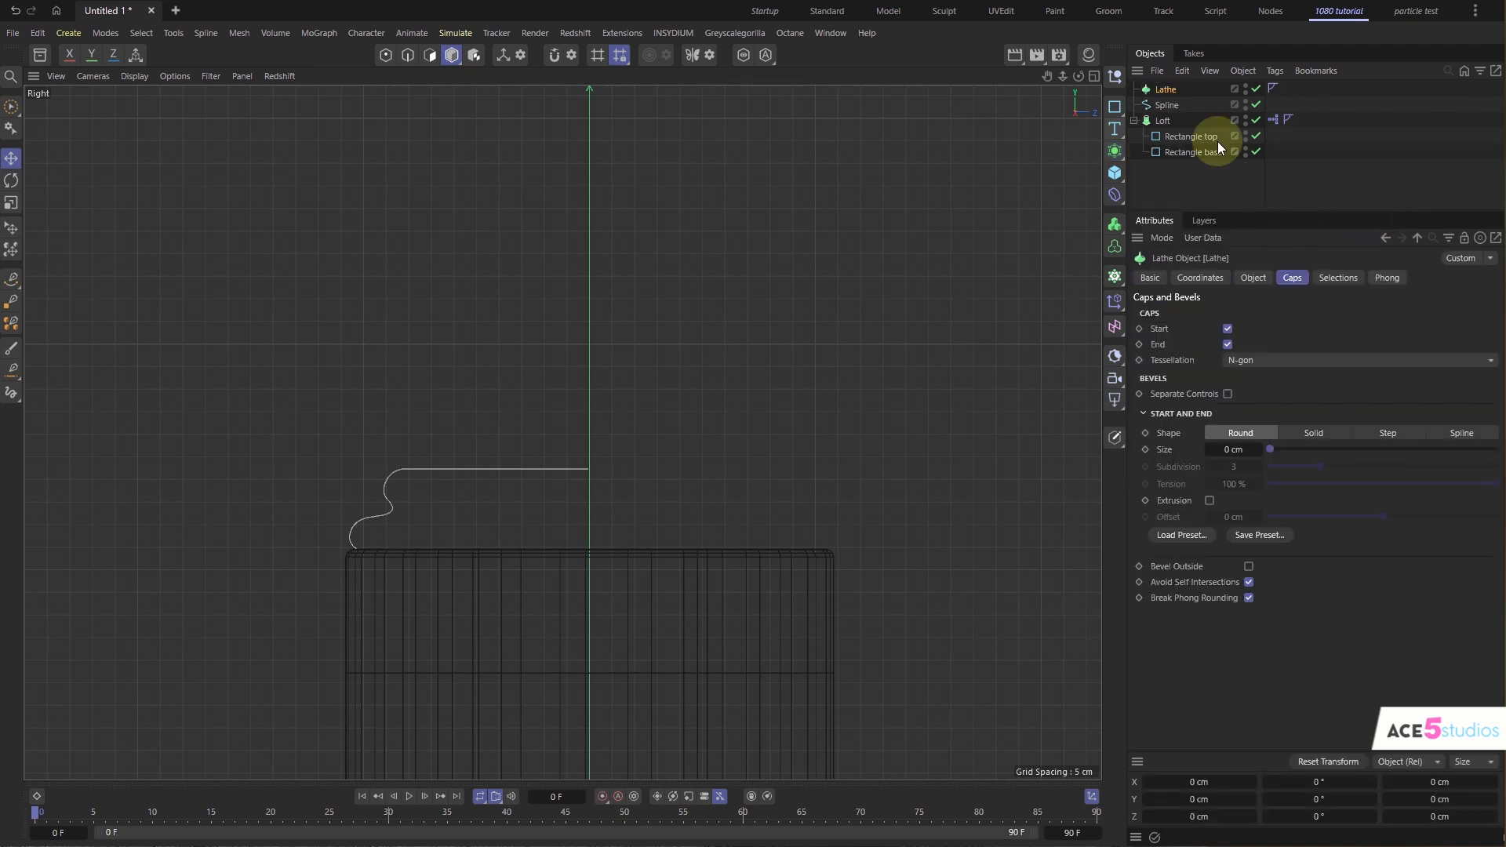
{"action": "left_click_drag", "start_coordinate": [1166, 93], "coordinate": [1167, 90]}
{"action": "middle_click", "coordinate": [654, 241]}
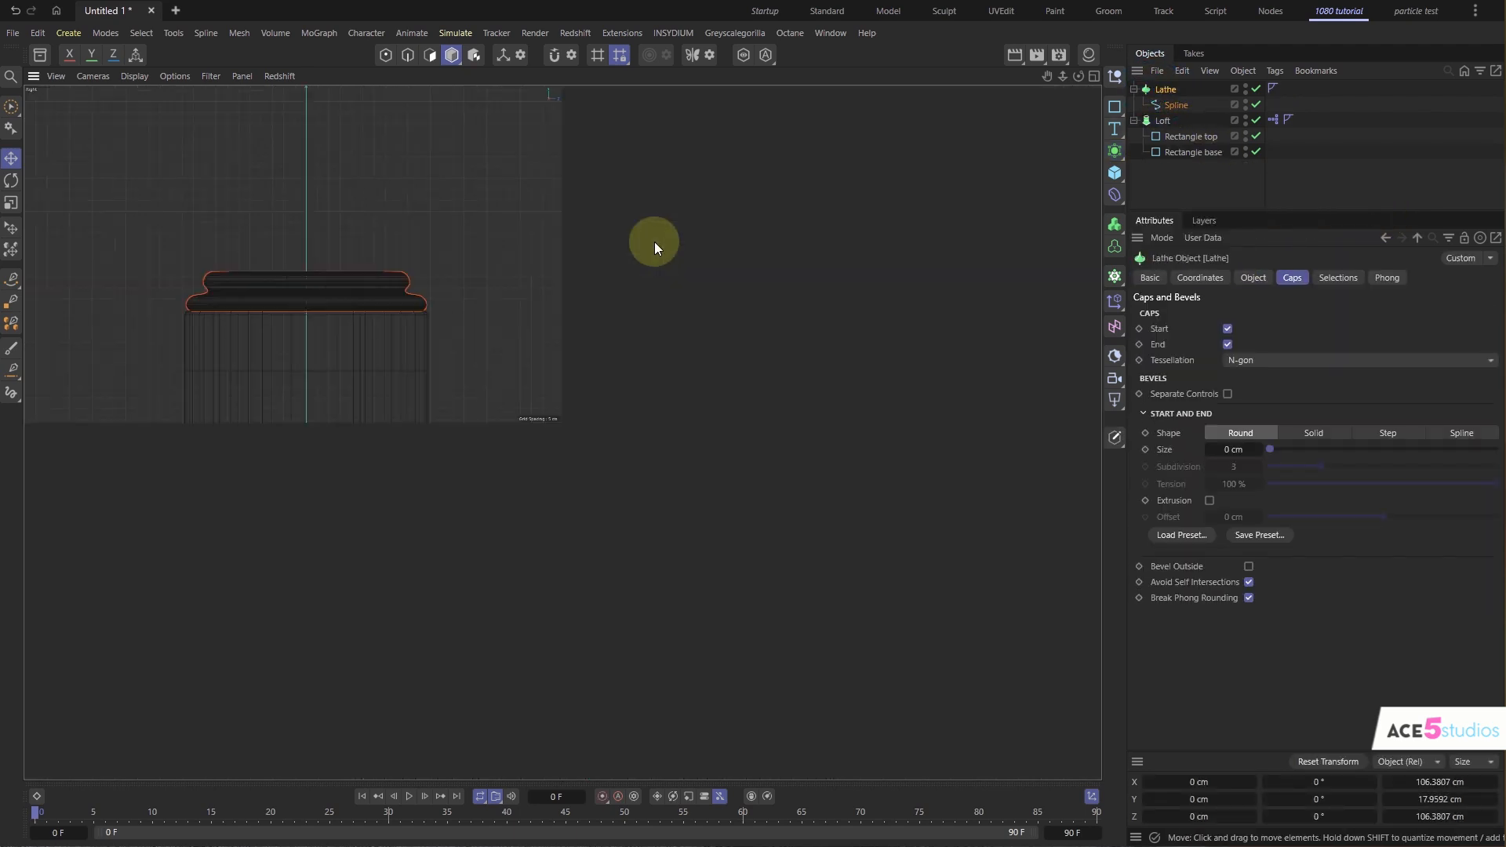
{"action": "scroll", "coordinate": [372, 218], "scroll_direction": "up", "scroll_amount": 8}
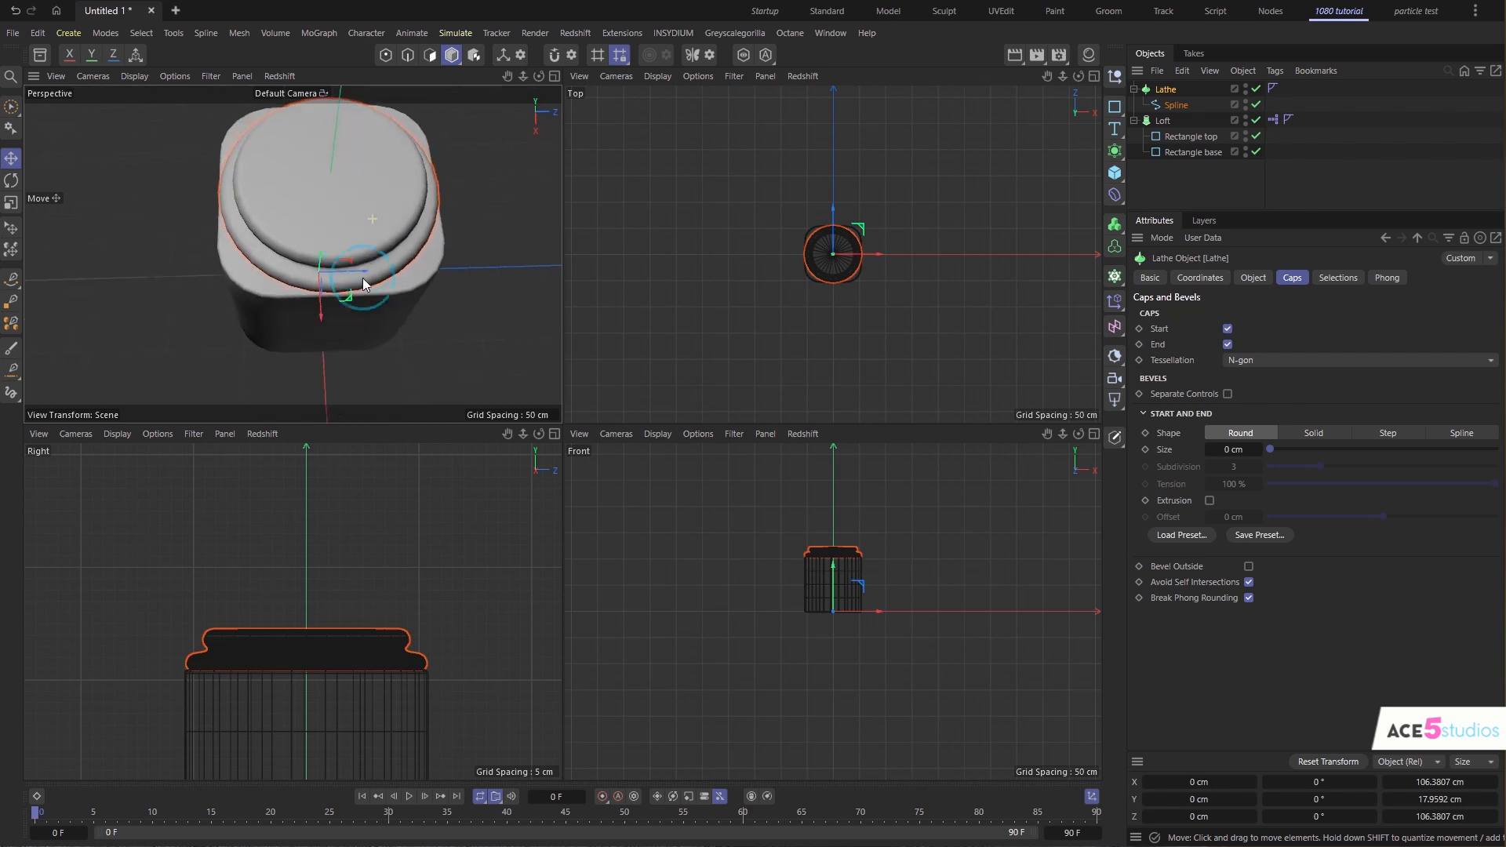
{"action": "scroll", "coordinate": [389, 263], "scroll_direction": "down", "scroll_amount": 2}
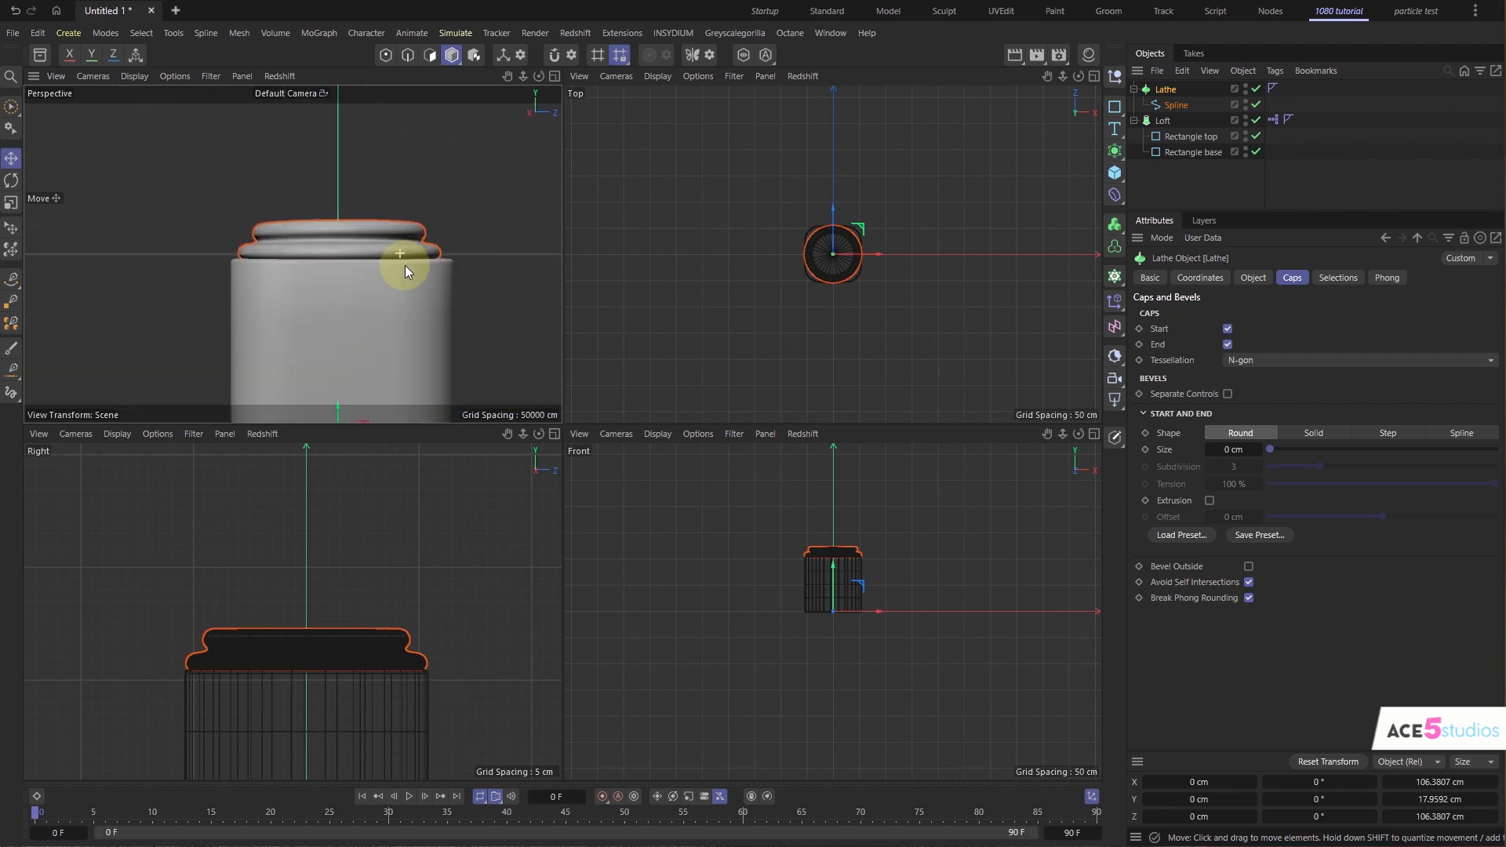
- Select the spline inside the Lathe and switch to editing its points around the lower bulge
{"action": "left_click", "coordinate": [1176, 105]}
{"action": "scroll", "coordinate": [372, 626], "scroll_direction": "up", "scroll_amount": 8}
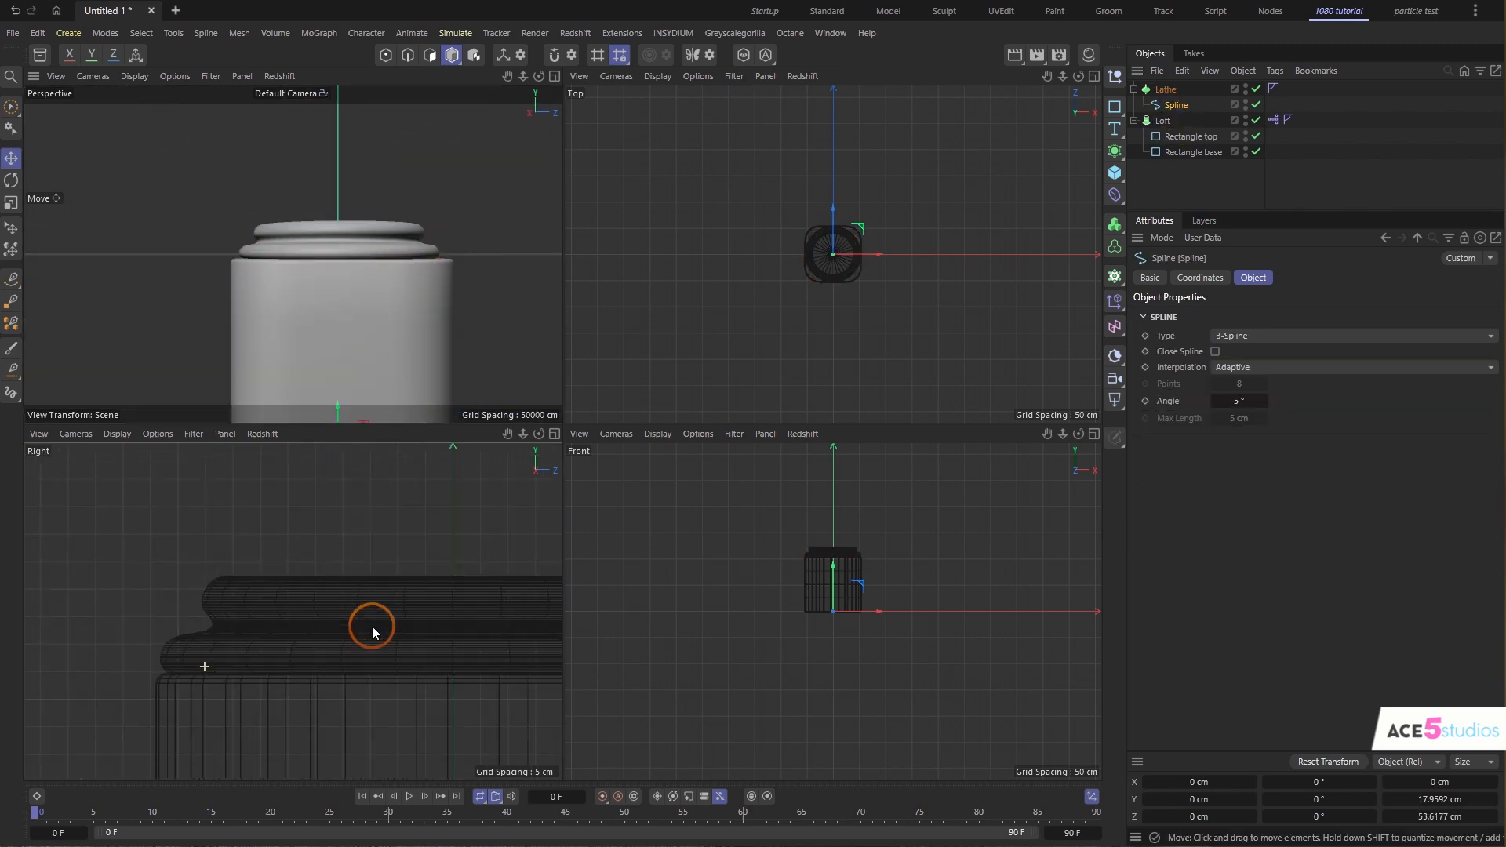
{"action": "left_click", "coordinate": [386, 55]}
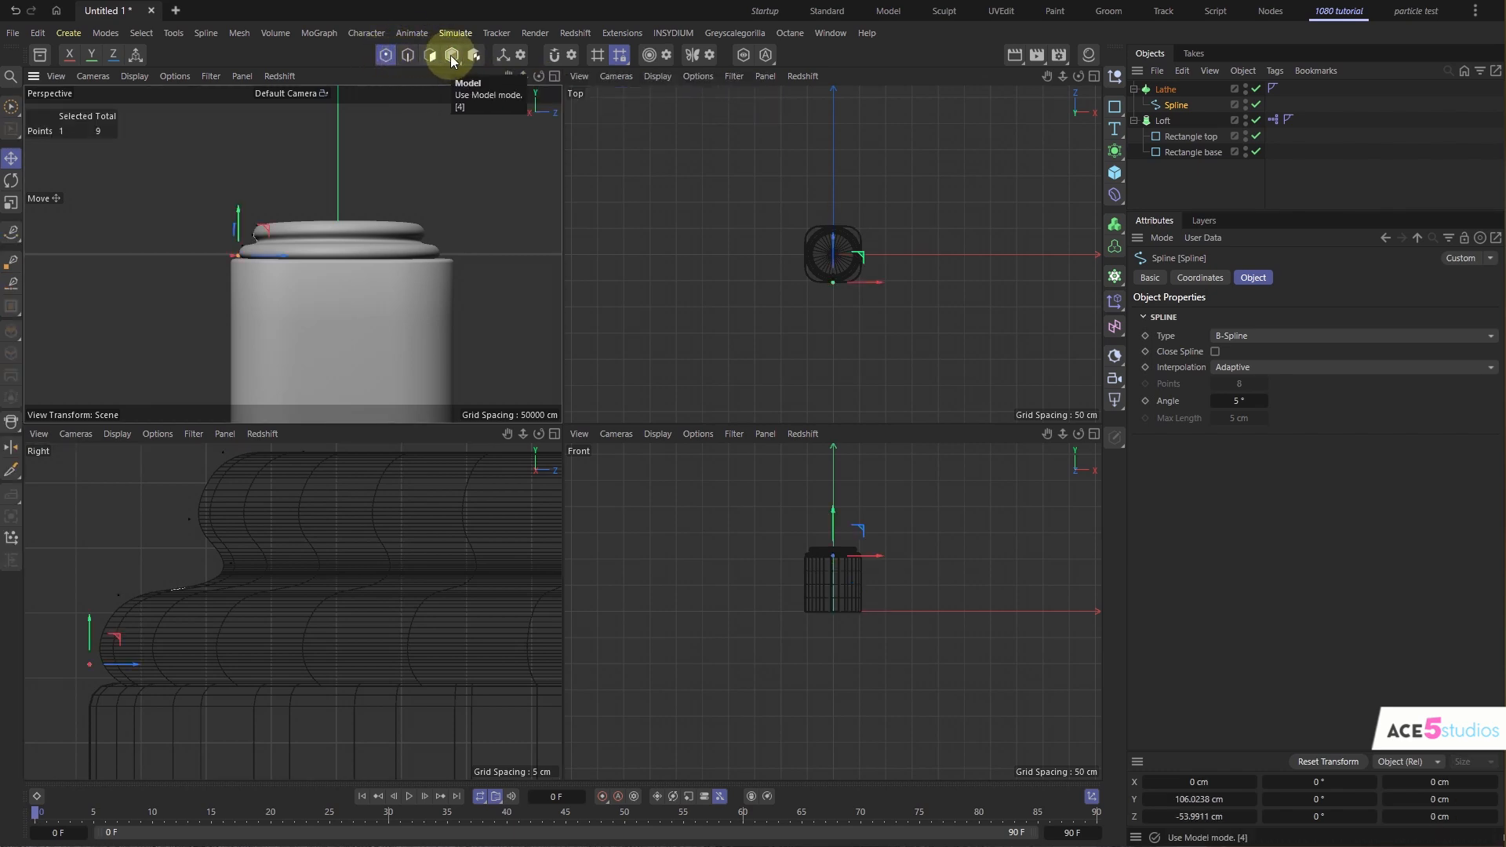
{"action": "left_click_drag", "start_coordinate": [95, 578], "coordinate": [161, 618]}
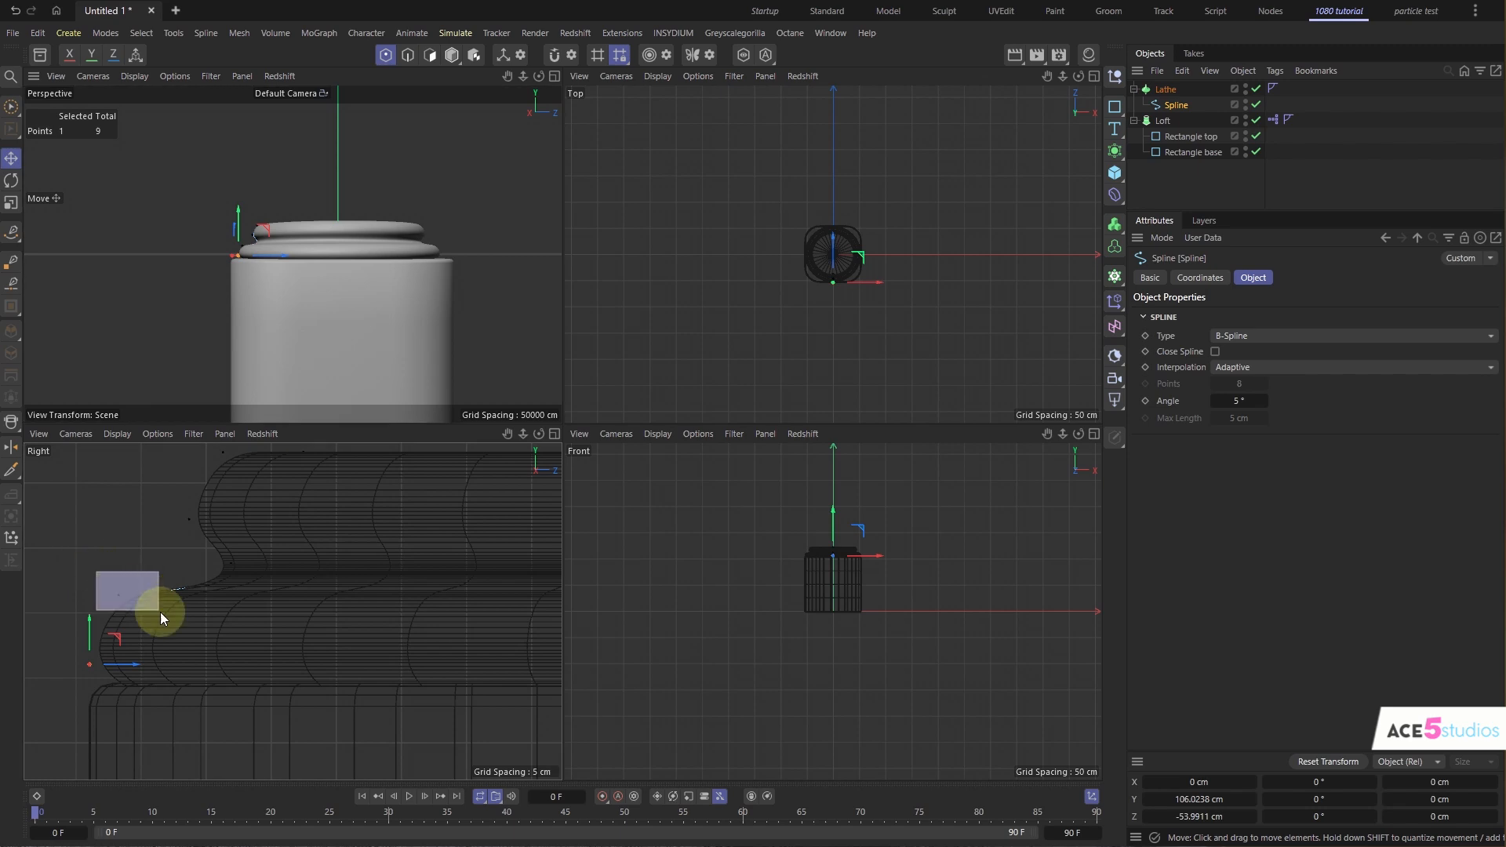
{"action": "scroll", "coordinate": [182, 527], "scroll_direction": "down", "scroll_amount": 2}
- Try to lower the points of the profile's upper section
{"action": "left_click_drag", "start_coordinate": [141, 484], "coordinate": [590, 617]}
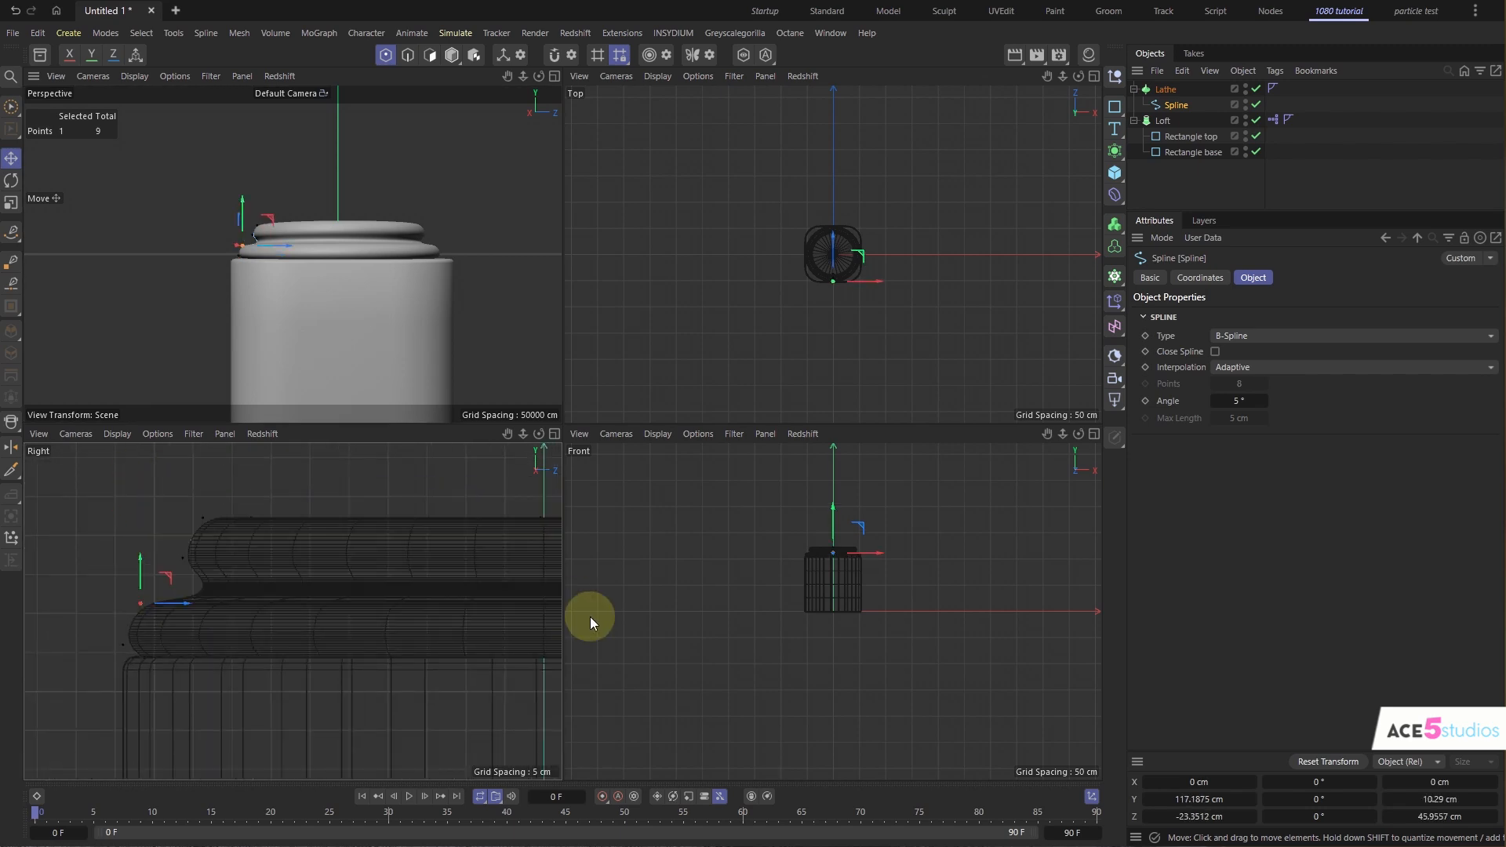
{"action": "key", "text": "e"}
{"action": "left_click_drag", "start_coordinate": [161, 571], "coordinate": [227, 618], "text": "ctrl"}
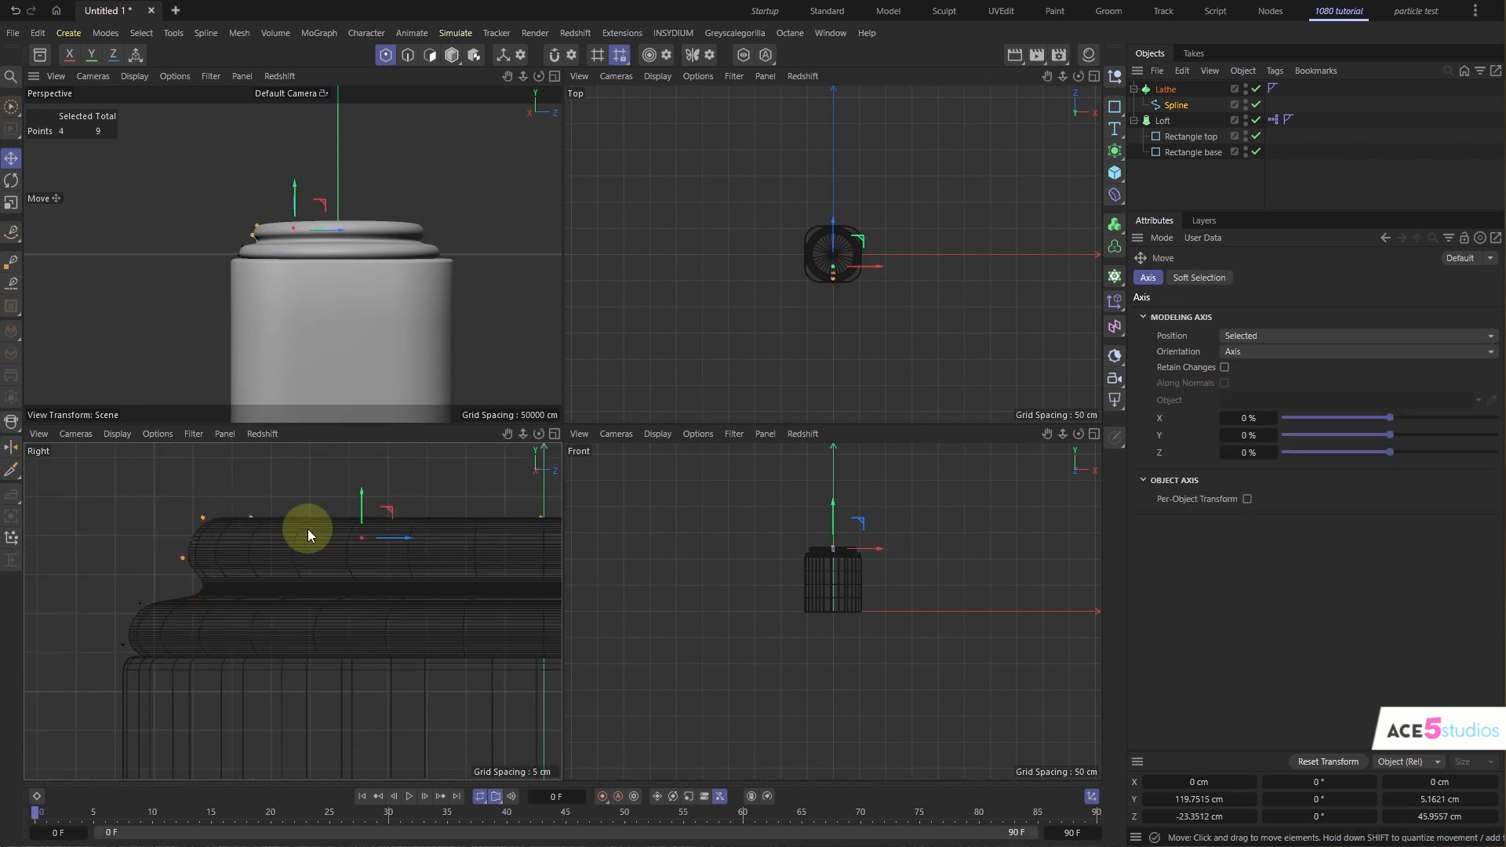
{"action": "left_click_drag", "start_coordinate": [364, 508], "coordinate": [369, 527]}
{"action": "key", "text": "ctrl+z"}
{"action": "key", "text": "ctrl+z"}
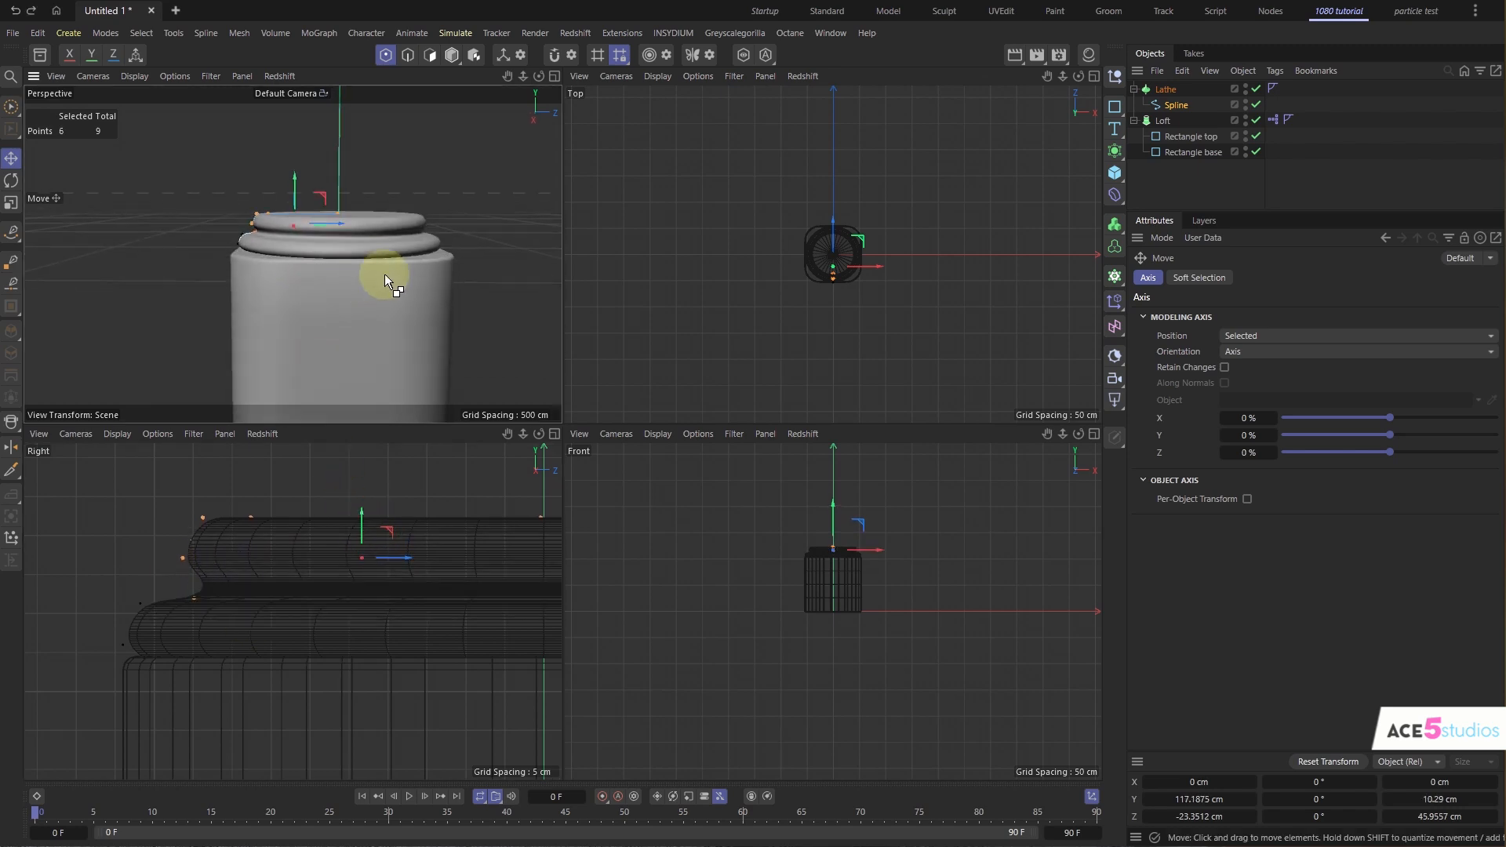
- Insert a point on the profile just above the lower bulge and move it inward and slightly down to sharpen the crease
{"action": "scroll", "coordinate": [200, 580], "scroll_direction": "up", "scroll_amount": 4}
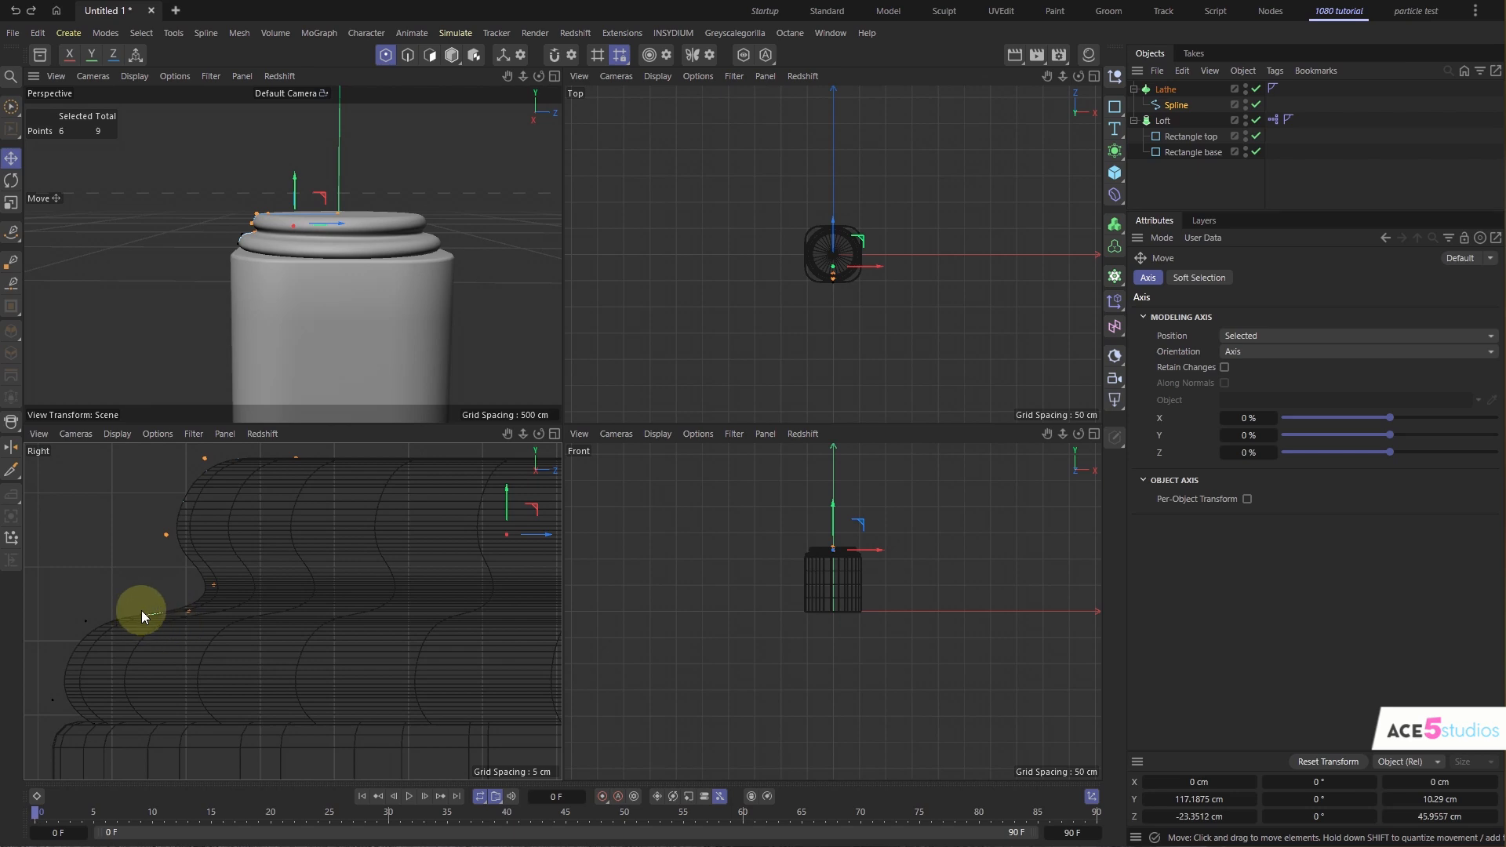
{"action": "left_click", "coordinate": [144, 615], "text": "ctrl"}
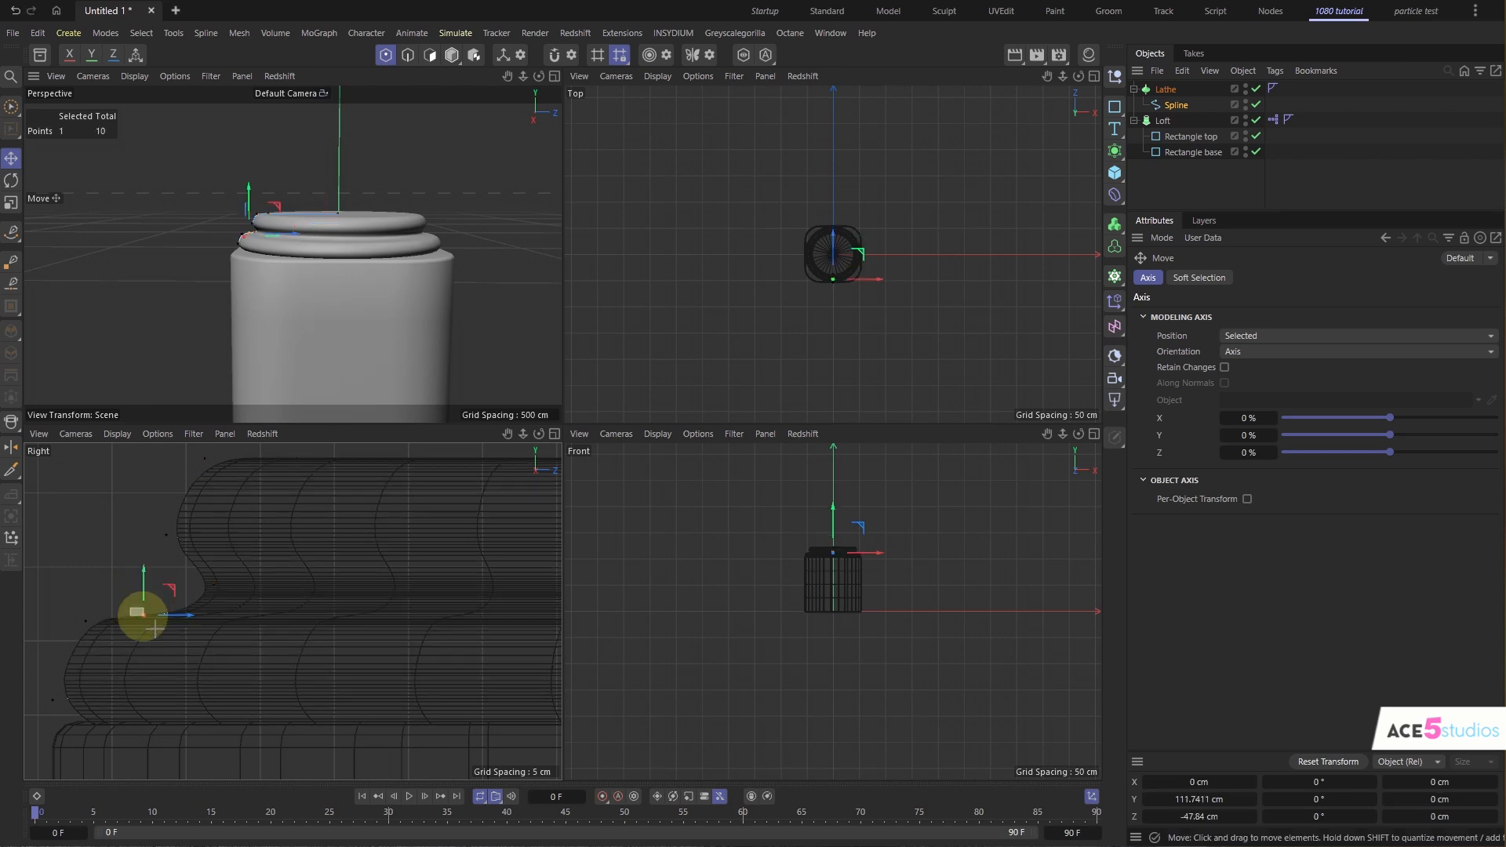
{"action": "left_click_drag", "start_coordinate": [140, 647], "coordinate": [184, 637]}
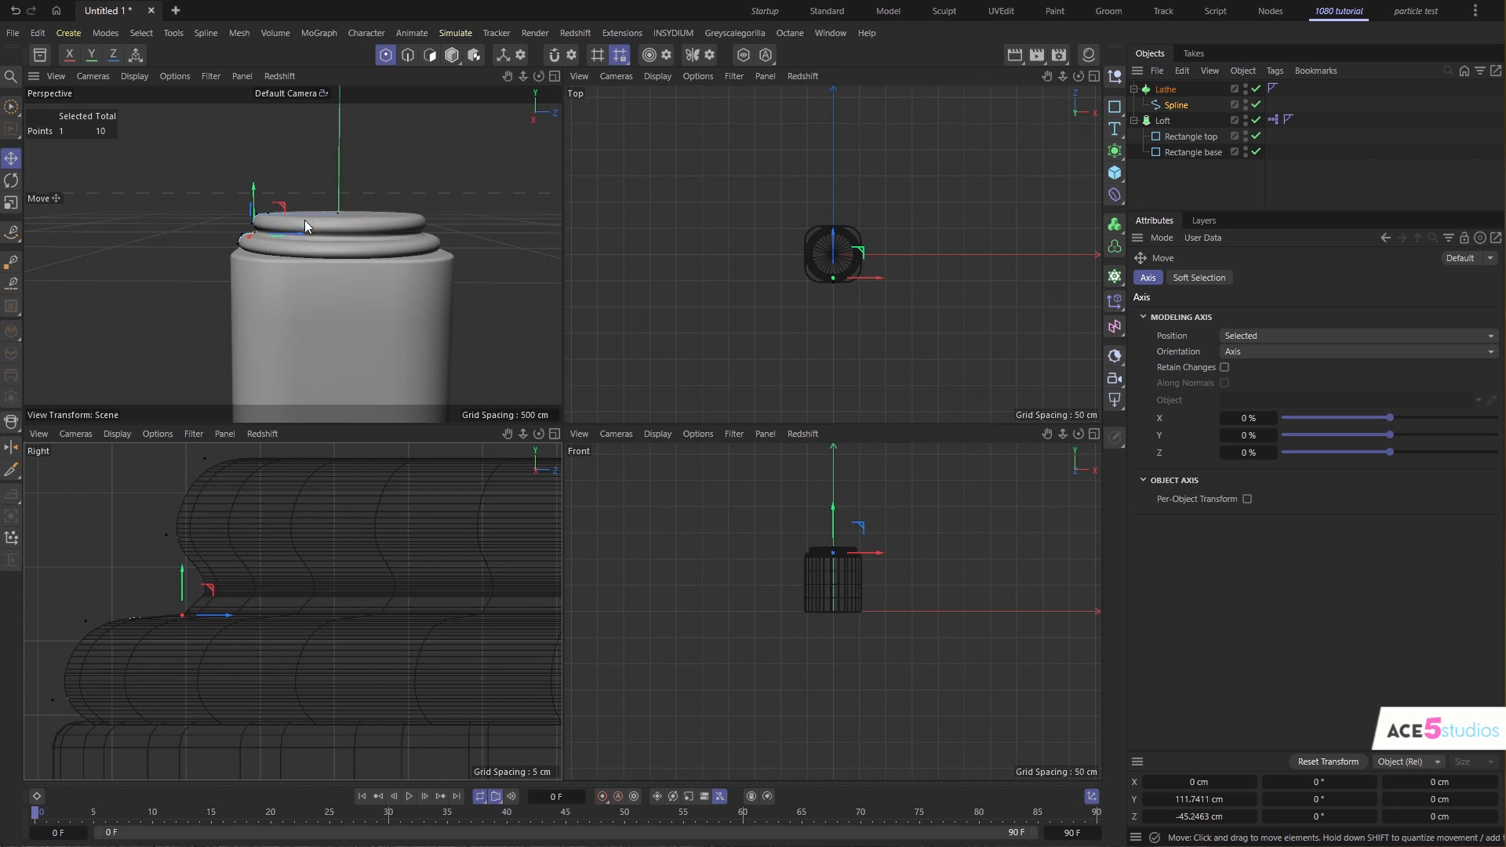
{"action": "scroll", "coordinate": [304, 219], "scroll_direction": "up", "scroll_amount": 5}
{"action": "left_click_drag", "start_coordinate": [198, 301], "coordinate": [174, 275], "text": "alt"}
{"action": "middle_click_drag", "start_coordinate": [188, 284], "coordinate": [213, 304], "text": "alt"}
{"action": "mouse_move", "coordinate": [182, 628]}
{"action": "left_mouse_down"}
{"action": "mouse_move", "coordinate": [164, 627]}
{"action": "mouse_move", "coordinate": [224, 655]}
{"action": "mouse_move", "coordinate": [156, 653]}
{"action": "mouse_move", "coordinate": [204, 641]}
{"action": "left_mouse_up"}
{"action": "right_click_drag", "start_coordinate": [323, 337], "coordinate": [86, 340], "text": "alt"}
{"action": "left_click", "coordinate": [393, 254]}
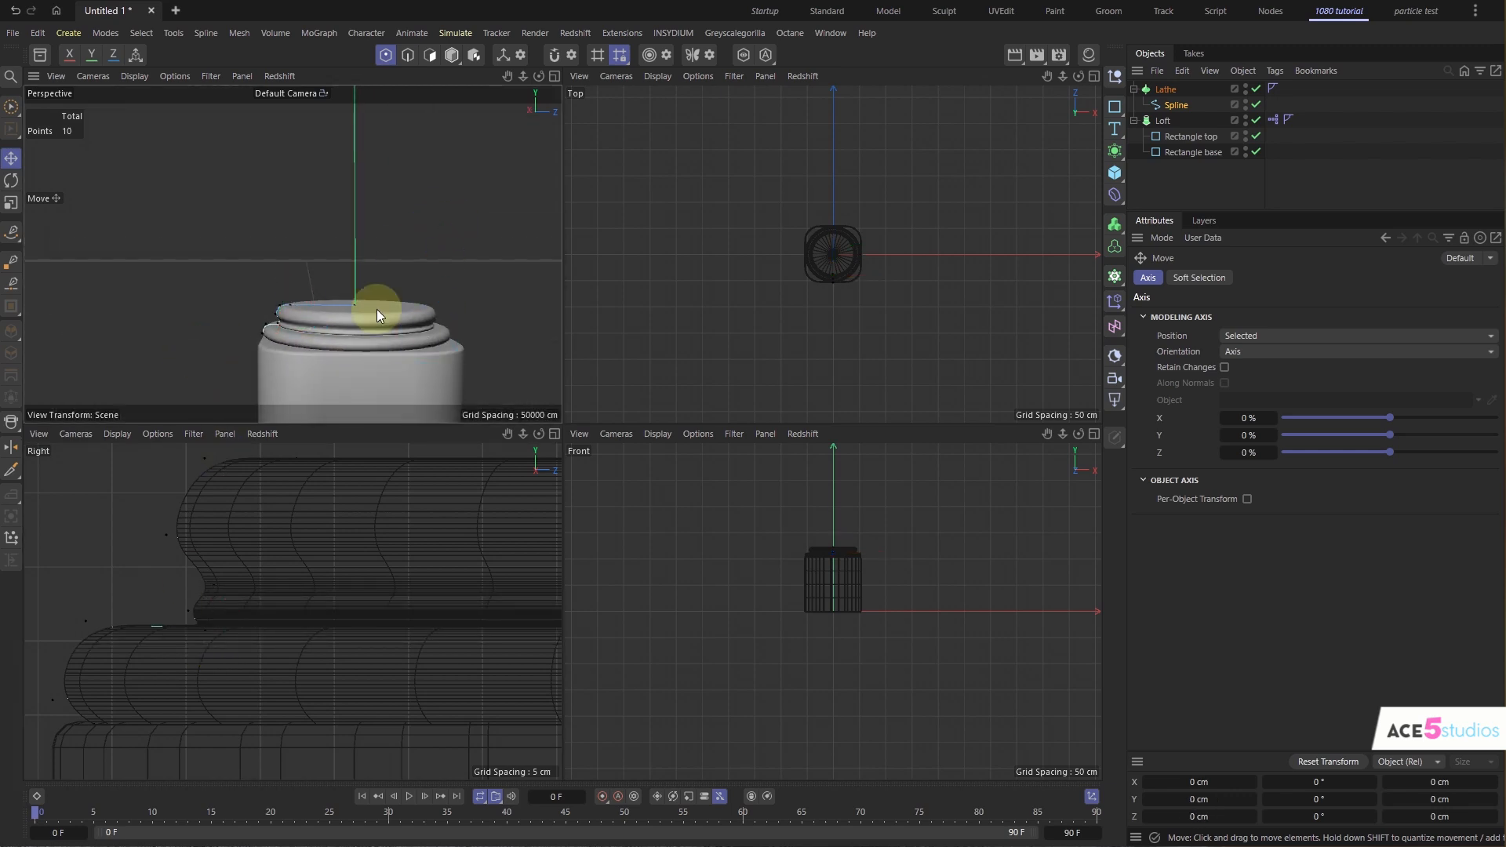
- Leave point editing, deselect everything and examine the pedestal with its lathed moulding from several angles in the enlarged perspective view
{"action": "middle_click_drag", "start_coordinate": [386, 320], "coordinate": [320, 296], "text": "alt"}
{"action": "double_click", "coordinate": [396, 203]}
{"action": "left_click", "coordinate": [396, 203]}
{"action": "left_click_drag", "start_coordinate": [308, 332], "coordinate": [276, 374], "text": "alt"}
{"action": "right_click_drag", "start_coordinate": [345, 369], "coordinate": [303, 374], "text": "alt"}
{"action": "middle_click_drag", "start_coordinate": [303, 373], "coordinate": [288, 309], "text": "alt"}
{"action": "left_click_drag", "start_coordinate": [288, 309], "coordinate": [281, 286], "text": "alt"}
{"action": "right_click_drag", "start_coordinate": [282, 284], "coordinate": [318, 368], "text": "alt"}
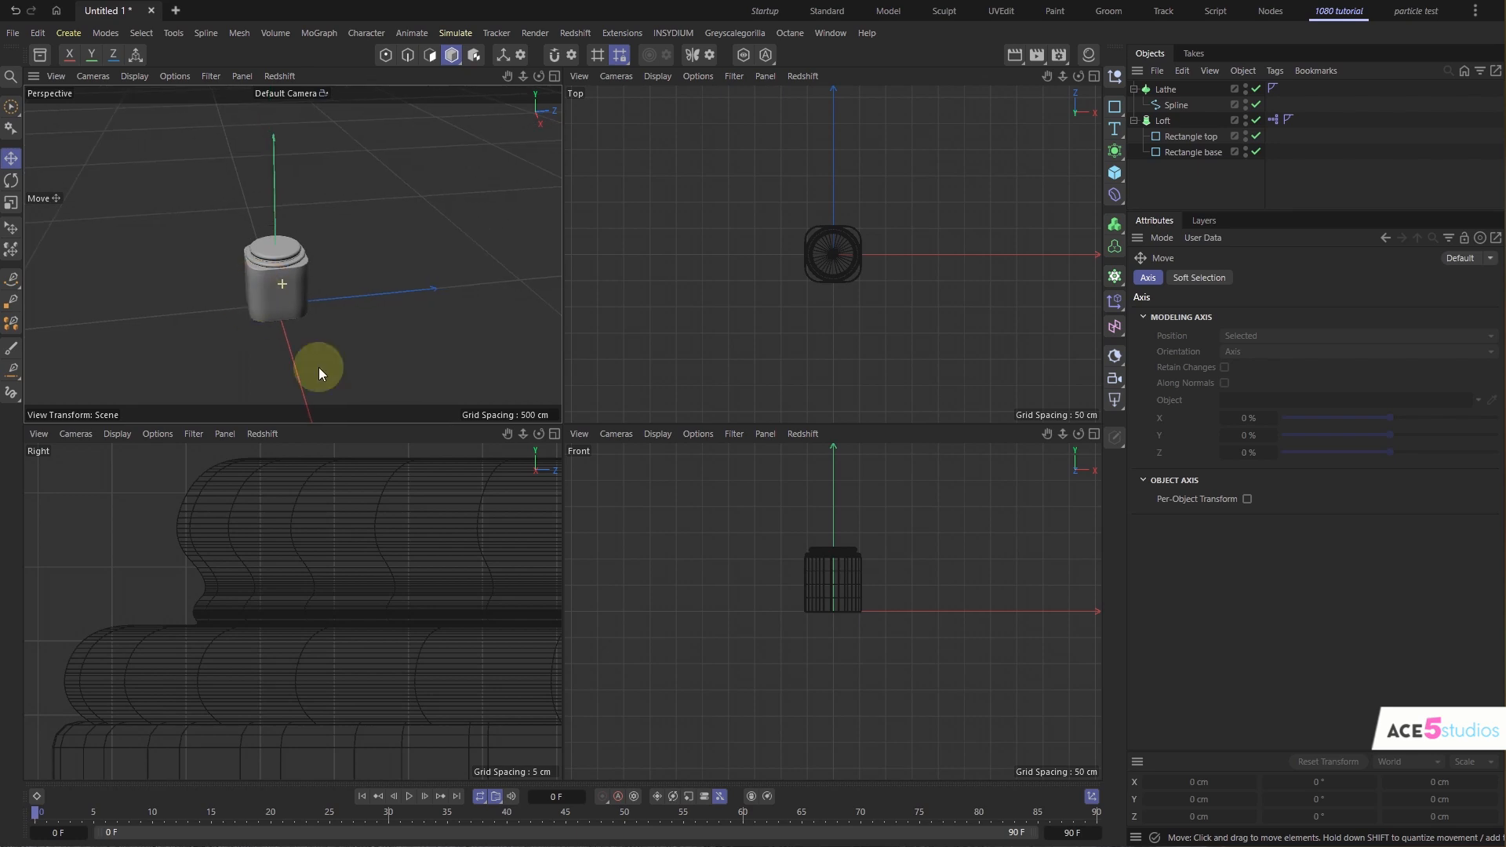
{"action": "right_click_drag", "start_coordinate": [403, 517], "coordinate": [215, 582], "text": "alt"}
{"action": "middle_click", "coordinate": [350, 282]}
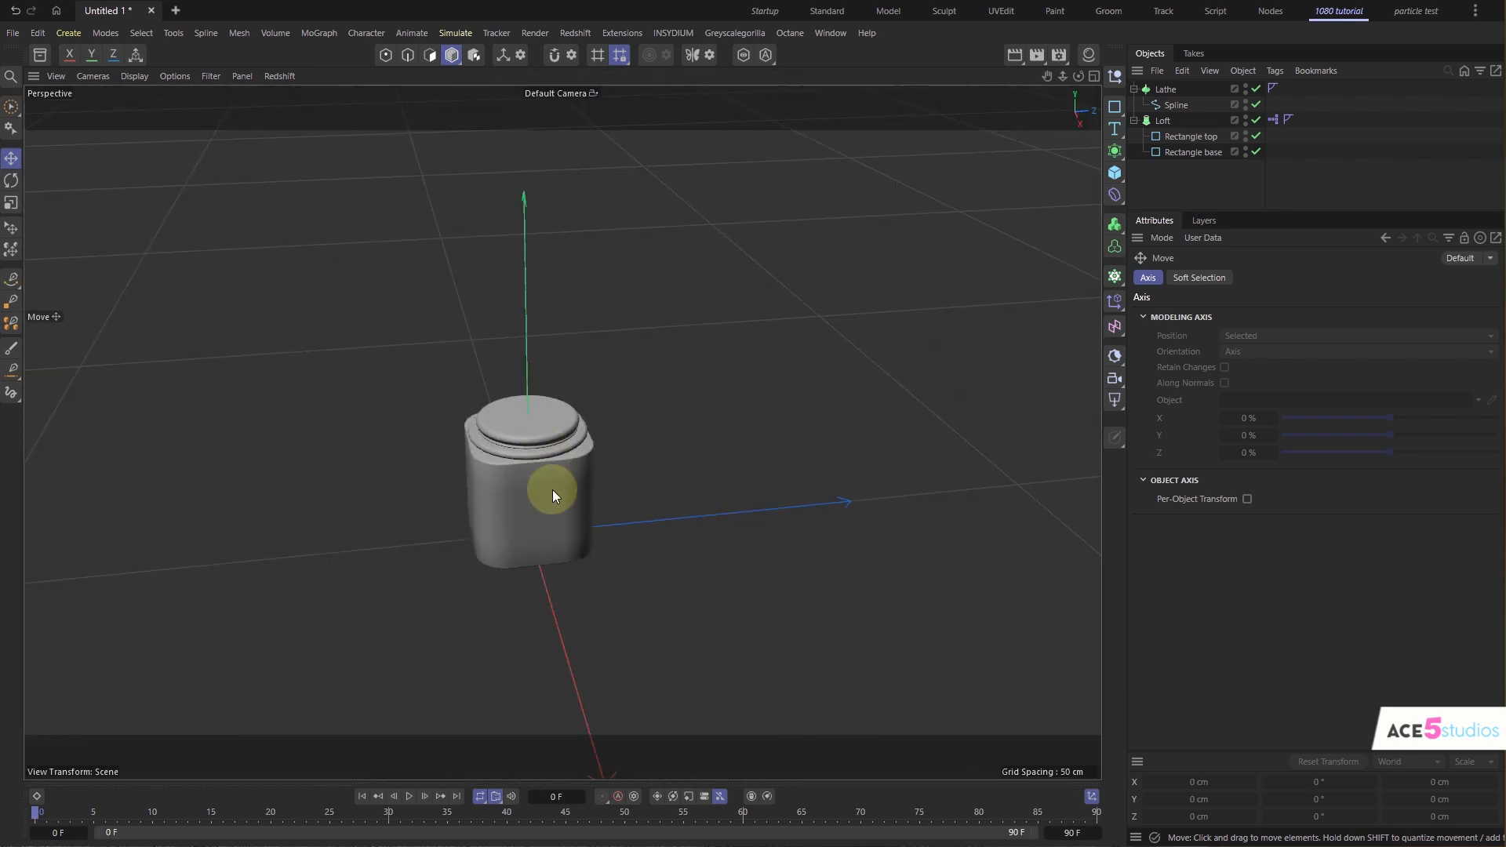
{"action": "left_click_drag", "start_coordinate": [553, 489], "coordinate": [527, 447], "text": "alt"}
{"action": "right_click_drag", "start_coordinate": [527, 448], "coordinate": [532, 483], "text": "alt"}
{"action": "middle_click_drag", "start_coordinate": [532, 484], "coordinate": [502, 526], "text": "alt"}
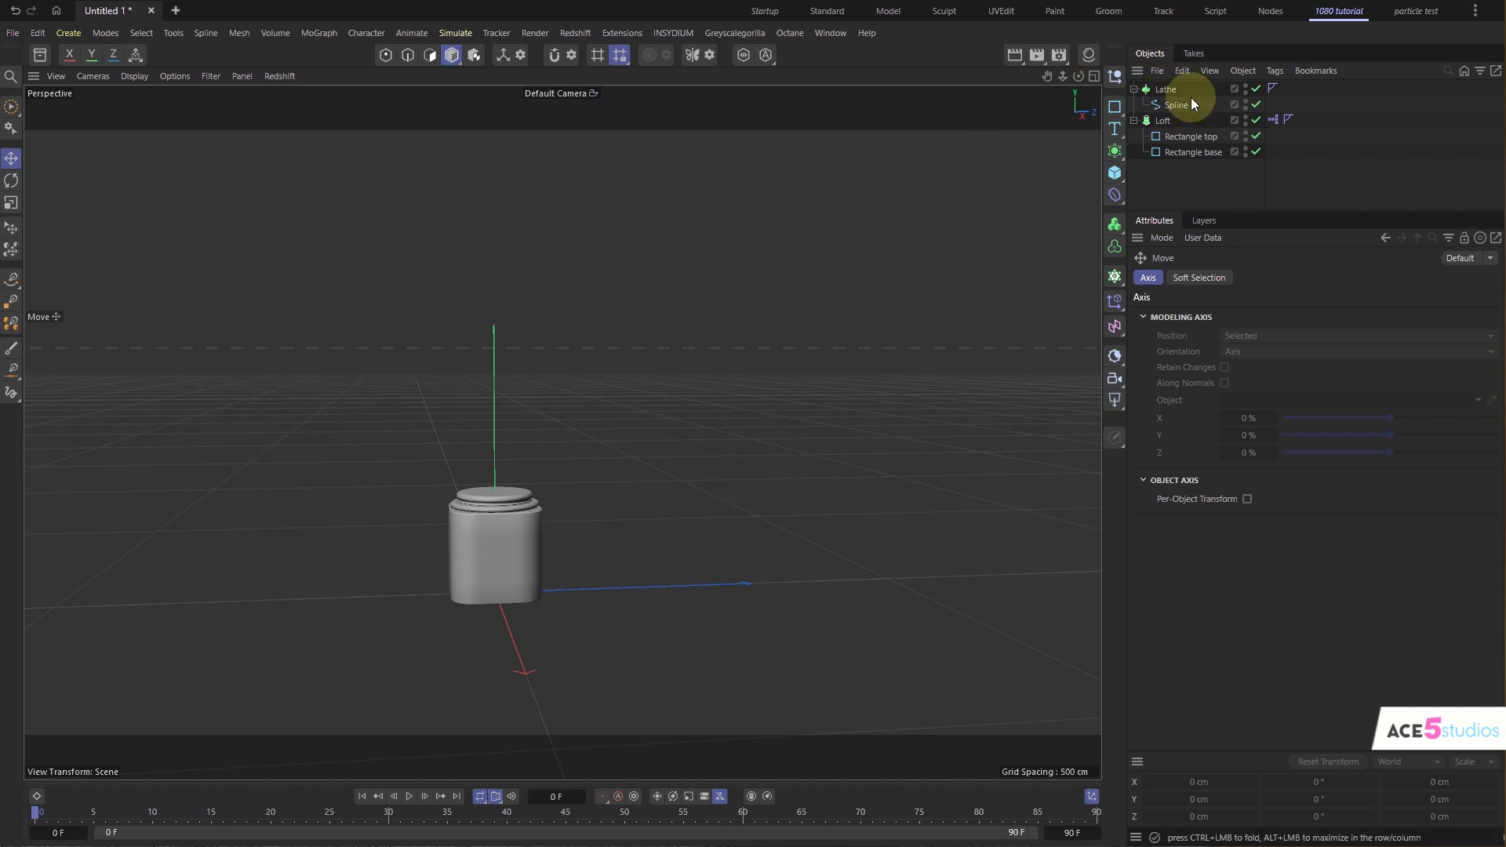
- Rename the Loft object as pedestal
{"action": "left_click", "coordinate": [1158, 121]}
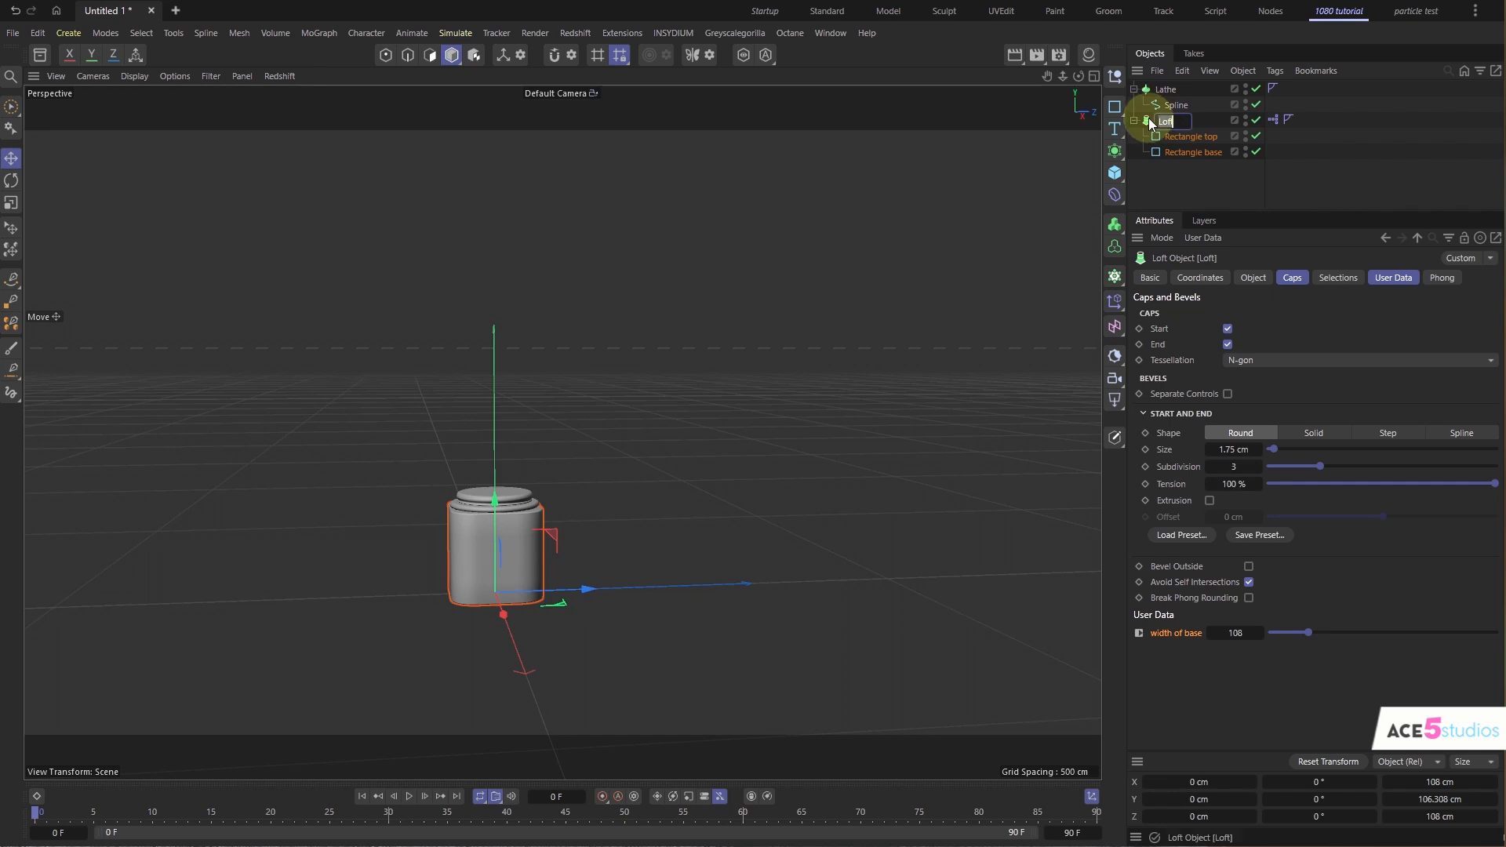
{"action": "left_click", "coordinate": [1159, 122], "text": "ctrl"}
{"action": "double_click", "coordinate": [1161, 122]}
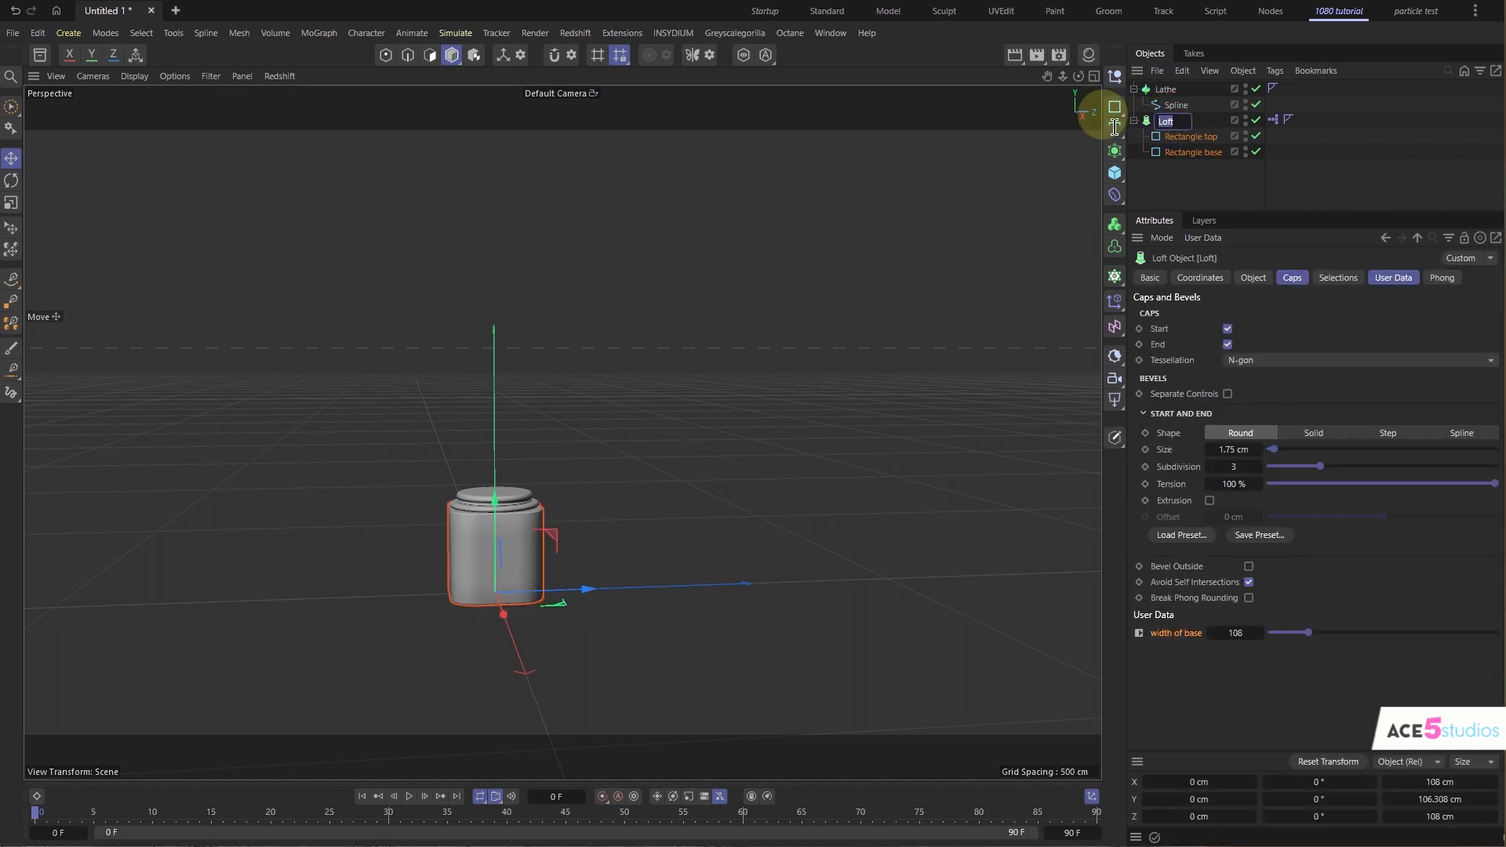
{"action": "type", "text": "pedestal"}
{"action": "key", "text": "Return"}
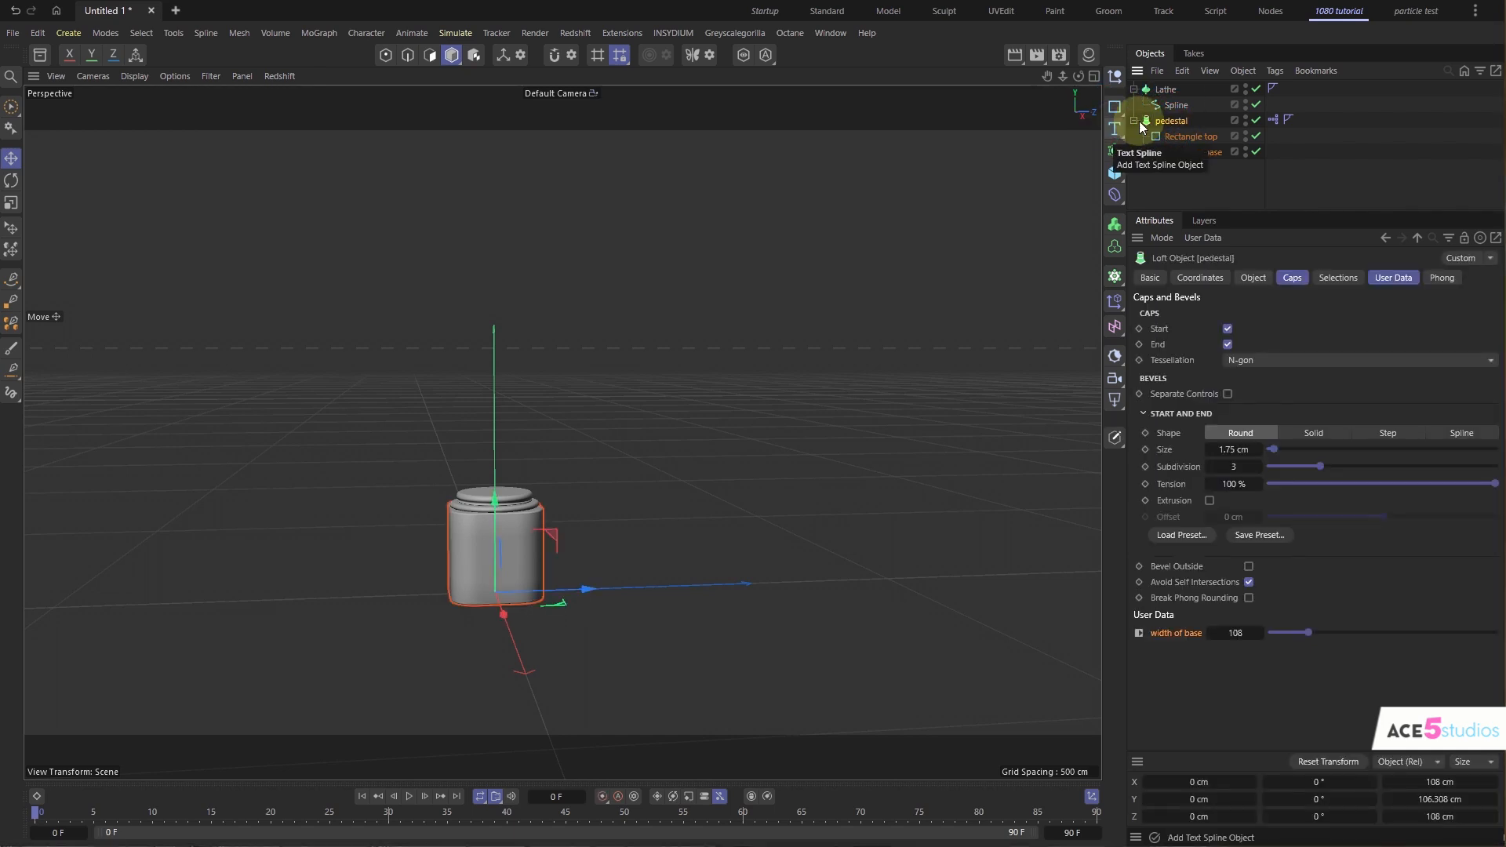
- Rename the Lathe object as base and clear the object selection
{"action": "double_click", "coordinate": [1168, 88]}
{"action": "type", "text": "bas"}
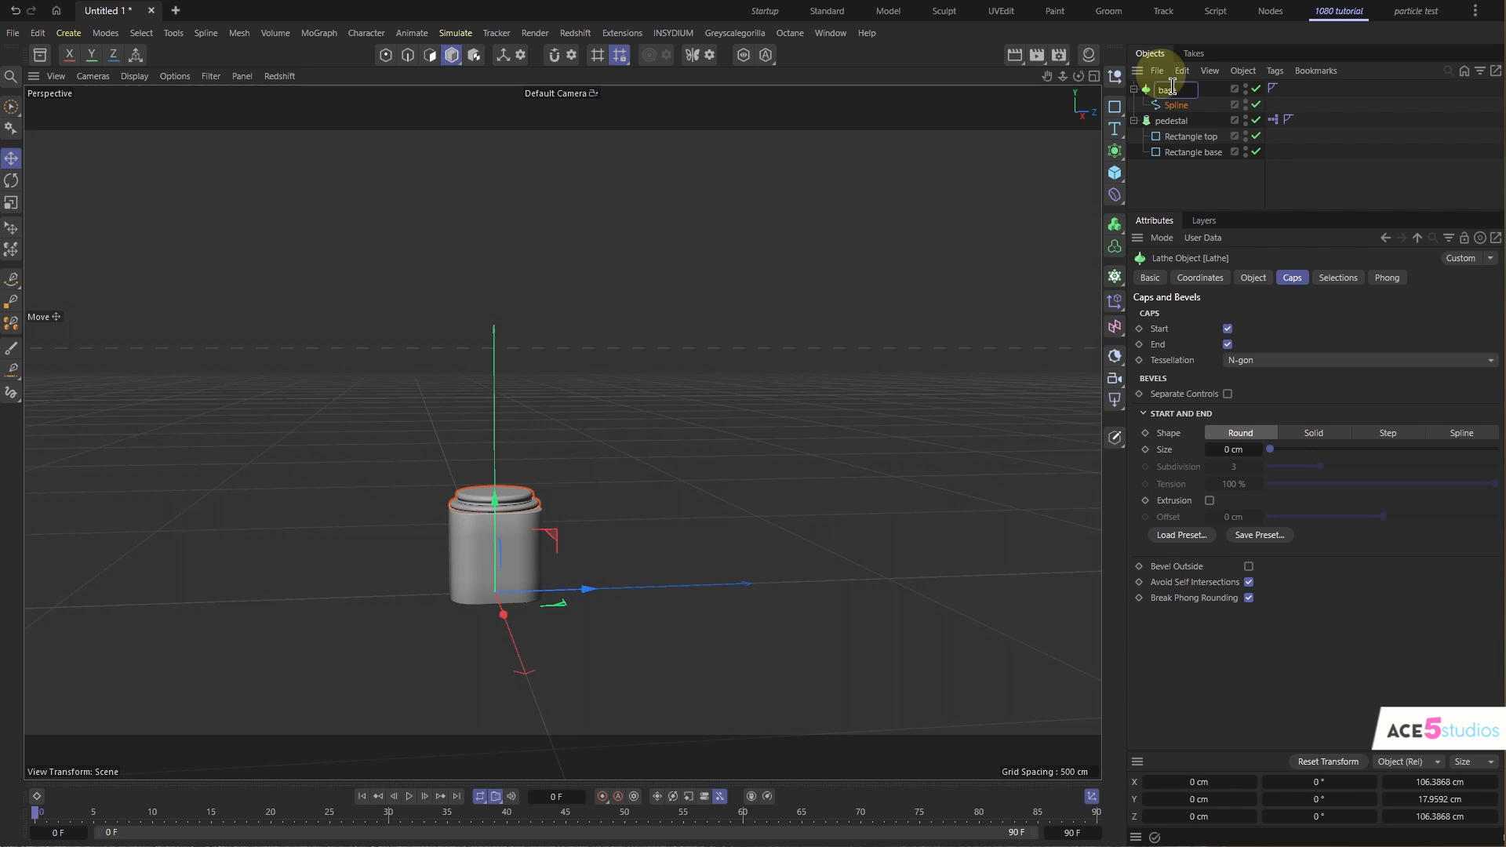
{"action": "type", "text": "e"}
{"action": "key", "text": "Return"}
{"action": "left_click", "coordinate": [1165, 121]}
{"action": "left_click", "coordinate": [1183, 174]}
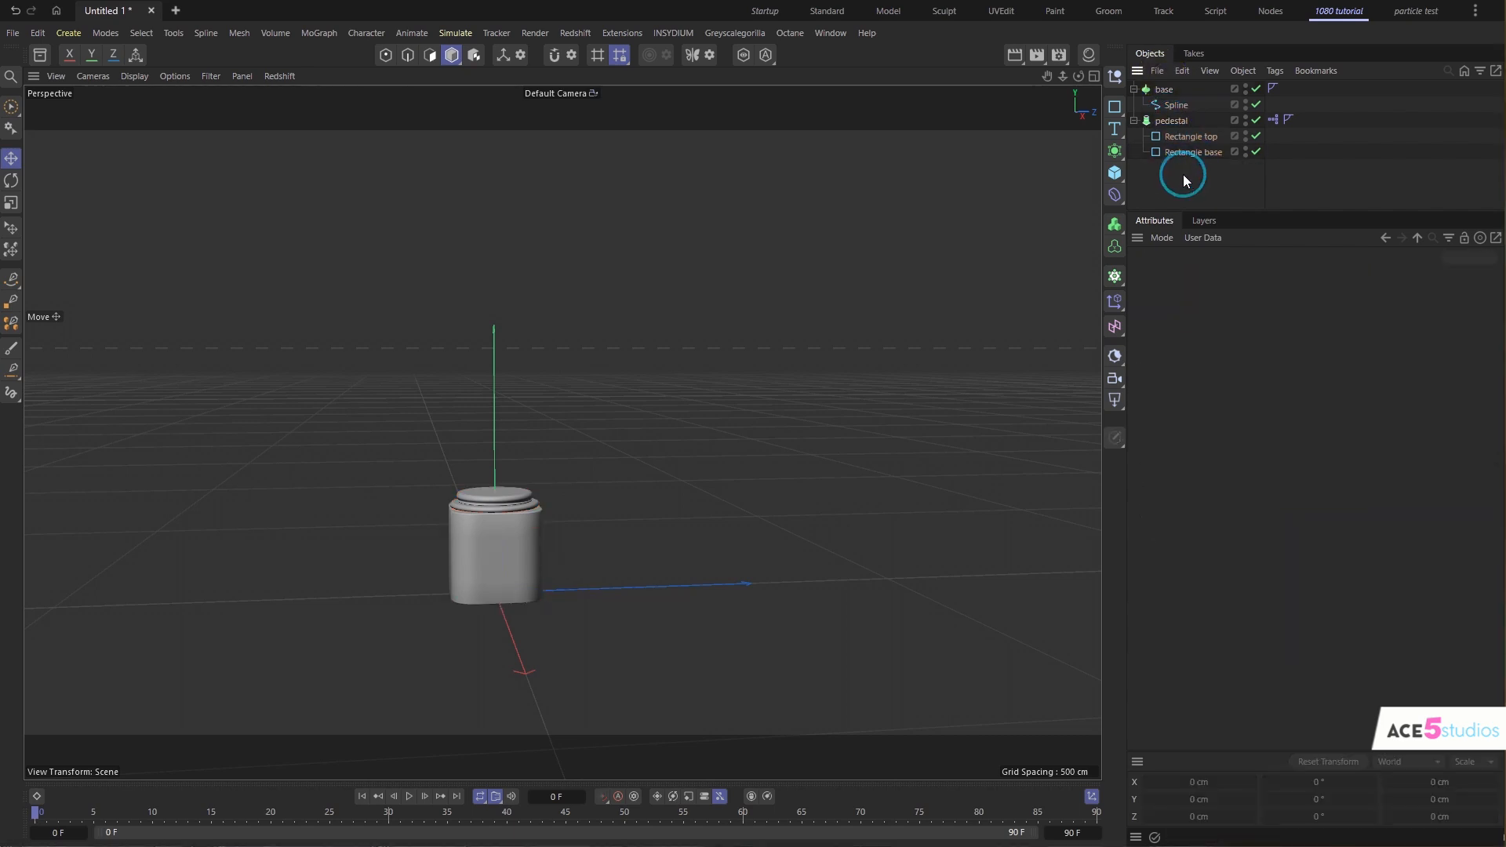
- Add an n-Side spline, set its plane to XZ and raise it along the vertical axis above the base
{"action": "left_click", "coordinate": [1117, 115]}
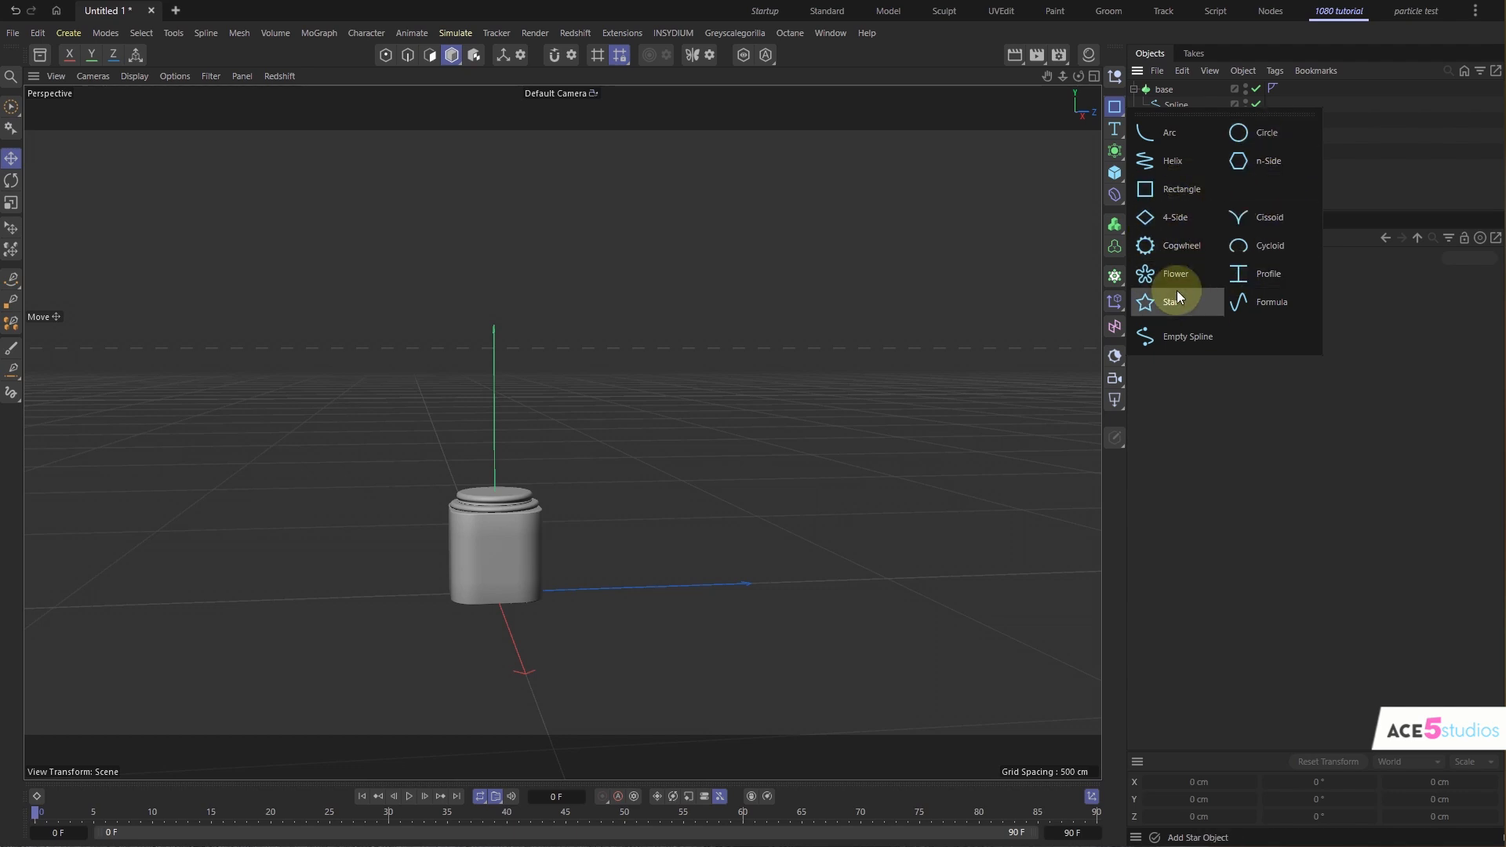
{"action": "left_click", "coordinate": [1259, 162]}
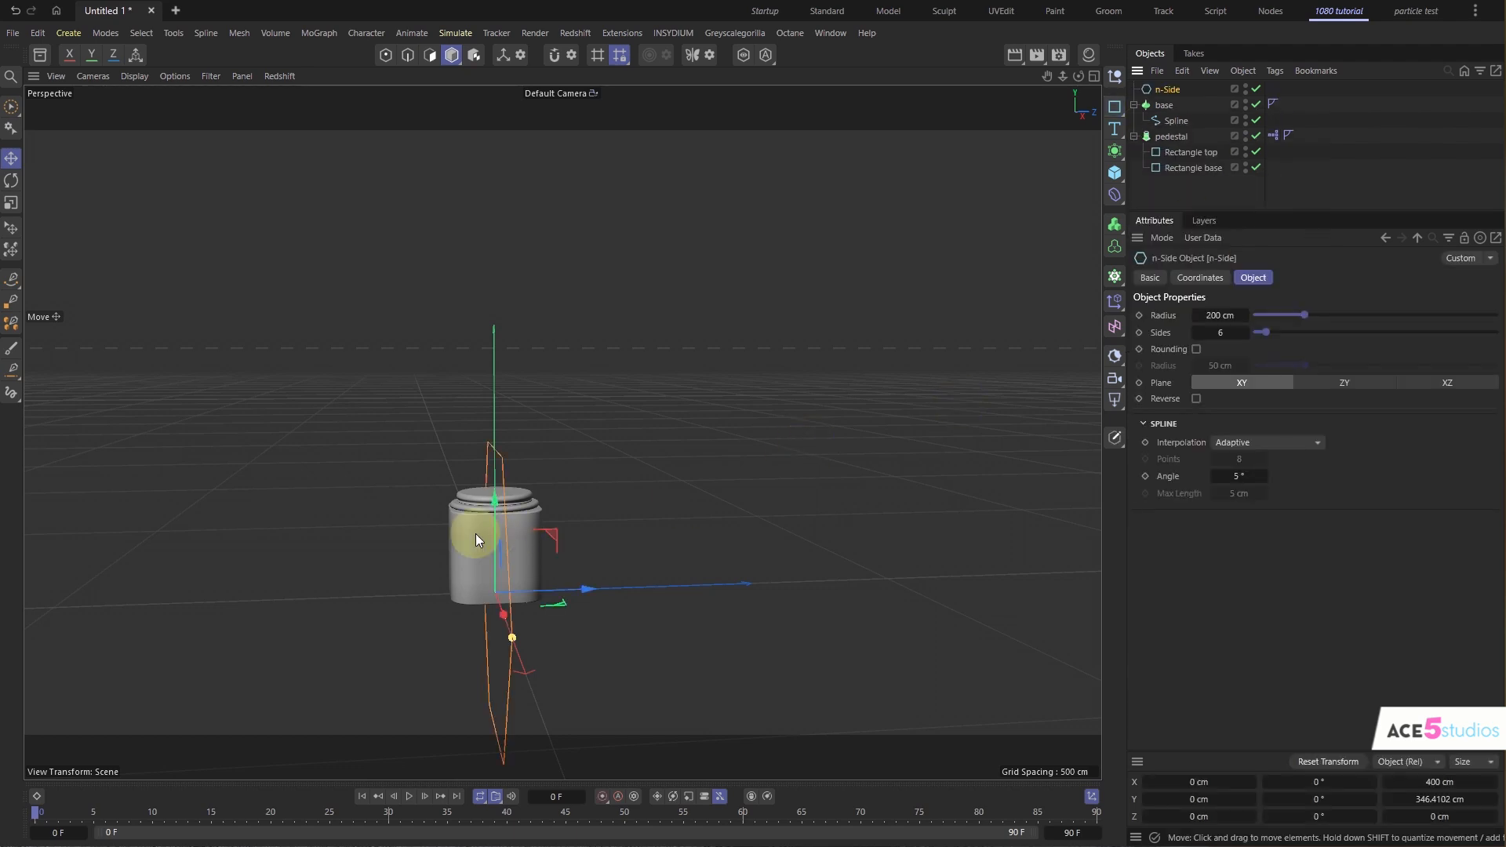
{"action": "left_click", "coordinate": [1418, 383]}
{"action": "left_click_drag", "start_coordinate": [493, 554], "coordinate": [494, 397]}
- Scale the n-Side spline down to about 70 cm wide so that it fits within the top of the base
{"action": "key", "text": "t"}
{"action": "left_click_drag", "start_coordinate": [599, 480], "coordinate": [303, 561]}
{"action": "left_click_drag", "start_coordinate": [561, 432], "coordinate": [631, 421], "text": "alt"}
{"action": "key", "text": "e"}
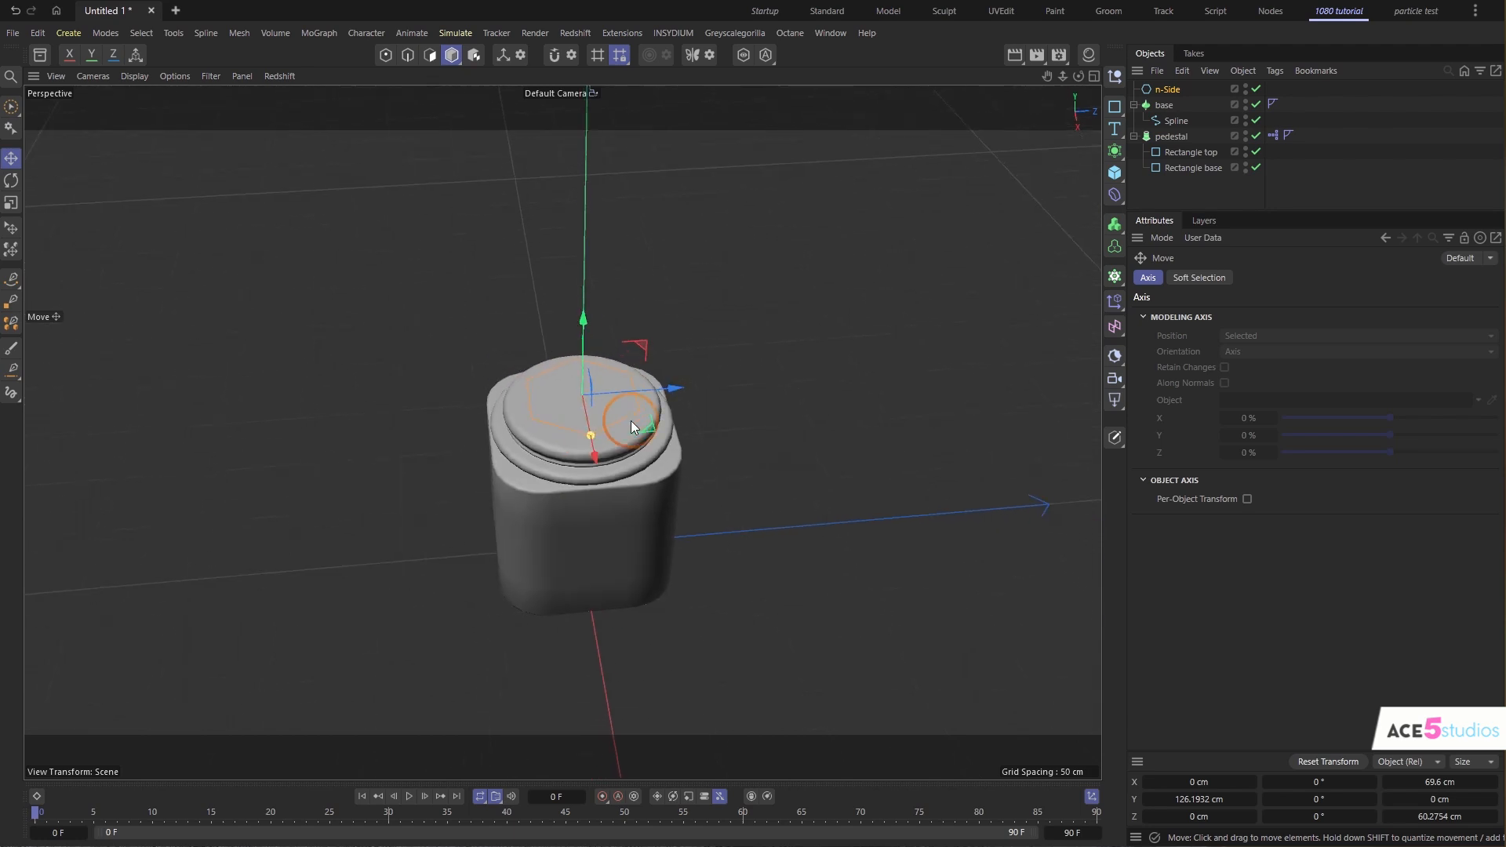
- Duplicate the n-Side spline and raise the copy along the vertical axis to about 431 cm
{"action": "middle_click_drag", "start_coordinate": [631, 420], "coordinate": [552, 549], "text": "alt"}
{"action": "left_click_drag", "start_coordinate": [552, 549], "coordinate": [463, 558], "text": "alt"}
{"action": "left_click_drag", "start_coordinate": [522, 436], "coordinate": [514, 110], "text": "ctrl"}
{"action": "left_click_drag", "start_coordinate": [522, 251], "coordinate": [529, 446], "text": "alt"}
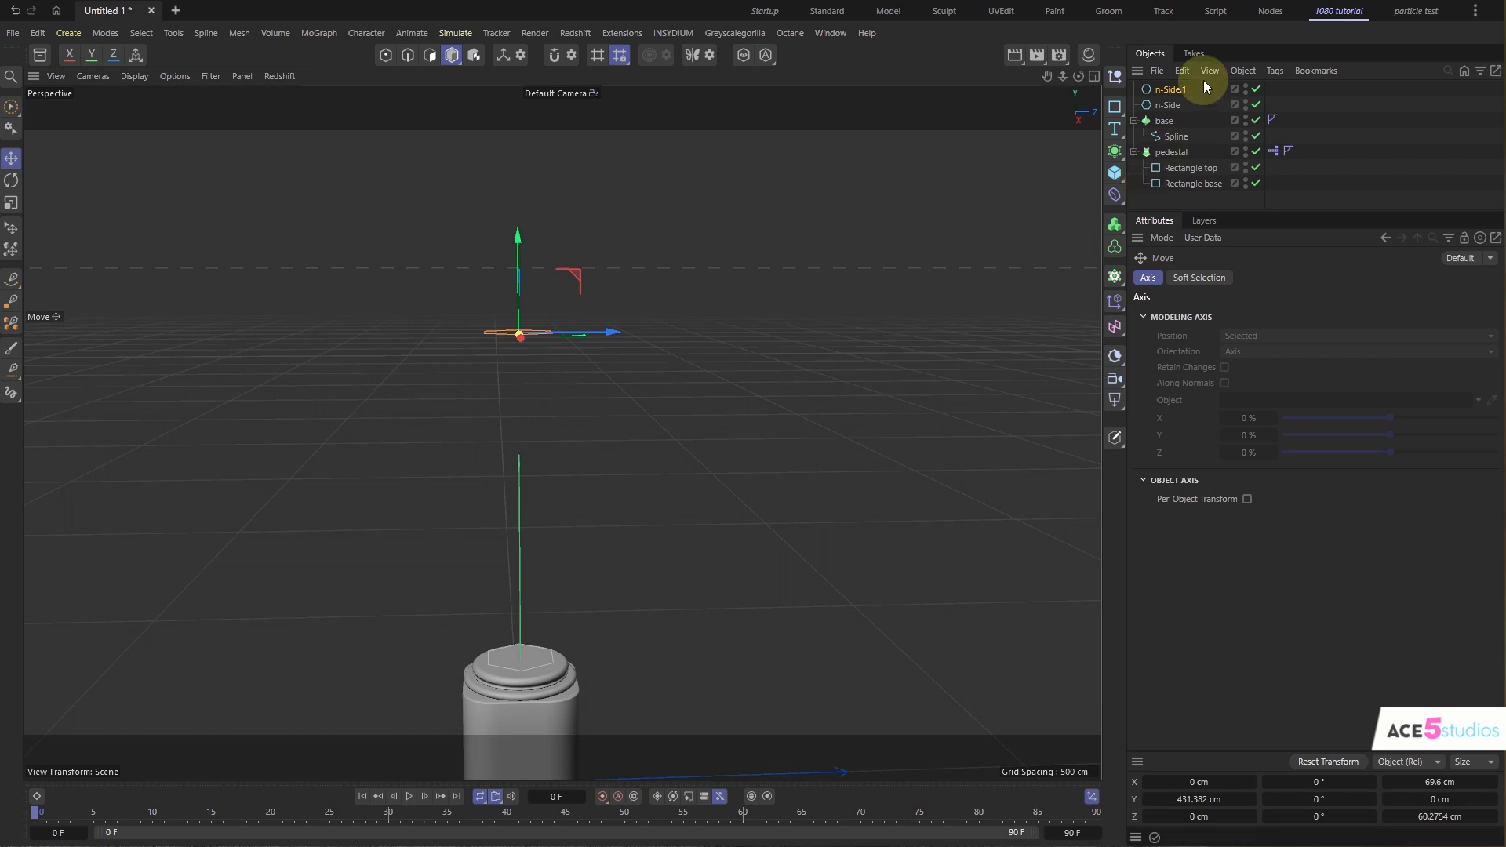
- Add a Loft as parent of the n-Side spline and place the upper copy inside it below the first spline
{"action": "left_click", "coordinate": [1169, 166]}
{"action": "left_click", "coordinate": [1169, 151]}
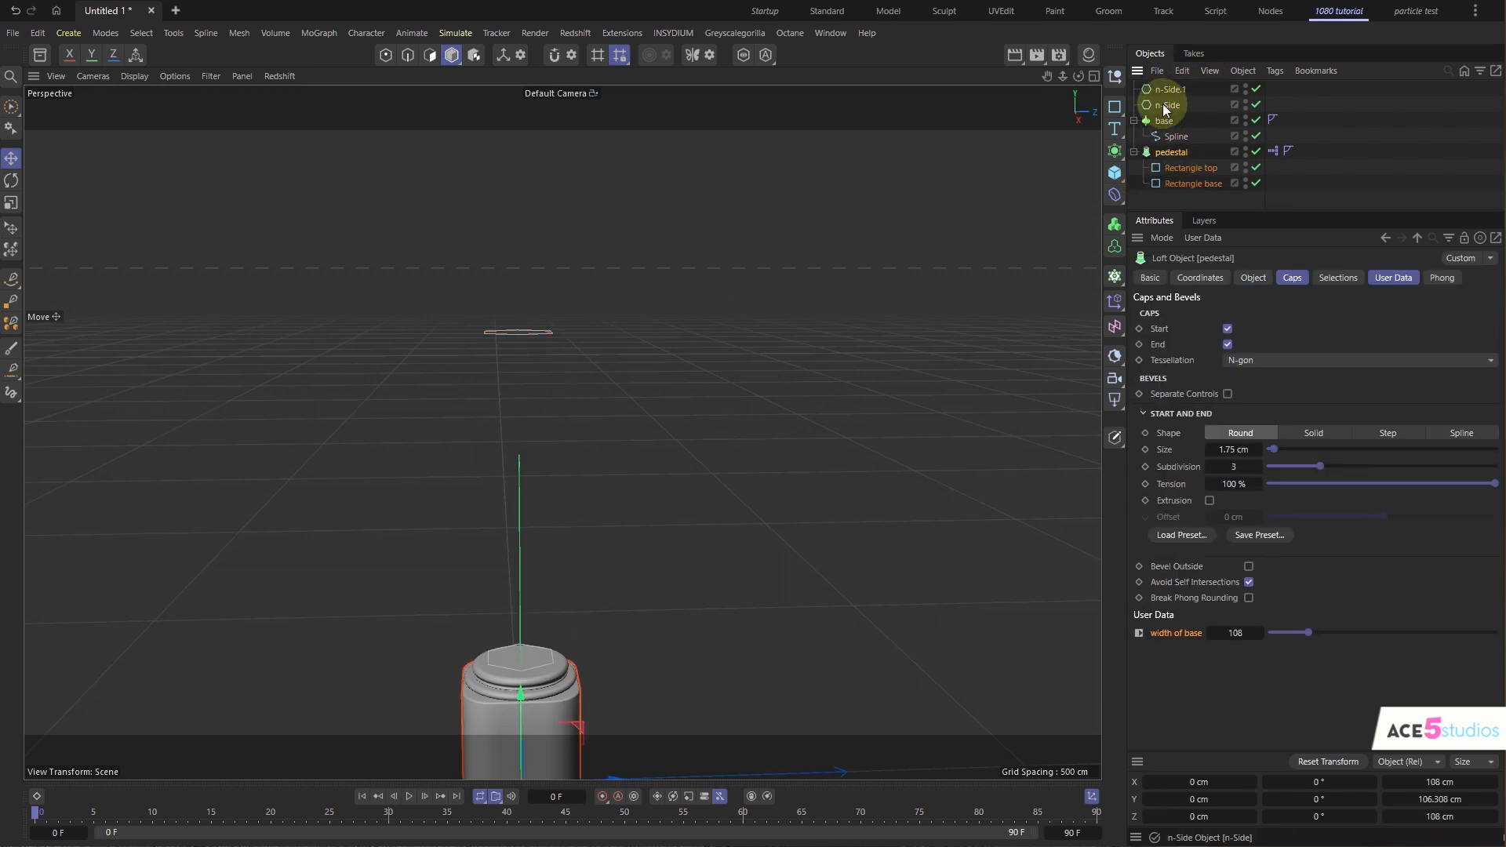
{"action": "left_click", "coordinate": [1165, 107]}
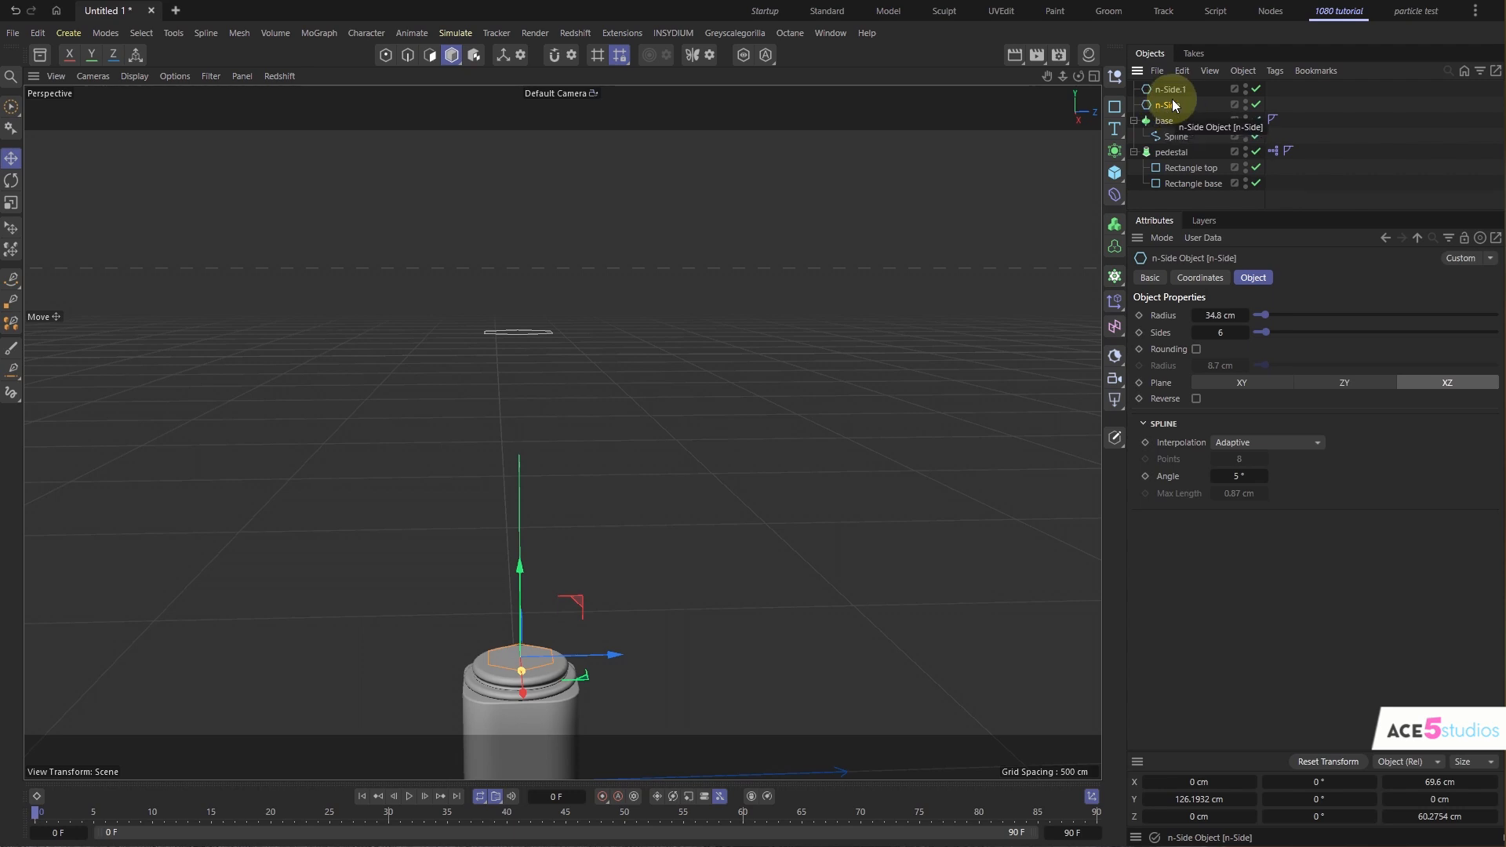
{"action": "left_click", "coordinate": [1115, 151]}
{"action": "left_click", "coordinate": [1186, 239], "text": "alt"}
{"action": "left_click_drag", "start_coordinate": [1171, 89], "coordinate": [1182, 126]}
{"action": "left_click_drag", "start_coordinate": [555, 510], "coordinate": [536, 626], "text": "alt"}
{"action": "right_click_drag", "start_coordinate": [561, 608], "coordinate": [559, 571], "text": "alt"}
{"action": "left_click_drag", "start_coordinate": [560, 571], "coordinate": [564, 518], "text": "alt"}
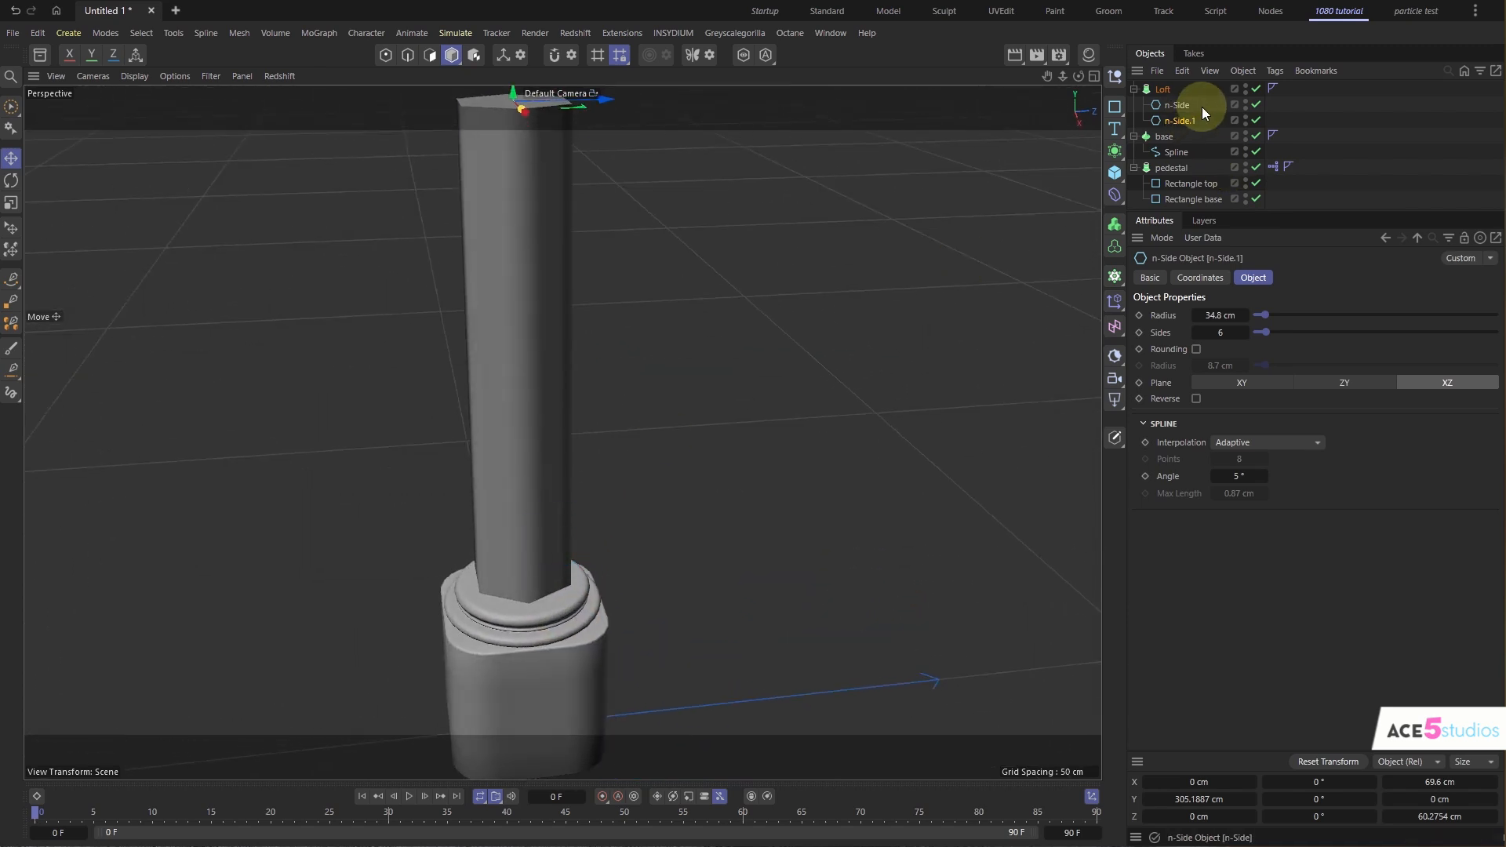
- Set both n-Side splines to a 43.8 cm radius and 29 sides, and display the scene with Gouraud Shading (Lines)
{"action": "left_click_drag", "start_coordinate": [1169, 118], "coordinate": [1171, 122]}
{"action": "mouse_move", "coordinate": [1219, 314]}
{"action": "left_mouse_down"}
{"action": "mouse_move", "coordinate": [1243, 315]}
{"action": "mouse_move", "coordinate": [1232, 332]}
{"action": "left_mouse_up"}
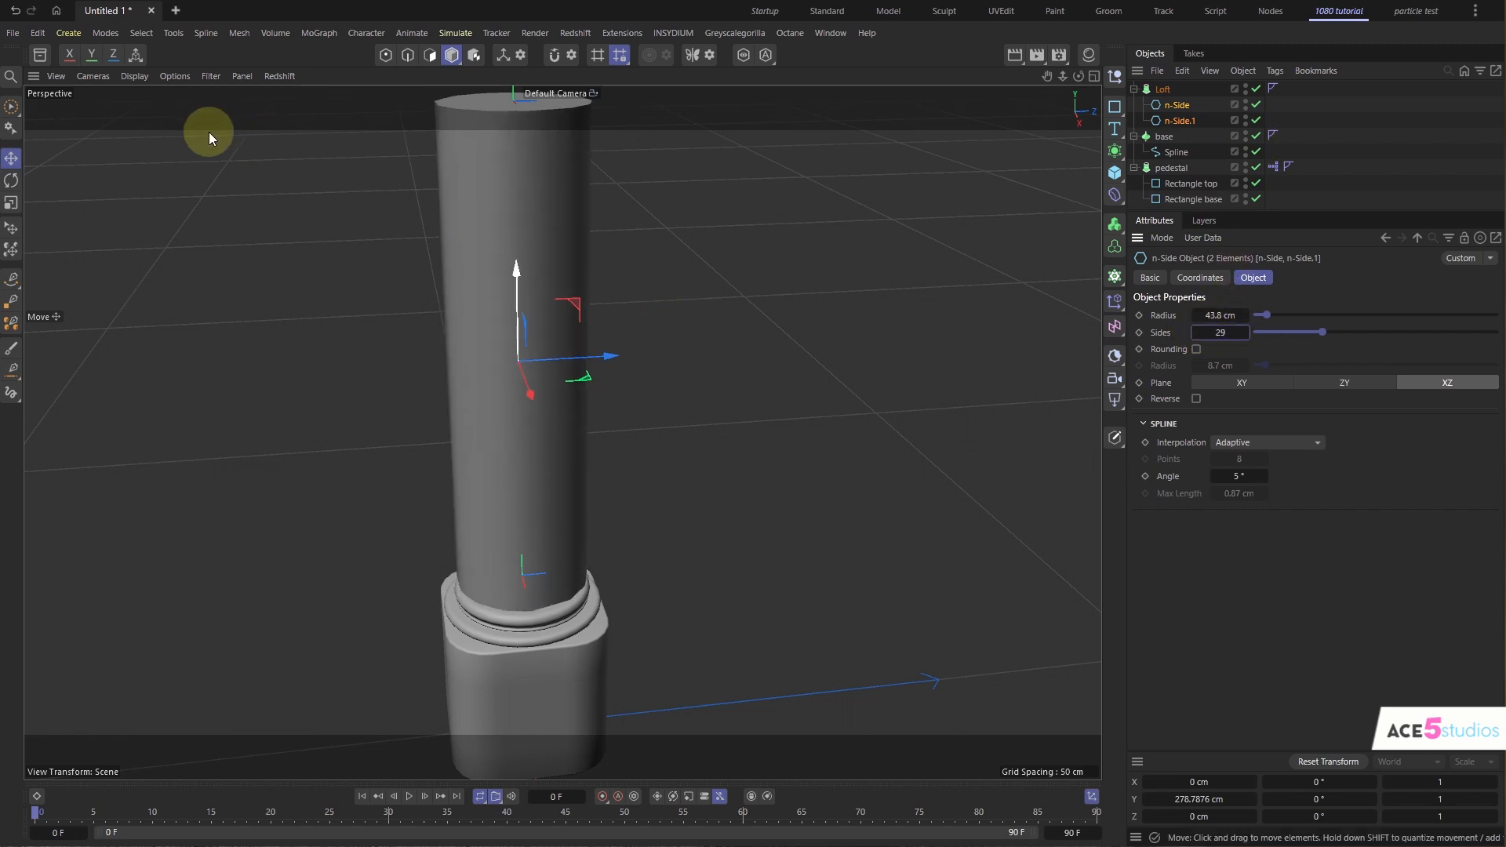
{"action": "left_click", "coordinate": [134, 79]}
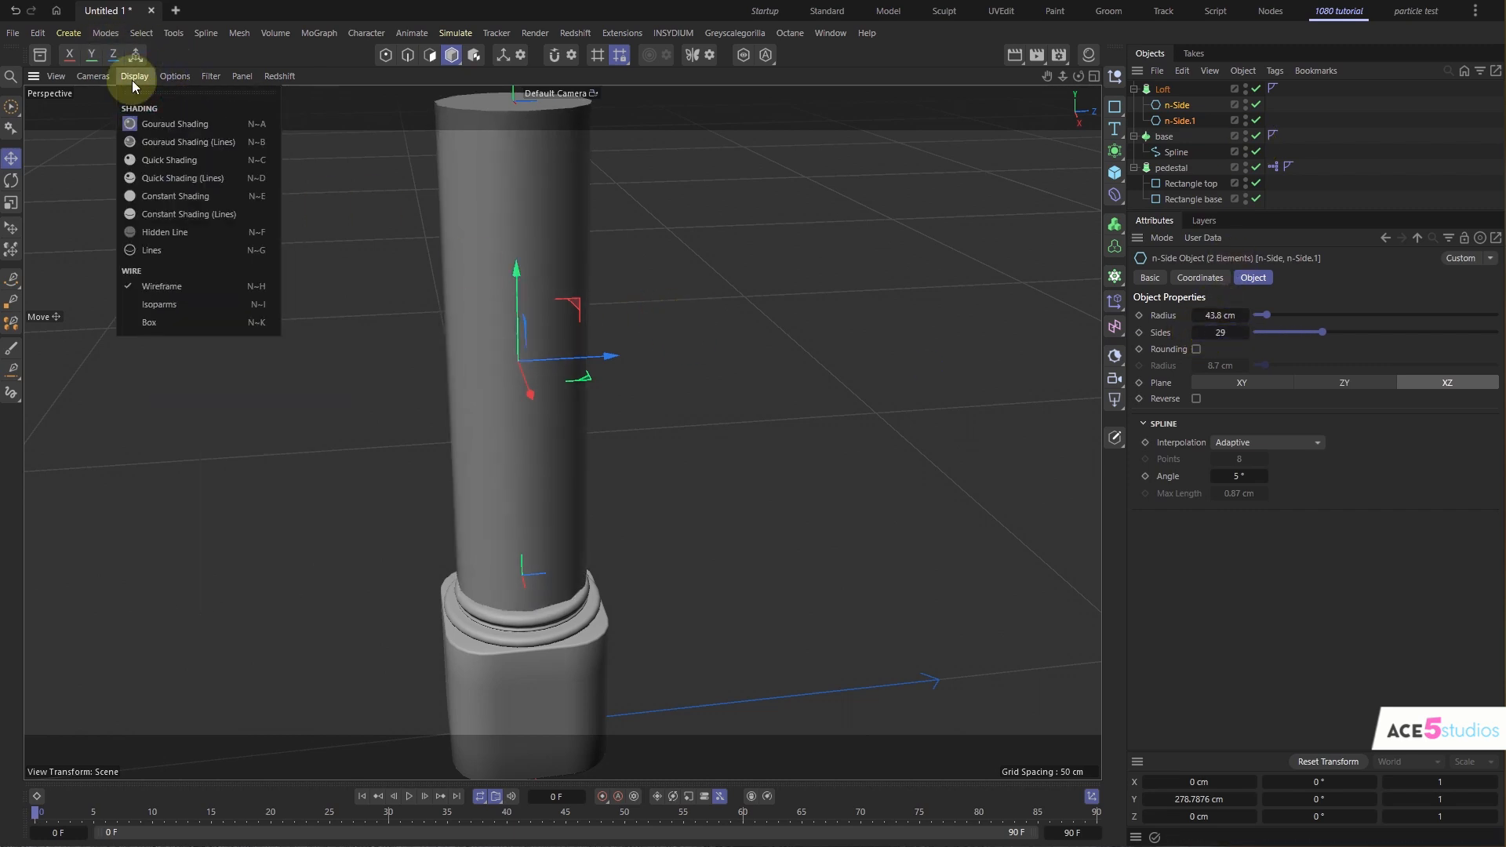
{"action": "left_click", "coordinate": [189, 142]}
- Lower the shaft Loft's Subdivision U to 10
{"action": "left_click_drag", "start_coordinate": [522, 257], "coordinate": [612, 321], "text": "alt"}
{"action": "left_click", "coordinate": [1163, 89]}
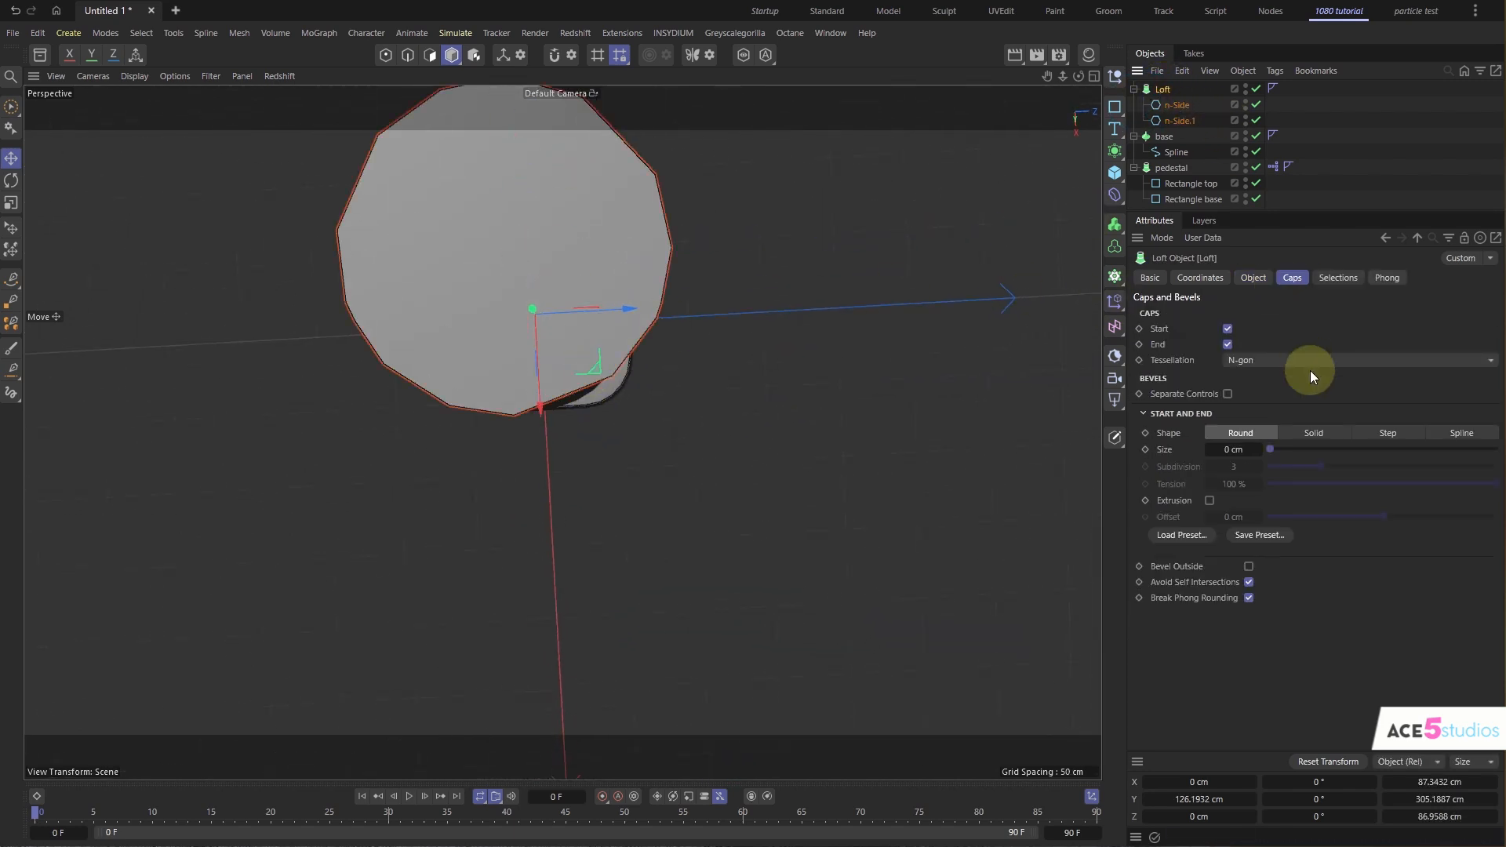
{"action": "left_click", "coordinate": [1258, 280]}
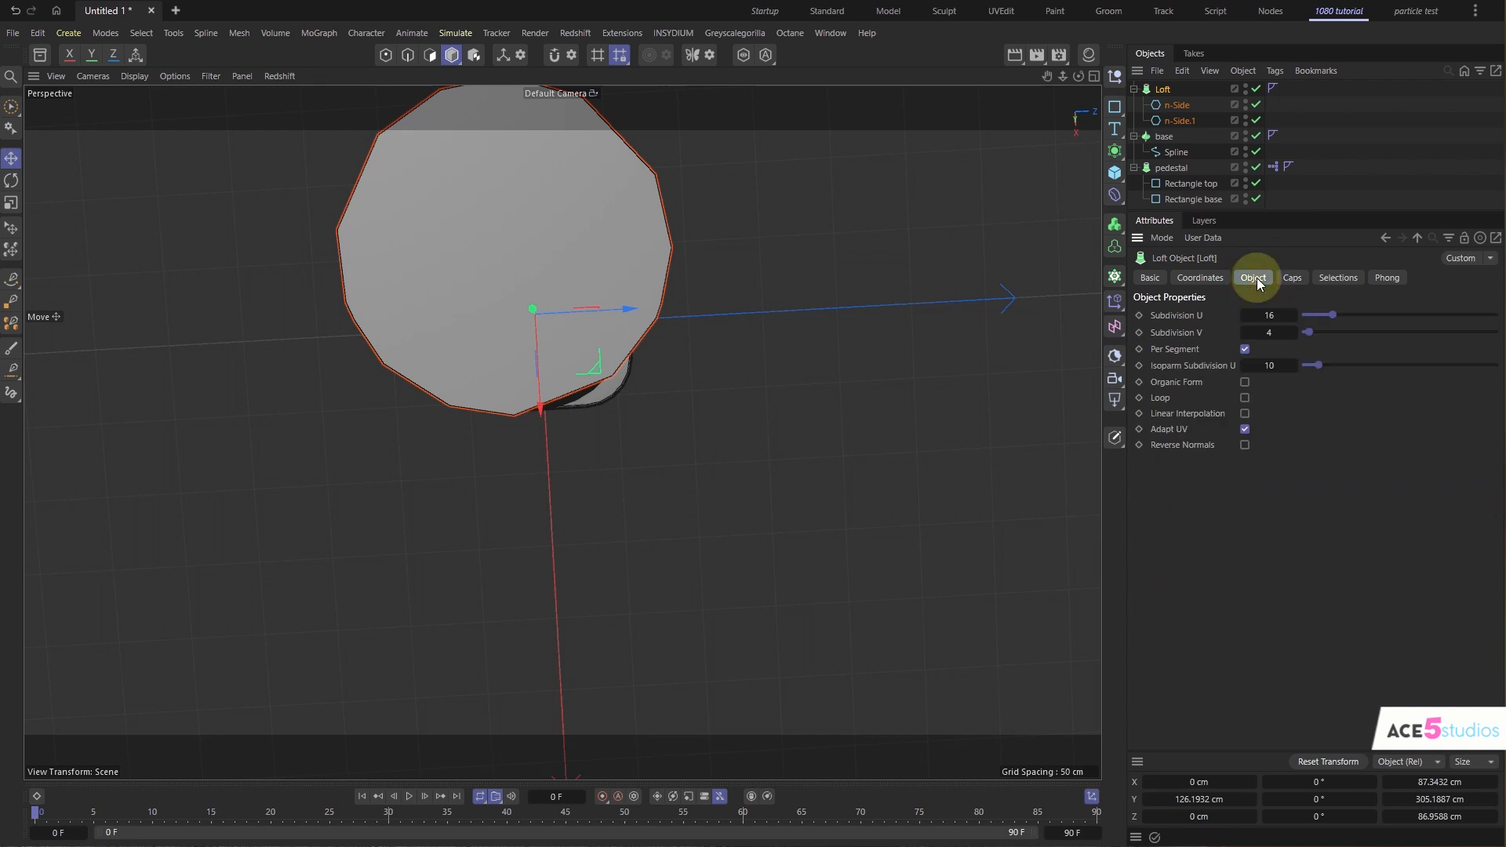
{"action": "mouse_move", "coordinate": [1264, 312]}
{"action": "left_mouse_down"}
{"action": "mouse_move", "coordinate": [1299, 313]}
{"action": "mouse_move", "coordinate": [1255, 312]}
{"action": "left_mouse_up"}
{"action": "left_click_drag", "start_coordinate": [968, 346], "coordinate": [580, 432], "text": "alt"}
{"action": "scroll", "coordinate": [581, 432], "scroll_direction": "down", "scroll_amount": 3}
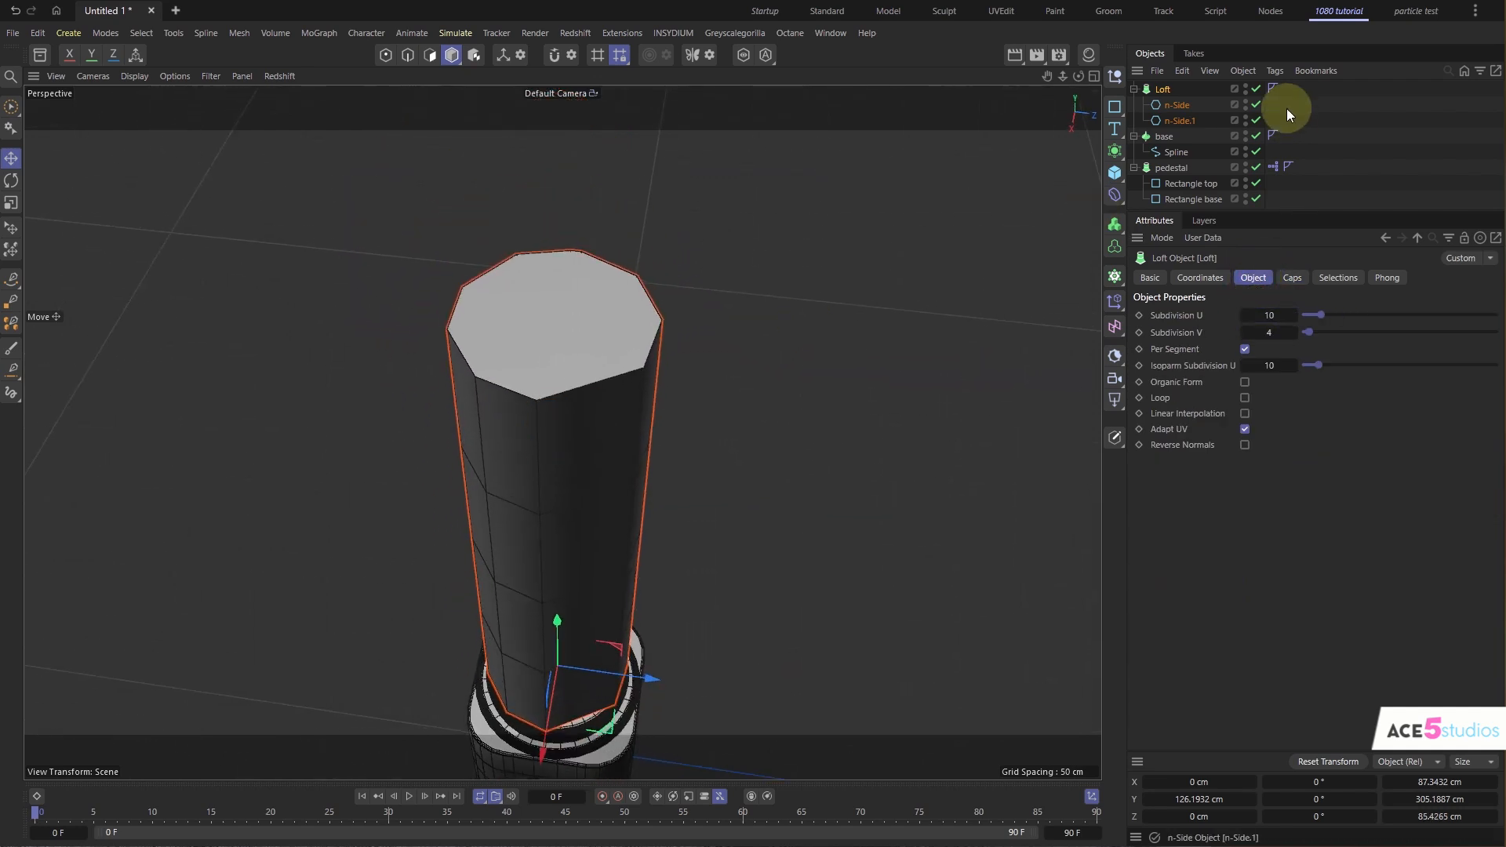
- Add an XPresso tag to the shaft Loft and place n-Side and Loft nodes in its graph
{"action": "left_click", "coordinate": [1177, 105]}
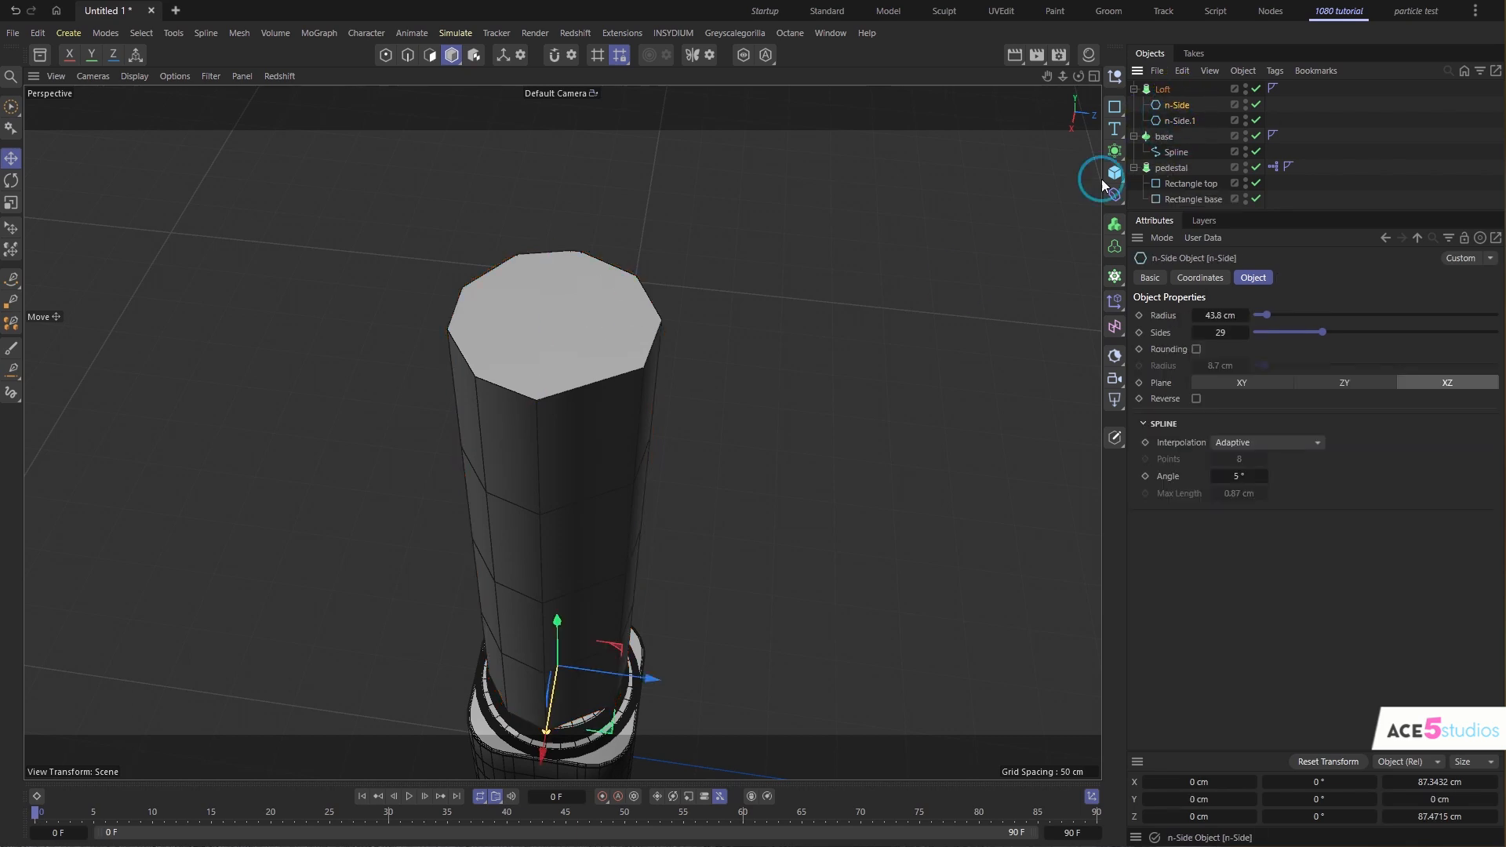
{"action": "scroll", "coordinate": [579, 393], "scroll_direction": "down", "scroll_amount": 2}
{"action": "left_click", "coordinate": [1161, 91]}
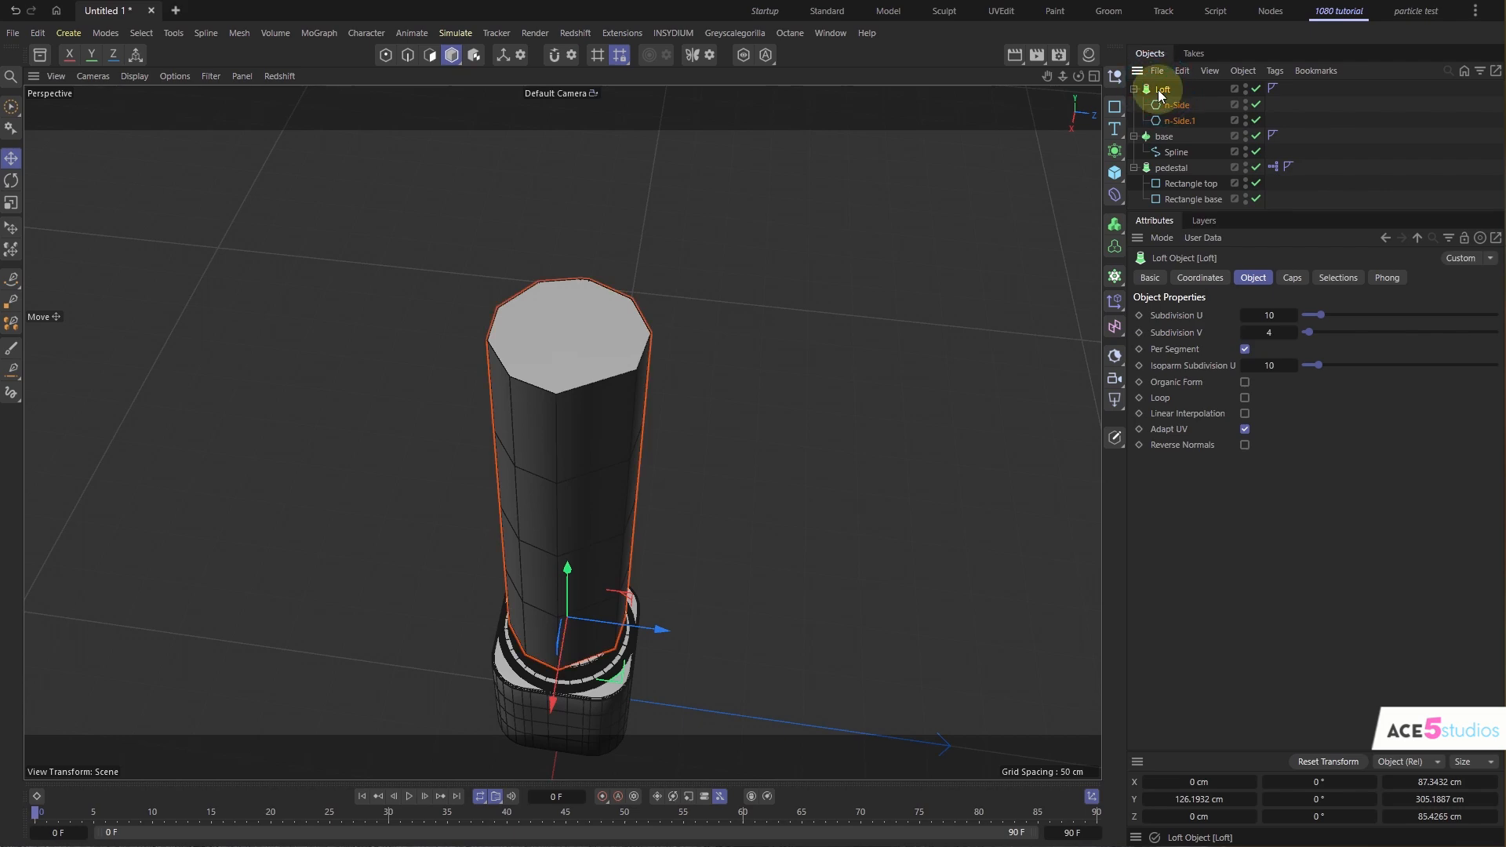
{"action": "right_click", "coordinate": [1161, 93]}
{"action": "left_click", "coordinate": [1161, 95]}
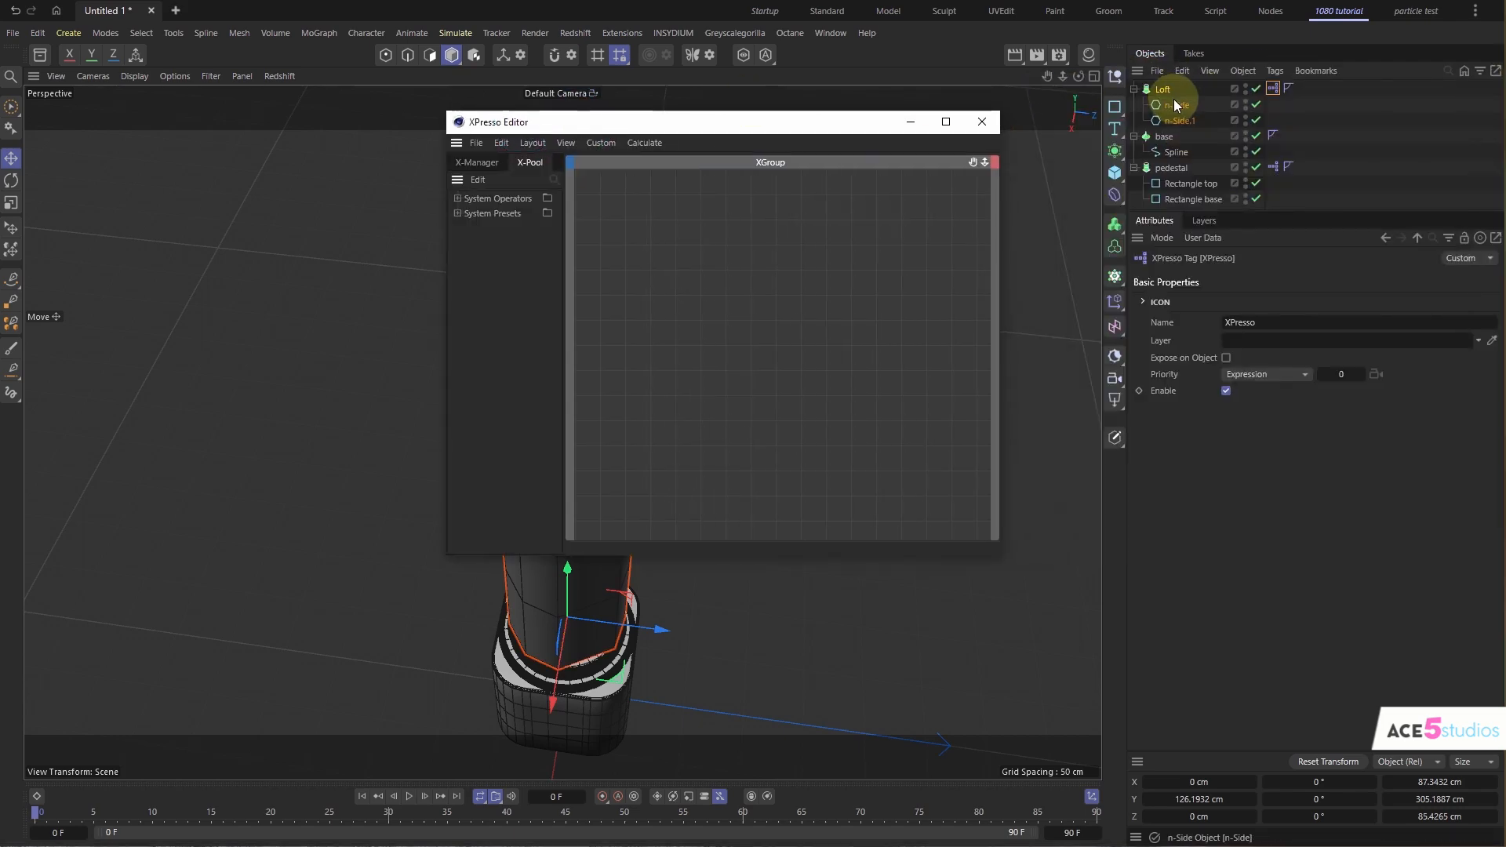
{"action": "left_click_drag", "start_coordinate": [1177, 104], "coordinate": [834, 206]}
{"action": "left_click", "coordinate": [1177, 104]}
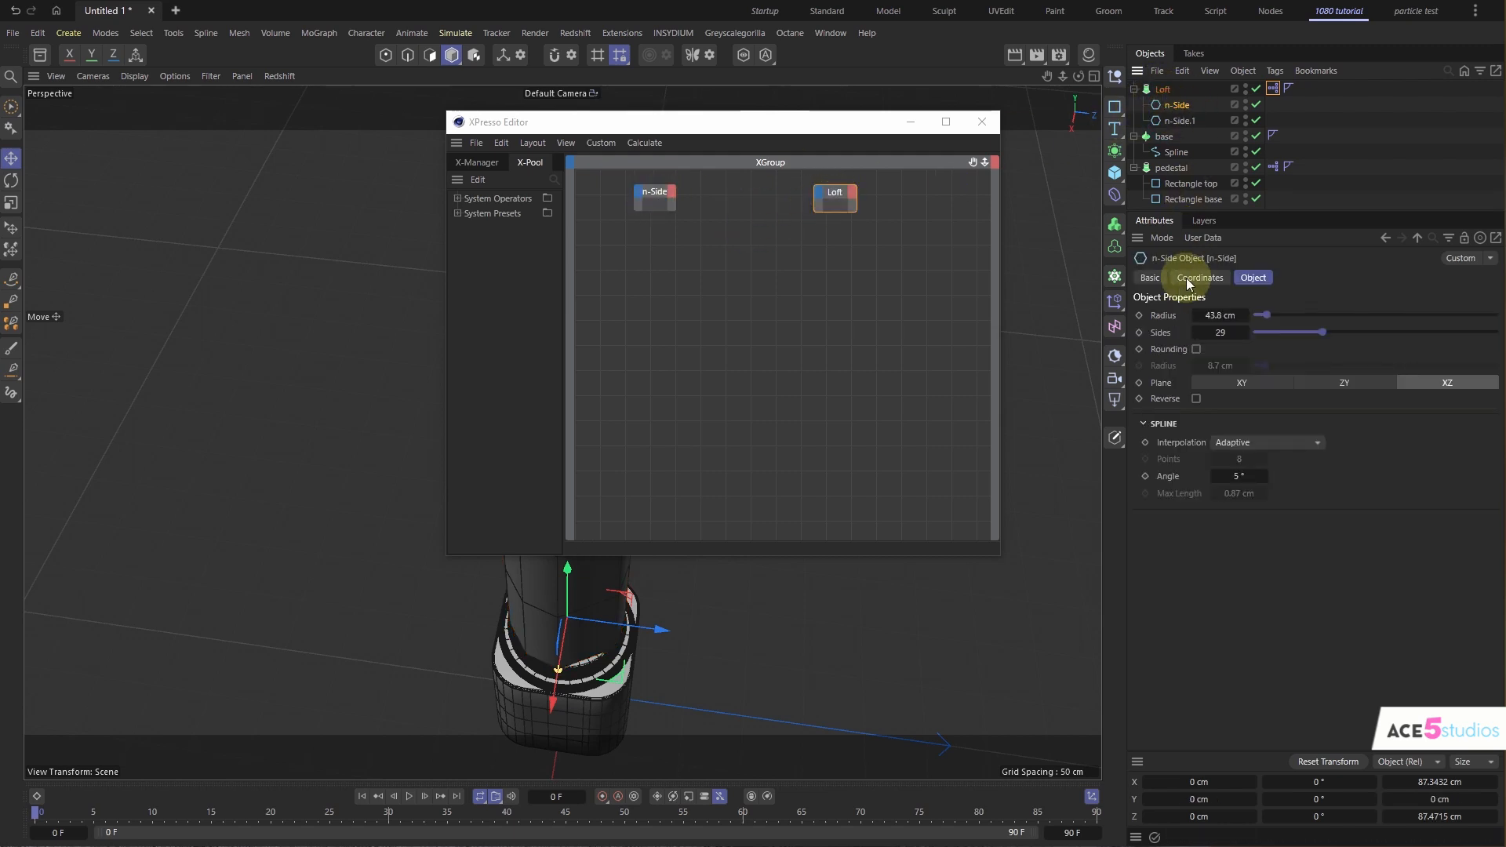
- Connect the n-Side node's Sides output to the Loft node's Subdivision U input and close the XPresso editor
{"action": "left_click_drag", "start_coordinate": [1160, 332], "coordinate": [671, 198]}
{"action": "left_click", "coordinate": [1162, 89]}
{"action": "left_click_drag", "start_coordinate": [1172, 314], "coordinate": [800, 179]}
{"action": "left_click_drag", "start_coordinate": [672, 204], "coordinate": [698, 204]}
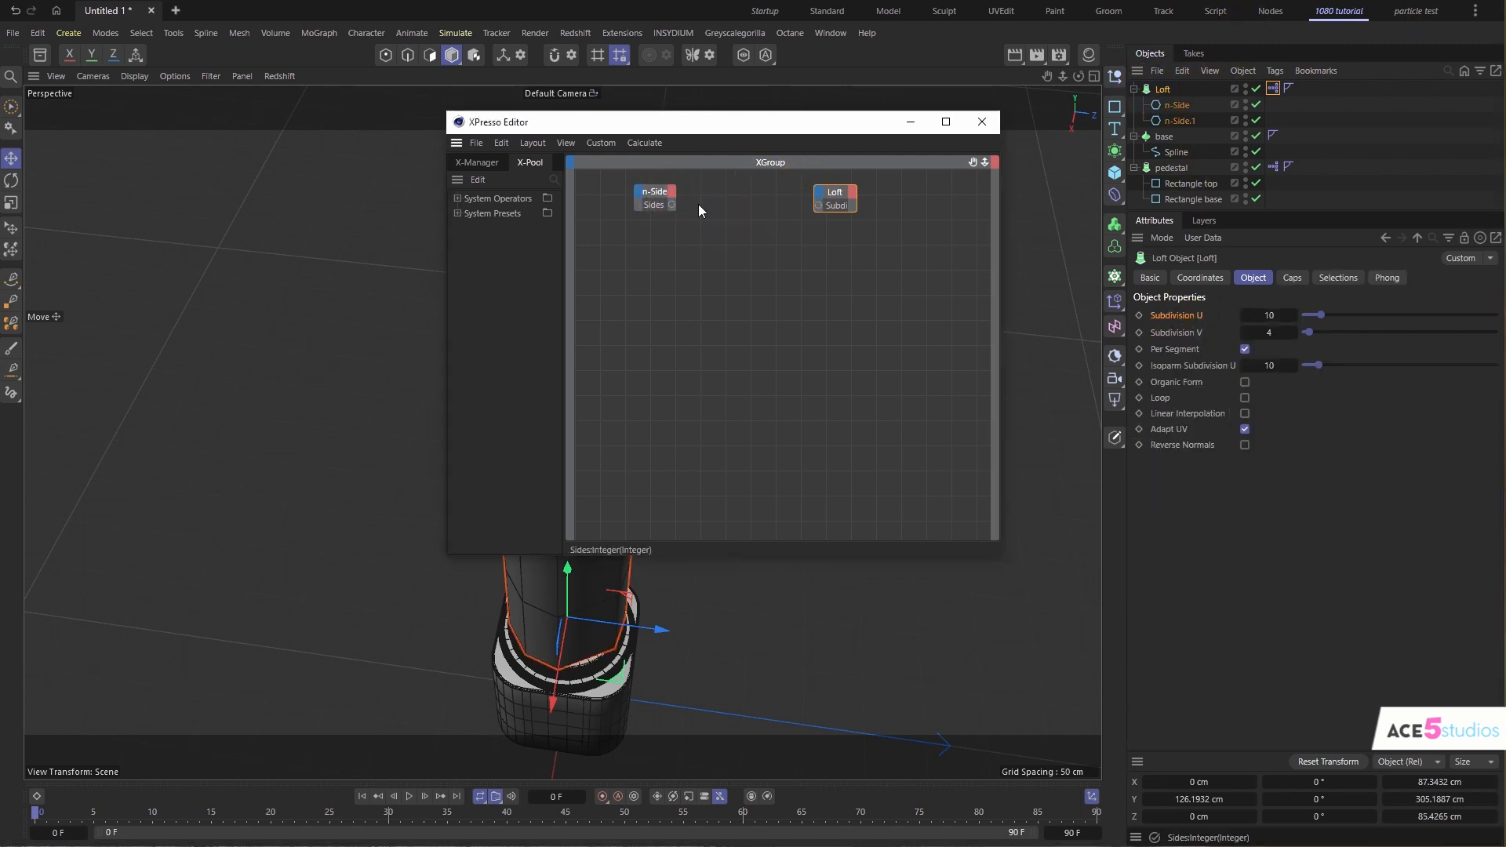
{"action": "left_click_drag", "start_coordinate": [833, 197], "coordinate": [833, 199]}
{"action": "left_click", "coordinate": [982, 122]}
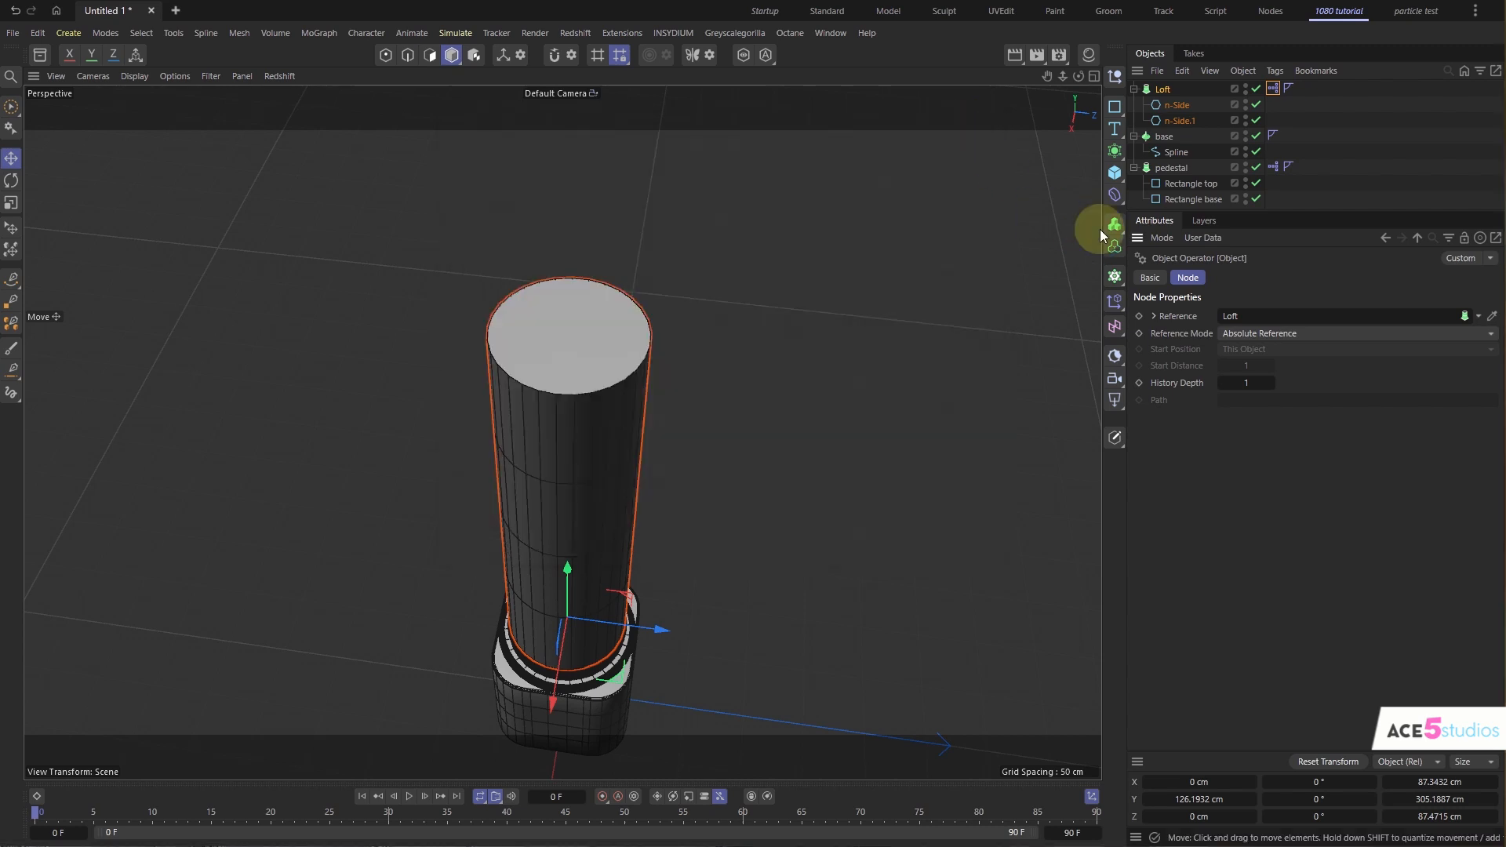
- Set the number of sides of both n-Side splines to 12
{"action": "left_click", "coordinate": [1179, 120], "text": "shift"}
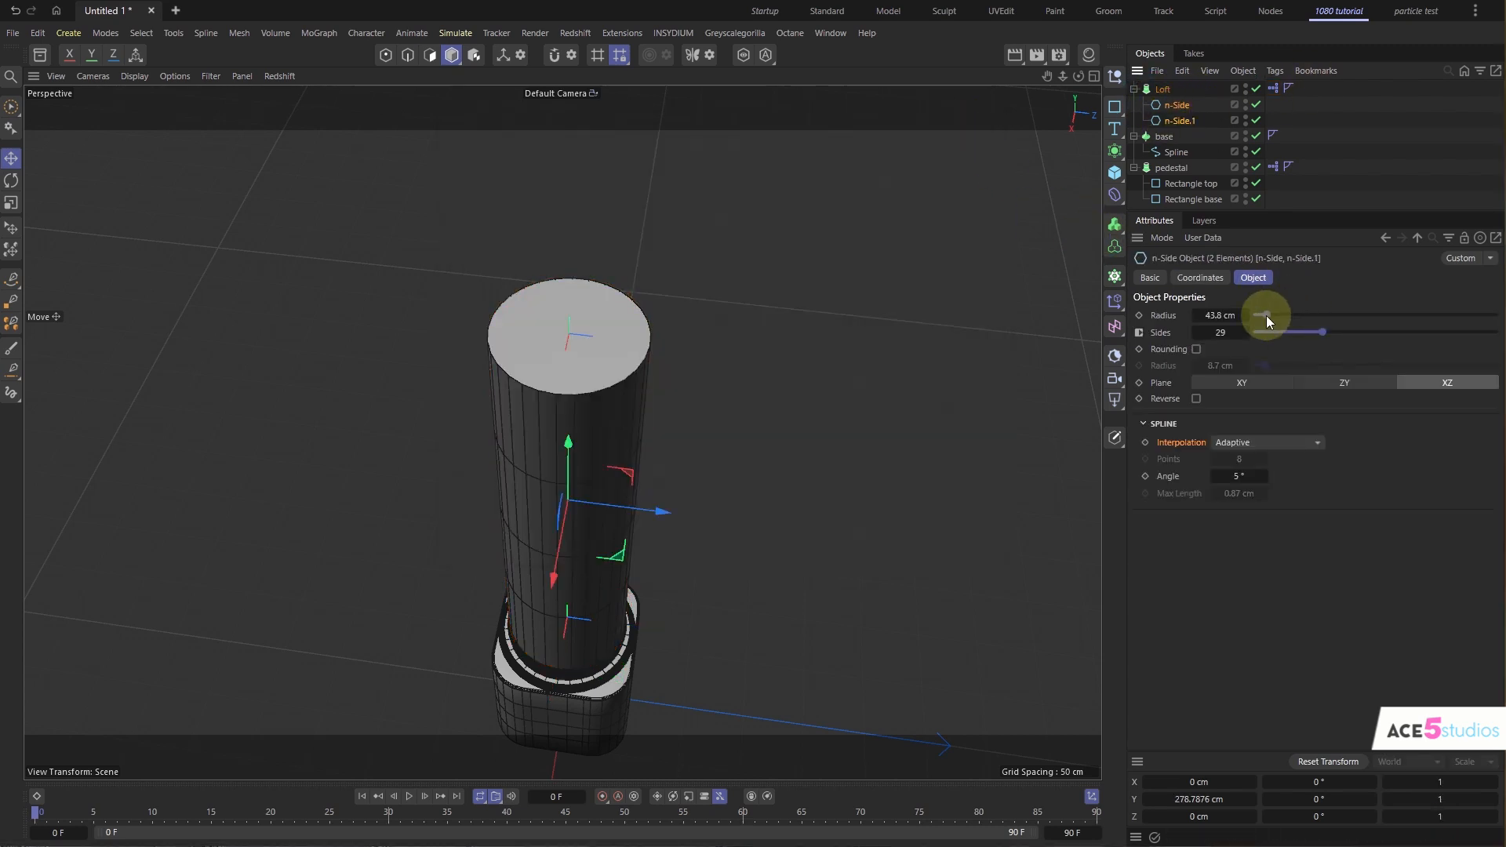
{"action": "left_click_drag", "start_coordinate": [1322, 331], "coordinate": [1263, 364]}
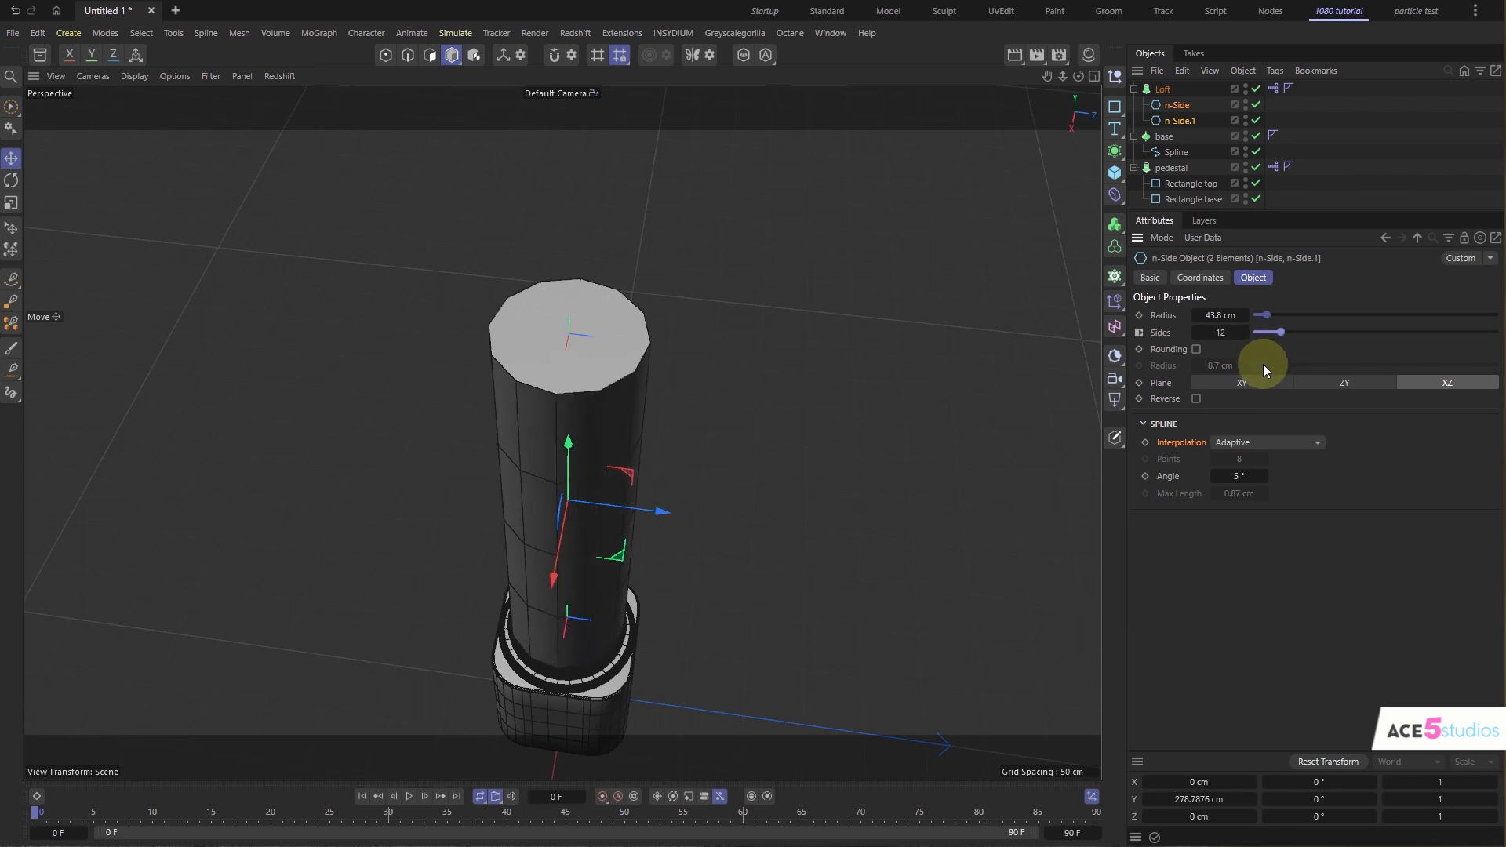
{"action": "left_click_drag", "start_coordinate": [541, 474], "coordinate": [582, 337], "text": "alt"}
{"action": "middle_click_drag", "start_coordinate": [563, 498], "coordinate": [516, 298], "text": "alt"}
{"action": "left_click_drag", "start_coordinate": [547, 373], "coordinate": [533, 423], "text": "alt"}
- Lower the bottom n-Side spline into the base to about -10 cm in Y and return the display to Gouraud Shading
{"action": "left_click", "coordinate": [1191, 120]}
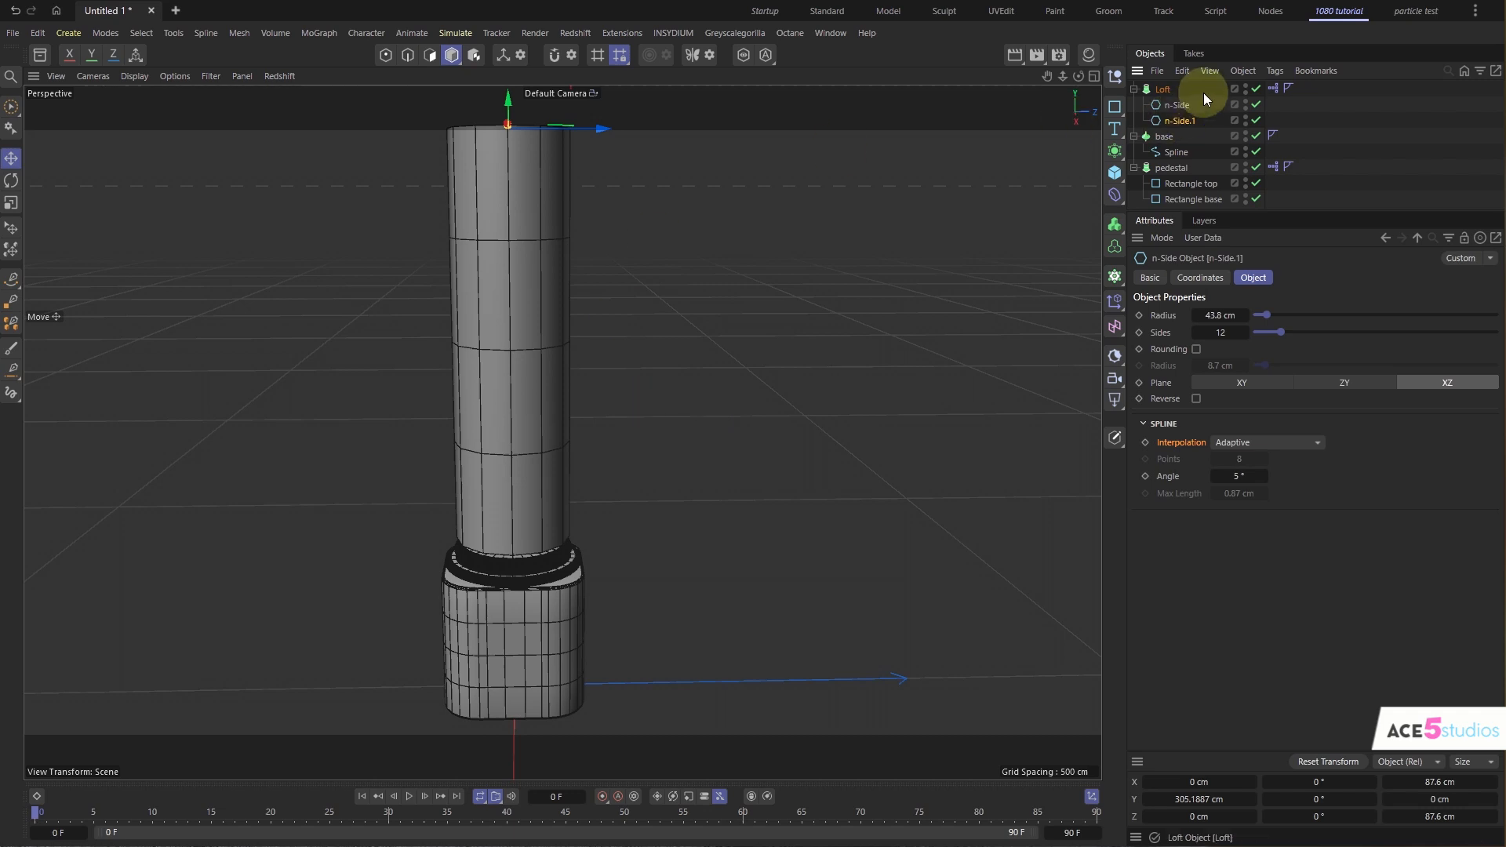
{"action": "left_click", "coordinate": [1206, 100]}
{"action": "key", "text": "e"}
{"action": "left_click_drag", "start_coordinate": [505, 462], "coordinate": [515, 473]}
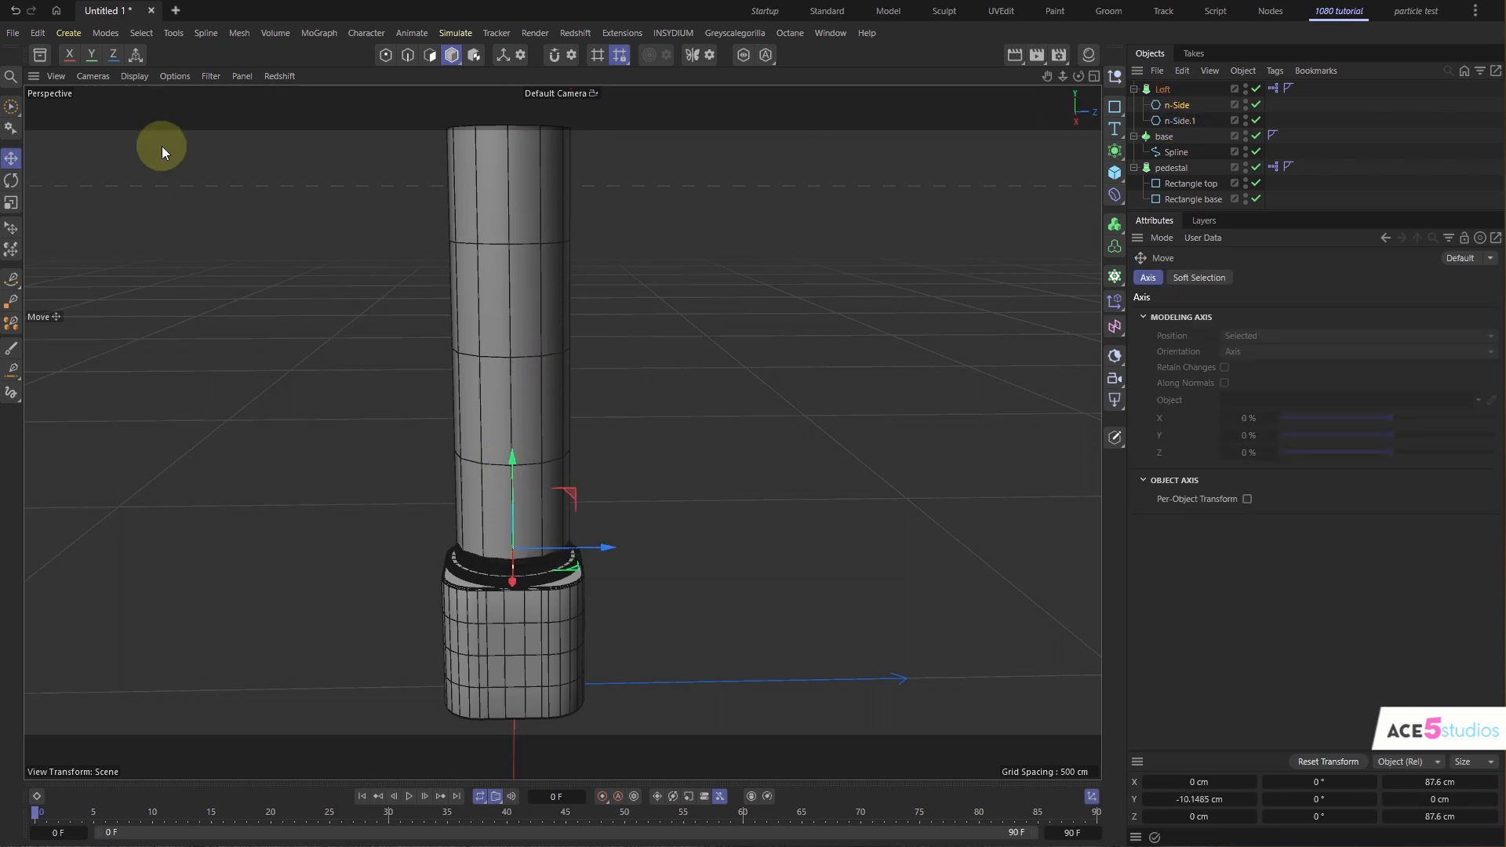
{"action": "left_click", "coordinate": [134, 76]}
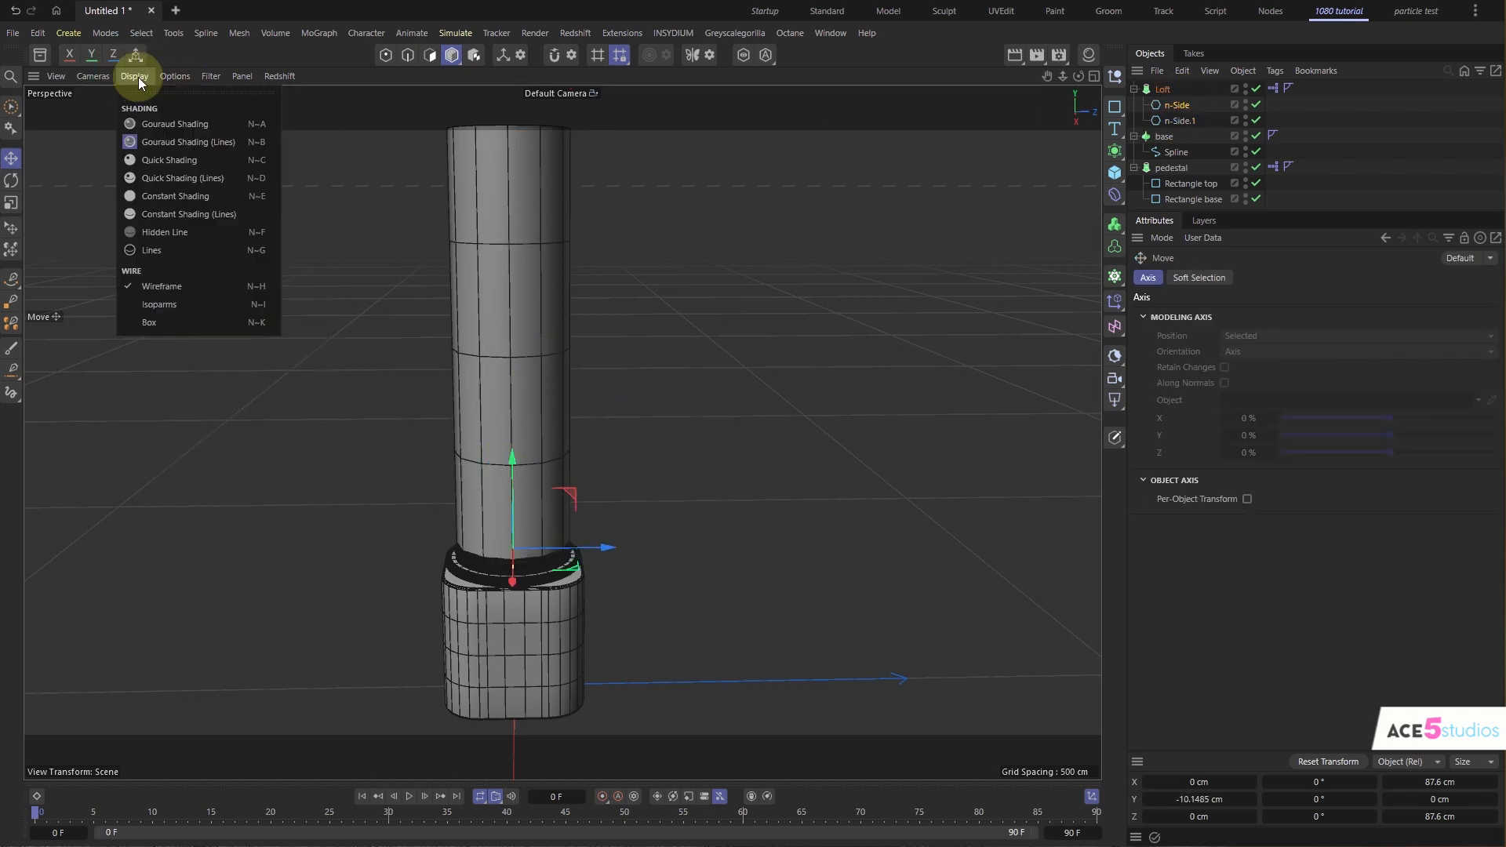
{"action": "left_click", "coordinate": [138, 120]}
- Taper the shaft by scaling the bottom n-Side spline to about 78 cm wide and the top one to about 55 cm
{"action": "key", "text": "t"}
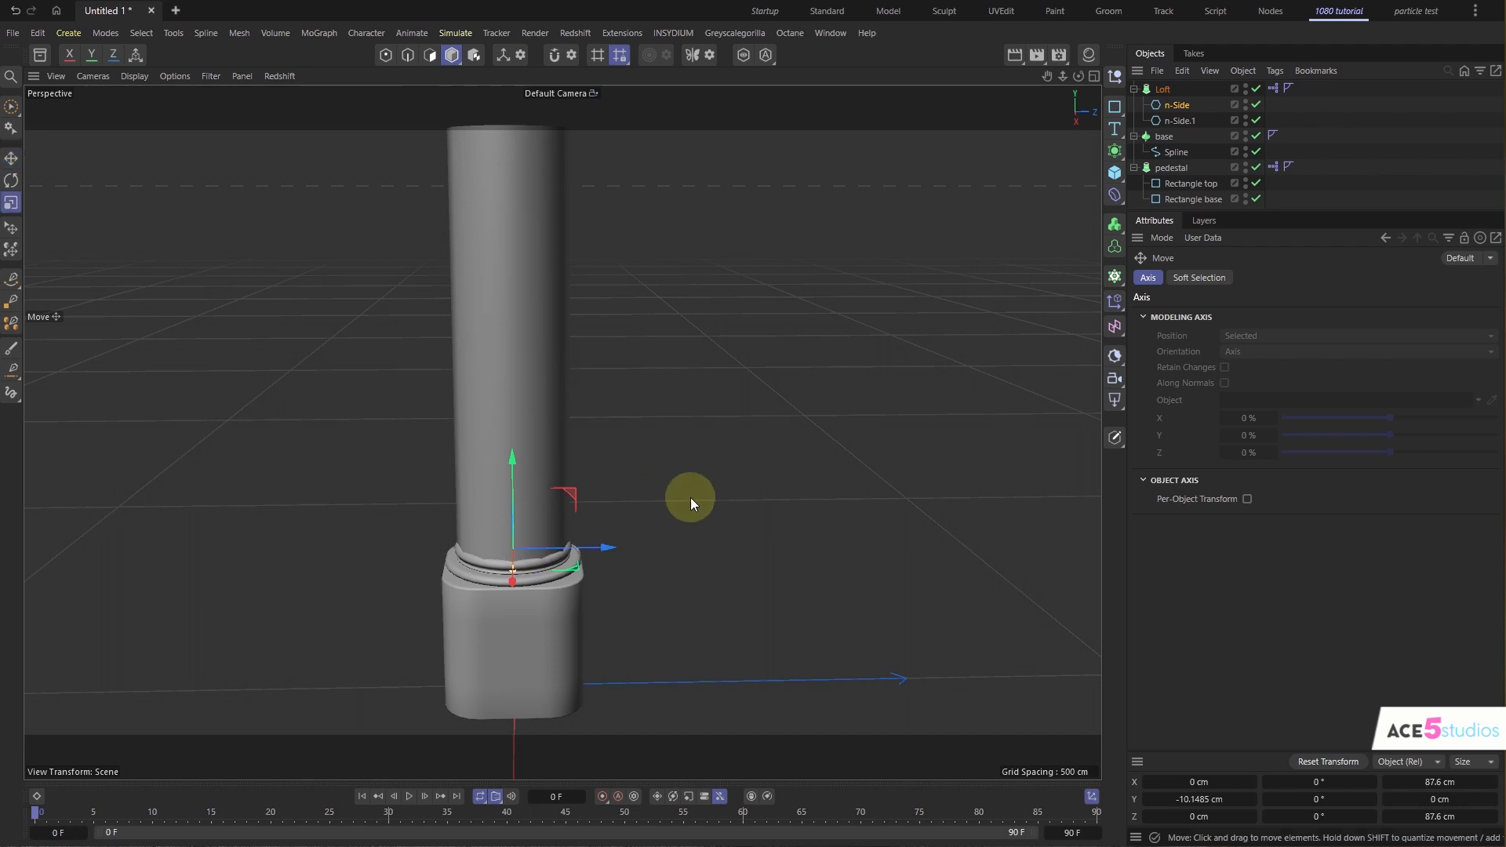
{"action": "left_click_drag", "start_coordinate": [691, 497], "coordinate": [569, 455]}
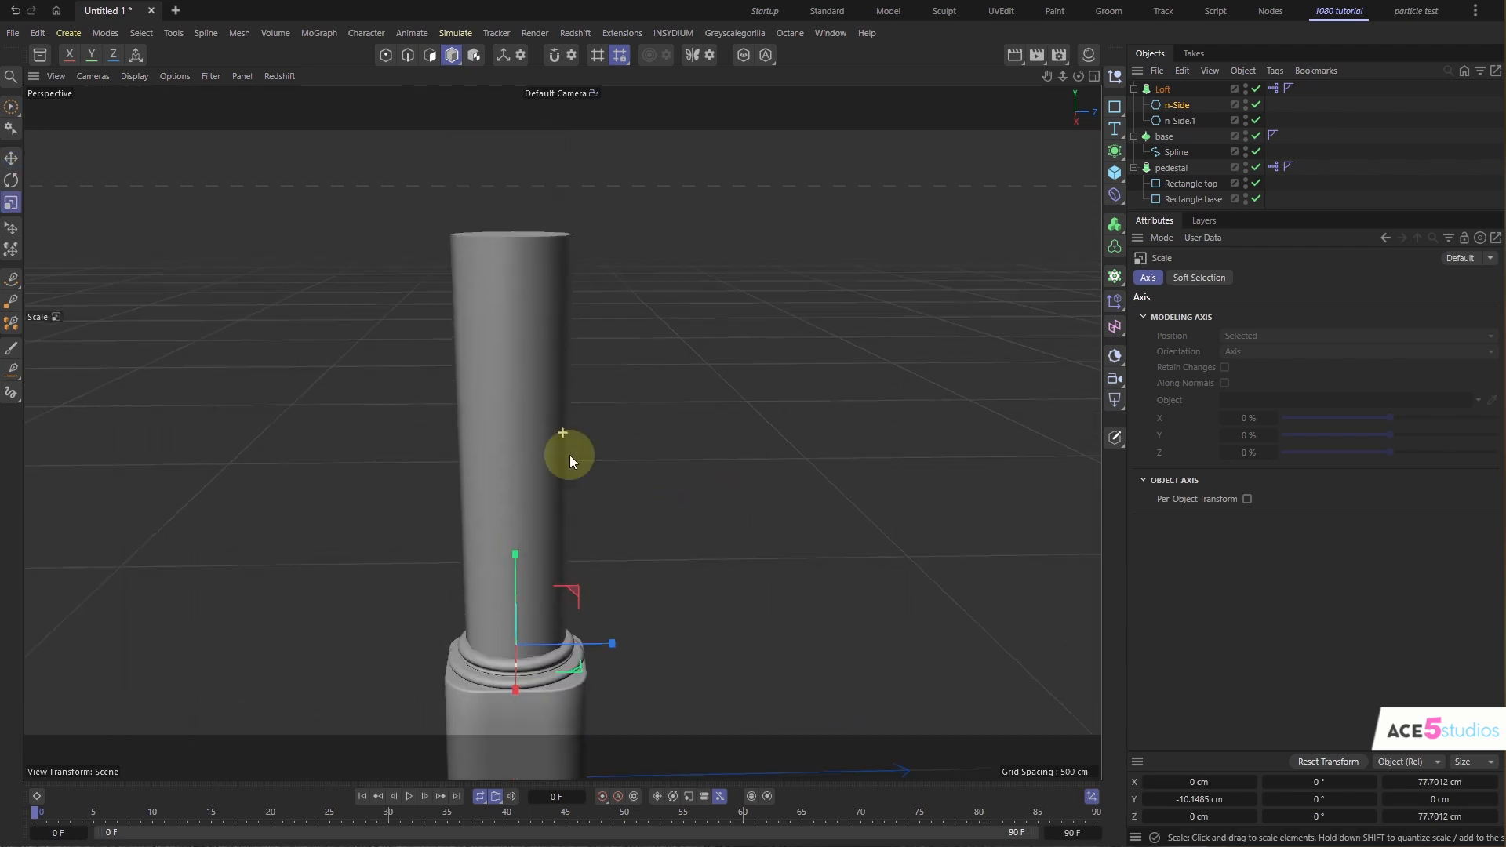
{"action": "left_click", "coordinate": [1204, 123]}
{"action": "left_click_drag", "start_coordinate": [707, 347], "coordinate": [565, 471]}
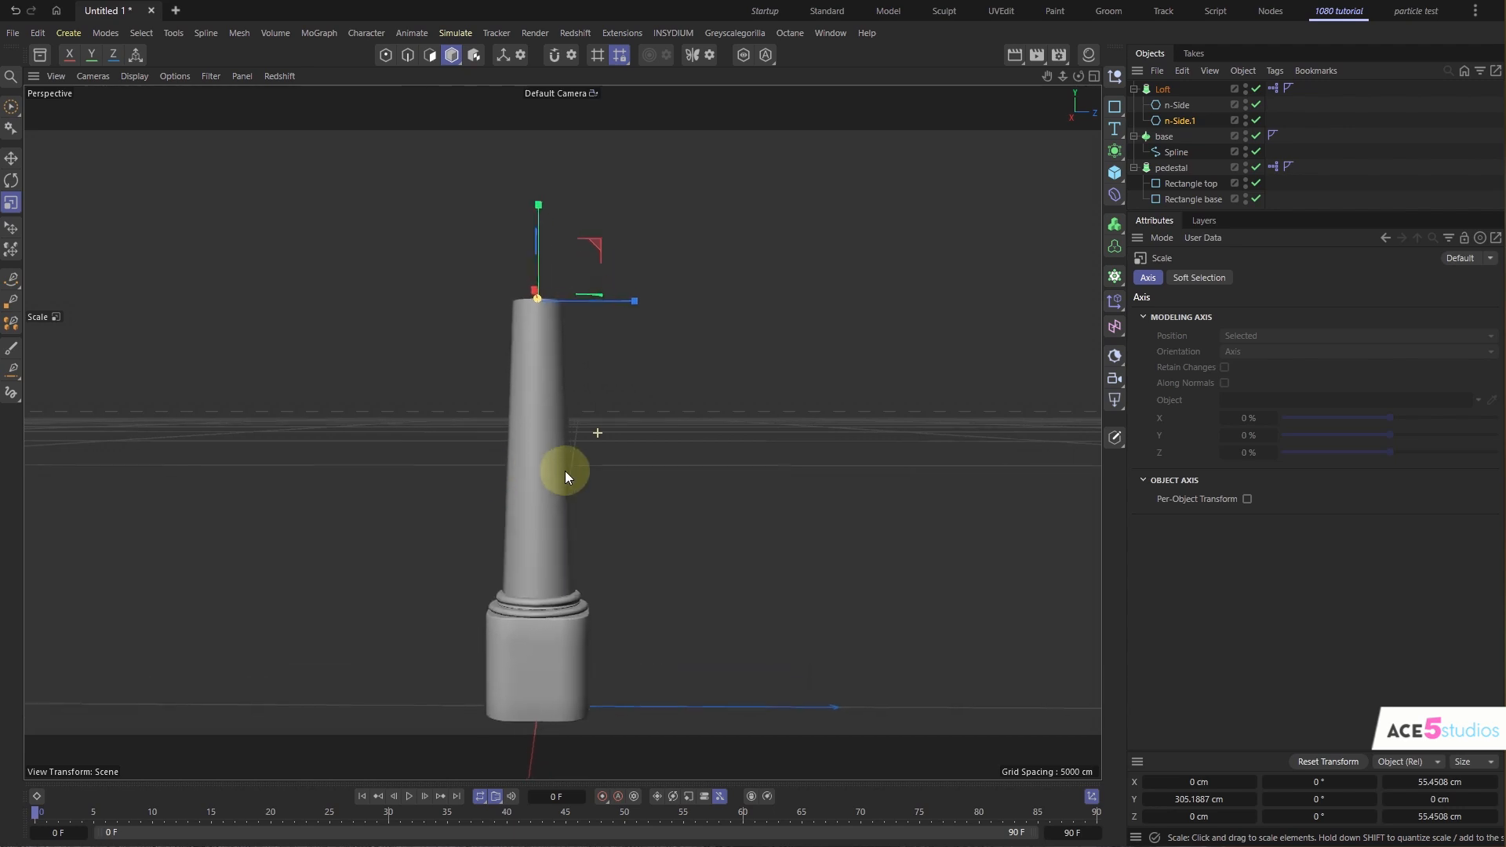
- Rename the lower spline as base nside and the upper spline as top nside
{"action": "left_click", "coordinate": [1175, 122]}
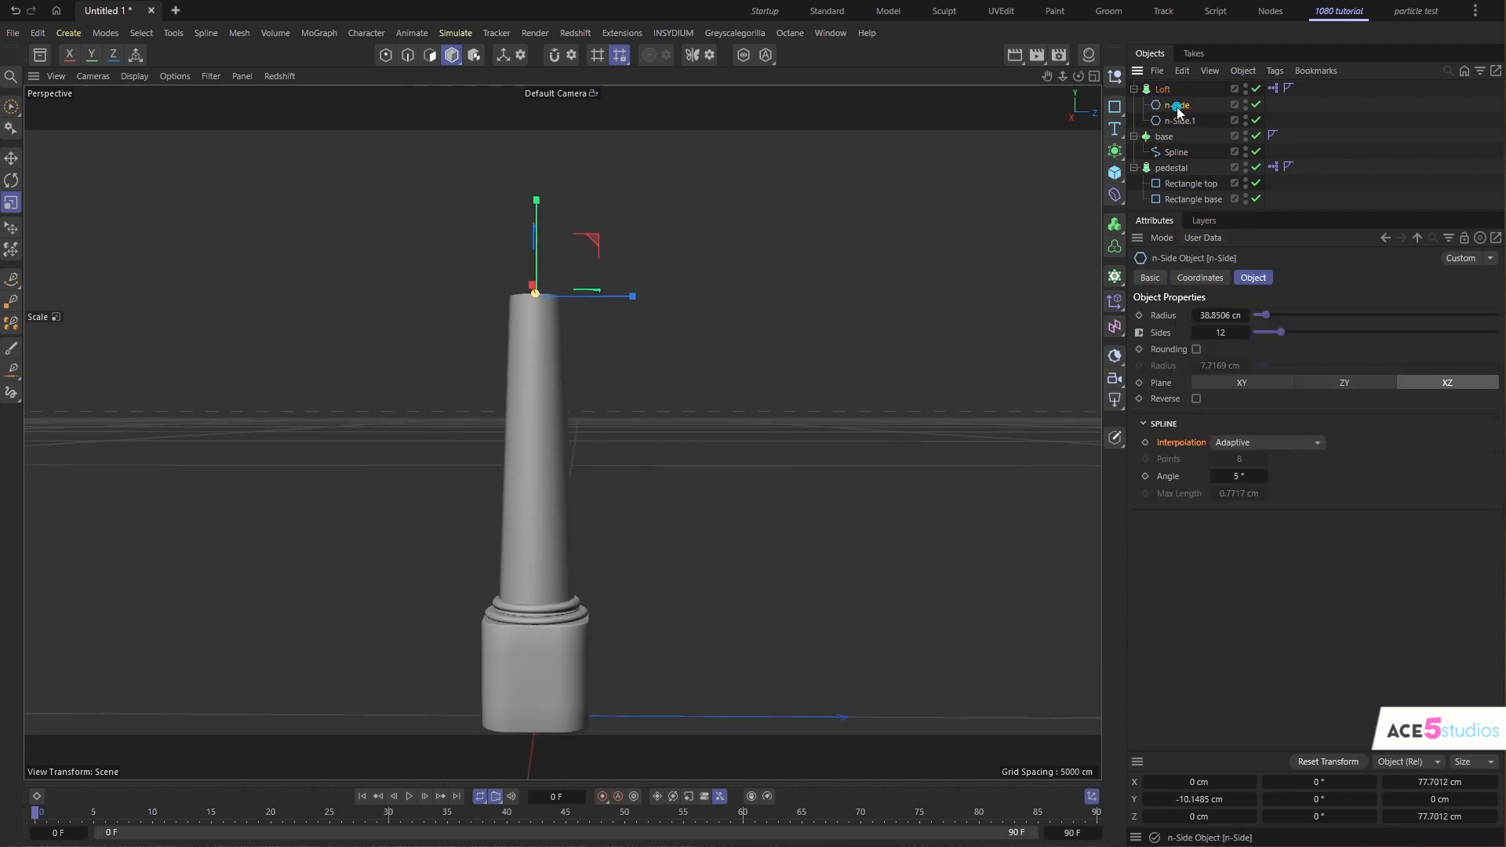
{"action": "double_click", "coordinate": [1177, 106]}
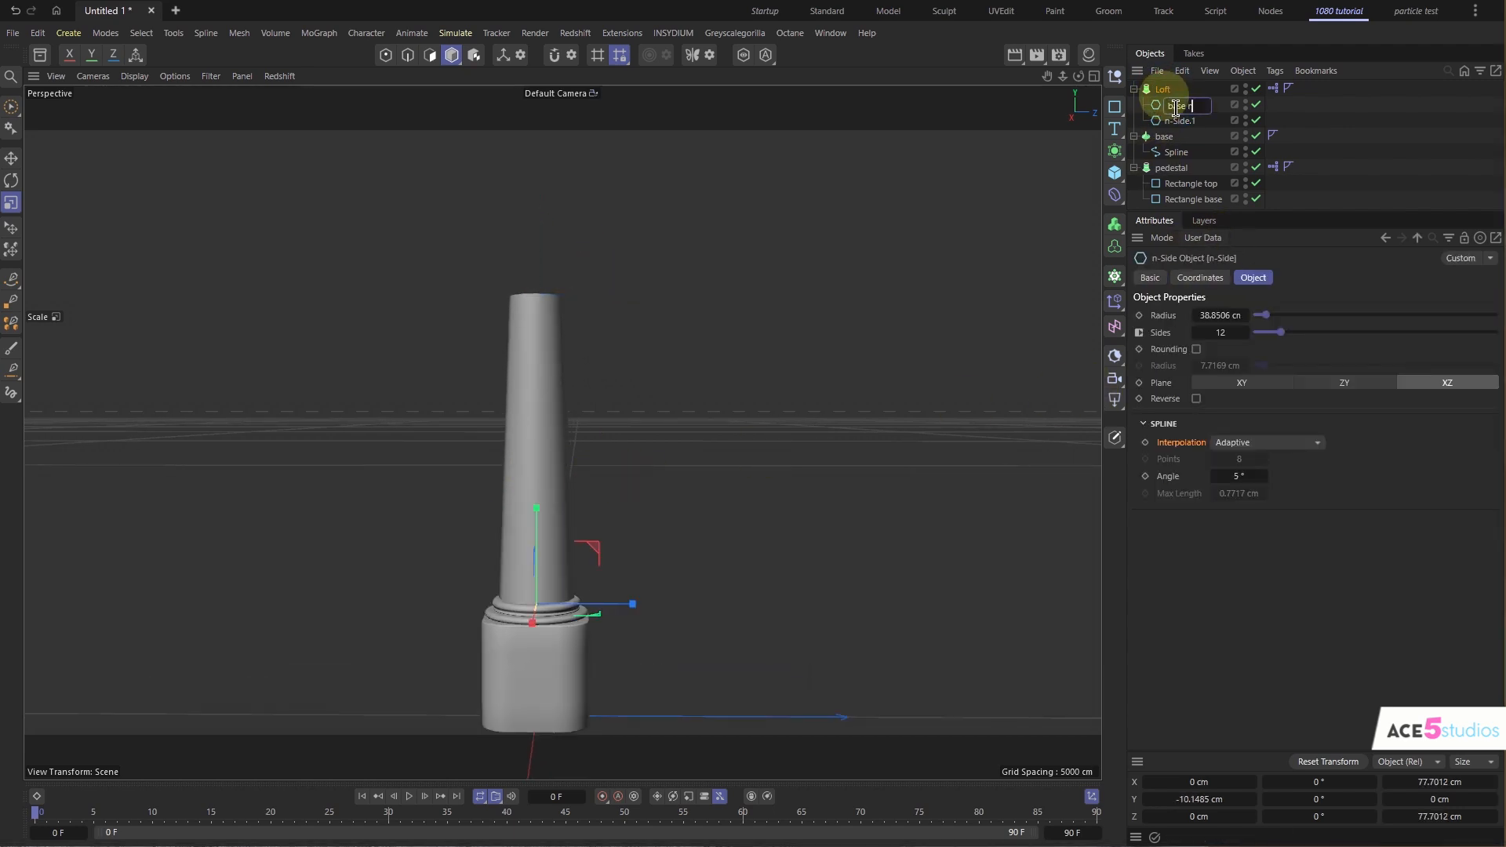
{"action": "type", "text": "base nside"}
{"action": "key", "text": "Return"}
{"action": "double_click", "coordinate": [1179, 122]}
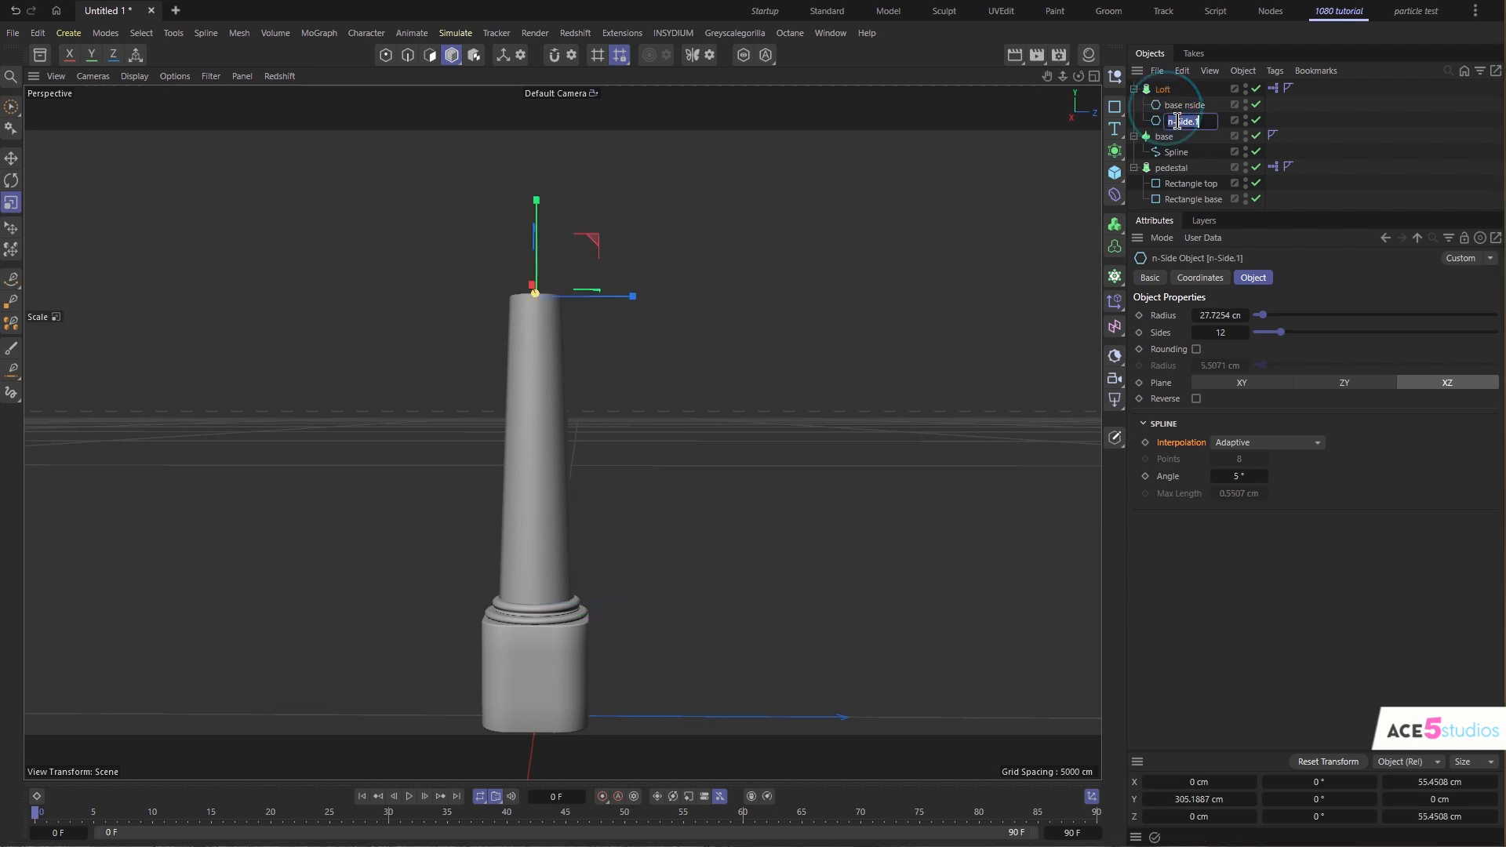
{"action": "type", "text": "top nside"}
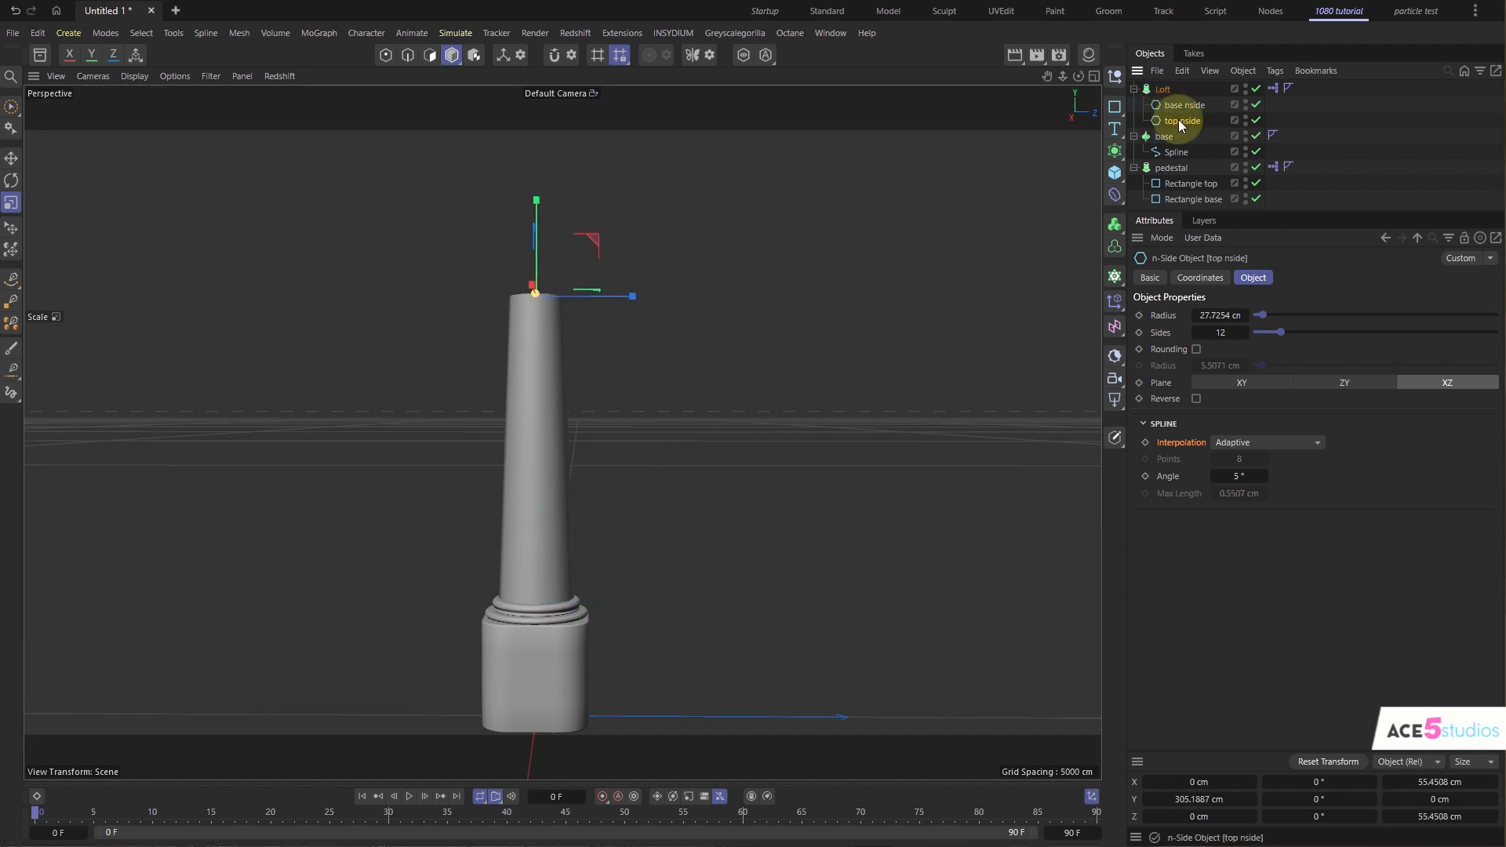
{"action": "key", "text": "Return"}
- Duplicate the base nside spline between the two loft profiles and rename the copy as mid nside.1
{"action": "left_click", "coordinate": [1184, 106]}
{"action": "left_click_drag", "start_coordinate": [1183, 108], "coordinate": [1184, 114]}
{"action": "double_click", "coordinate": [1177, 122]}
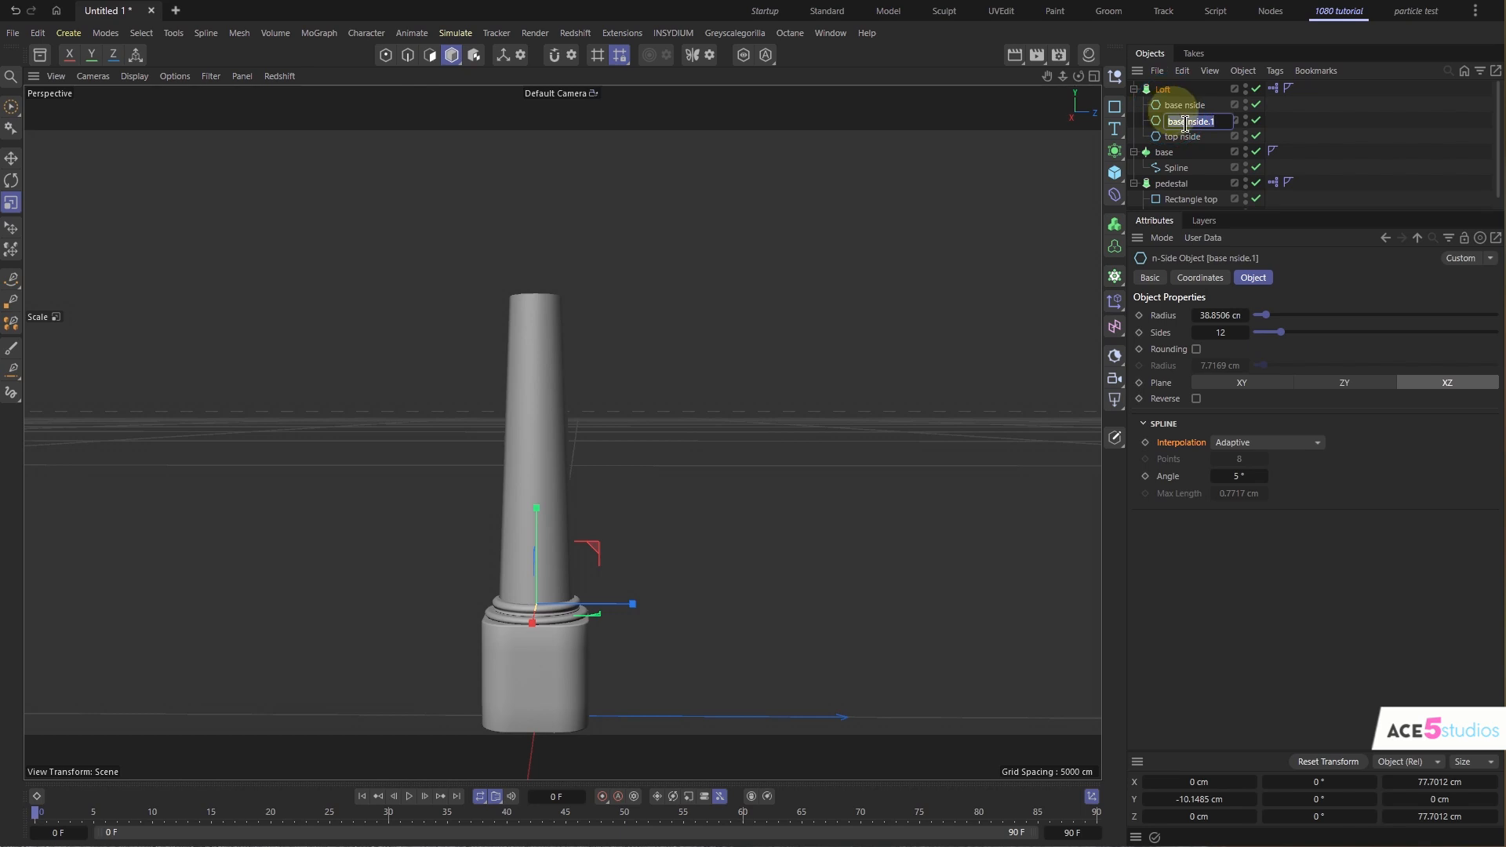
{"action": "type", "text": "mid"}
{"action": "key", "text": "Return"}
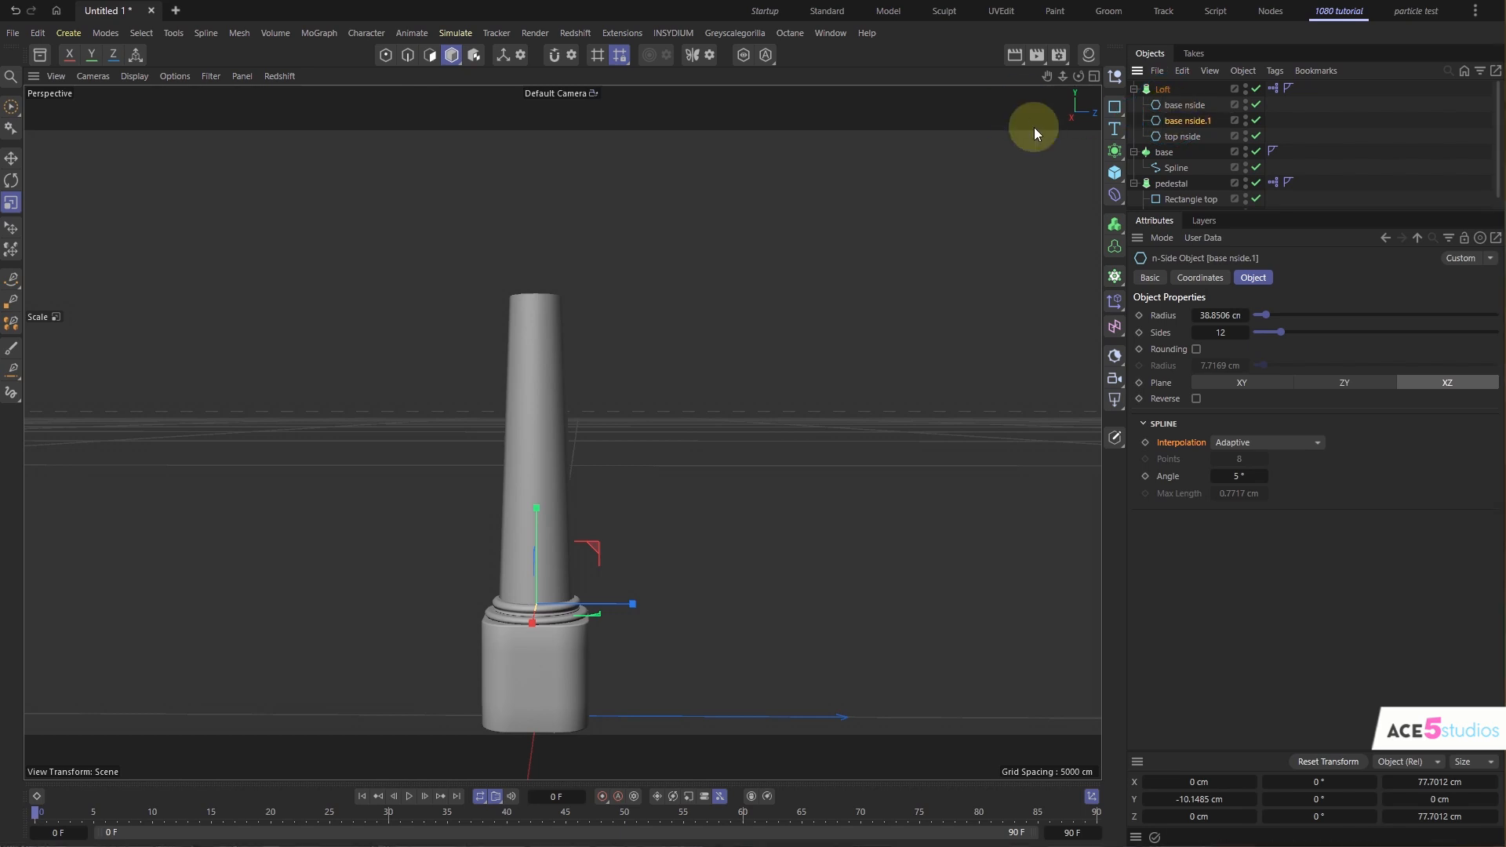
- Raise the mid nside.1 spline to about 138 cm in Y and scale it up to about 89 cm wide
{"action": "left_click_drag", "start_coordinate": [568, 499], "coordinate": [554, 379]}
{"action": "left_click_drag", "start_coordinate": [404, 449], "coordinate": [577, 502]}
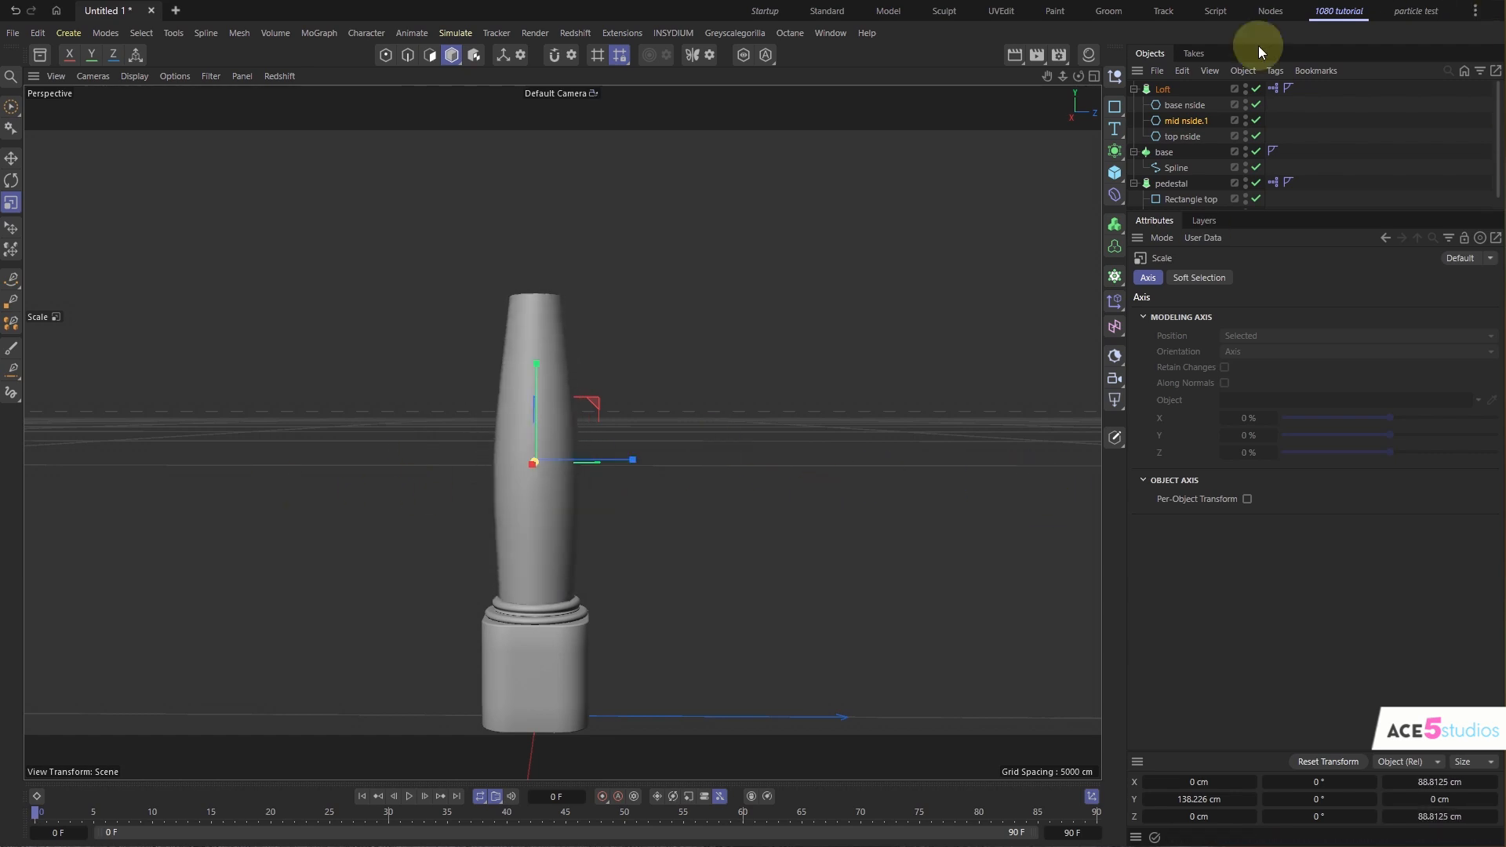
- Raise the top nside spline to about 441 cm in Y to lengthen the shaft
{"action": "left_click", "coordinate": [1182, 137]}
{"action": "key", "text": "e"}
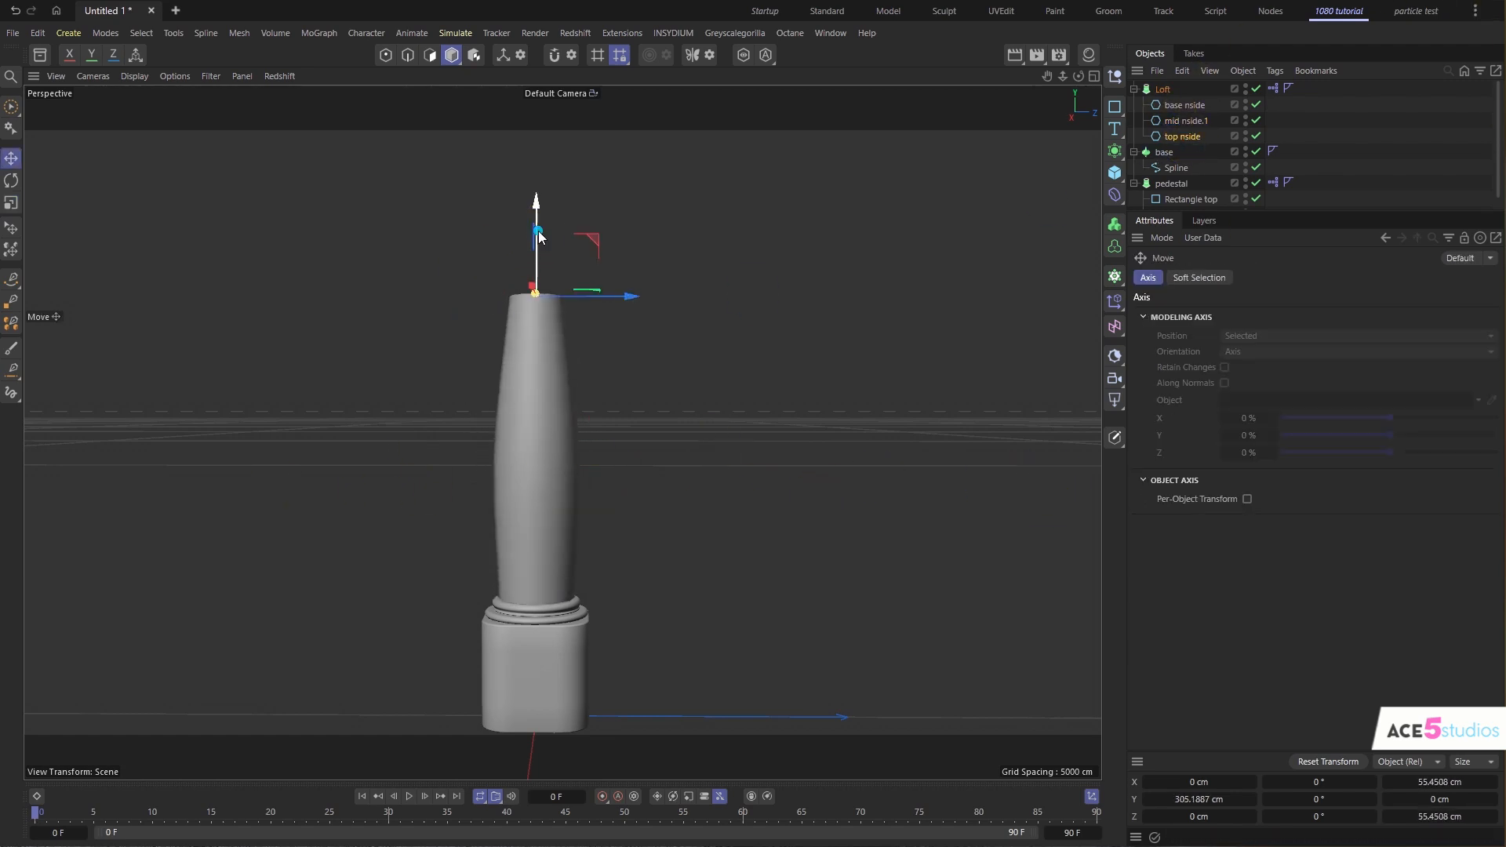
{"action": "left_click_drag", "start_coordinate": [539, 236], "coordinate": [557, 97]}
{"action": "scroll", "coordinate": [579, 382], "scroll_direction": "up", "scroll_amount": 2}
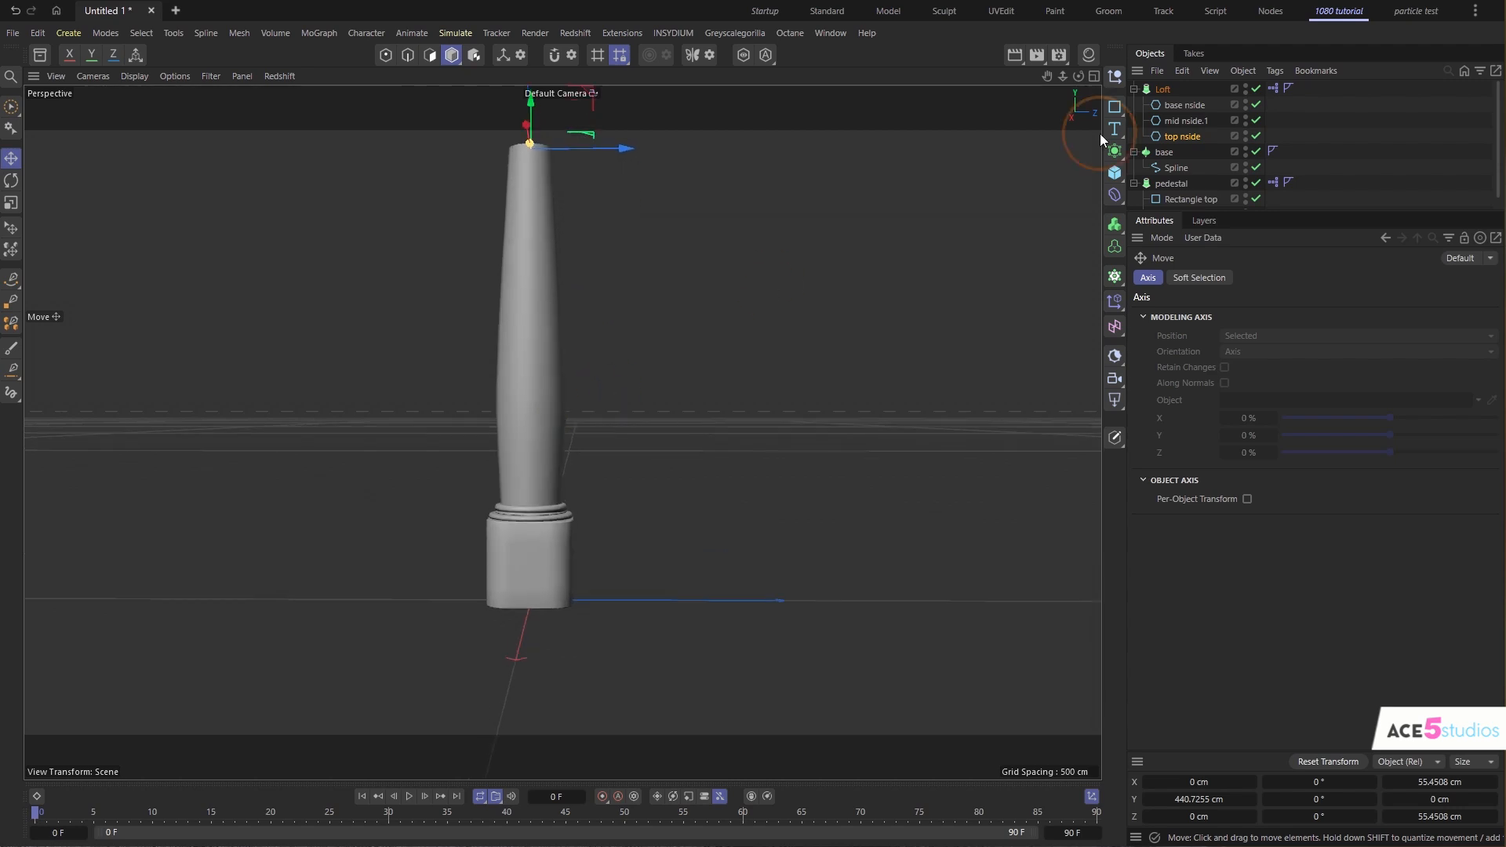
- Scale the mid nside.1 spline down to about 69 cm wide and raise it to about 201 cm in Y
{"action": "left_click", "coordinate": [1186, 120]}
{"action": "key", "text": "t"}
{"action": "left_click_drag", "start_coordinate": [598, 322], "coordinate": [463, 356]}
{"action": "key", "text": "e"}
{"action": "left_click_drag", "start_coordinate": [547, 336], "coordinate": [528, 267]}
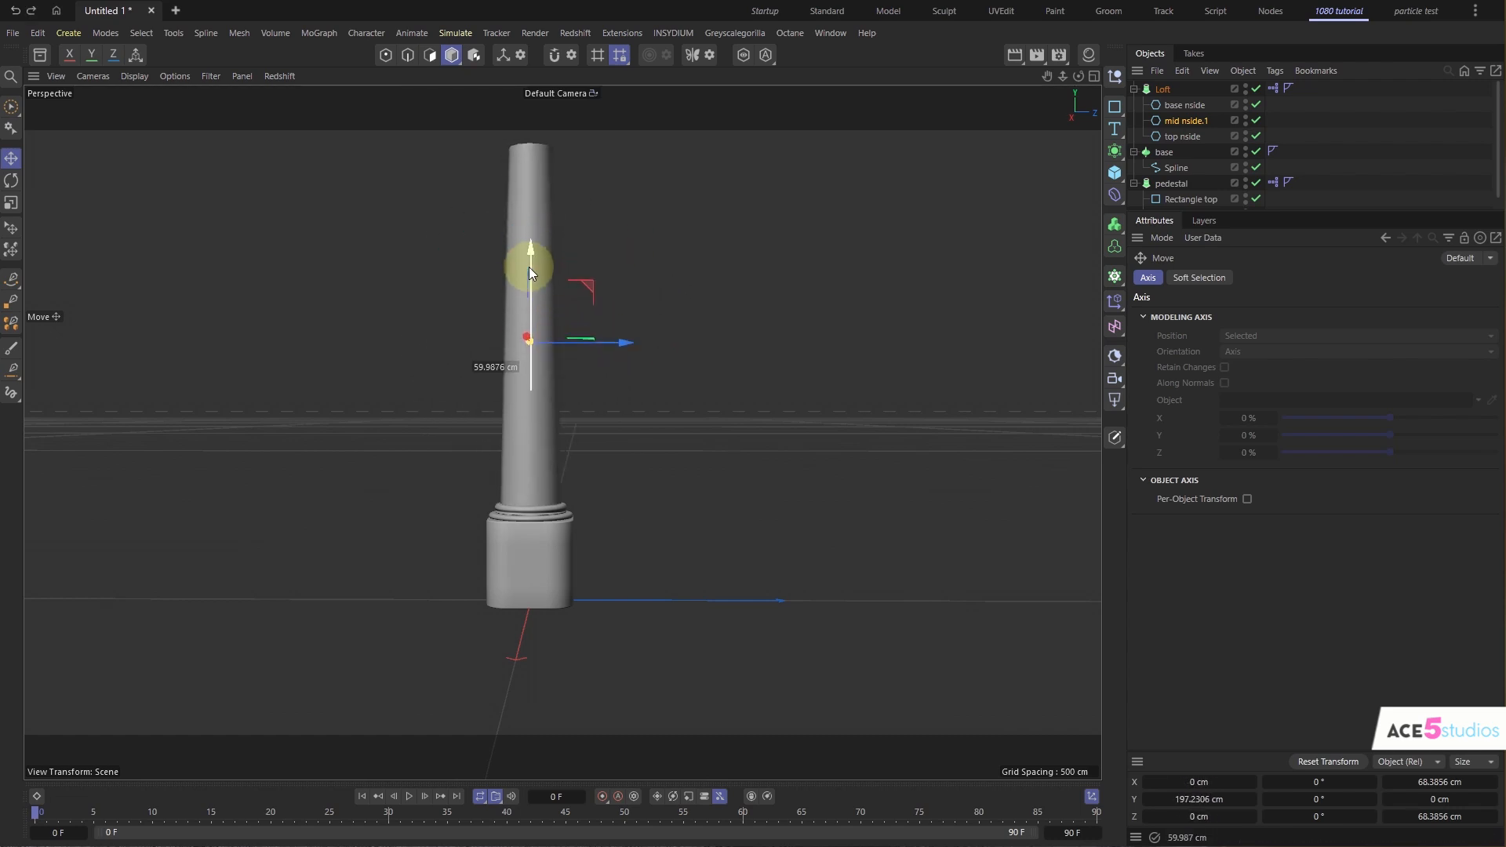
{"action": "key", "text": "t"}
{"action": "mouse_move", "coordinate": [681, 290]}
{"action": "left_mouse_down"}
{"action": "mouse_move", "coordinate": [643, 297]}
{"action": "mouse_move", "coordinate": [692, 298]}
{"action": "left_mouse_up"}
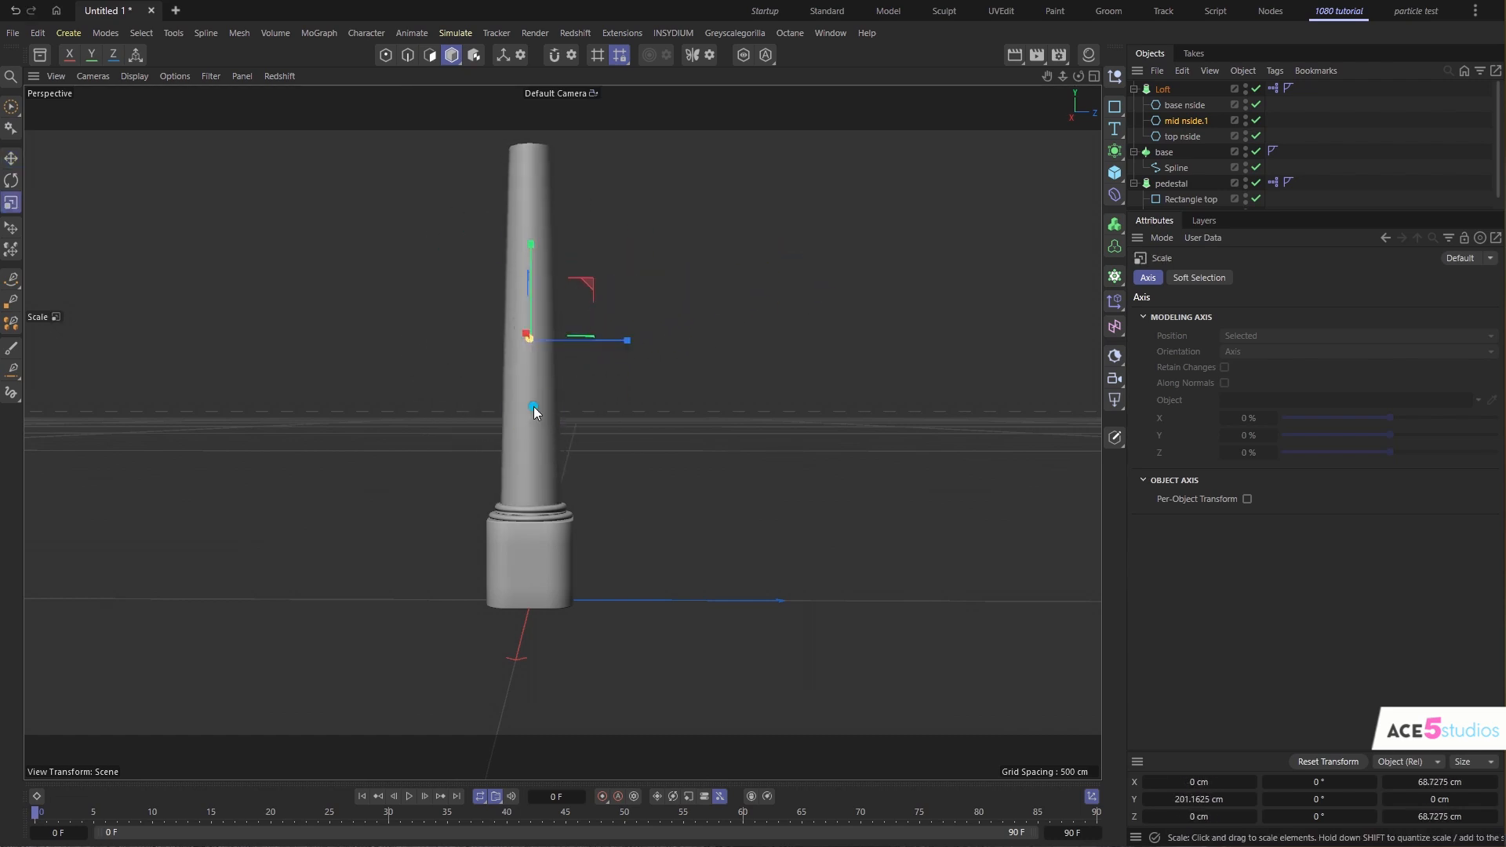
{"action": "left_click_drag", "start_coordinate": [534, 410], "coordinate": [542, 395], "text": "alt"}
{"action": "middle_click_drag", "start_coordinate": [543, 396], "coordinate": [555, 435], "text": "alt"}
{"action": "right_click_drag", "start_coordinate": [555, 434], "coordinate": [571, 529], "text": "alt"}
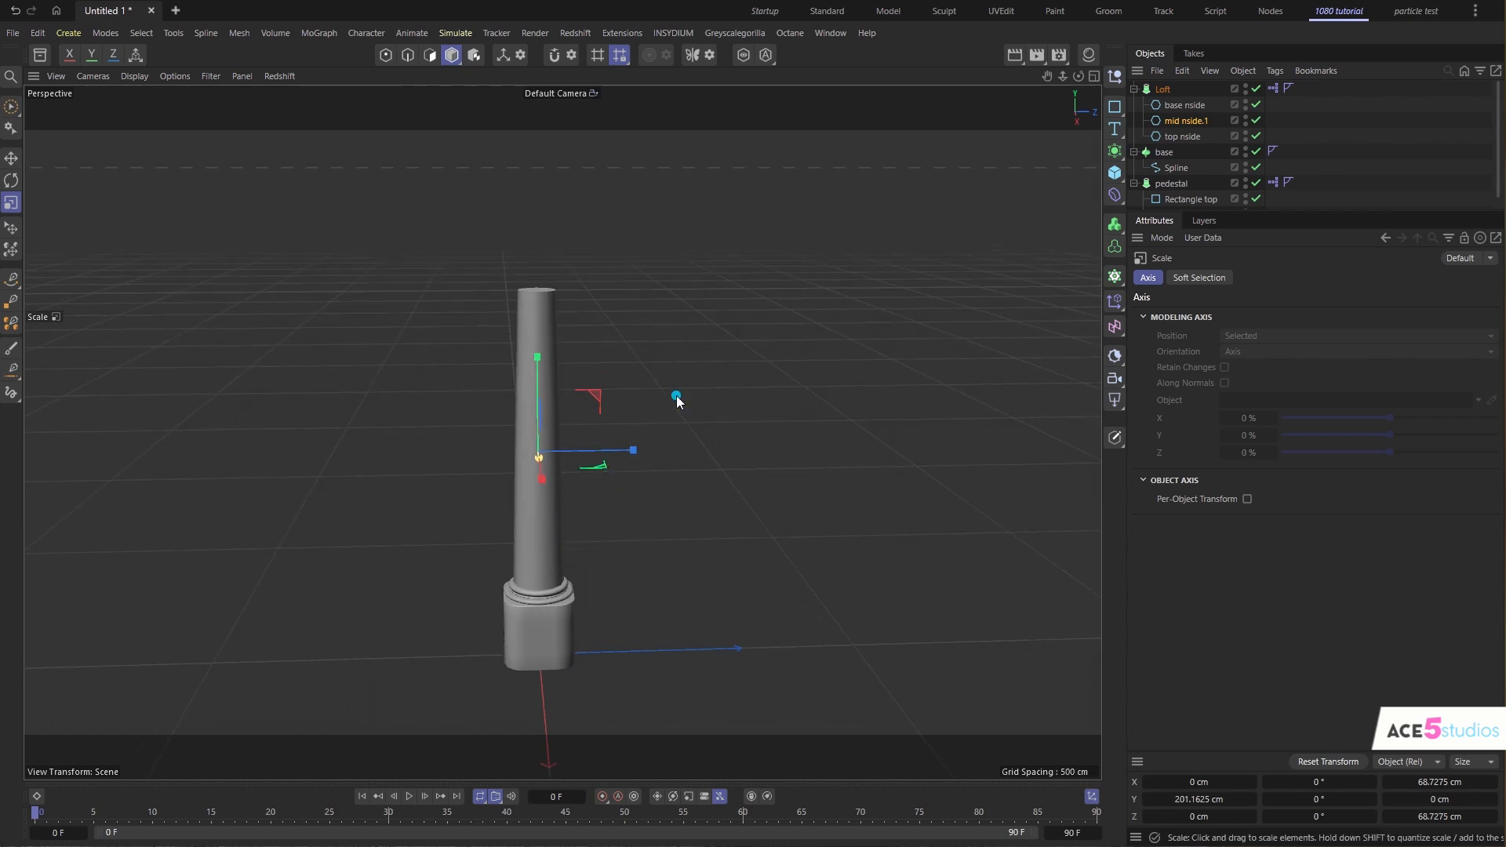
- Deselect everything and enlarge the object list to show the whole column hierarchy
{"action": "left_click", "coordinate": [543, 485]}
{"action": "left_click", "coordinate": [582, 601]}
{"action": "middle_click_drag", "start_coordinate": [582, 601], "coordinate": [570, 534], "text": "alt"}
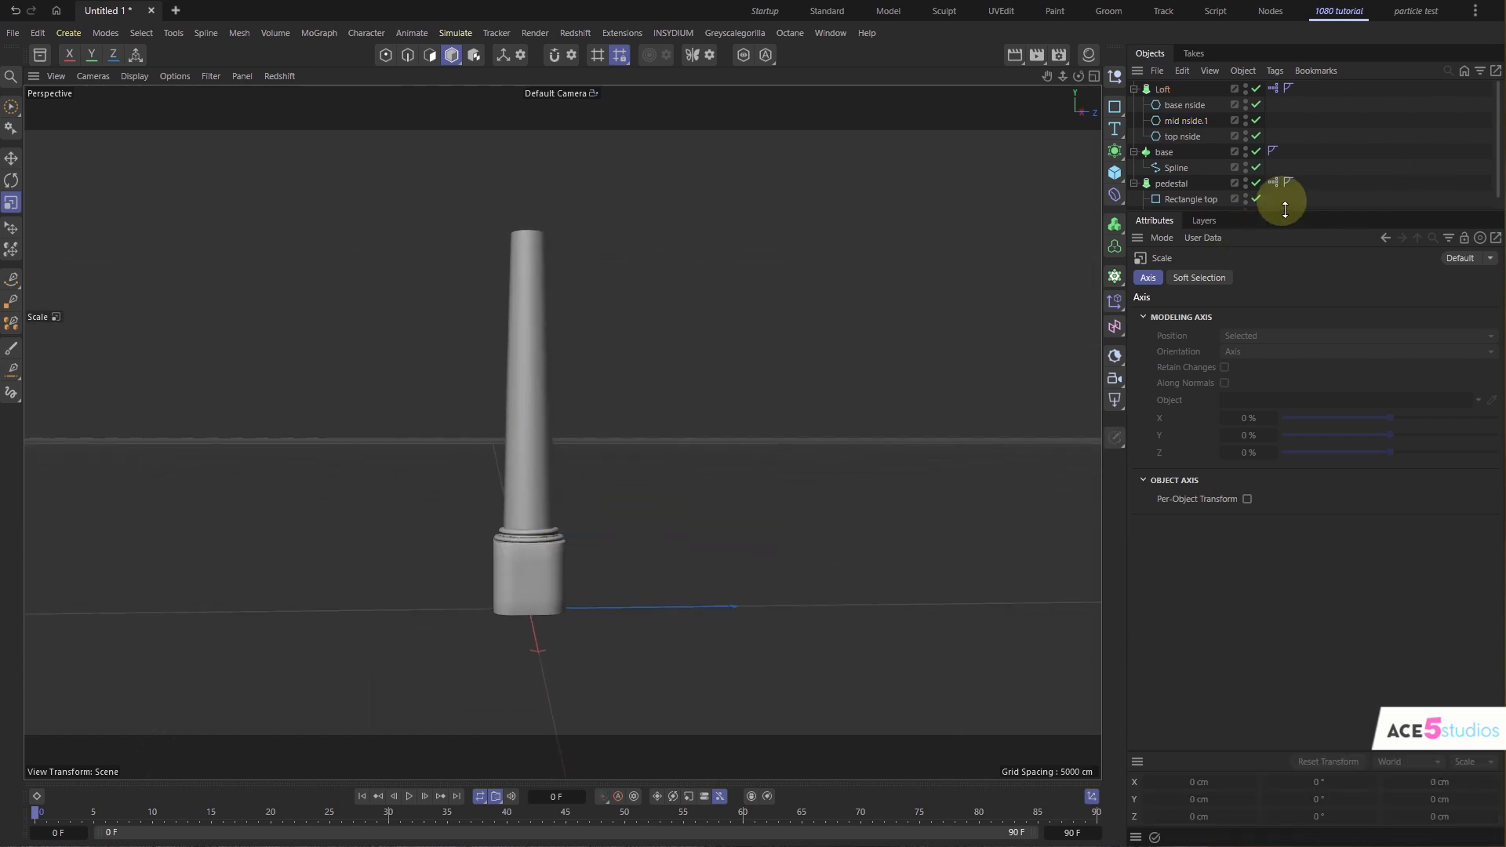
{"action": "left_click_drag", "start_coordinate": [1285, 210], "coordinate": [1261, 391]}
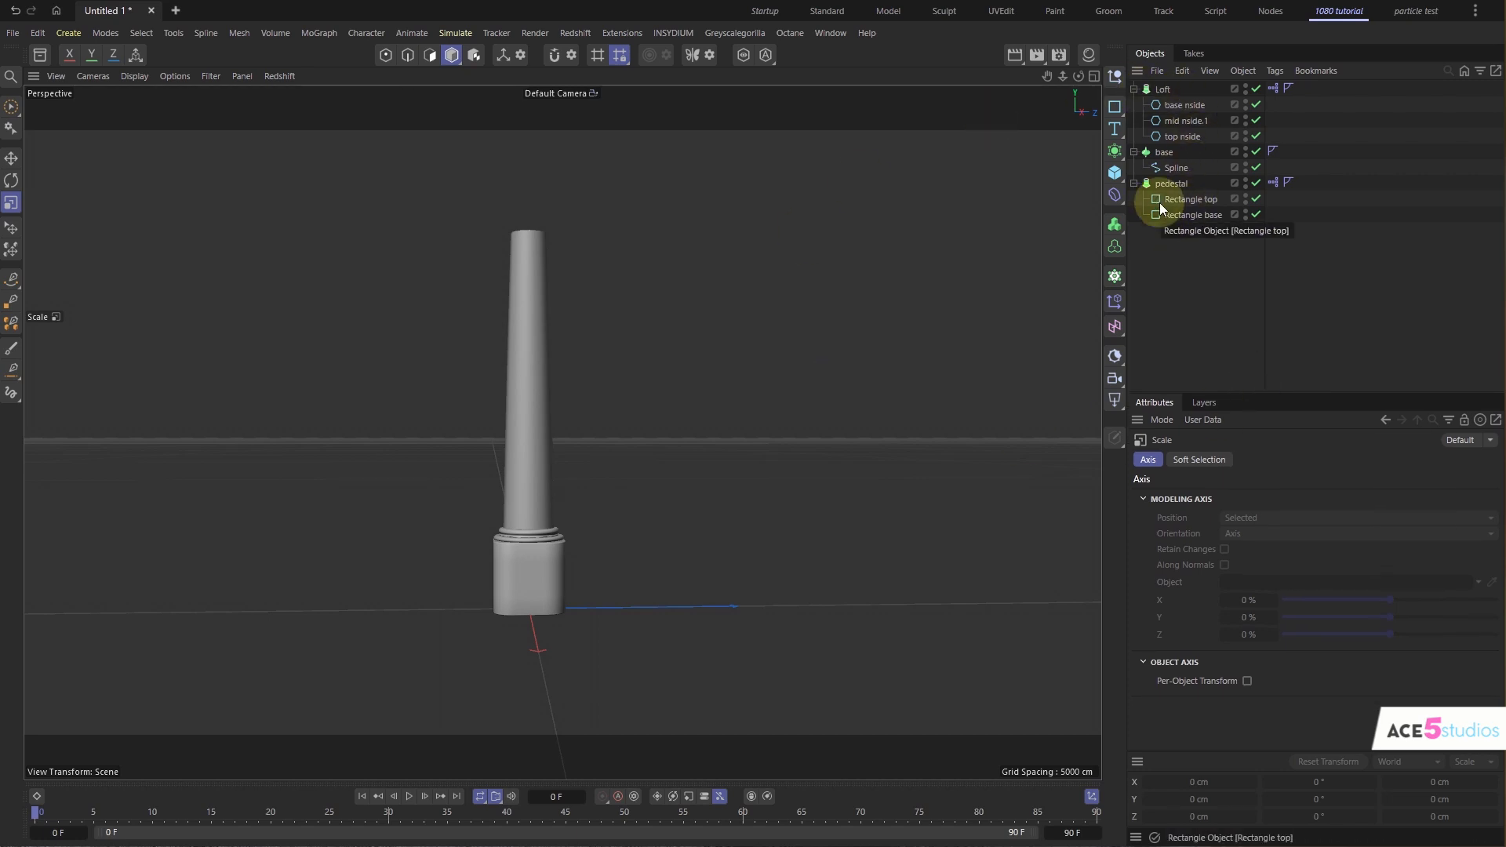
{"action": "scroll", "coordinate": [474, 553], "scroll_direction": "up", "scroll_amount": 2}
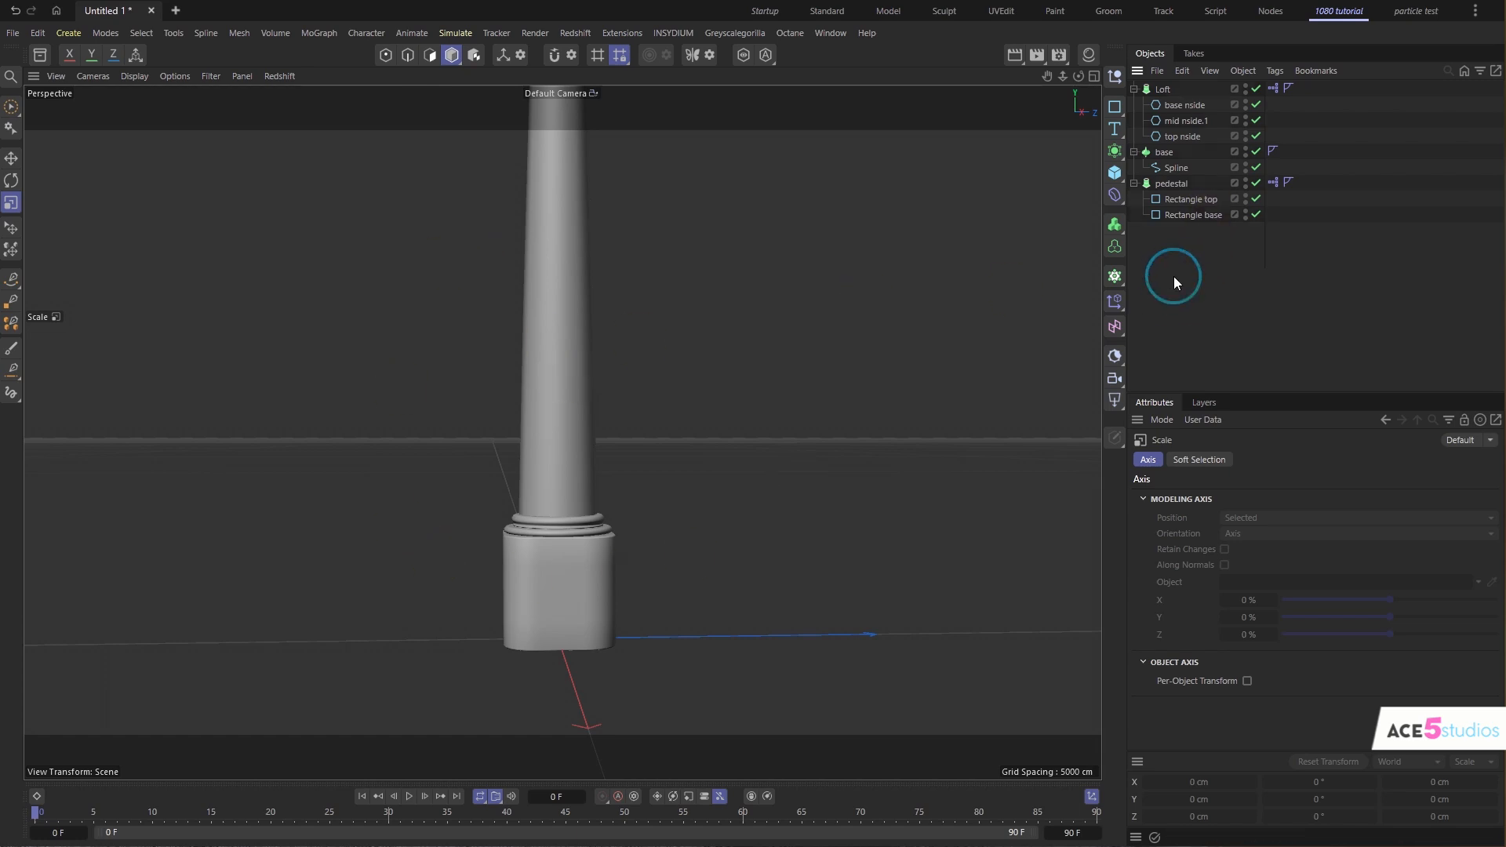
- Add a top-level null object and raise it to about 106 cm in Y, level with the pedestal's top
{"action": "left_click", "coordinate": [1179, 105]}
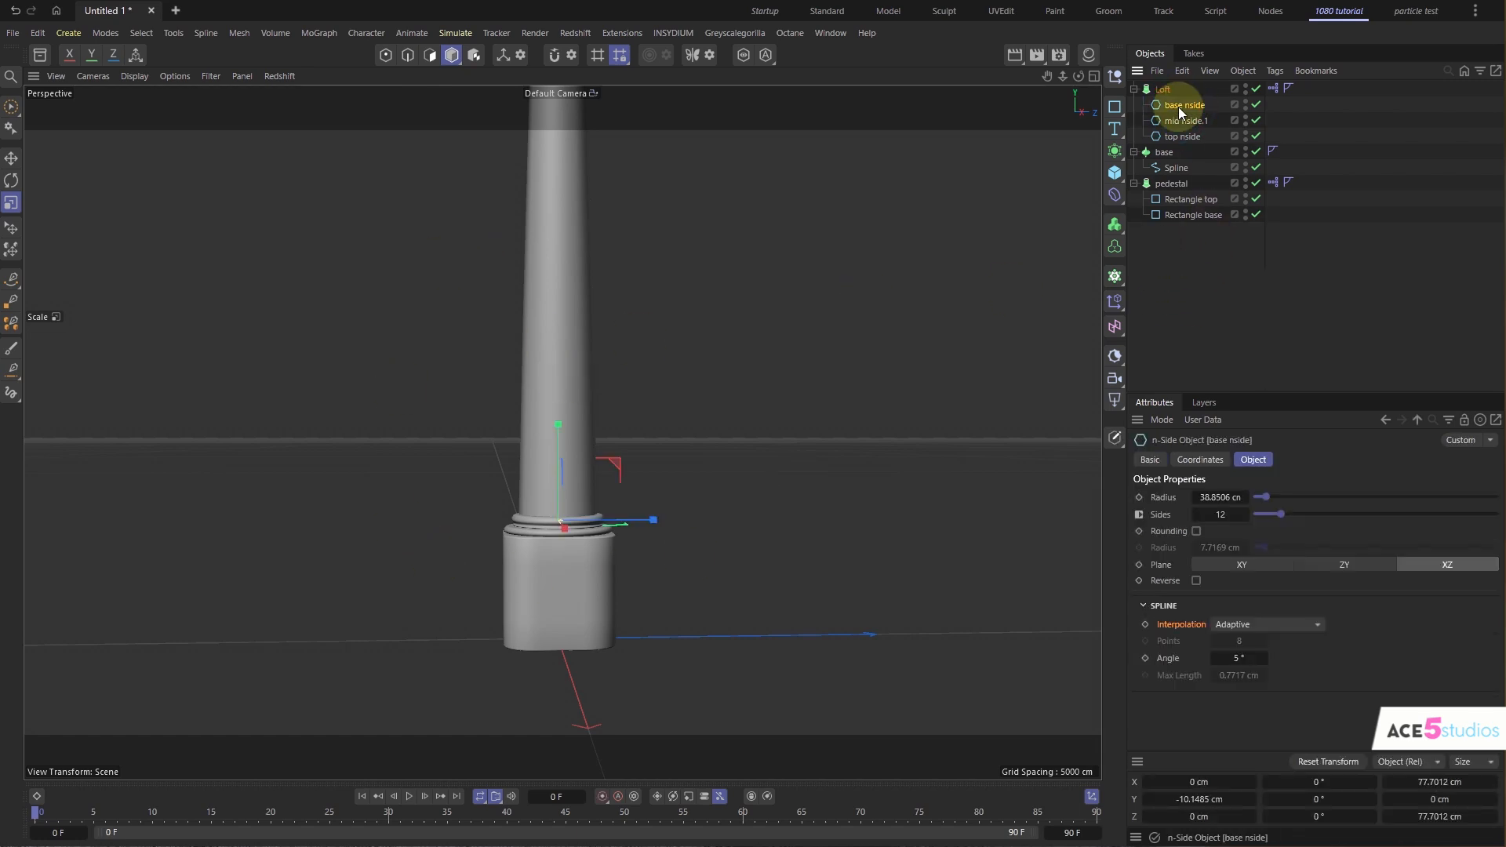
{"action": "left_click", "coordinate": [1115, 76]}
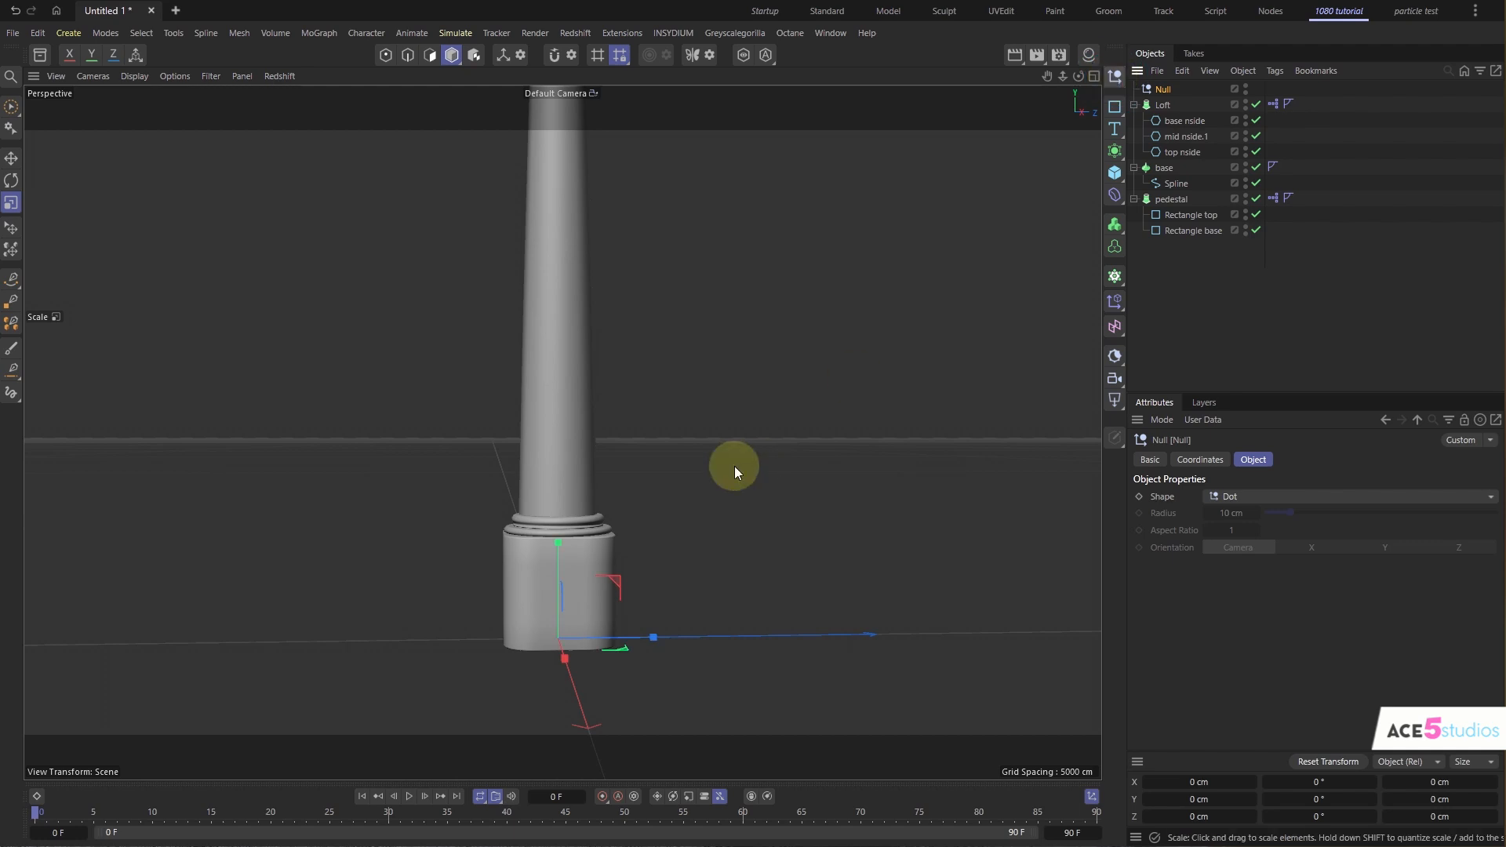
{"action": "key", "text": "e"}
{"action": "left_click_drag", "start_coordinate": [560, 560], "coordinate": [582, 452]}
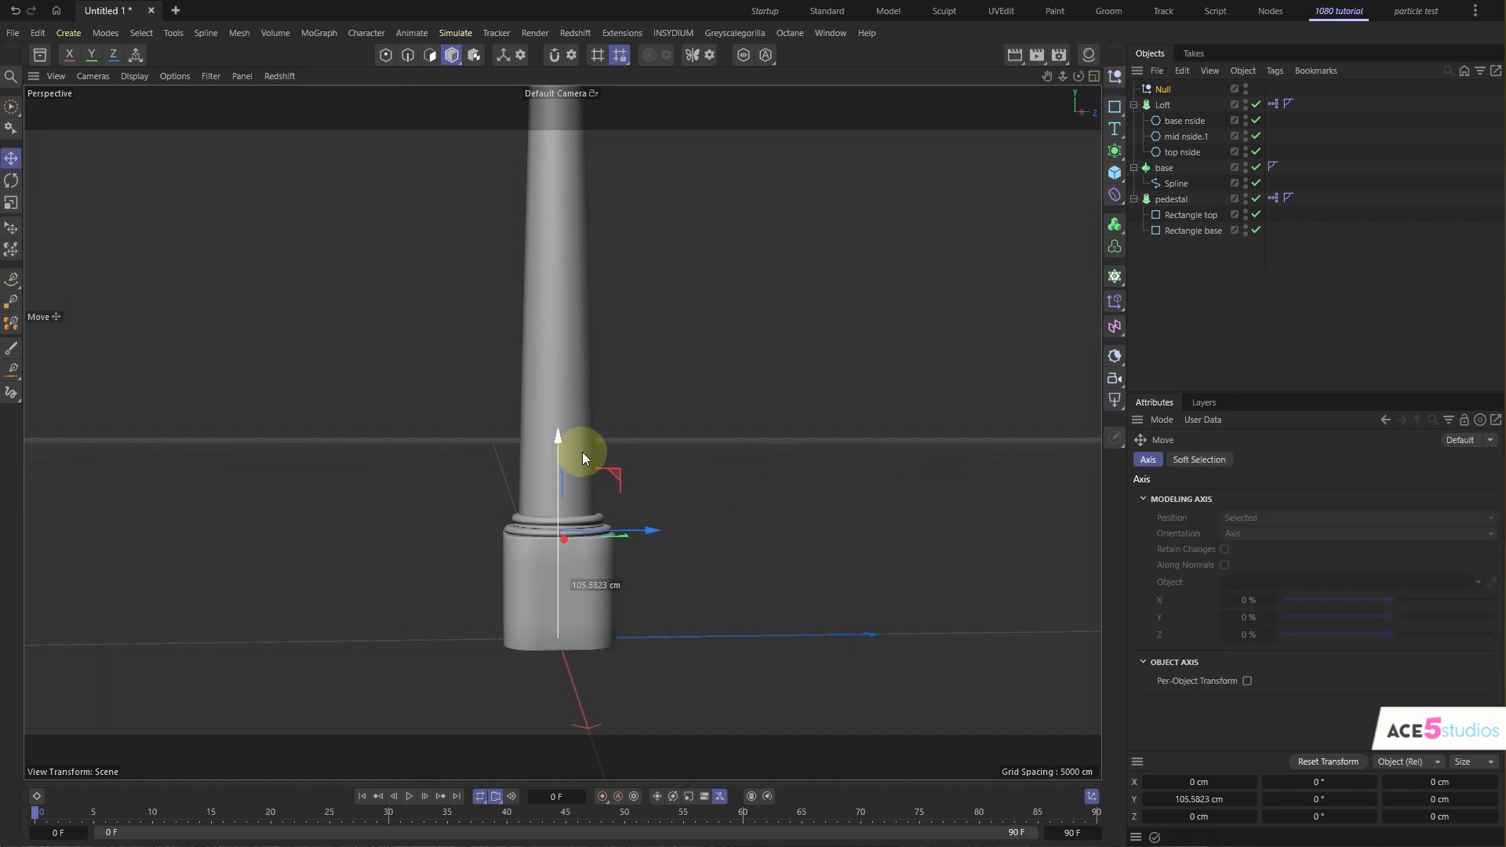
- Display the null as a Hexagon with an 85 cm radius and Y orientation so it surrounds the pedestal's top
{"action": "left_click", "coordinate": [1159, 90]}
{"action": "left_click", "coordinate": [1280, 502]}
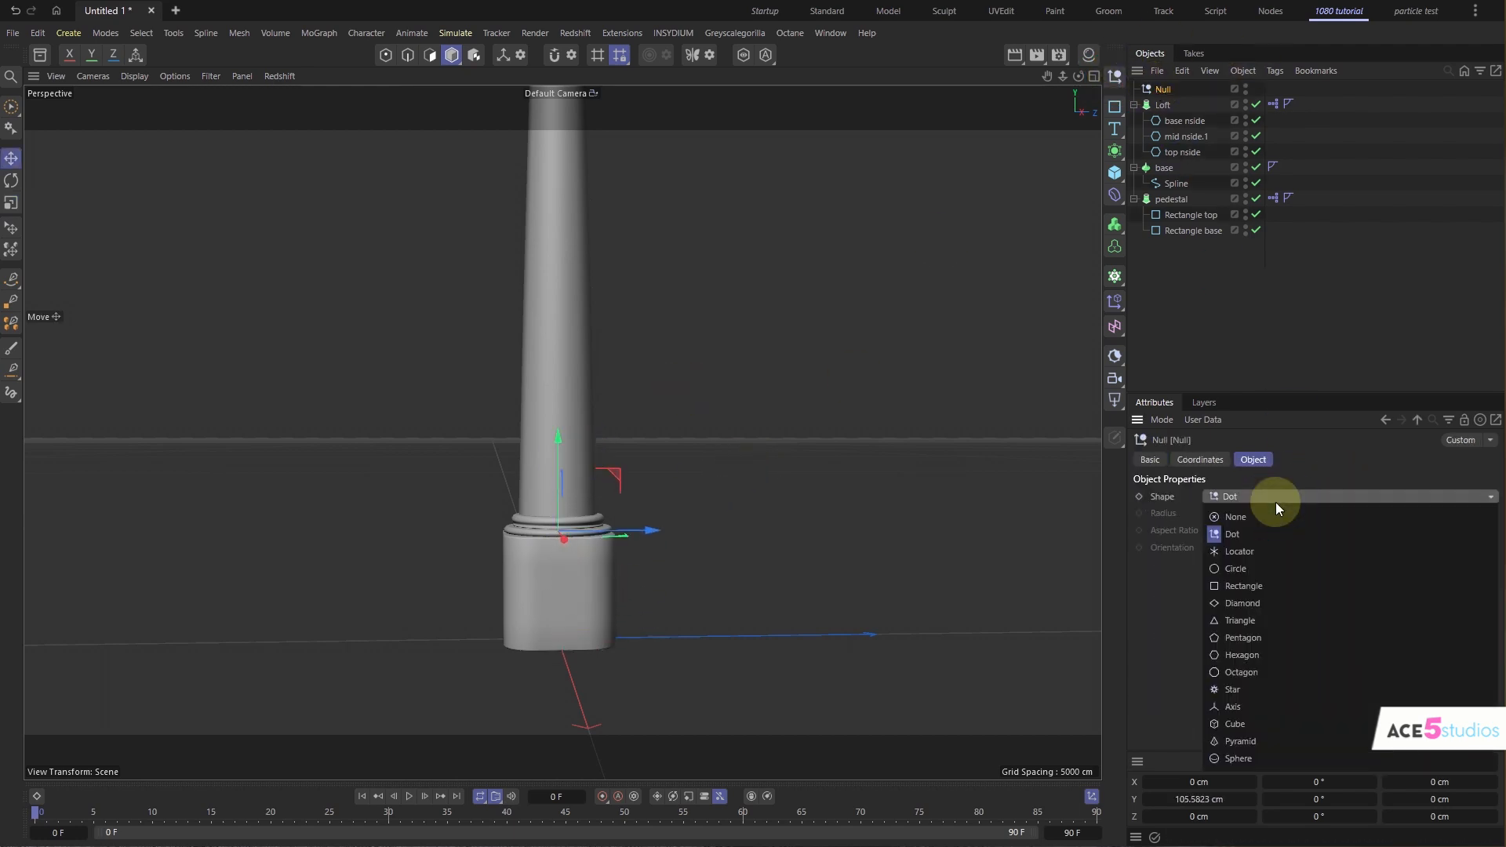
{"action": "left_click", "coordinate": [1264, 652]}
{"action": "left_click", "coordinate": [1437, 547]}
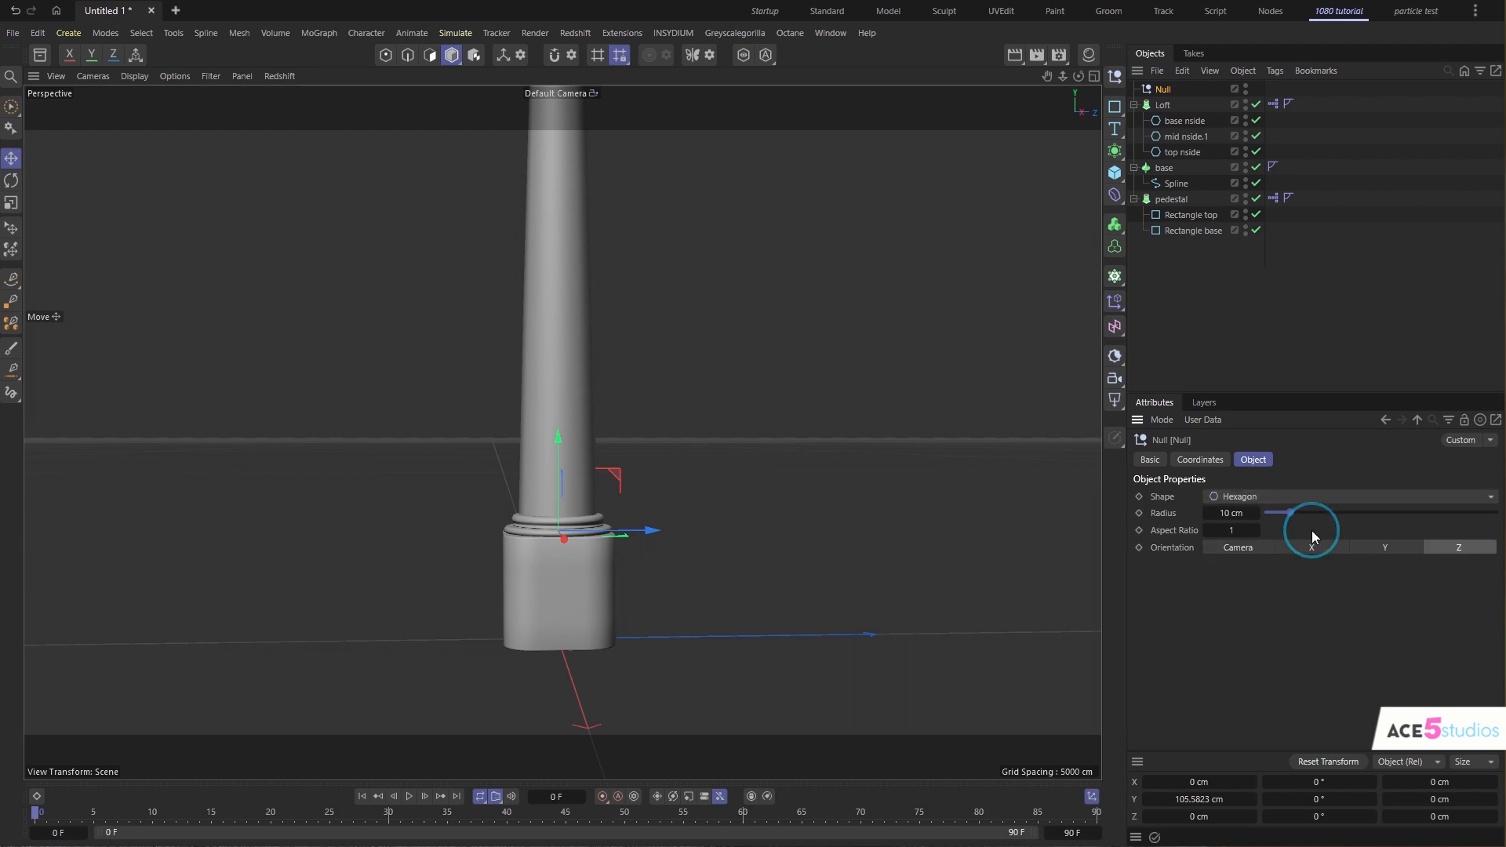
{"action": "left_click", "coordinate": [1428, 519]}
{"action": "left_click", "coordinate": [1389, 547]}
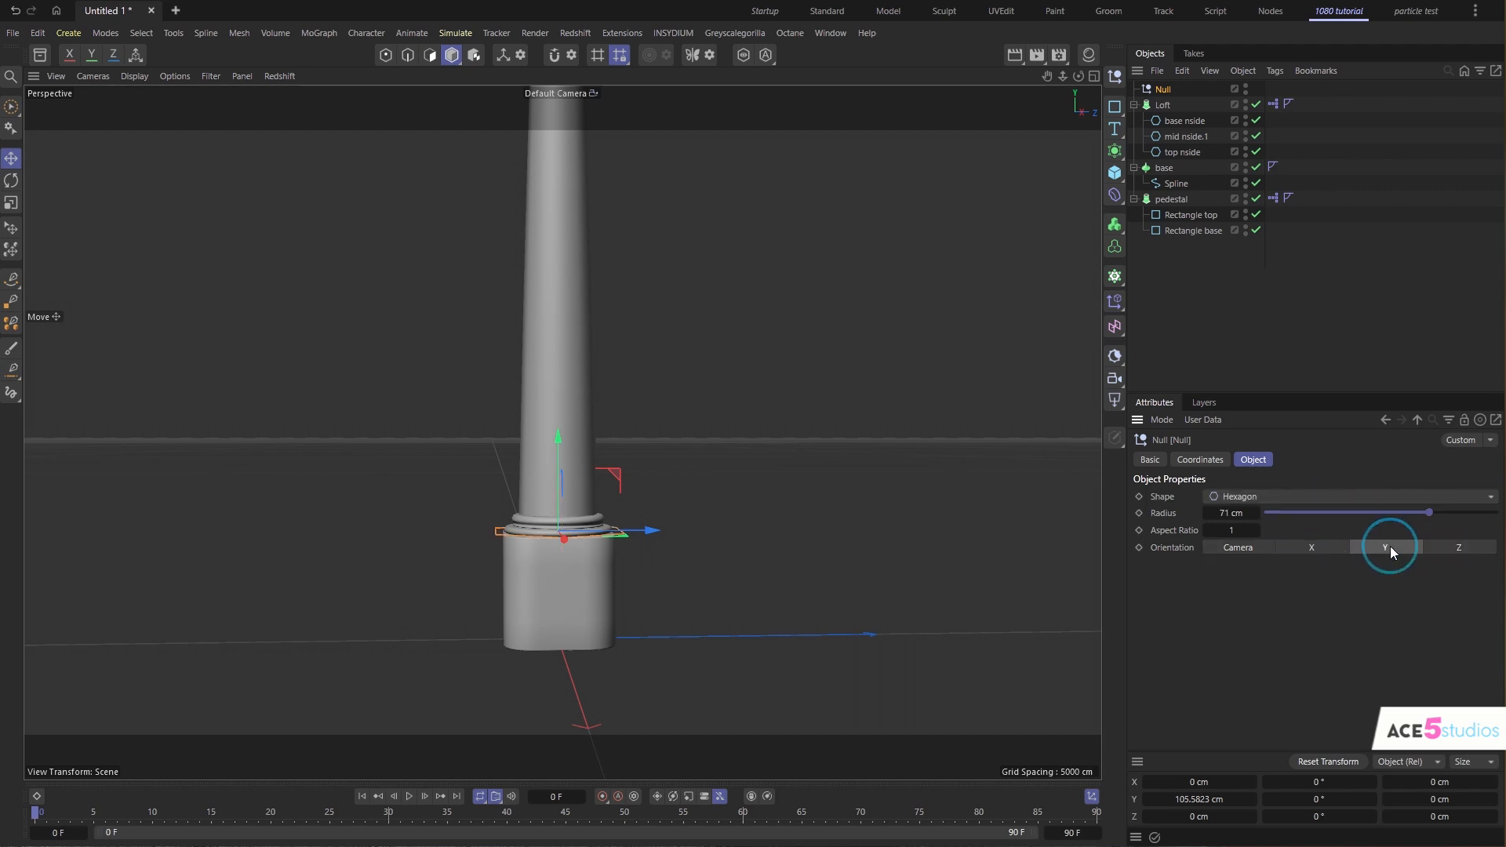
{"action": "mouse_move", "coordinate": [706, 510]}
{"action": "left_mouse_down", "text": "alt"}
{"action": "mouse_move", "coordinate": [617, 547]}
{"action": "mouse_move", "coordinate": [710, 514]}
{"action": "left_mouse_up", "text": "alt"}
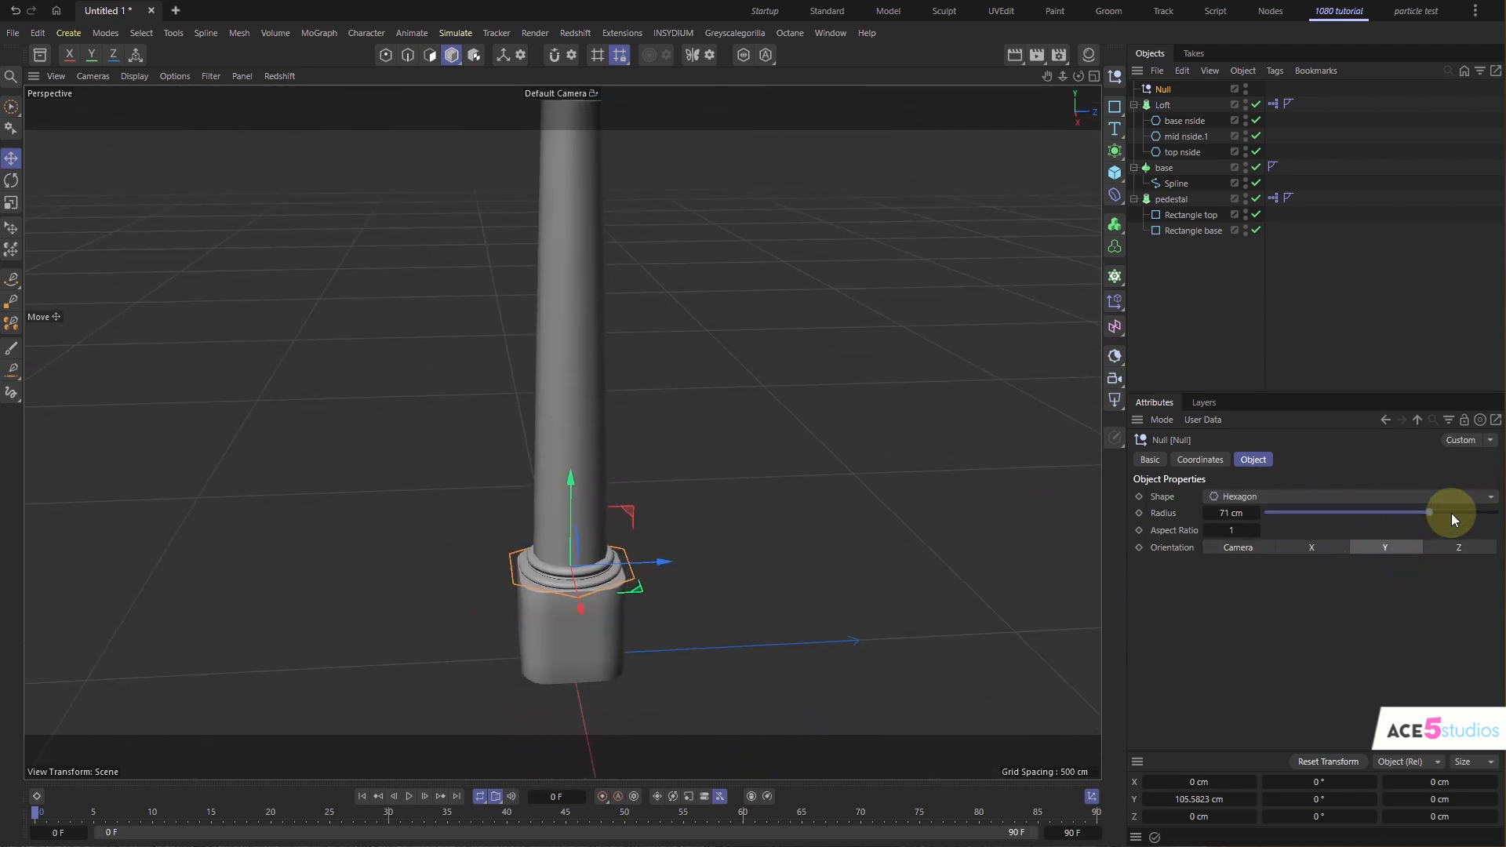
{"action": "left_click_drag", "start_coordinate": [1452, 513], "coordinate": [1461, 515]}
{"action": "left_click_drag", "start_coordinate": [608, 553], "coordinate": [596, 463], "text": "alt"}
{"action": "right_click_drag", "start_coordinate": [616, 463], "coordinate": [592, 455], "text": "alt"}
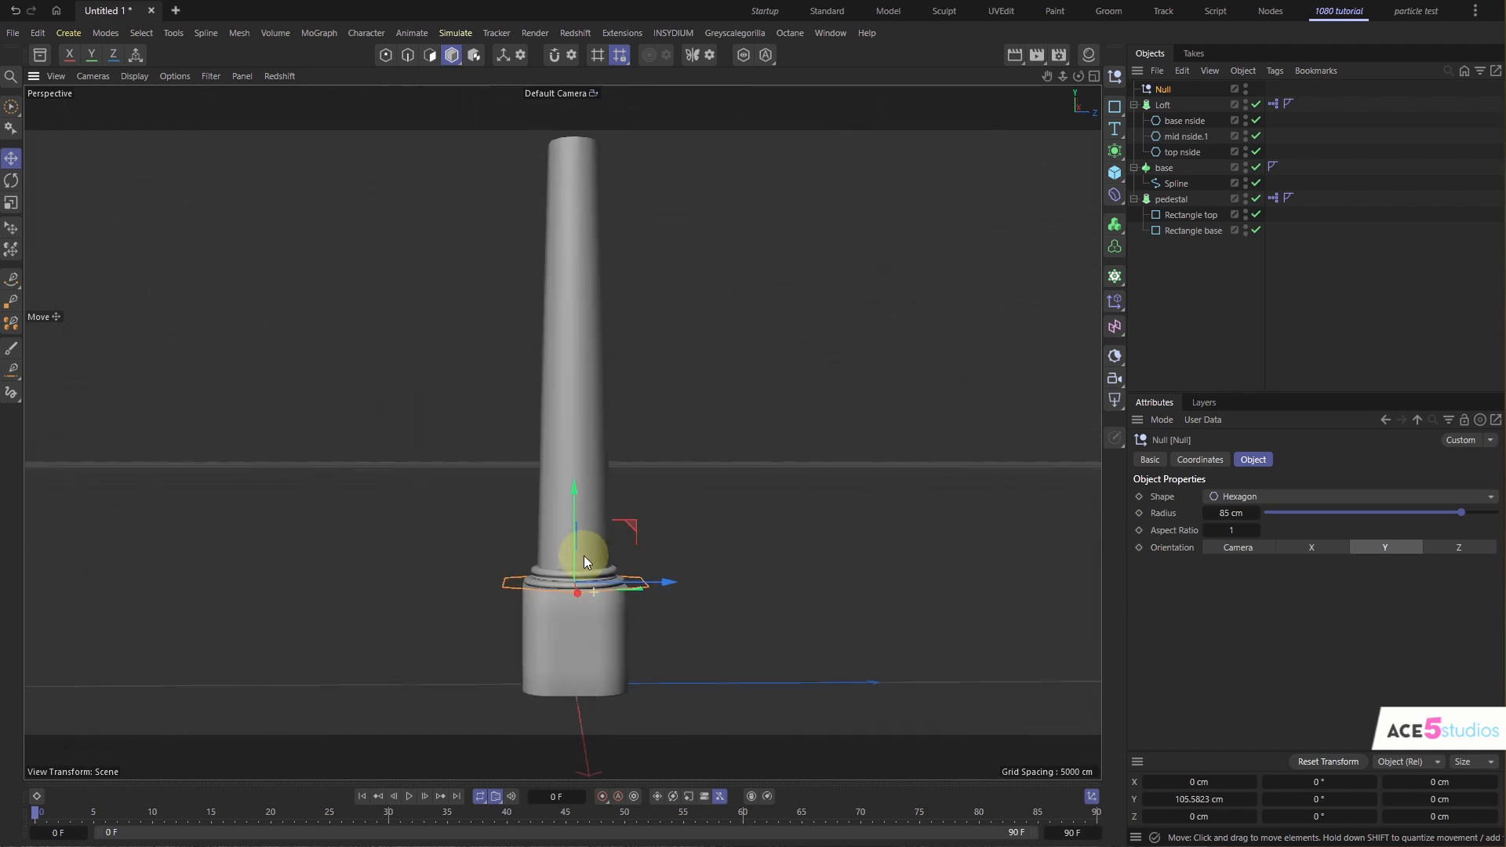
{"action": "left_click_drag", "start_coordinate": [584, 556], "coordinate": [604, 556], "text": "alt"}
{"action": "right_click_drag", "start_coordinate": [604, 555], "coordinate": [627, 533], "text": "alt"}
{"action": "left_click_drag", "start_coordinate": [599, 514], "coordinate": [675, 475], "text": "alt"}
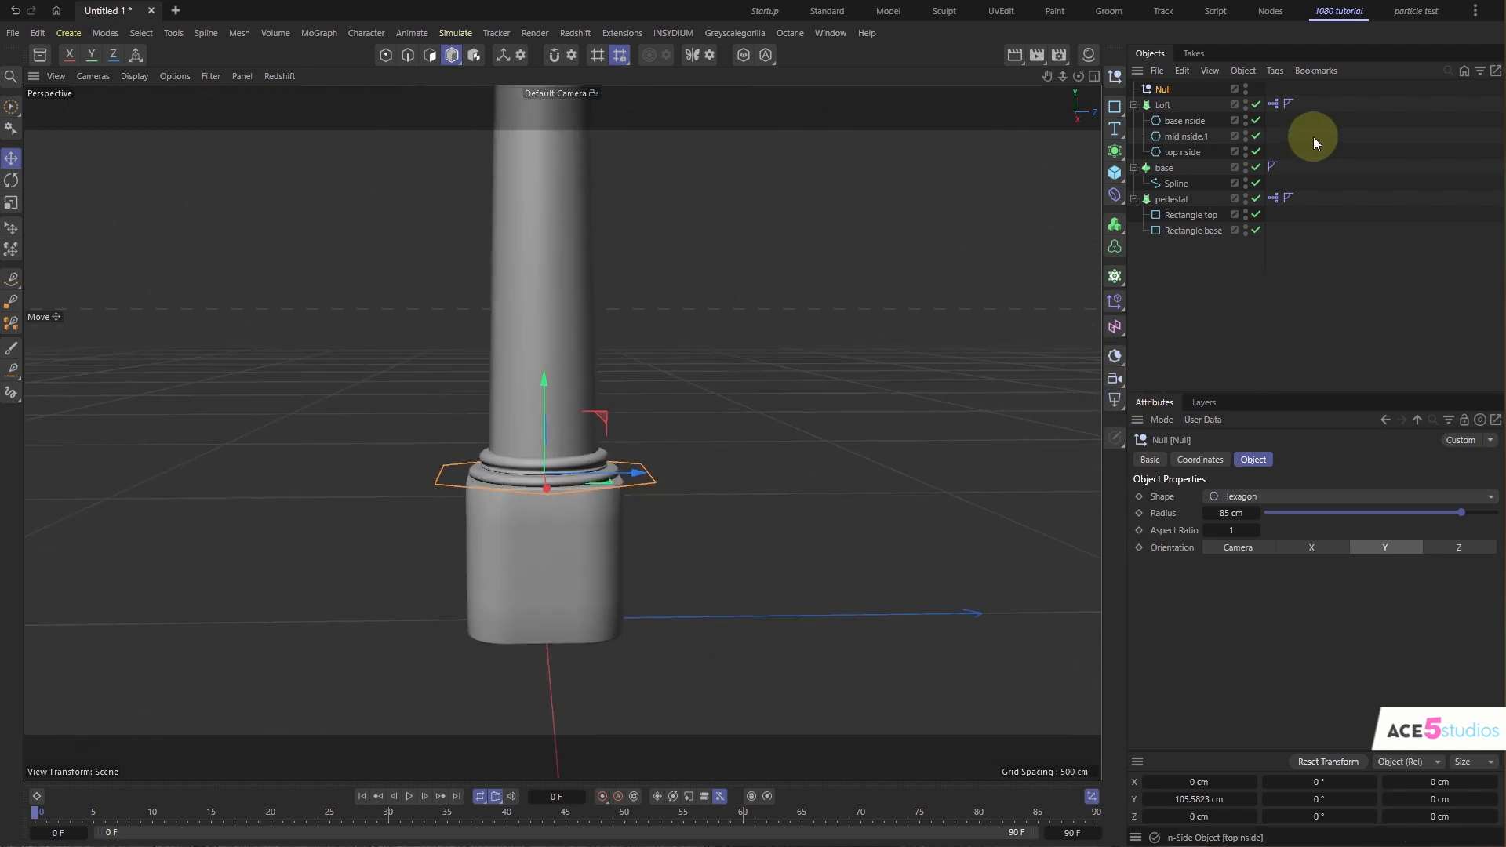
- Add a Constraint tag to Rectangle top, enable its Transform constraint and set the null as the target
{"action": "left_click", "coordinate": [1211, 232]}
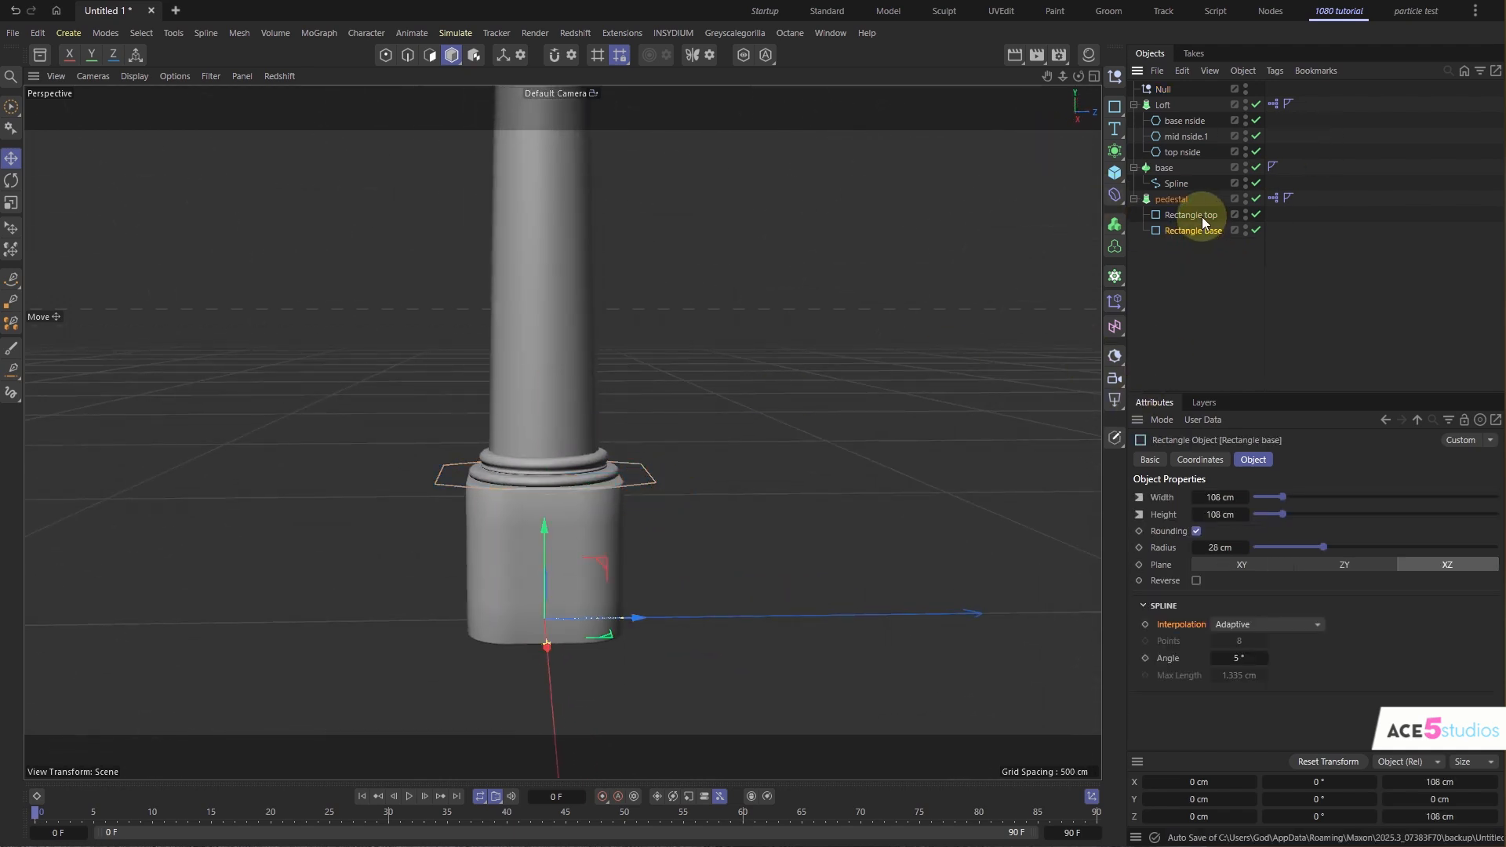
{"action": "left_click", "coordinate": [1198, 218]}
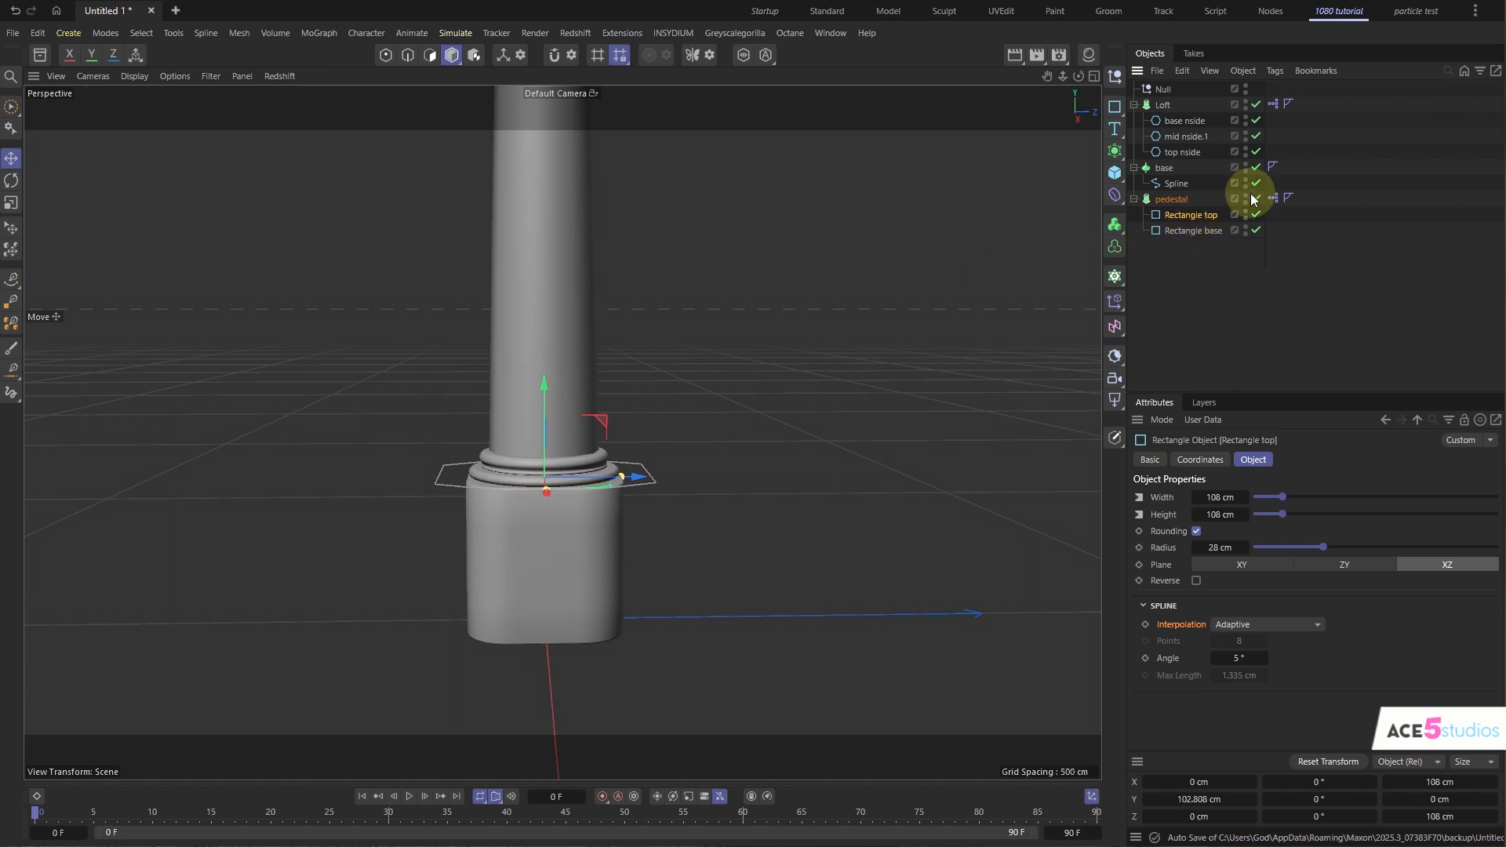
{"action": "right_click", "coordinate": [1179, 218]}
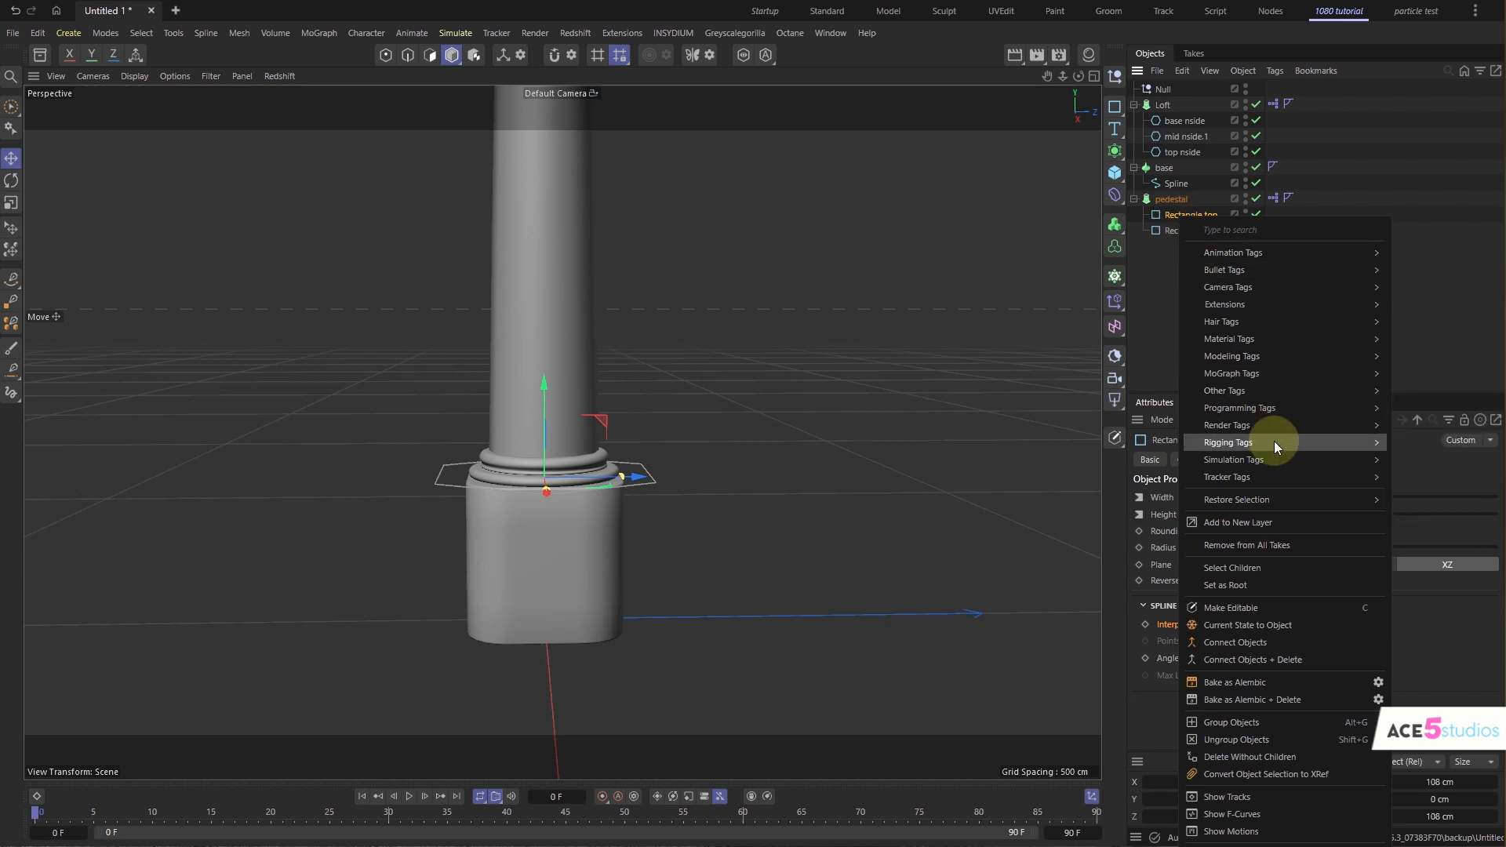
{"action": "mouse_move", "coordinate": [1274, 441]}
{"action": "left_click", "coordinate": [1429, 521]}
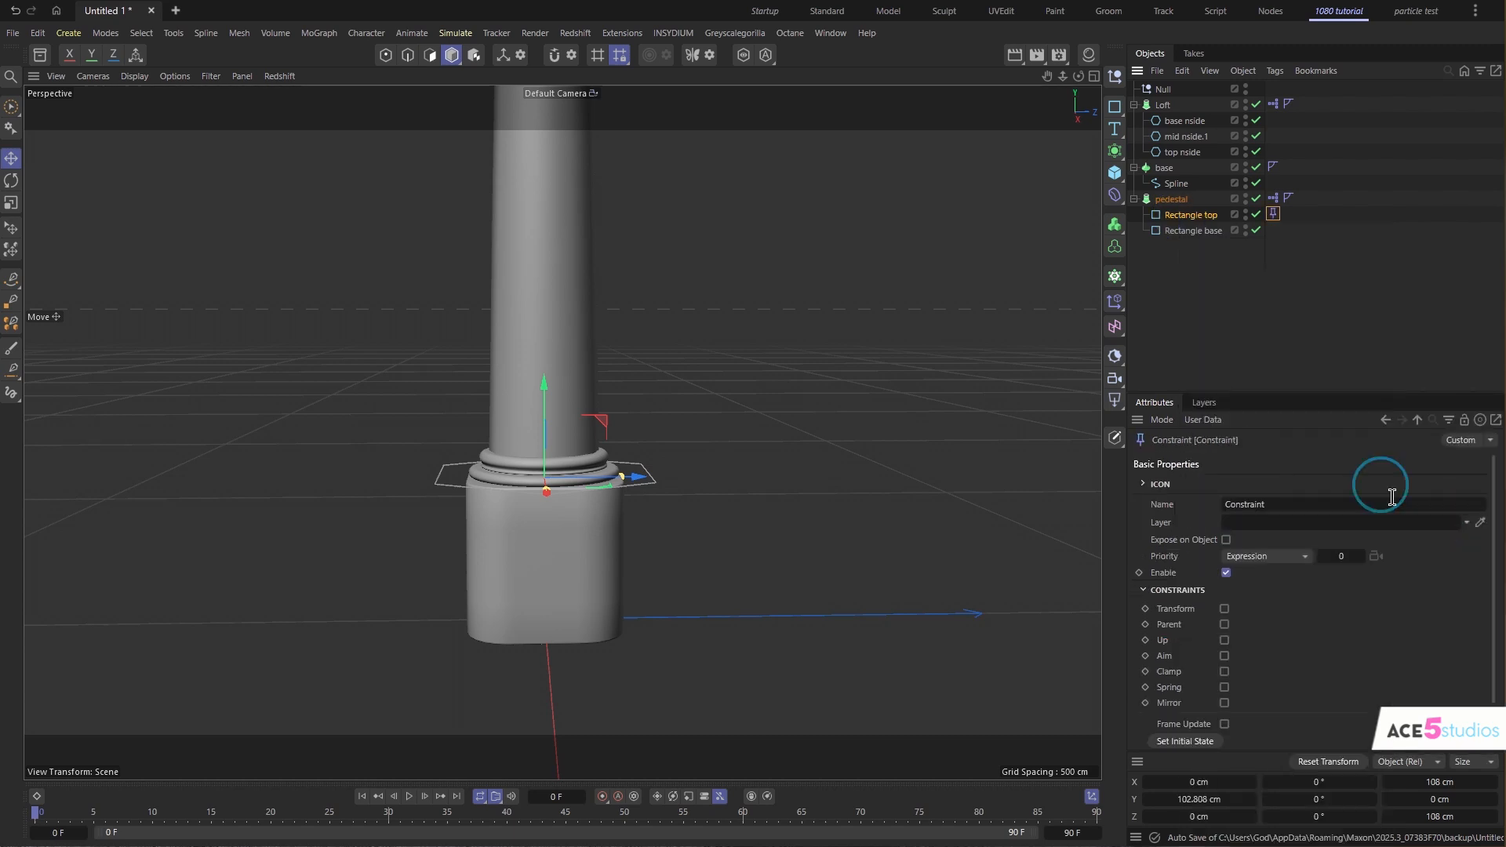
{"action": "left_click", "coordinate": [1225, 610]}
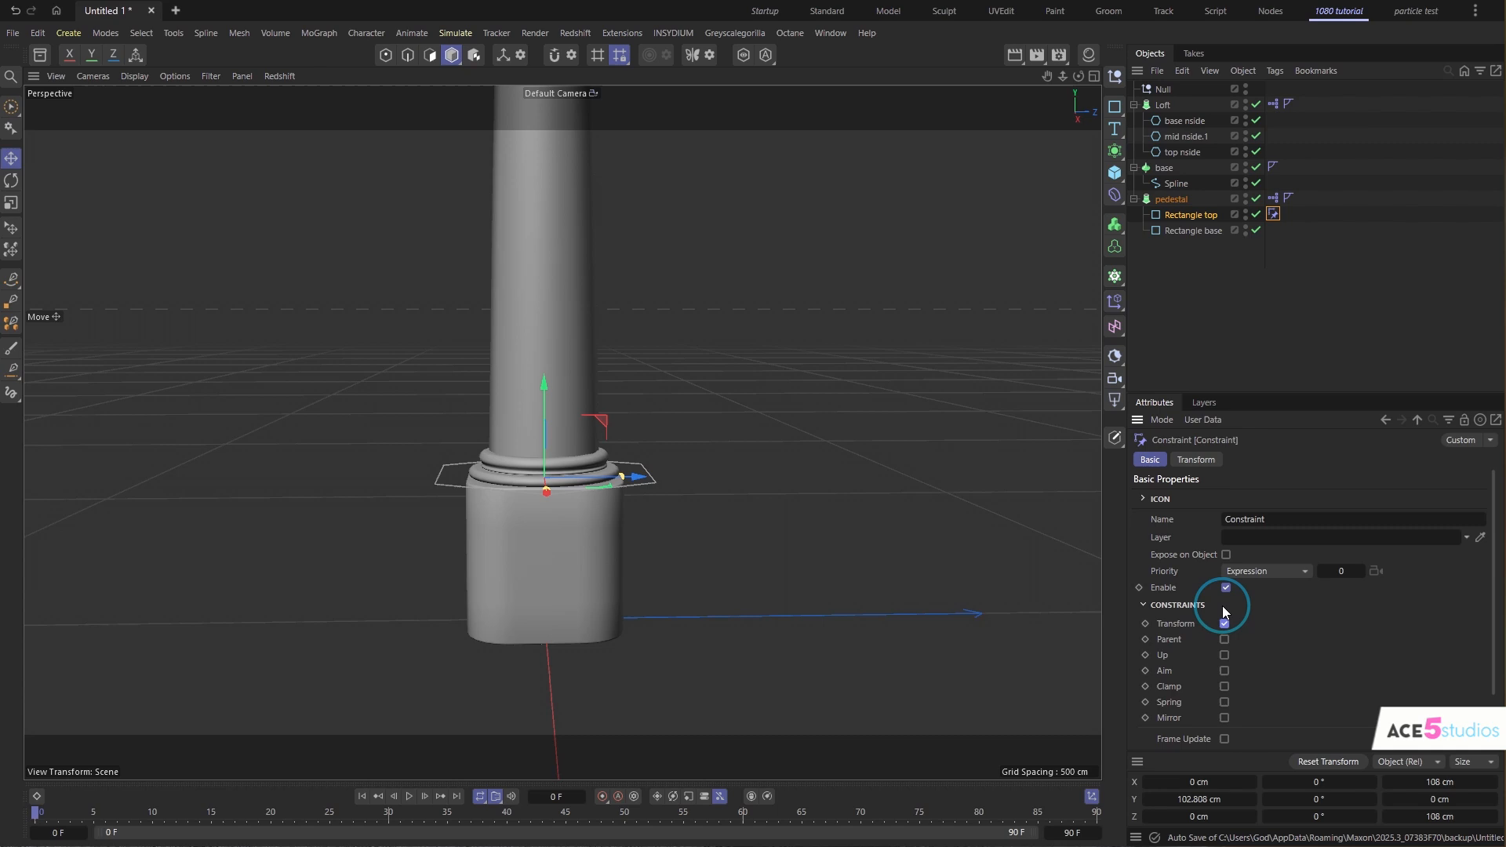
{"action": "left_click", "coordinate": [1198, 461]}
{"action": "left_click_drag", "start_coordinate": [1161, 89], "coordinate": [1228, 657]}
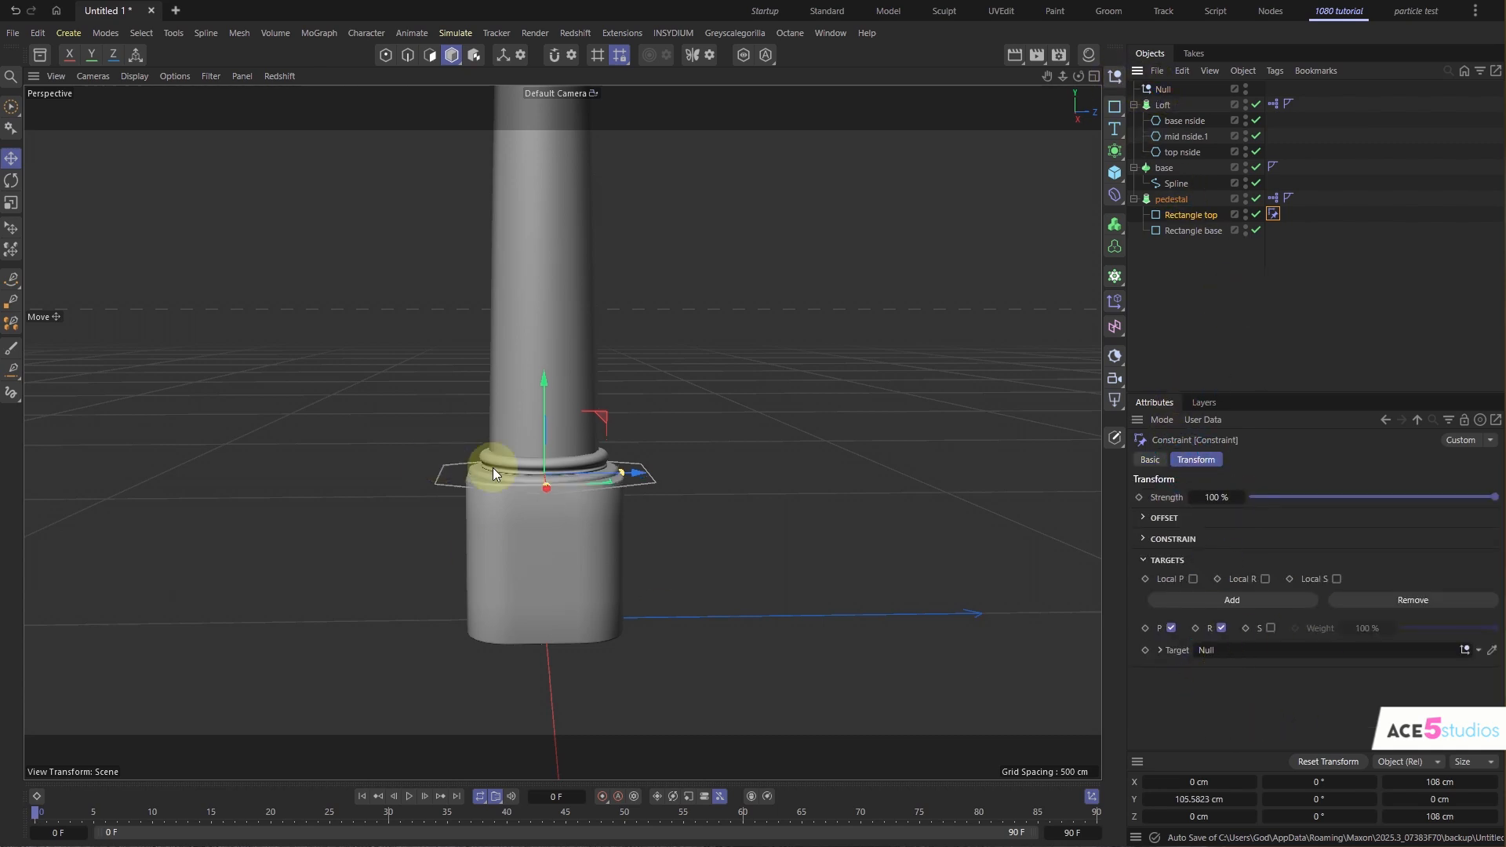
- Test the constraint by raising the null to about 129 cm in Y, and undo the move
{"action": "left_click_drag", "start_coordinate": [689, 469], "coordinate": [700, 469], "text": "alt"}
{"action": "right_click_drag", "start_coordinate": [606, 474], "coordinate": [636, 529], "text": "alt"}
{"action": "mouse_move", "coordinate": [607, 478]}
{"action": "left_mouse_down", "text": "alt"}
{"action": "mouse_move", "coordinate": [652, 570]}
{"action": "mouse_move", "coordinate": [613, 486]}
{"action": "left_mouse_up", "text": "alt"}
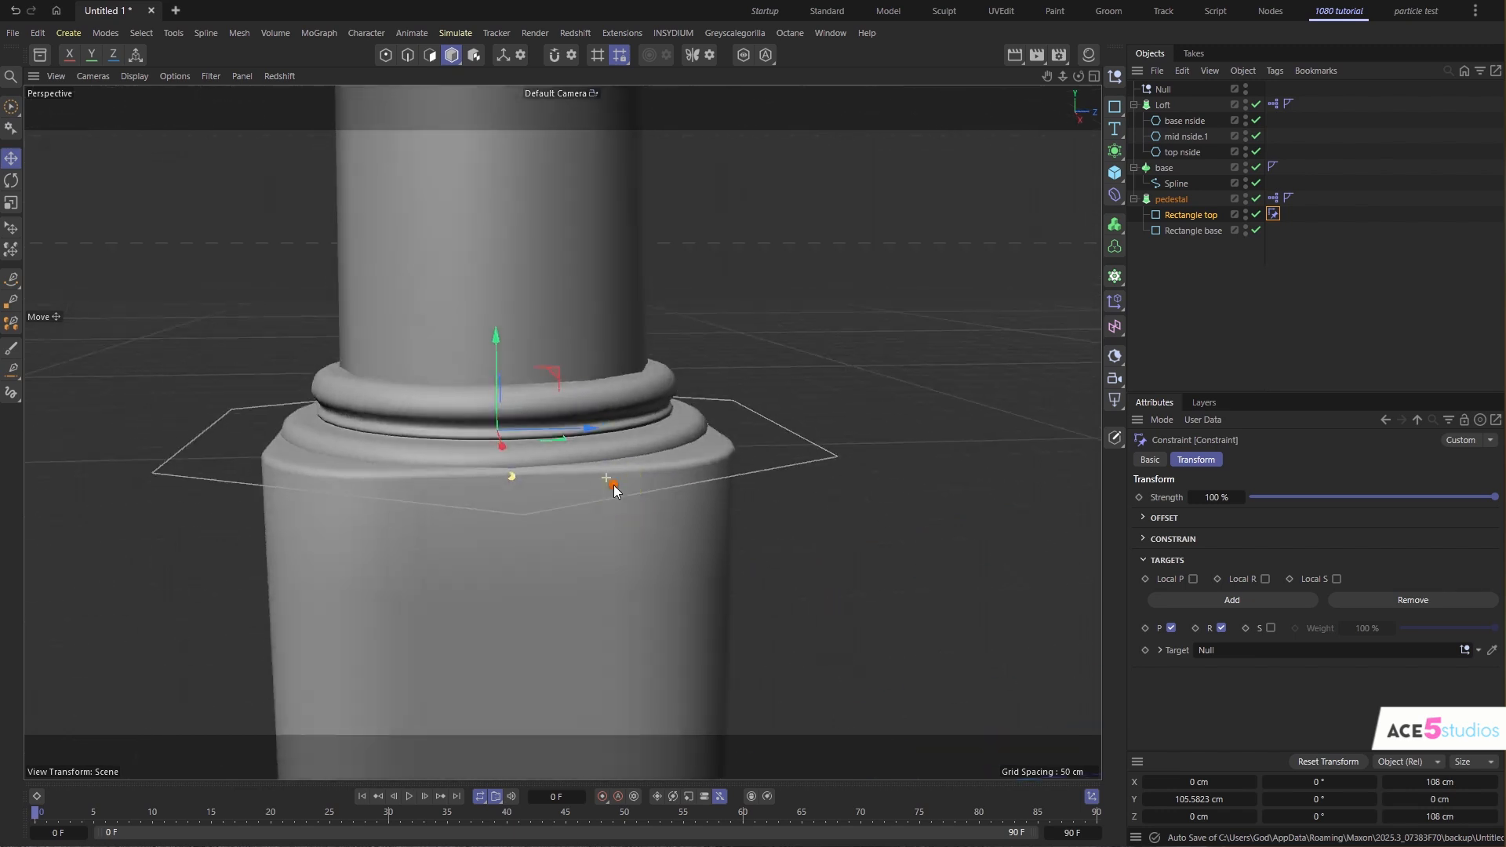
{"action": "right_click_drag", "start_coordinate": [613, 485], "coordinate": [576, 515], "text": "alt"}
{"action": "left_click_drag", "start_coordinate": [575, 515], "coordinate": [579, 471], "text": "alt"}
{"action": "left_click", "coordinate": [1166, 91]}
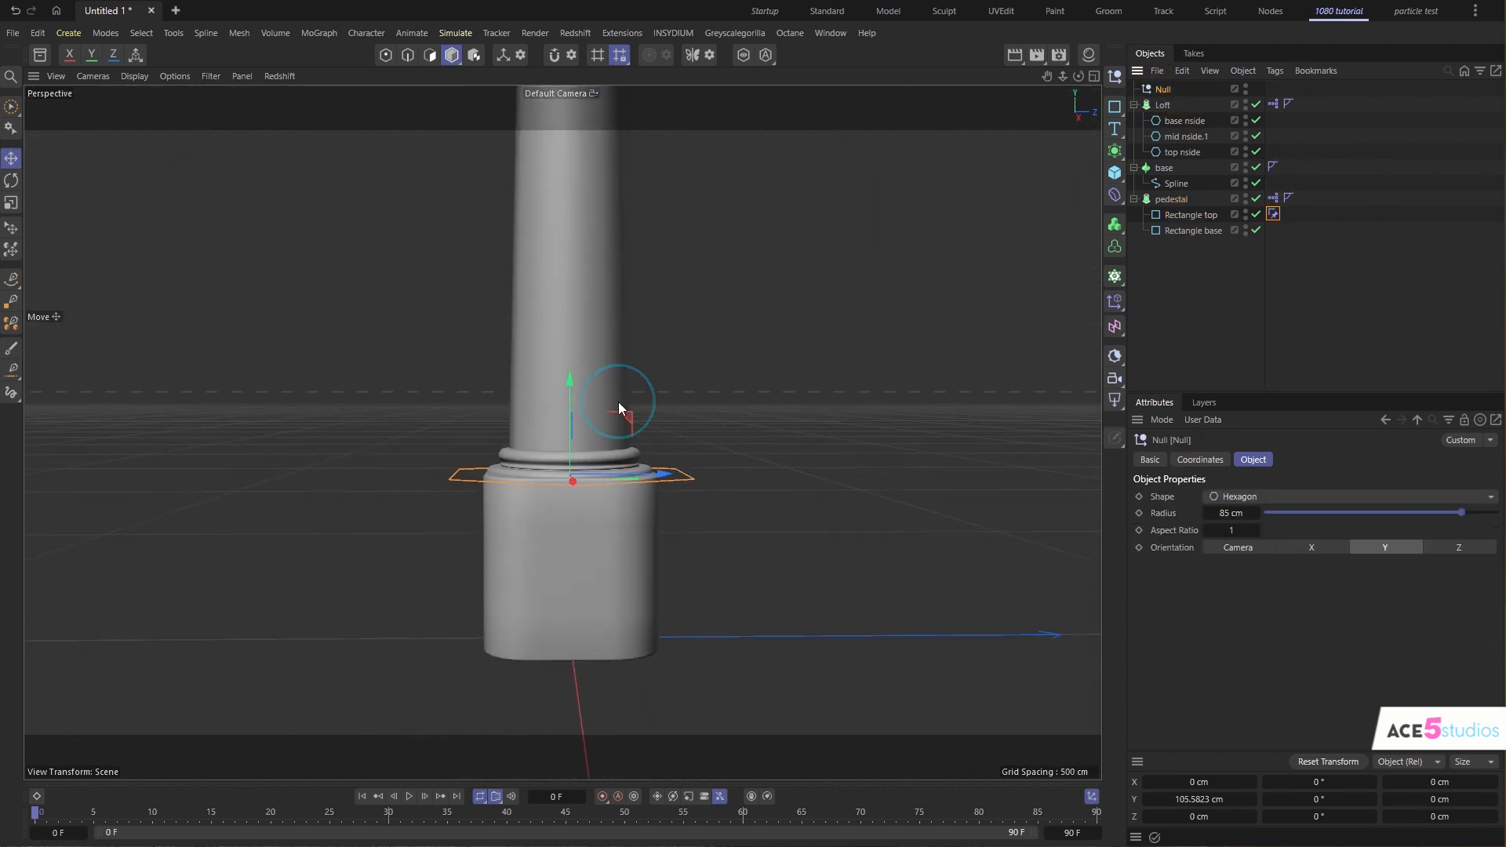
{"action": "key", "text": "e"}
{"action": "left_click_drag", "start_coordinate": [572, 399], "coordinate": [576, 362]}
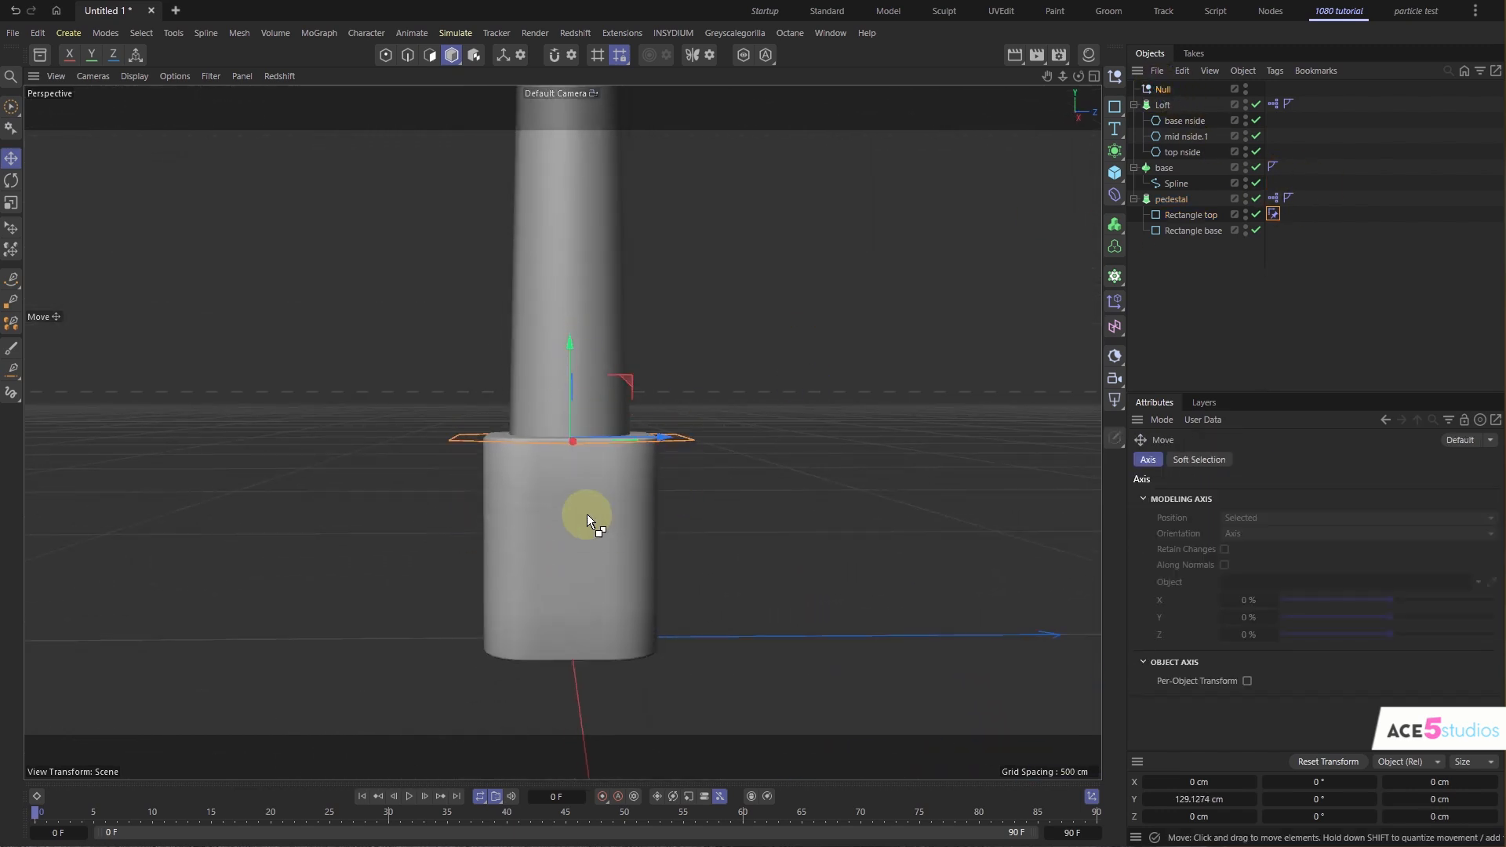
{"action": "key", "text": "ctrl+z"}
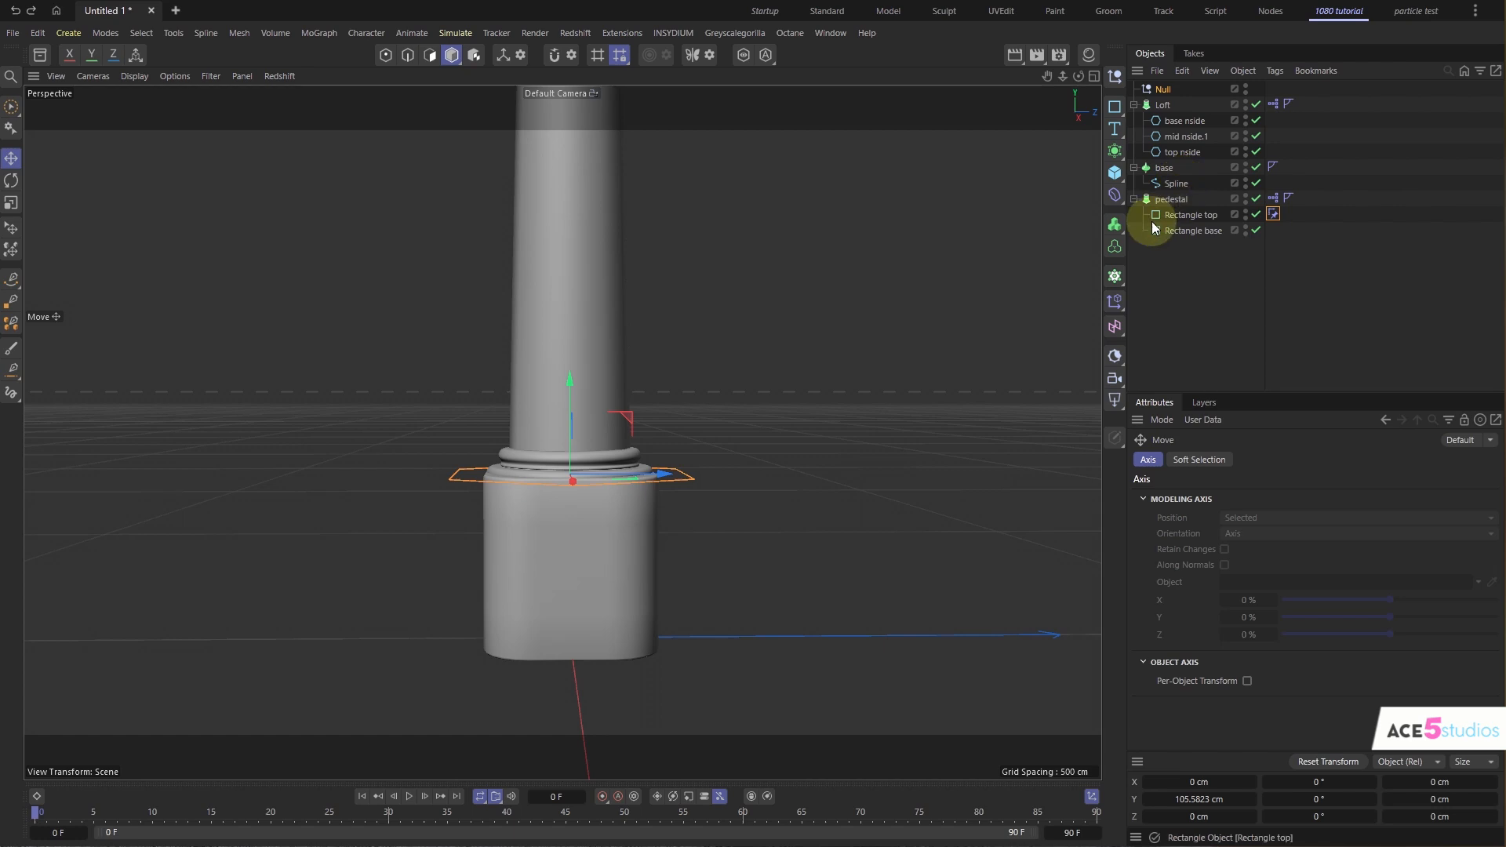
- Rename the hexagon null as bottom controller
{"action": "double_click", "coordinate": [1166, 89]}
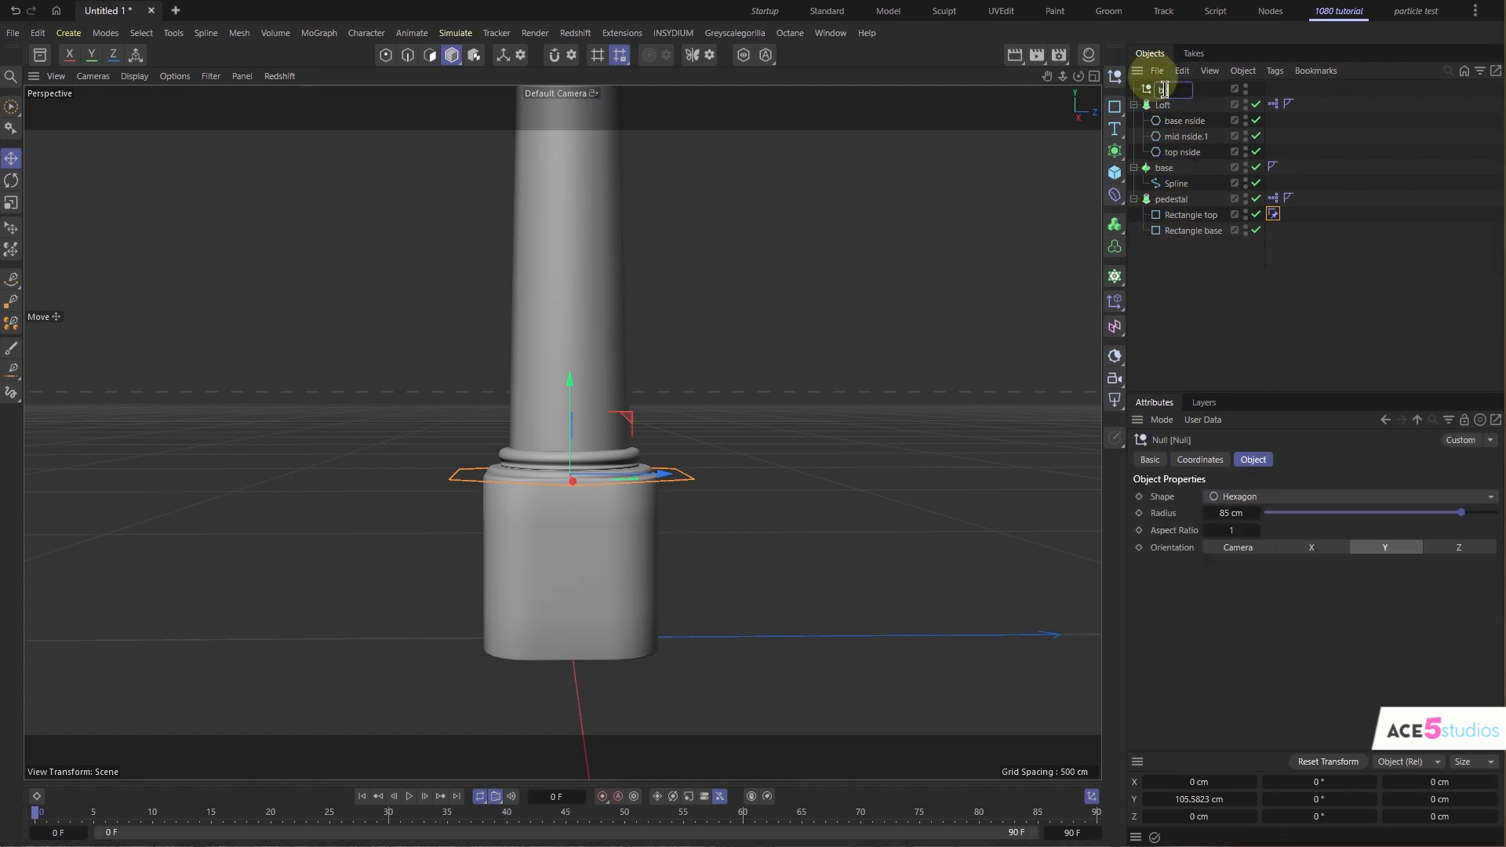
{"action": "type", "text": "bottom controller"}
{"action": "key", "text": "Return"}
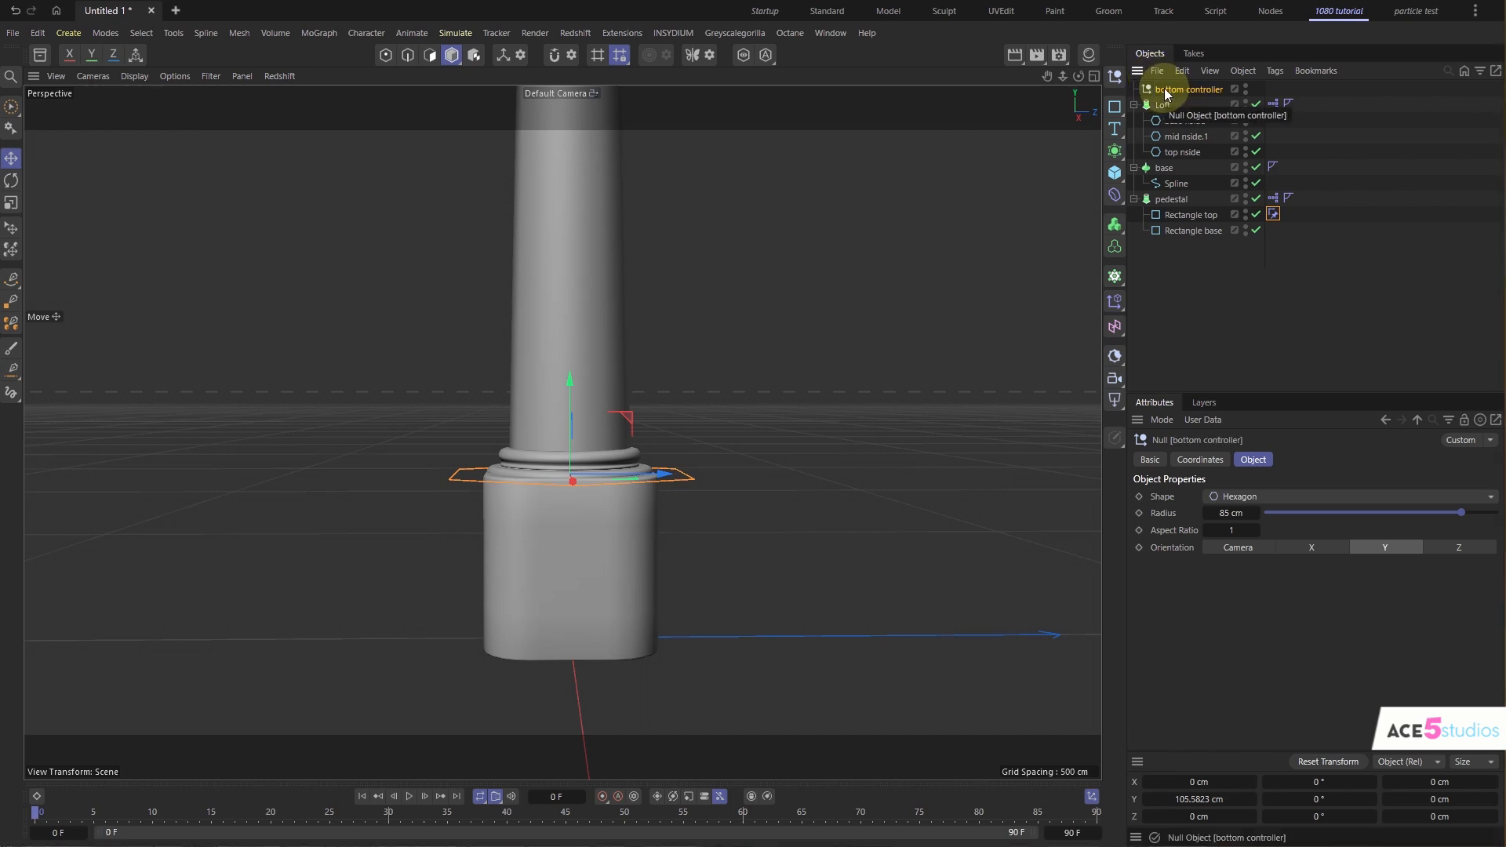
- Create a null at the bottom controller's position and make it the parent of the base lathe
{"action": "left_click", "coordinate": [1164, 168]}
{"action": "scroll", "coordinate": [560, 542], "scroll_direction": "up", "scroll_amount": 4}
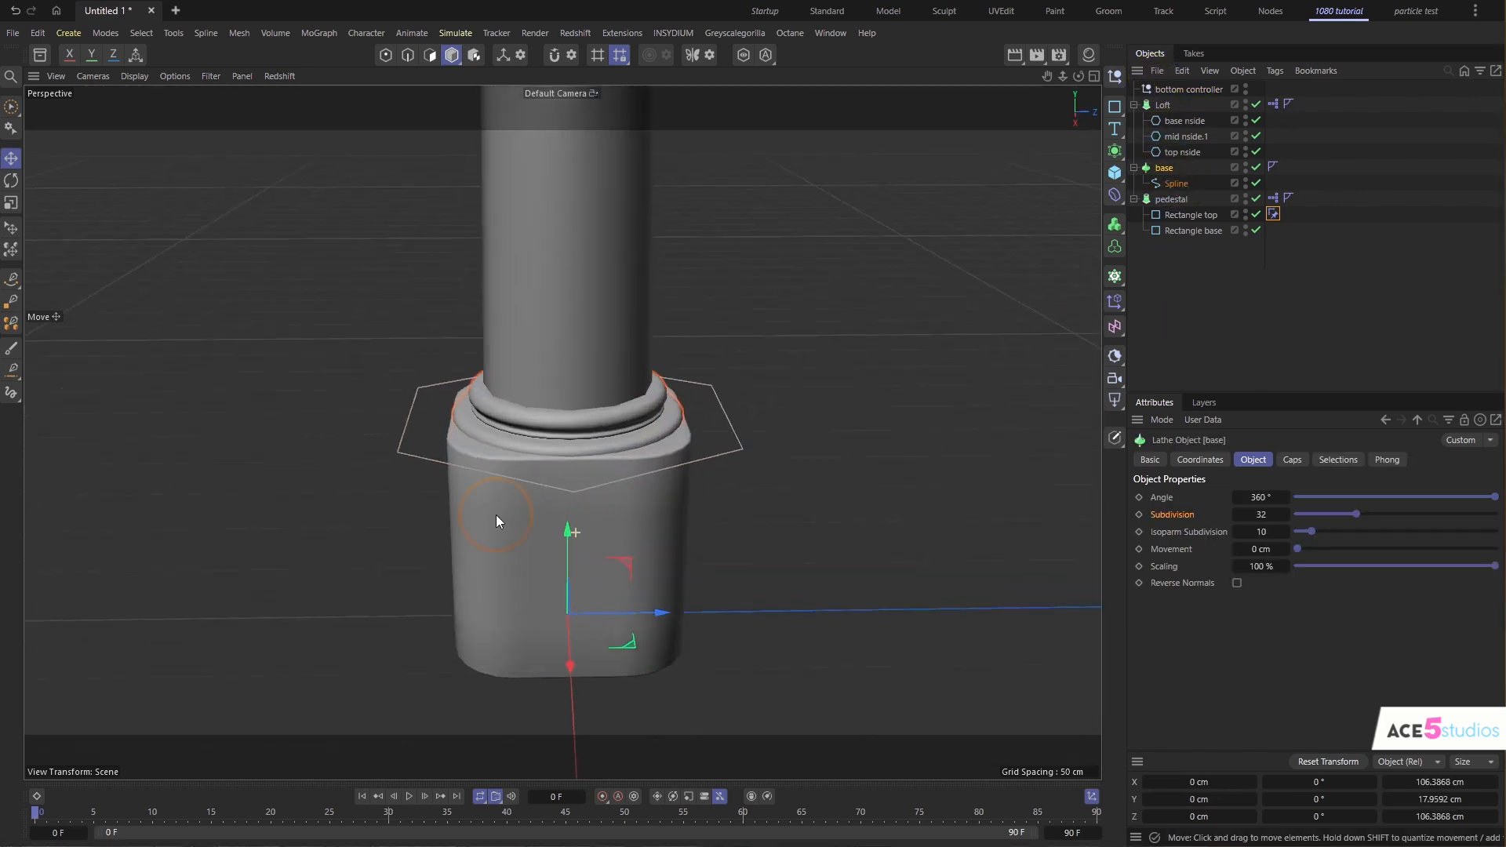
{"action": "left_click_drag", "start_coordinate": [586, 518], "coordinate": [569, 499], "text": "alt"}
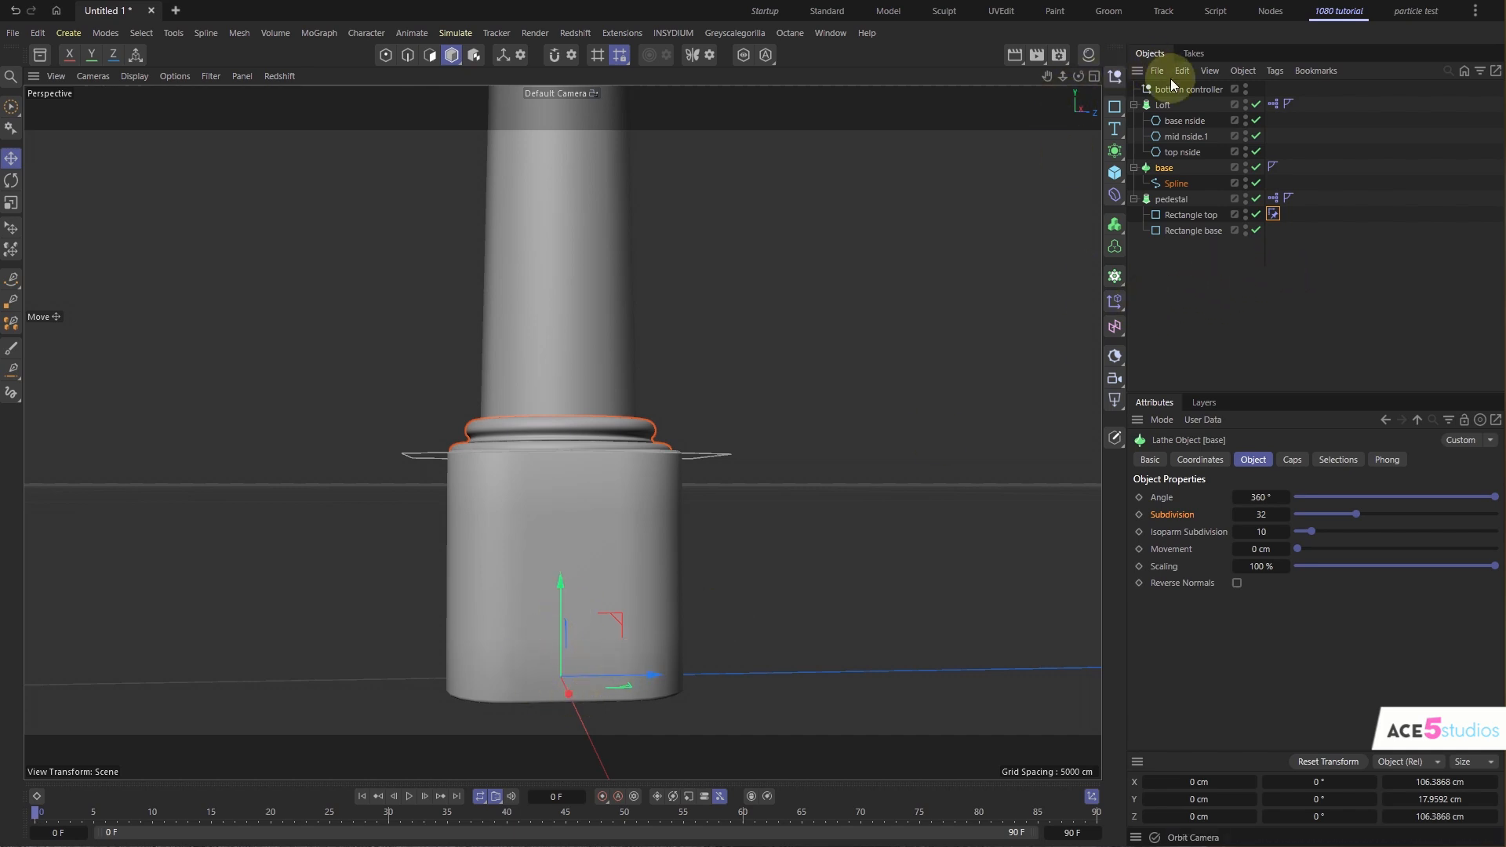
{"action": "left_click", "coordinate": [1197, 93]}
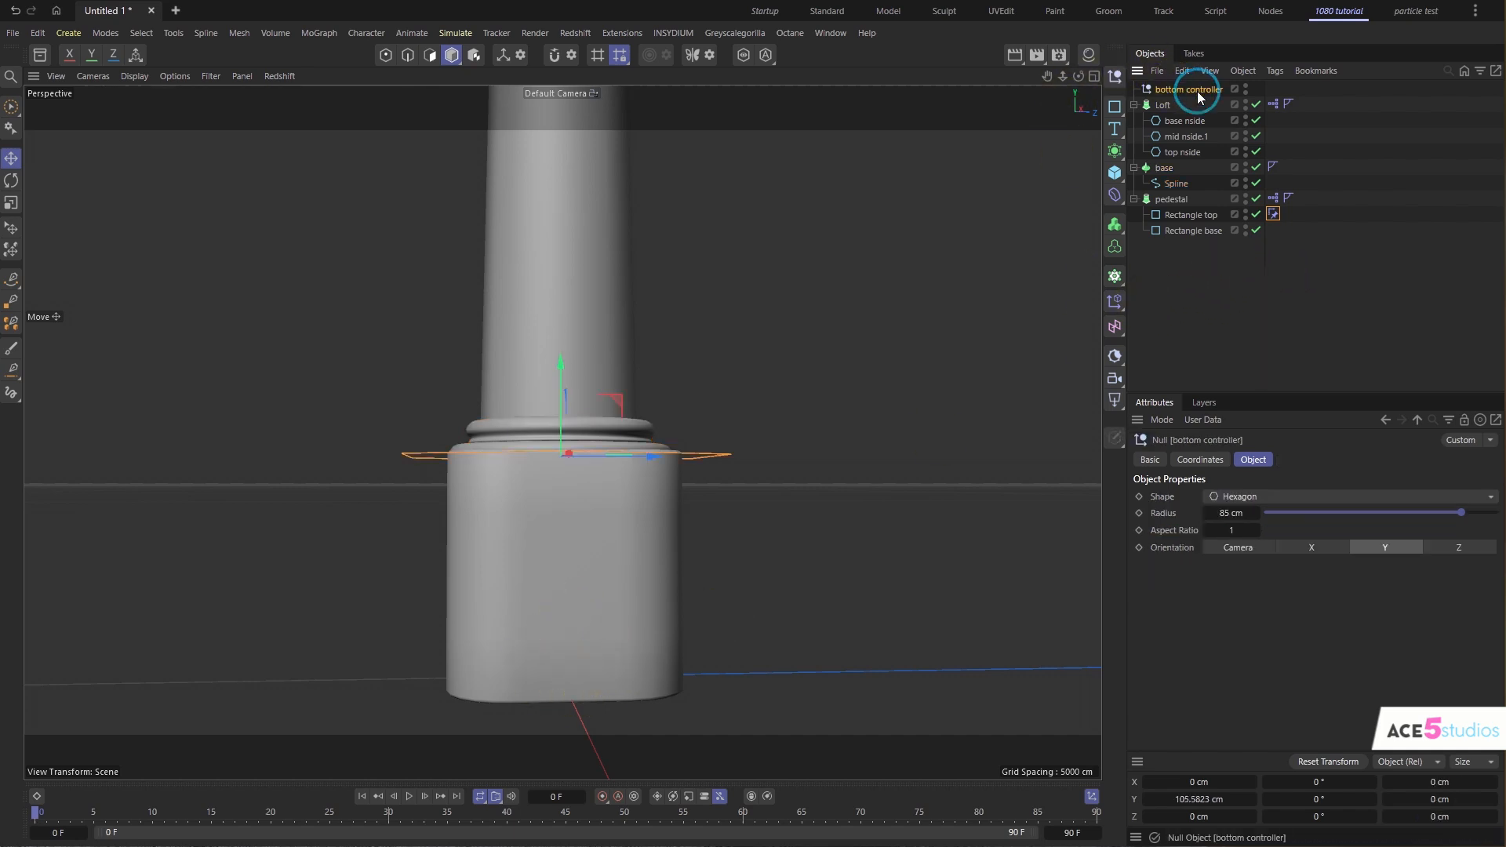
{"action": "left_click", "coordinate": [1115, 78], "text": "shift"}
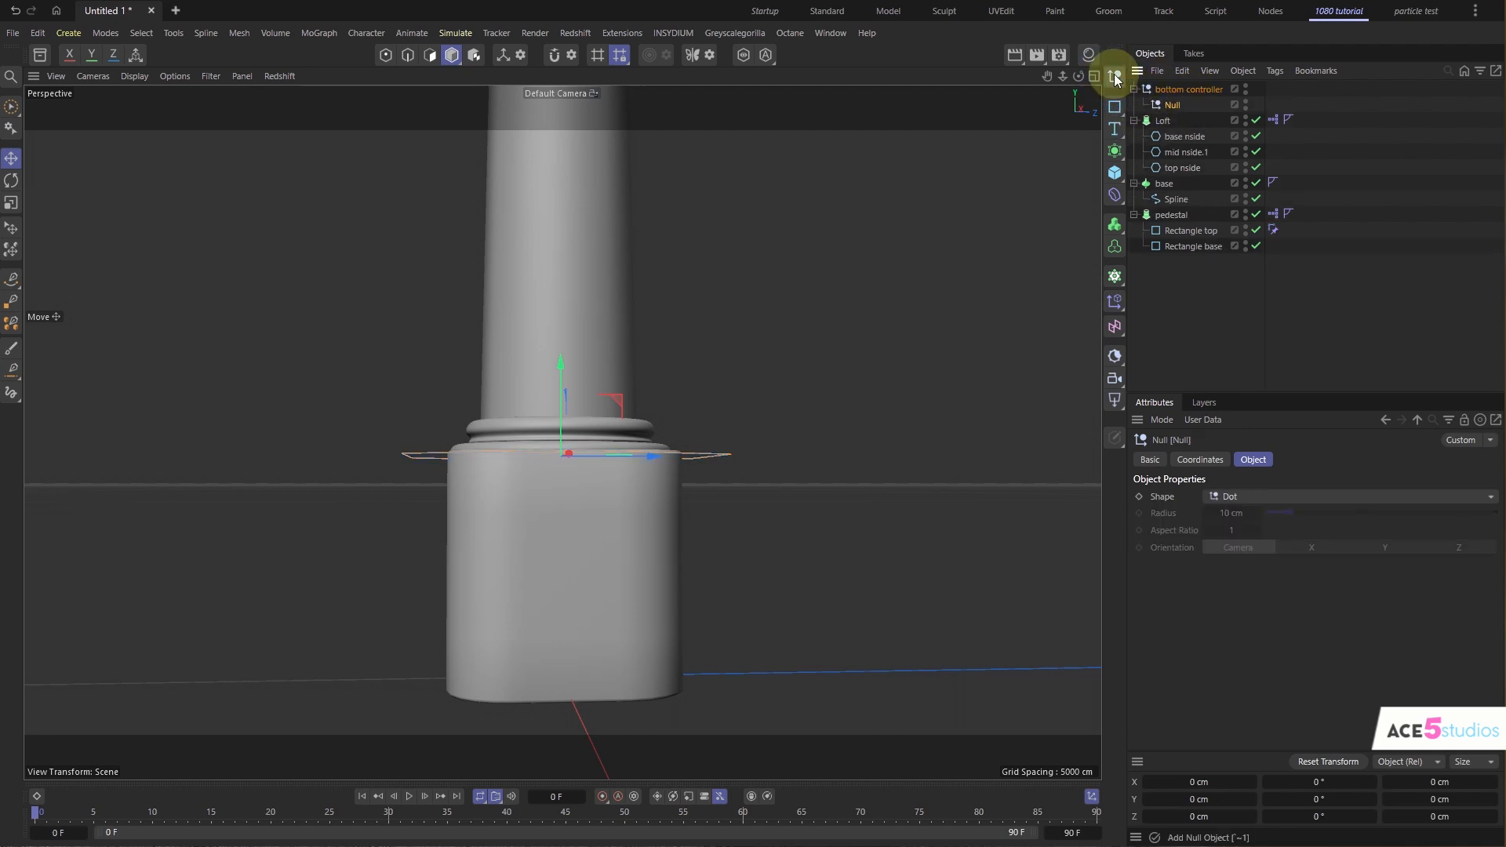
{"action": "left_click_drag", "start_coordinate": [1177, 113], "coordinate": [1168, 170]}
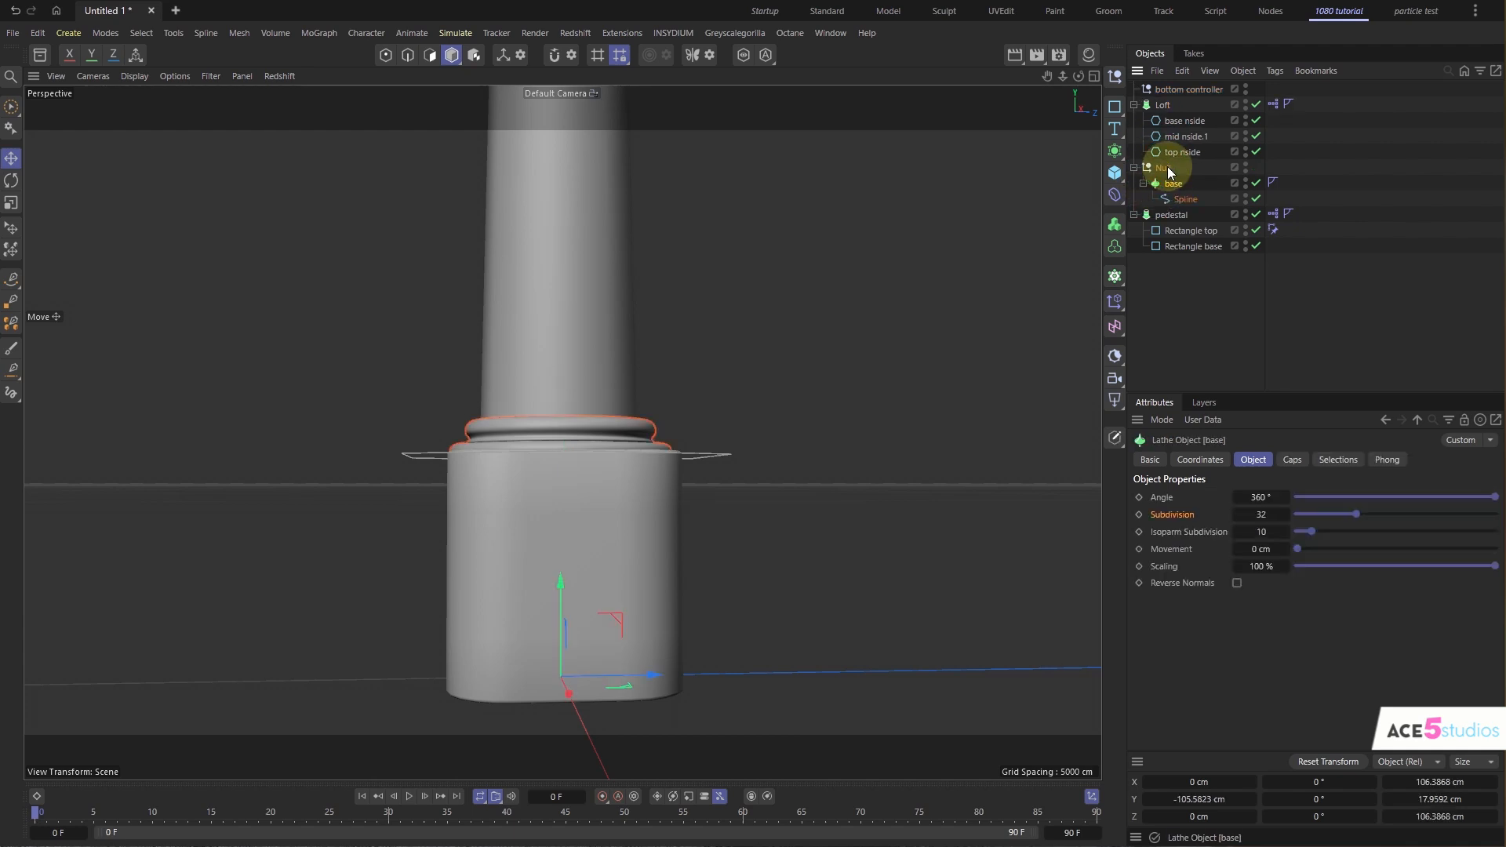
- Rename the base lathe's parent null as base
{"action": "double_click", "coordinate": [1169, 169]}
{"action": "type", "text": "base"}
{"action": "key", "text": "Return"}
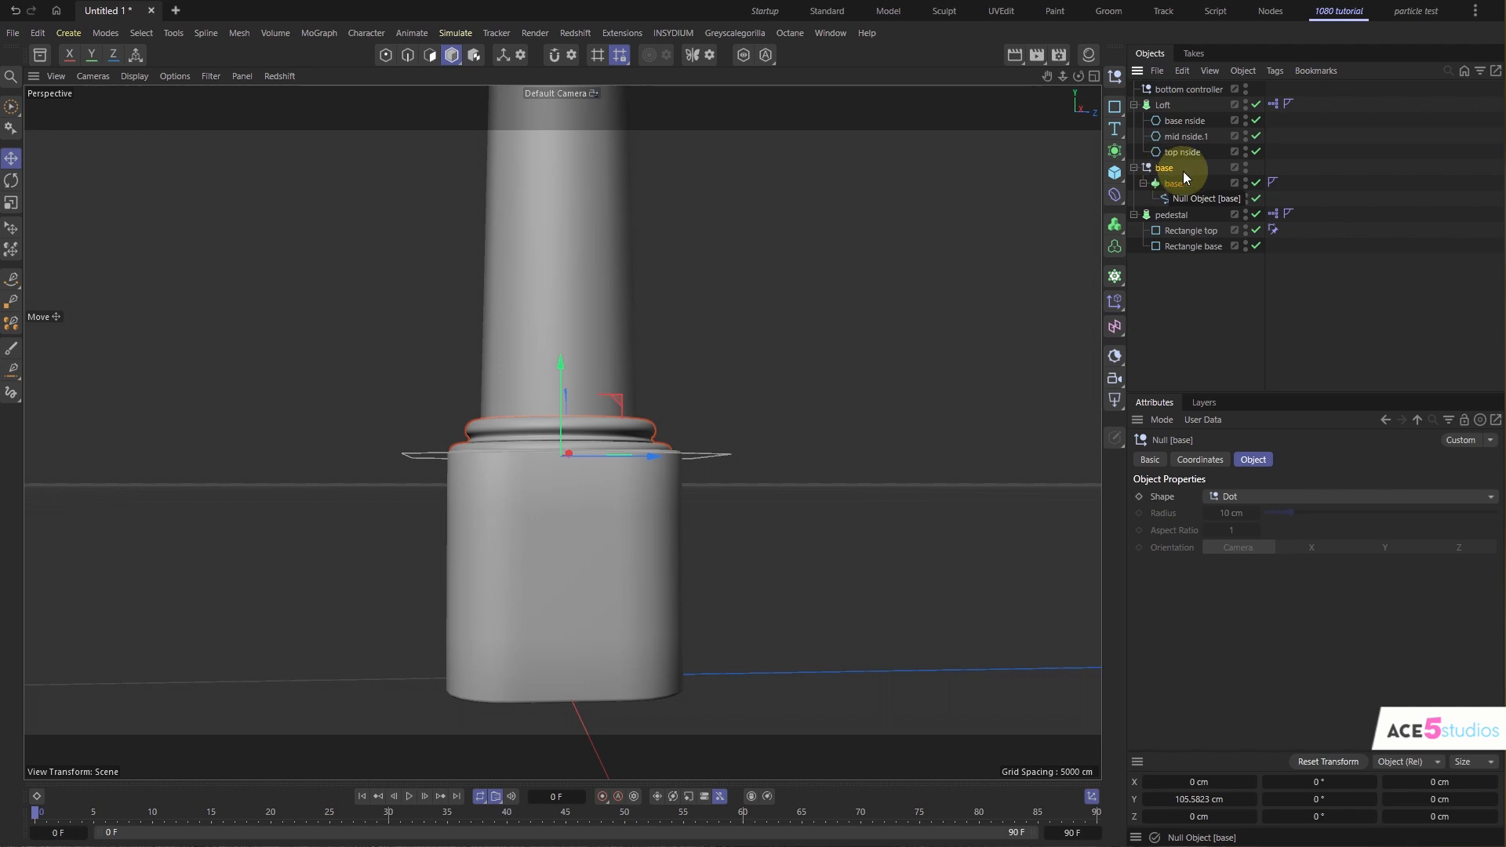
- Copy Rectangle top's Constraint tag onto the base null and test it by moving the bottom controller vertically
{"action": "left_click", "coordinate": [1274, 232]}
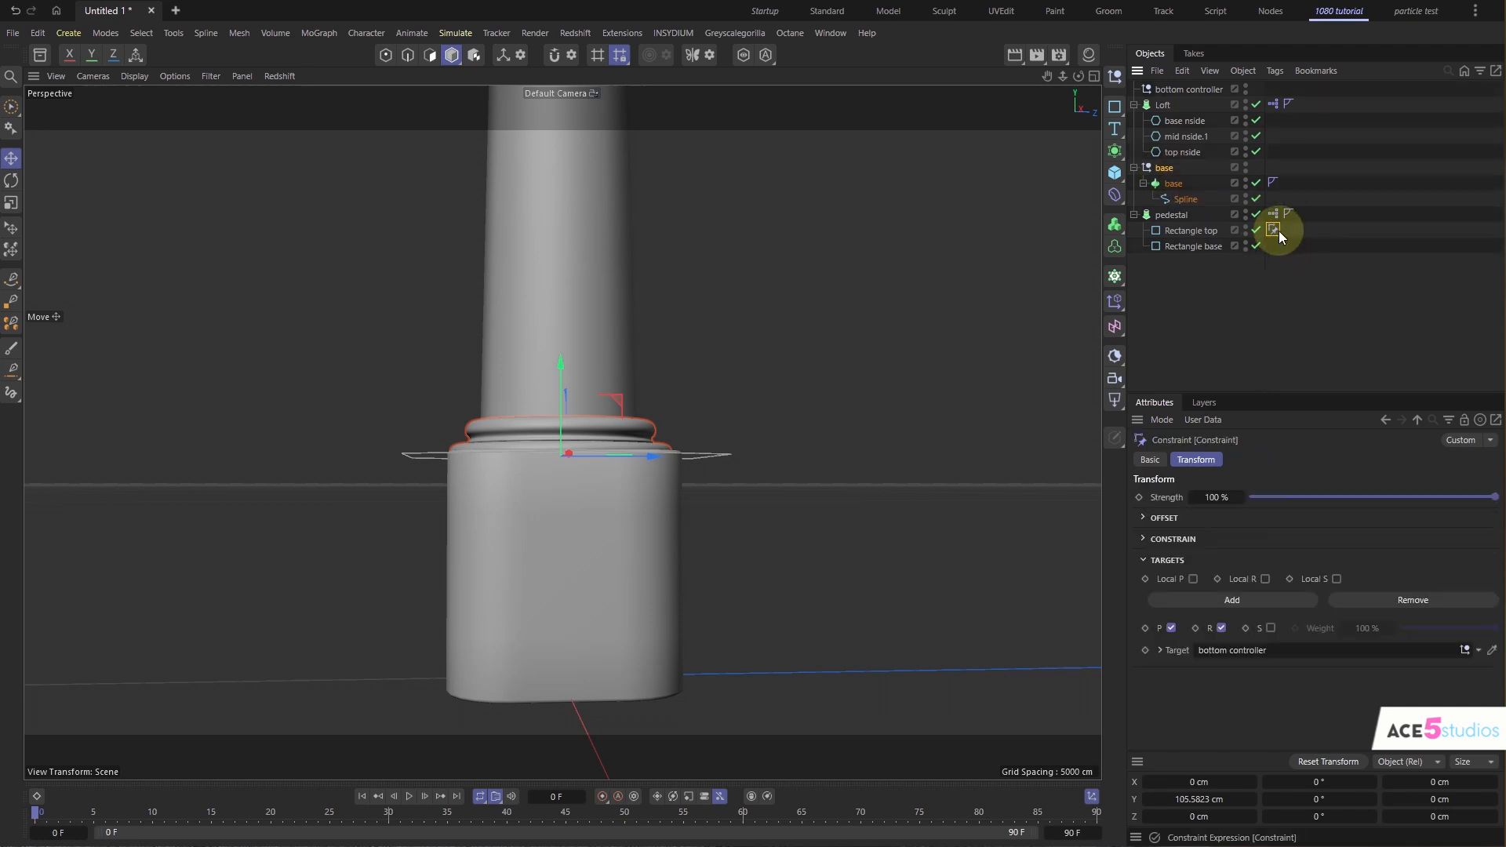
{"action": "left_click_drag", "start_coordinate": [1279, 231], "coordinate": [1277, 165], "text": "ctrl"}
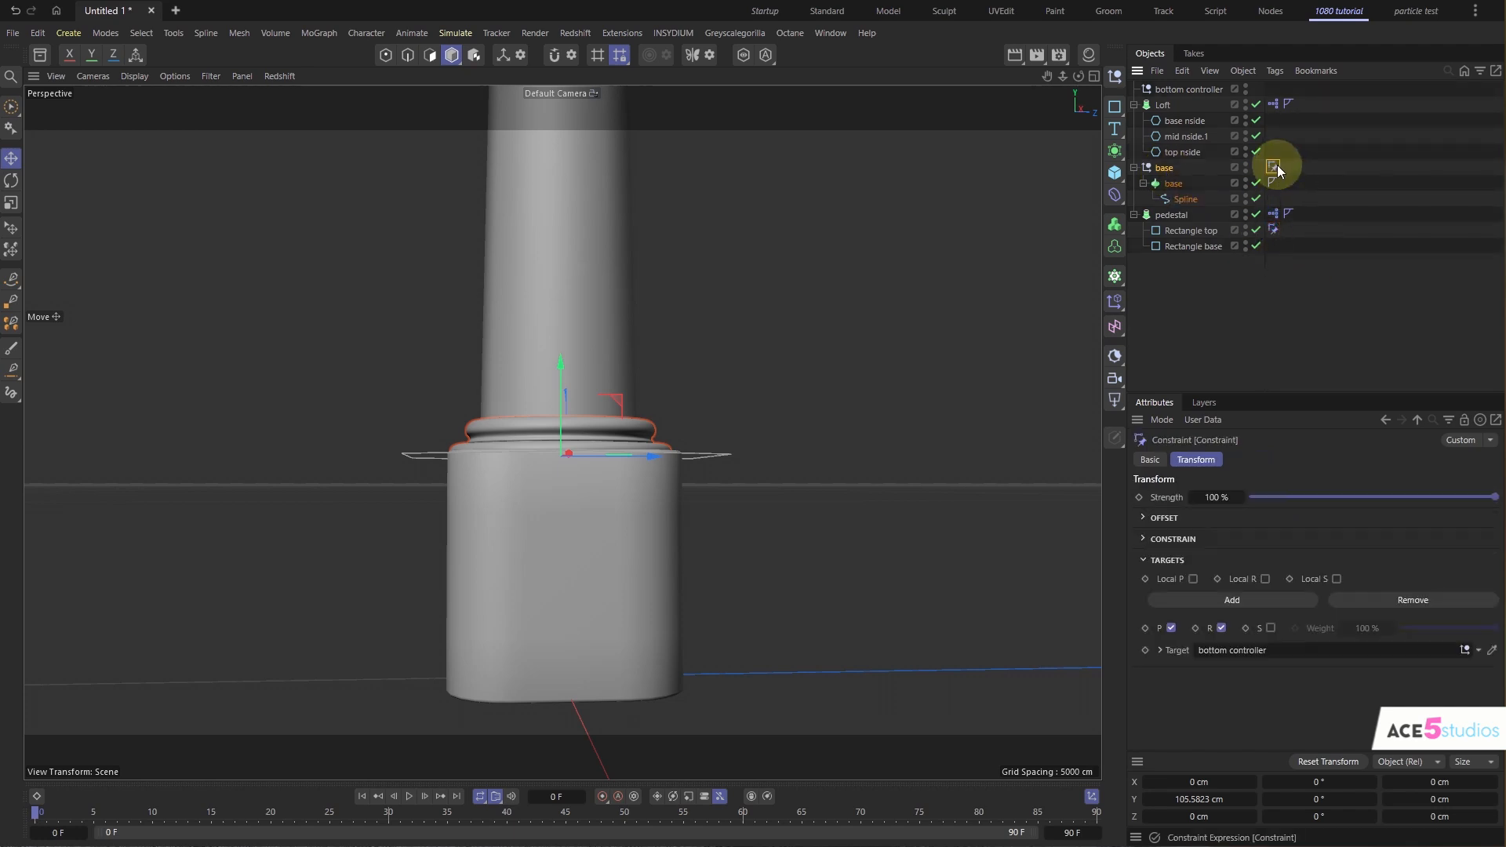
{"action": "left_click", "coordinate": [1174, 91]}
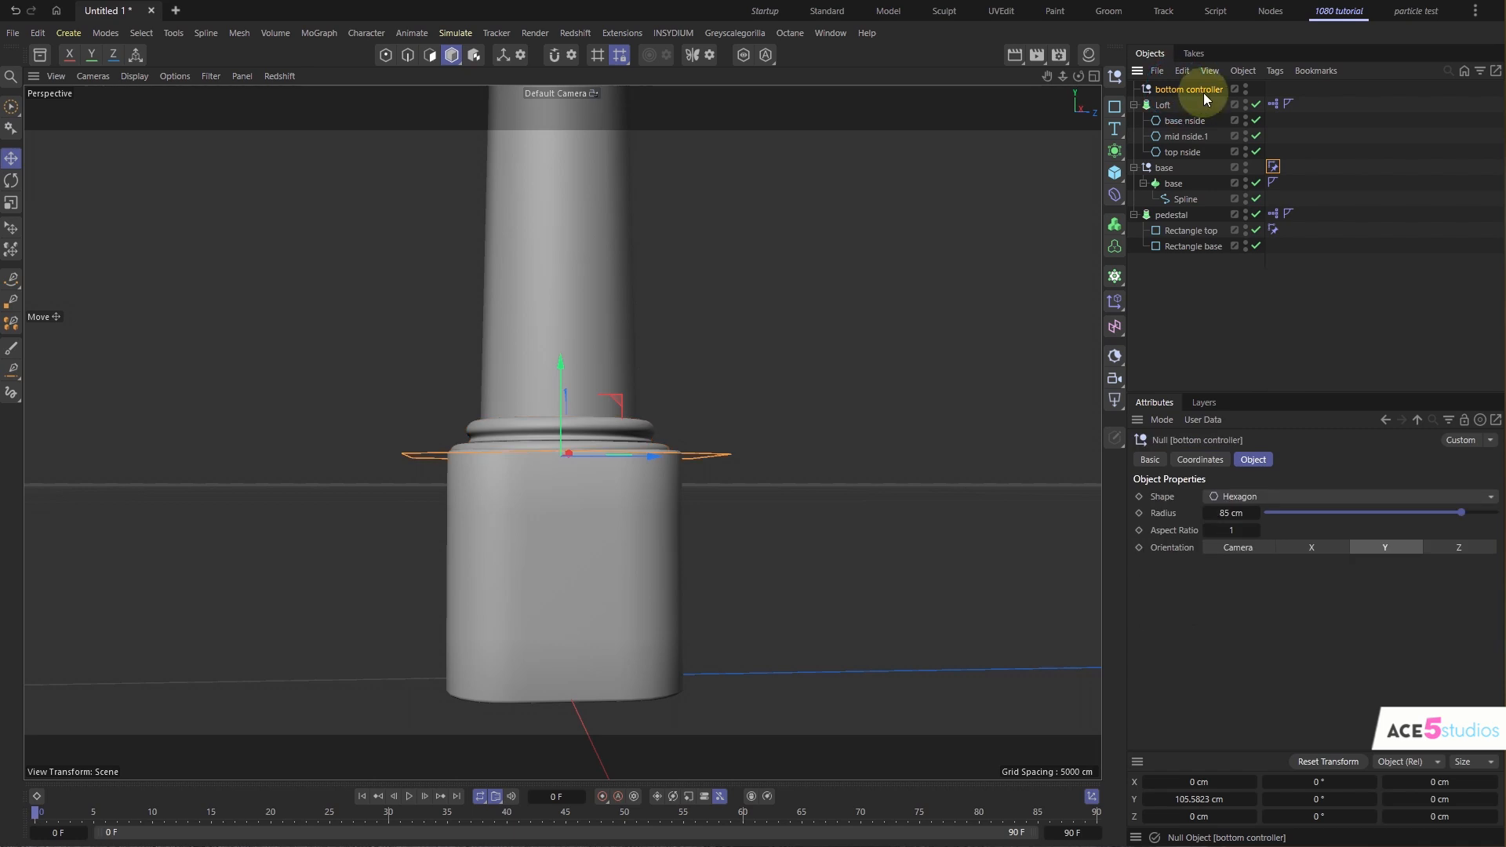
{"action": "left_click_drag", "start_coordinate": [560, 373], "coordinate": [618, 399]}
- Raise the base lathe within its parent null to about -102.7 cm in Y so the moulding sits on the pedestal
{"action": "left_click", "coordinate": [1173, 185]}
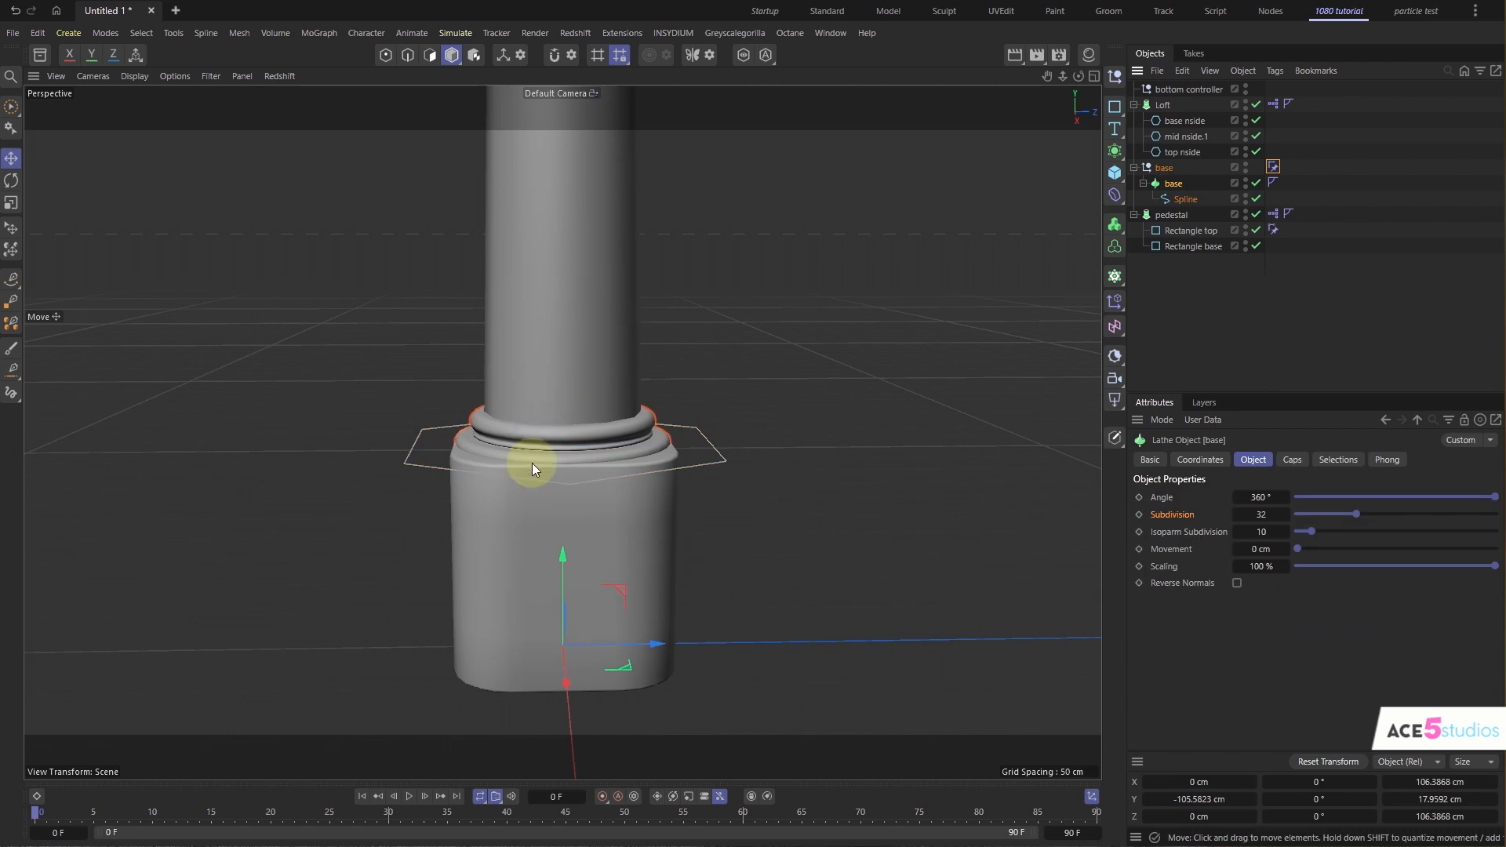
{"action": "scroll", "coordinate": [536, 463], "scroll_direction": "up", "scroll_amount": 4}
{"action": "left_click_drag", "start_coordinate": [595, 477], "coordinate": [574, 480], "text": "alt"}
{"action": "scroll", "coordinate": [574, 480], "scroll_direction": "down", "scroll_amount": 1}
{"action": "left_click_drag", "start_coordinate": [582, 634], "coordinate": [583, 620]}
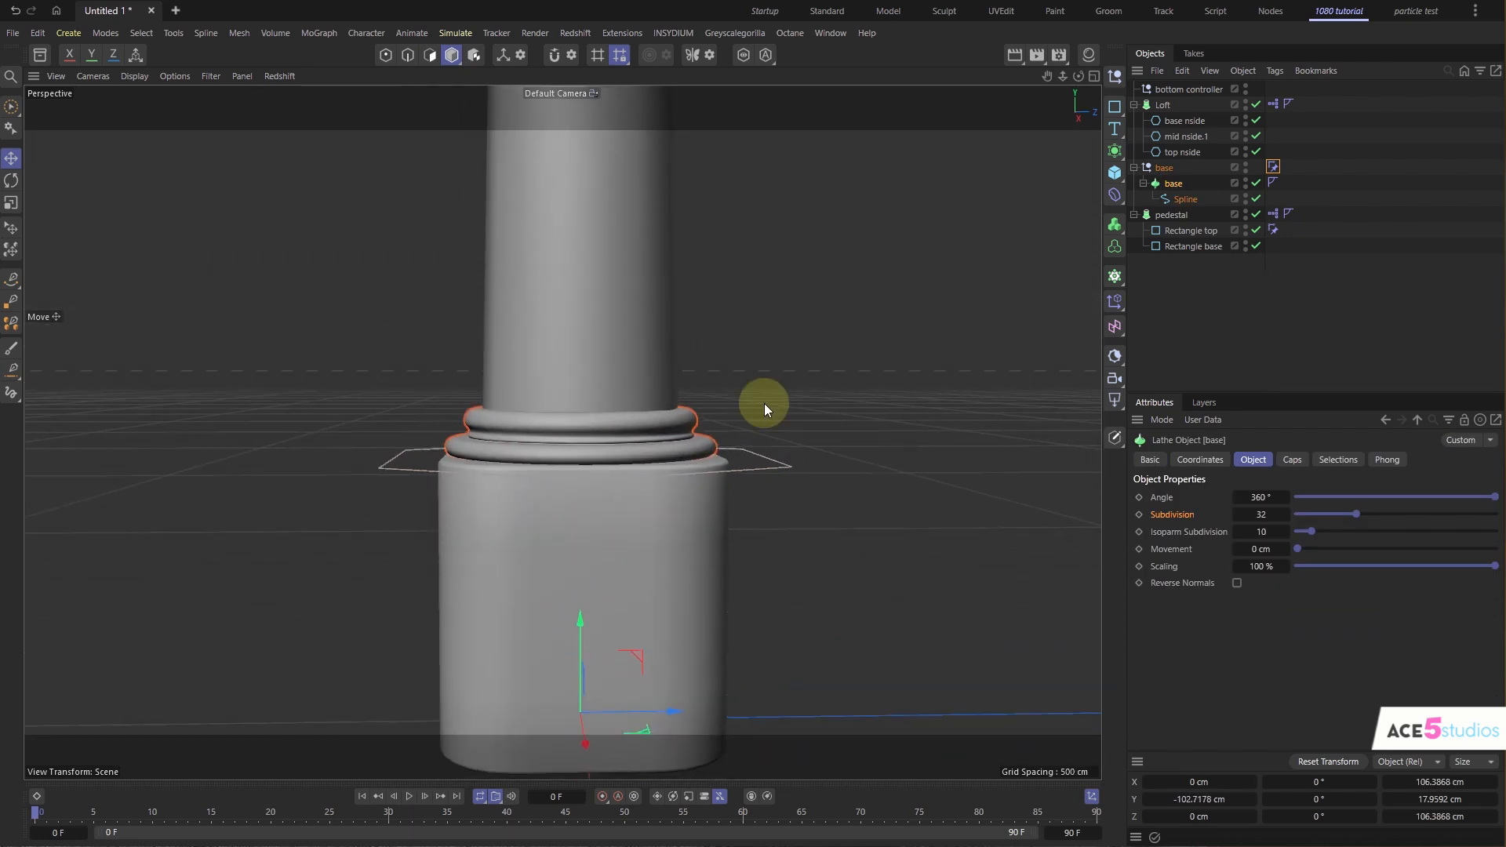
- Test the base moulding by moving the bottom controller vertically, and compare the base null with the lathe inside it
{"action": "left_click", "coordinate": [787, 466]}
{"action": "left_click_drag", "start_coordinate": [579, 377], "coordinate": [588, 310]}
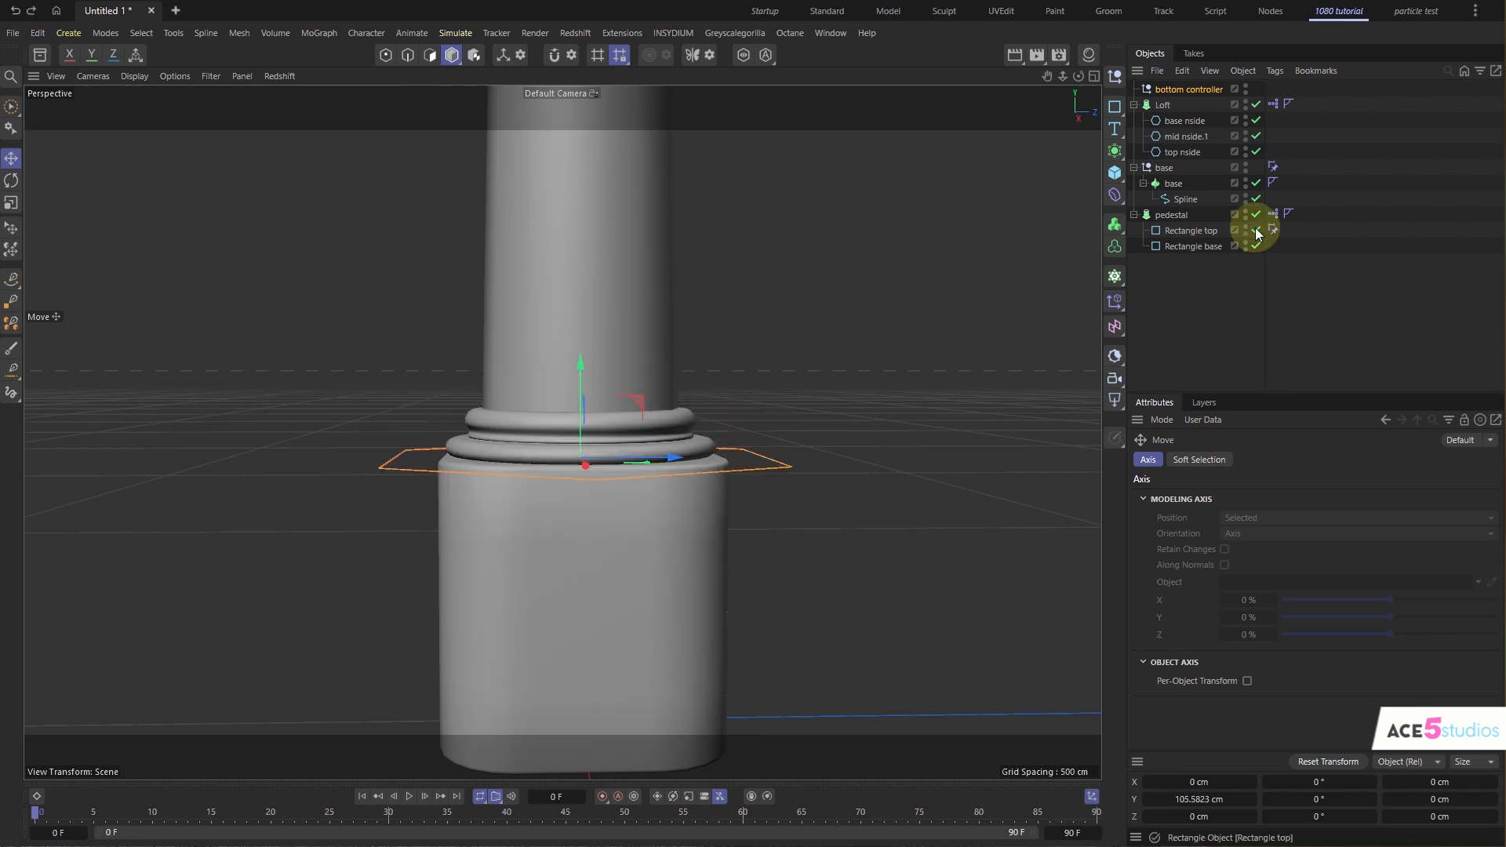
{"action": "left_click", "coordinate": [1166, 167]}
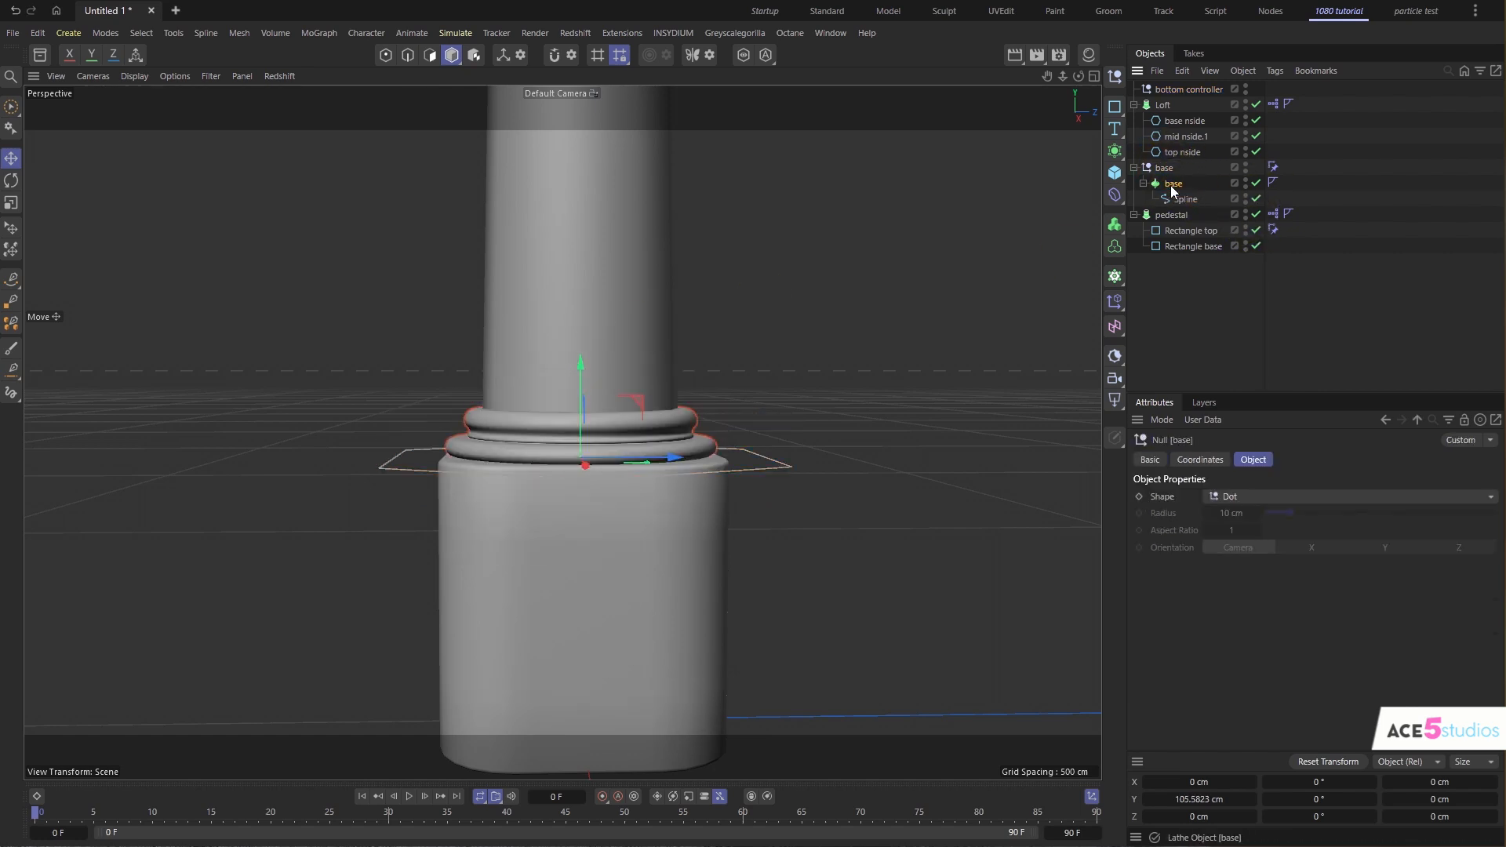
{"action": "left_click", "coordinate": [1169, 183]}
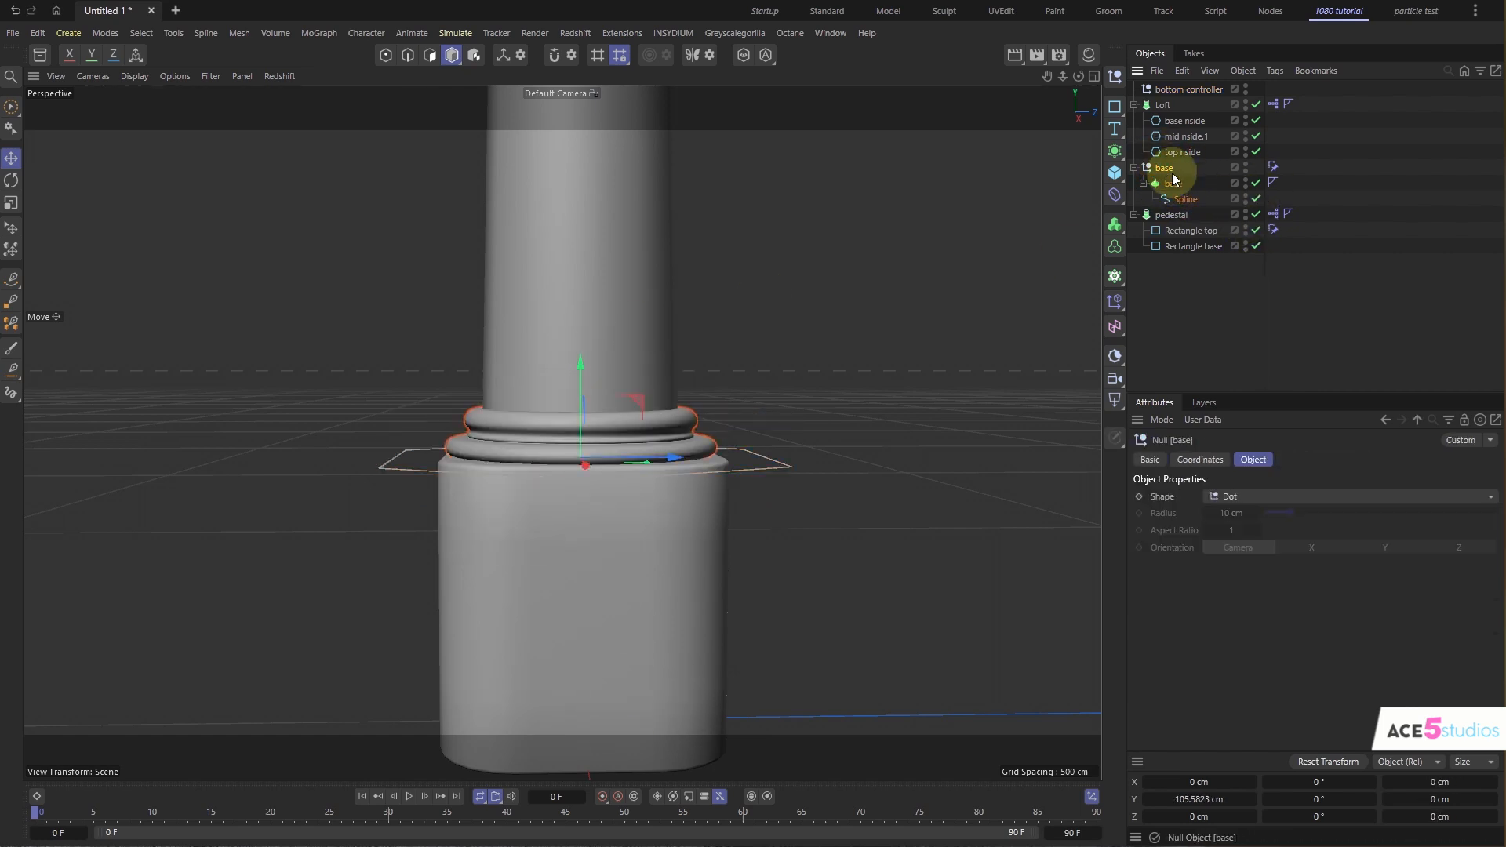
{"action": "left_click", "coordinate": [1174, 184]}
{"action": "left_click", "coordinate": [1206, 190]}
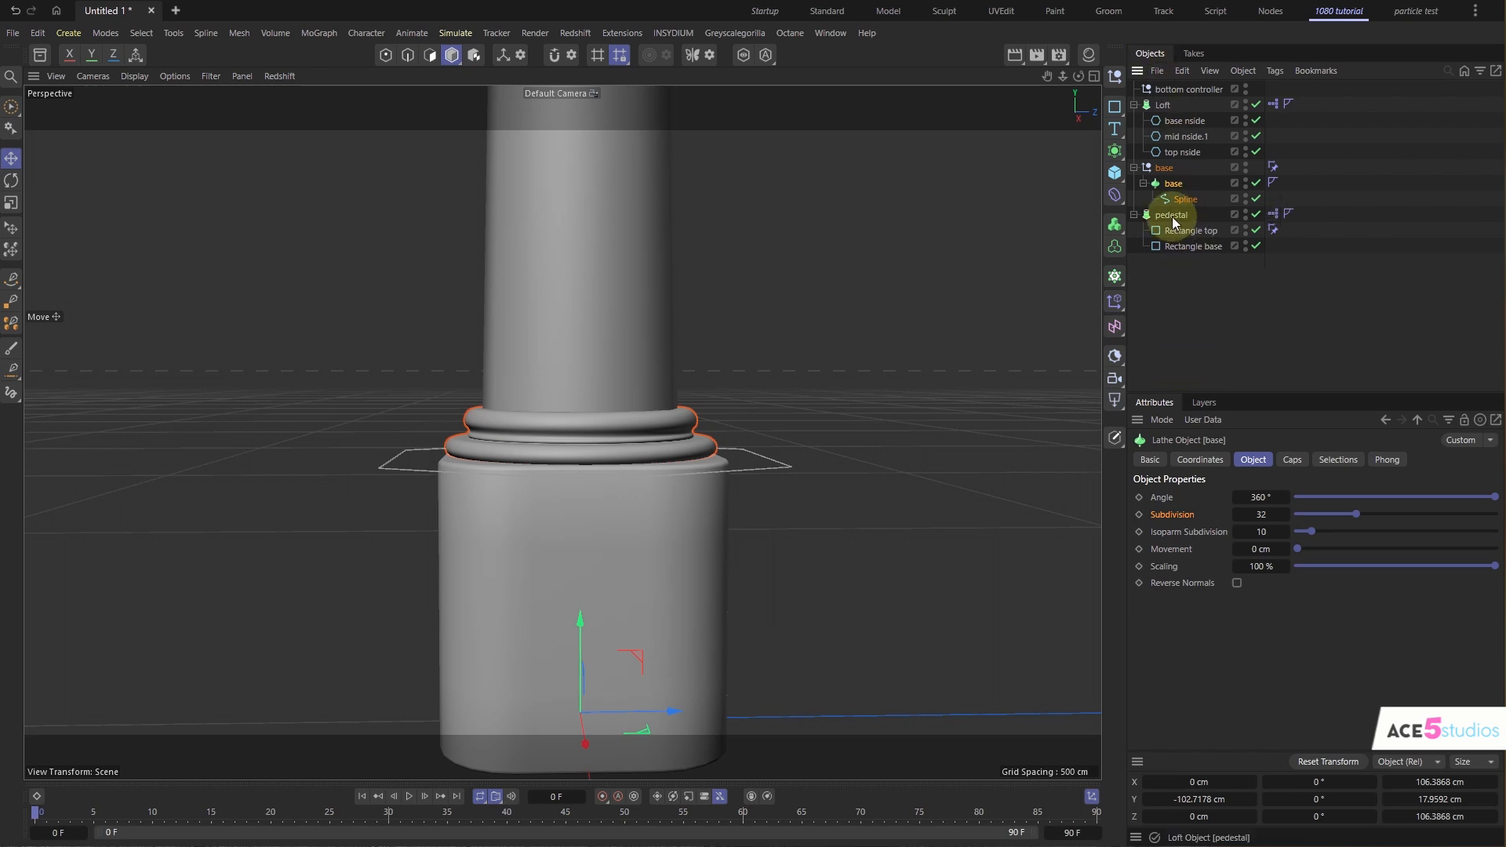
{"action": "left_click", "coordinate": [1171, 168]}
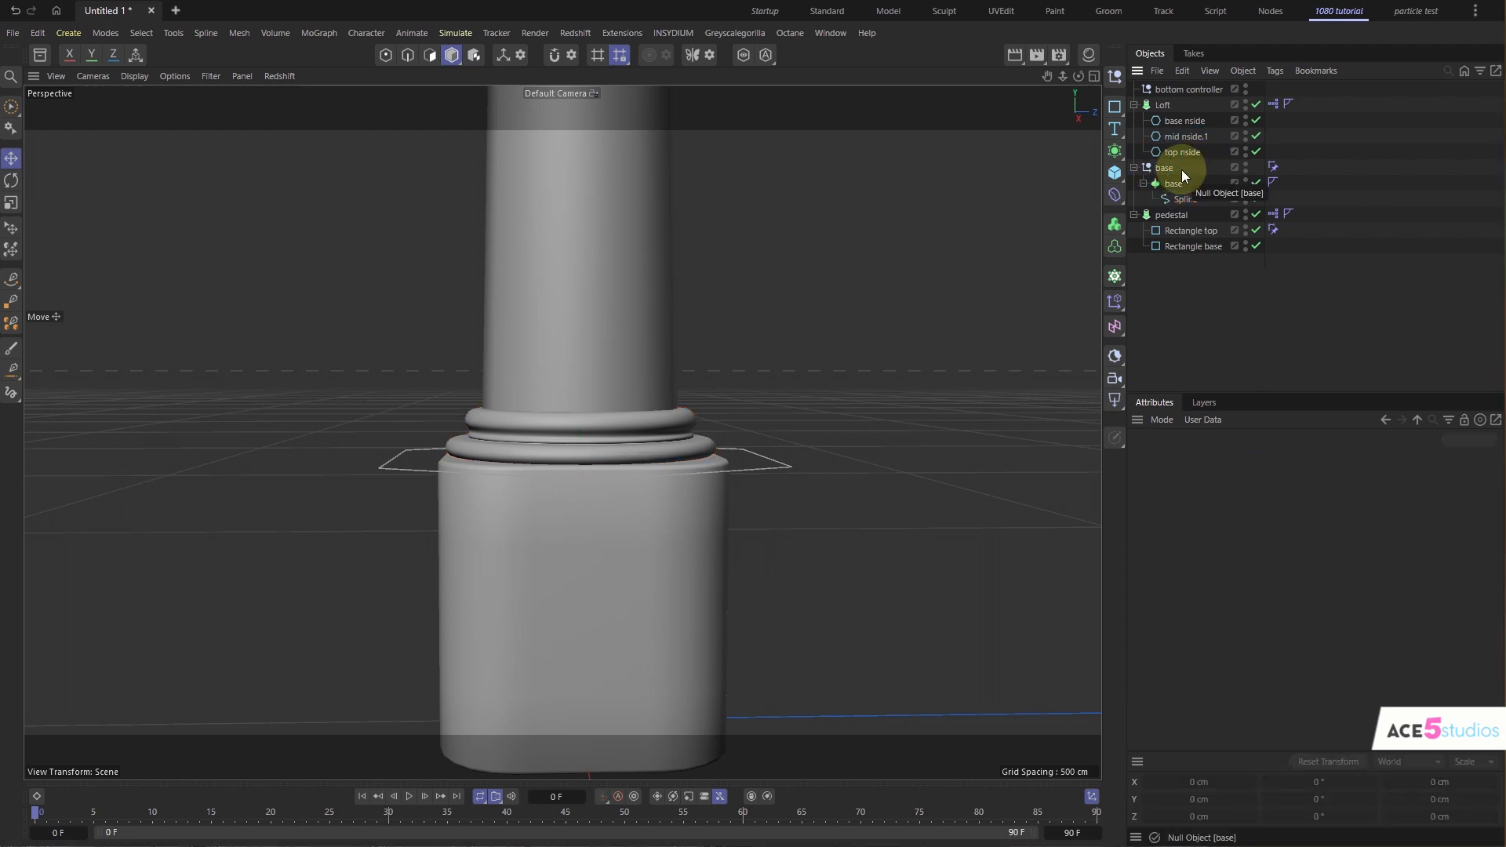
{"action": "double_click", "coordinate": [1181, 168]}
{"action": "left_click", "coordinate": [1184, 169]}
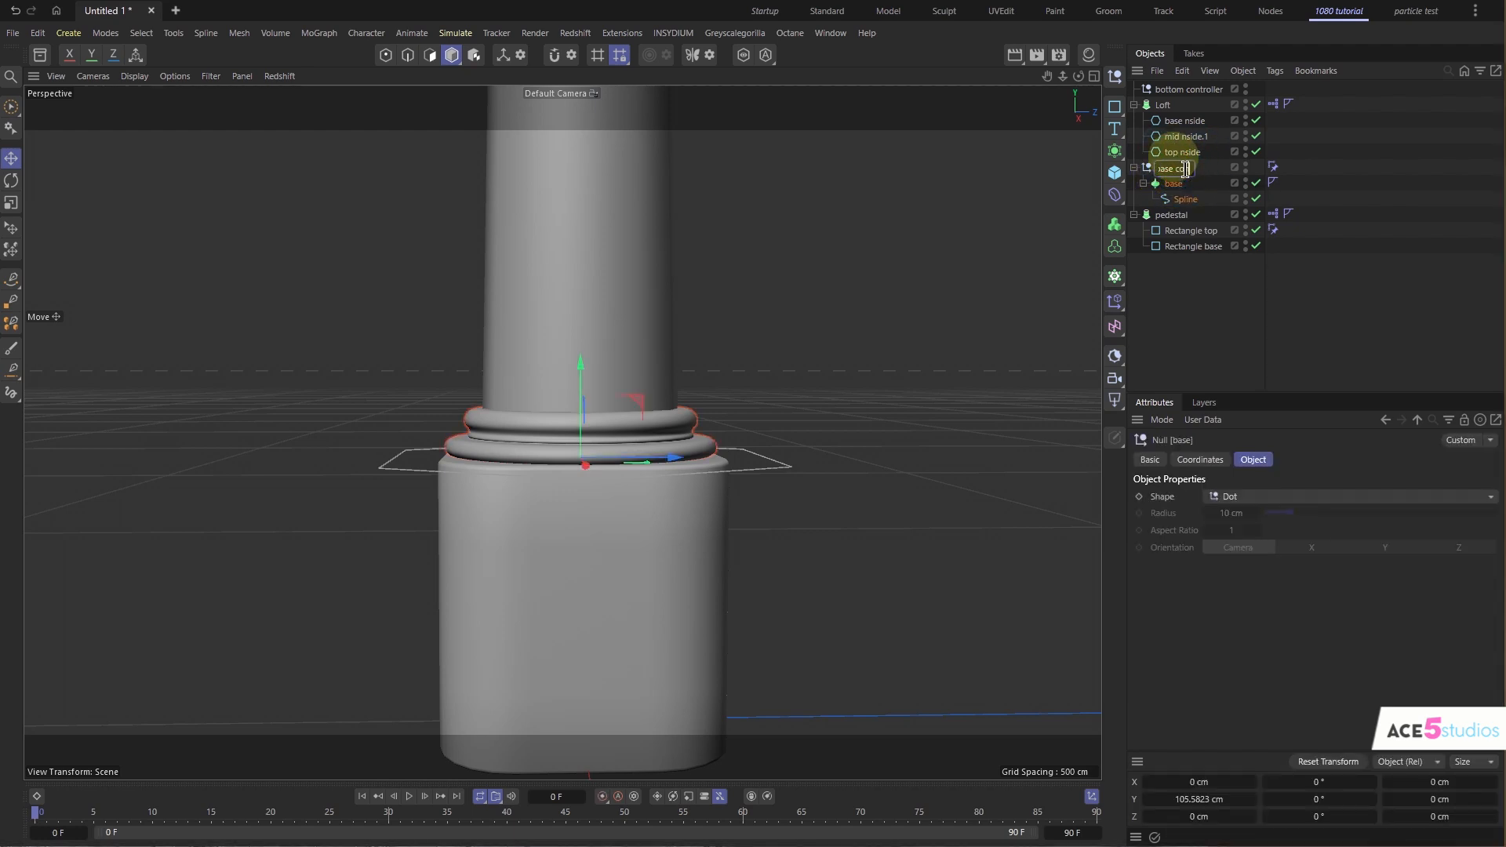
{"action": "type", "text": "con+"}
{"action": "key", "text": "Return"}
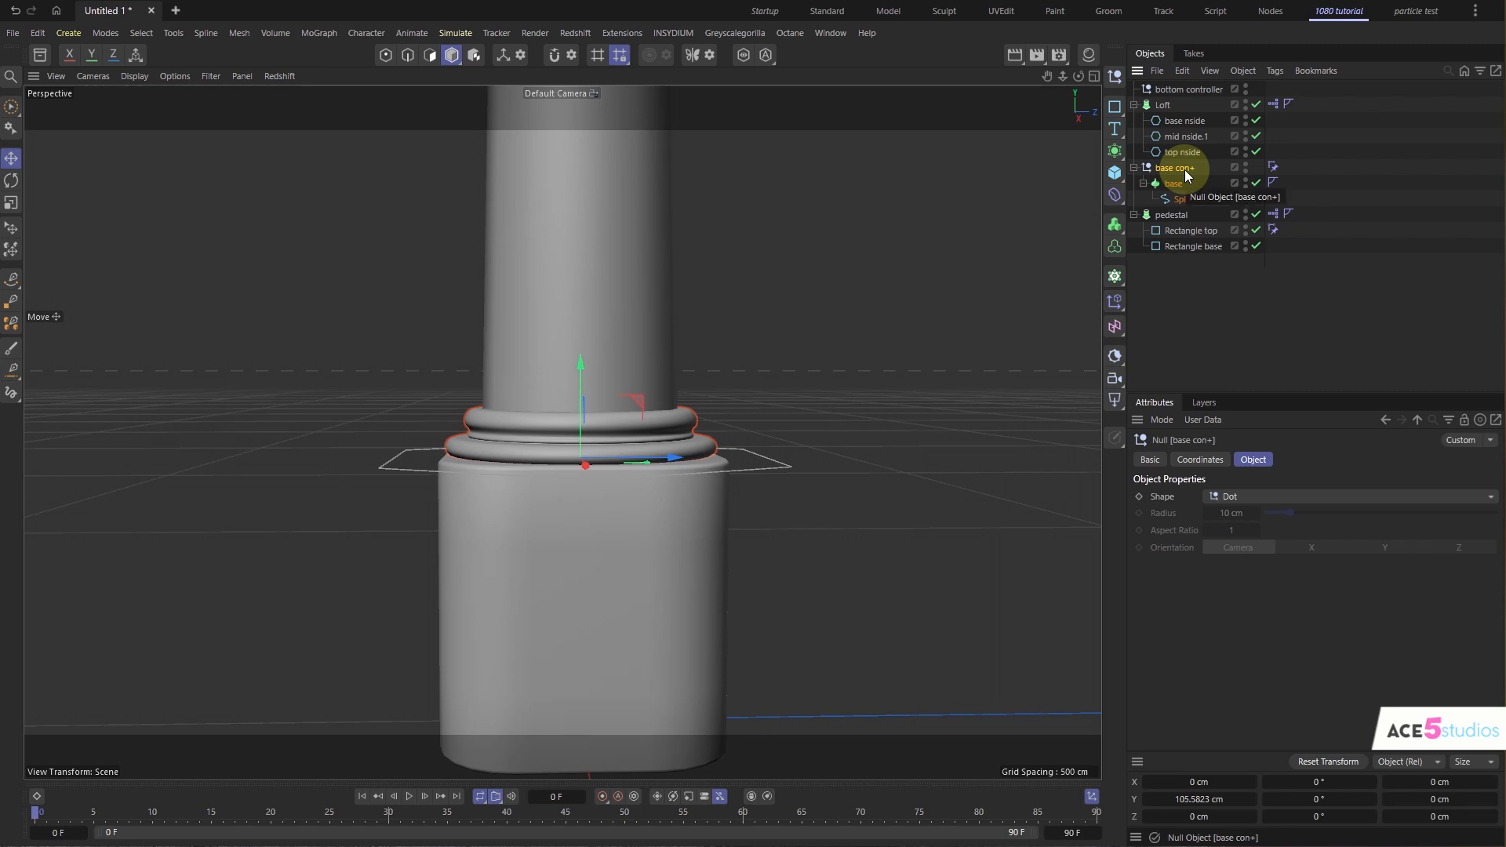
{"action": "double_click", "coordinate": [1181, 168]}
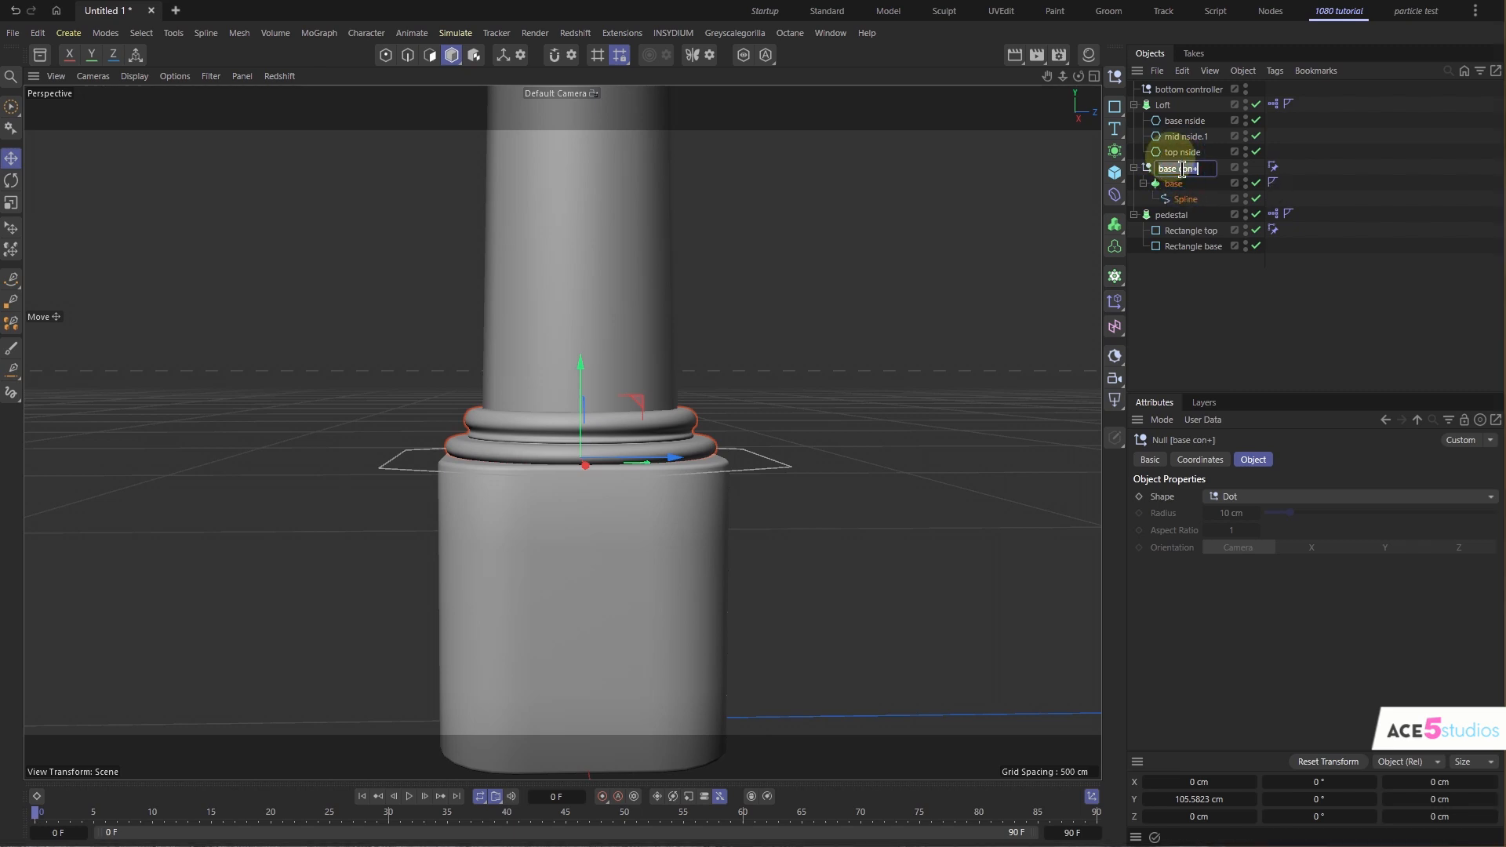
{"action": "type", "text": "base"}
{"action": "key", "text": "Return"}
- Rename the bottom controller null as bottom con+
{"action": "double_click", "coordinate": [1197, 89]}
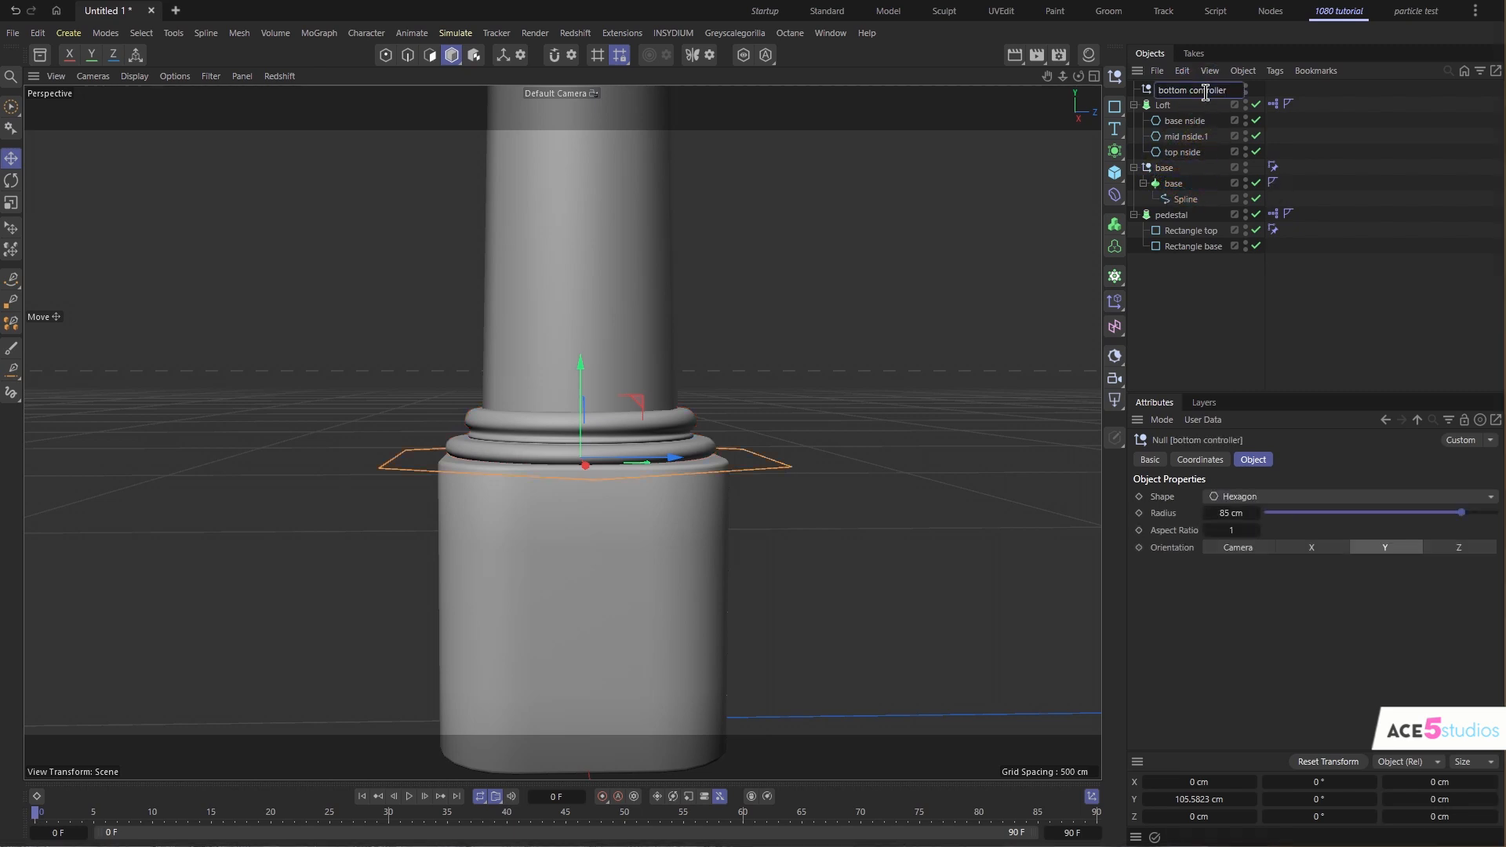
{"action": "type", "text": "+"}
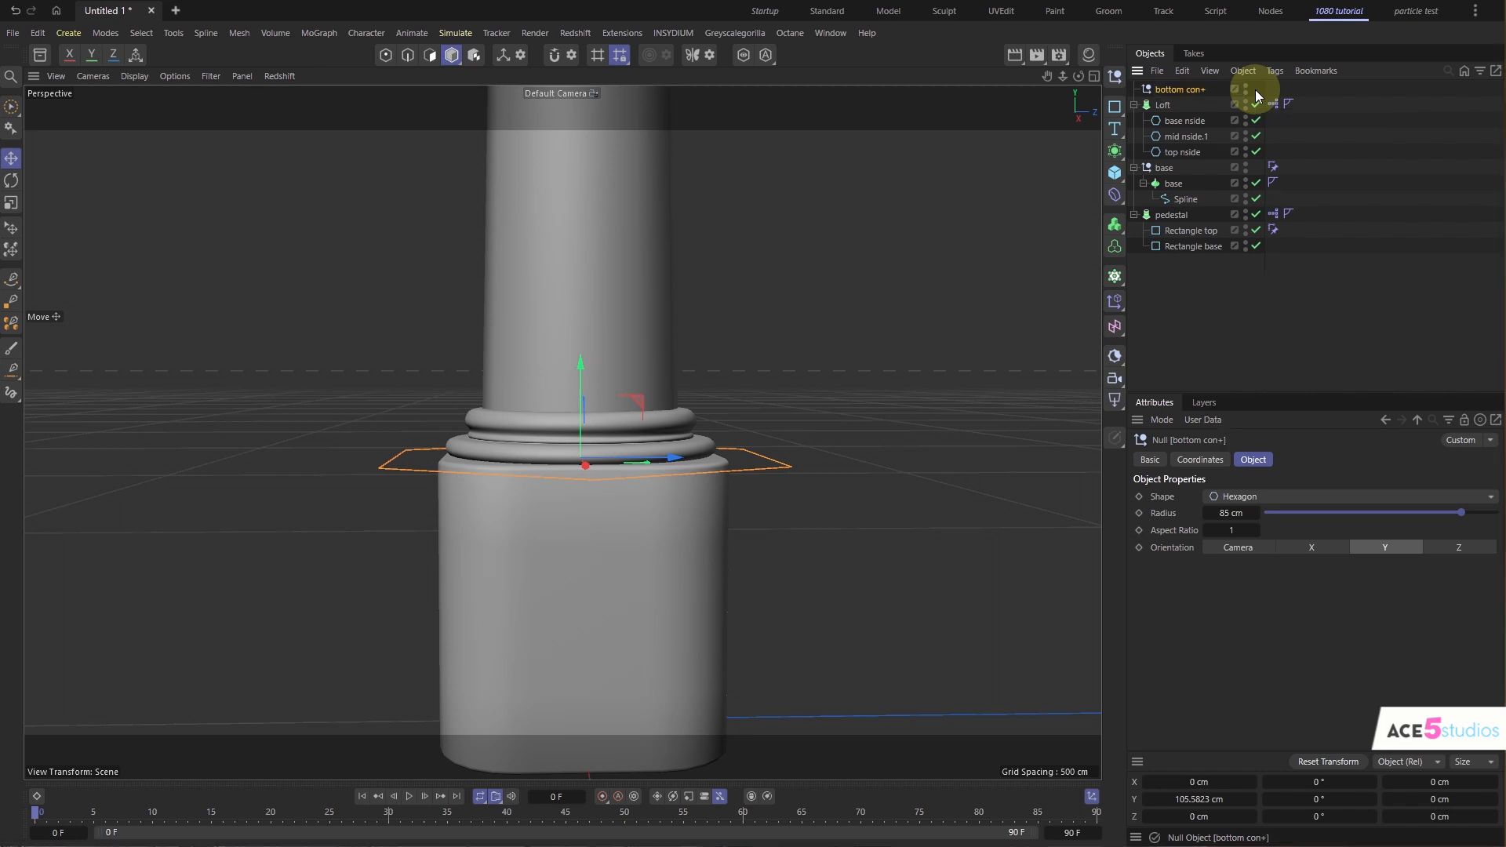
{"action": "key", "text": "Return"}
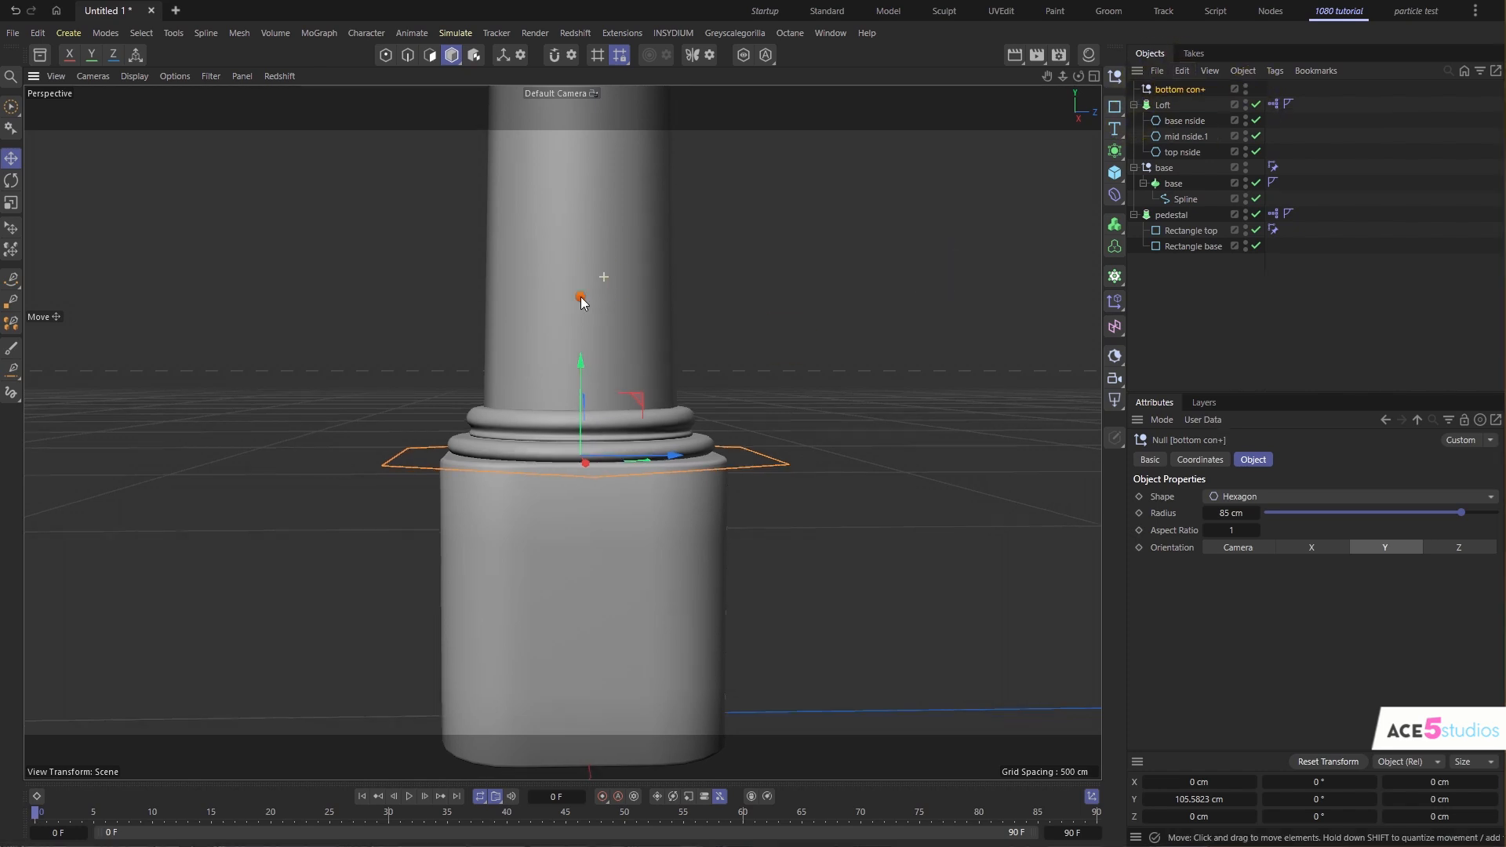
- Add a Transform Constraint to the shaft's base nside spline with the bottom con+ null as its target
{"action": "scroll", "coordinate": [585, 376], "scroll_direction": "down", "scroll_amount": 6}
{"action": "left_click_drag", "start_coordinate": [594, 295], "coordinate": [582, 395], "text": "alt"}
{"action": "left_click", "coordinate": [1183, 120]}
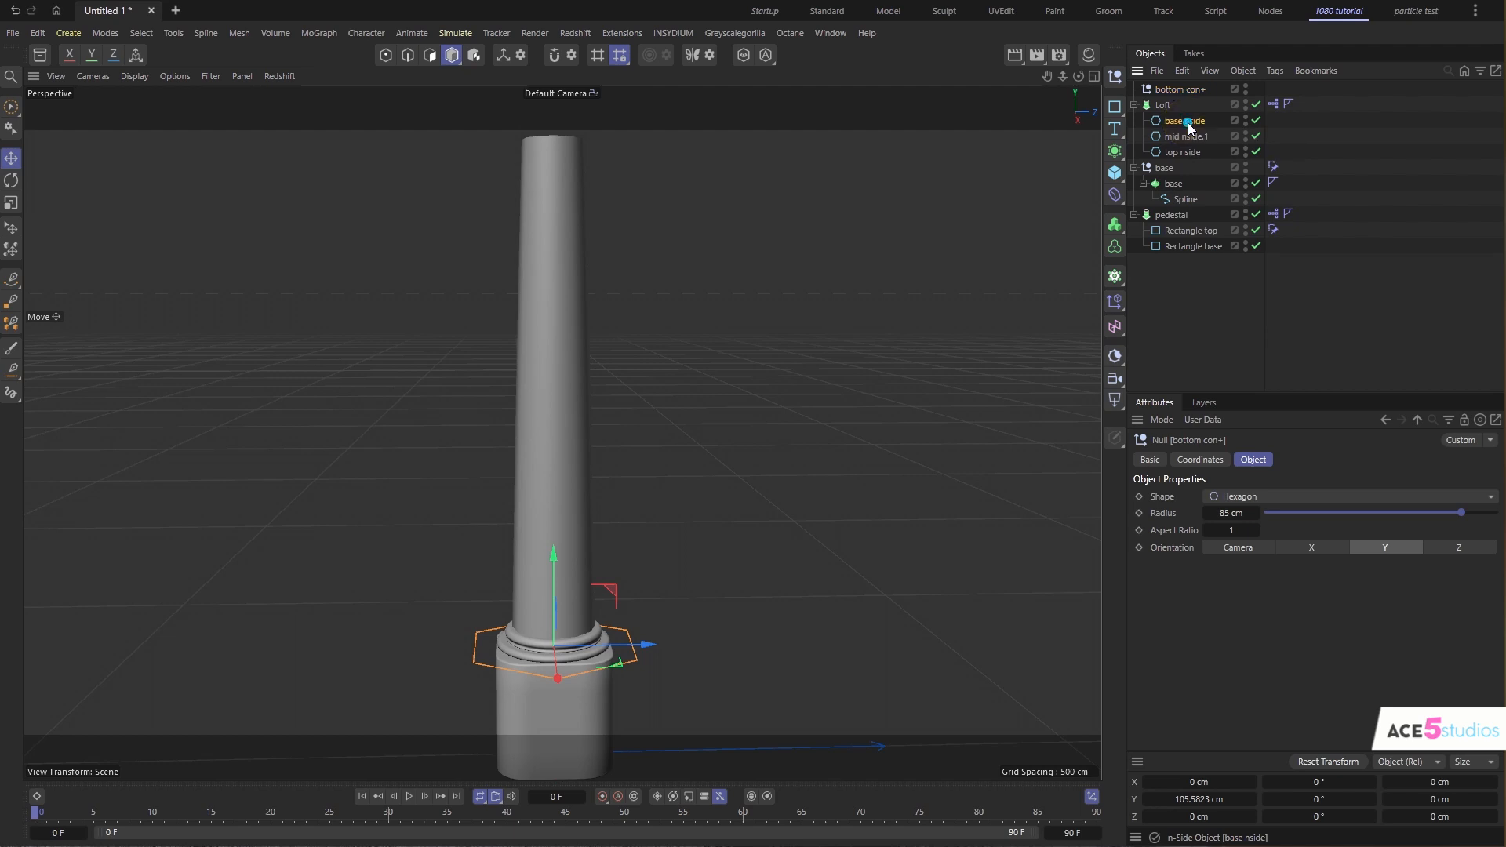
{"action": "left_click", "coordinate": [1182, 139]}
{"action": "left_click", "coordinate": [1182, 152]}
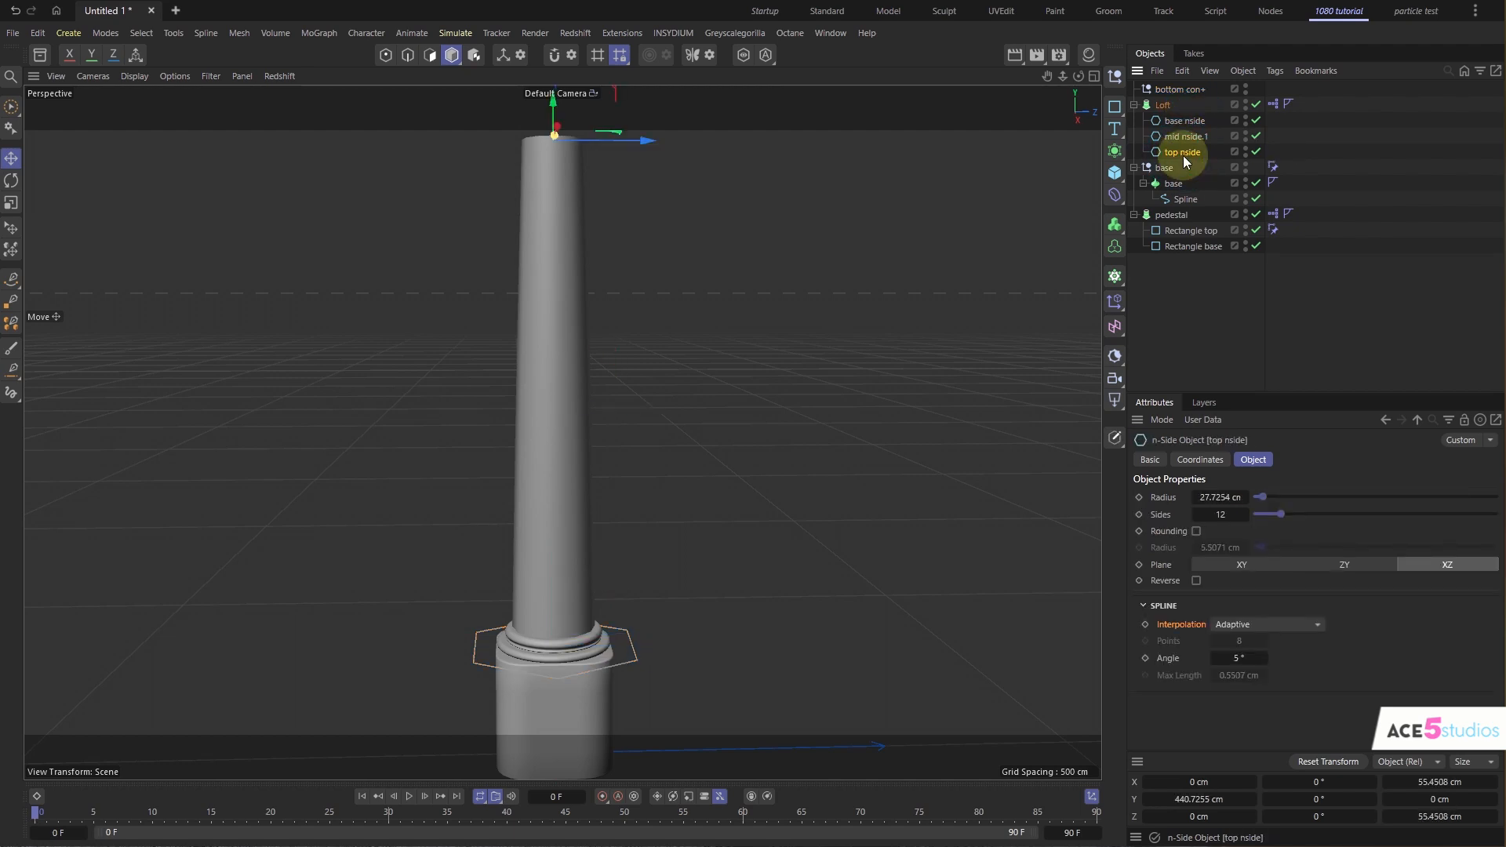
{"action": "left_click", "coordinate": [1145, 118]}
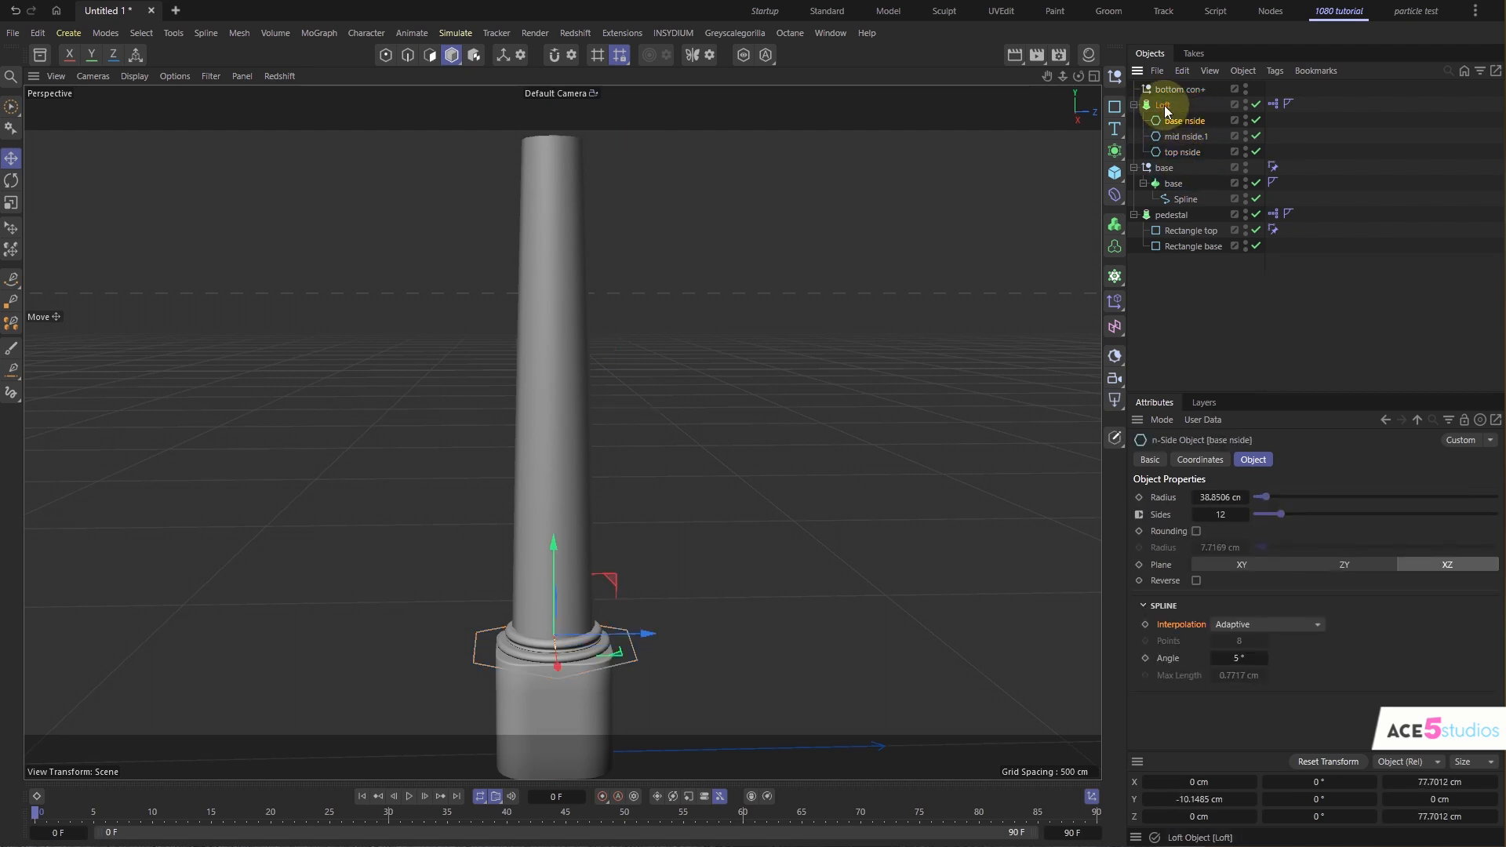
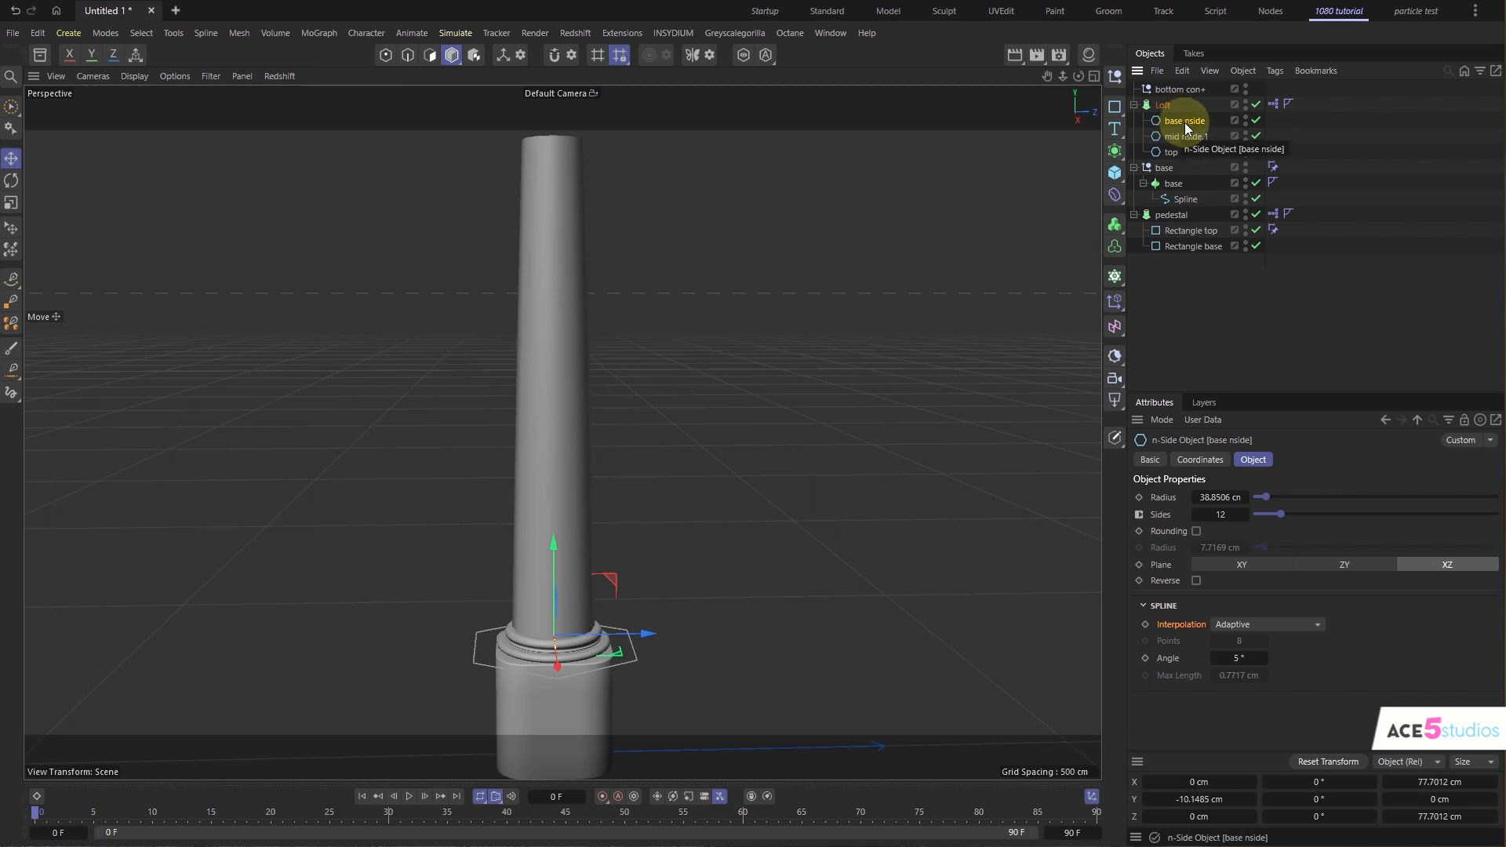
{"action": "left_click", "coordinate": [1181, 89], "text": "ctrl"}
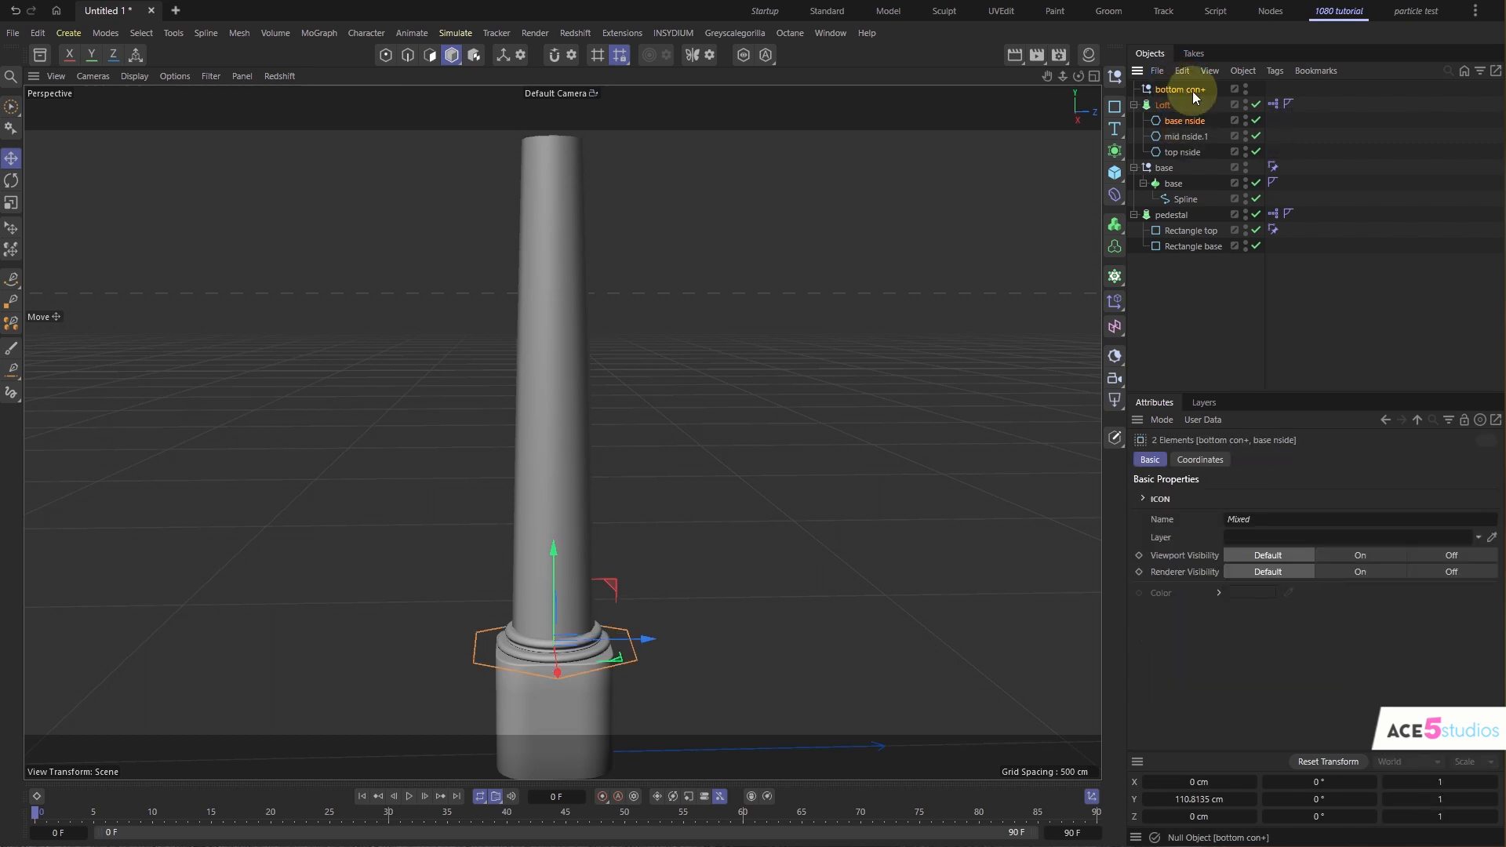
{"action": "key", "text": "shift+c"}
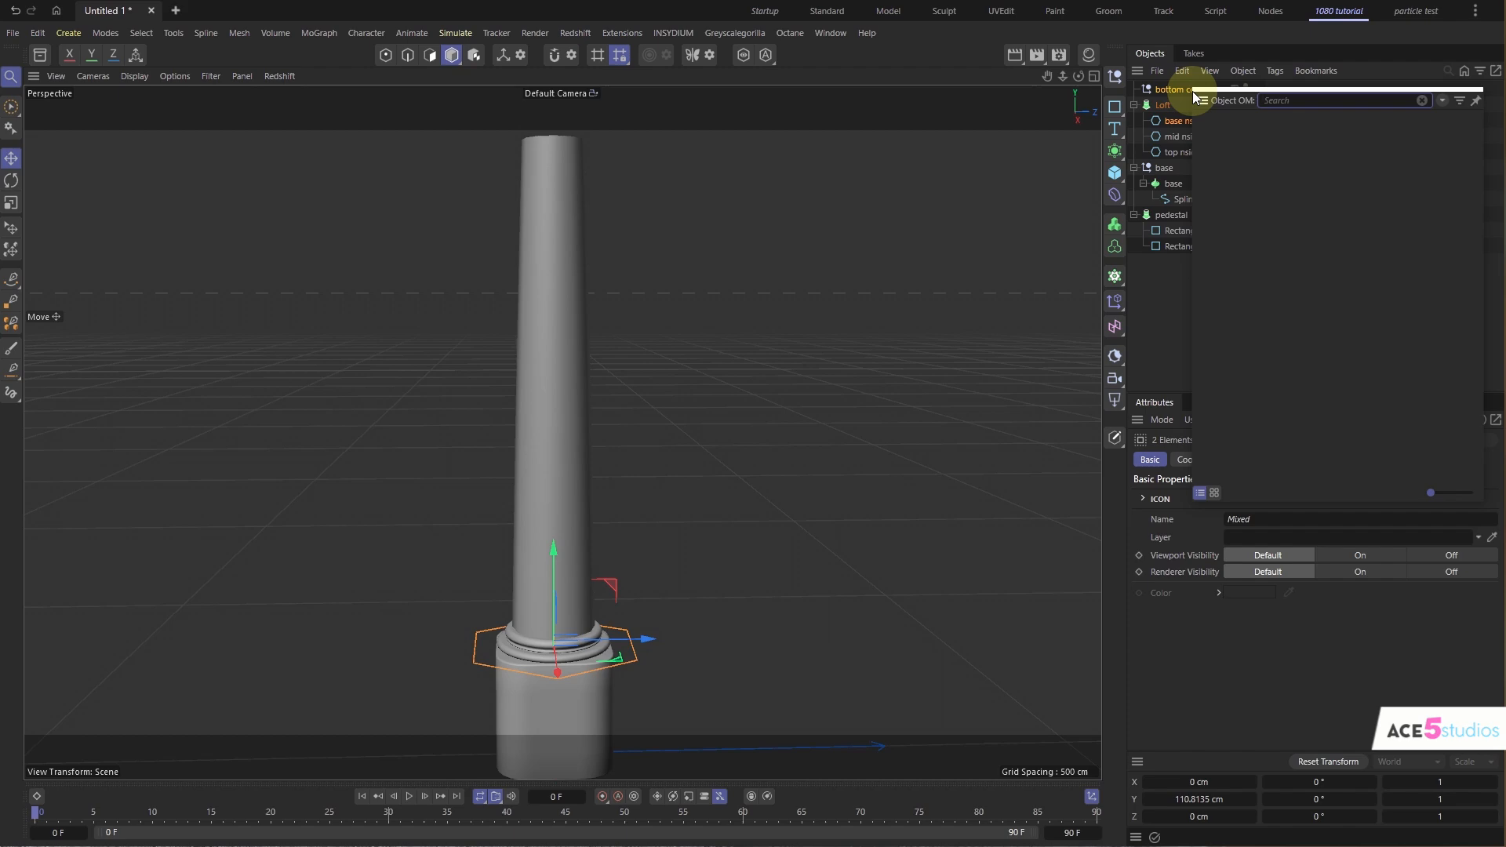
{"action": "type", "text": "tran"}
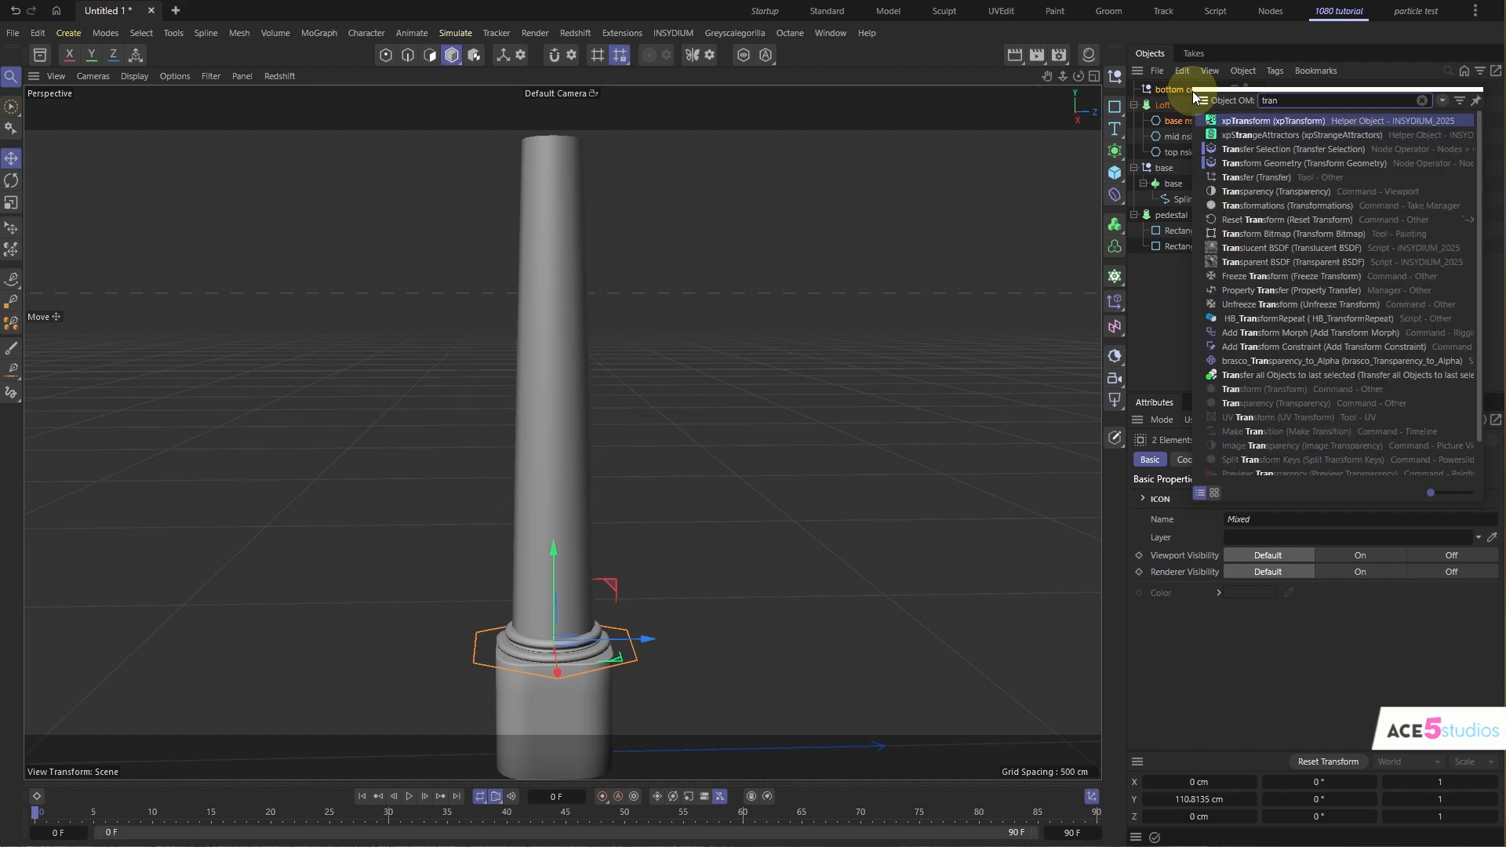
{"action": "type", "text": "s con"}
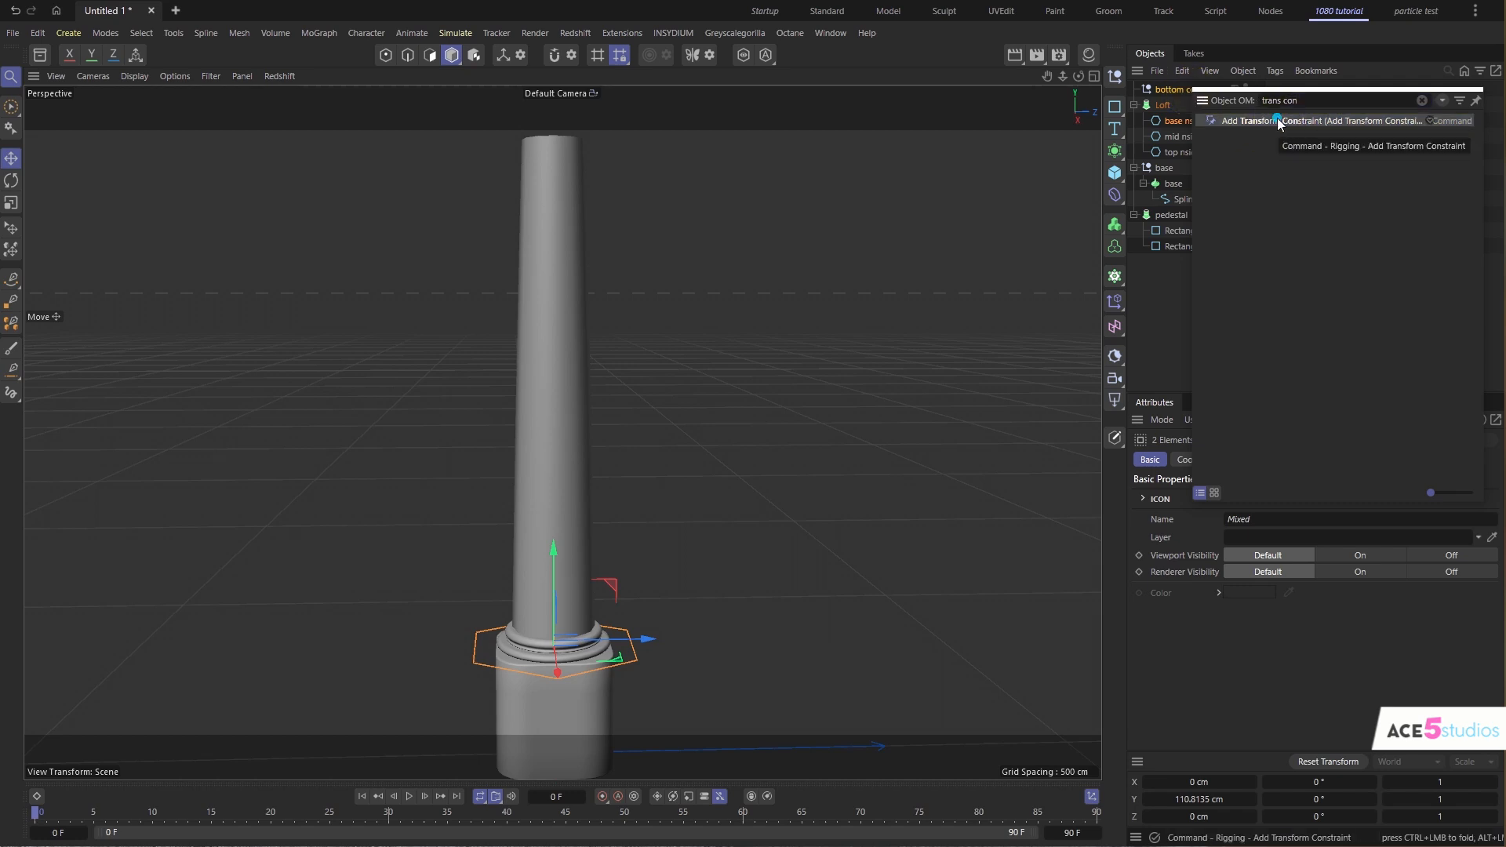
{"action": "left_click", "coordinate": [1278, 122]}
- Lower the bottom con+ null to about 89.1 cm in Y to test the shaft's new constraint
{"action": "left_click", "coordinate": [1197, 92]}
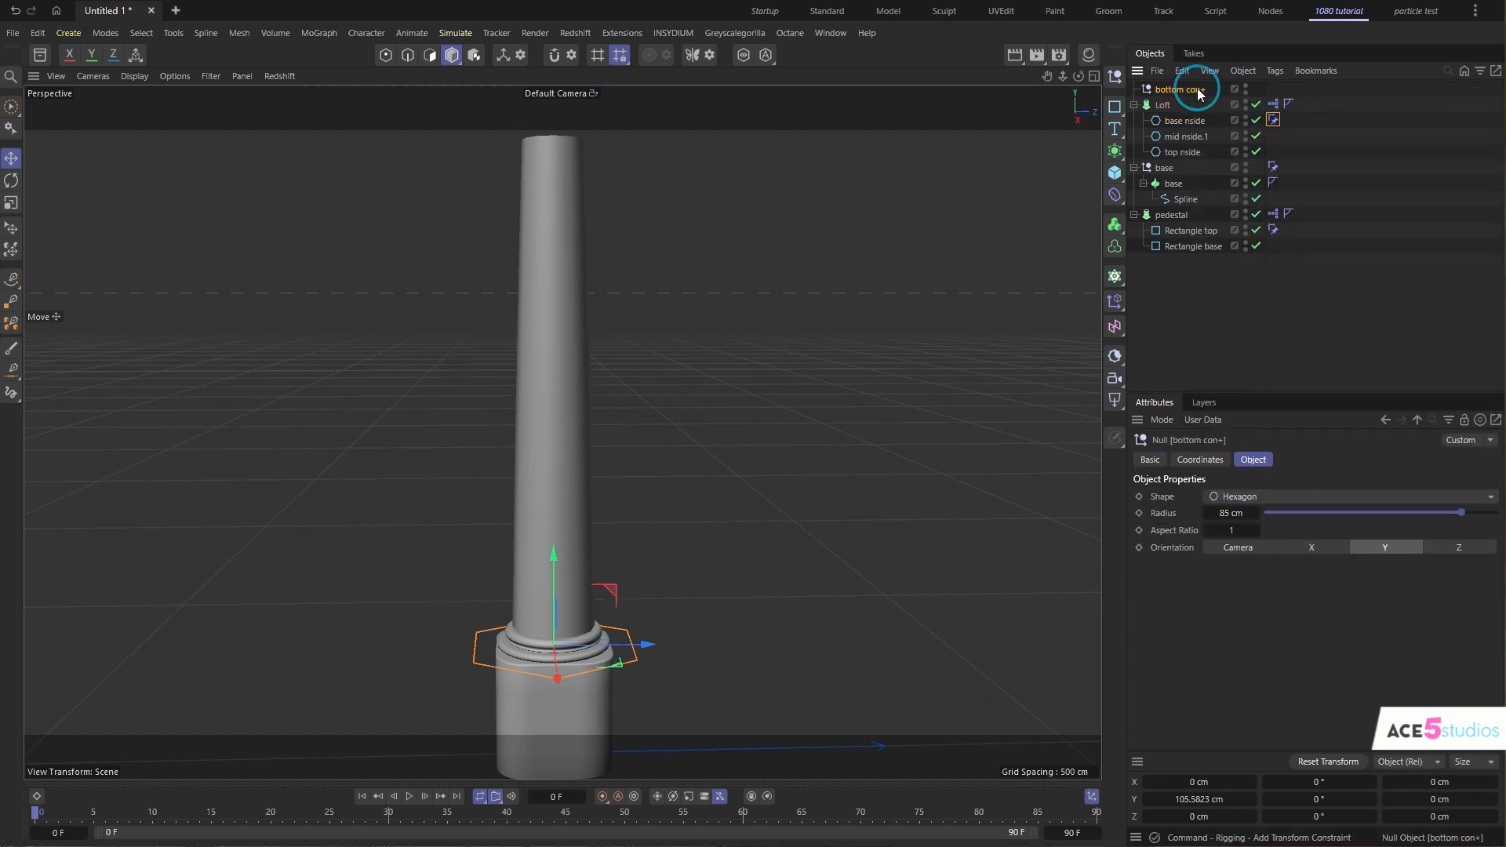
{"action": "key", "text": "e"}
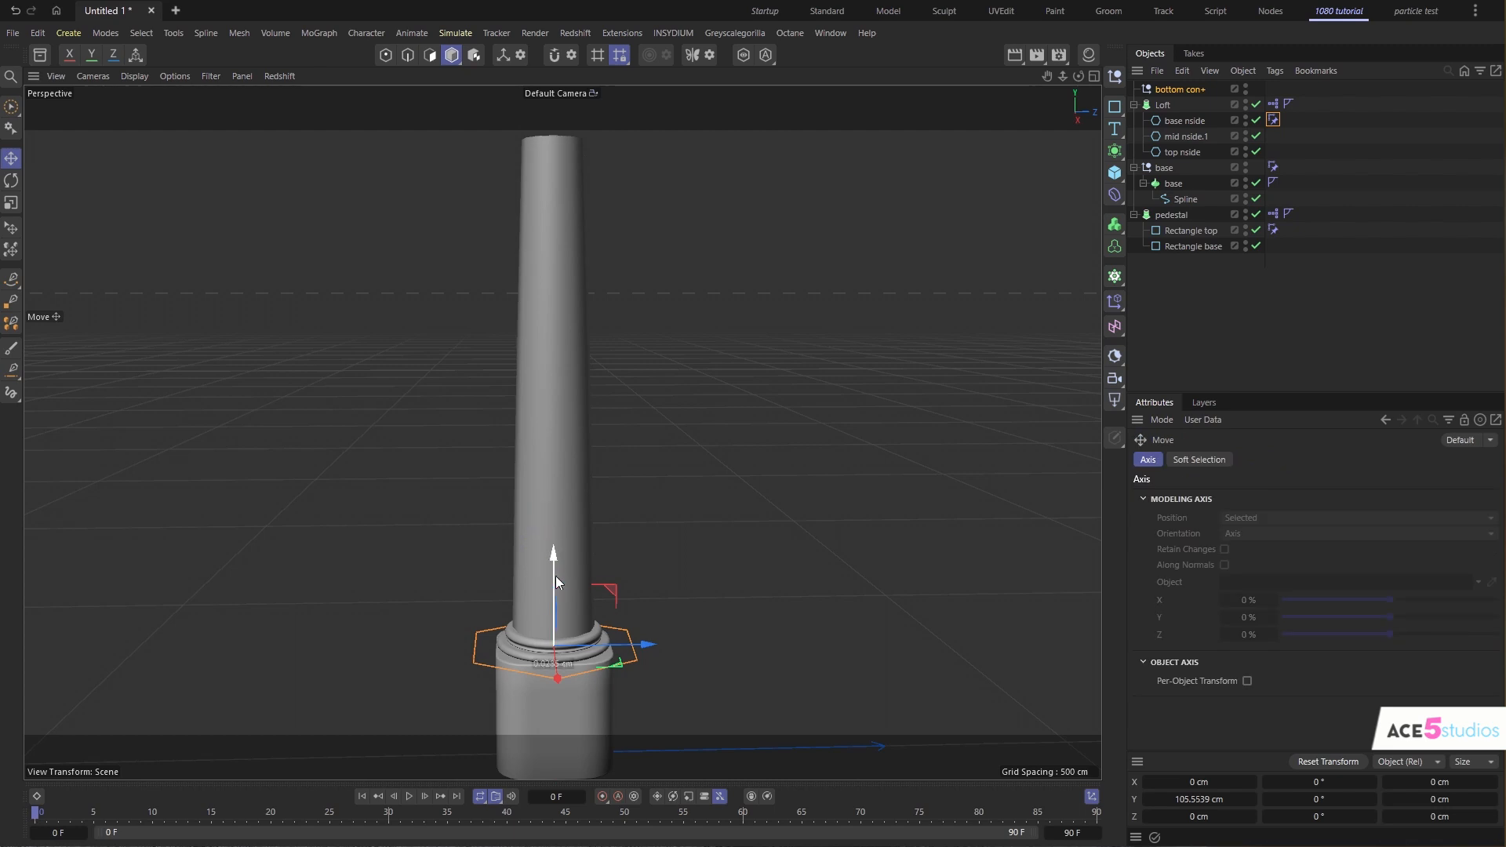
{"action": "left_click_drag", "start_coordinate": [555, 575], "coordinate": [557, 430]}
{"action": "scroll", "coordinate": [546, 505], "scroll_direction": "down", "scroll_amount": 2}
{"action": "left_click_drag", "start_coordinate": [546, 505], "coordinate": [583, 438], "text": "alt"}
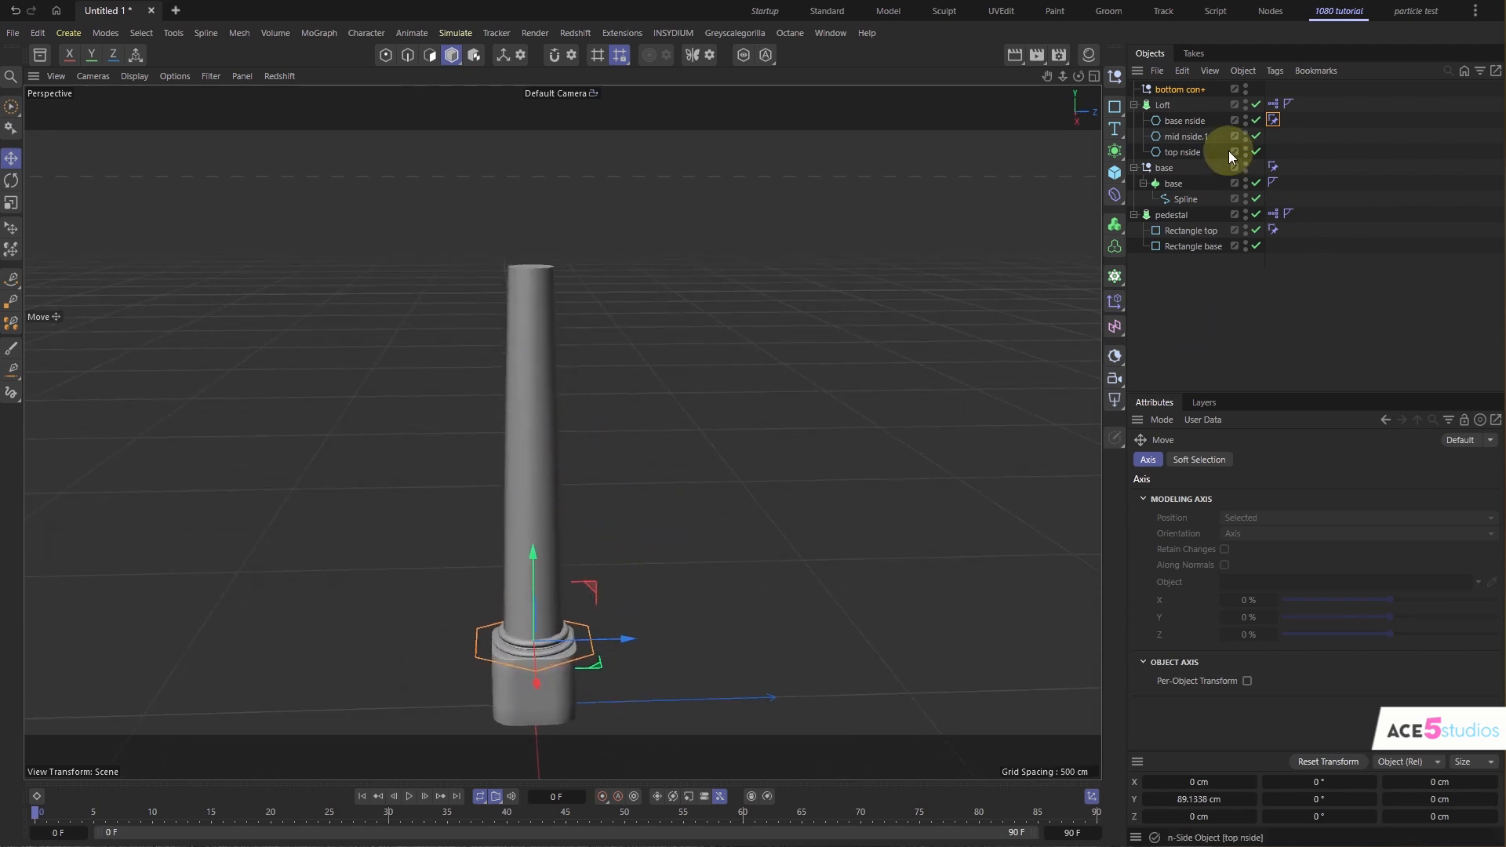
- Copy mid nside.1 out of the Loft to the top level and offset the copy about 78.9 cm in Z beside the shaft
{"action": "left_click", "coordinate": [1186, 135]}
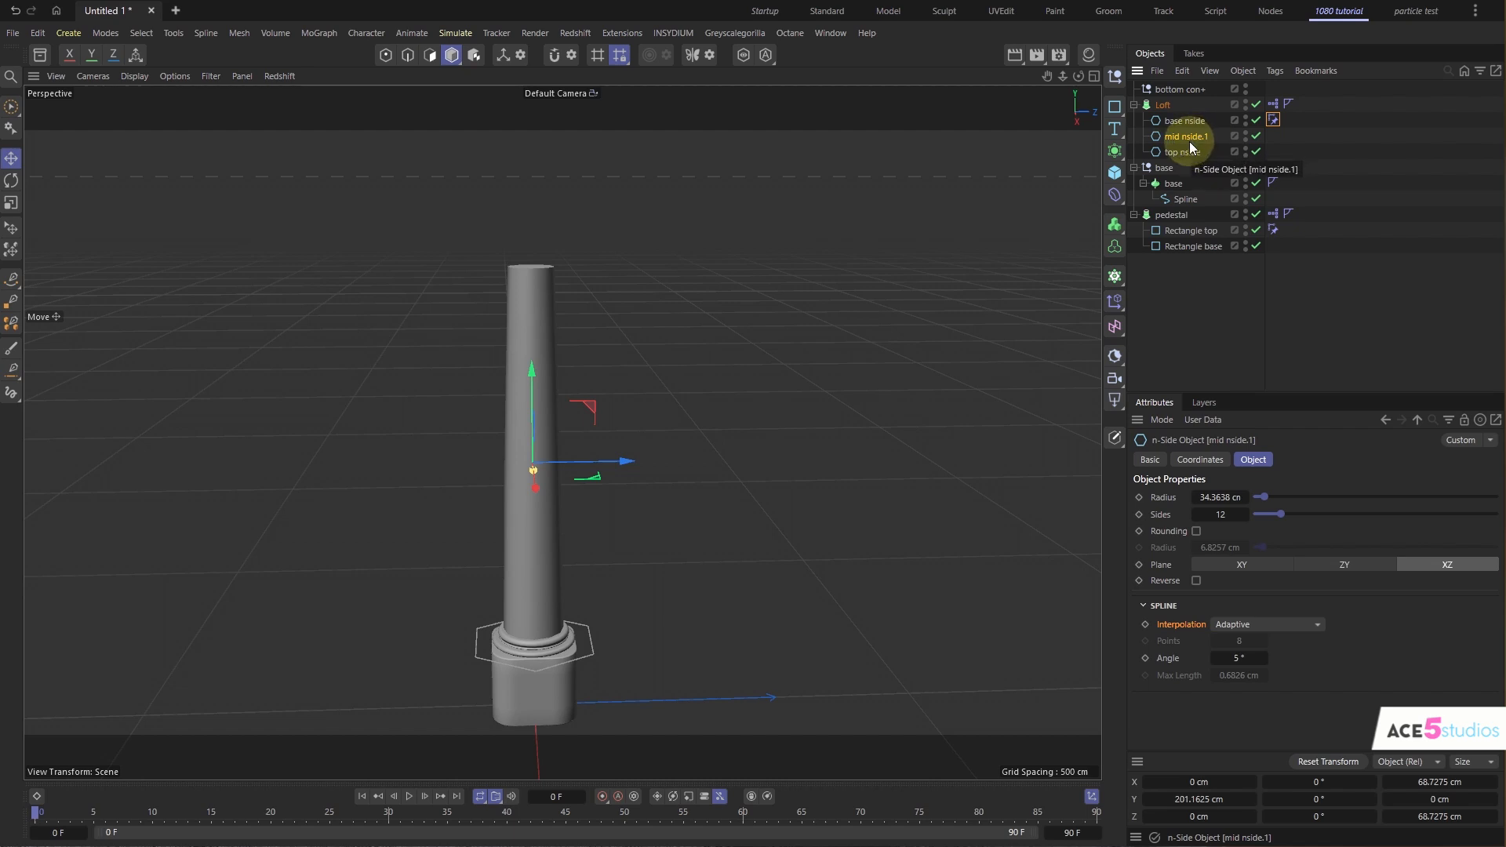
{"action": "left_click_drag", "start_coordinate": [1193, 143], "coordinate": [1161, 96], "text": "ctrl"}
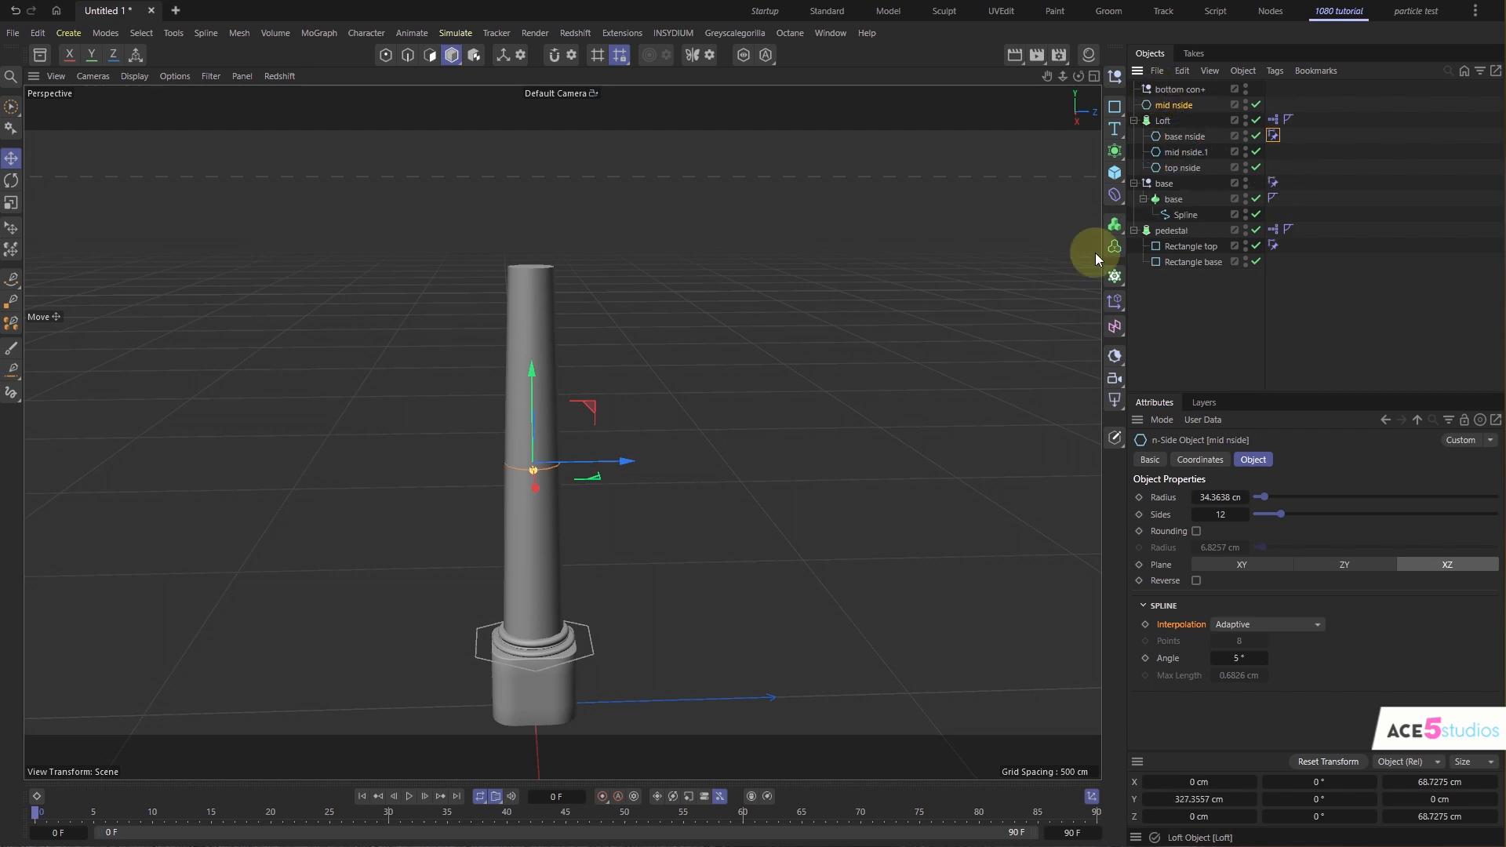
{"action": "left_click_drag", "start_coordinate": [581, 455], "coordinate": [667, 460]}
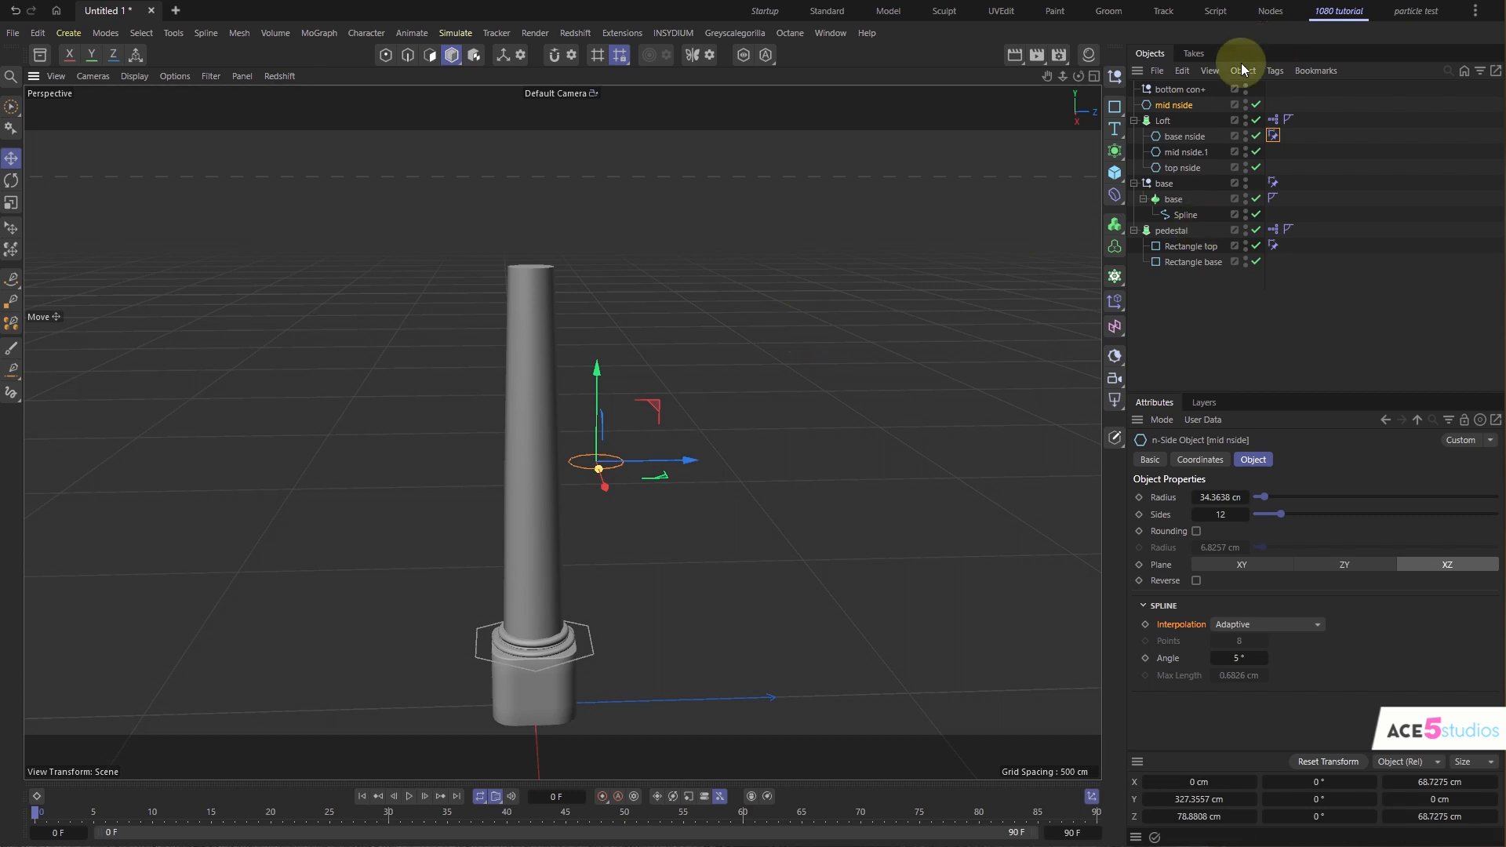
- Group the Loft under a new null and rename that null as shaft
{"action": "left_click", "coordinate": [1165, 121]}
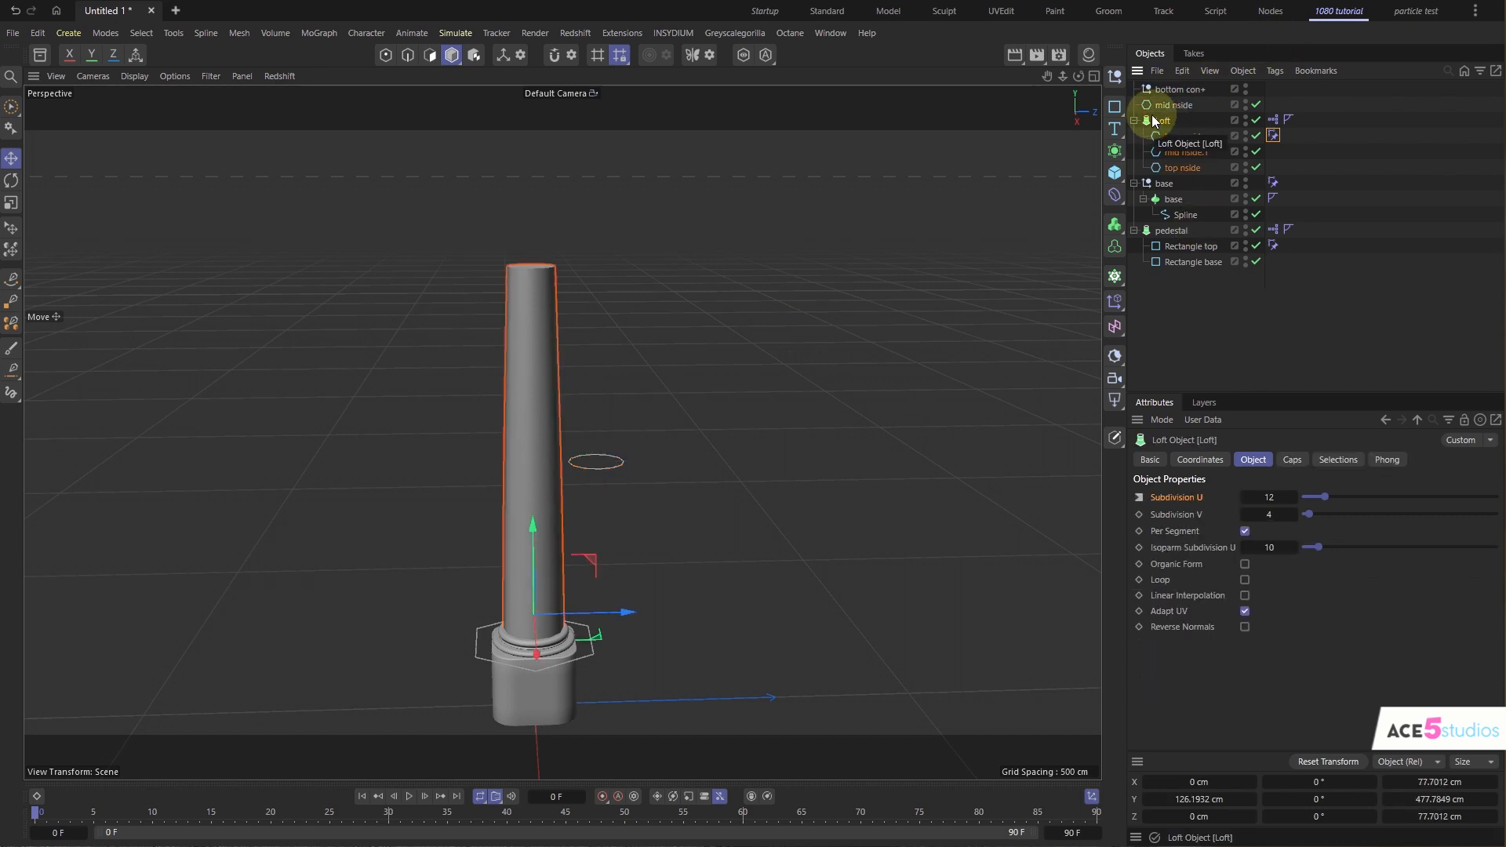
{"action": "left_click_drag", "start_coordinate": [682, 390], "coordinate": [683, 400], "text": "alt"}
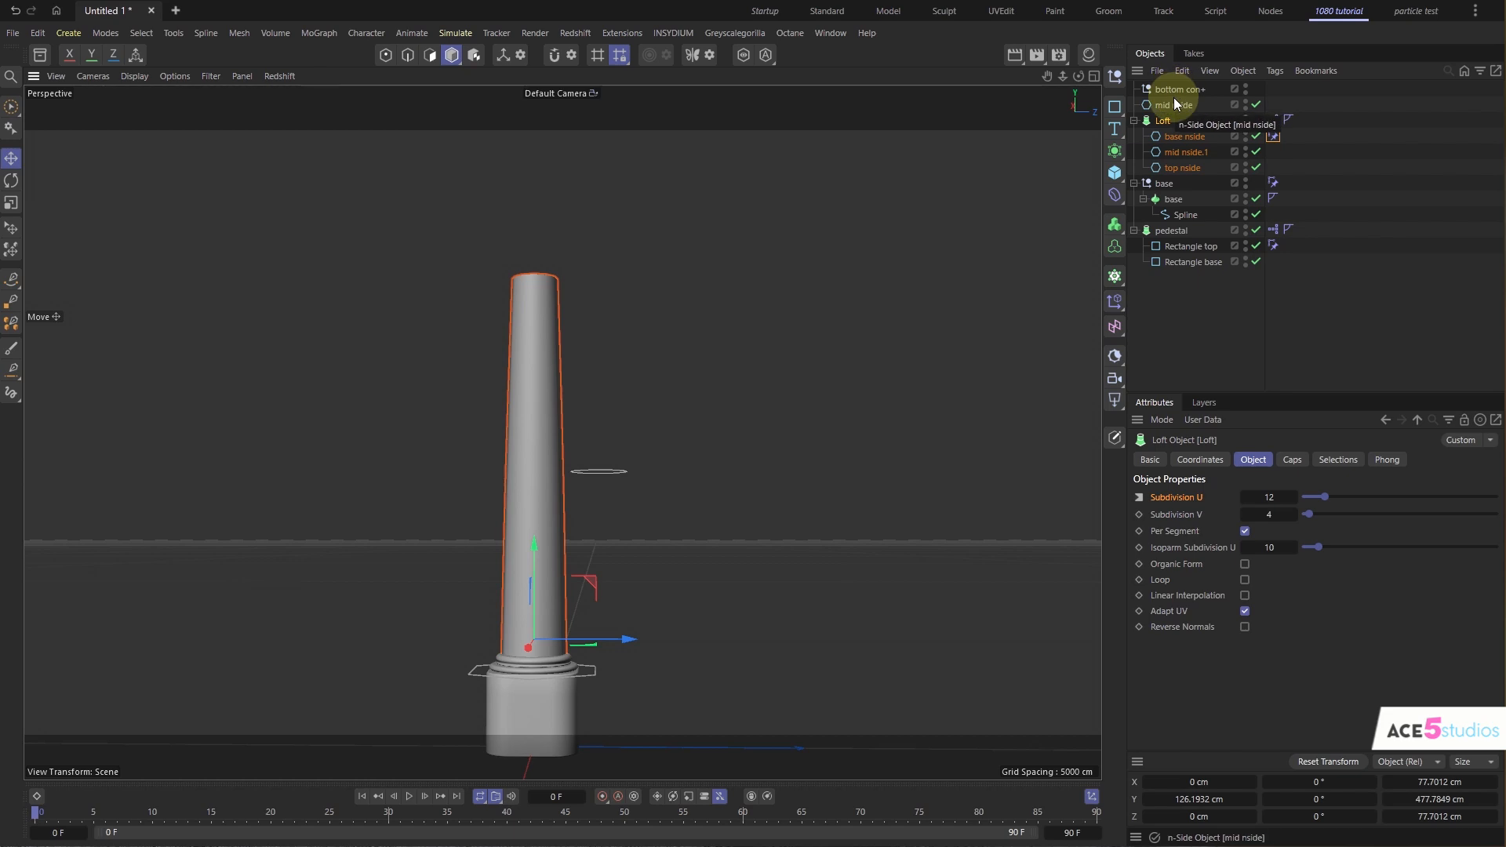
{"action": "key", "text": "alt+g"}
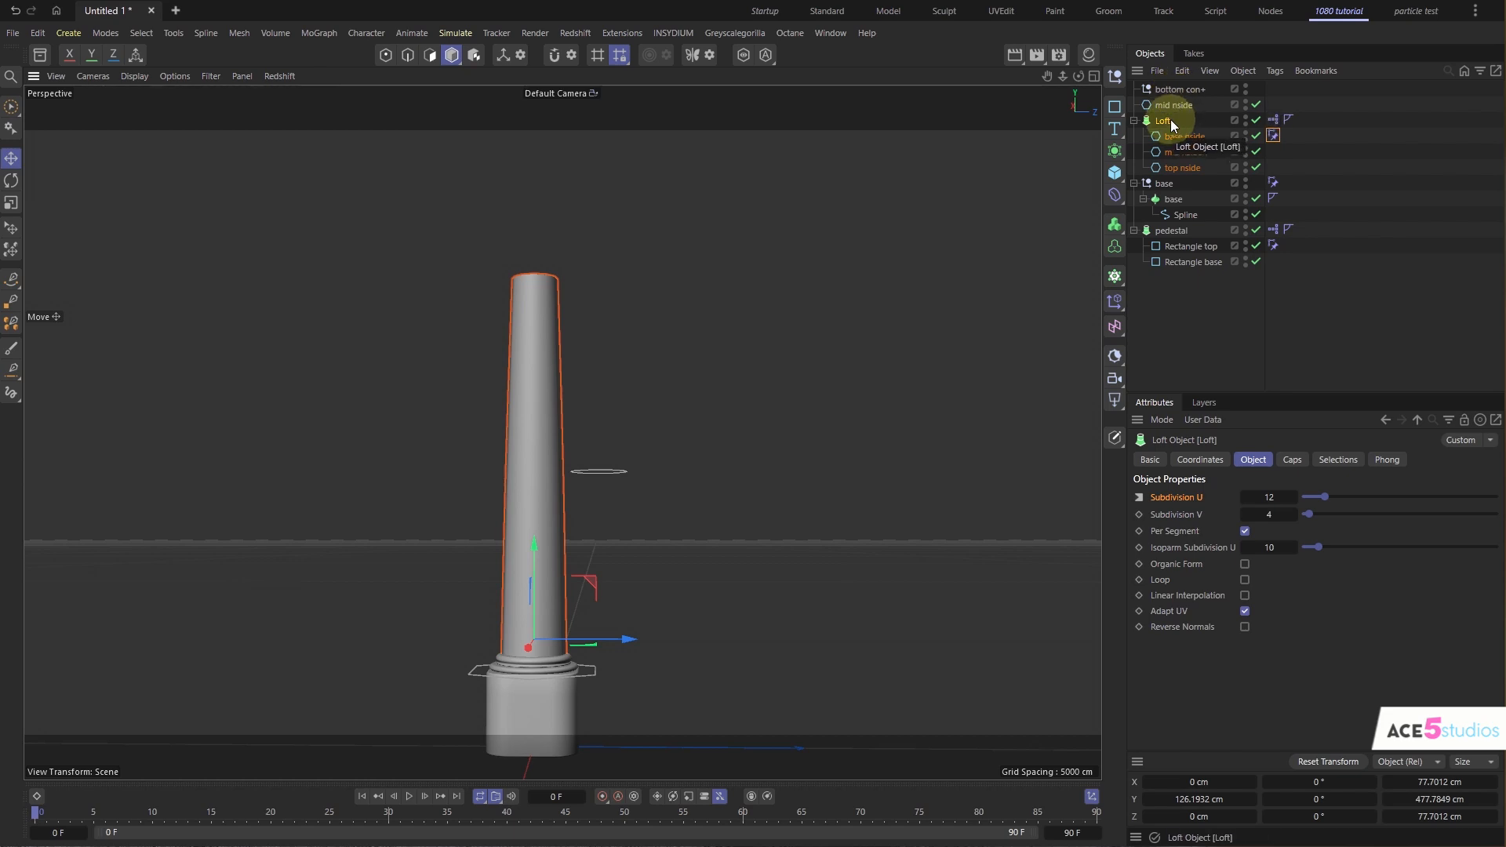
{"action": "double_click", "coordinate": [1163, 121]}
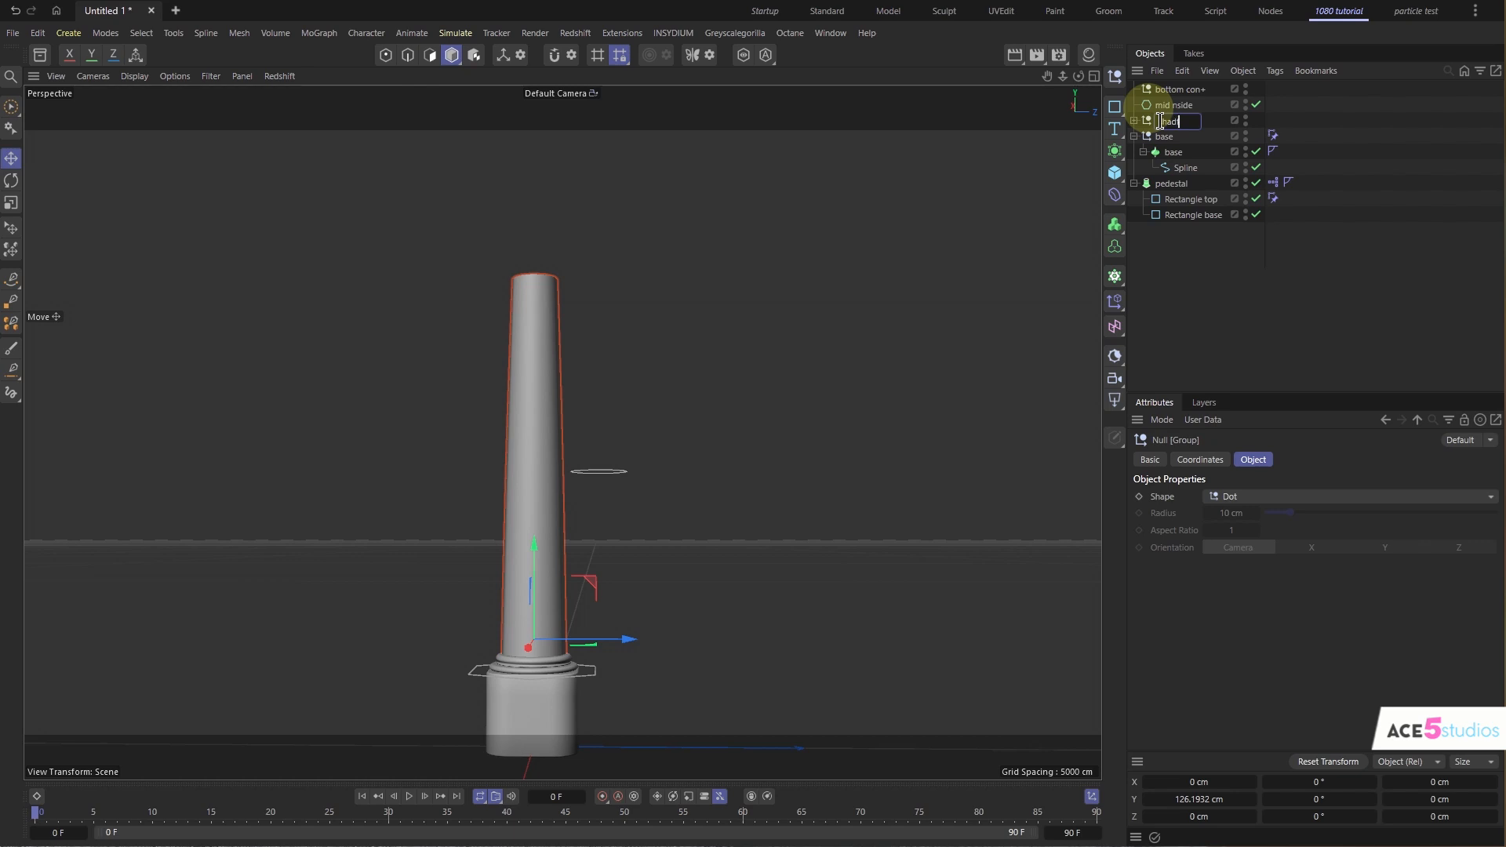
{"action": "type", "text": "shaft"}
{"action": "key", "text": "Return"}
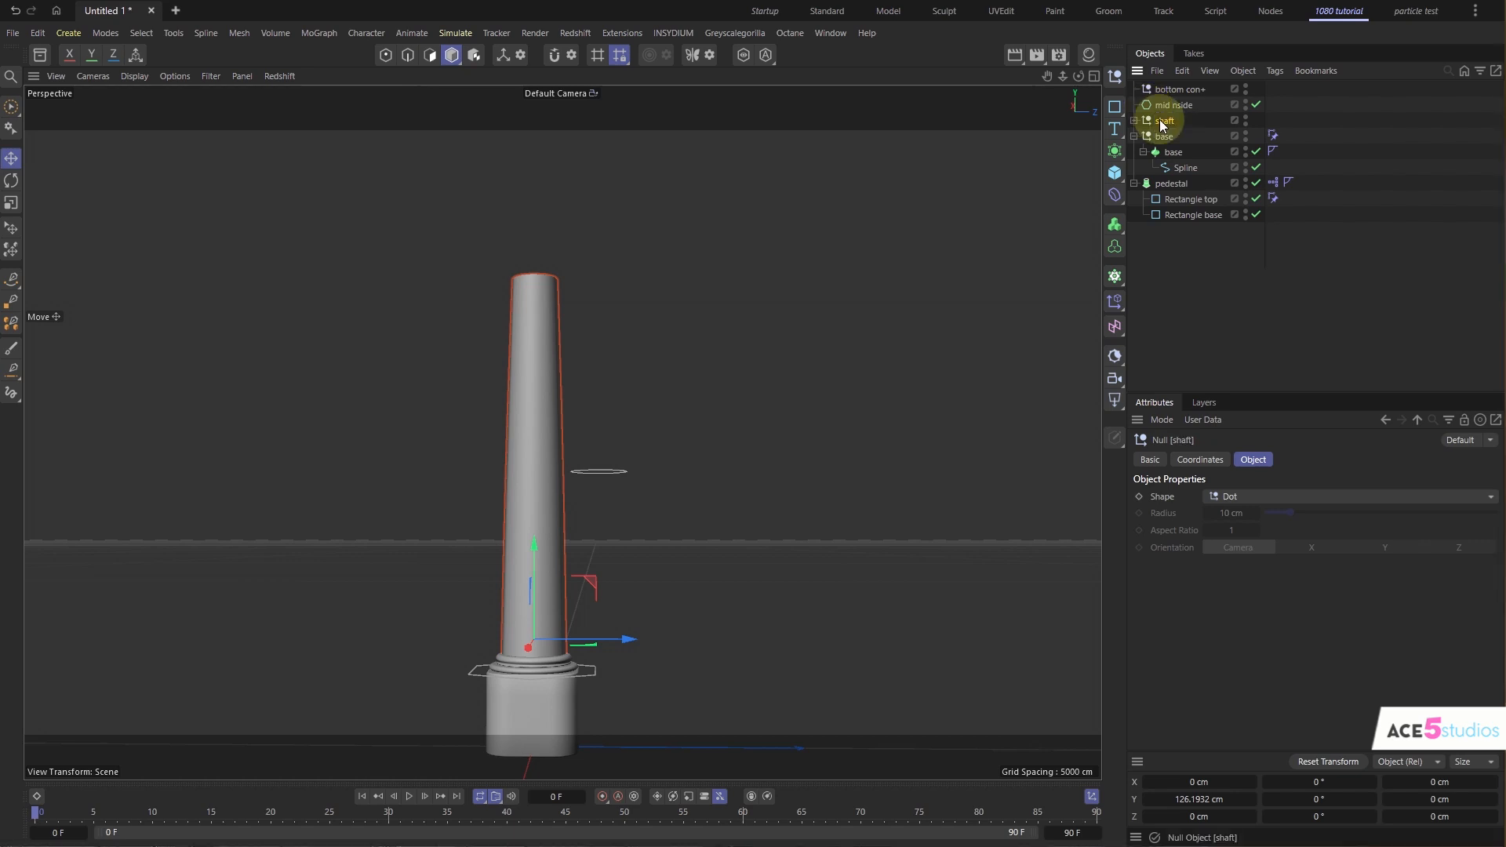
- Make the copied mid nside spline a child of the shaft null, above the Loft, and rename it mid con+
{"action": "left_click", "coordinate": [1134, 120]}
{"action": "left_click_drag", "start_coordinate": [1175, 105], "coordinate": [1176, 129]}
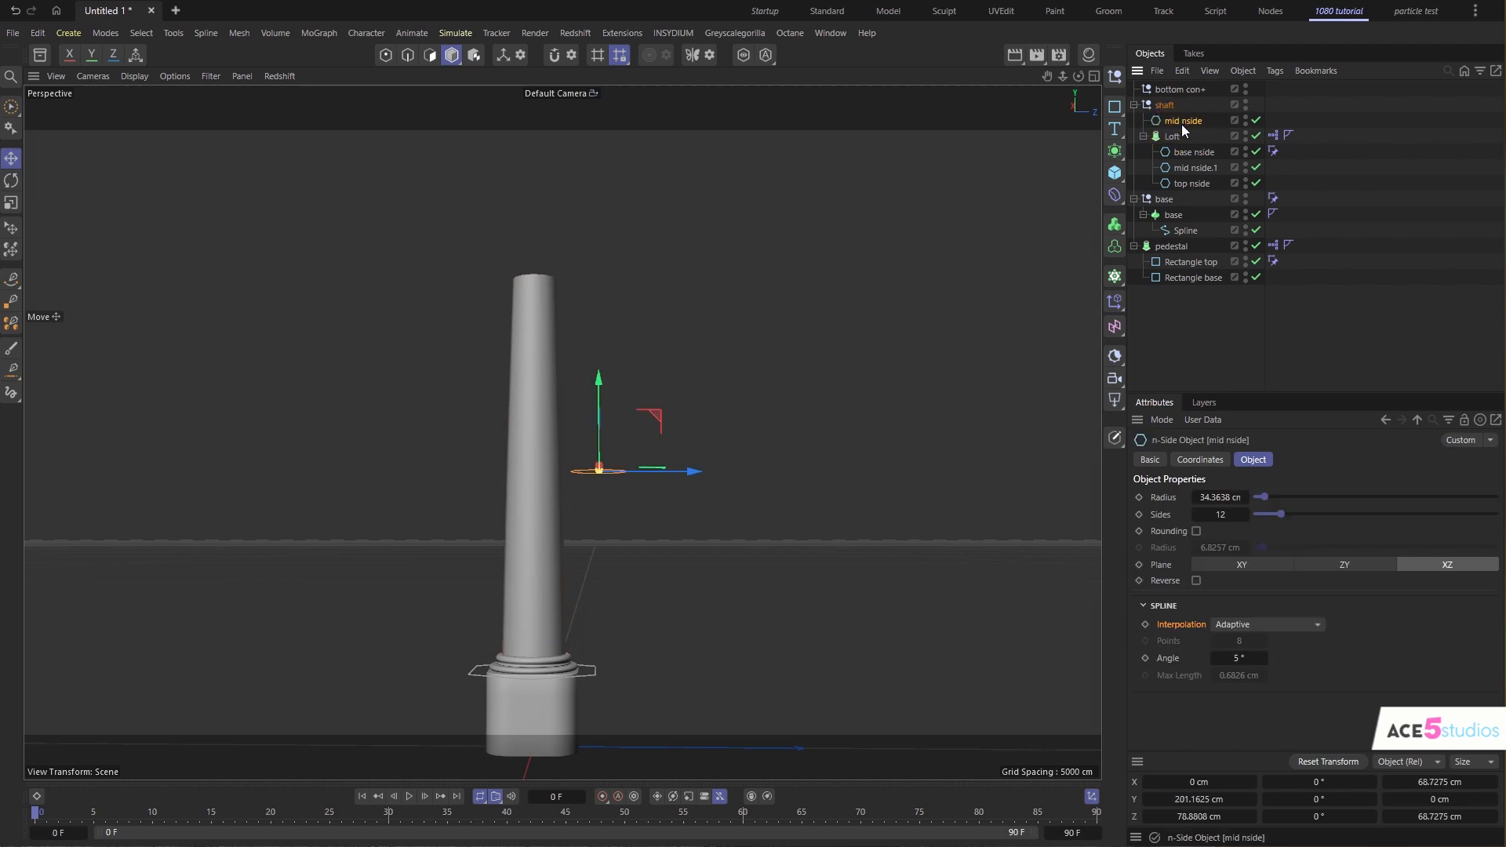
{"action": "double_click", "coordinate": [1184, 124]}
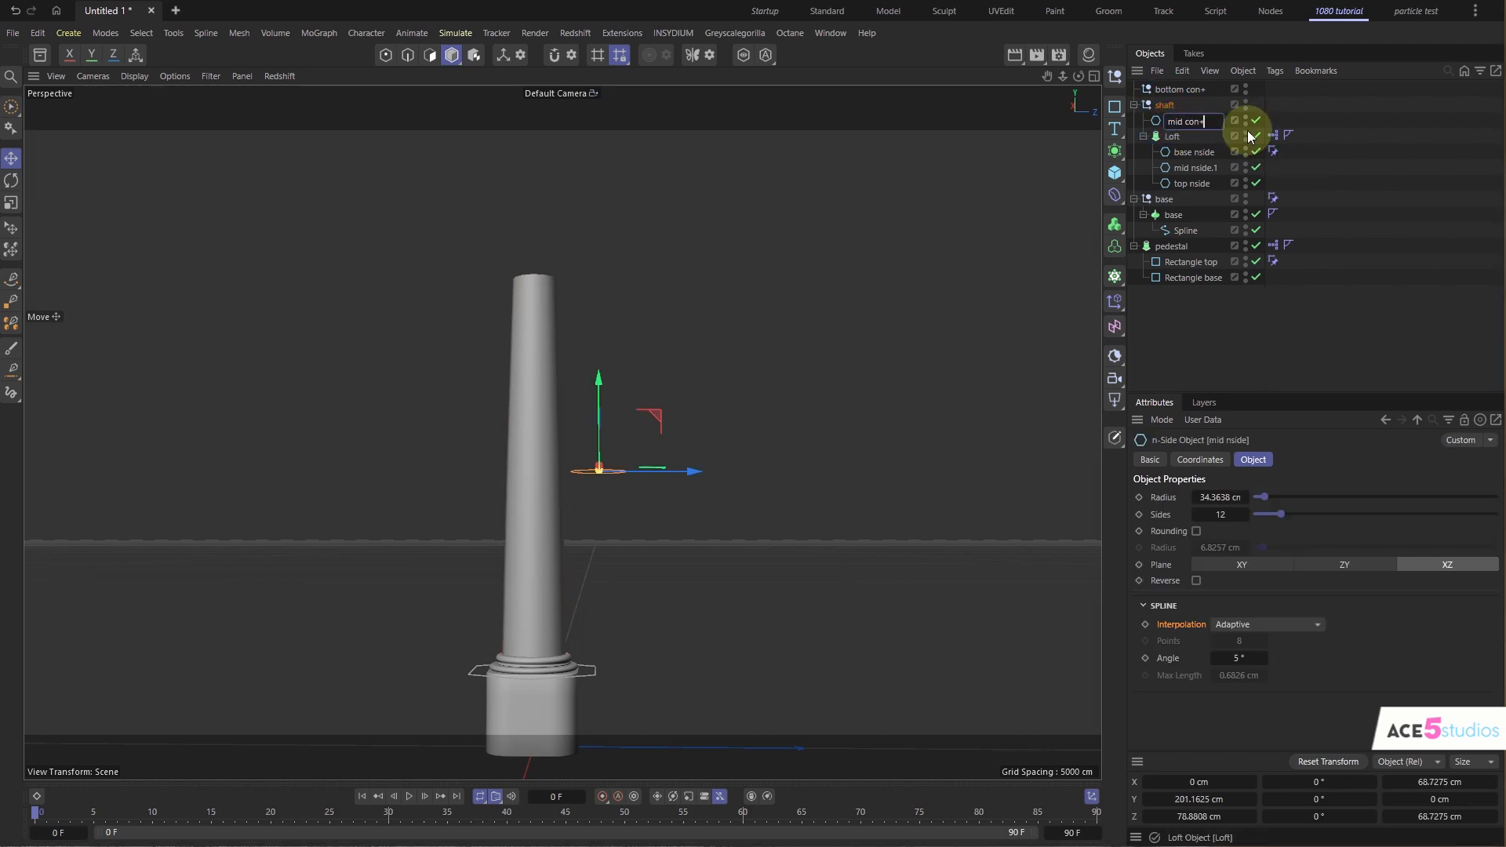
{"action": "key", "text": "Return"}
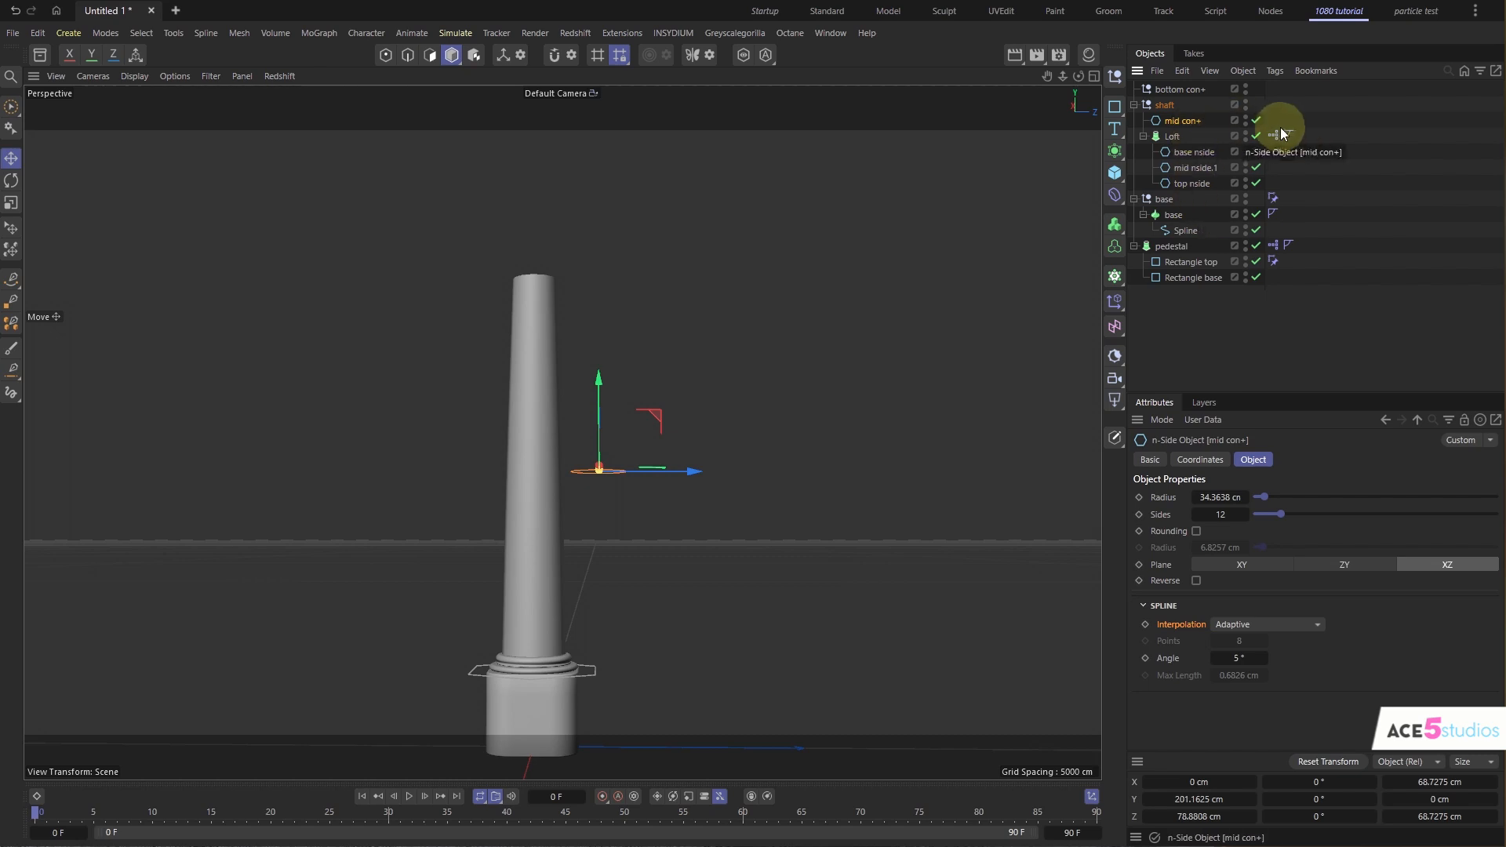
- Open the Loft's XPresso setup, add mid con+ as a node below base nside, and shift the editor clear of the column
{"action": "double_click", "coordinate": [1276, 135]}
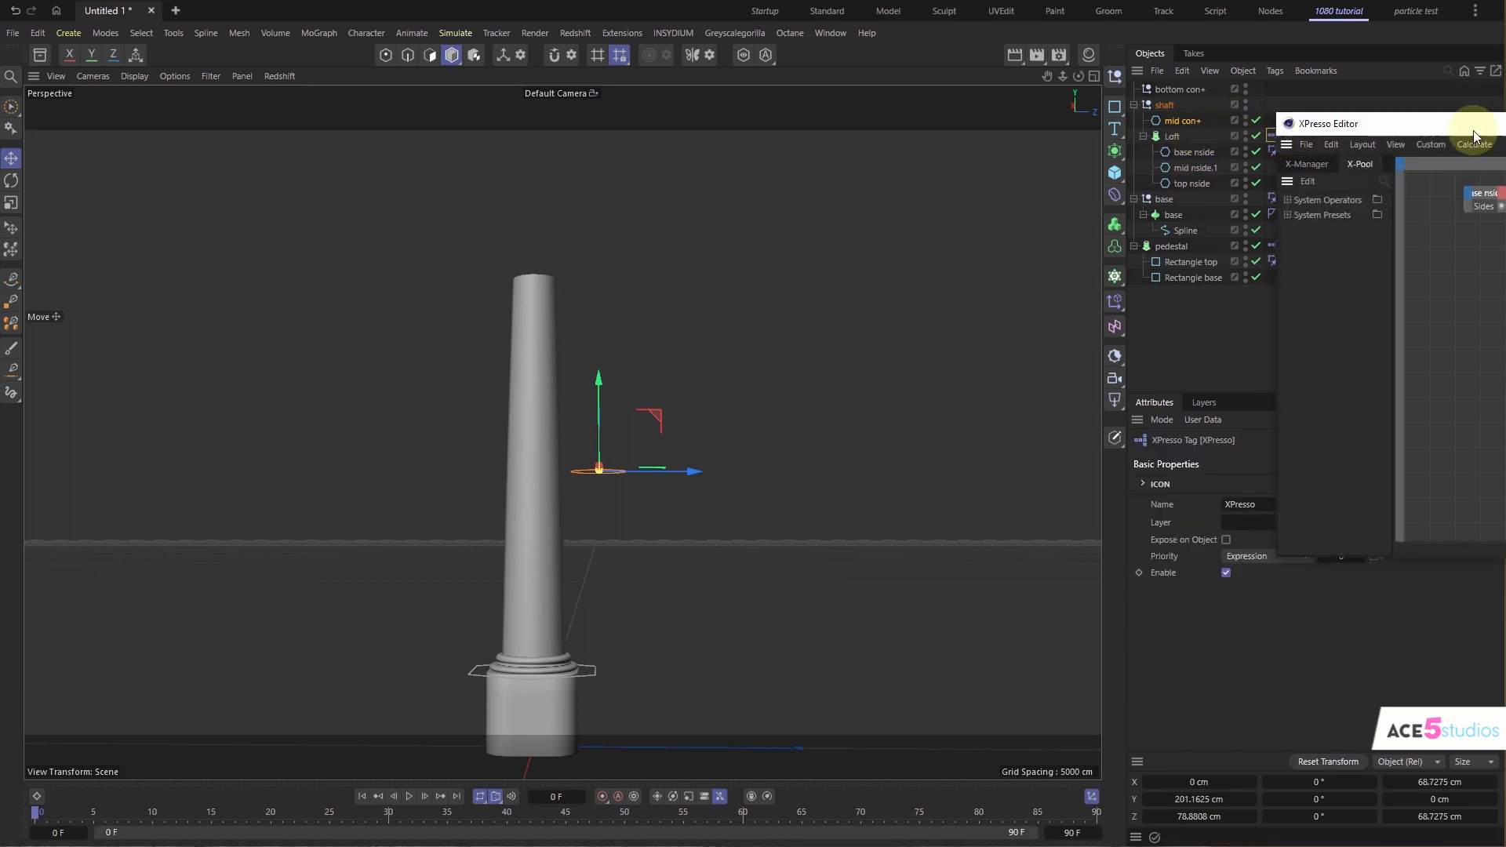
{"action": "left_click_drag", "start_coordinate": [1475, 134], "coordinate": [841, 206]}
{"action": "left_click_drag", "start_coordinate": [1181, 120], "coordinate": [816, 349]}
{"action": "left_click_drag", "start_coordinate": [979, 206], "coordinate": [247, 260]}
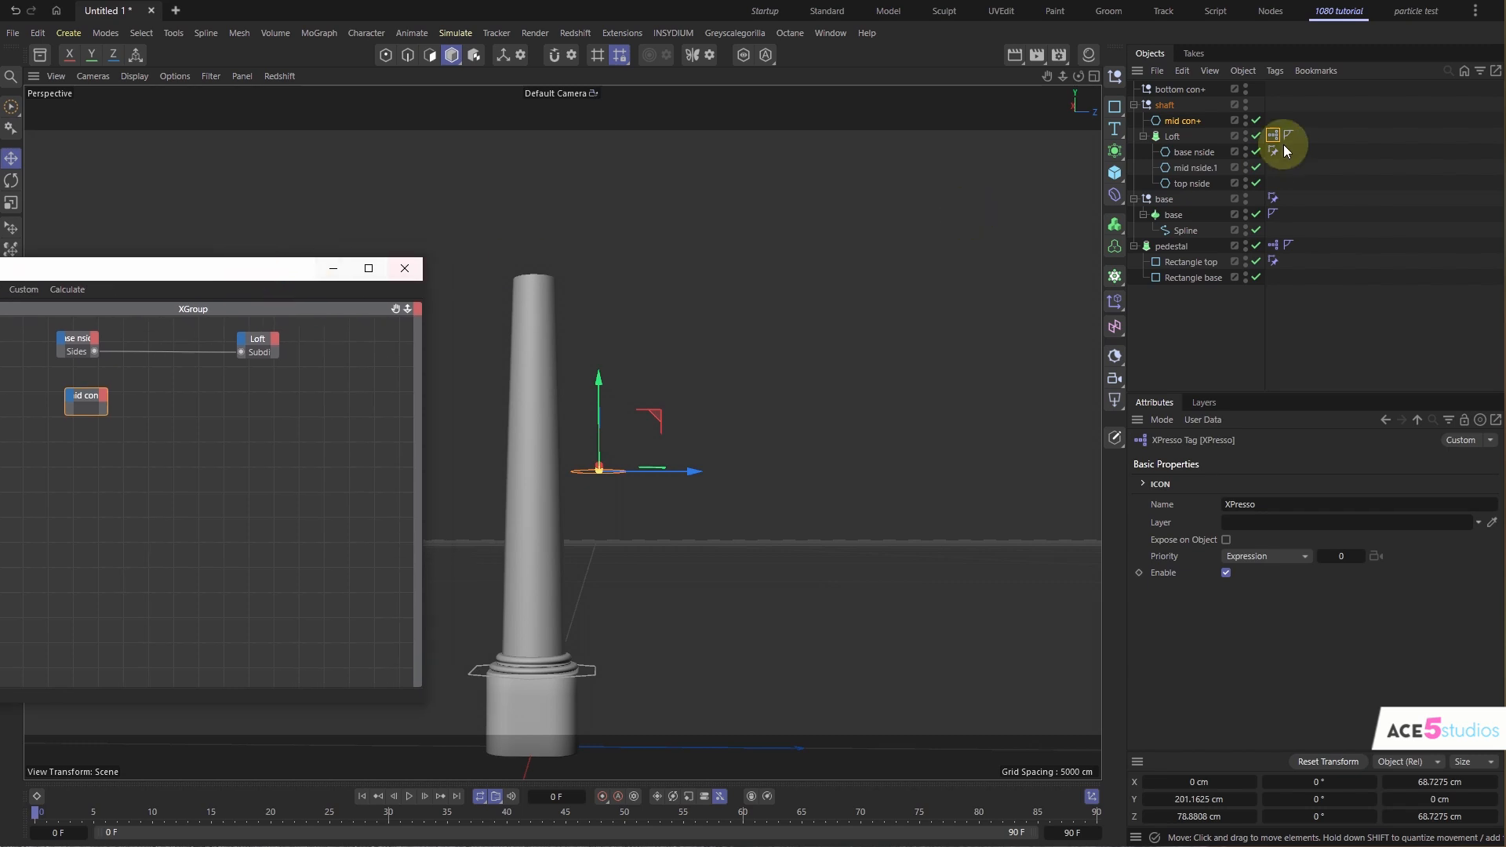
- Set the plane of the mid con+ n-side spline to ZY
{"action": "left_click", "coordinate": [1186, 121]}
{"action": "left_click", "coordinate": [1252, 561]}
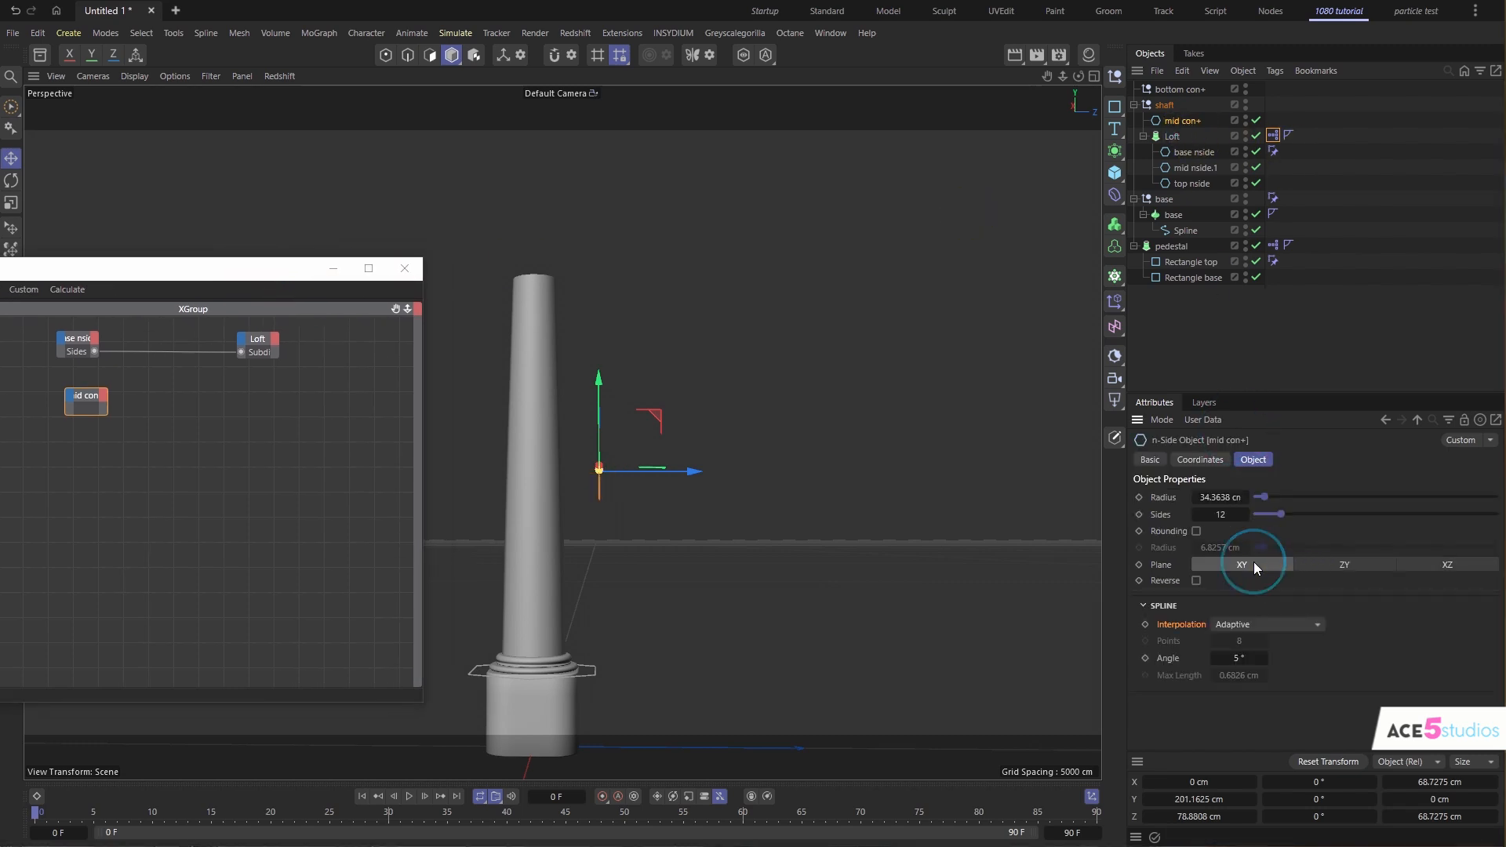
{"action": "left_click", "coordinate": [1334, 565]}
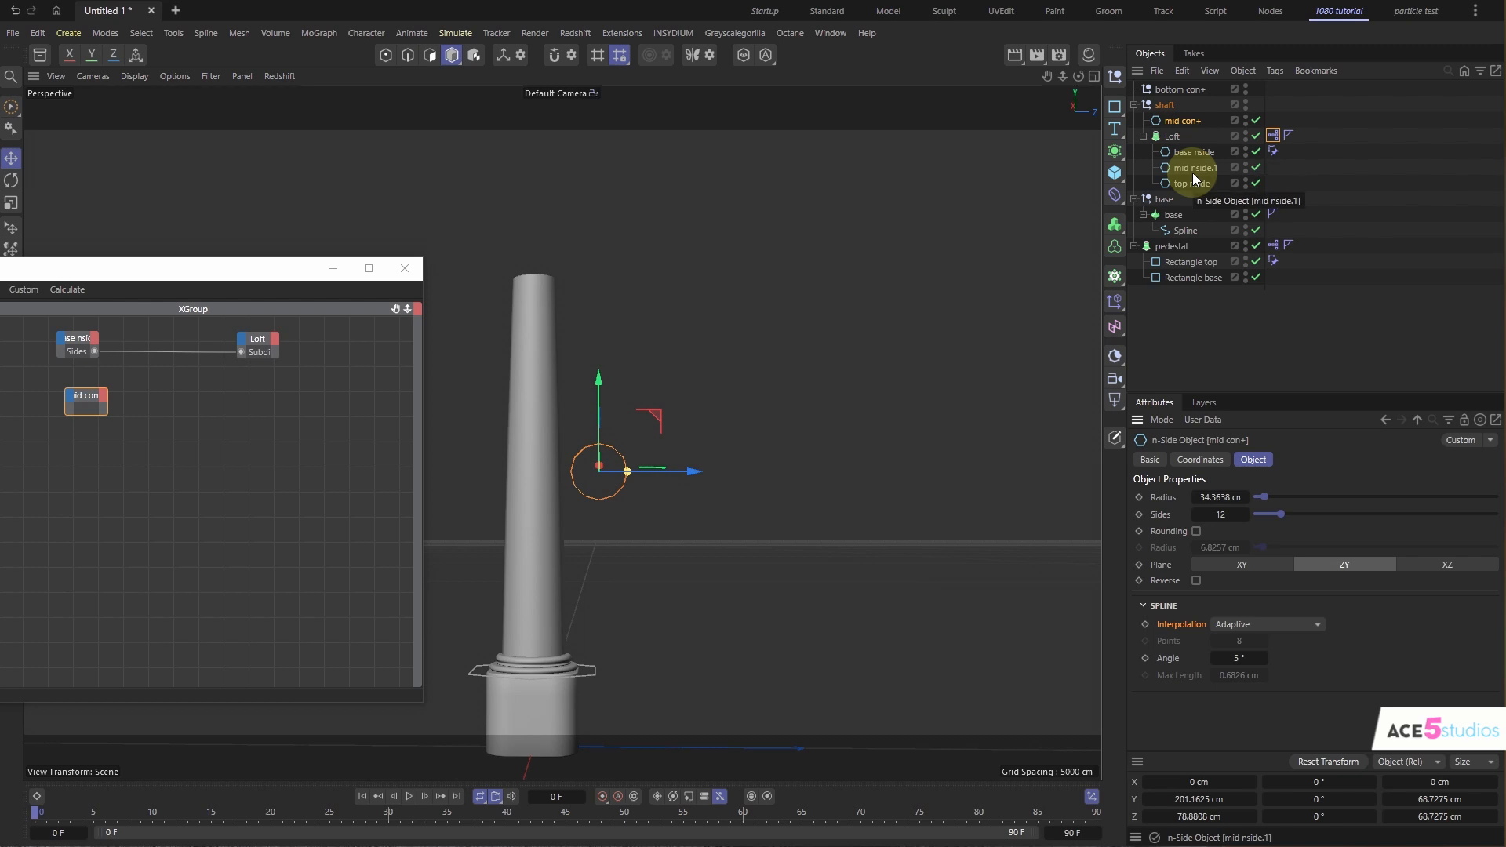
- Add mid nside.1 as an XPresso node, expose Position Y and Position Z outputs on mid con+, and raise mid con+ to about 217 cm
{"action": "left_click_drag", "start_coordinate": [1193, 179], "coordinate": [252, 407]}
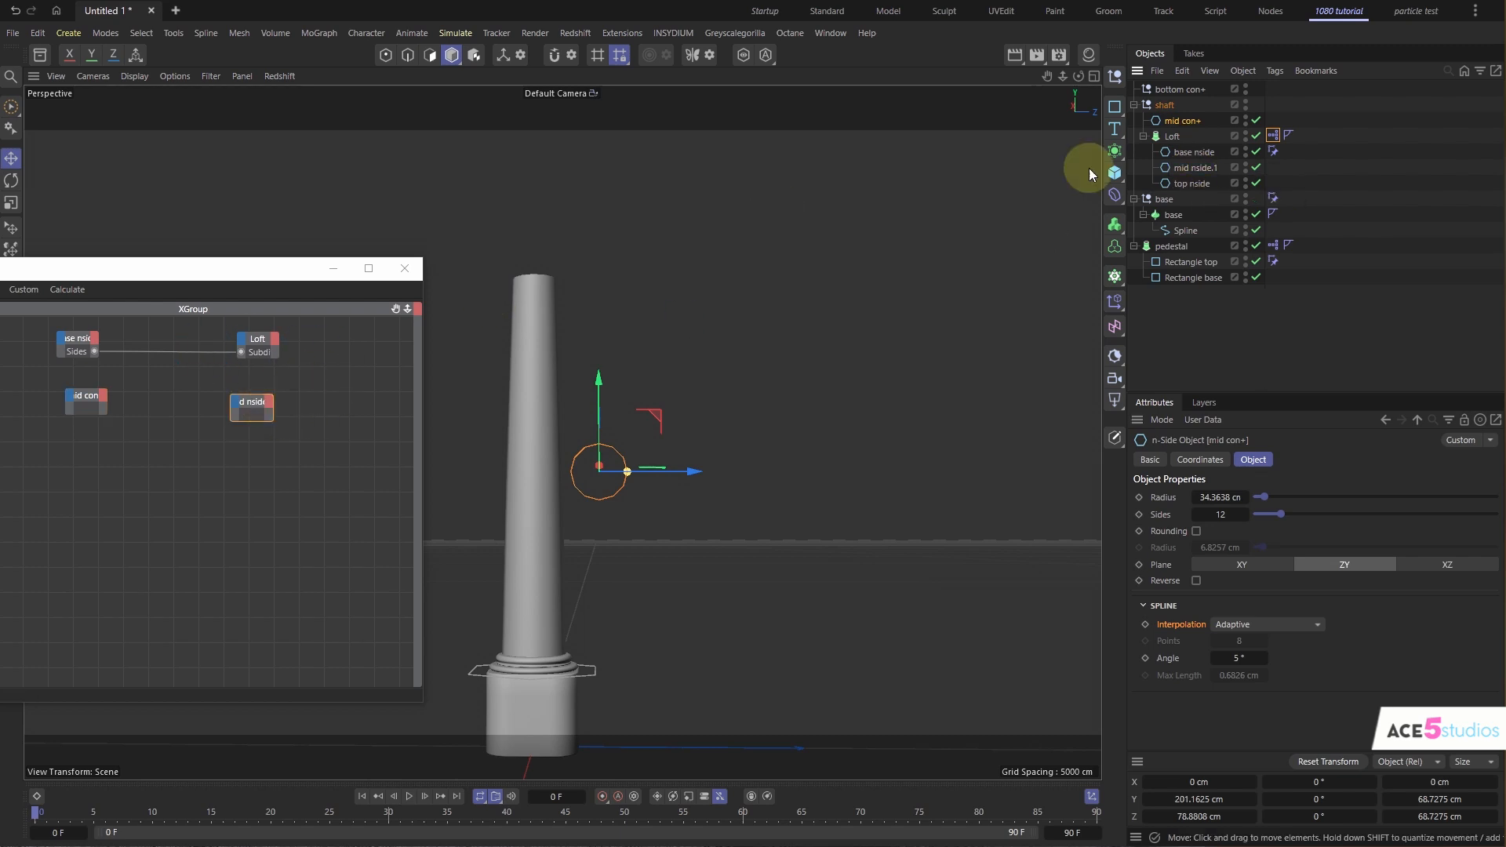
{"action": "left_click", "coordinate": [1224, 459]}
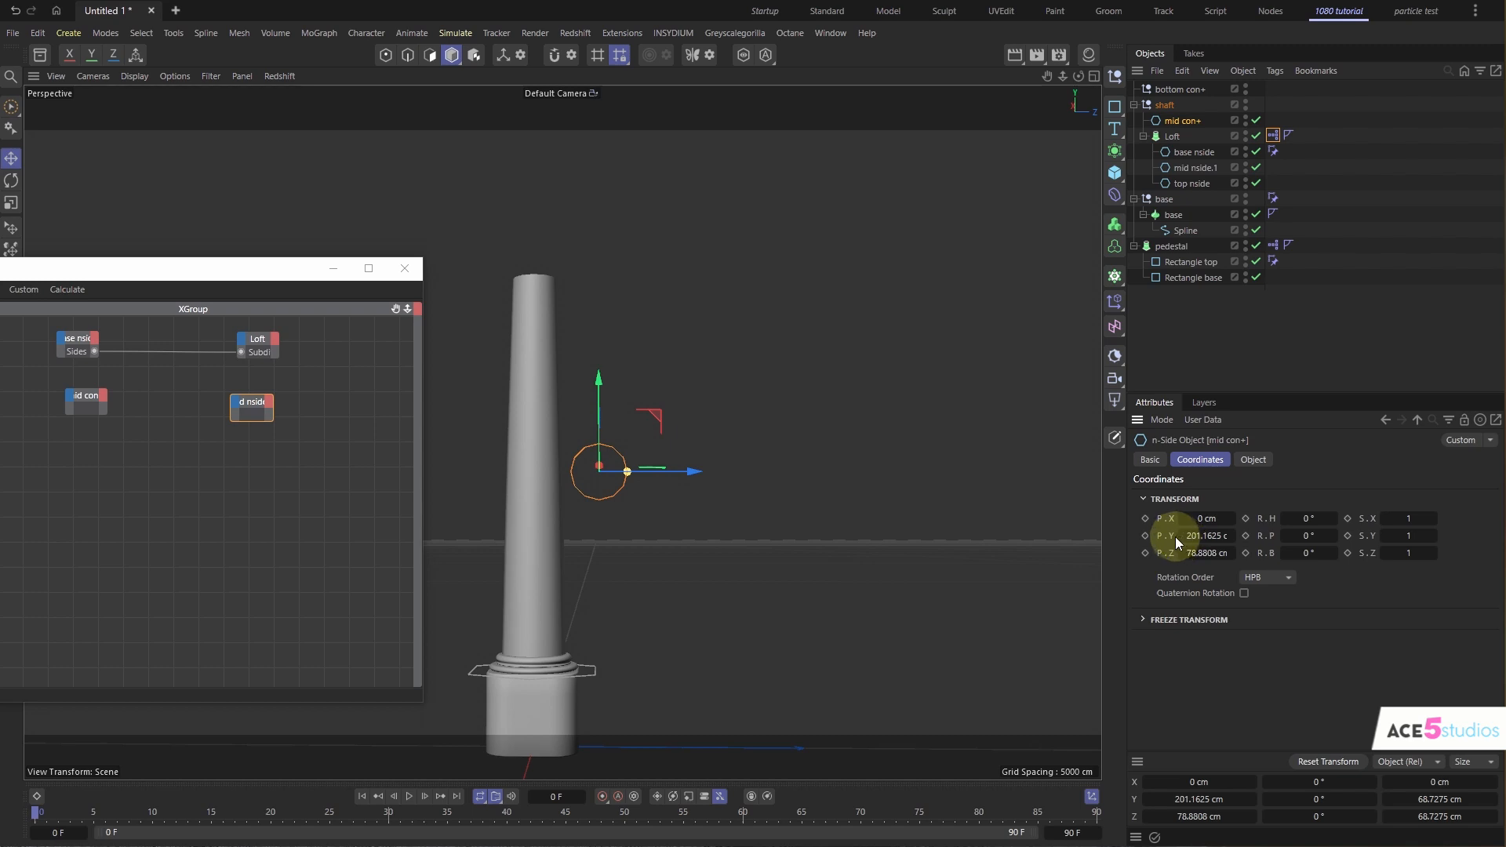
{"action": "left_click_drag", "start_coordinate": [1175, 537], "coordinate": [106, 402]}
{"action": "left_click_drag", "start_coordinate": [1165, 540], "coordinate": [102, 408]}
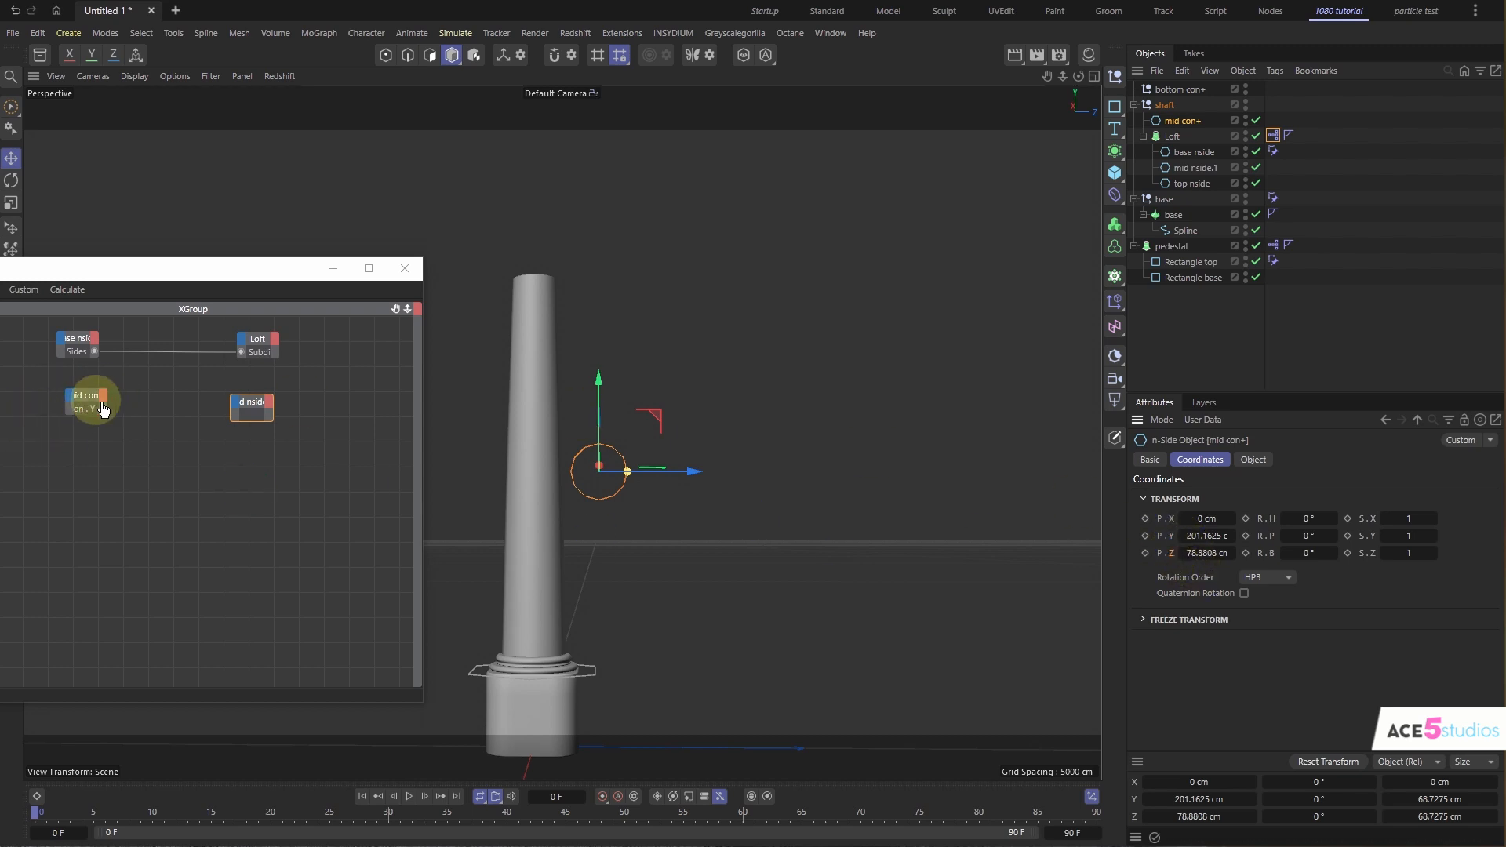
{"action": "left_click", "coordinate": [134, 433]}
{"action": "left_click_drag", "start_coordinate": [598, 408], "coordinate": [605, 454]}
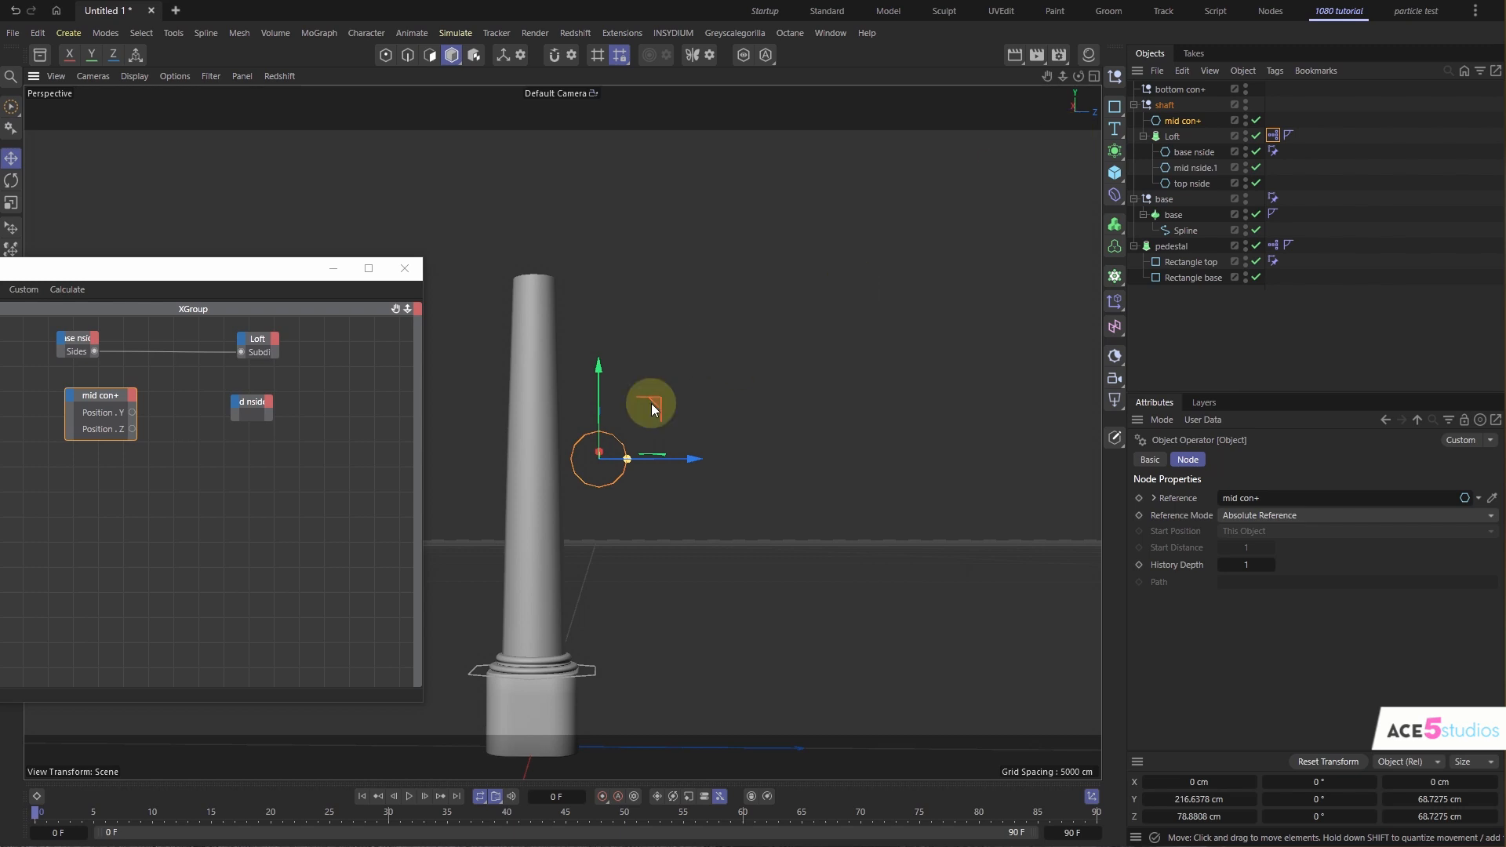
- Expose a Position Y input on the mid nside.1 node and connect mid con+'s Position Y to it
{"action": "left_click", "coordinate": [1184, 124]}
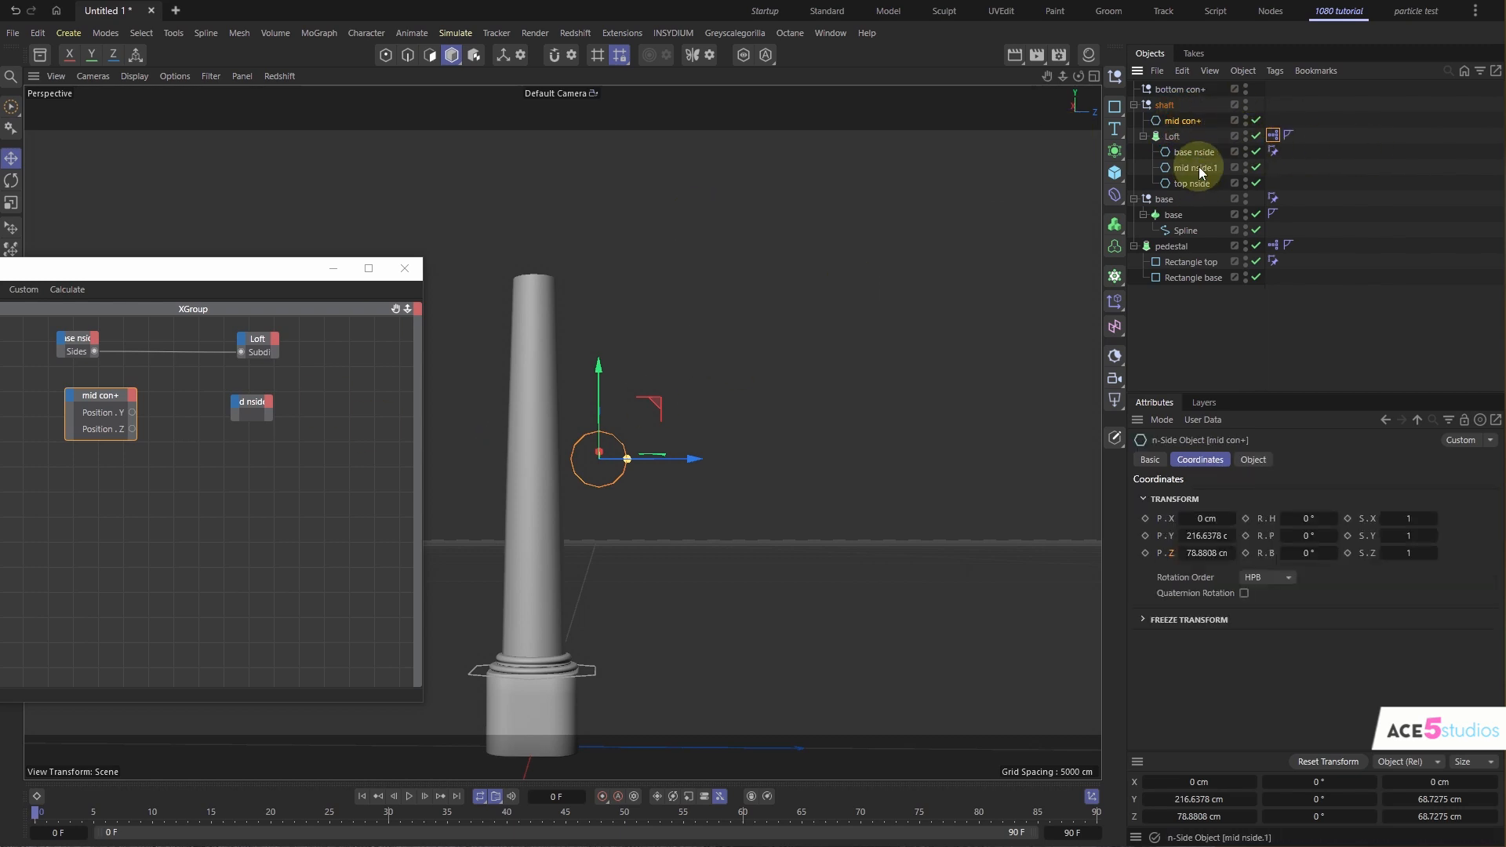
{"action": "left_click", "coordinate": [1272, 135]}
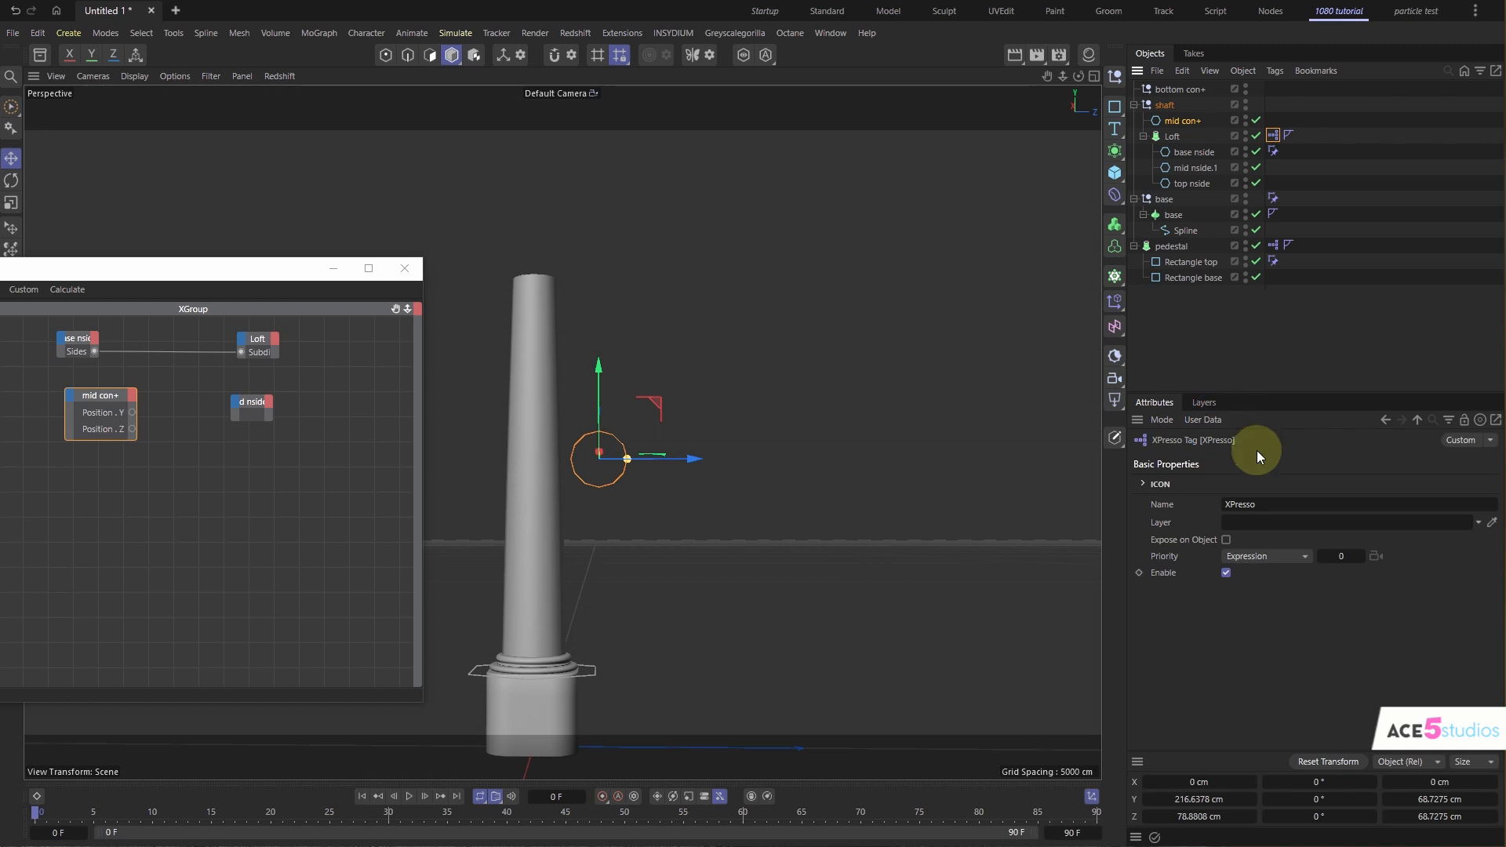
{"action": "left_click", "coordinate": [1190, 169]}
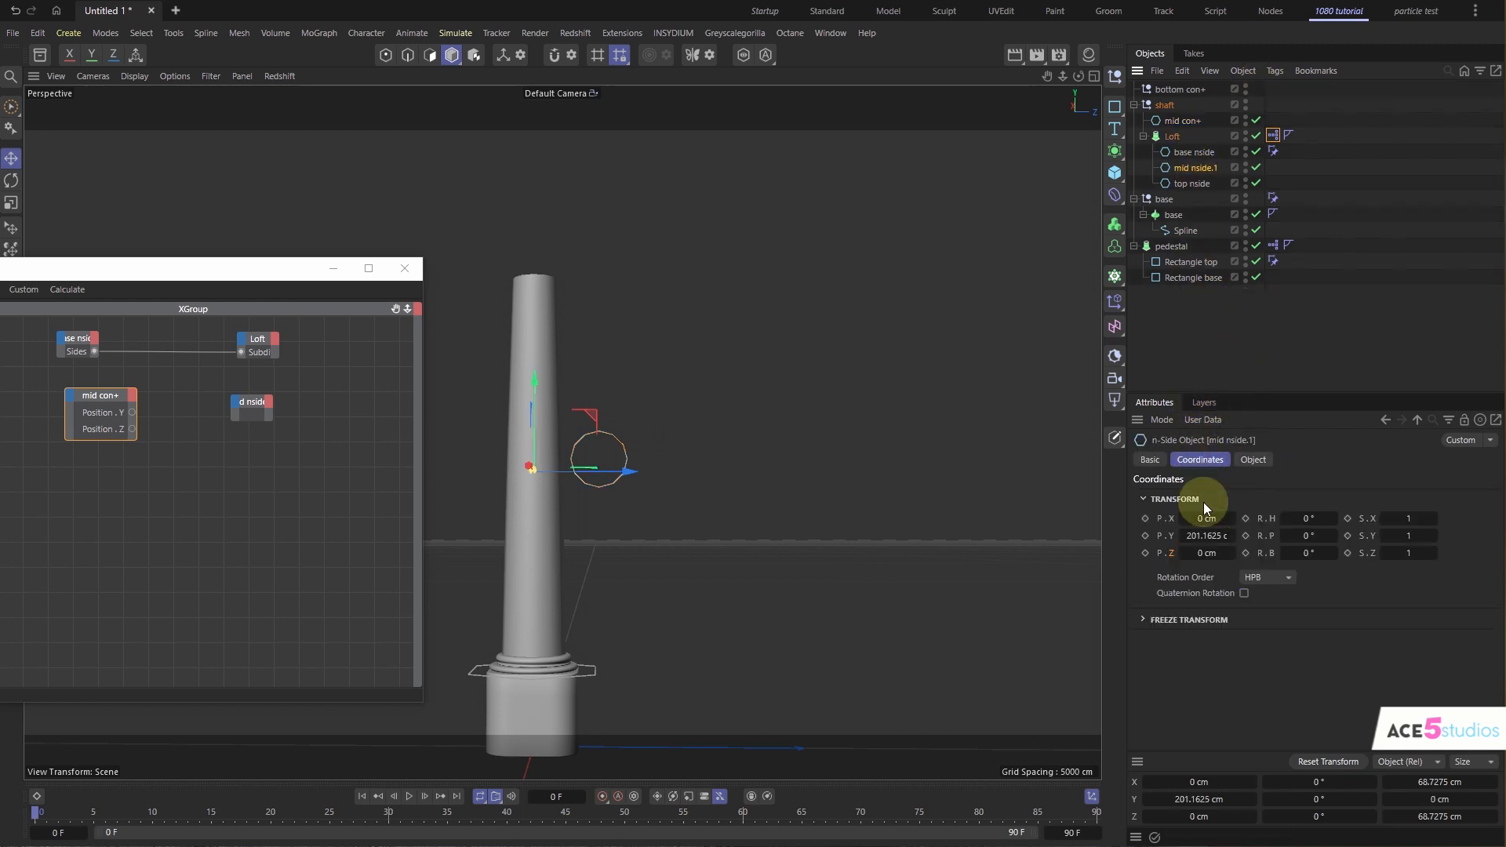
{"action": "left_click_drag", "start_coordinate": [1172, 541], "coordinate": [236, 405]}
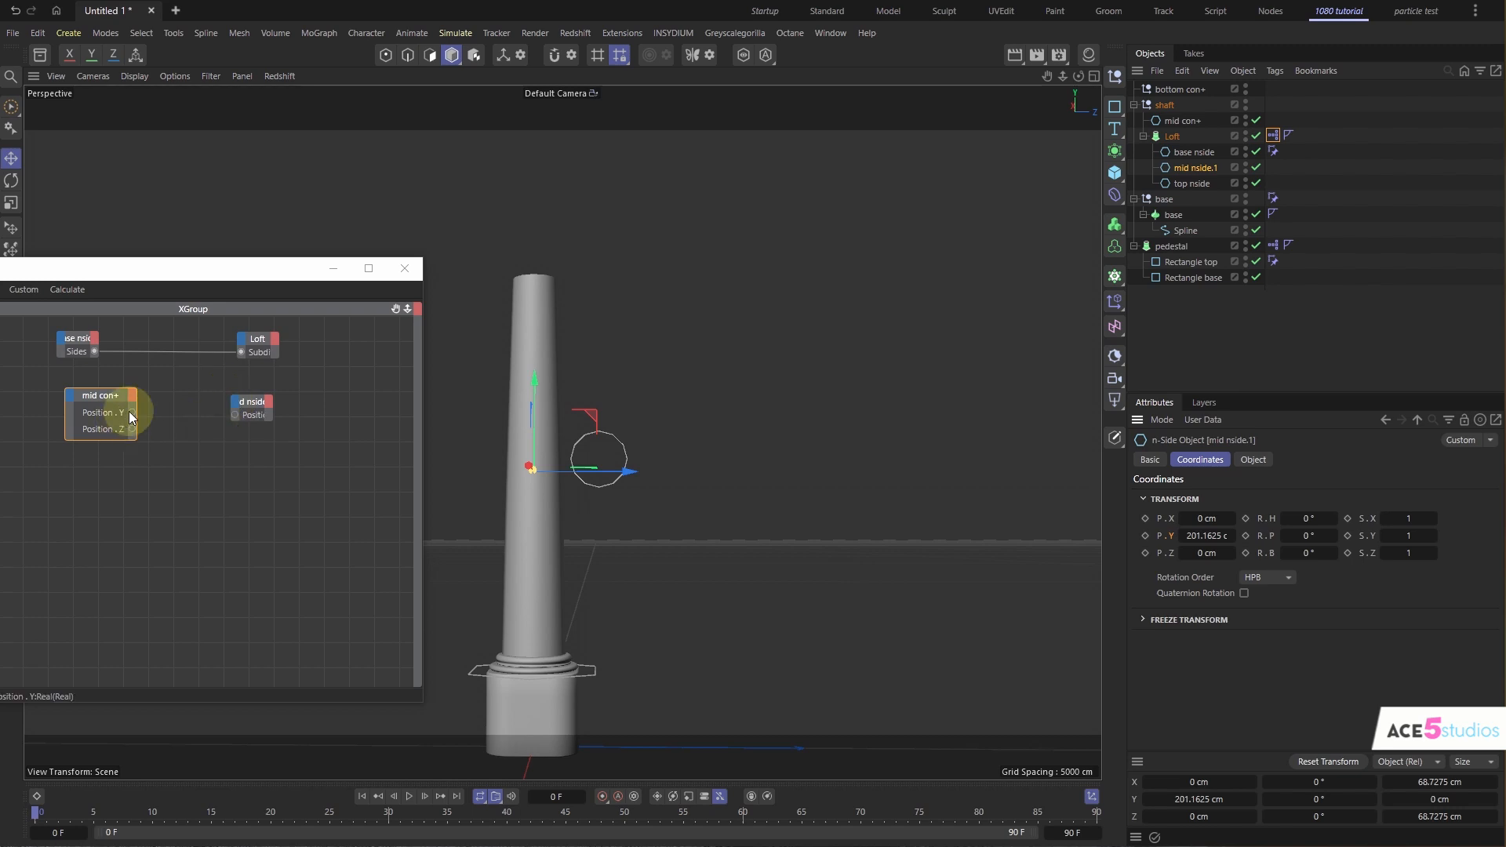
{"action": "left_click_drag", "start_coordinate": [131, 412], "coordinate": [234, 414]}
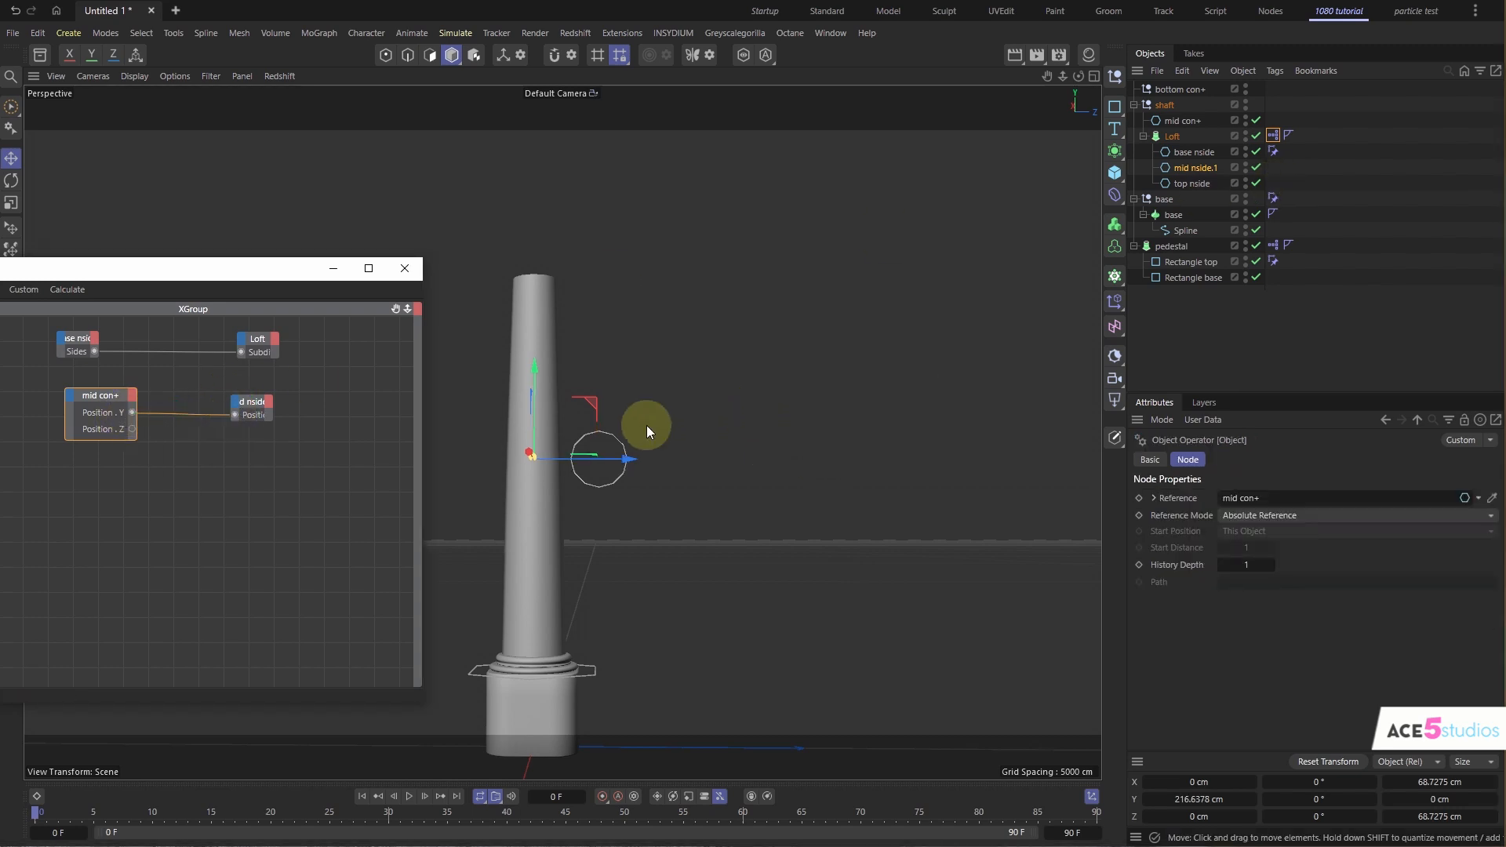
- Test the link by moving mid con+ vertically to about Y 211 cm, and widen mid nside.1's radius to about 47.7 cm
{"action": "left_click", "coordinate": [614, 437]}
{"action": "left_click_drag", "start_coordinate": [601, 379], "coordinate": [626, 398]}
{"action": "left_click", "coordinate": [1186, 163]}
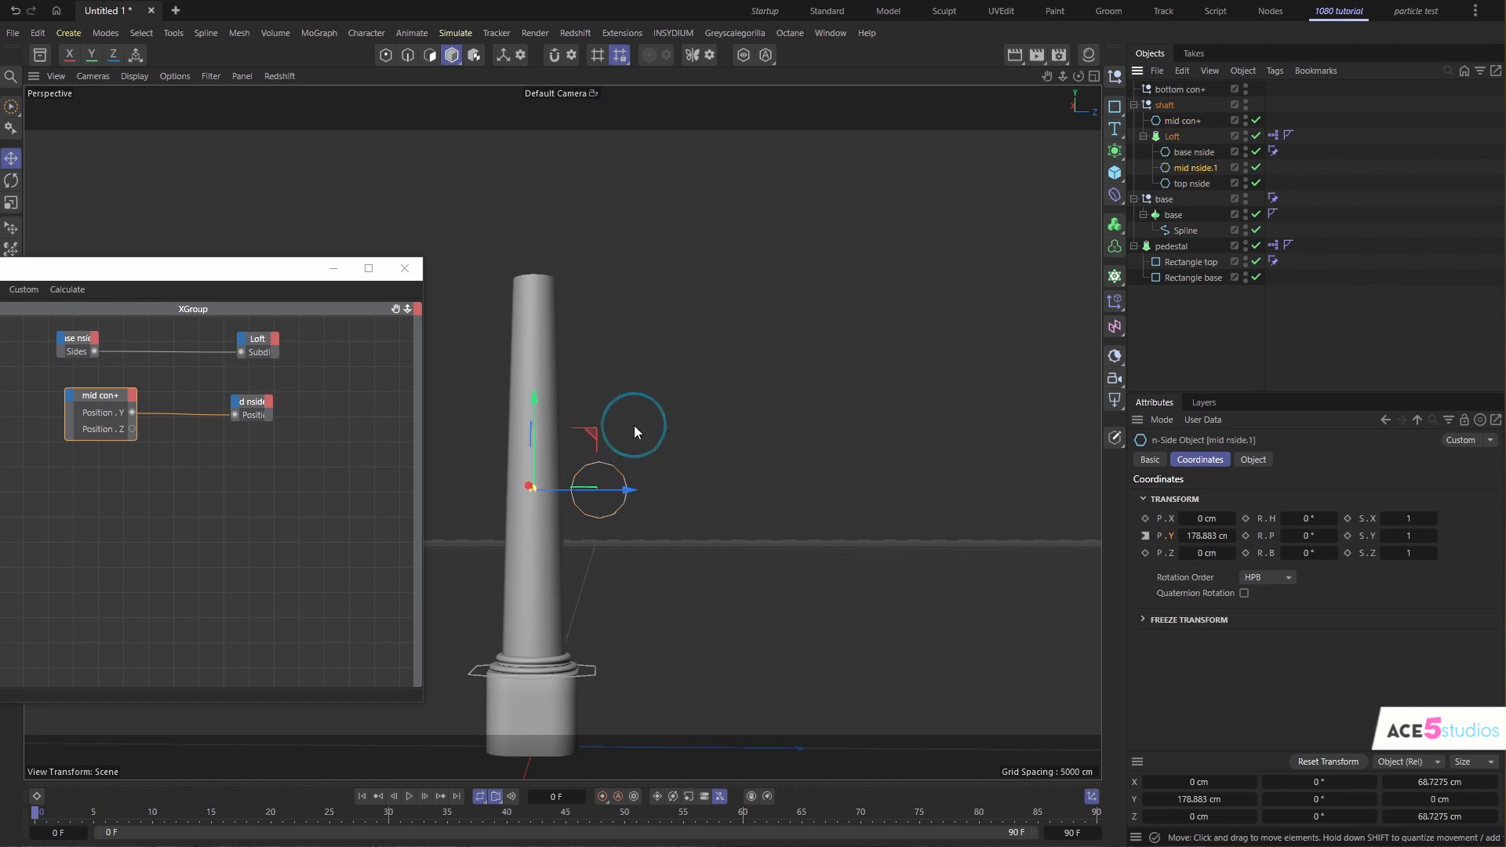
{"action": "left_click_drag", "start_coordinate": [559, 461], "coordinate": [534, 498], "text": "alt"}
{"action": "left_click_drag", "start_coordinate": [612, 456], "coordinate": [706, 438]}
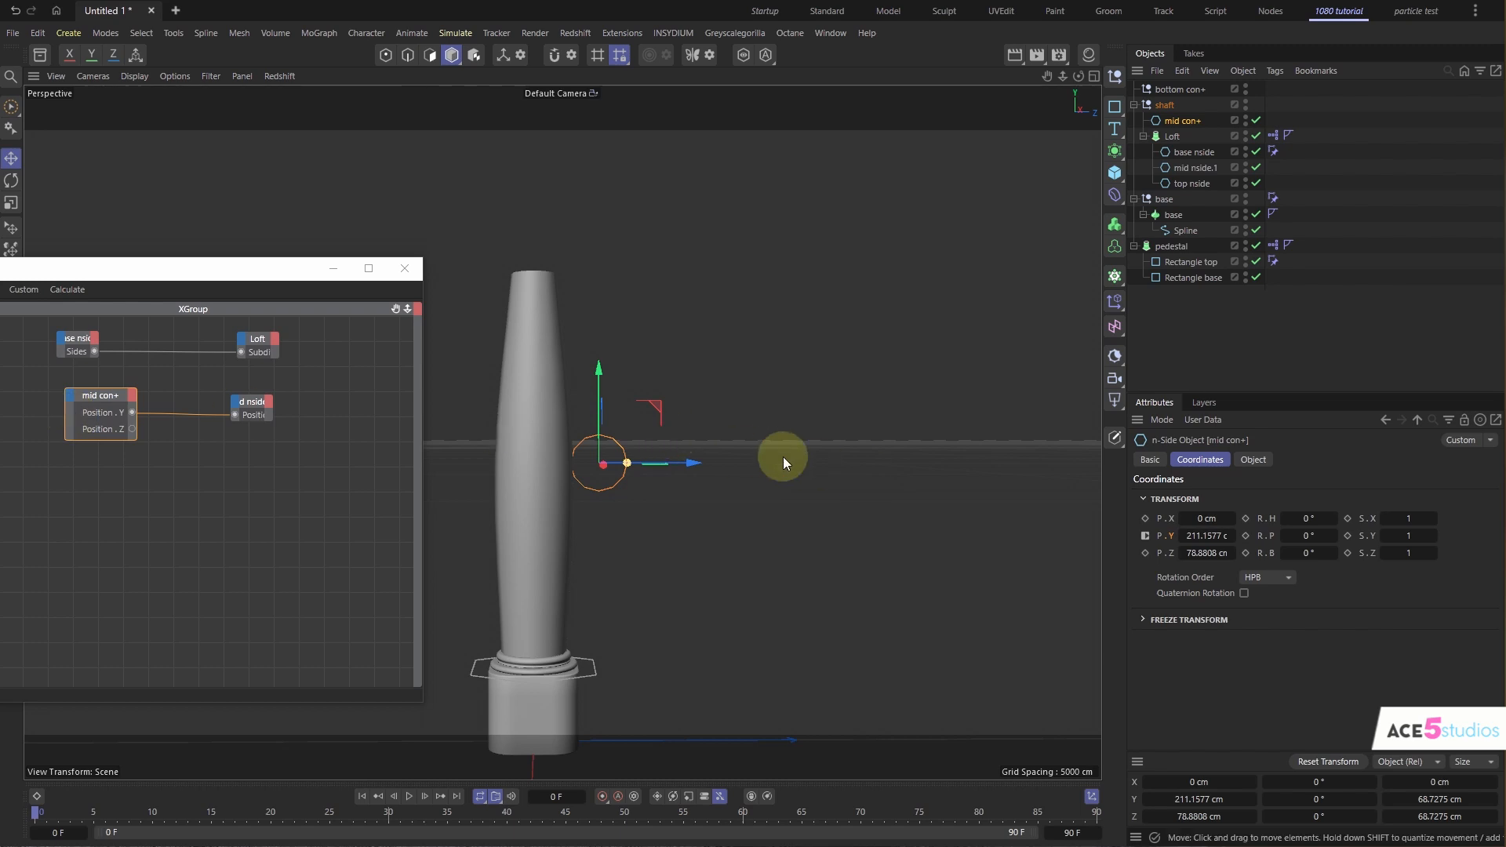
- Drive mid nside.1's Radius with mid con+'s Position Z, and move mid con+ to about Y 128 cm and Z 64 cm
{"action": "left_click", "coordinate": [1199, 167]}
{"action": "left_click", "coordinate": [1253, 460]}
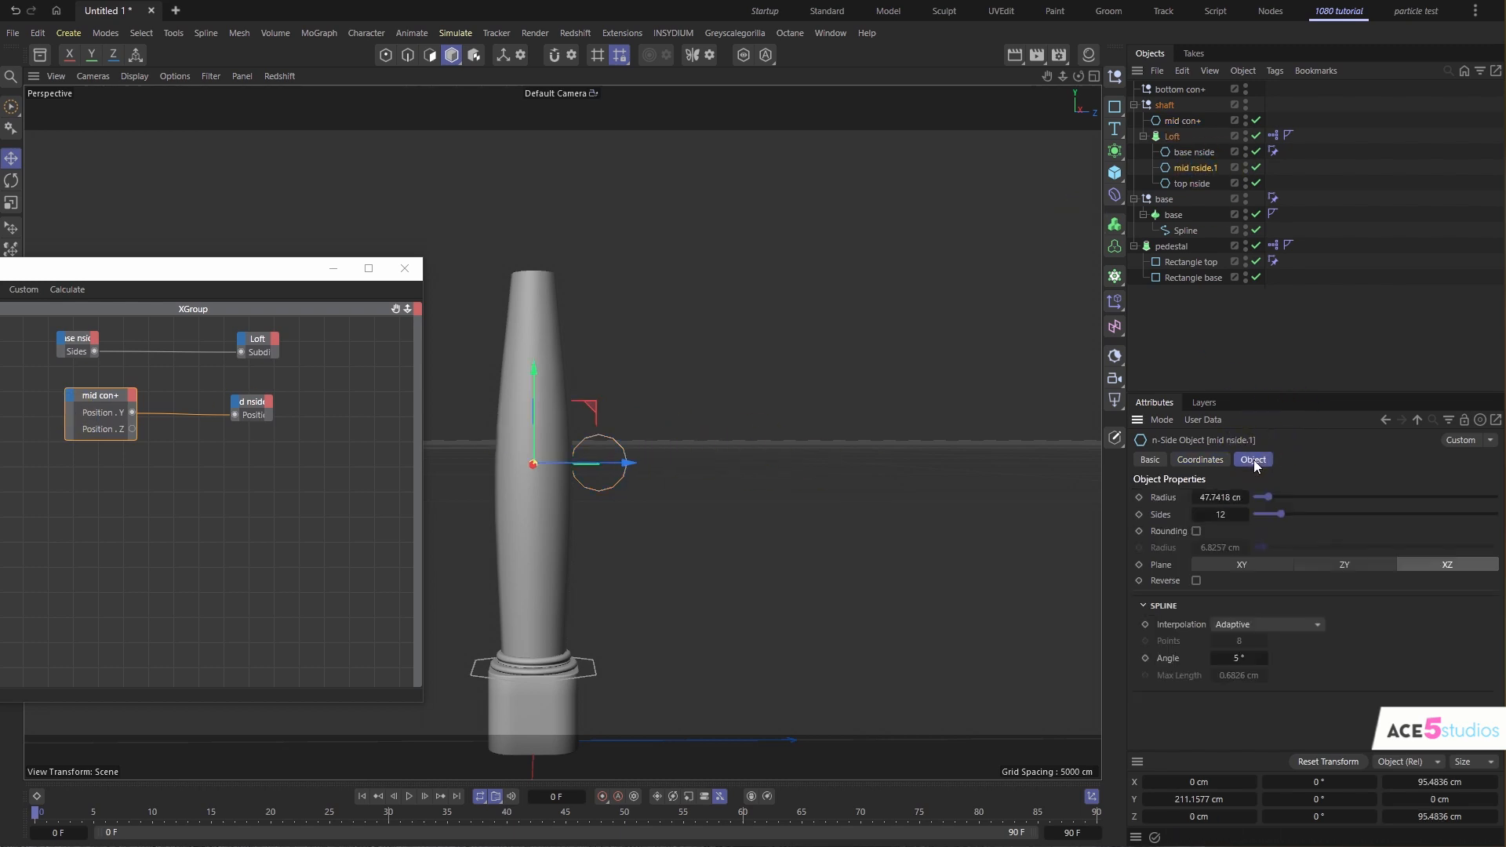
{"action": "left_click_drag", "start_coordinate": [1165, 498], "coordinate": [234, 430]}
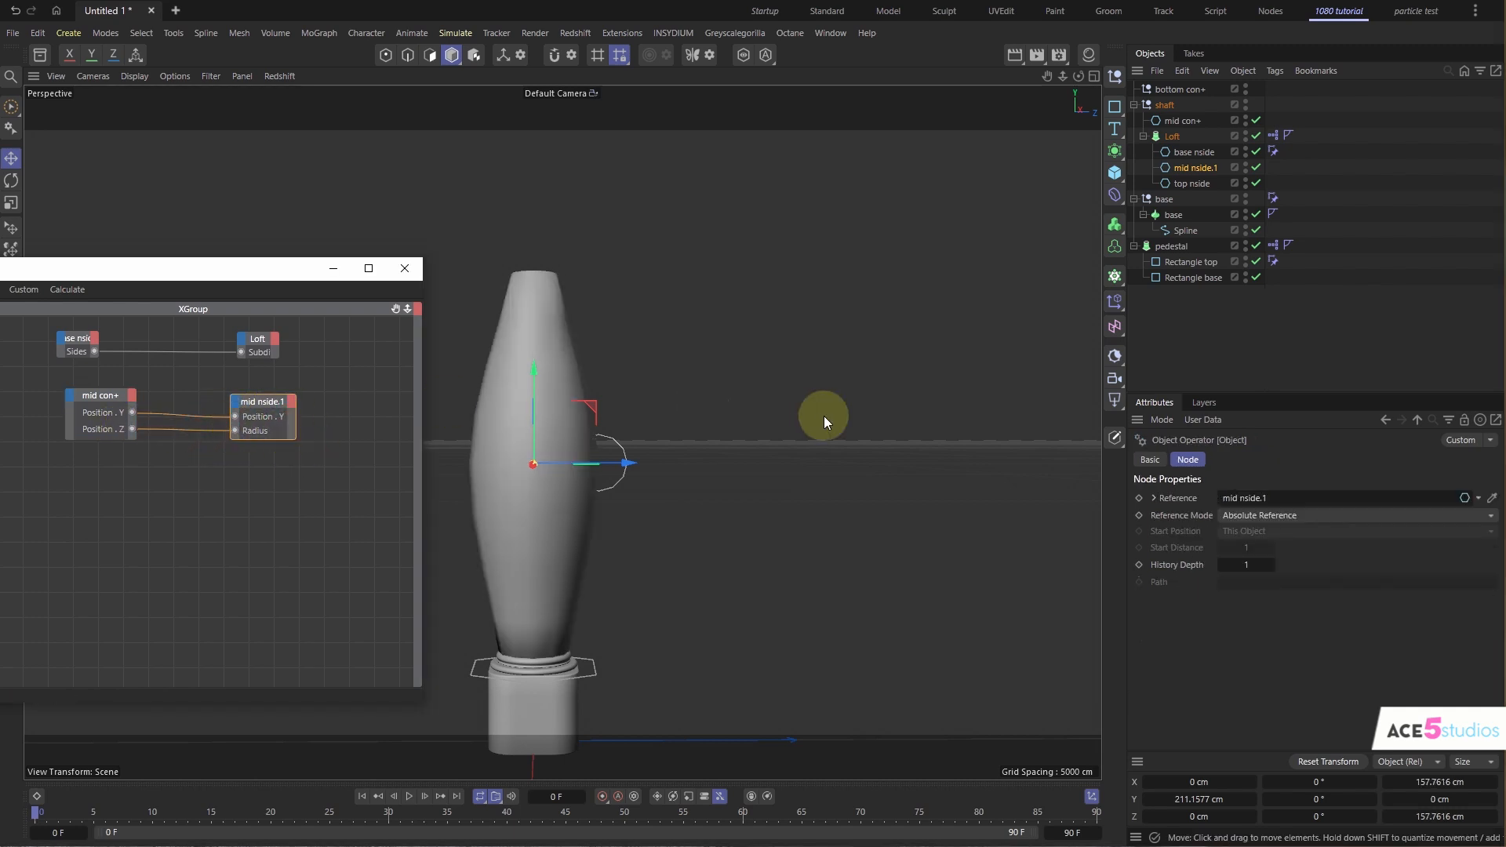
{"action": "left_click", "coordinate": [1188, 127]}
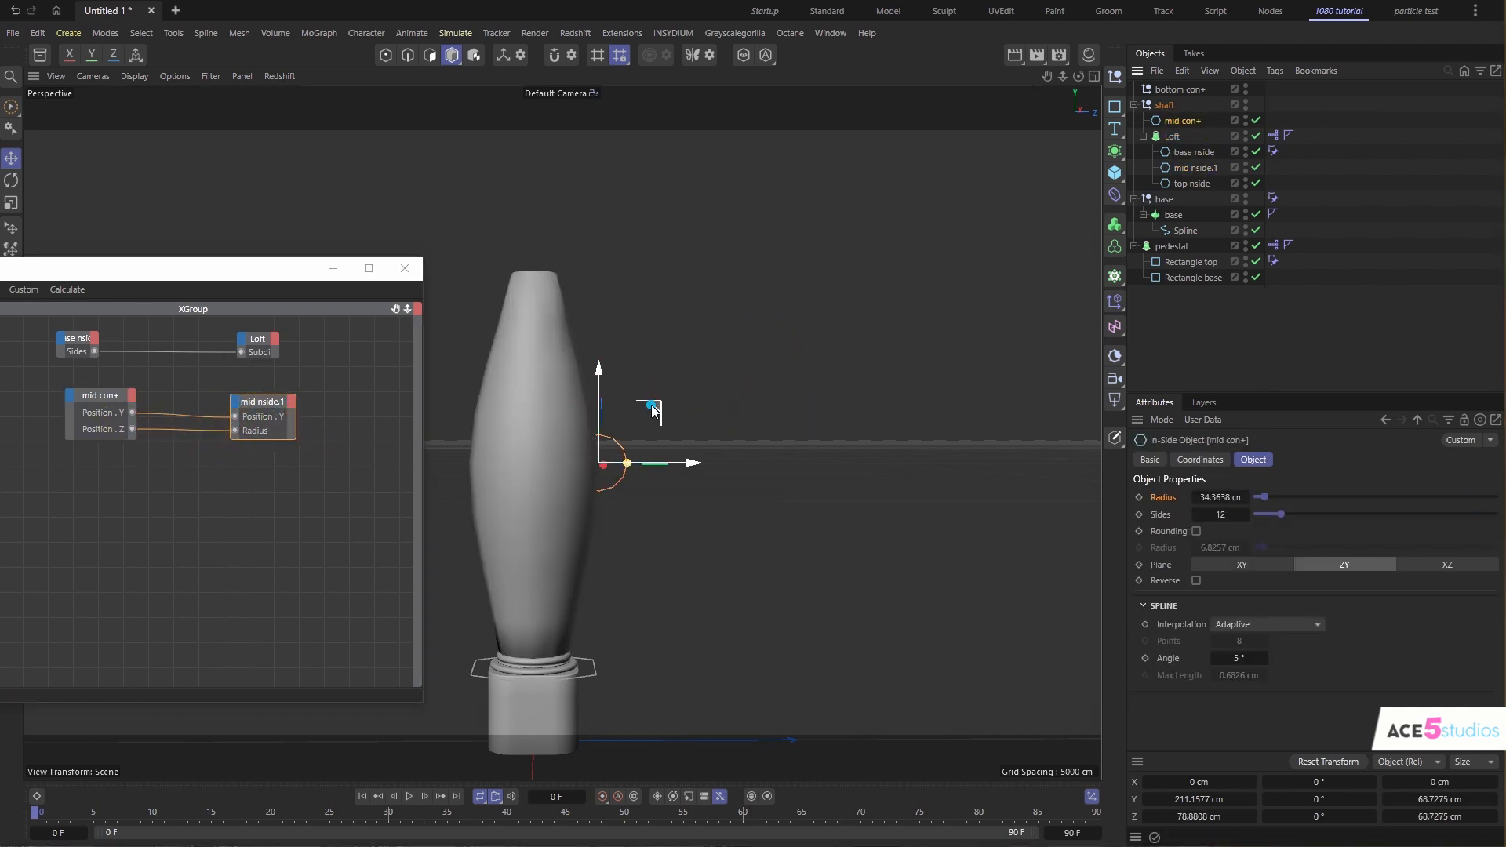
{"action": "left_click_drag", "start_coordinate": [655, 408], "coordinate": [615, 532]}
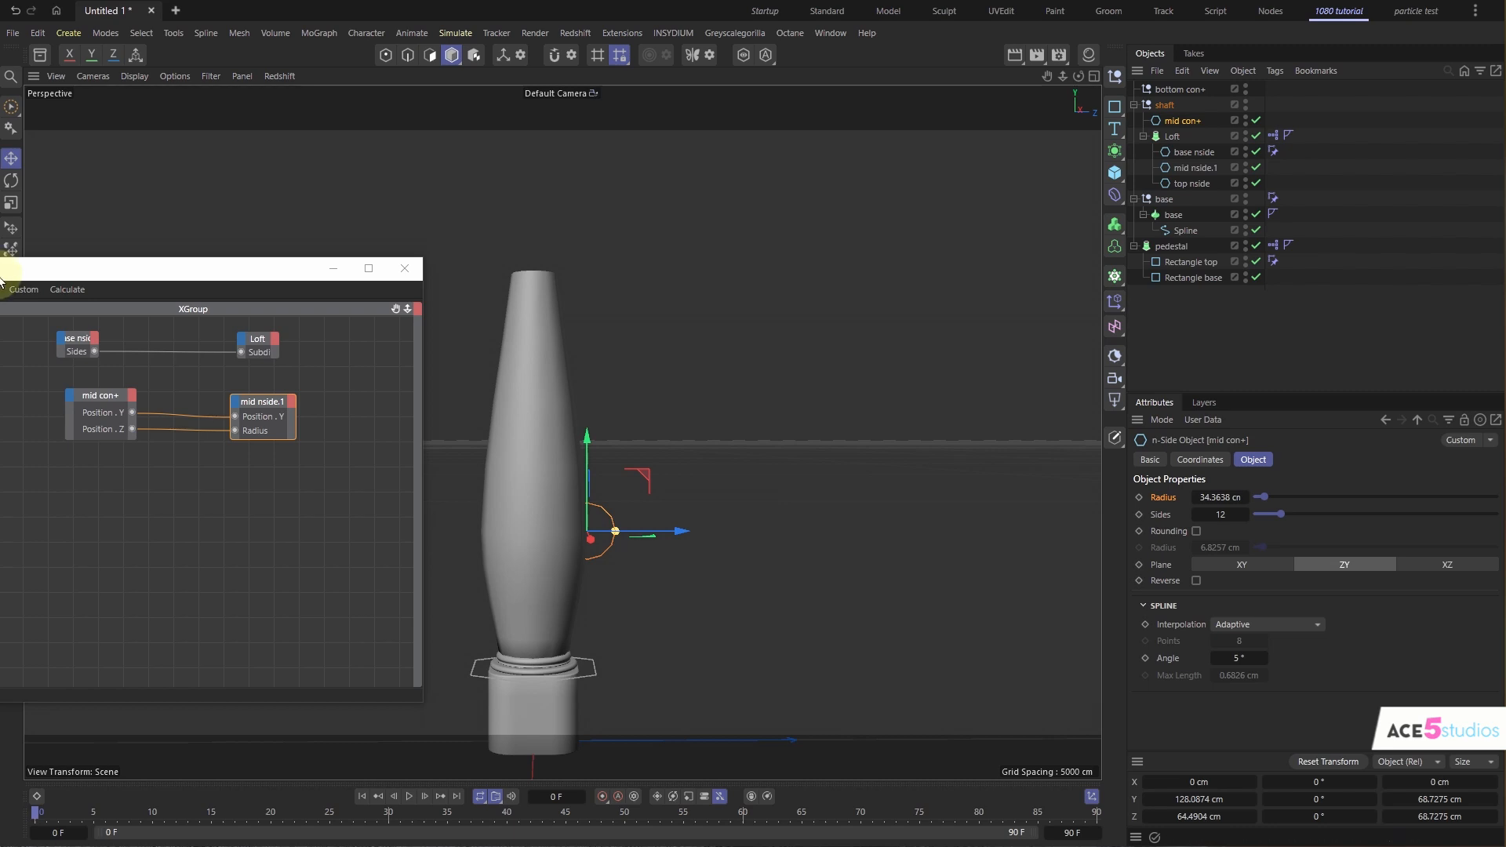
- Add a Math:Add node and route mid con+'s Position Z through it into mid nside.1's Radius
{"action": "left_click_drag", "start_coordinate": [32, 268], "coordinate": [174, 274]}
{"action": "left_click", "coordinate": [97, 315]}
{"action": "left_click", "coordinate": [69, 353]}
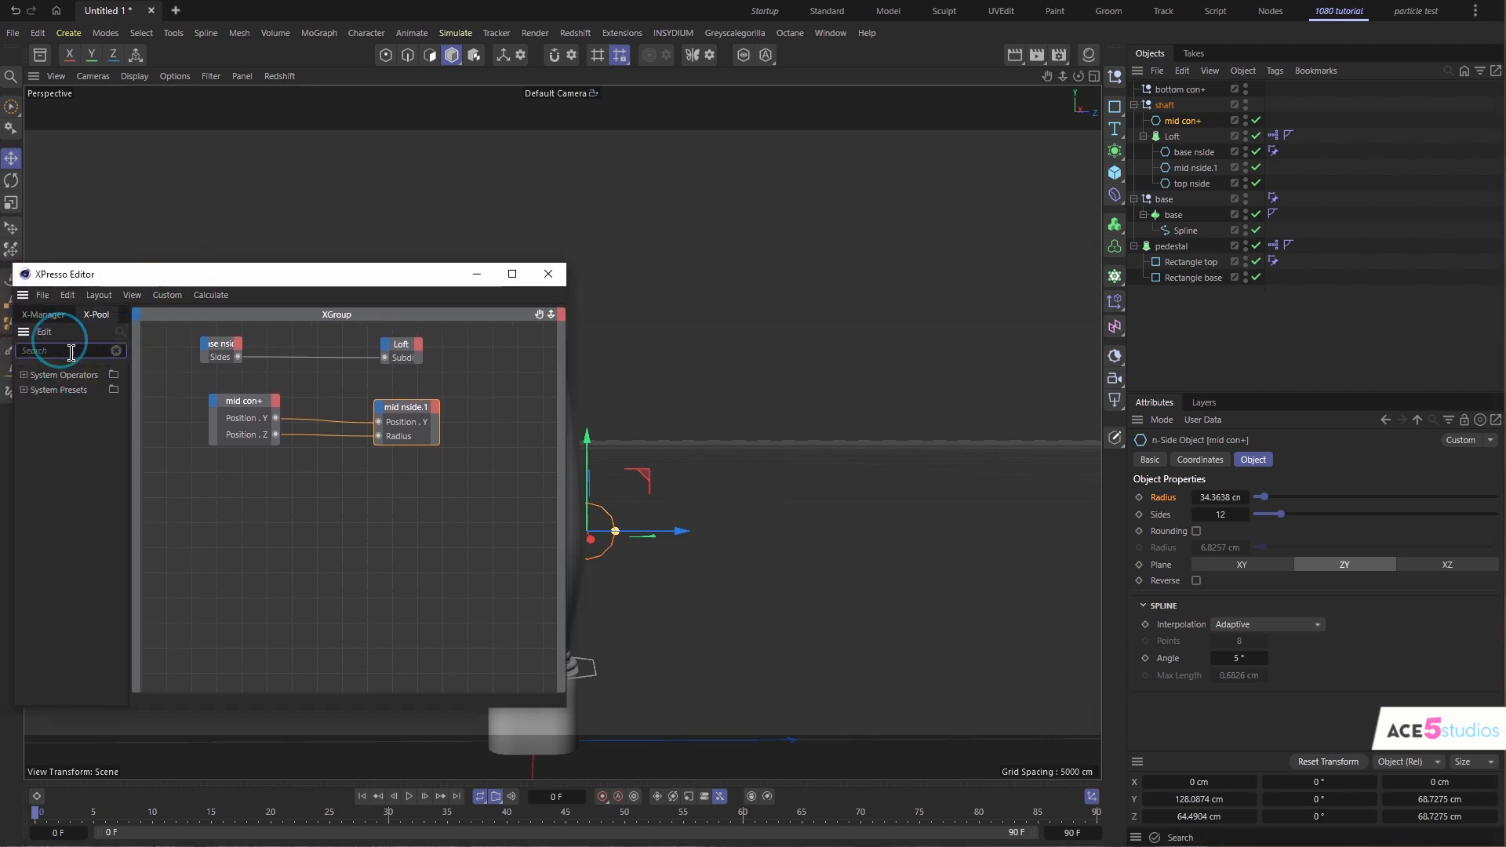
{"action": "type", "text": "math"}
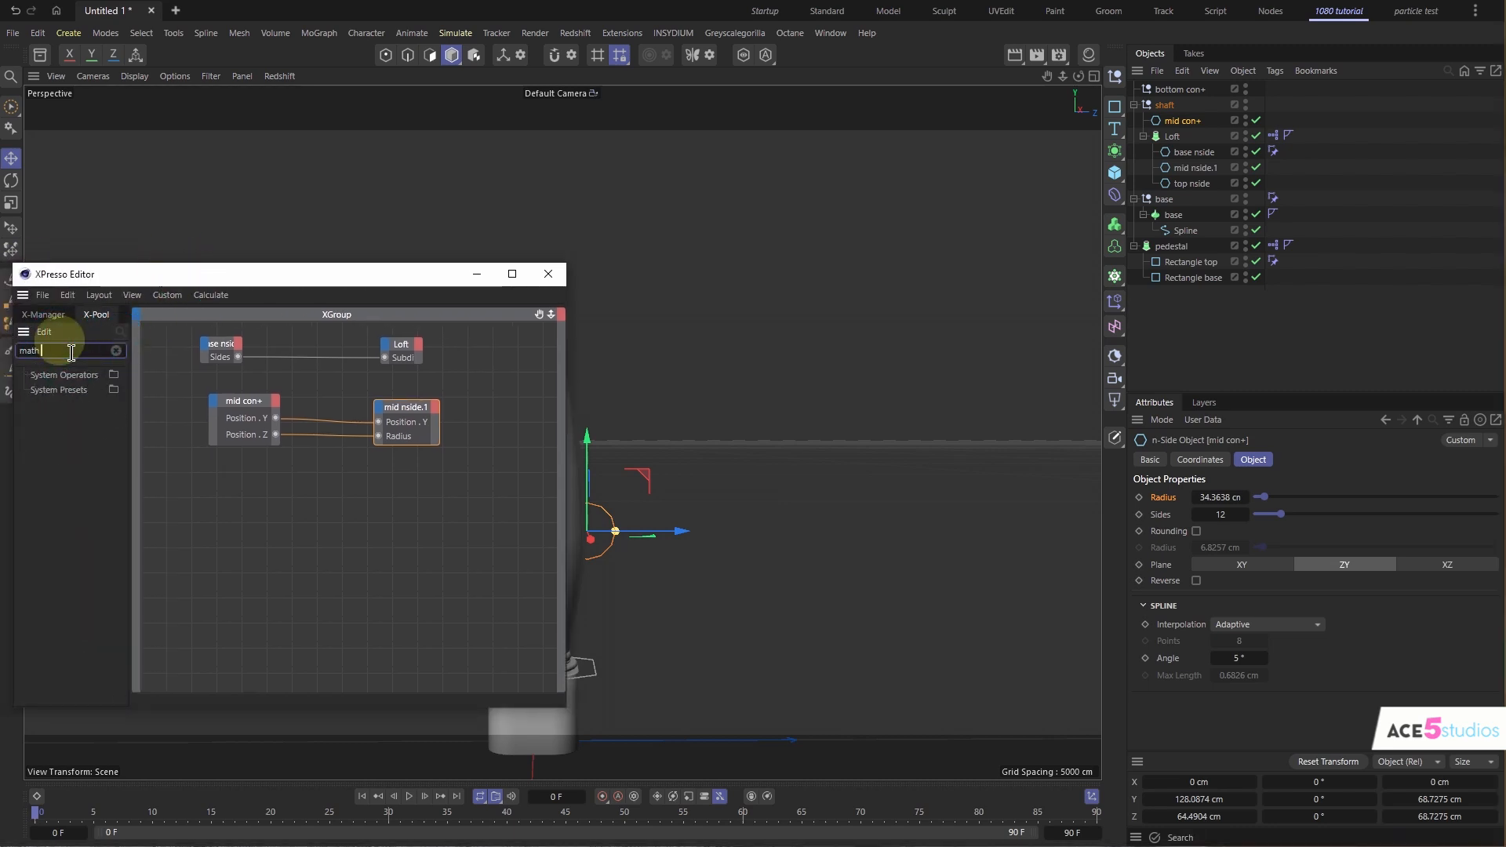
{"action": "left_click_drag", "start_coordinate": [86, 433], "coordinate": [299, 498]}
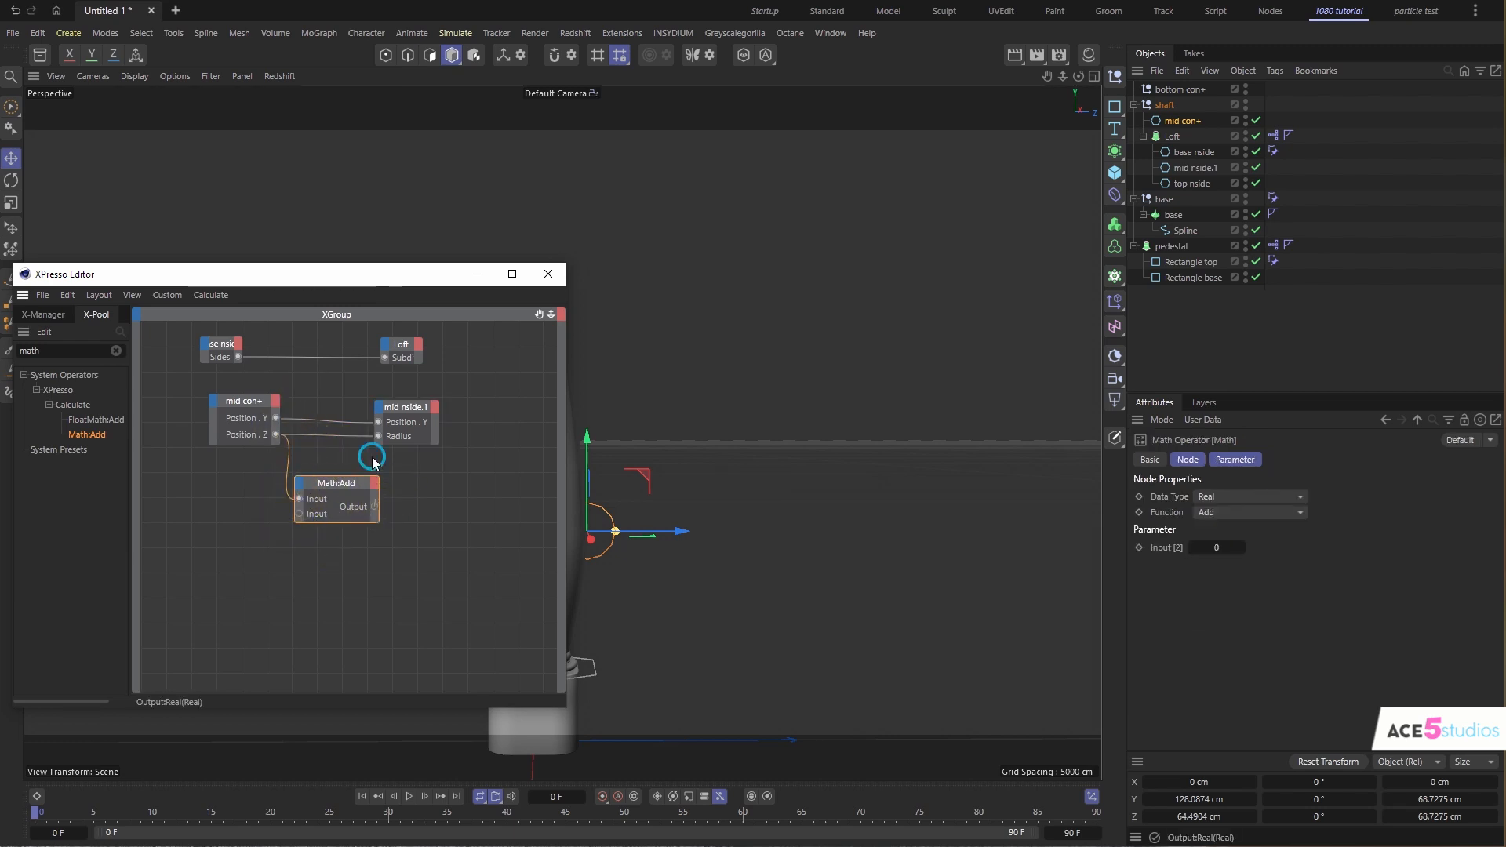
{"action": "left_click_drag", "start_coordinate": [377, 436], "coordinate": [377, 433]}
- Set the Math:Add node's second input to -19 and close the XPresso Editor
{"action": "left_click_drag", "start_coordinate": [410, 281], "coordinate": [370, 270]}
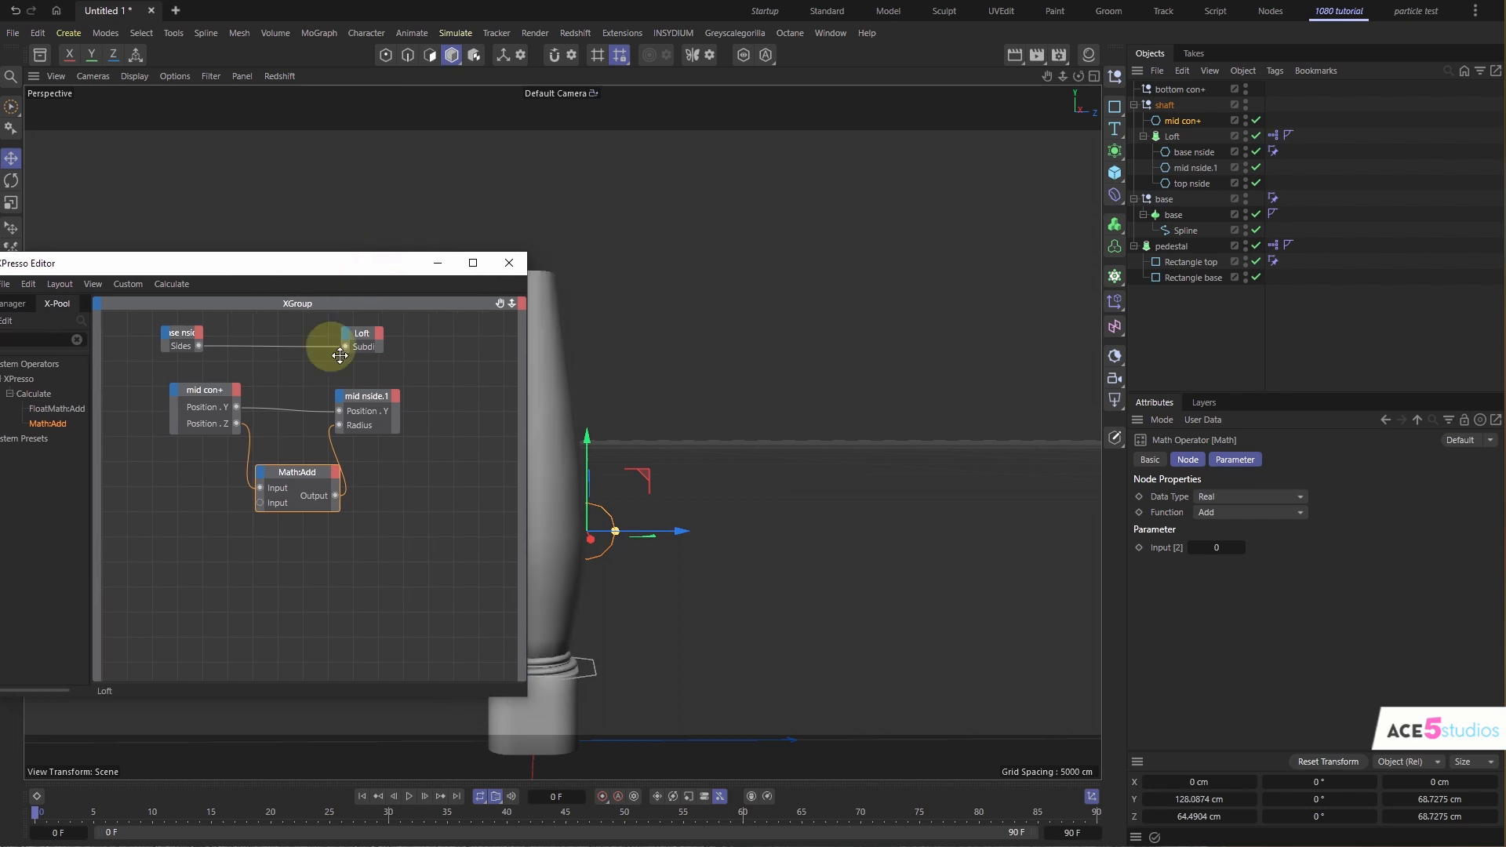
{"action": "left_click", "coordinate": [1213, 543]}
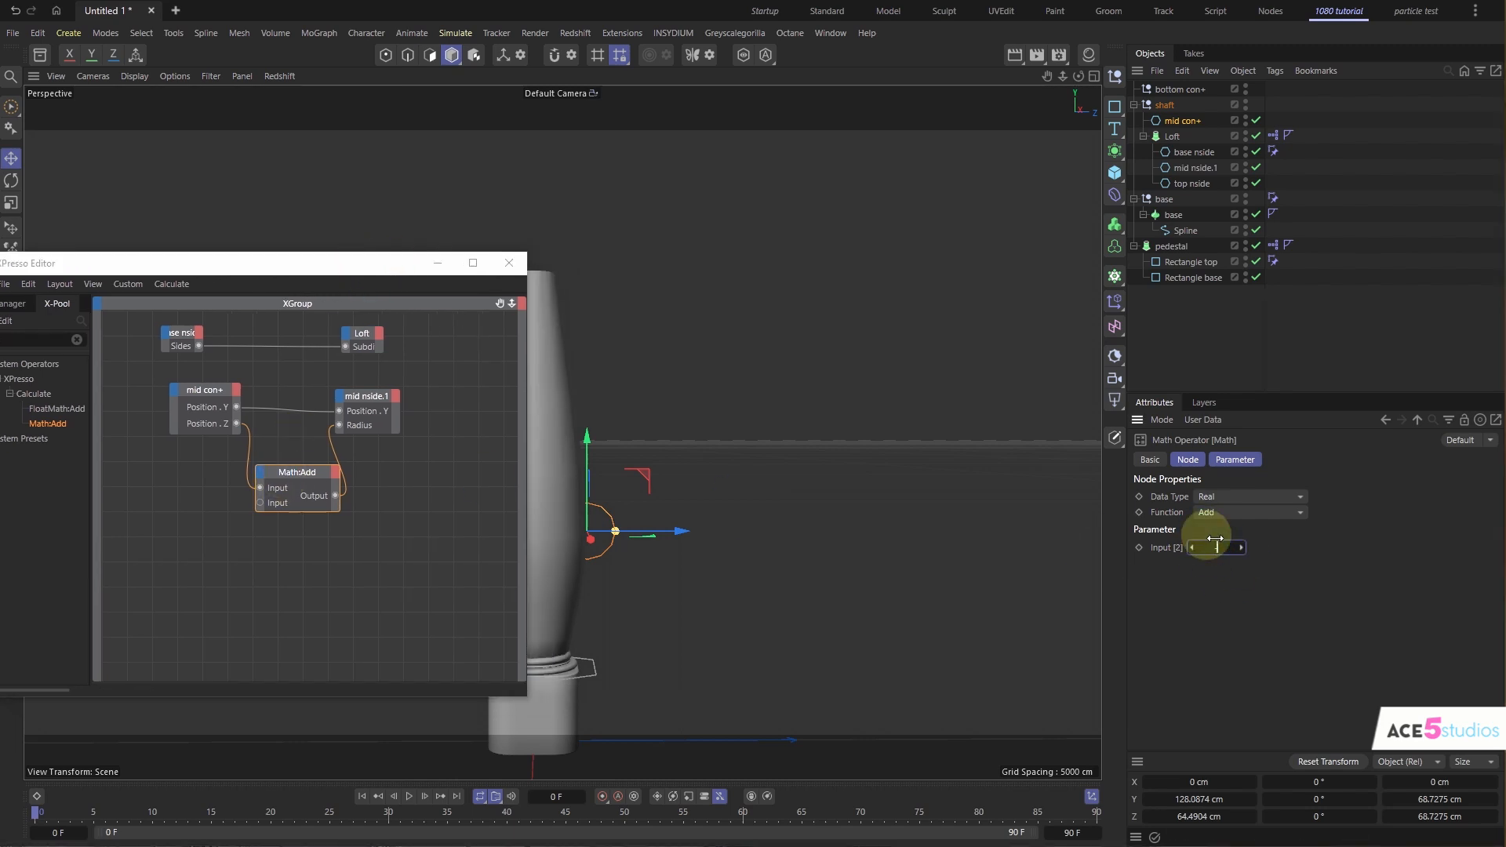
{"action": "type", "text": "-5"}
{"action": "key", "text": "Return"}
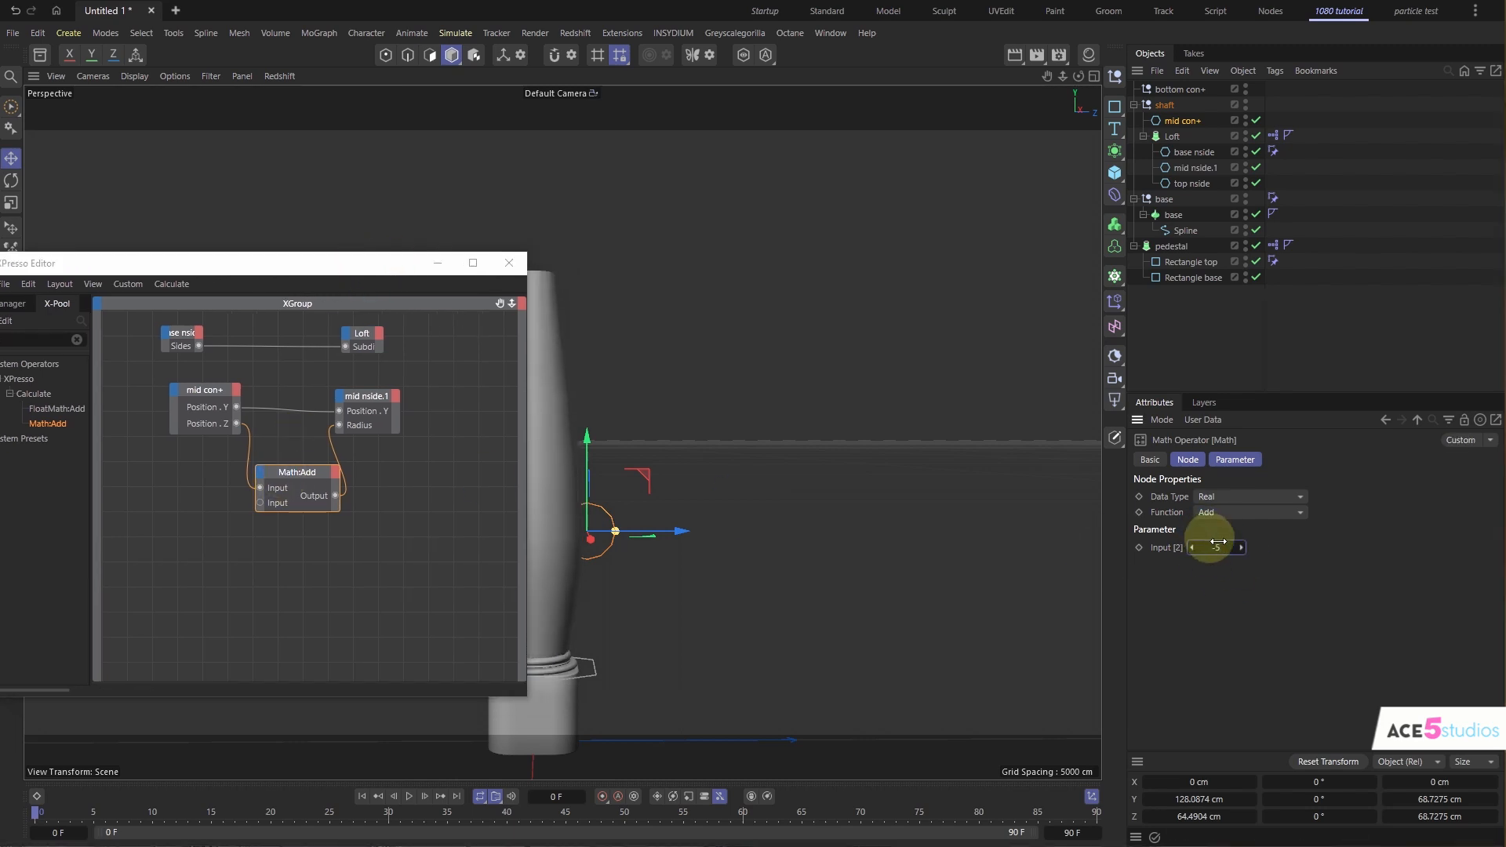
{"action": "left_click_drag", "start_coordinate": [1219, 546], "coordinate": [1204, 545]}
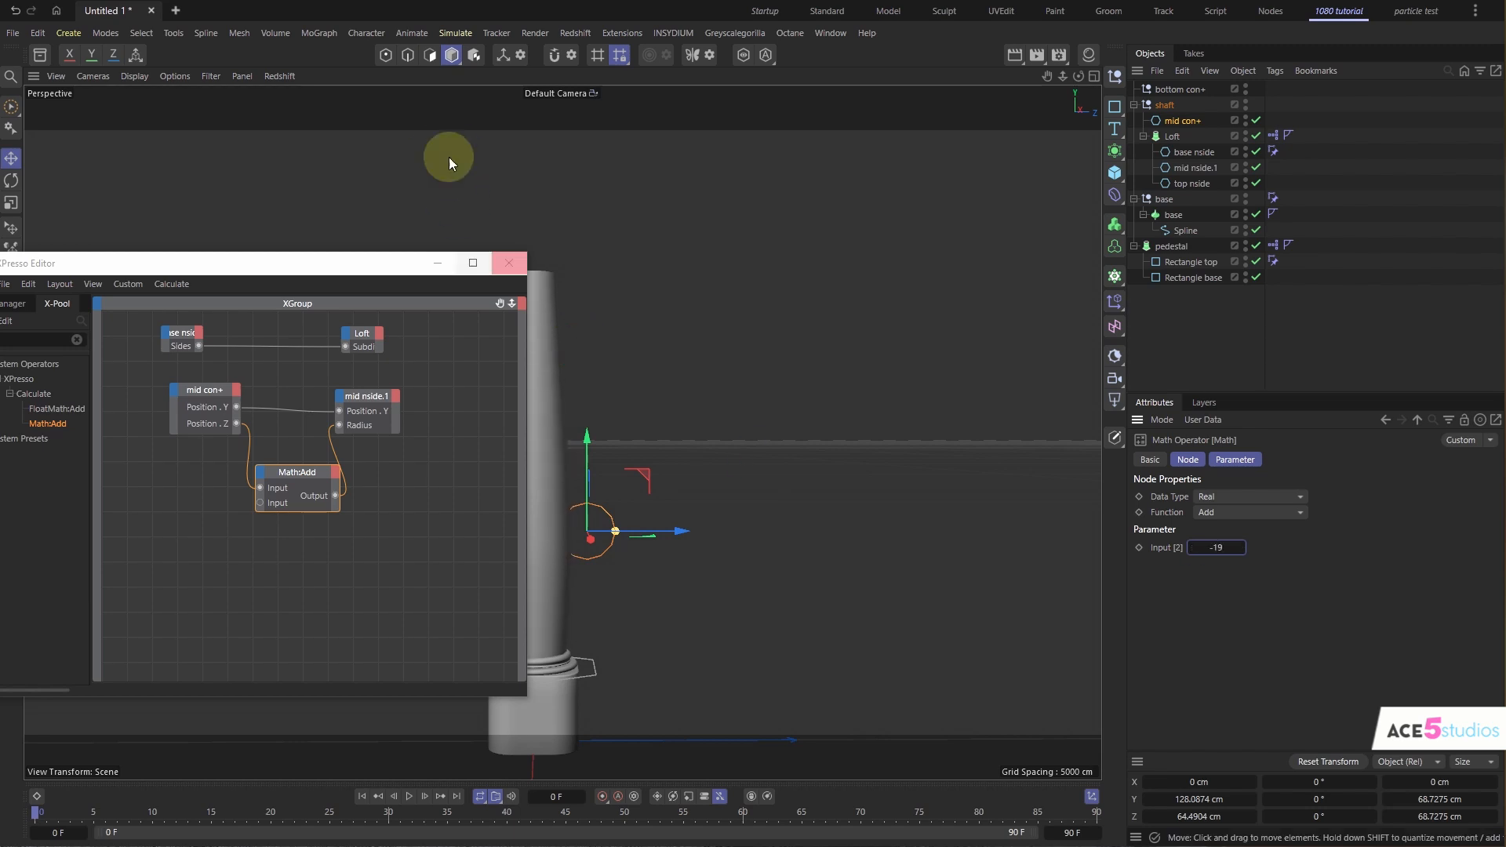
{"action": "left_click", "coordinate": [506, 261]}
- Reposition the mid con+ controller in height and distance from the shaft to adjust the bulge
{"action": "left_click_drag", "start_coordinate": [554, 590], "coordinate": [544, 446], "text": "alt"}
{"action": "left_click", "coordinate": [544, 446]}
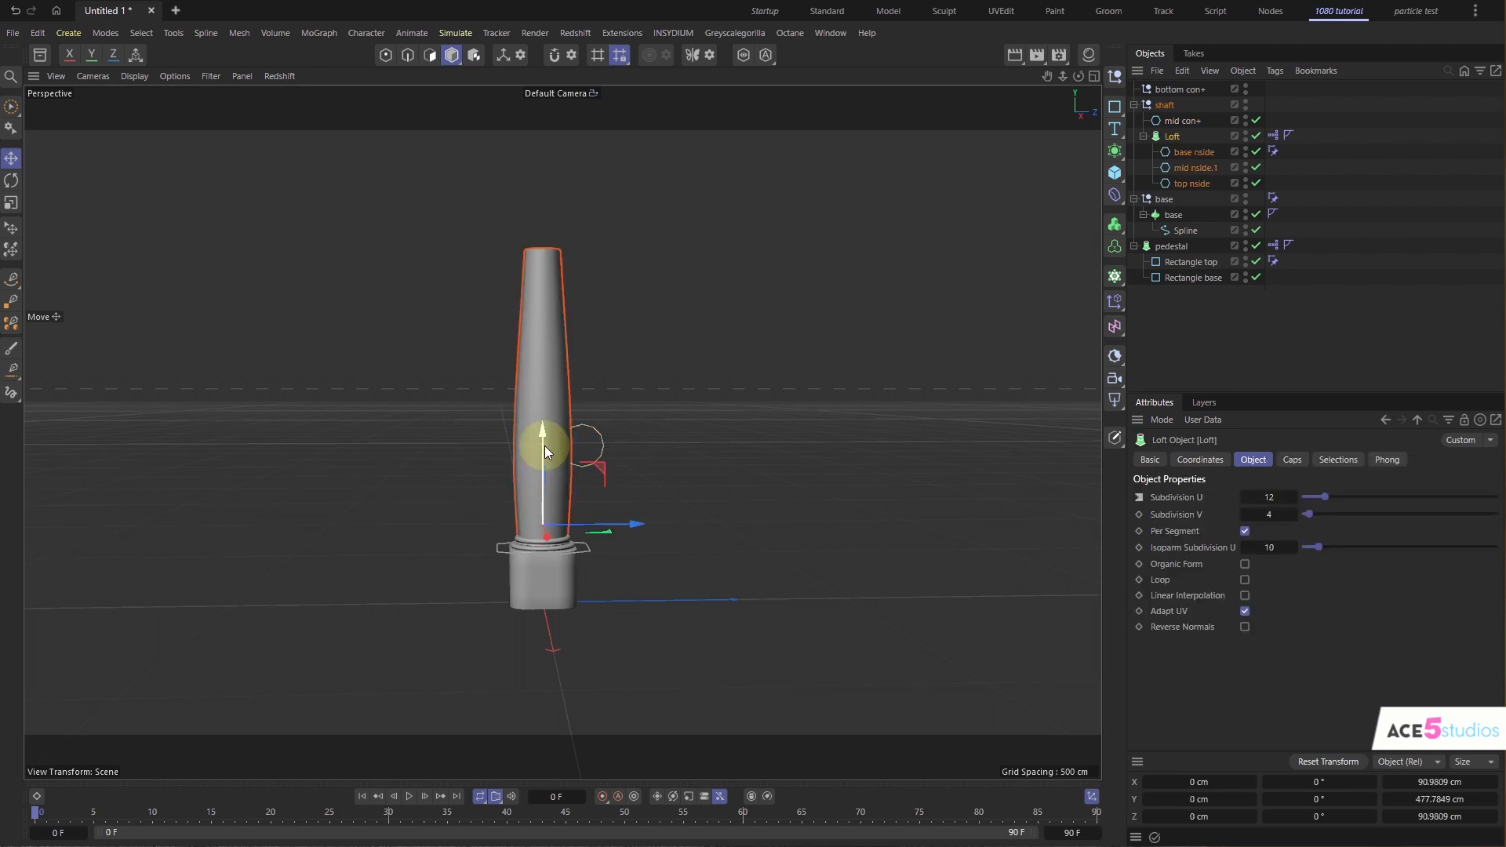
{"action": "left_click", "coordinate": [337, 466]}
{"action": "left_click_drag", "start_coordinate": [546, 635], "coordinate": [546, 540], "text": "alt"}
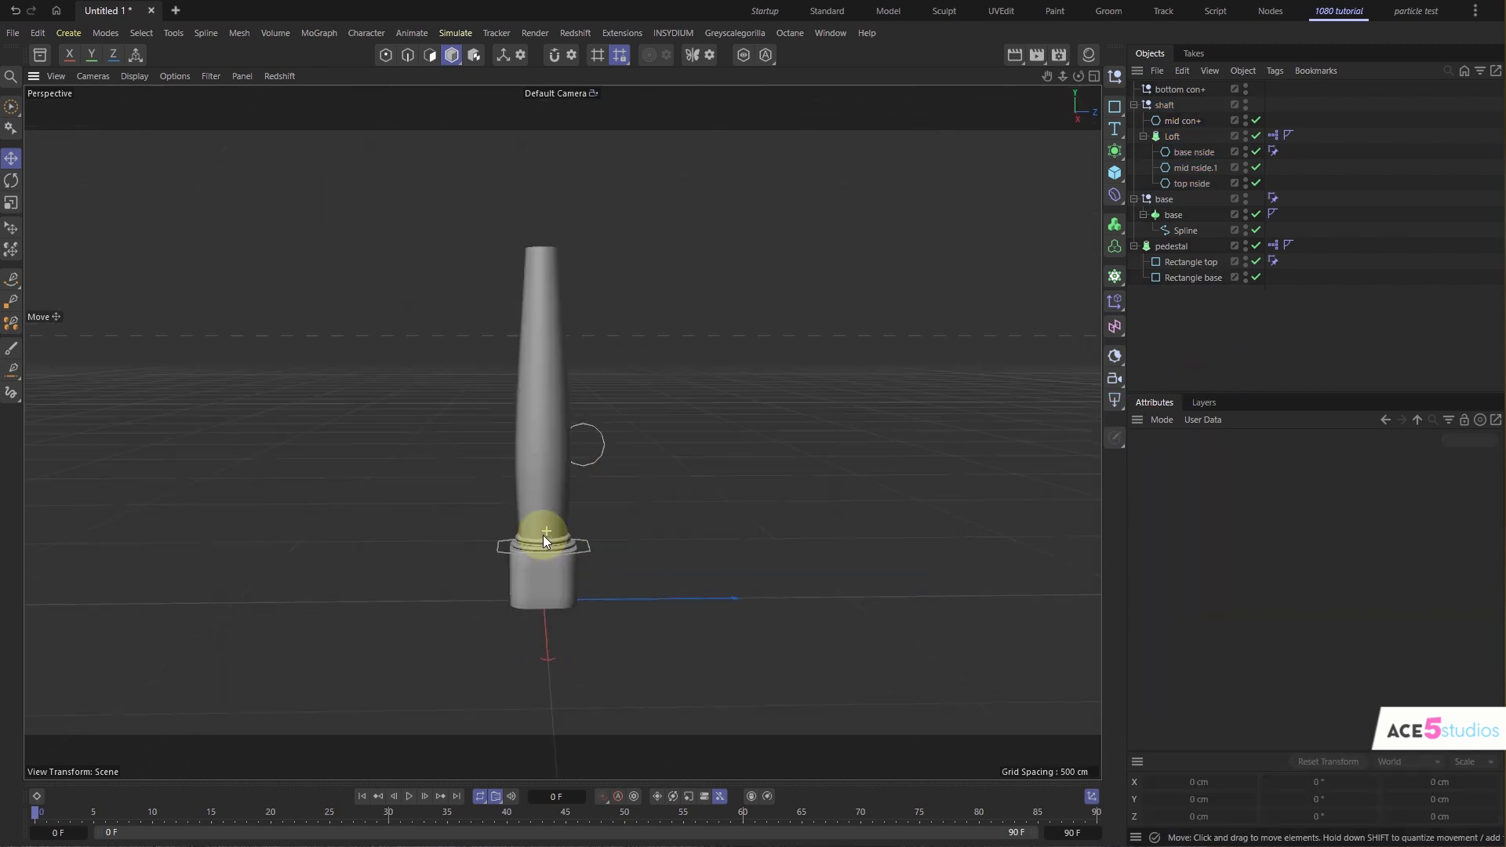
{"action": "left_click", "coordinate": [601, 444]}
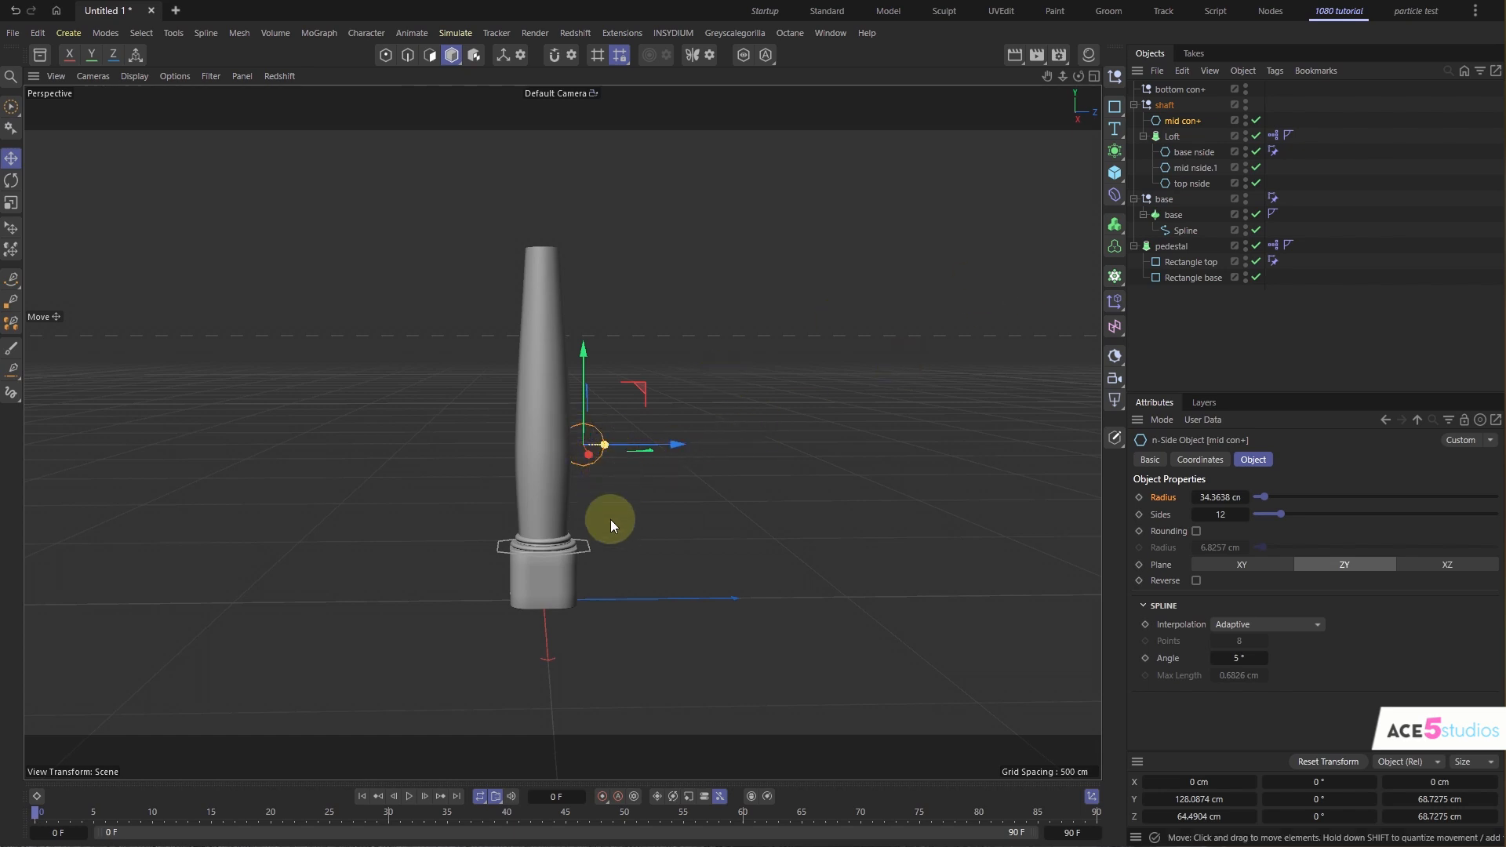
{"action": "left_click", "coordinate": [1214, 343]}
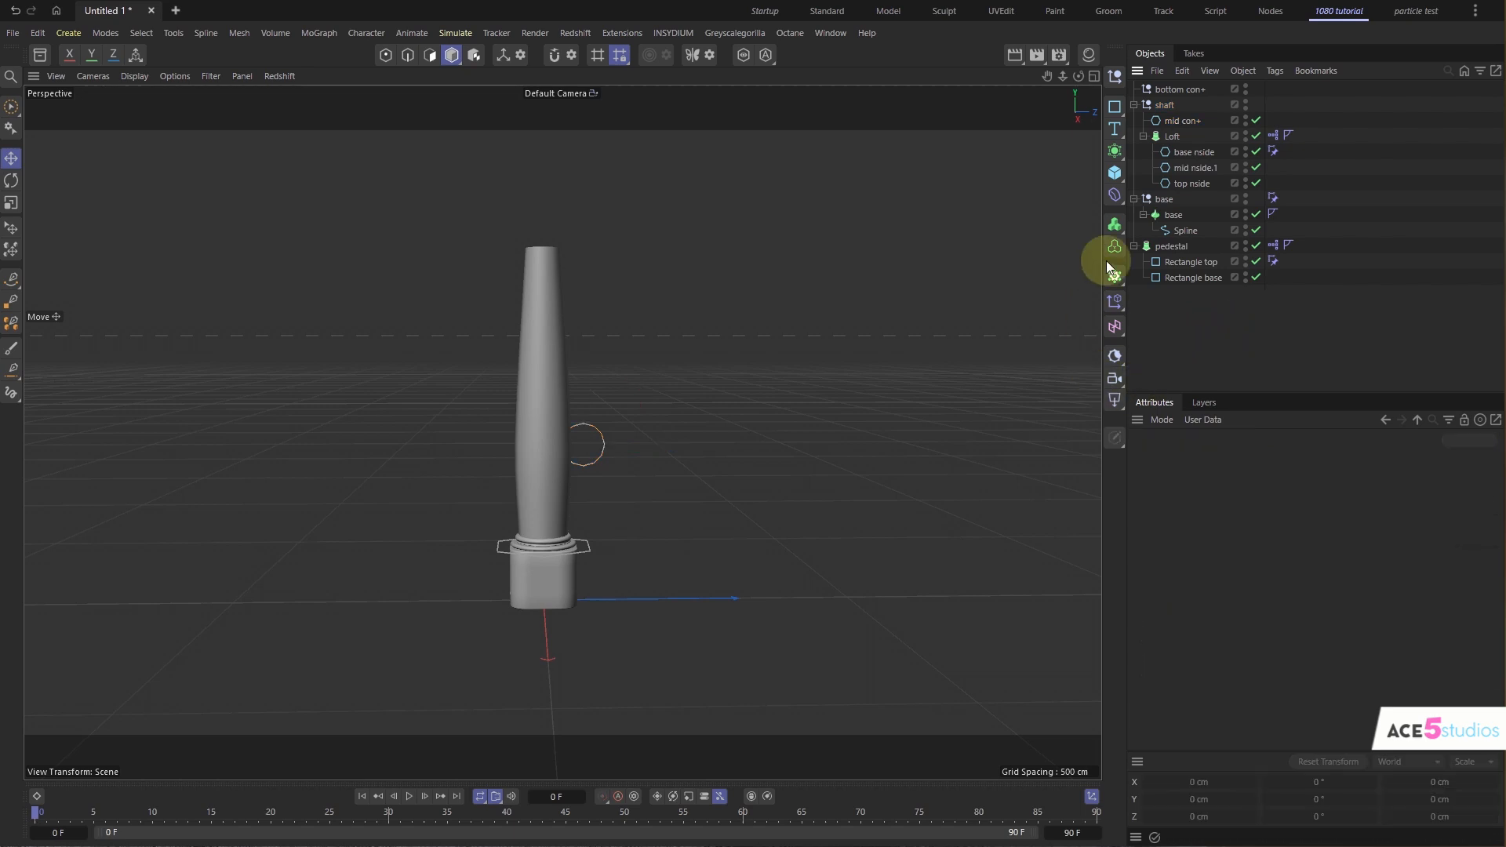
{"action": "left_click", "coordinate": [600, 426]}
{"action": "left_click_drag", "start_coordinate": [635, 417], "coordinate": [637, 382]}
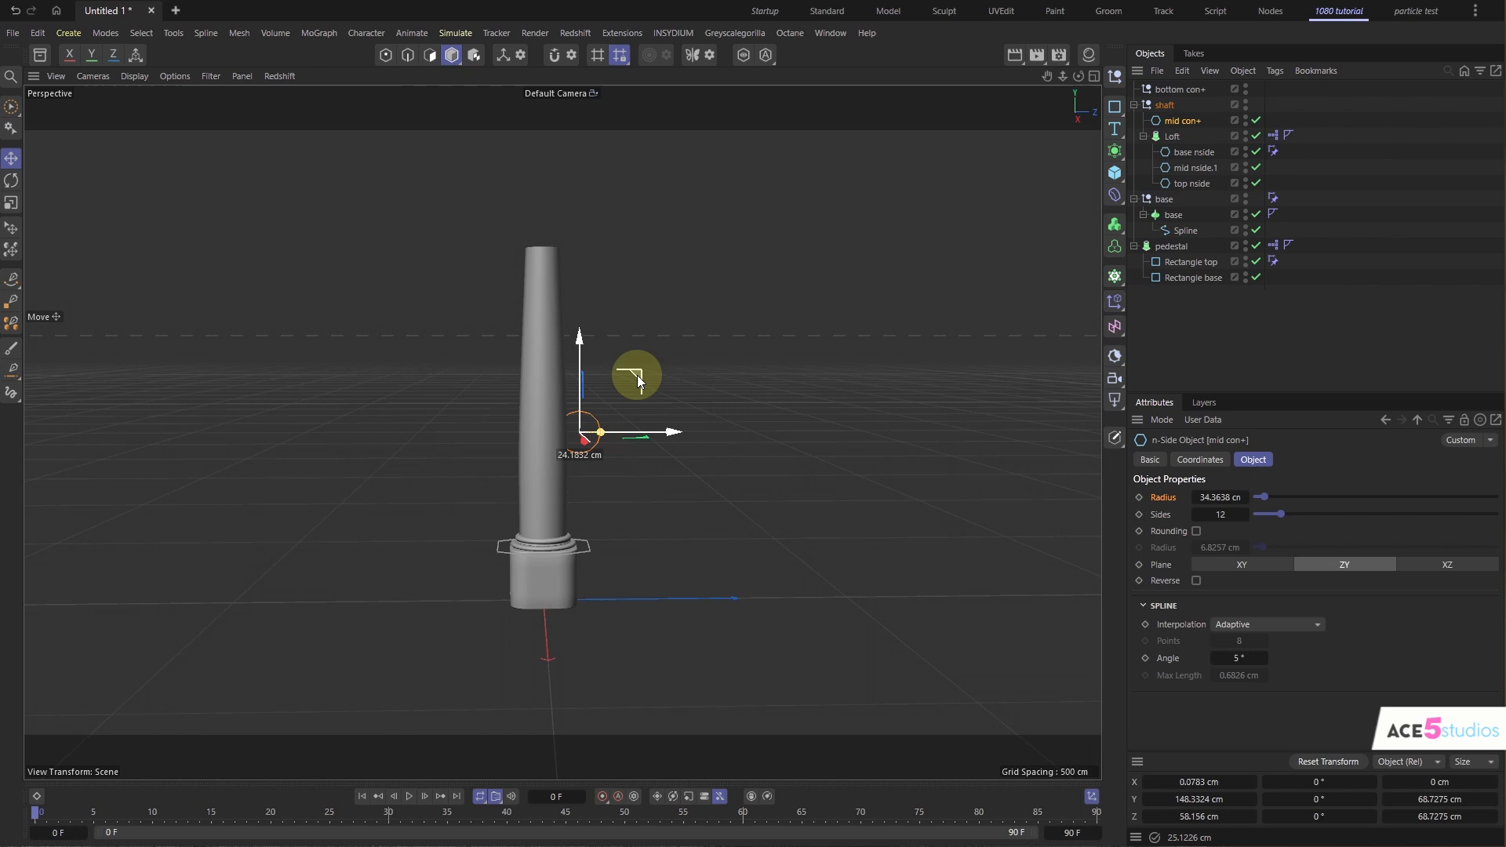
{"action": "left_click", "coordinate": [654, 284]}
- Copy the base Lathe with its spline out of the base null to the top level, just above the pedestal
{"action": "left_click_drag", "start_coordinate": [541, 256], "coordinate": [583, 318], "text": "alt"}
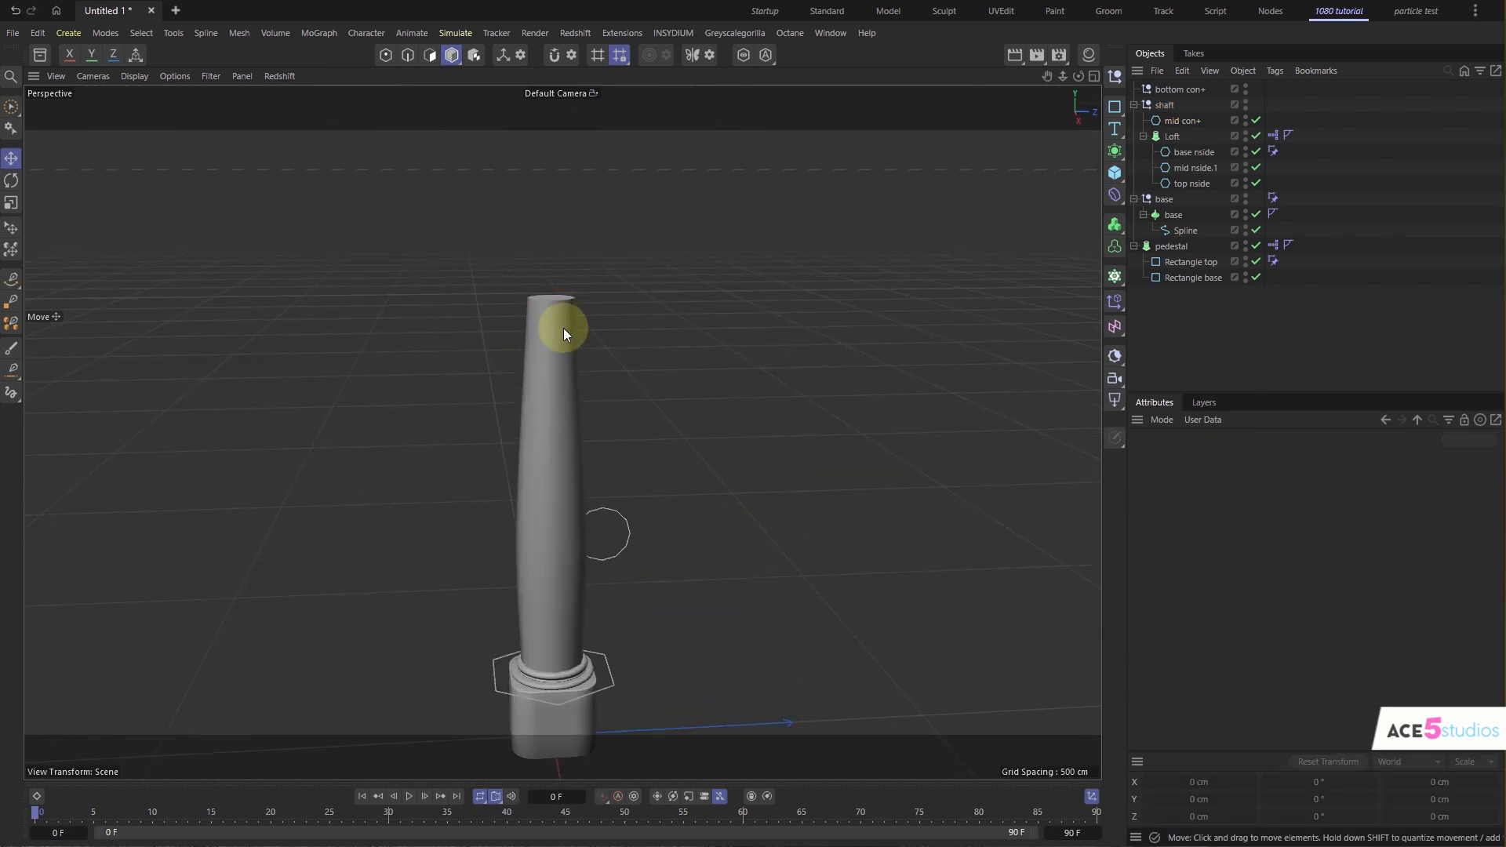
{"action": "left_click_drag", "start_coordinate": [631, 404], "coordinate": [510, 516], "text": "alt"}
{"action": "left_click", "coordinate": [607, 684]}
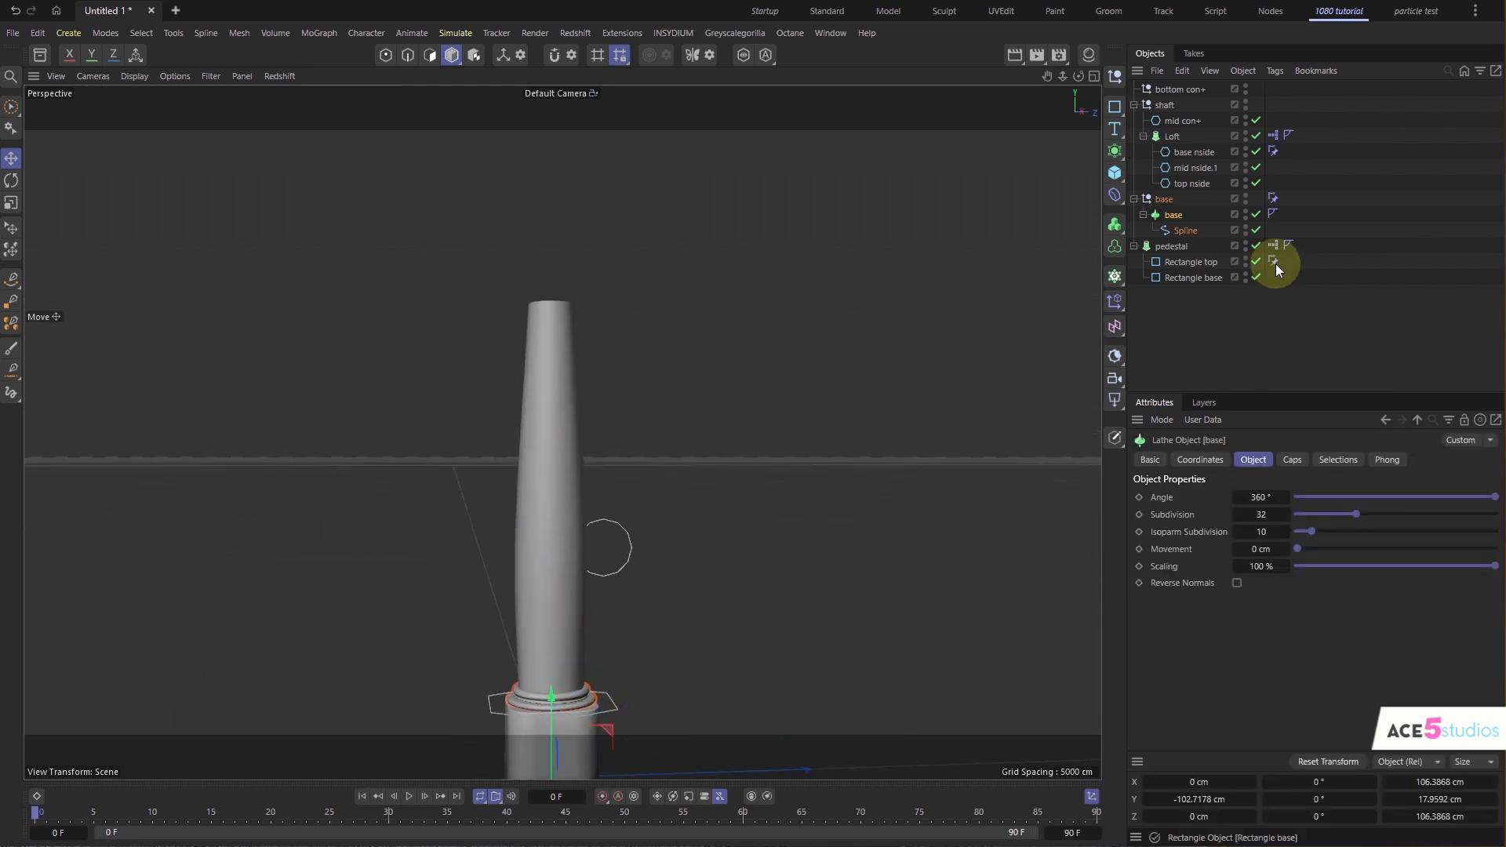
{"action": "left_click", "coordinate": [1171, 218]}
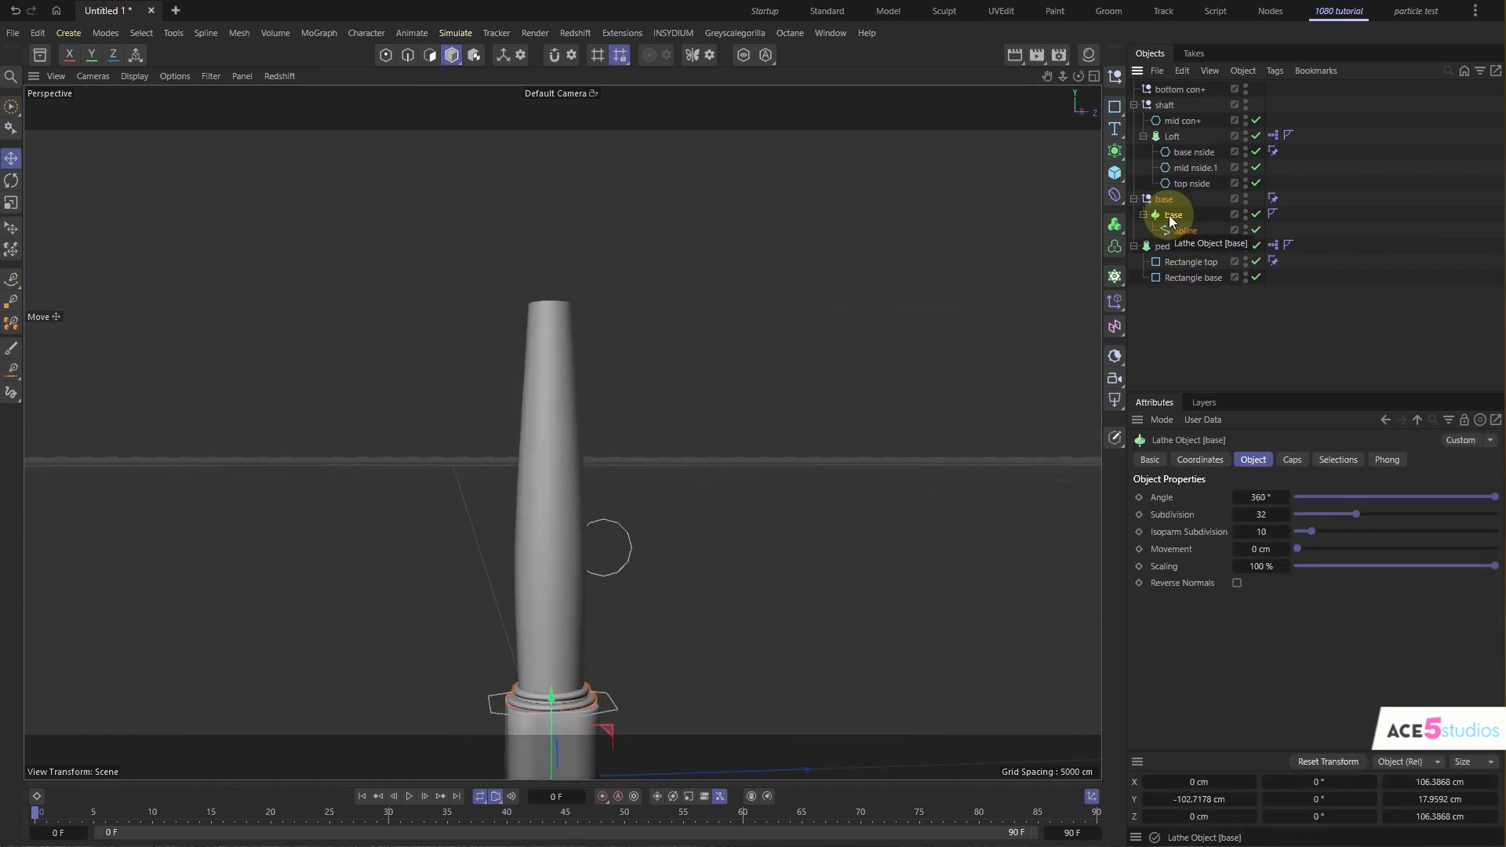
{"action": "left_click_drag", "start_coordinate": [1171, 220], "coordinate": [1168, 245]}
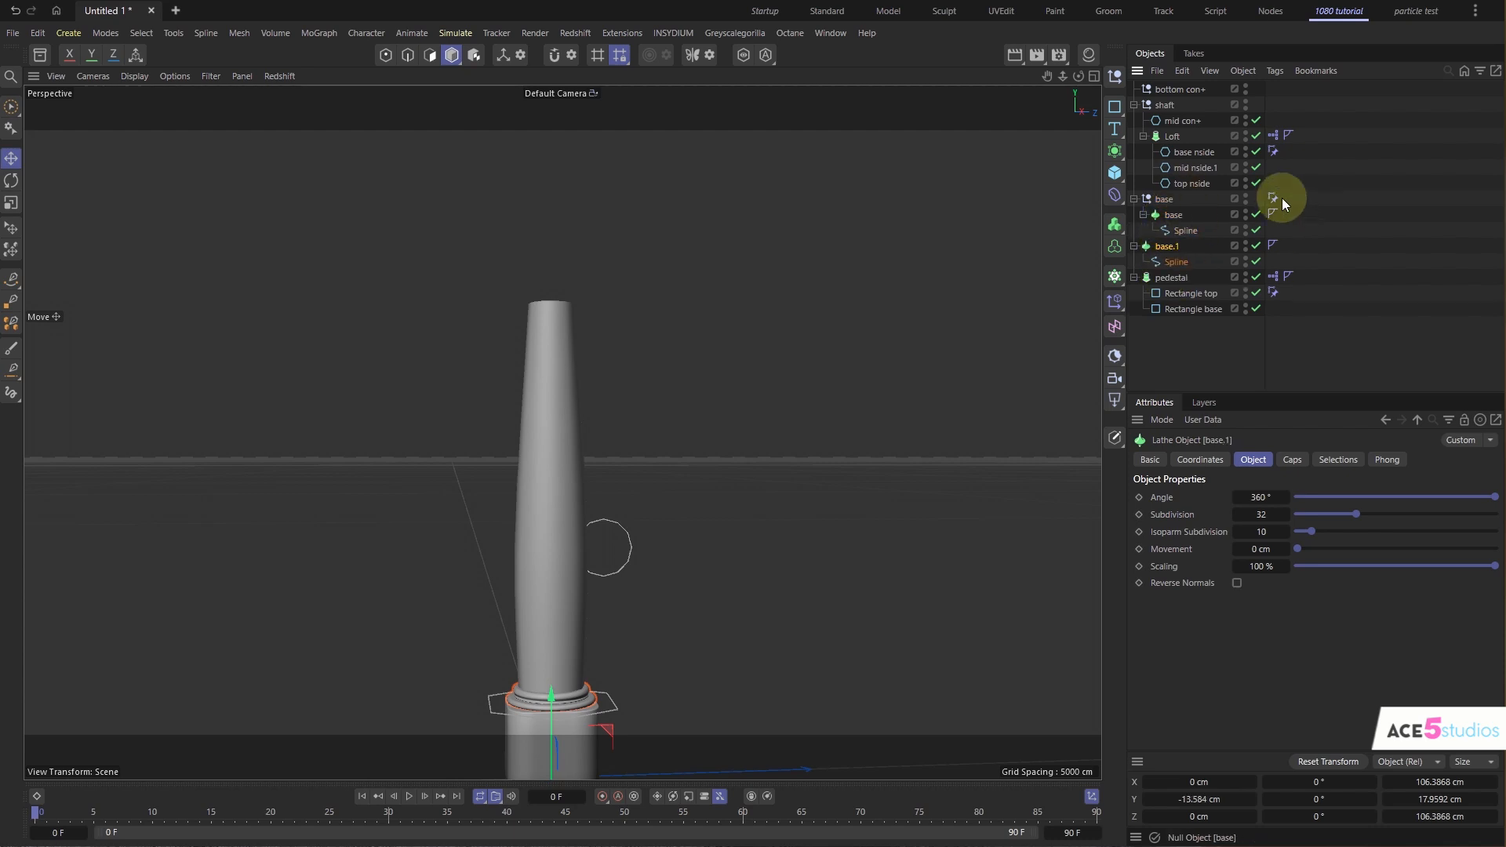
- Move the copied base Lathe up along Y to about 516 cm, above the top of the shaft
{"action": "left_click", "coordinate": [1161, 198]}
{"action": "left_click", "coordinate": [1163, 249]}
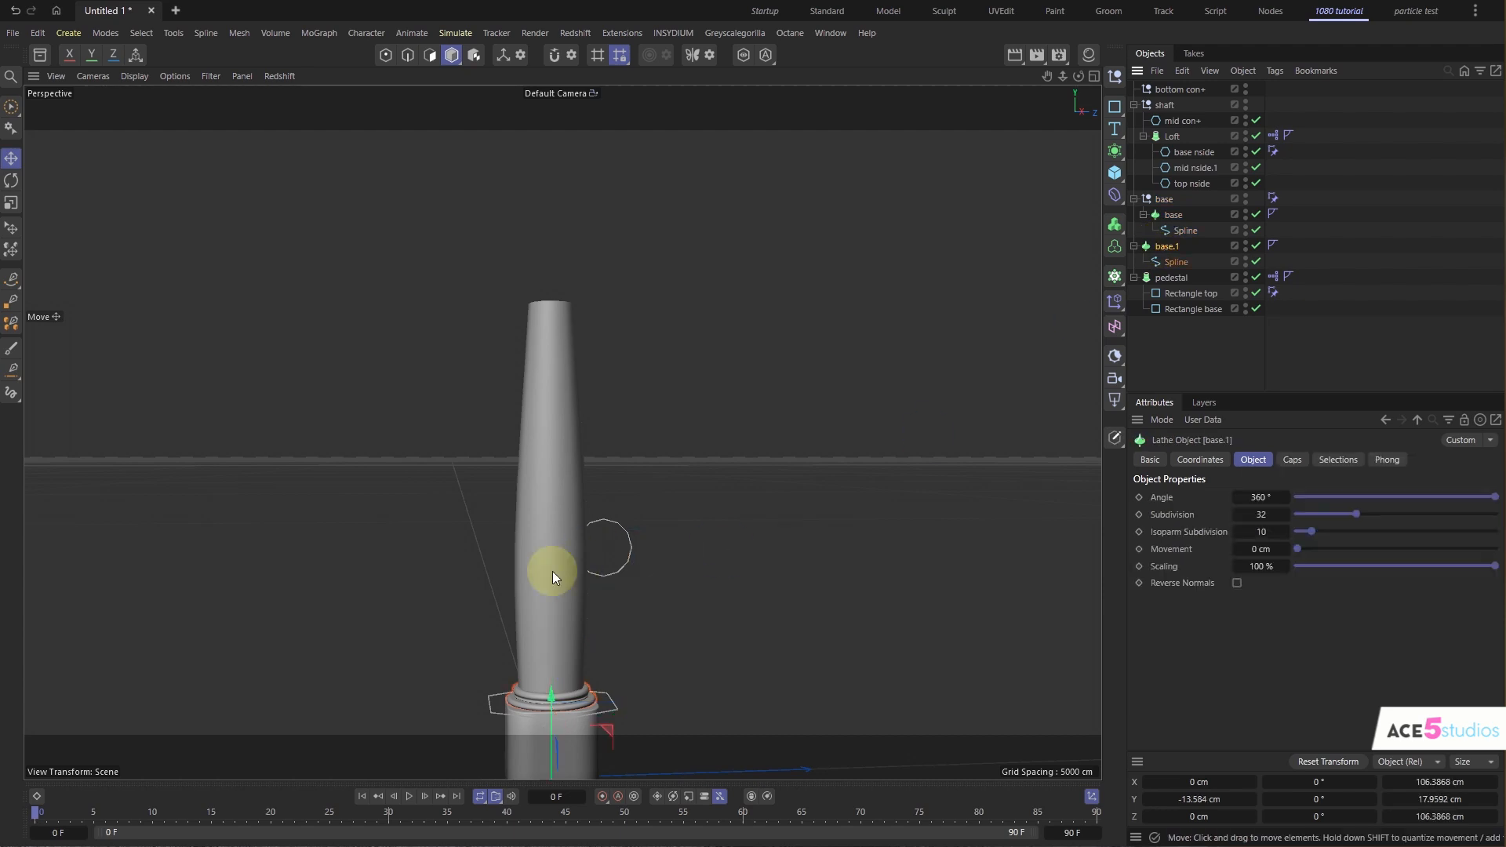
{"action": "left_click_drag", "start_coordinate": [560, 699], "coordinate": [540, 247]}
- Raise only the axis of the copied base Lathe along Y to about 629 cm, into the centre of the moulding
{"action": "key", "text": "l"}
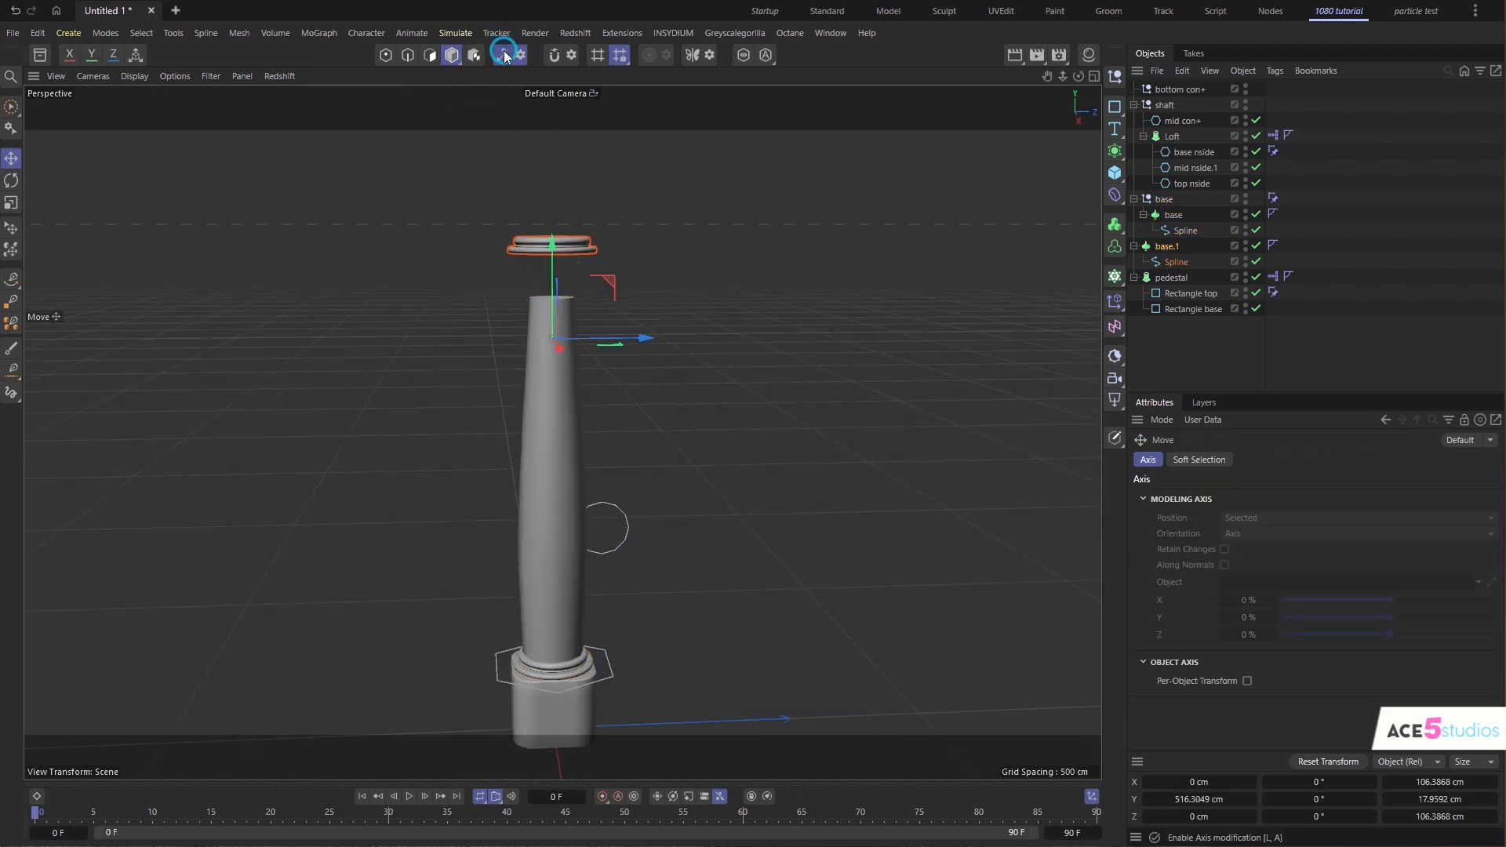
{"action": "left_click_drag", "start_coordinate": [551, 265], "coordinate": [551, 178]}
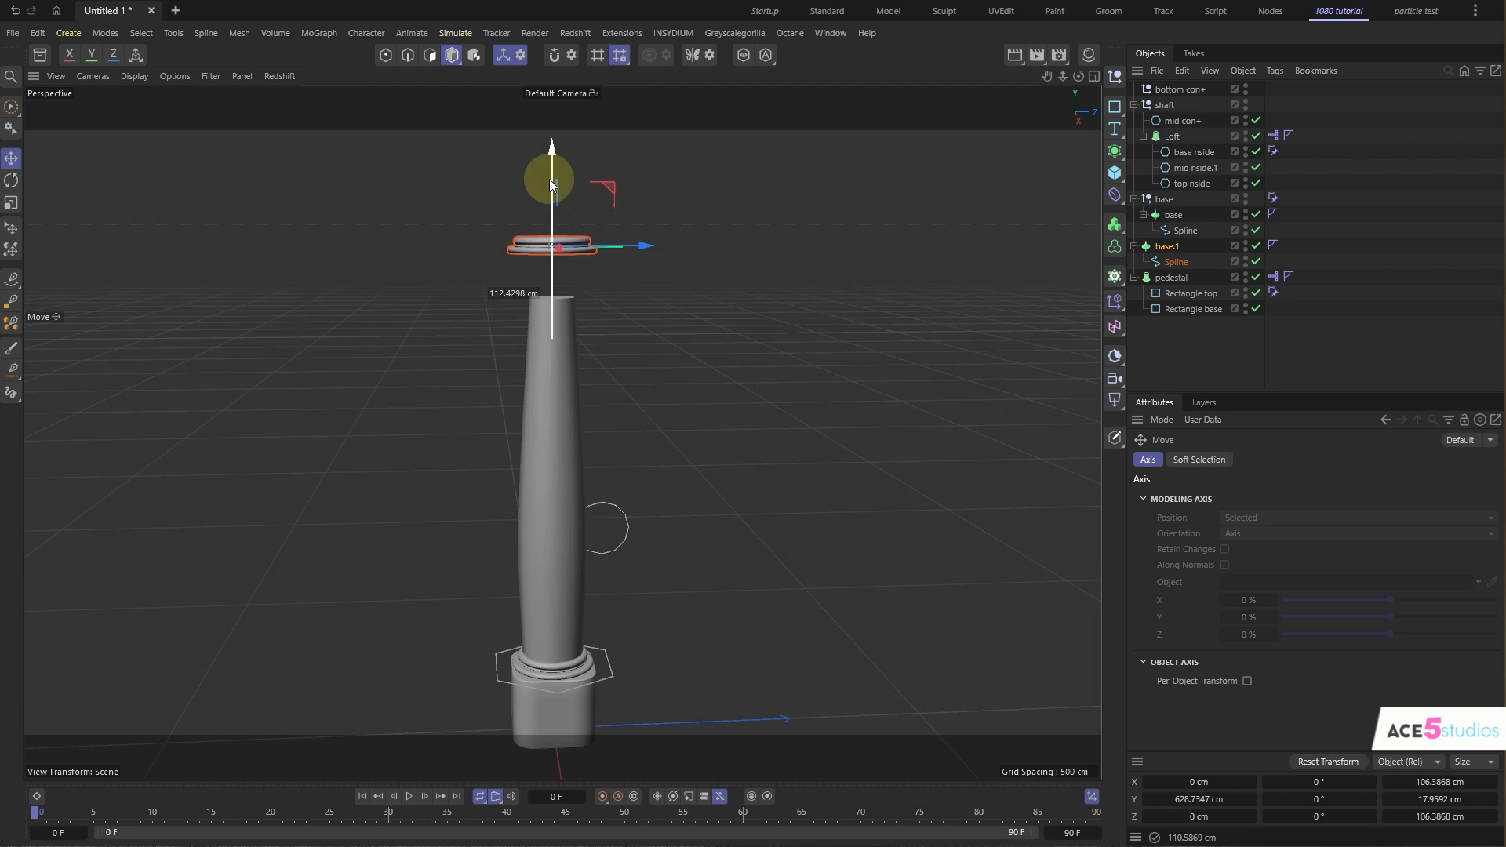
{"action": "left_click_drag", "start_coordinate": [539, 261], "coordinate": [574, 215], "text": "alt"}
{"action": "left_click_drag", "start_coordinate": [543, 297], "coordinate": [449, 325], "text": "alt"}
{"action": "key", "text": "ctrl+z"}
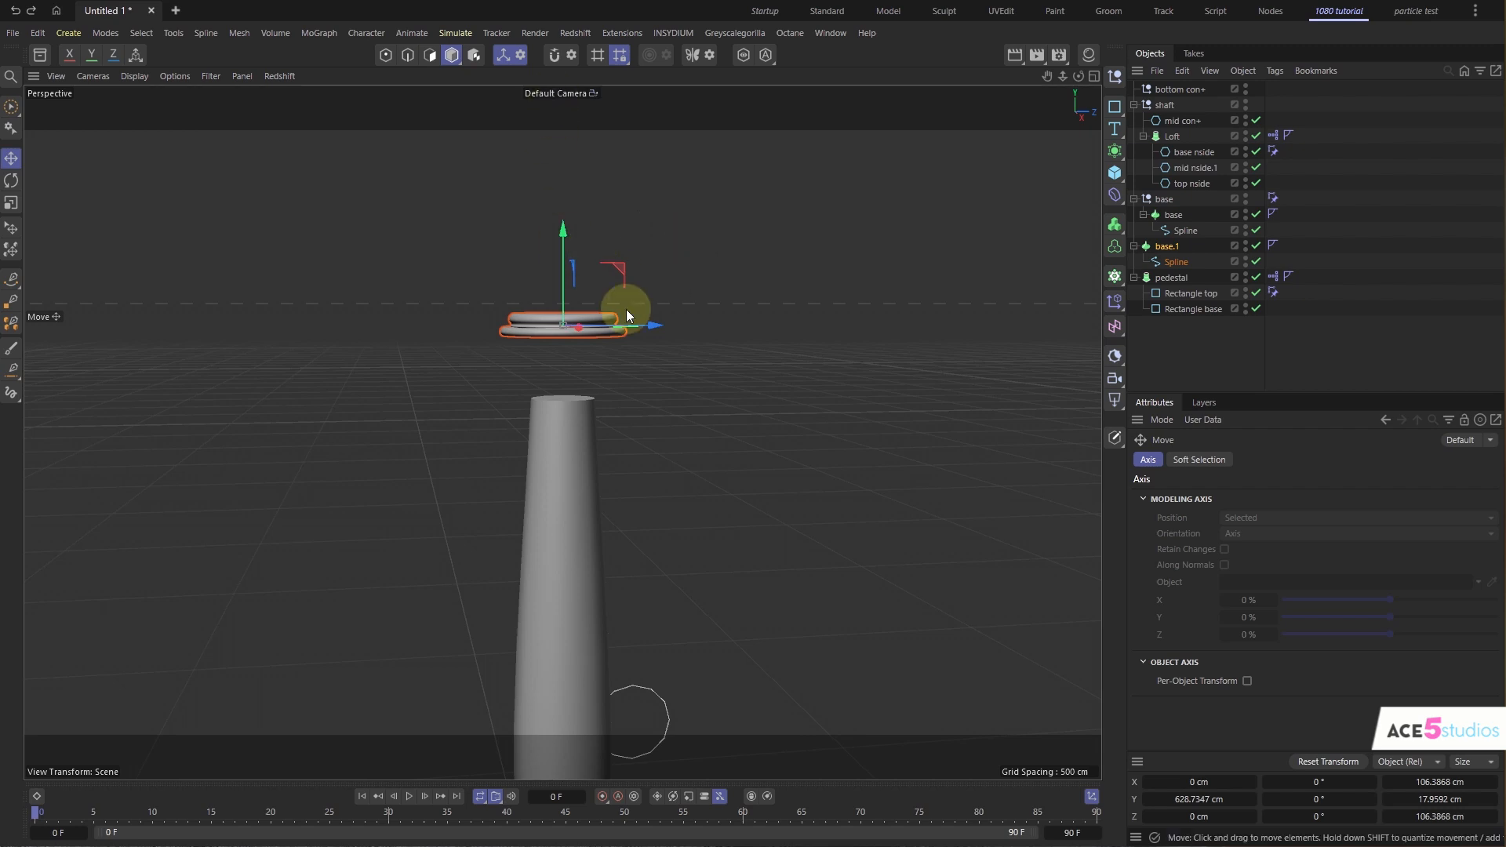
{"action": "left_click_drag", "start_coordinate": [944, 304], "coordinate": [535, 260], "text": "alt"}
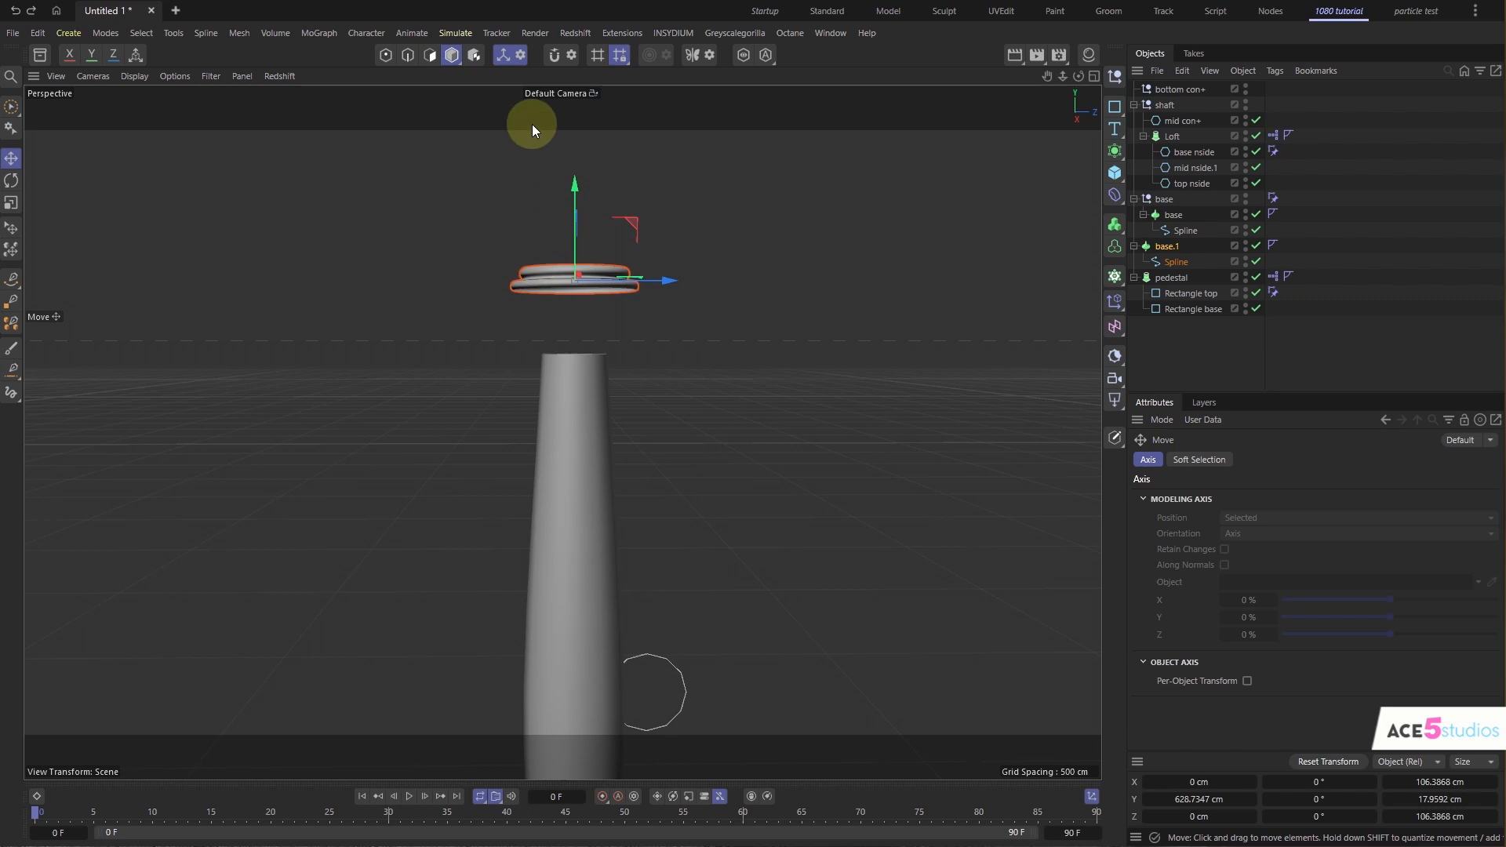
- Rotate the copied Lathe moulding 180° to flip it, and lower it to about 577 cm at the shaft's top
{"action": "key", "text": "r"}
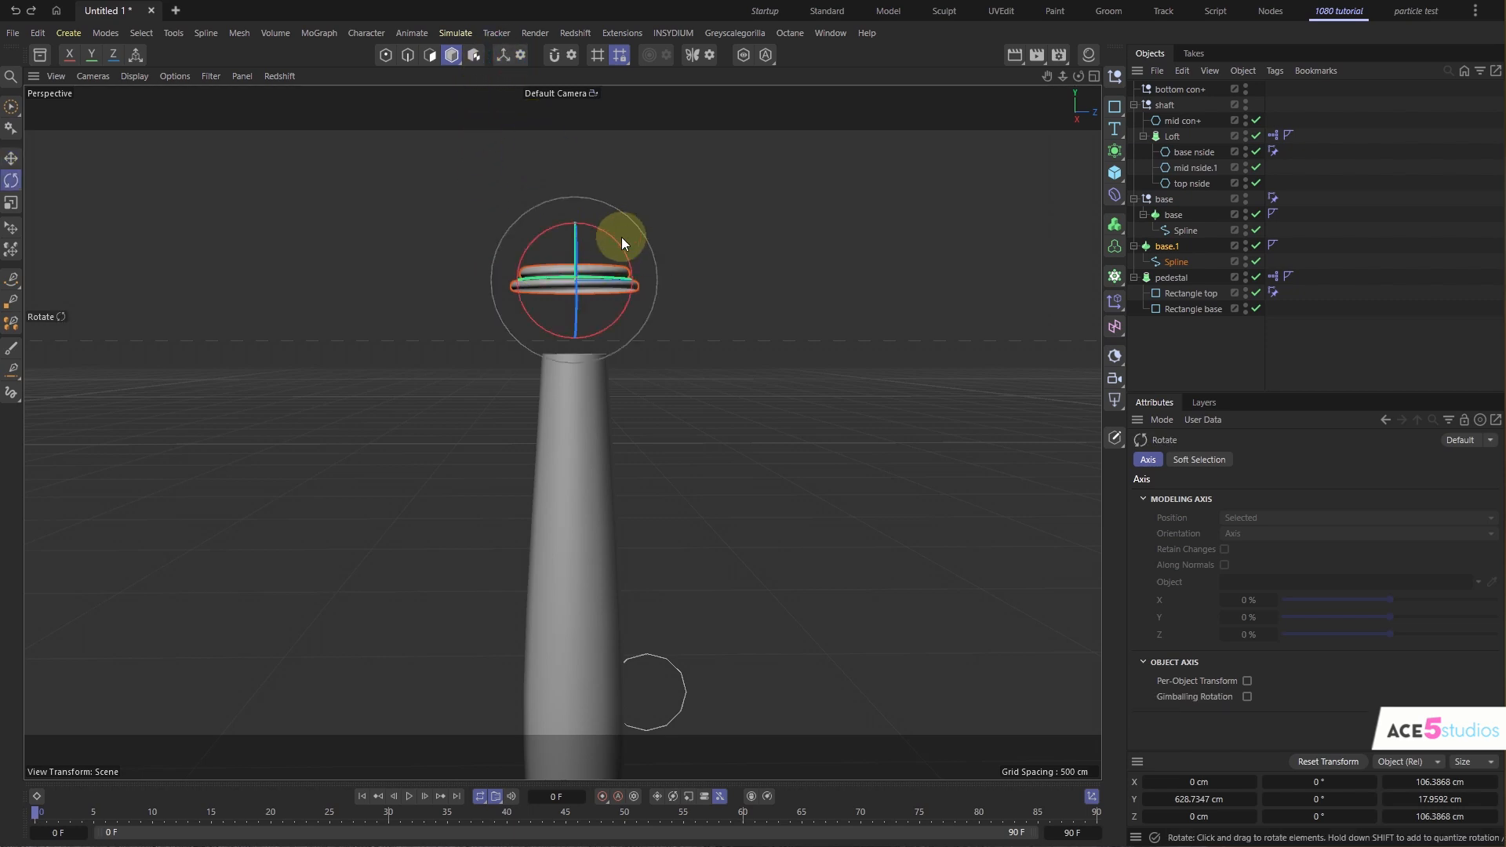
{"action": "left_click_drag", "start_coordinate": [622, 237], "coordinate": [479, 311]}
{"action": "left_click_drag", "start_coordinate": [490, 345], "coordinate": [572, 385]}
{"action": "key", "text": "e"}
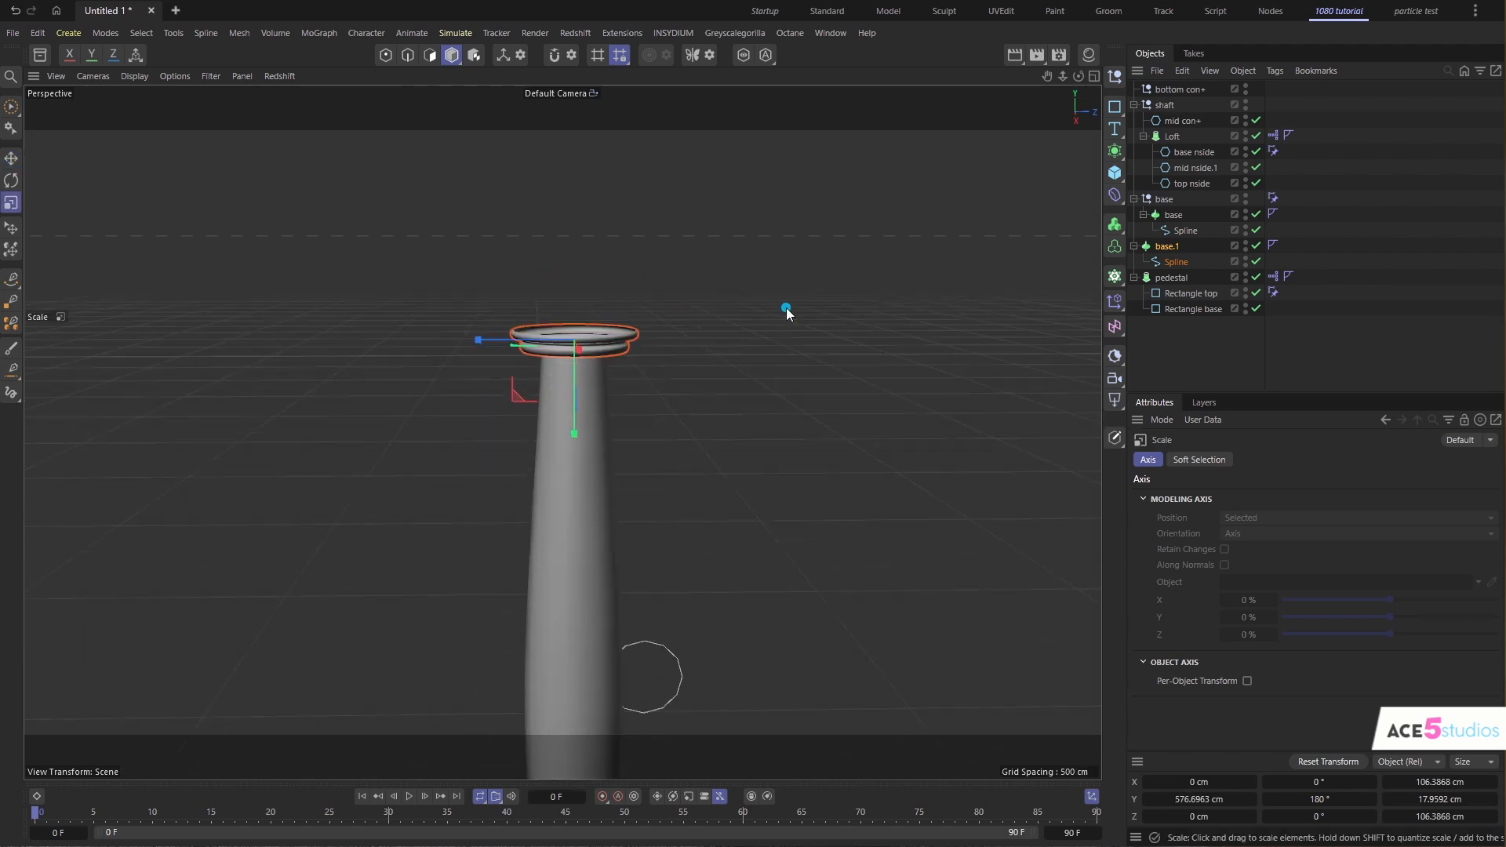
- Scale the flipped Lathe moulding down uniformly to about 75 cm in diameter to suit the top of the shaft
{"action": "key", "text": "t"}
{"action": "left_click_drag", "start_coordinate": [784, 309], "coordinate": [575, 336]}
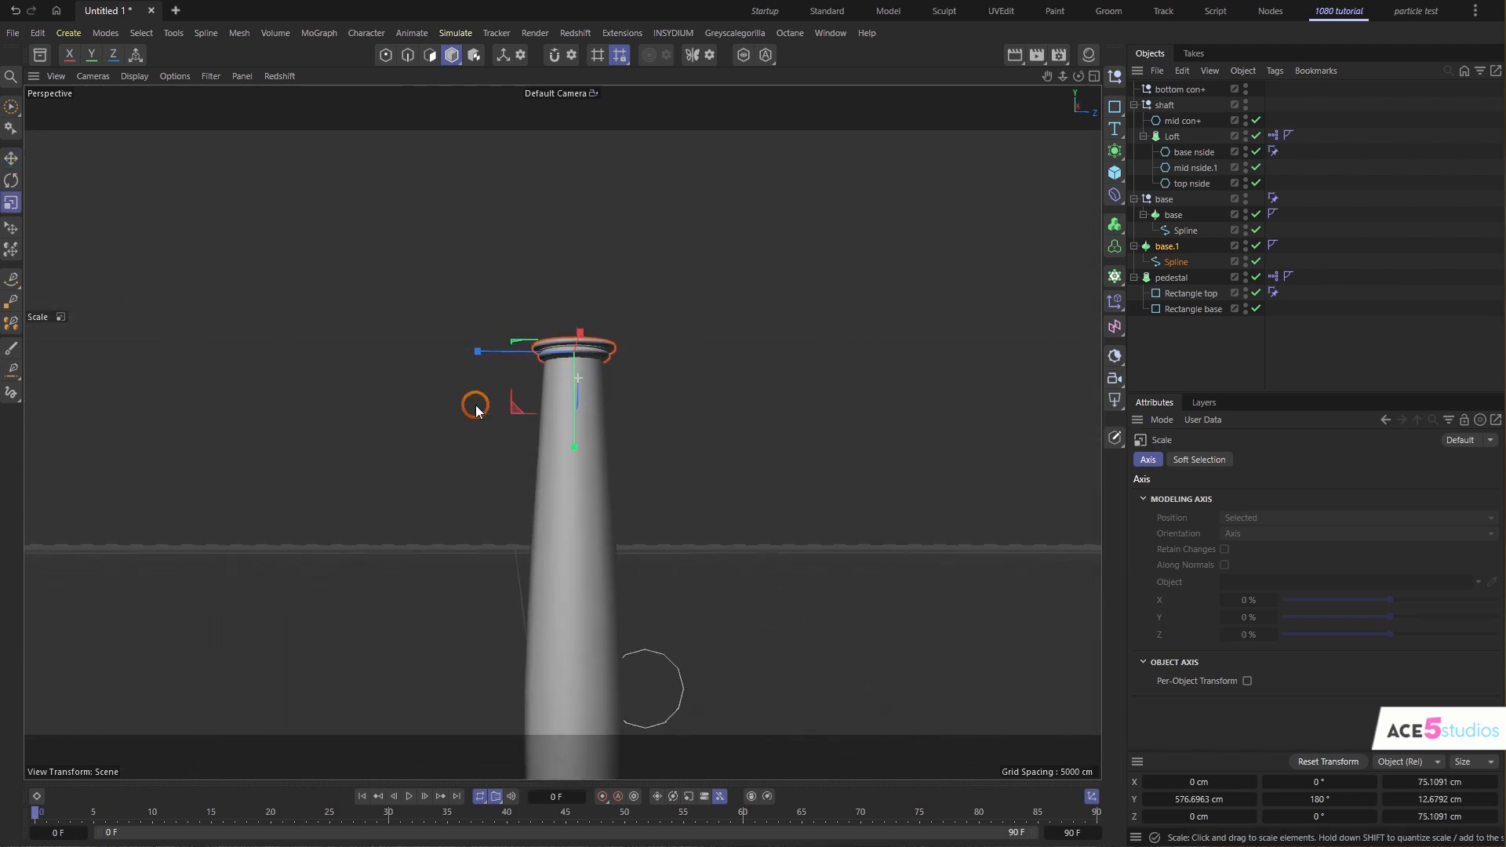
{"action": "right_click_drag", "start_coordinate": [474, 405], "coordinate": [475, 463], "text": "alt"}
{"action": "right_click_drag", "start_coordinate": [571, 407], "coordinate": [587, 314], "text": "alt"}
{"action": "left_click_drag", "start_coordinate": [586, 314], "coordinate": [603, 312], "text": "alt"}
{"action": "mouse_move", "coordinate": [603, 313]}
{"action": "right_mouse_down", "text": "alt"}
{"action": "mouse_move", "coordinate": [579, 325]}
{"action": "mouse_move", "coordinate": [602, 308]}
{"action": "right_mouse_up", "text": "alt"}
- Settle the moulding on the shaft at about 573 cm and place a duplicate above it at about 612 cm
{"action": "key", "text": "e"}
{"action": "left_click_drag", "start_coordinate": [563, 336], "coordinate": [781, 332]}
{"action": "key", "text": "t"}
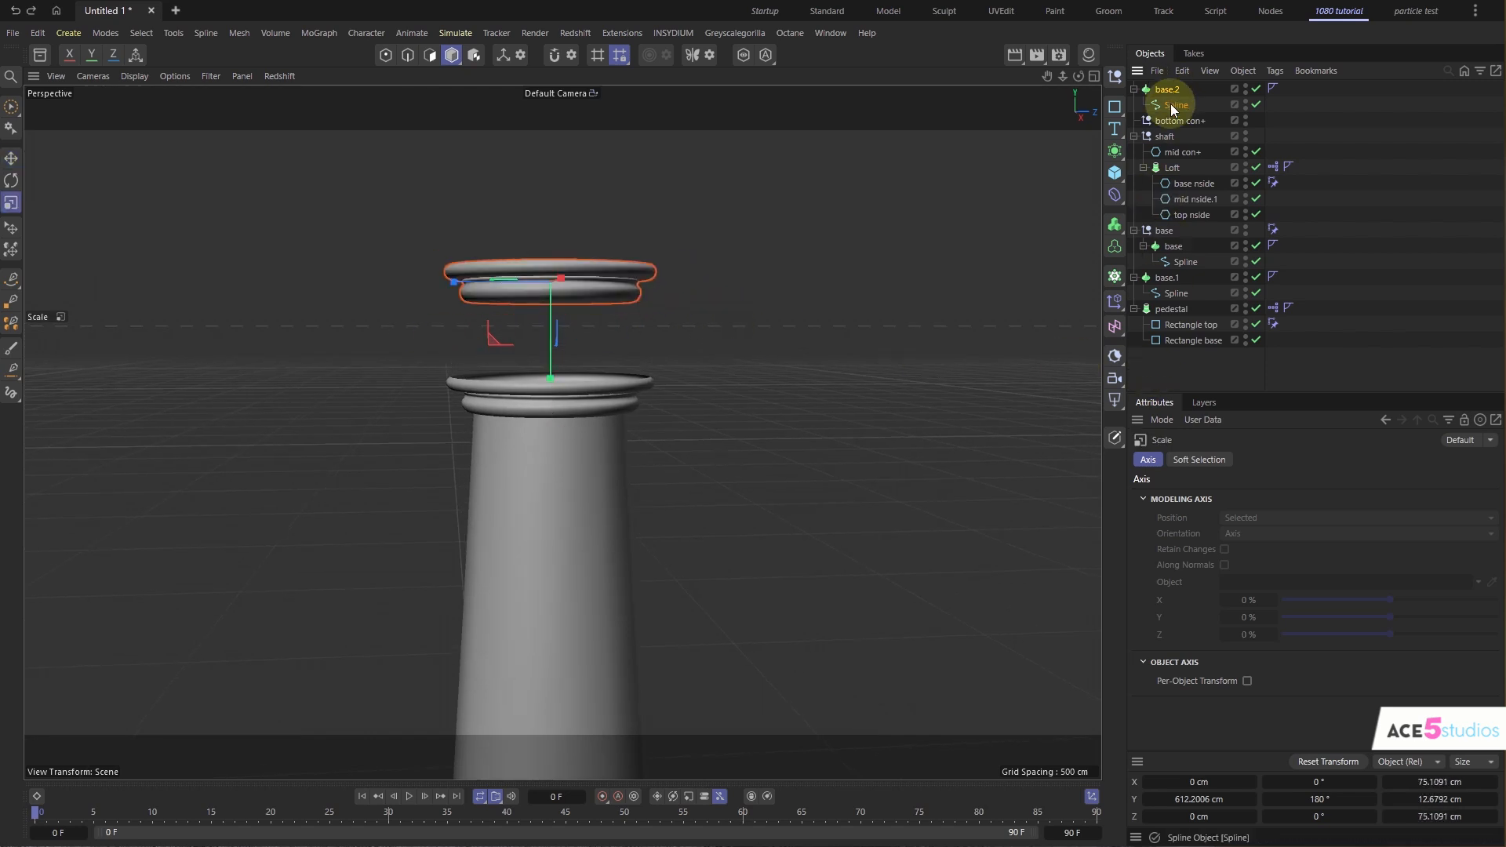
- Move all points of the upper moulding's spline outward to widen the moulding to about 97 cm in diameter
{"action": "left_click", "coordinate": [1173, 104]}
{"action": "middle_click_drag", "start_coordinate": [597, 205], "coordinate": [558, 331], "text": "alt"}
{"action": "scroll", "coordinate": [556, 334], "scroll_direction": "down", "scroll_amount": 1}
{"action": "key", "text": "Return"}
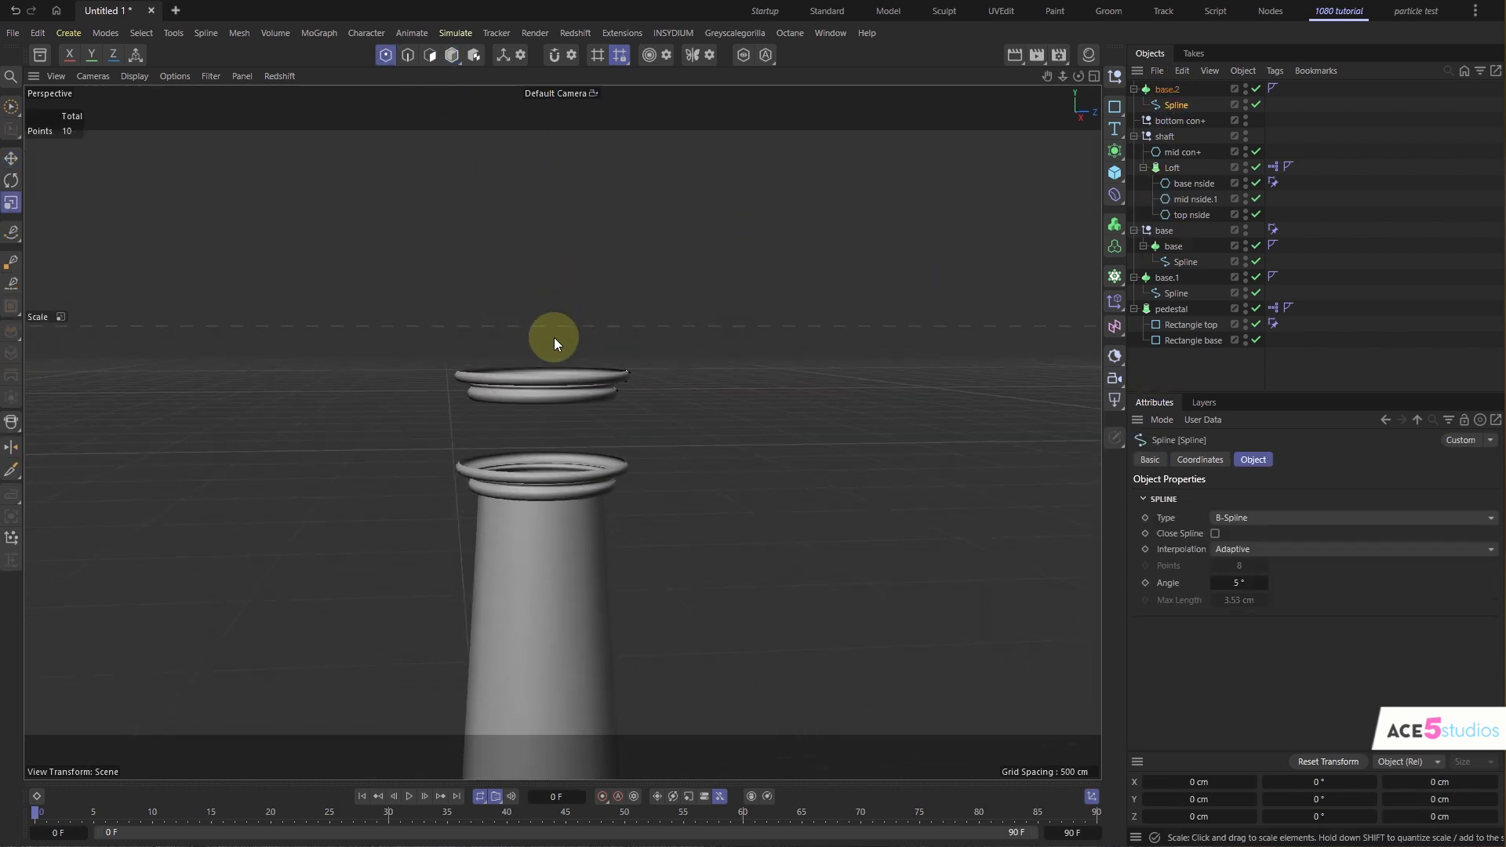
{"action": "left_click_drag", "start_coordinate": [376, 312], "coordinate": [482, 374]}
{"action": "left_click_drag", "start_coordinate": [509, 309], "coordinate": [716, 436]}
{"action": "left_click_drag", "start_coordinate": [674, 433], "coordinate": [663, 406], "text": "alt"}
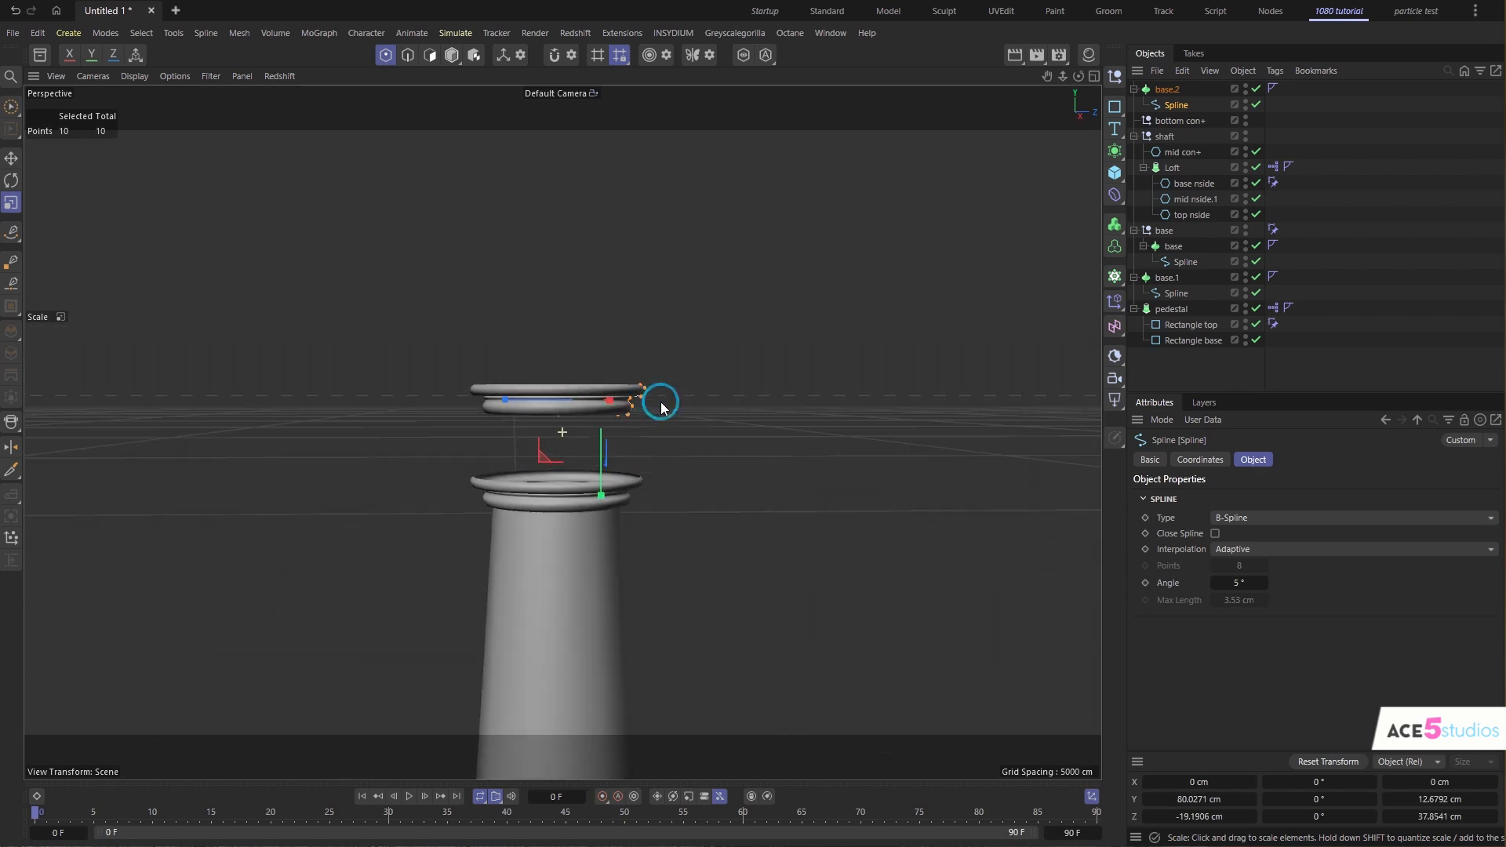
{"action": "key", "text": "e"}
{"action": "left_click_drag", "start_coordinate": [572, 400], "coordinate": [596, 406]}
{"action": "key", "text": "Return"}
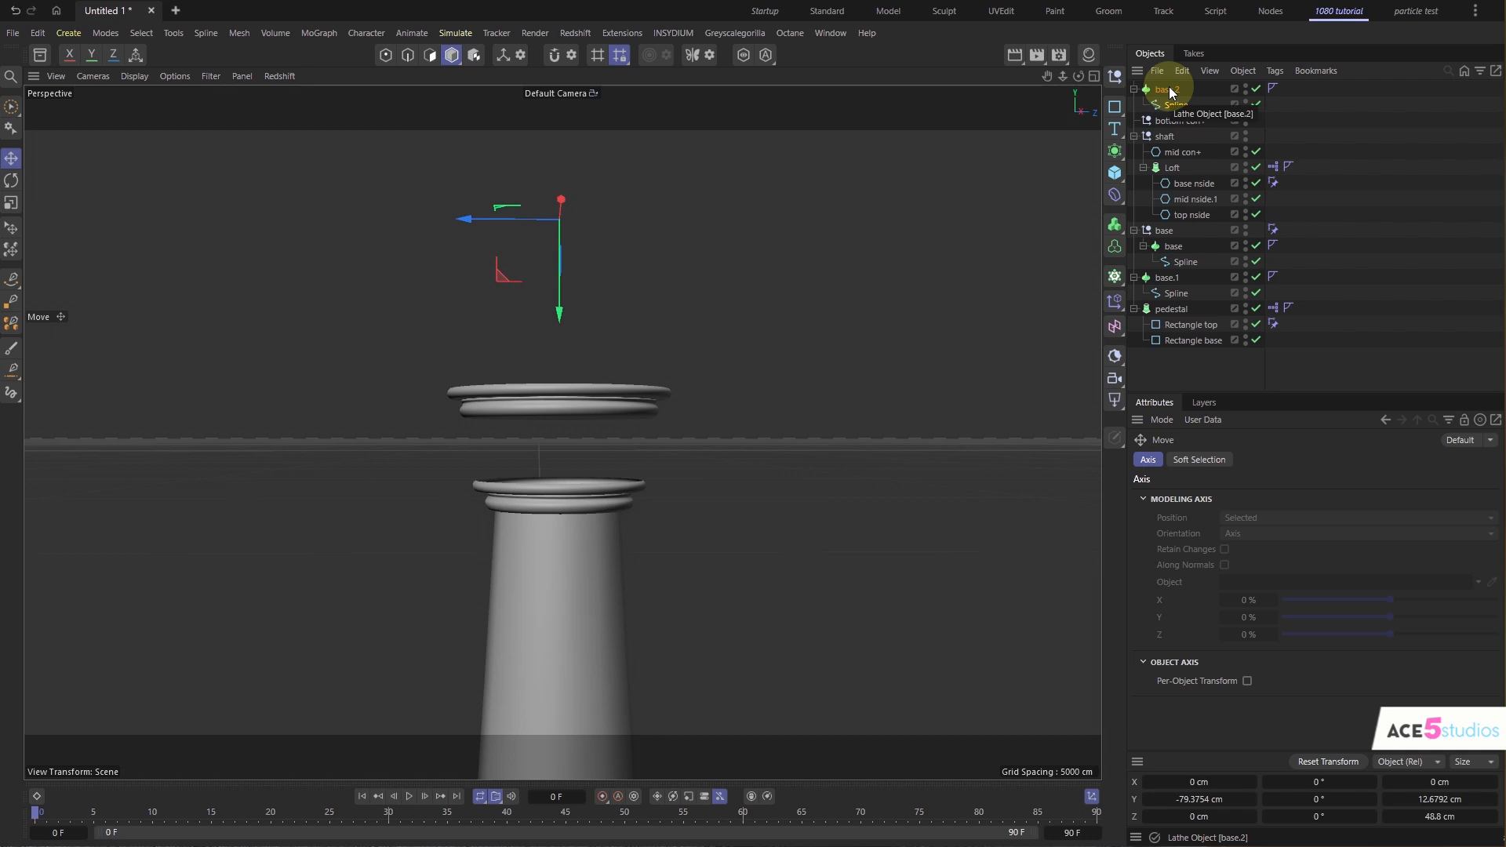
{"action": "left_click_drag", "start_coordinate": [519, 475], "coordinate": [908, 243], "text": "alt"}
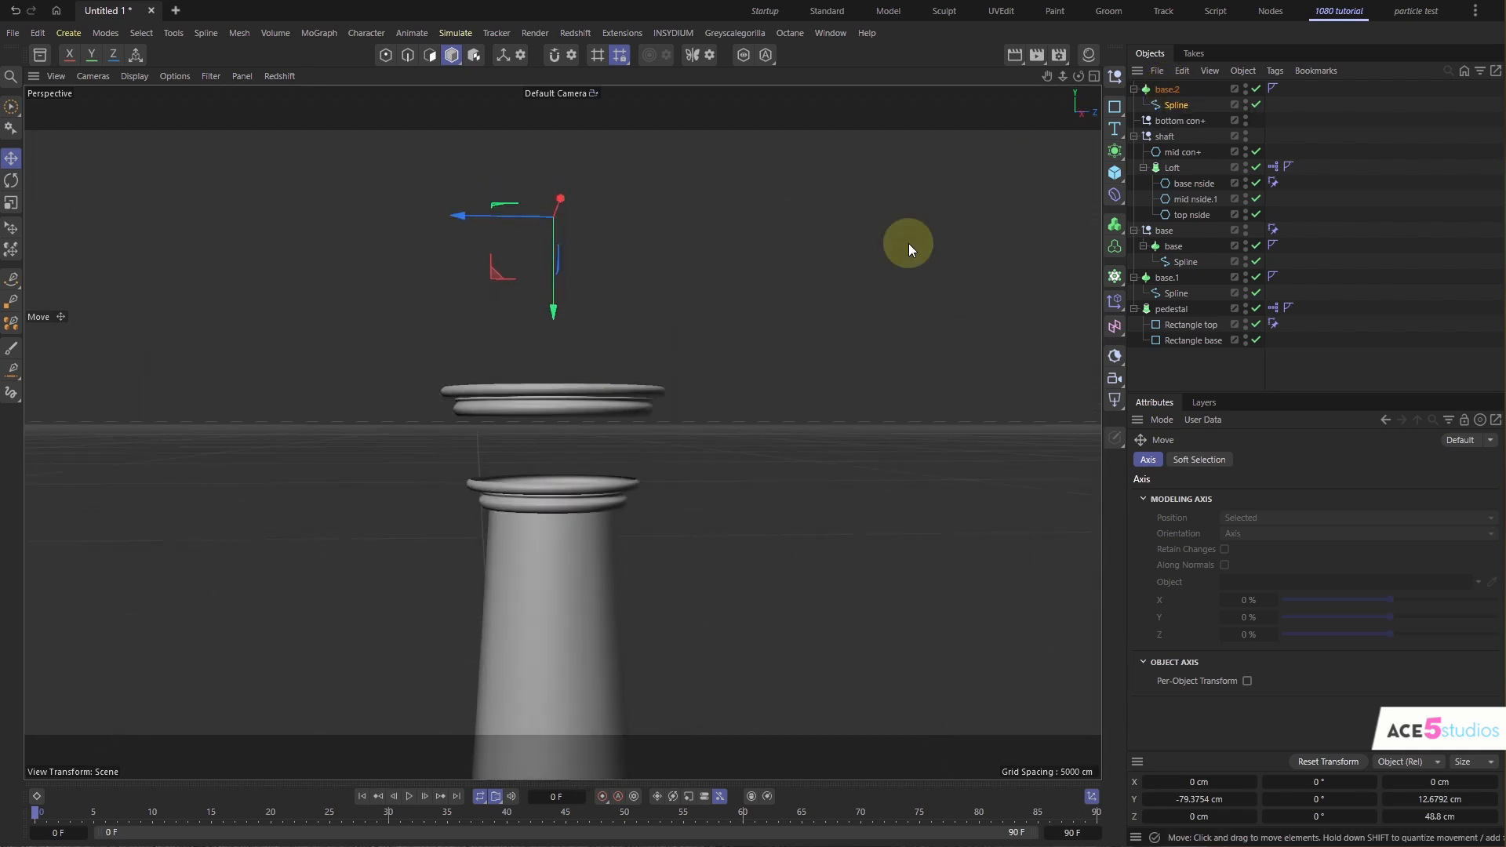
{"action": "left_click", "coordinate": [1167, 89]}
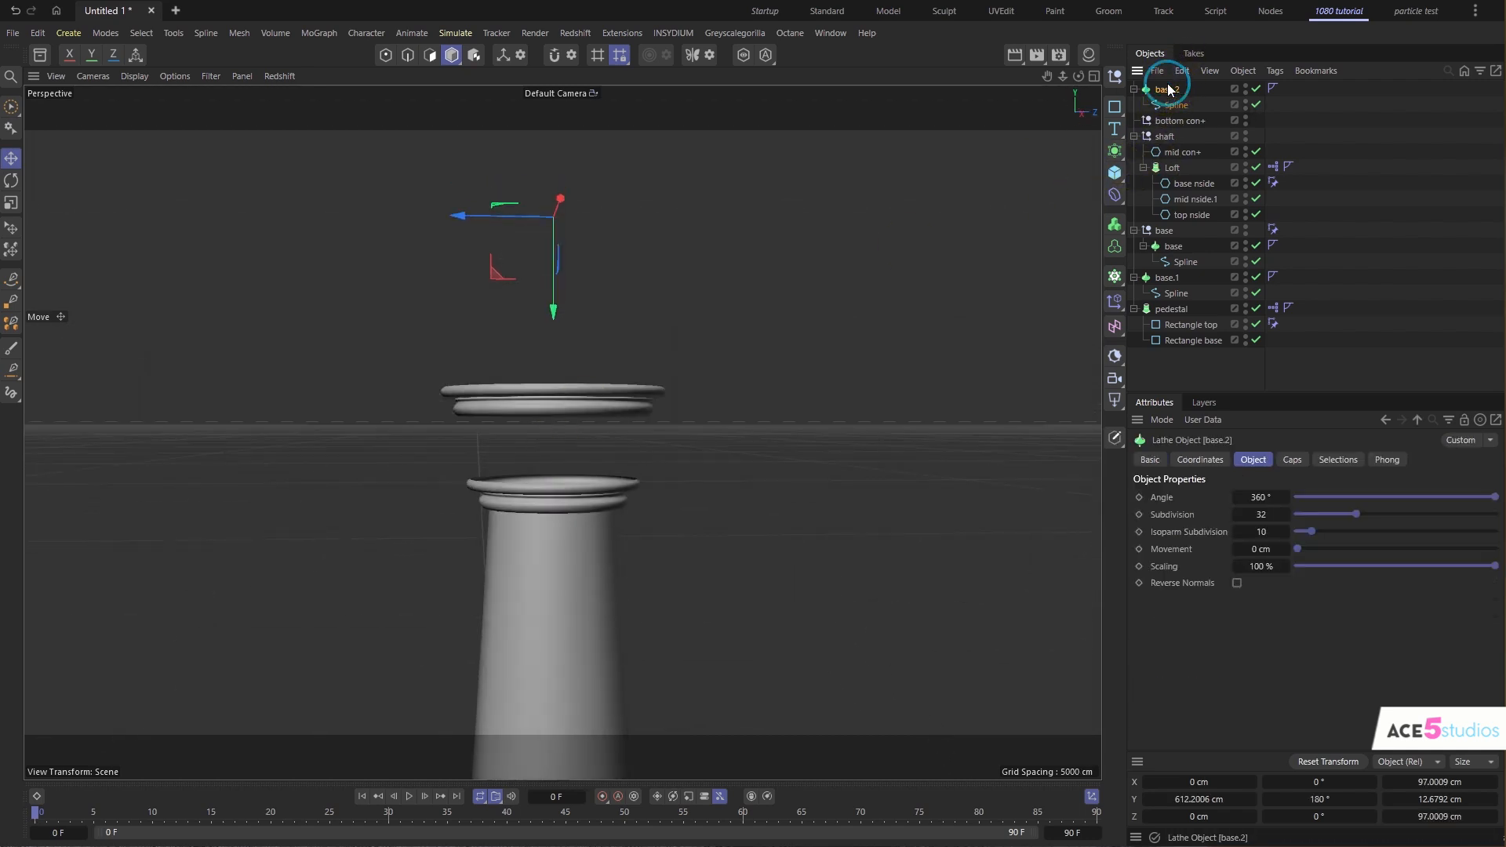
- Rename the lower moulding's Lathe base.1 as top
{"action": "left_click", "coordinate": [1167, 277]}
{"action": "double_click", "coordinate": [1167, 278]}
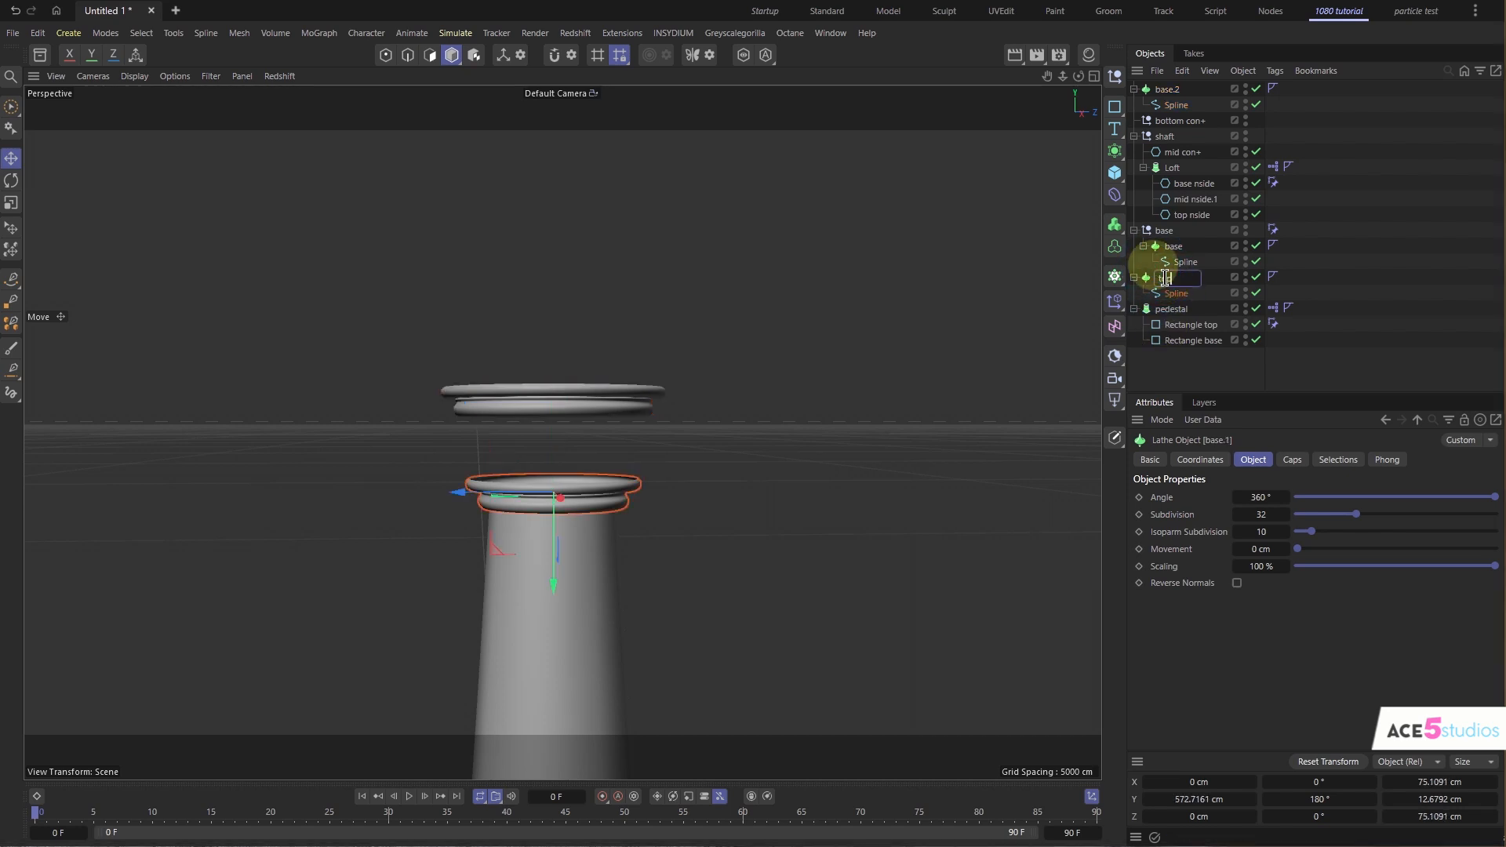
{"action": "type", "text": "top"}
{"action": "key", "text": "Return"}
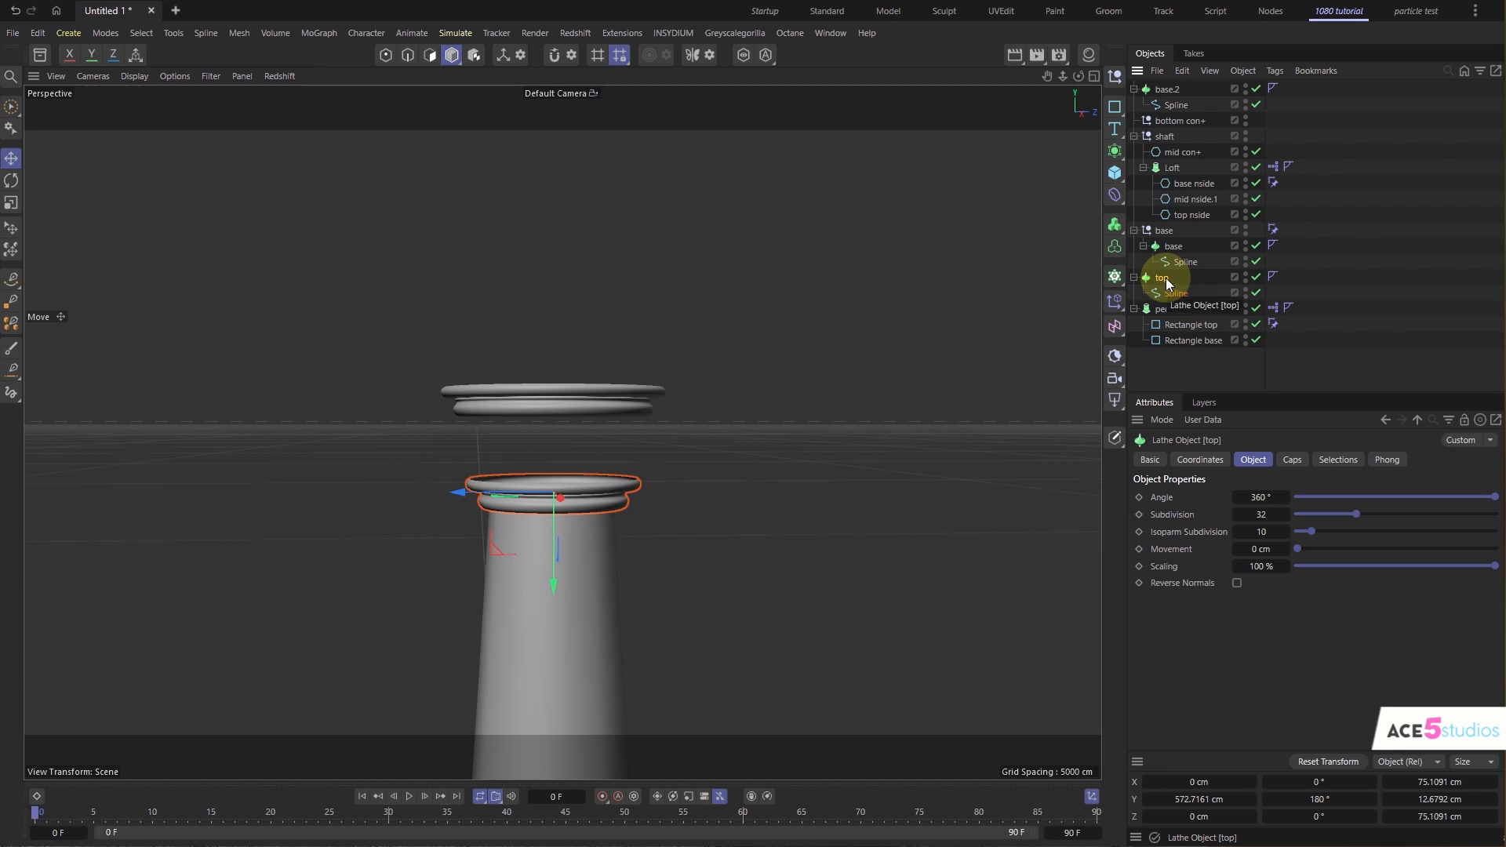
- Group the top Lathe in a null named top and place the base.2 Lathe inside the same null
{"action": "key", "text": "alt+g"}
{"action": "double_click", "coordinate": [1166, 279]}
{"action": "type", "text": "top"}
{"action": "key", "text": "Return"}
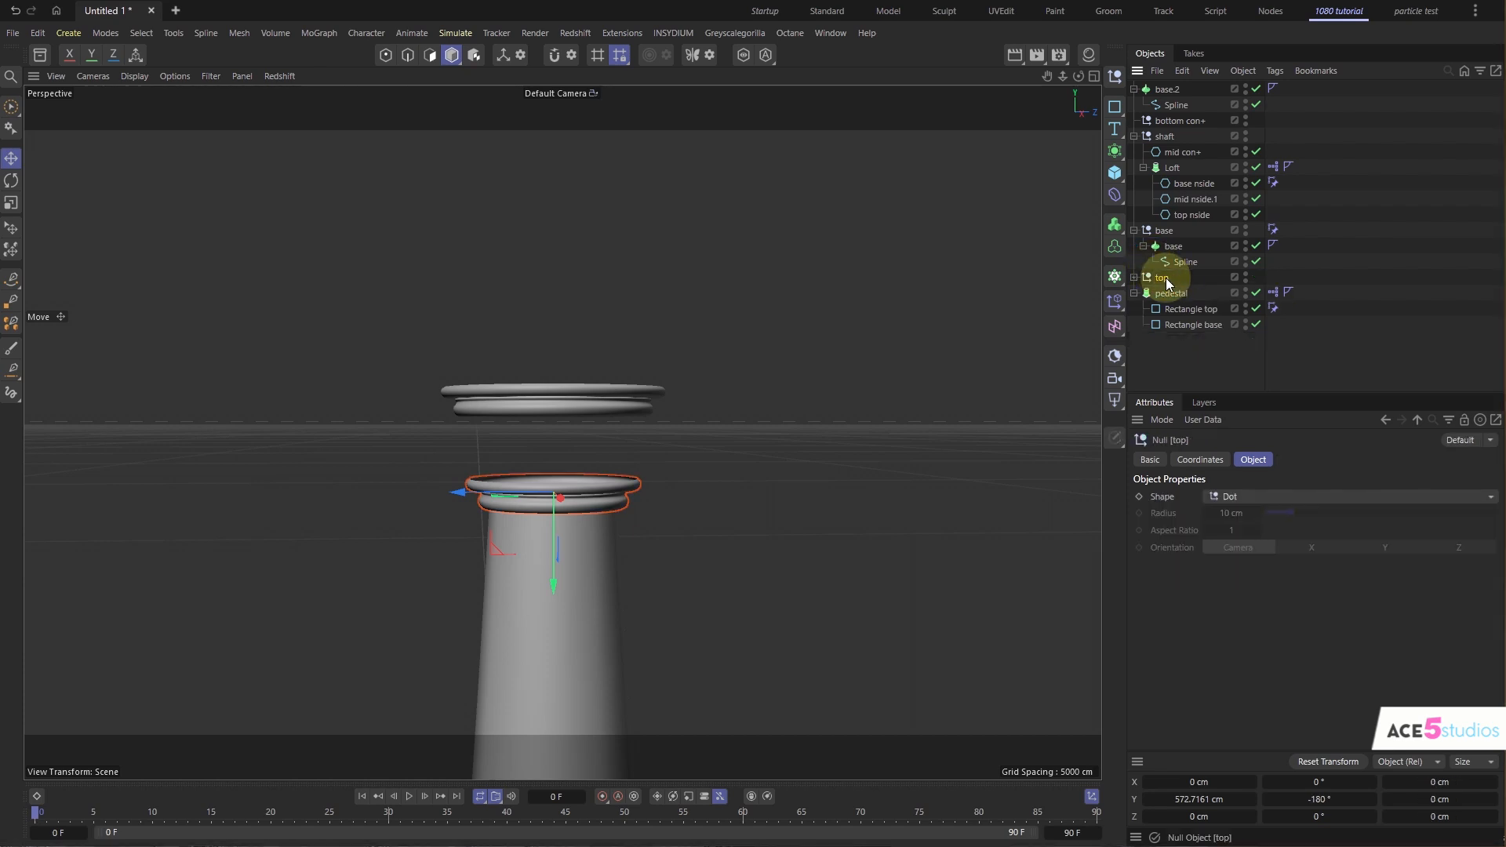
{"action": "left_click", "coordinate": [1135, 276]}
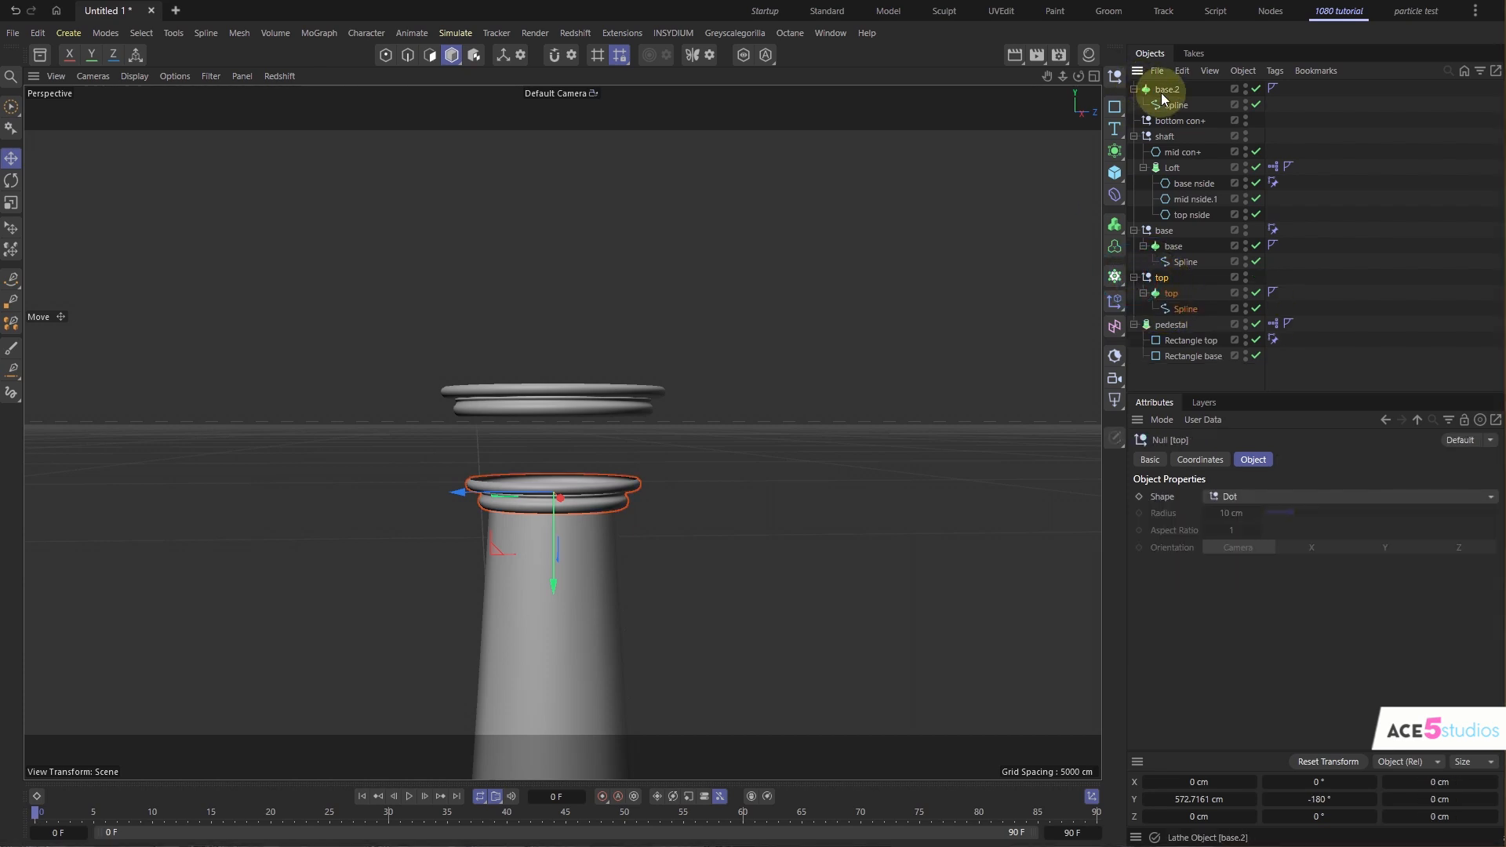
{"action": "left_click_drag", "start_coordinate": [1161, 89], "coordinate": [1175, 294]}
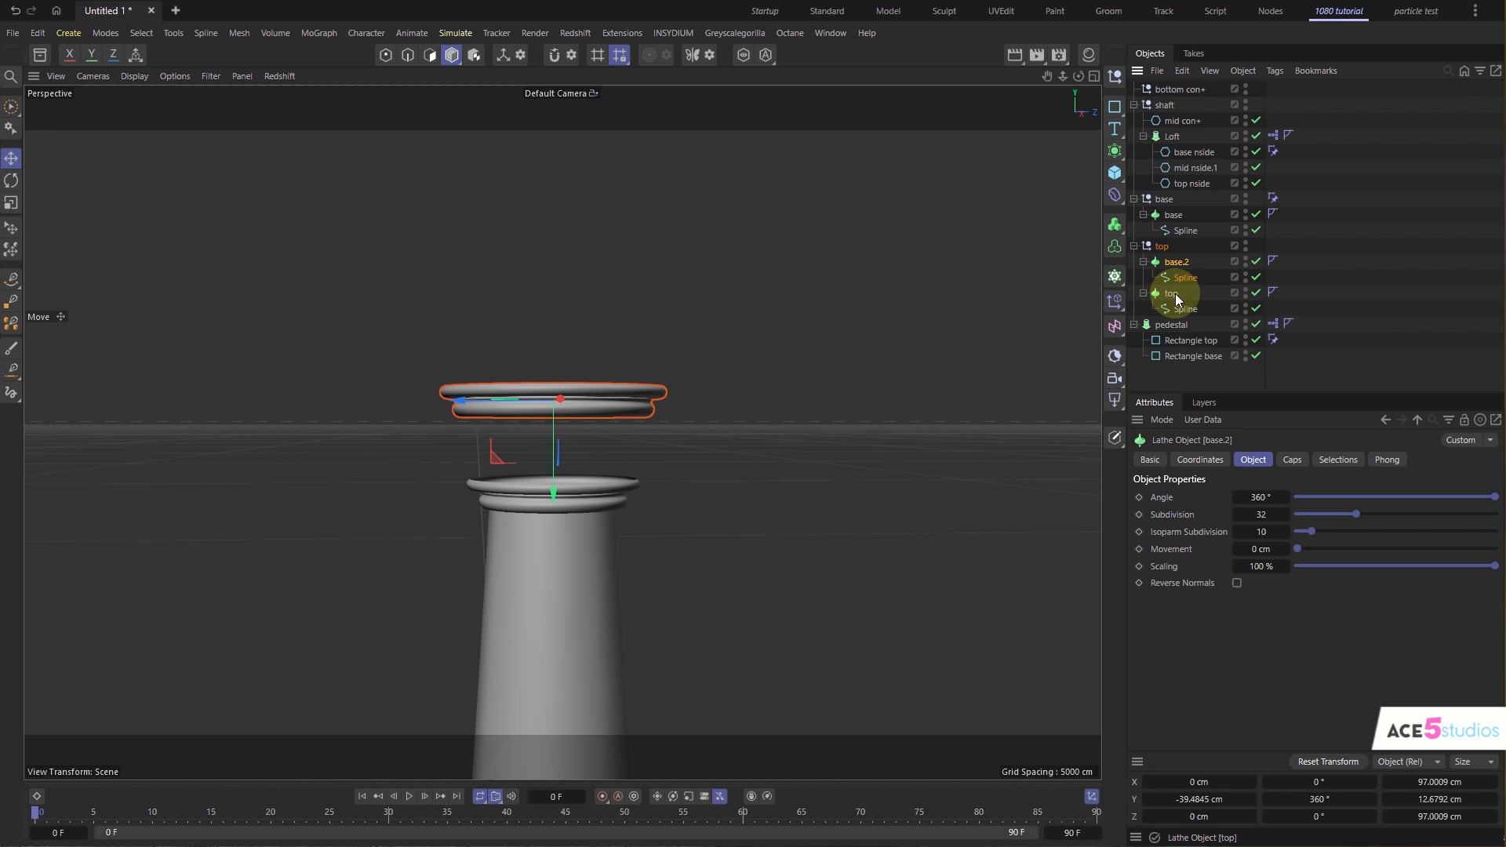
- Add a Cylinder inside the top null and scale it down uniformly to about 70 cm in diameter
{"action": "left_click", "coordinate": [1164, 248]}
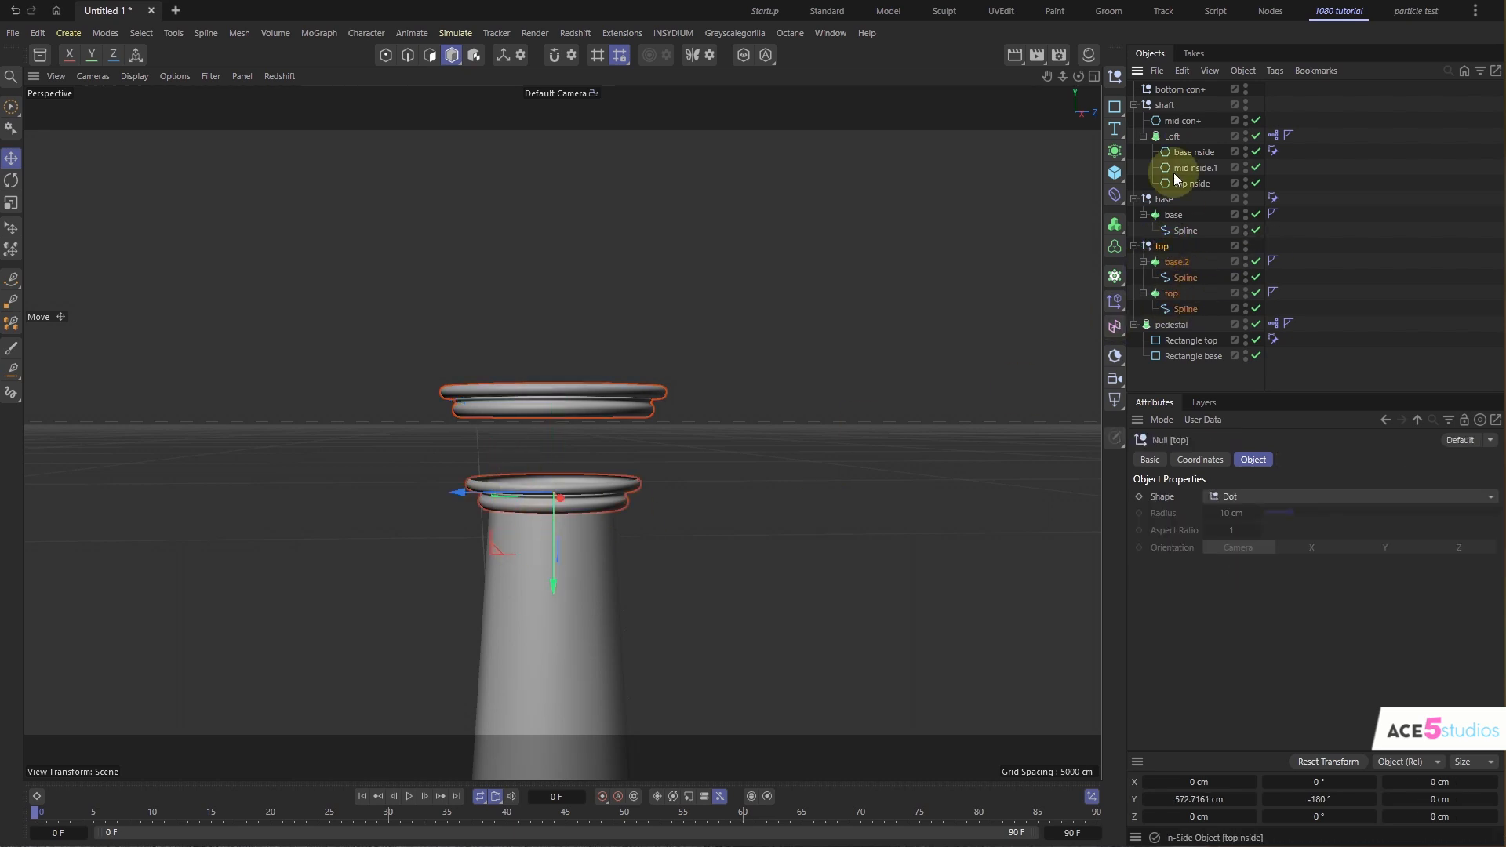
{"action": "left_click", "coordinate": [1115, 172]}
{"action": "left_click", "coordinate": [1287, 220]}
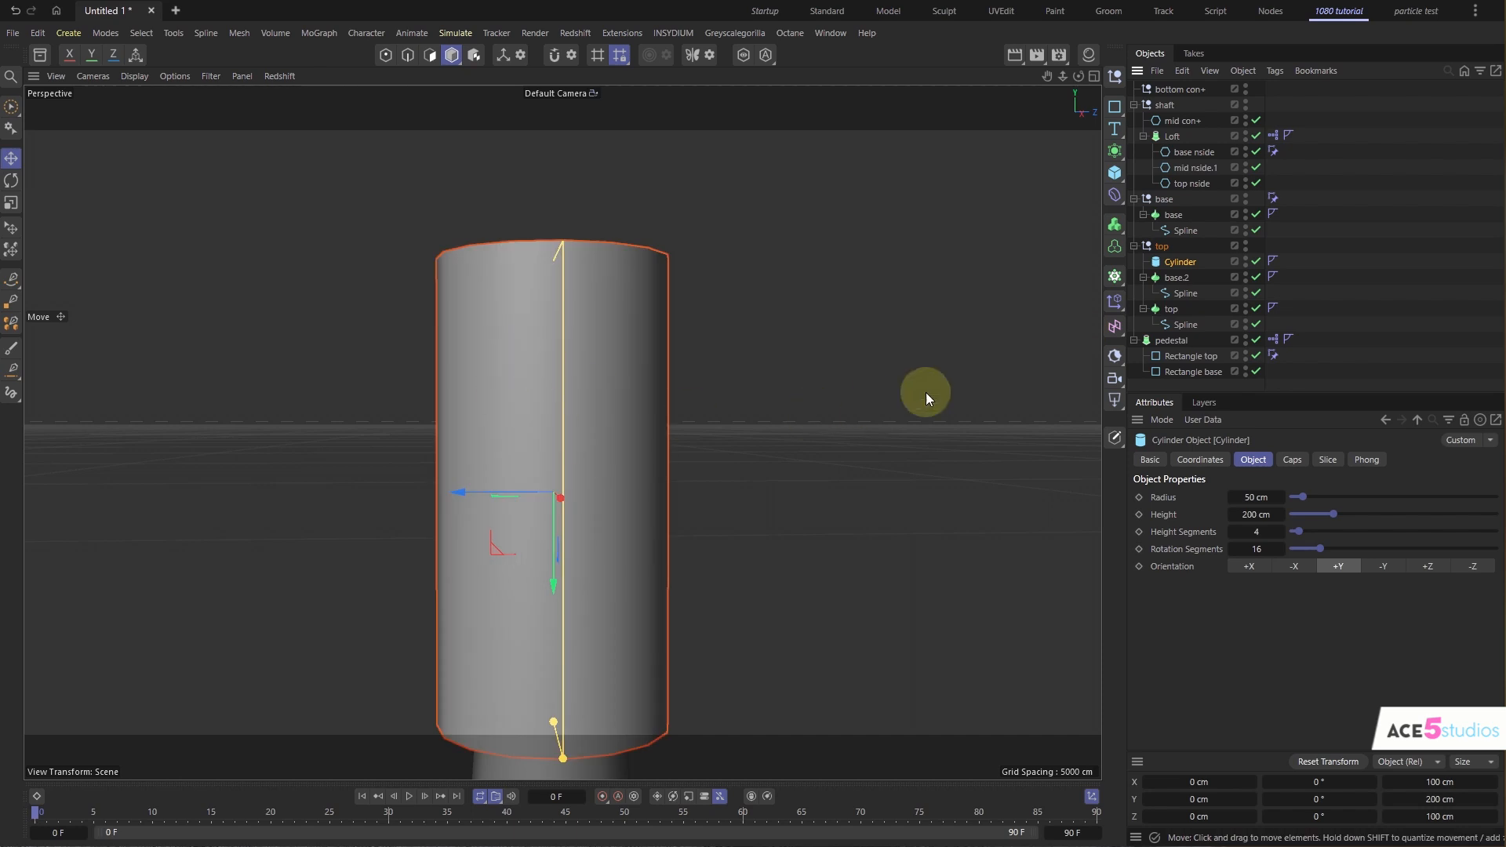
{"action": "key", "text": "t"}
{"action": "left_click_drag", "start_coordinate": [827, 380], "coordinate": [662, 422]}
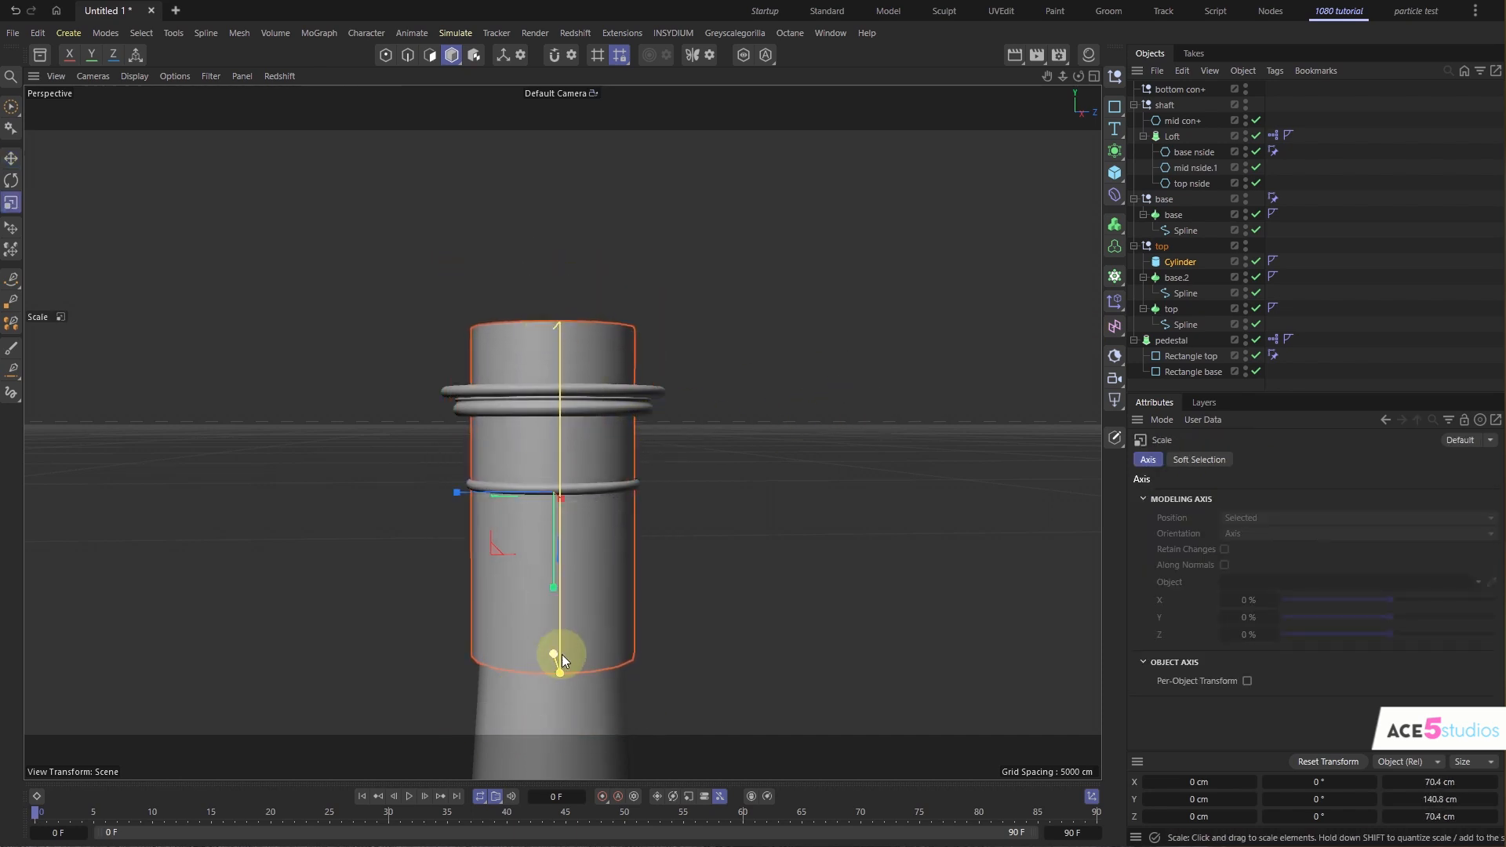
- Shorten the Cylinder and position it vertically so that it fills the gap between the two top mouldings
{"action": "left_click_drag", "start_coordinate": [637, 653], "coordinate": [706, 645], "text": "alt"}
{"action": "left_click_drag", "start_coordinate": [493, 657], "coordinate": [521, 519]}
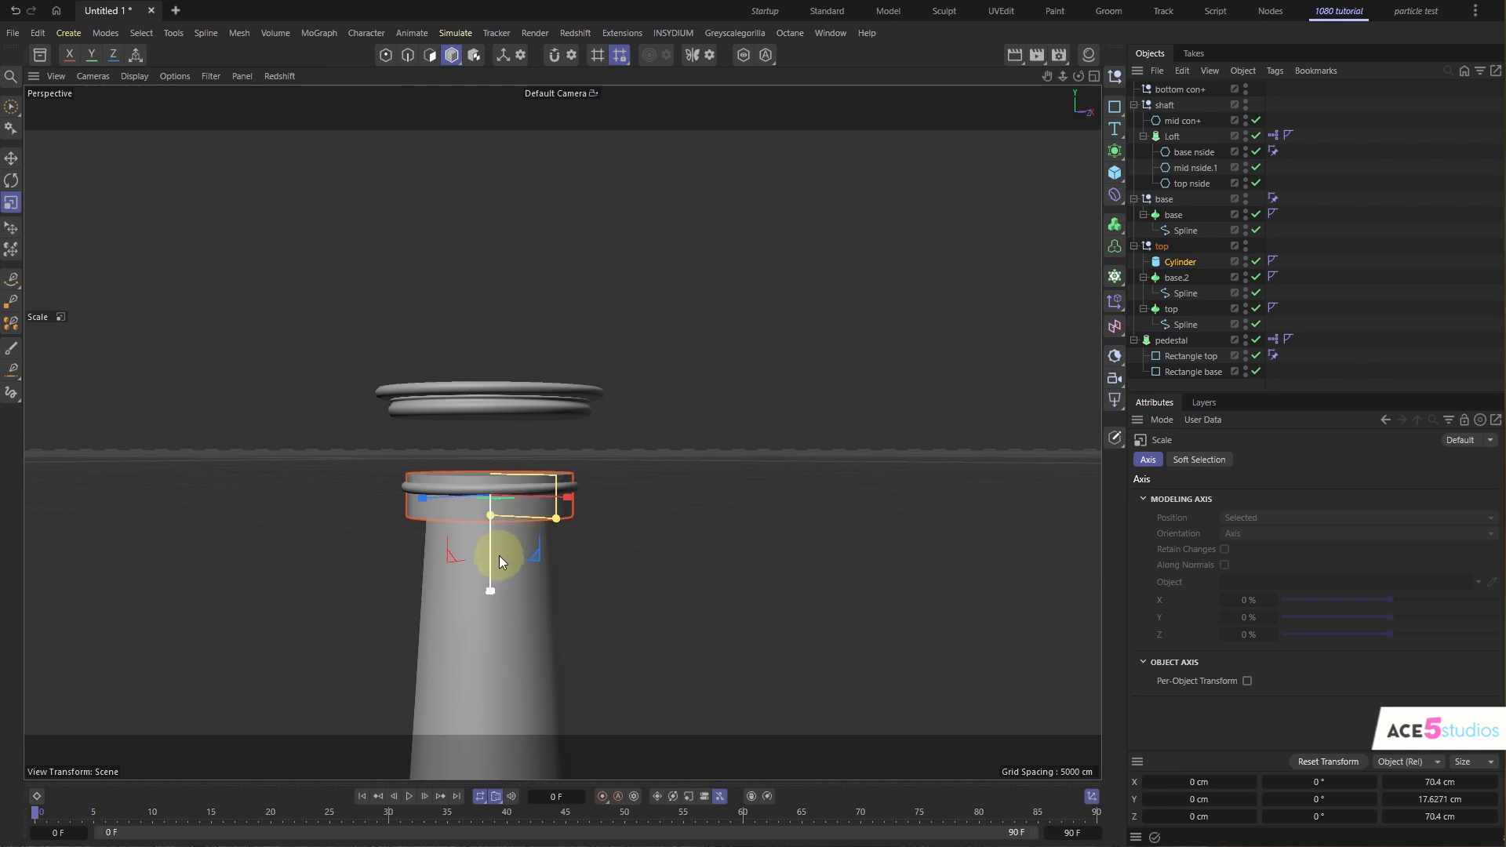
{"action": "key", "text": "e"}
{"action": "left_click_drag", "start_coordinate": [492, 582], "coordinate": [497, 548]}
{"action": "key", "text": "ctrl+z"}
{"action": "left_click_drag", "start_coordinate": [491, 467], "coordinate": [492, 532]}
- Shift the selected points of the base.2 spline inward to Z about -39.3 cm to narrow the upper moulding
{"action": "left_click_drag", "start_coordinate": [353, 434], "coordinate": [693, 387], "text": "alt"}
{"action": "left_click", "coordinate": [692, 386]}
{"action": "left_click_drag", "start_coordinate": [607, 445], "coordinate": [588, 557], "text": "alt"}
{"action": "right_click_drag", "start_coordinate": [588, 414], "coordinate": [676, 359], "text": "alt"}
{"action": "left_click_drag", "start_coordinate": [612, 447], "coordinate": [611, 365], "text": "alt"}
{"action": "right_click_drag", "start_coordinate": [591, 457], "coordinate": [447, 525], "text": "alt"}
{"action": "right_click_drag", "start_coordinate": [573, 590], "coordinate": [475, 618], "text": "alt"}
{"action": "middle_click_drag", "start_coordinate": [632, 753], "coordinate": [615, 699], "text": "alt"}
{"action": "right_click_drag", "start_coordinate": [565, 387], "coordinate": [771, 313], "text": "alt"}
{"action": "left_click", "coordinate": [701, 386]}
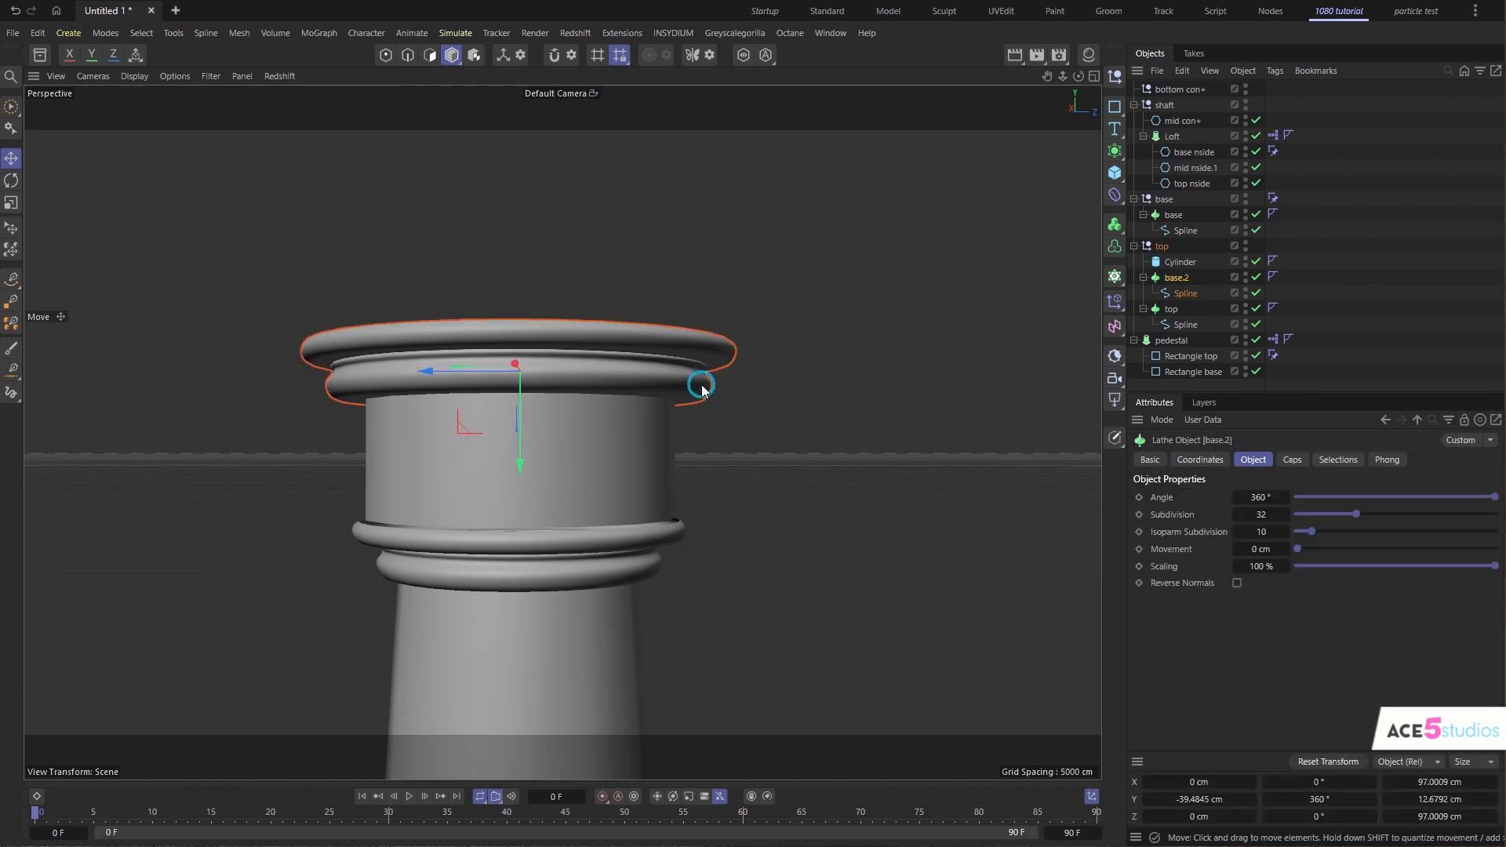
{"action": "left_click", "coordinate": [1184, 292]}
{"action": "left_click", "coordinate": [385, 55]}
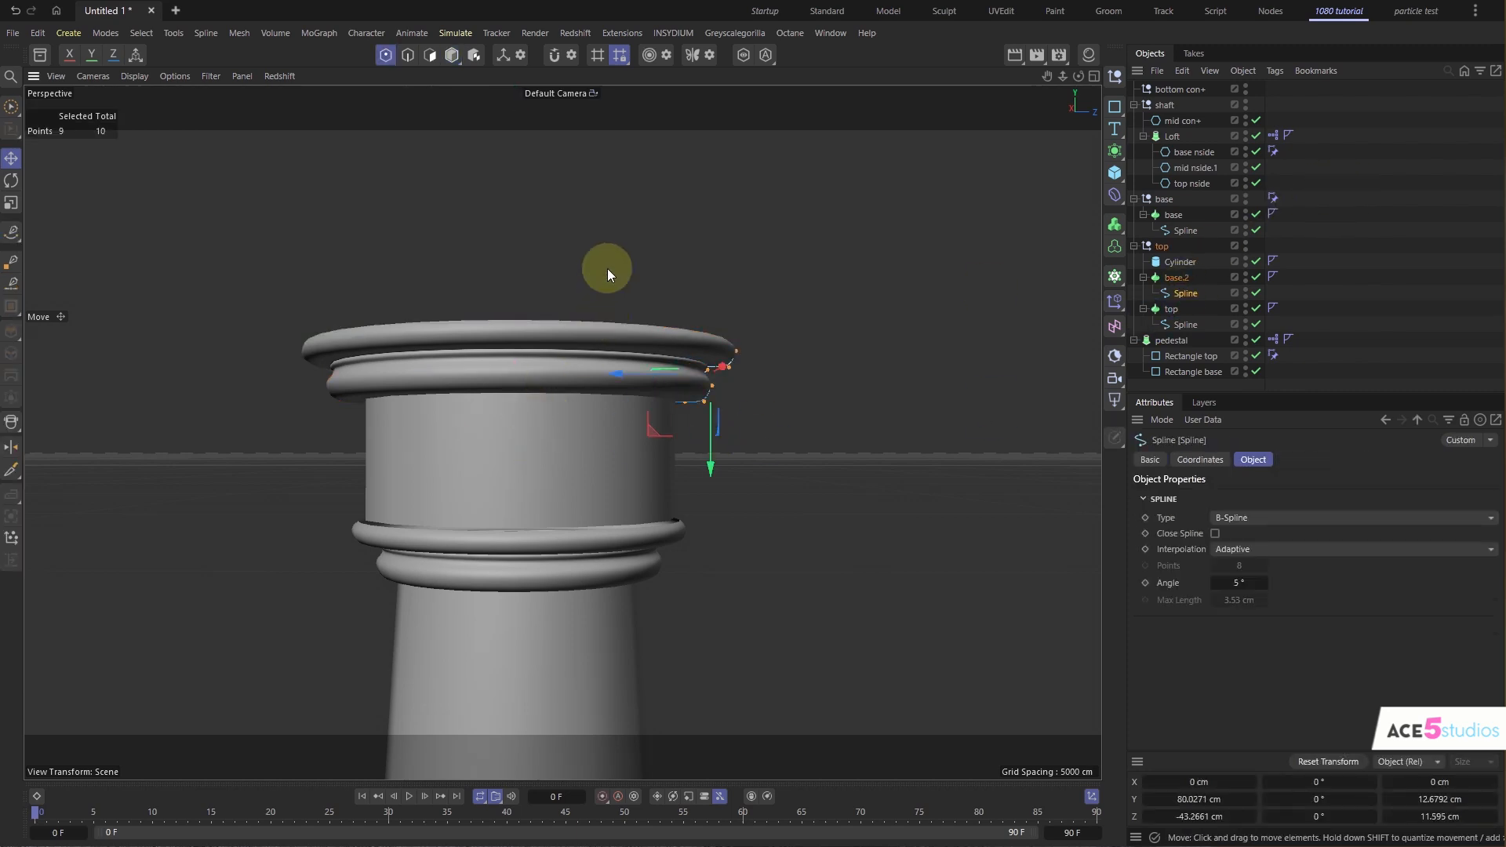
{"action": "left_click_drag", "start_coordinate": [648, 376], "coordinate": [631, 372]}
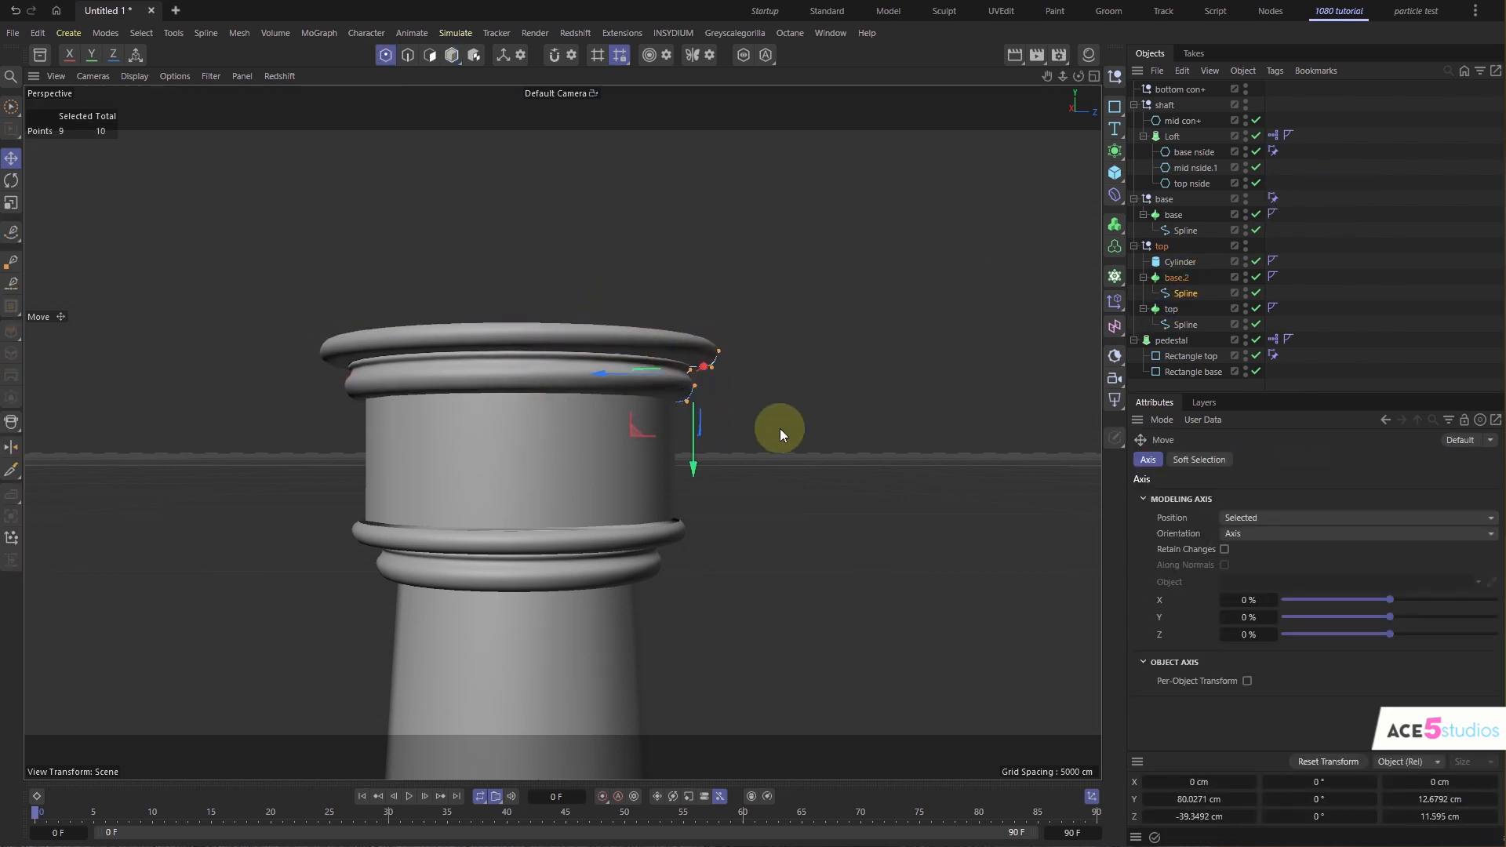
{"action": "double_click", "coordinate": [780, 429]}
- Collapse the top null's hierarchy in the object list, with the whole column in view
{"action": "right_click_drag", "start_coordinate": [501, 398], "coordinate": [302, 461], "text": "alt"}
{"action": "middle_click_drag", "start_coordinate": [518, 456], "coordinate": [519, 275], "text": "alt"}
{"action": "right_click_drag", "start_coordinate": [521, 350], "coordinate": [445, 441], "text": "alt"}
{"action": "left_click_drag", "start_coordinate": [510, 449], "coordinate": [527, 508], "text": "alt"}
{"action": "right_click_drag", "start_coordinate": [527, 509], "coordinate": [565, 432], "text": "alt"}
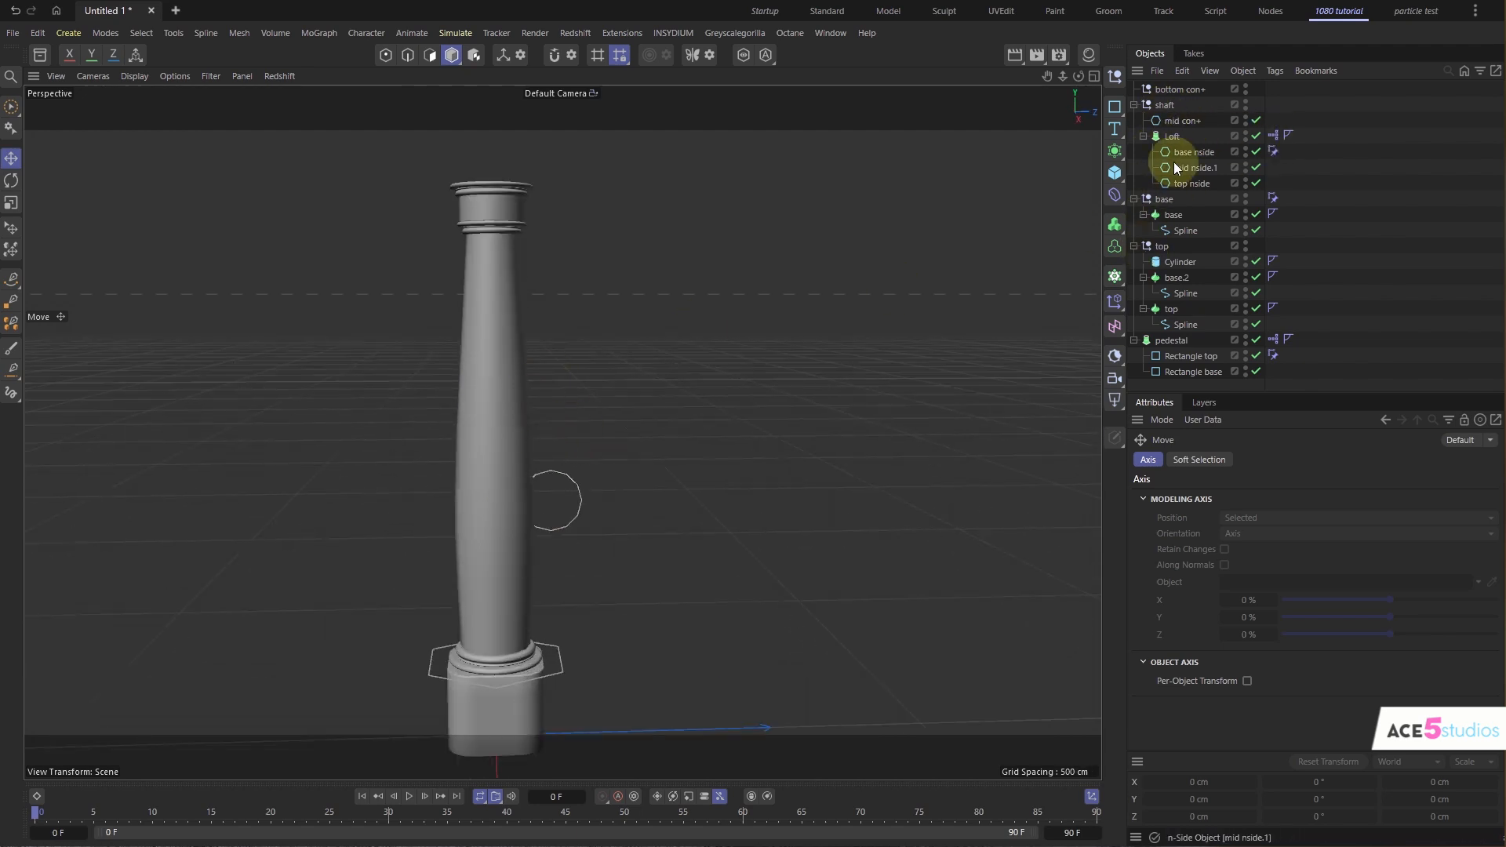
{"action": "left_click", "coordinate": [1149, 245]}
{"action": "left_click", "coordinate": [1134, 246]}
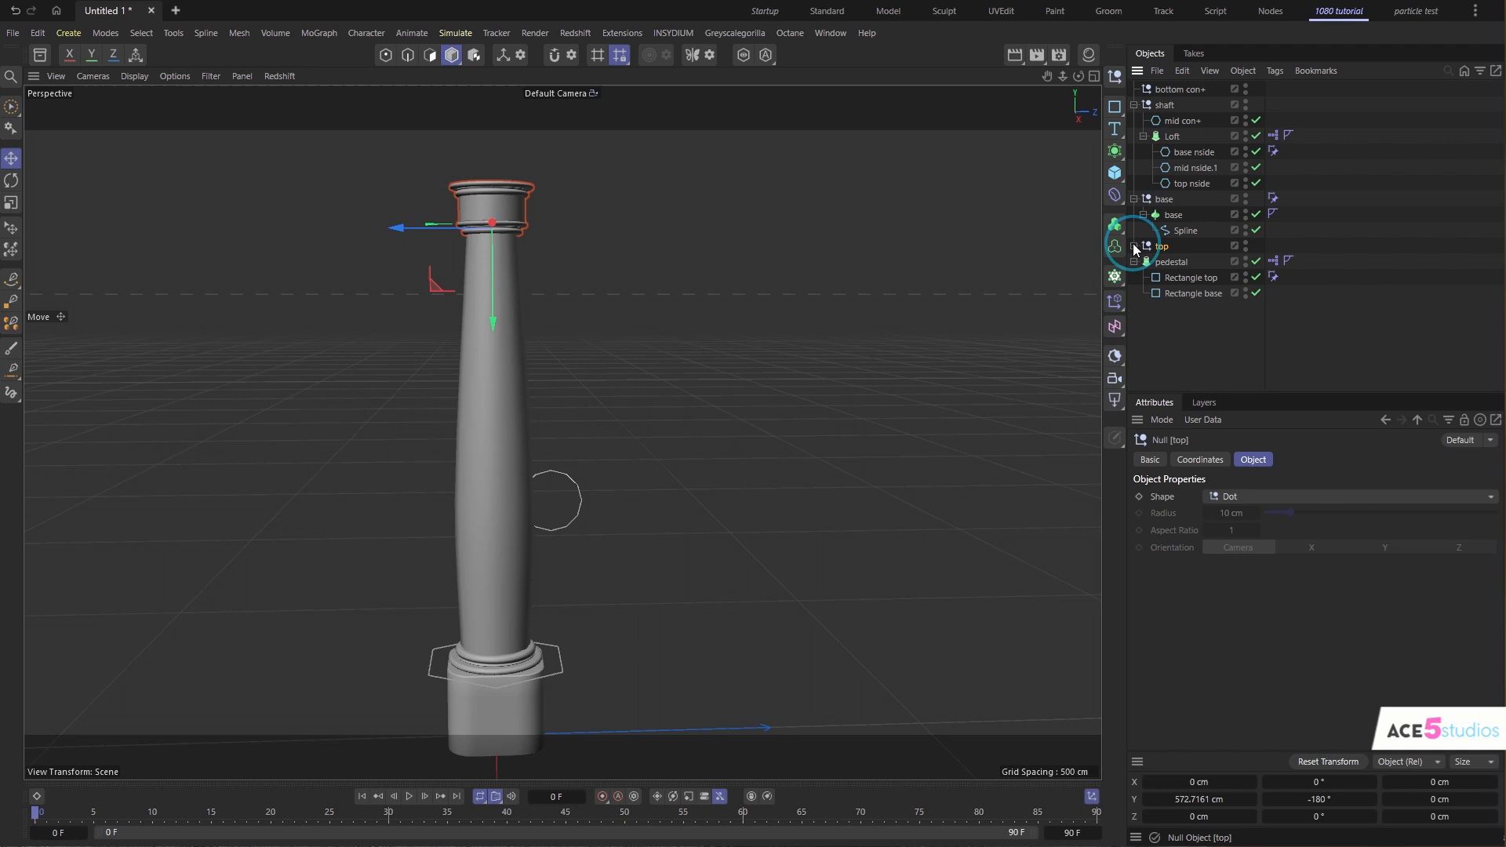
{"action": "left_click", "coordinate": [1213, 250]}
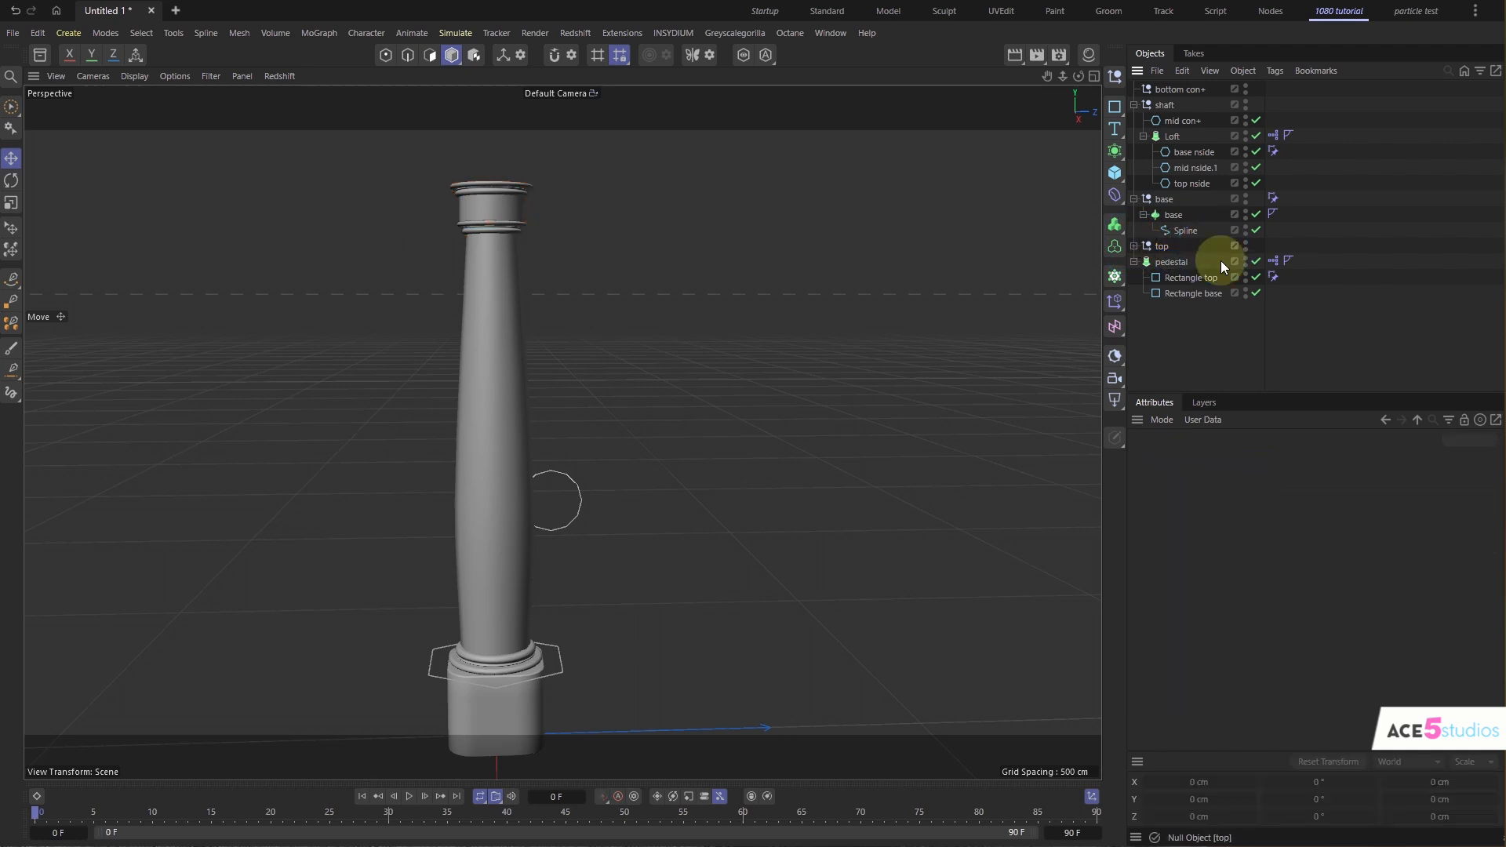
- Display the top null as a Hexagon with Y orientation and a radius of 68 cm
{"action": "left_click", "coordinate": [1178, 124]}
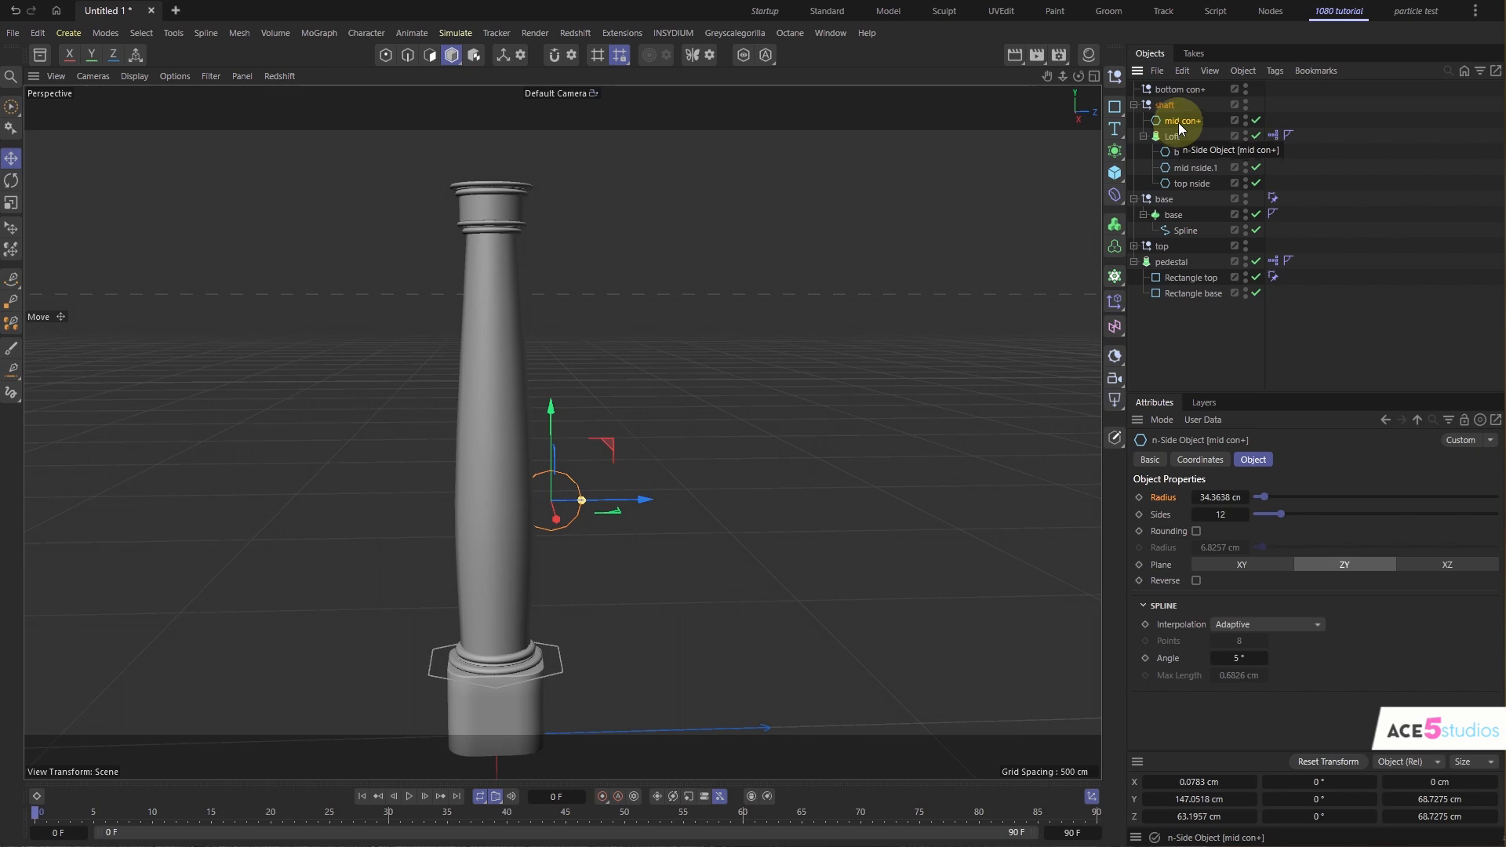
{"action": "left_click", "coordinate": [1160, 248]}
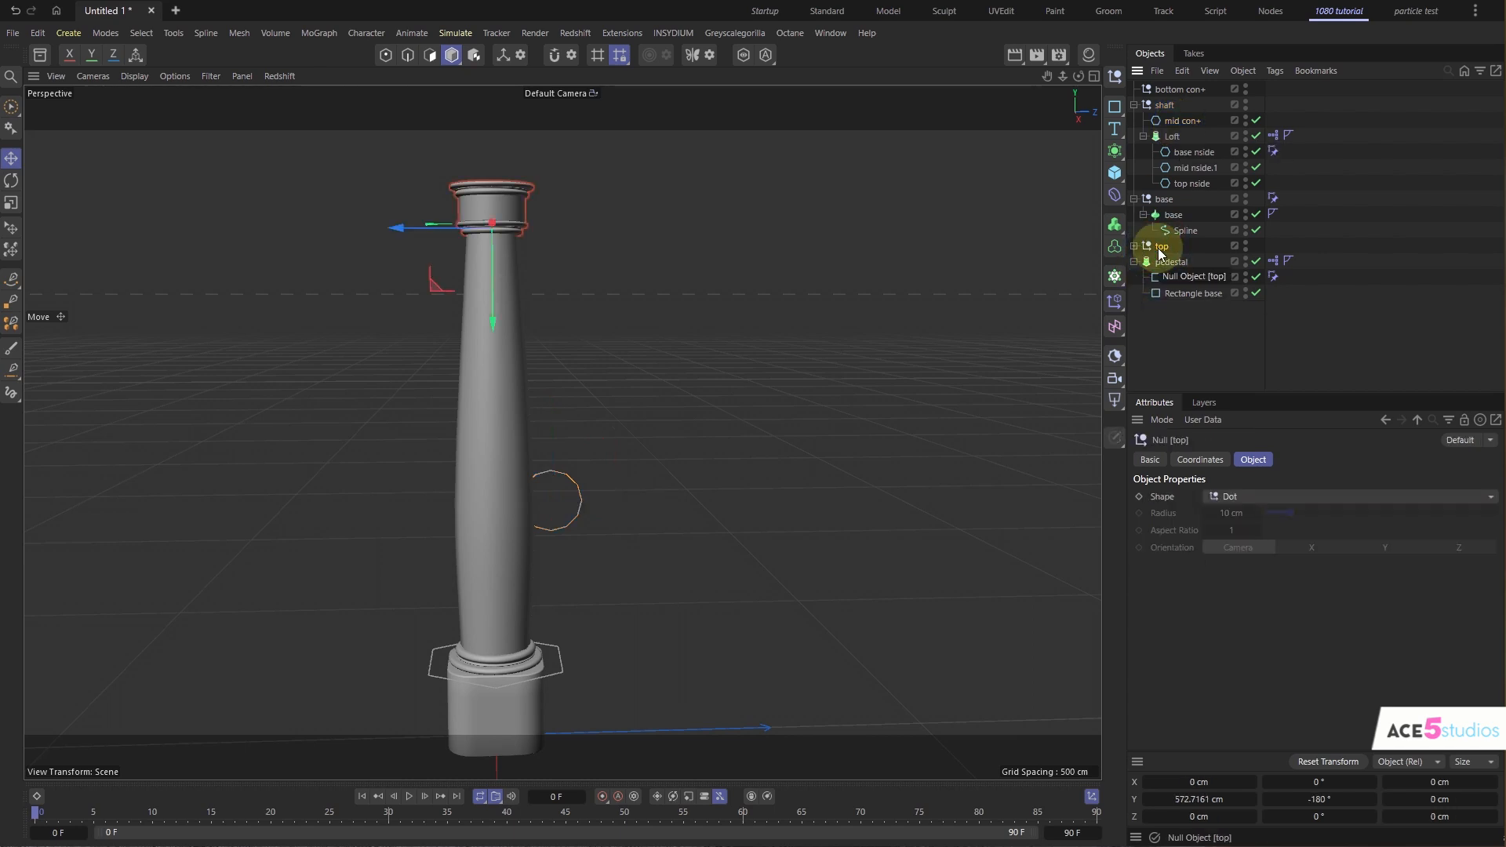
{"action": "left_click", "coordinate": [1243, 496]}
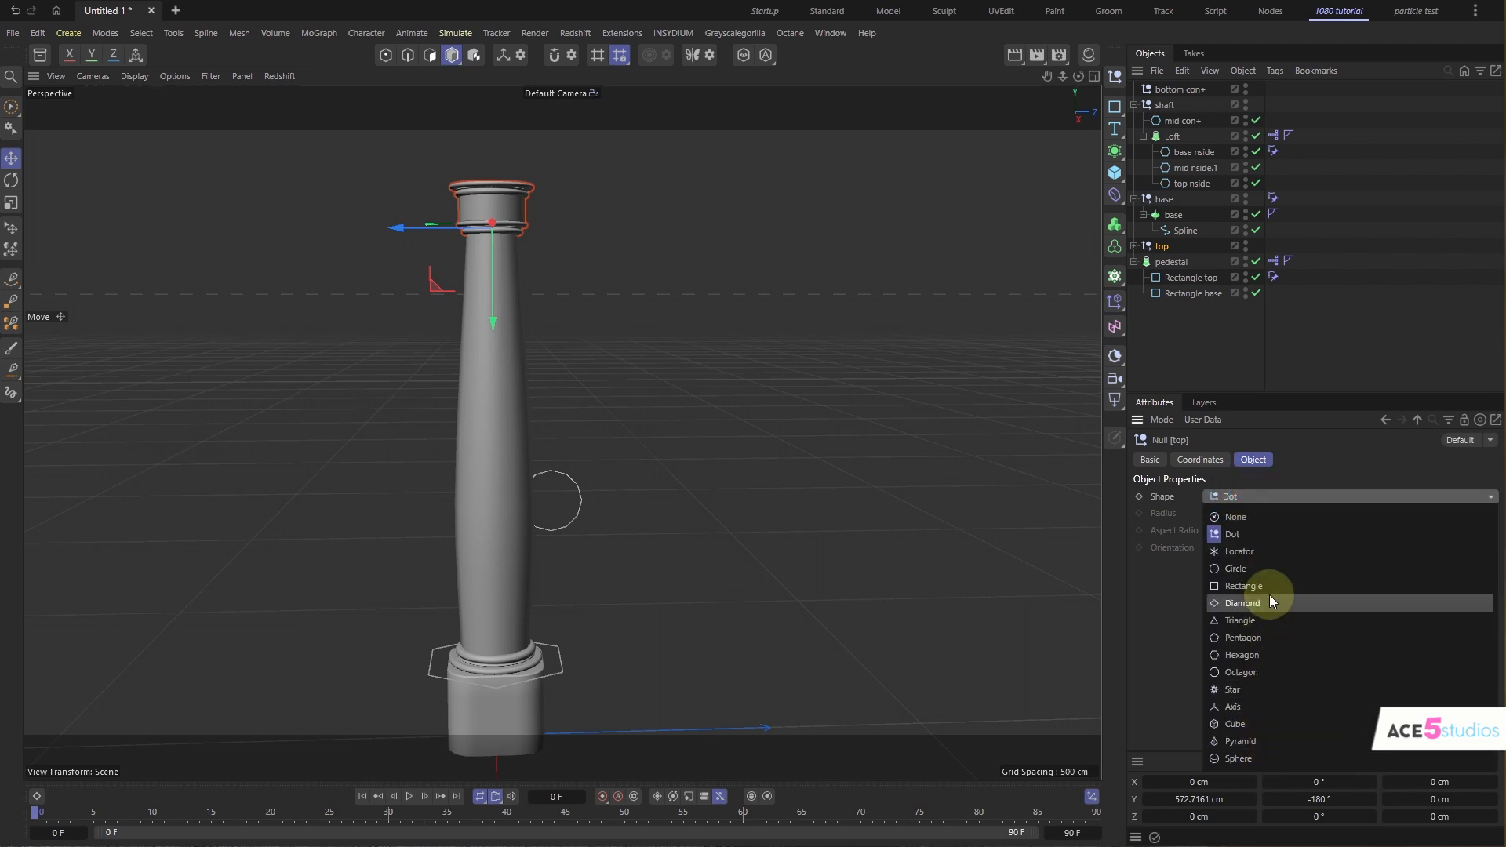
{"action": "left_click", "coordinate": [1259, 655]}
{"action": "left_click", "coordinate": [1373, 546]}
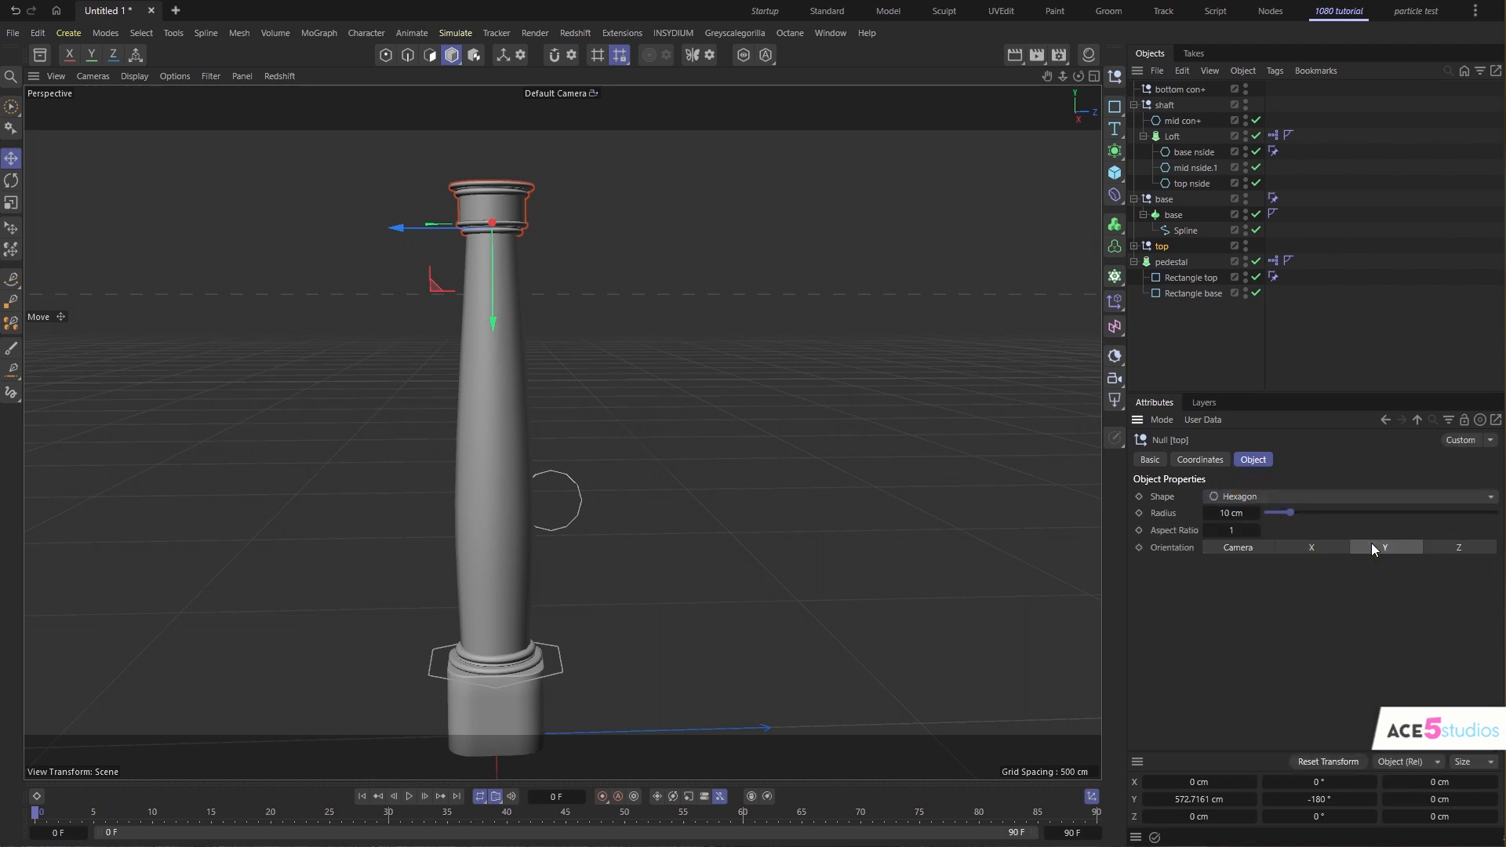
{"action": "left_click_drag", "start_coordinate": [1321, 512], "coordinate": [1424, 512]}
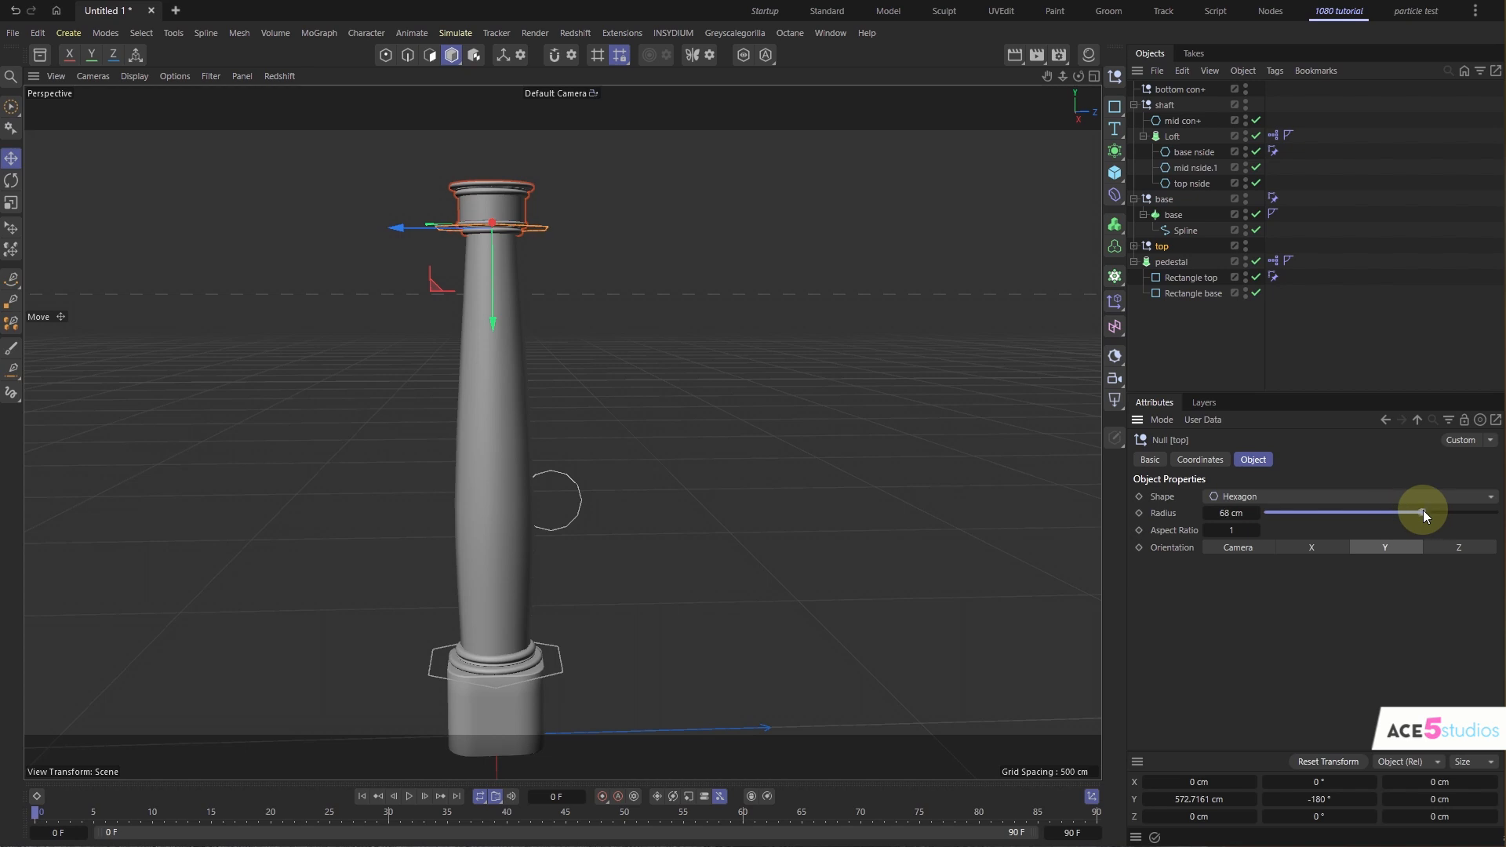
{"action": "left_click", "coordinate": [605, 249]}
- Try moving the top controller null with its mouldings along the column, and undo the move
{"action": "mouse_move", "coordinate": [455, 229]}
{"action": "left_mouse_down", "text": "alt"}
{"action": "mouse_move", "coordinate": [465, 332]}
{"action": "mouse_move", "coordinate": [443, 206]}
{"action": "mouse_move", "coordinate": [471, 225]}
{"action": "left_mouse_up", "text": "alt"}
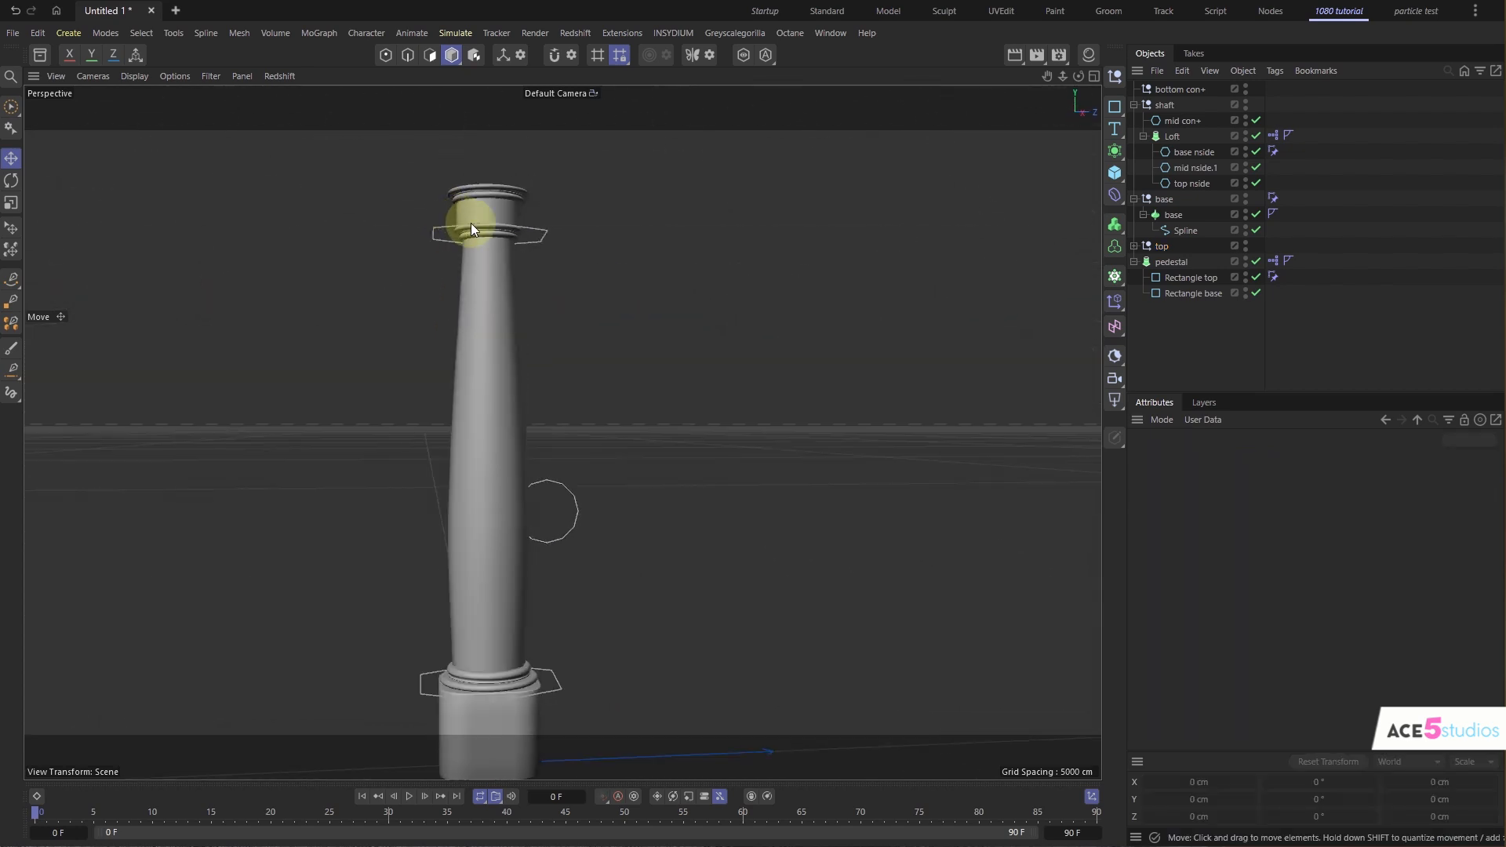
{"action": "left_click", "coordinate": [561, 231]}
{"action": "left_click_drag", "start_coordinate": [488, 313], "coordinate": [534, 257]}
{"action": "key", "text": "ctrl+z"}
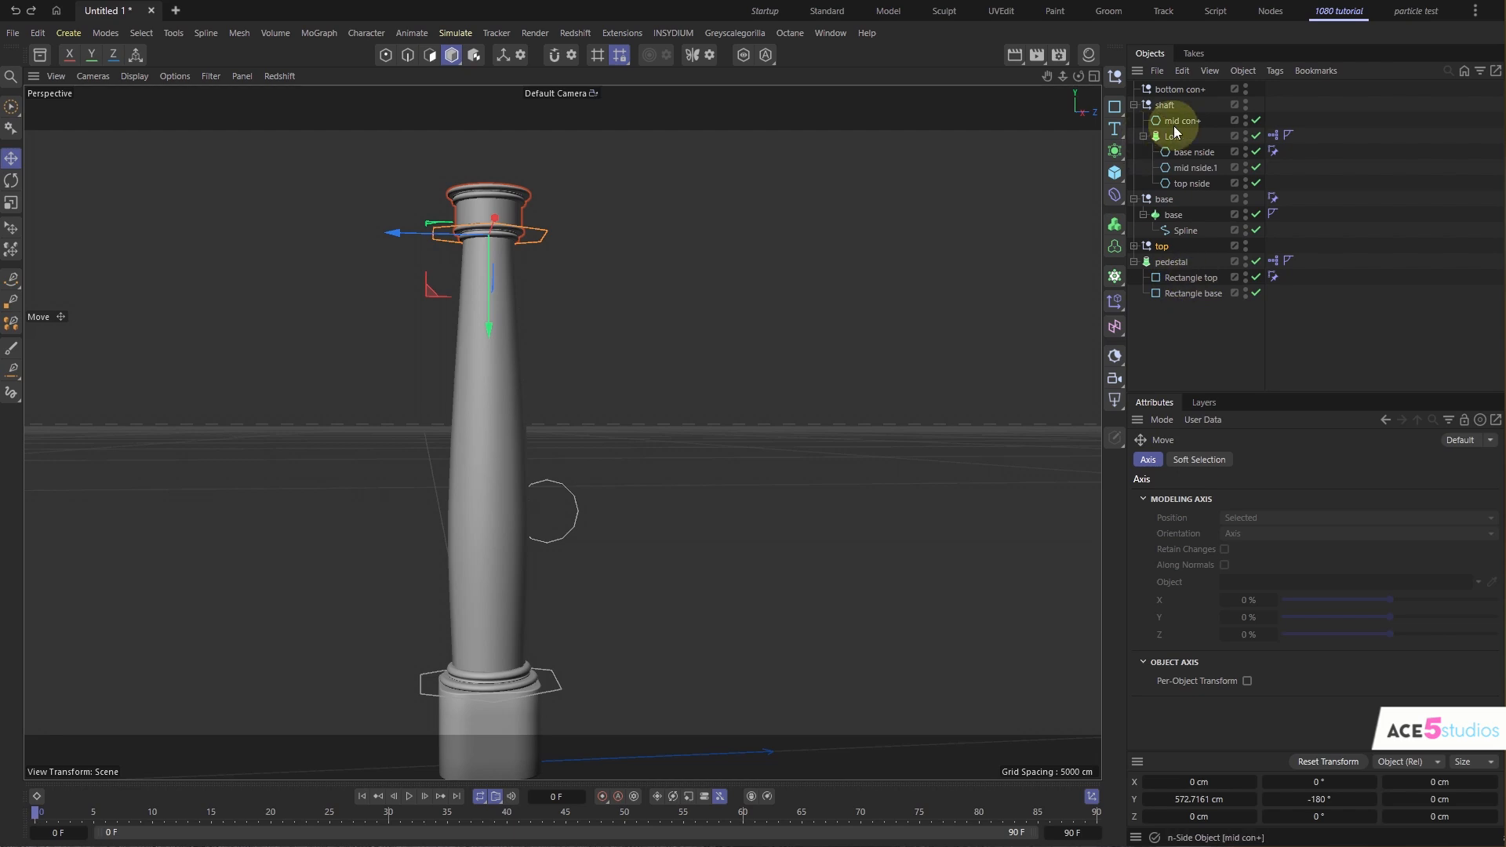
- Add a Transform constraint to the top nside spline targeting the top null, with rotation excluded
{"action": "left_click", "coordinate": [1201, 184]}
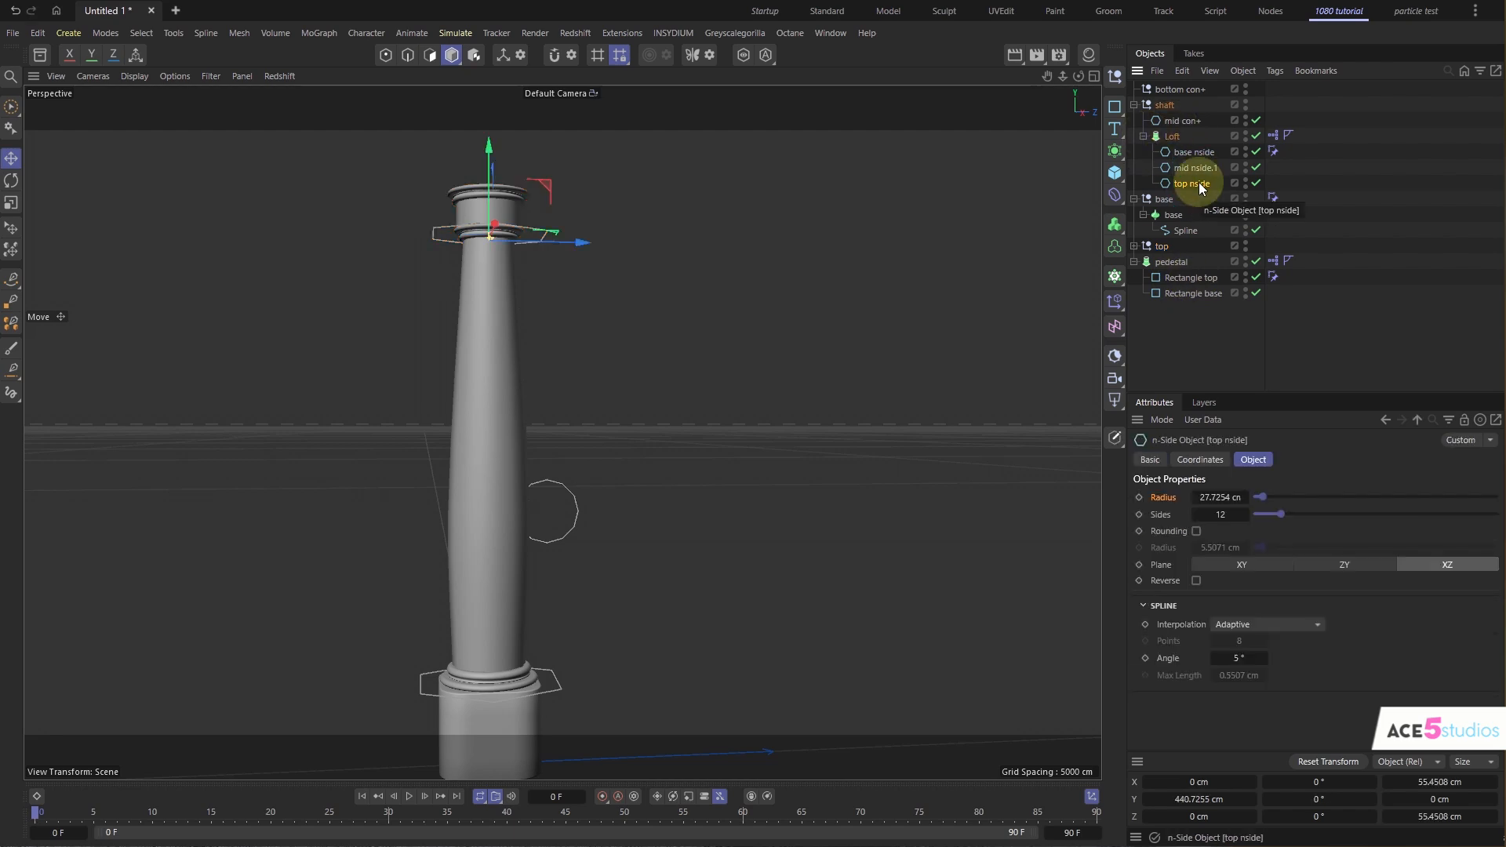
{"action": "left_click", "coordinate": [1162, 247], "text": "ctrl"}
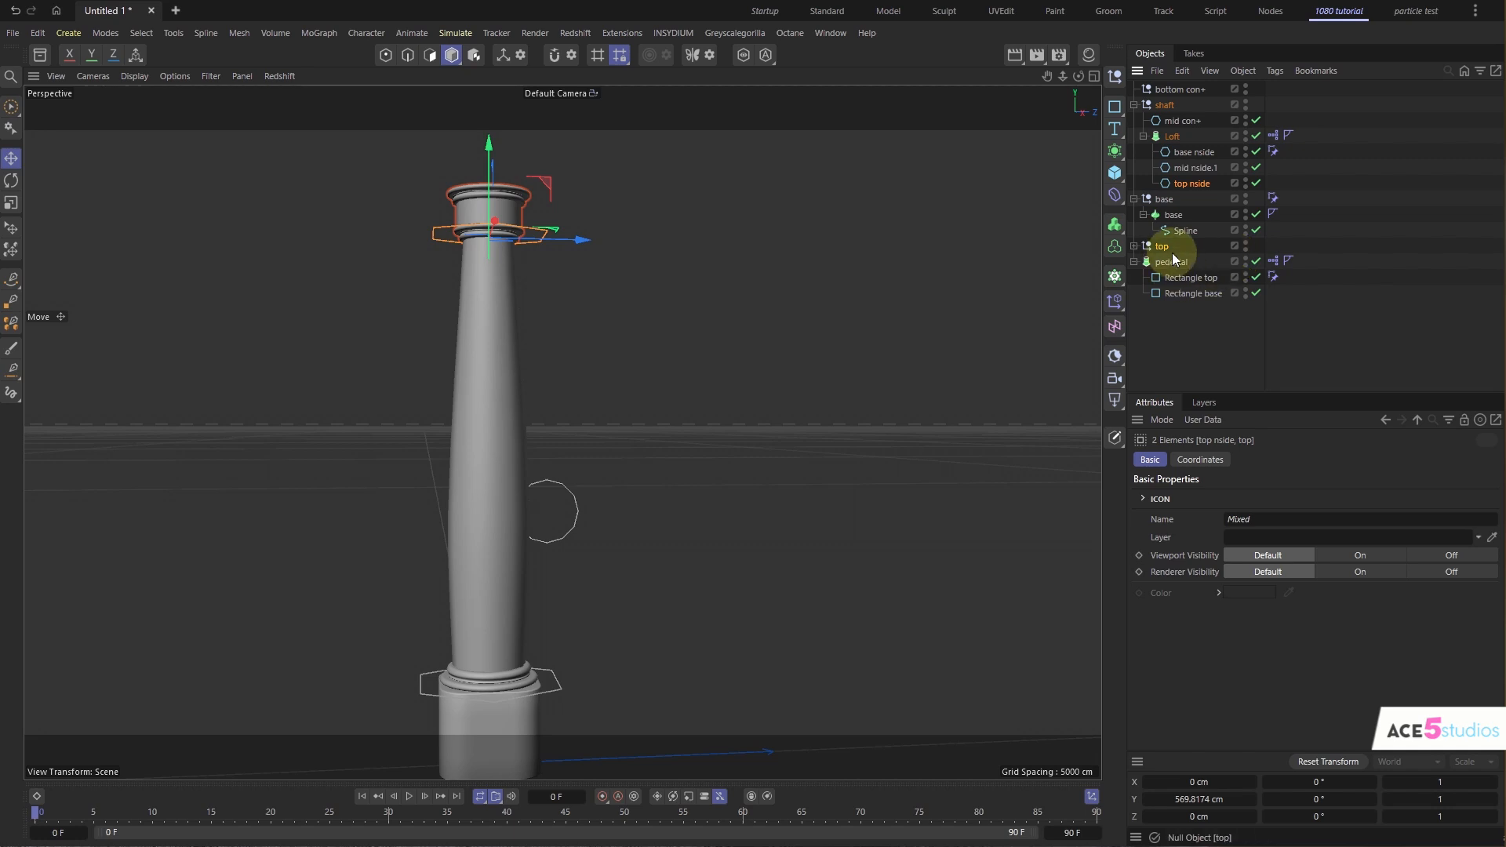
{"action": "key", "text": "shift+c"}
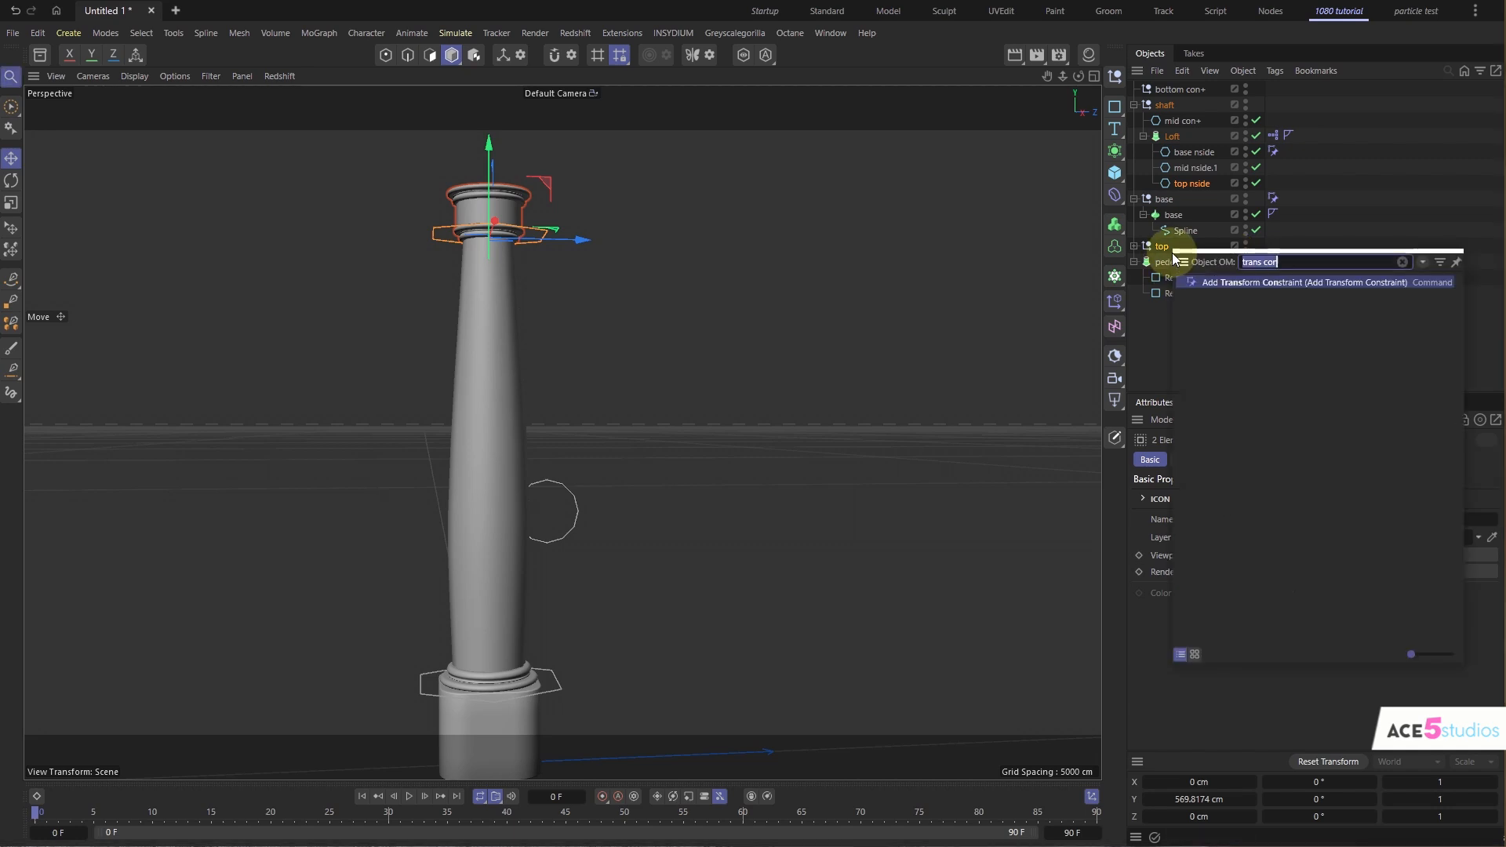
{"action": "left_click", "coordinate": [1299, 282]}
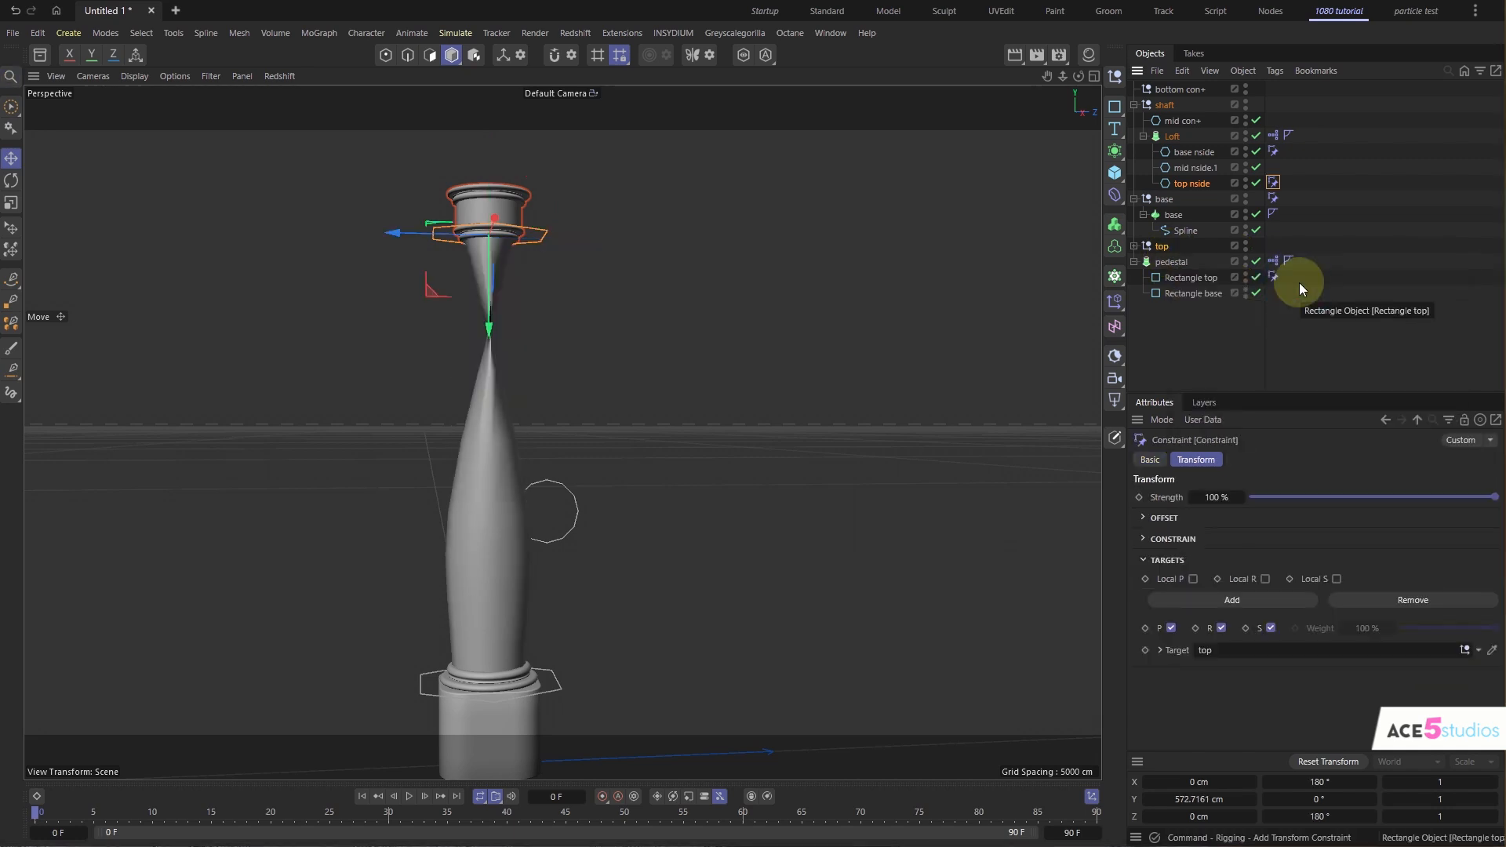
{"action": "left_click", "coordinate": [1221, 629]}
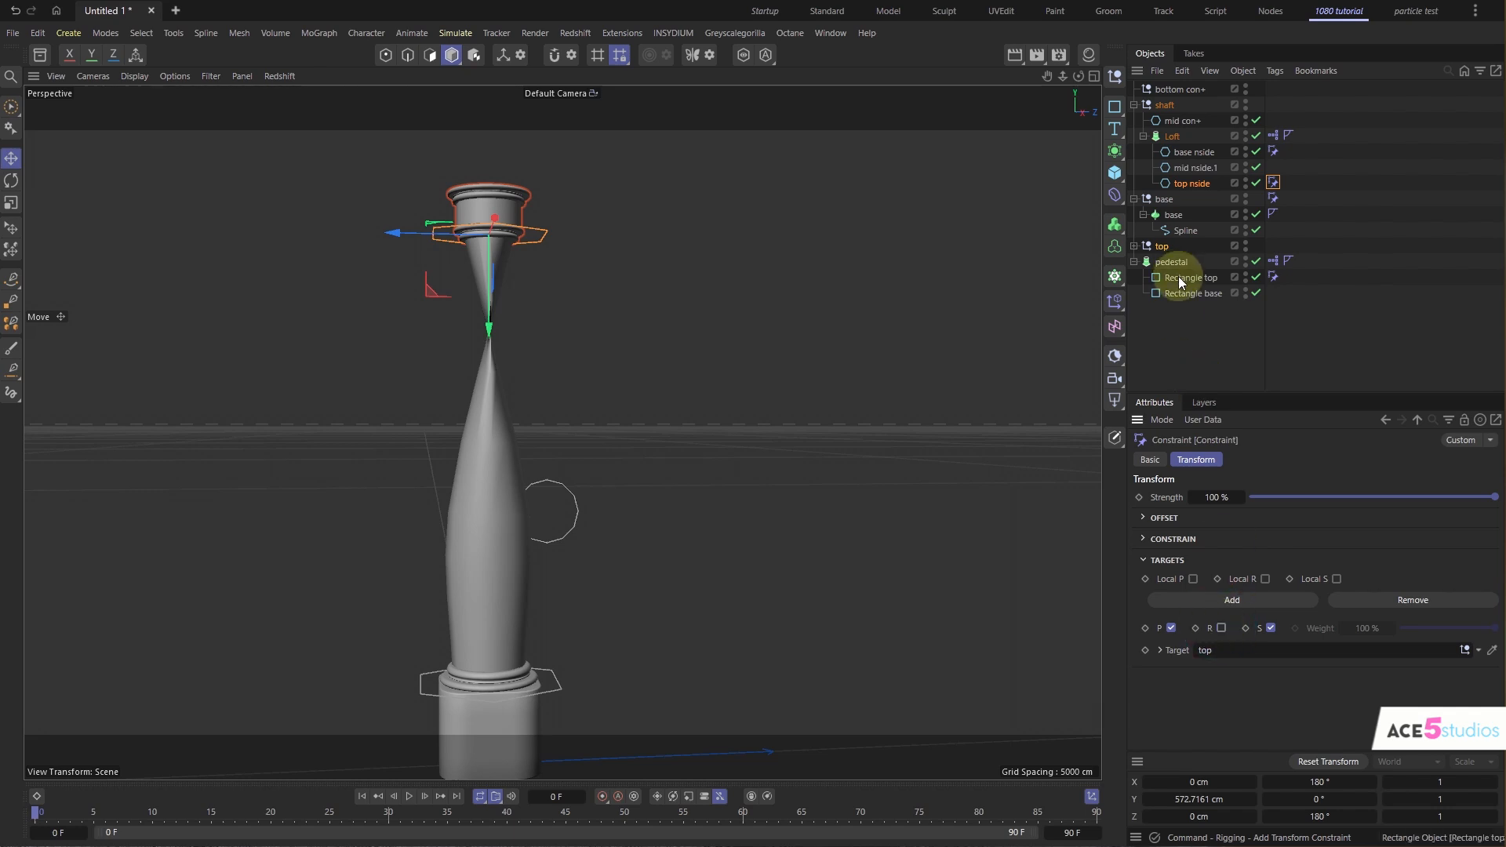
- Rotate the top nside spline to take the twist out of the shaft loft, and deselect it
{"action": "left_click", "coordinate": [1184, 185]}
{"action": "key", "text": "r"}
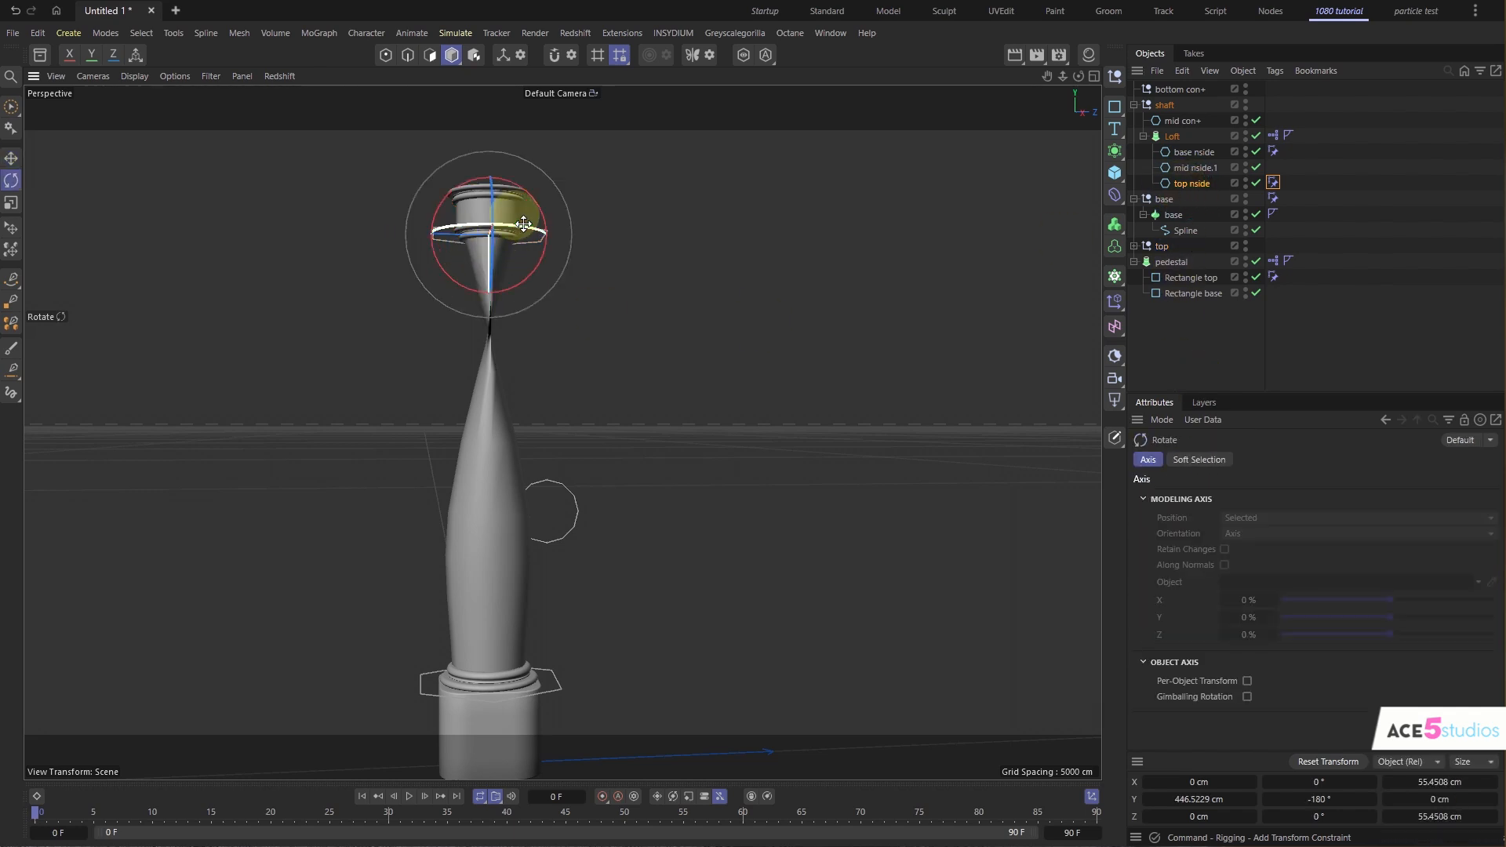
{"action": "left_click_drag", "start_coordinate": [524, 225], "coordinate": [444, 263]}
{"action": "key", "text": "ctrl+z"}
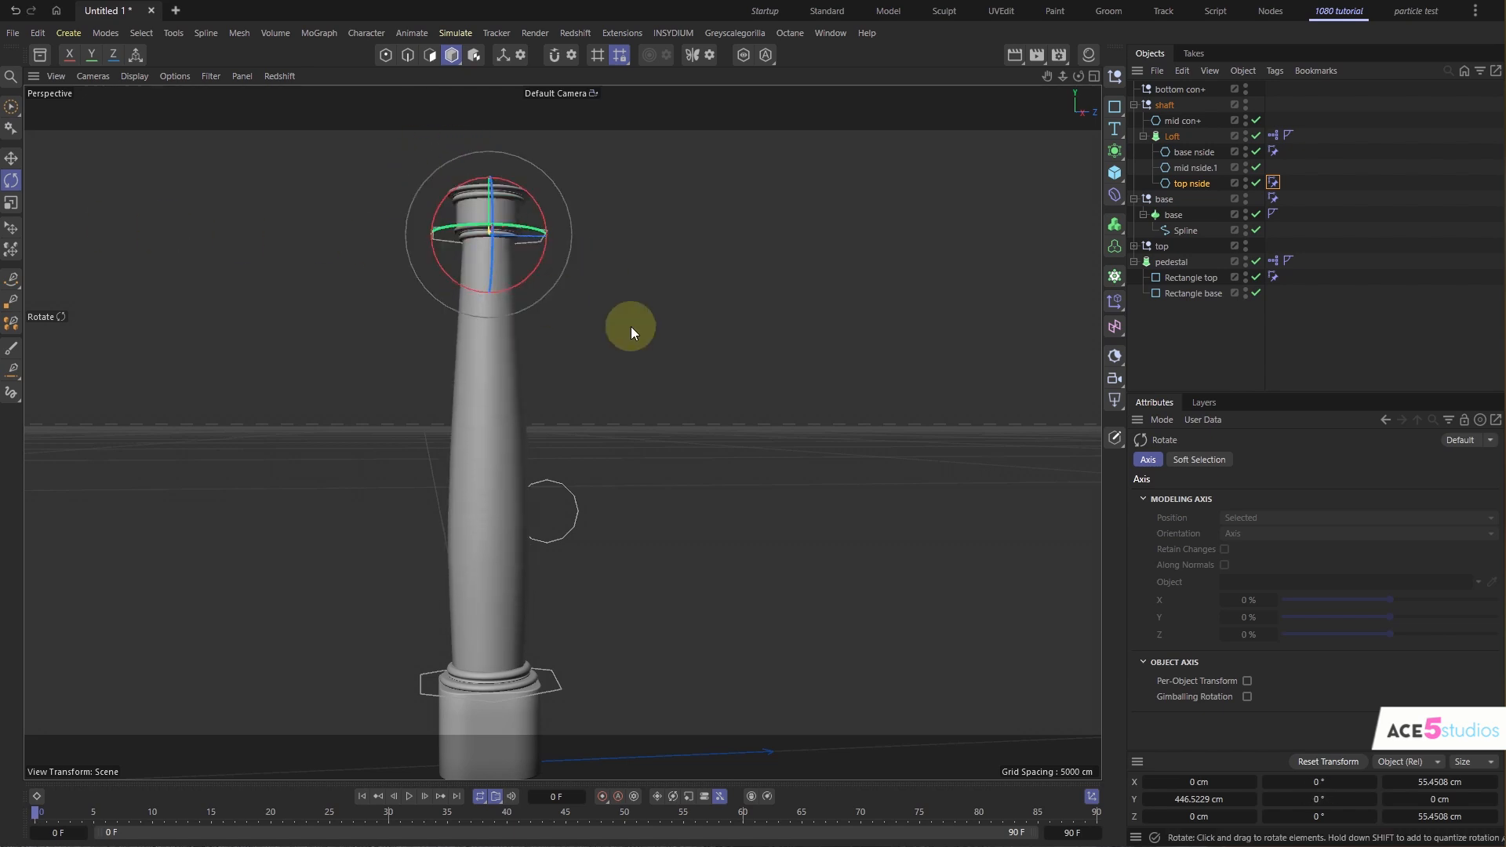
{"action": "key", "text": "e"}
{"action": "left_click", "coordinate": [1219, 334]}
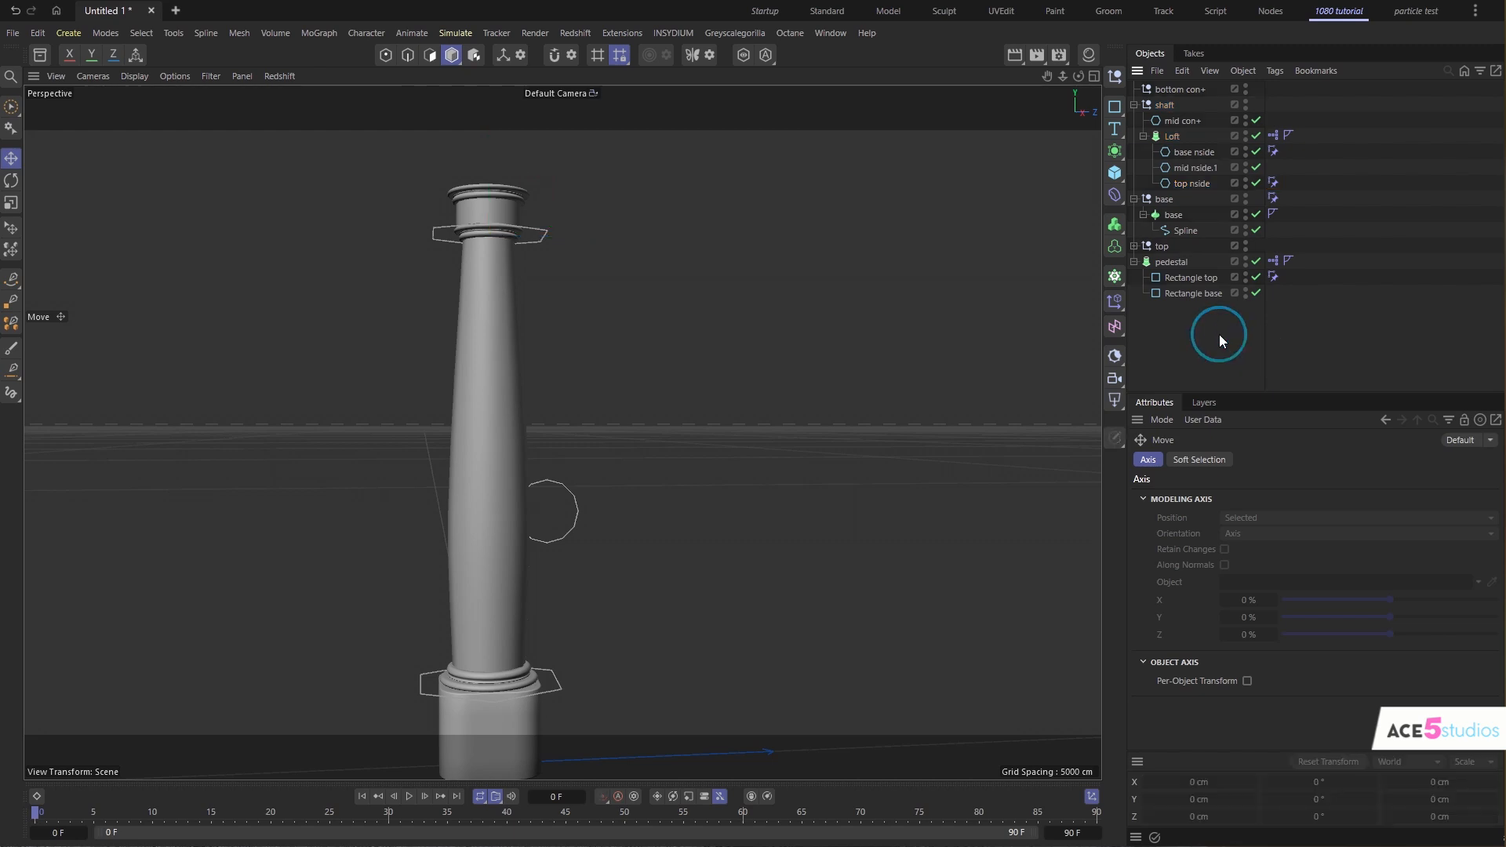
- Lower the top controller to Y about 511 cm and try raising the bottom controller along the column
{"action": "left_click", "coordinate": [538, 236]}
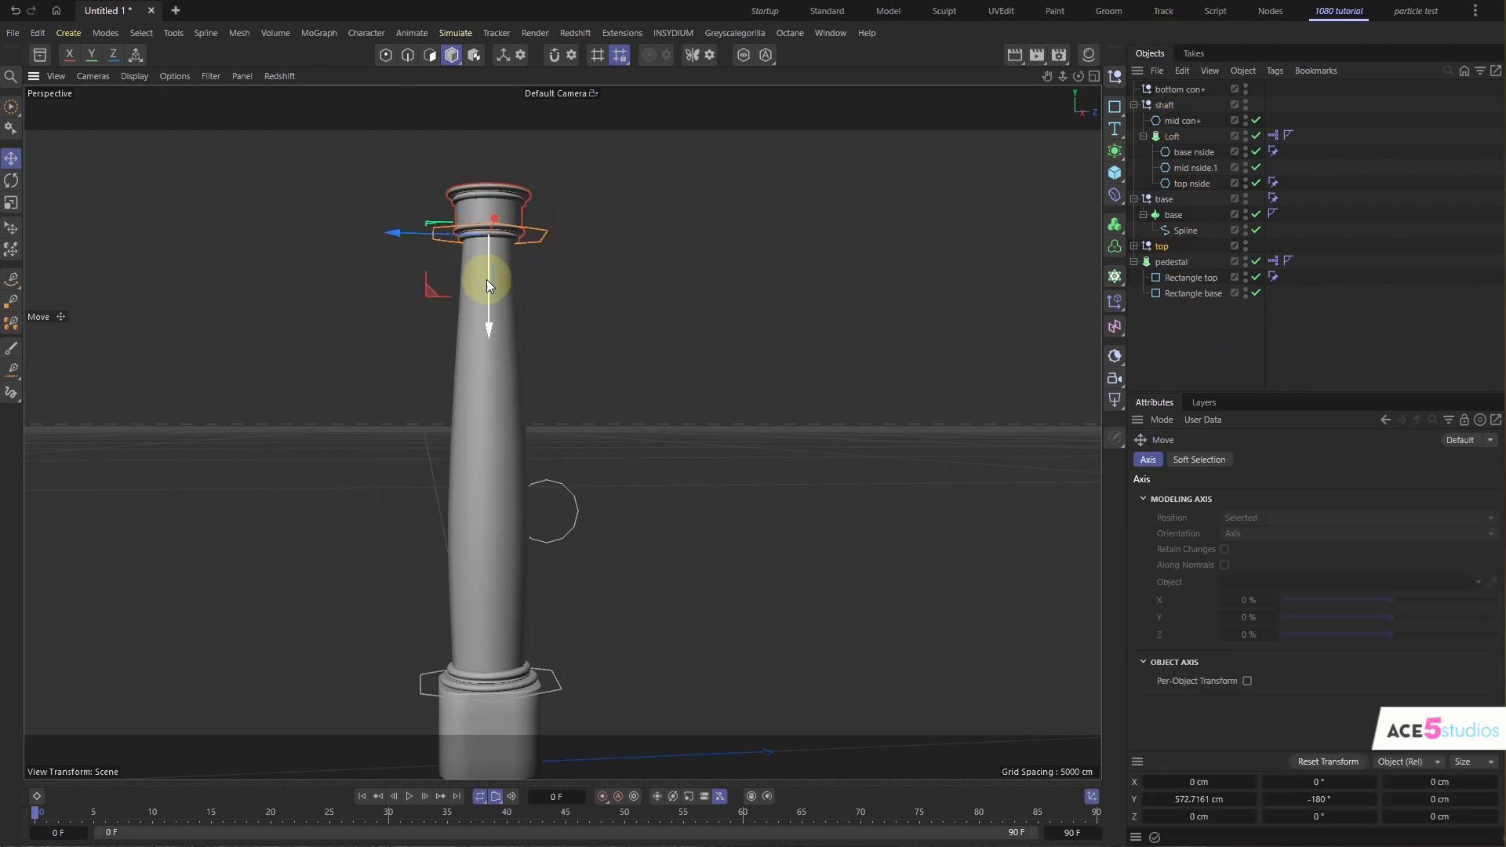
{"action": "left_click_drag", "start_coordinate": [487, 279], "coordinate": [543, 363]}
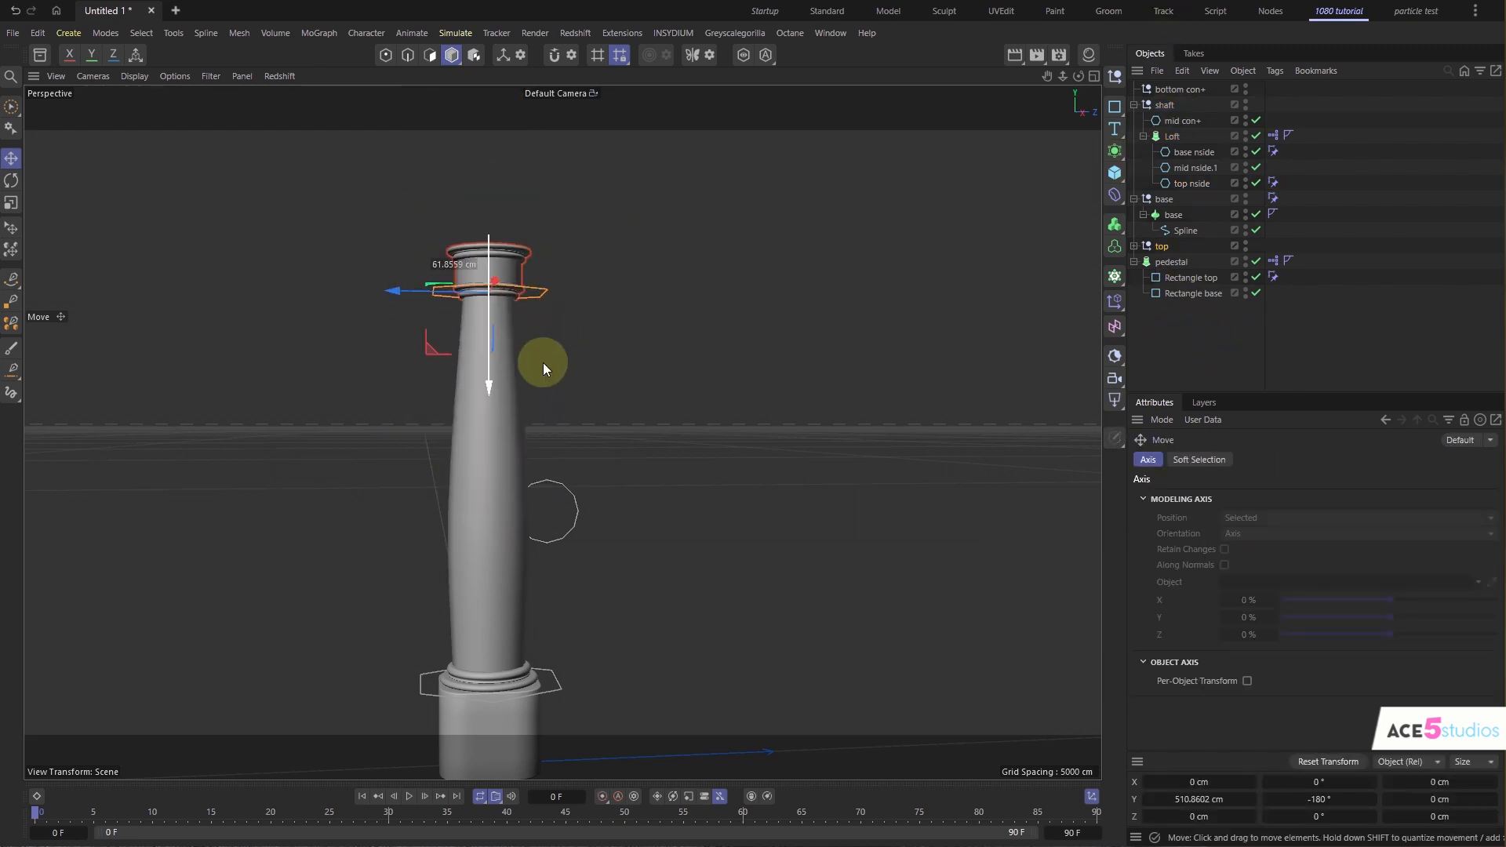
{"action": "scroll", "coordinate": [543, 362], "scroll_direction": "down", "scroll_amount": 3}
{"action": "left_click", "coordinate": [557, 612]}
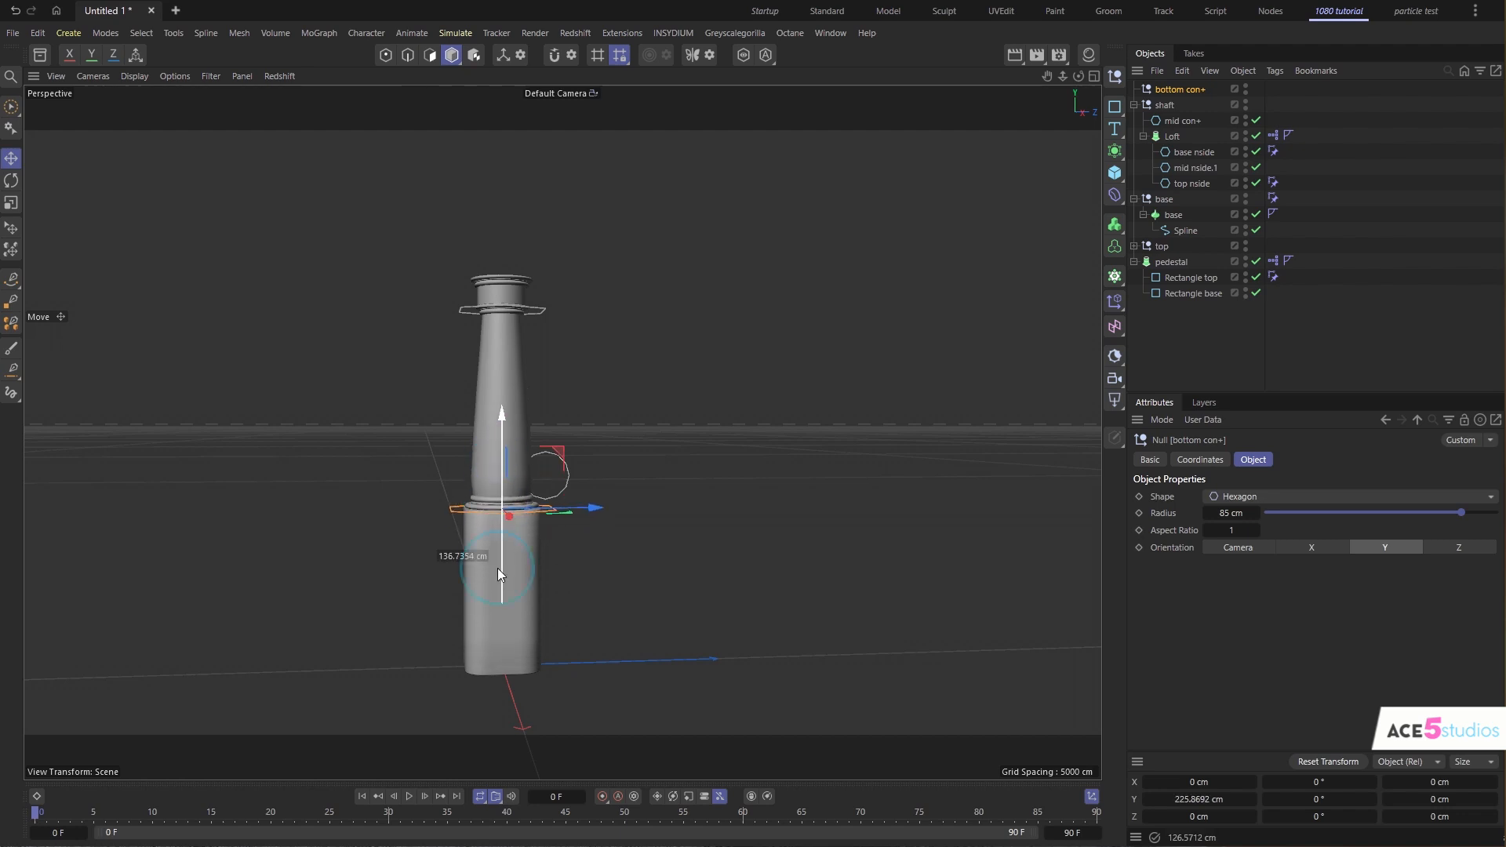
- Move the mid con+ controller beside the shaft to adjust the bulge
{"action": "left_click", "coordinate": [565, 461]}
{"action": "left_click_drag", "start_coordinate": [565, 461], "coordinate": [552, 511], "text": "alt"}
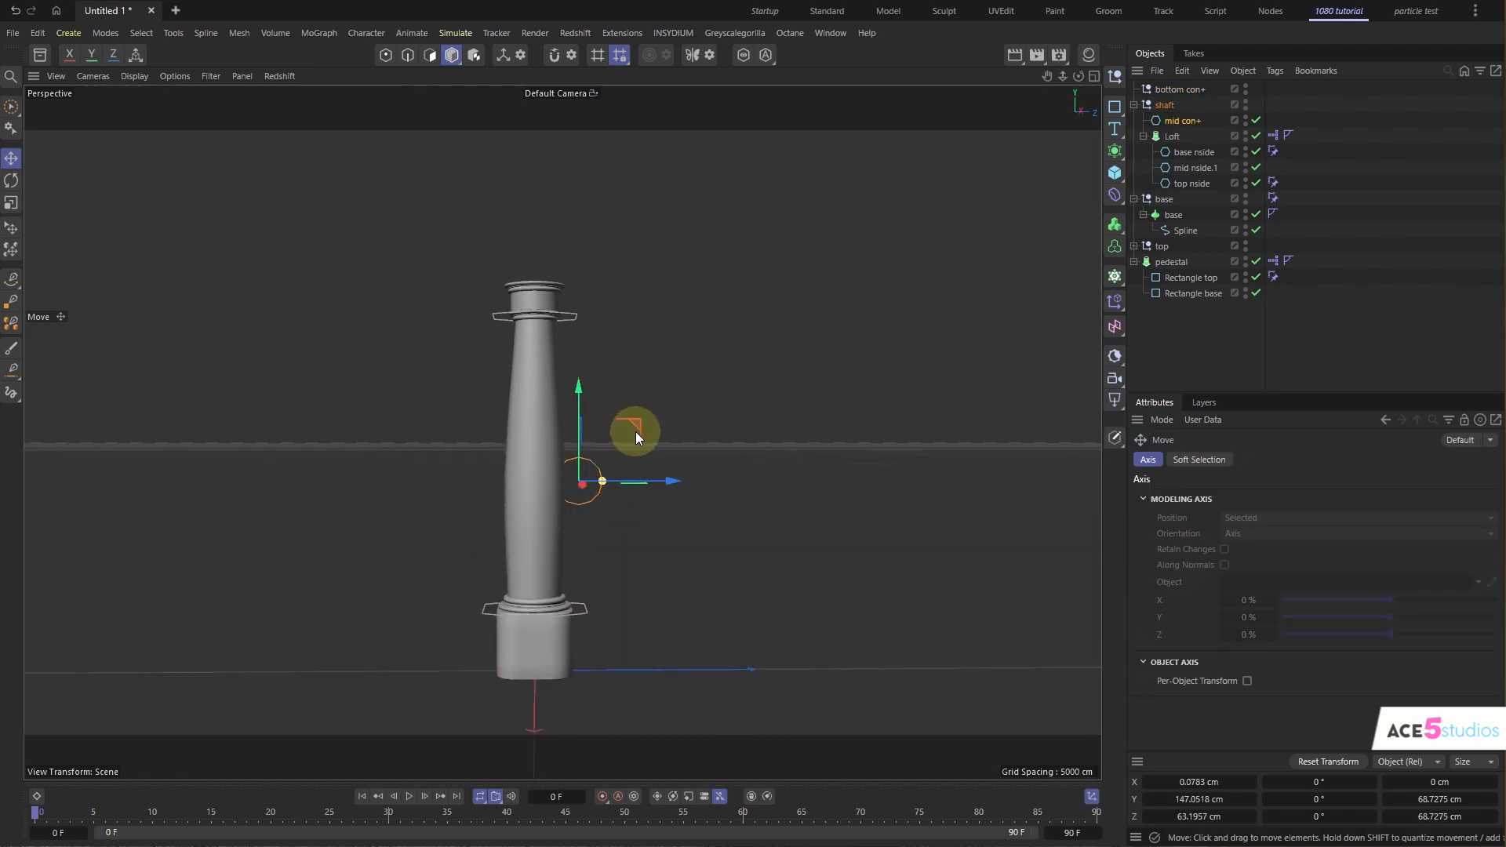
{"action": "left_click_drag", "start_coordinate": [635, 432], "coordinate": [631, 399]}
- Try moving the top controller freely off the column's axis, and undo each move
{"action": "left_click_drag", "start_coordinate": [528, 397], "coordinate": [612, 300], "text": "alt"}
{"action": "left_click", "coordinate": [565, 314]}
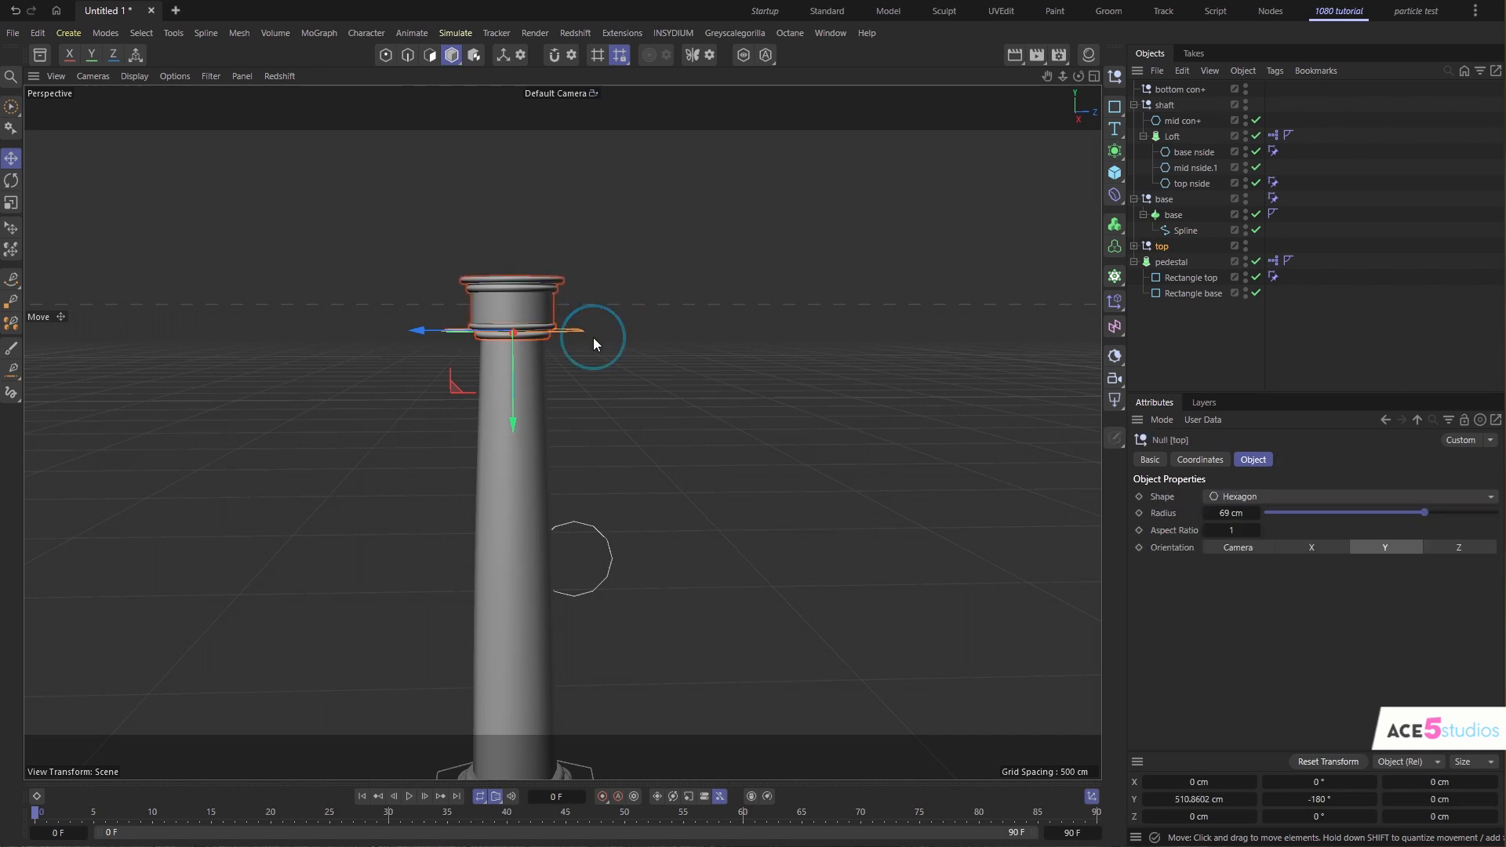
{"action": "left_click_drag", "start_coordinate": [506, 325], "coordinate": [583, 317]}
{"action": "key", "text": "ctrl+z"}
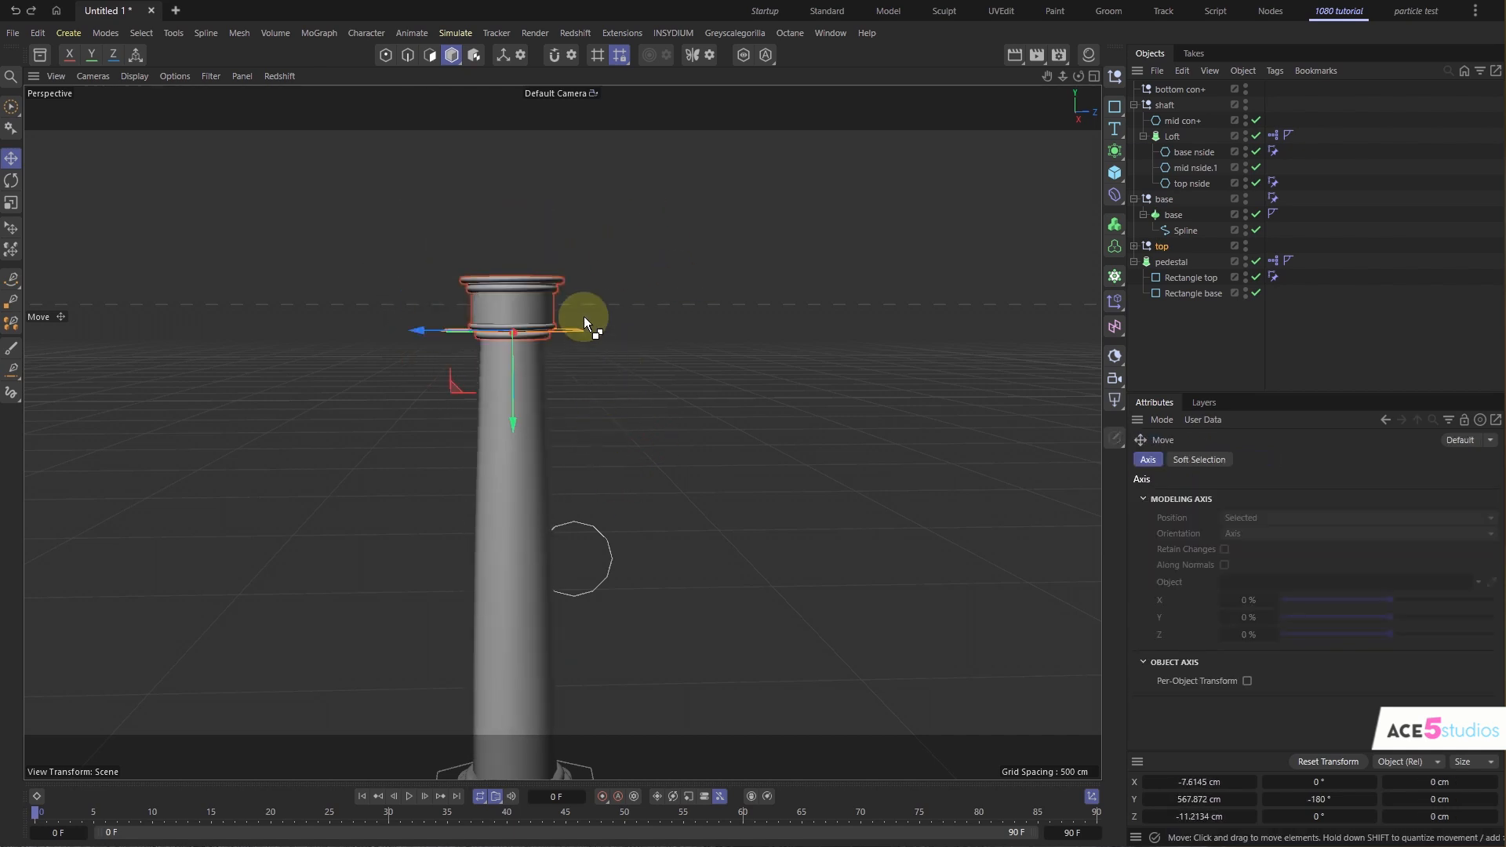
{"action": "left_click", "coordinate": [575, 420]}
{"action": "middle_click_drag", "start_coordinate": [575, 420], "coordinate": [520, 359], "text": "alt"}
{"action": "scroll", "coordinate": [520, 359], "scroll_direction": "down", "scroll_amount": 3}
{"action": "left_click_drag", "start_coordinate": [558, 270], "coordinate": [520, 317]}
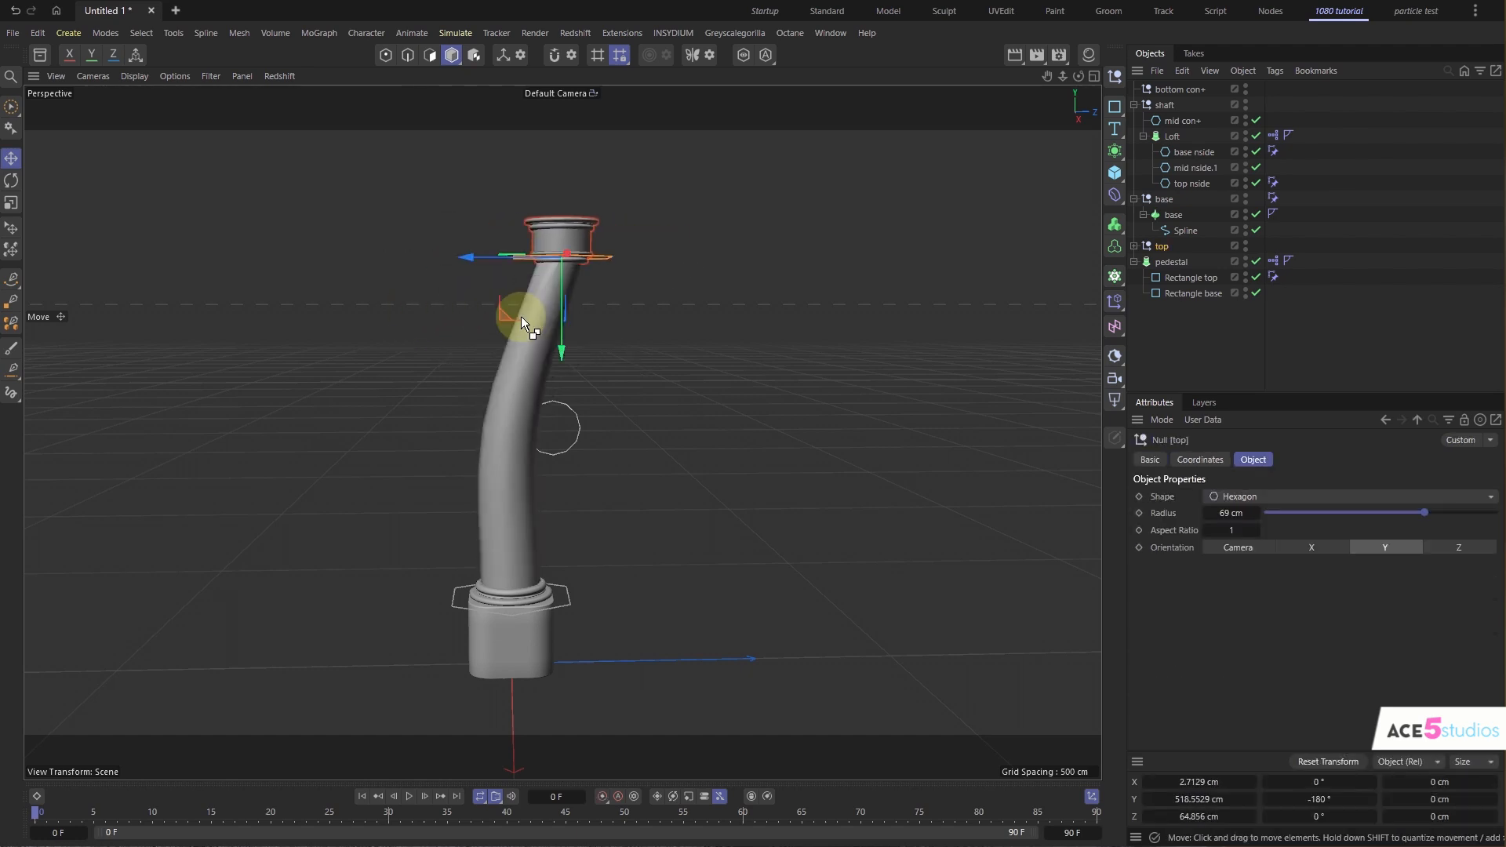
{"action": "key", "text": "ctrl+z"}
- Try rotating the top controller, and undo the rotation
{"action": "key", "text": "r"}
{"action": "left_click_drag", "start_coordinate": [593, 253], "coordinate": [688, 361]}
{"action": "key", "text": "e"}
{"action": "key", "text": "ctrl+z"}
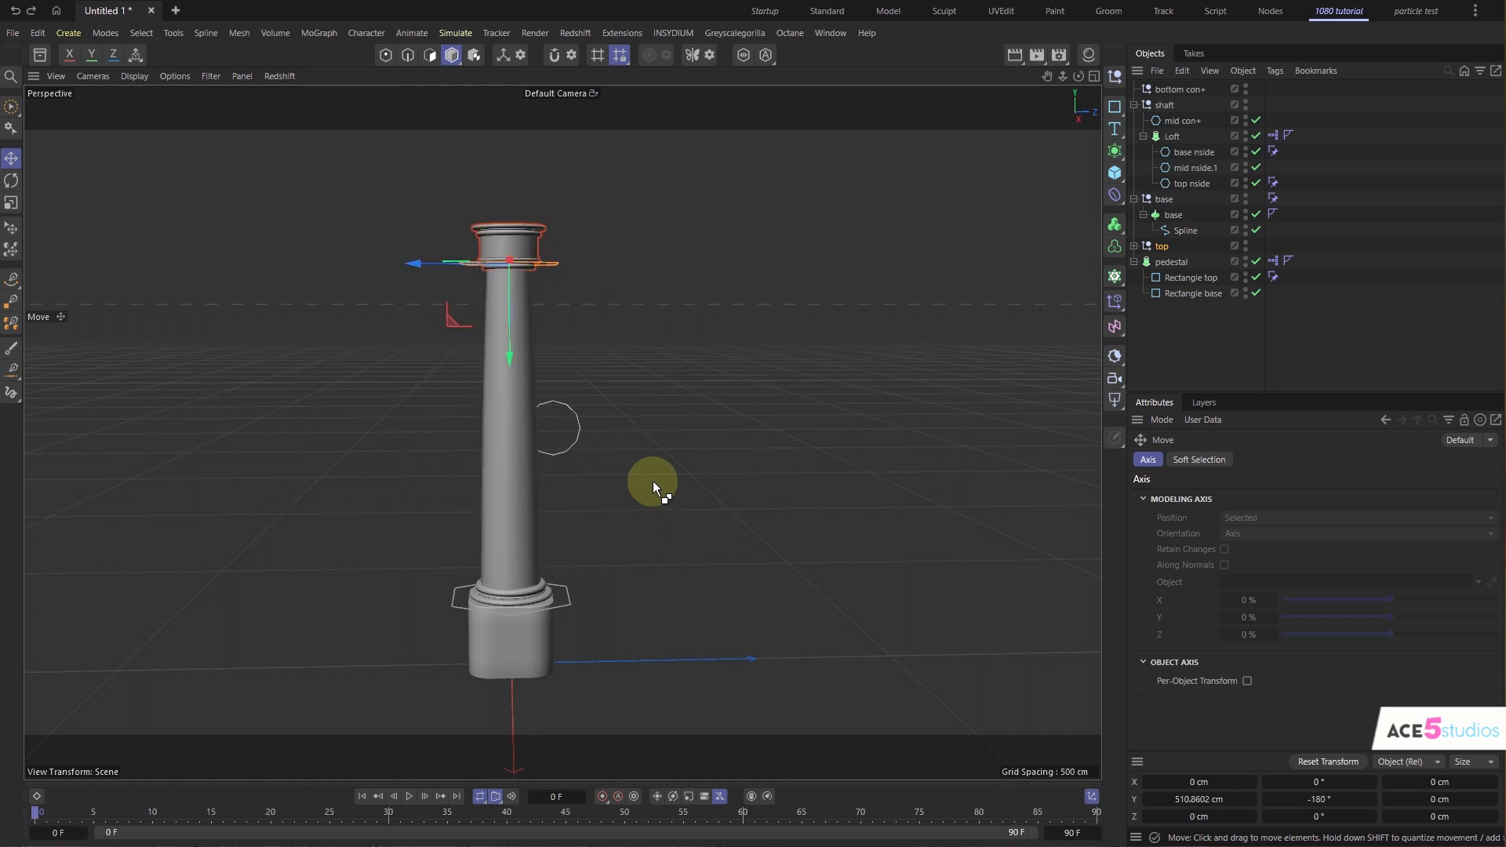
{"action": "left_click", "coordinate": [615, 319]}
{"action": "left_click_drag", "start_coordinate": [490, 265], "coordinate": [521, 360], "text": "alt"}
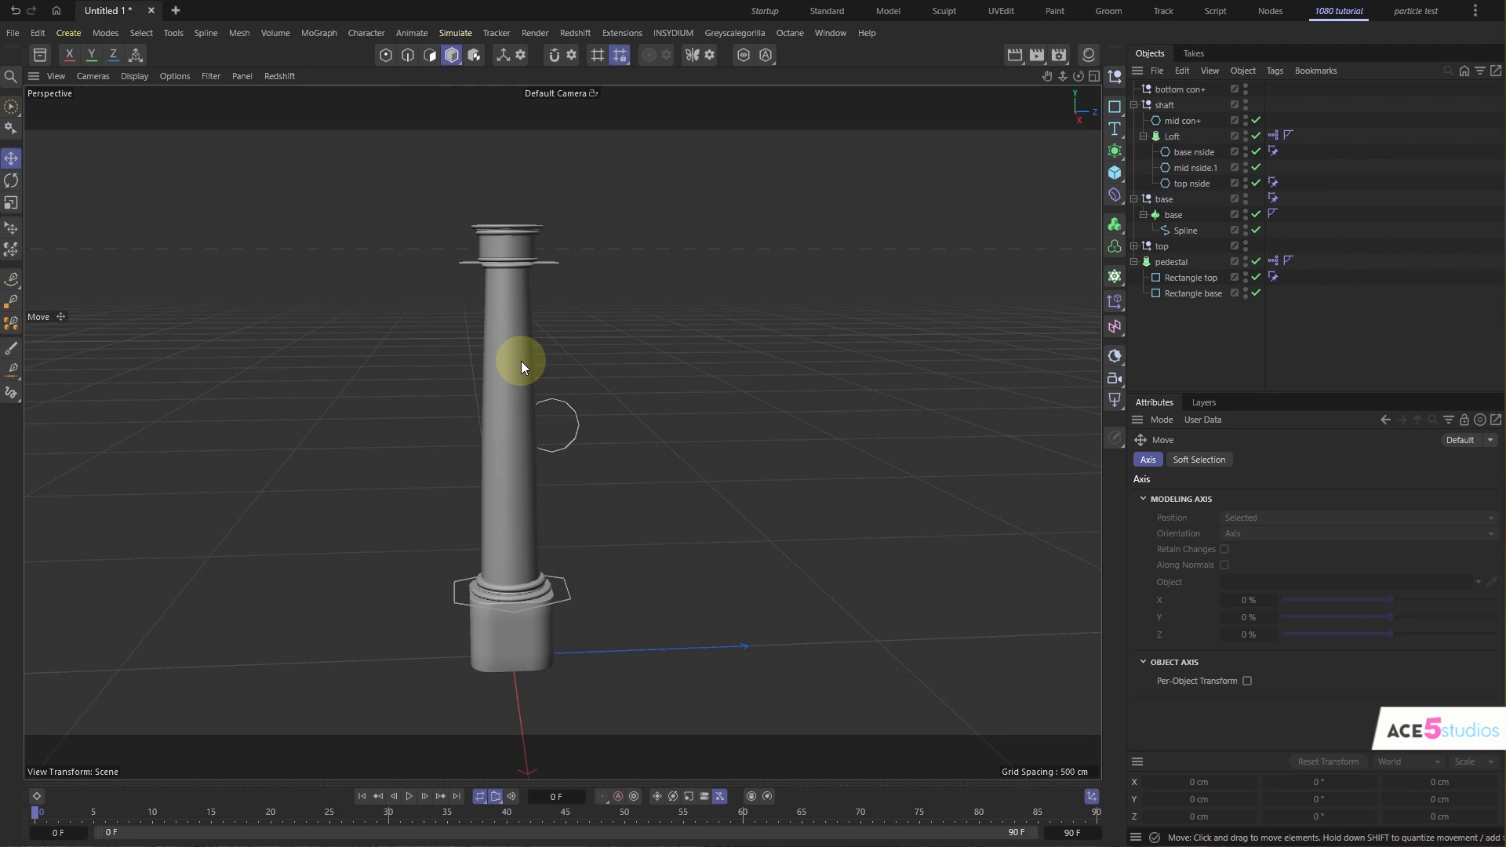
{"action": "left_click_drag", "start_coordinate": [521, 360], "coordinate": [605, 599], "text": "alt"}
{"action": "left_click", "coordinate": [605, 598]}
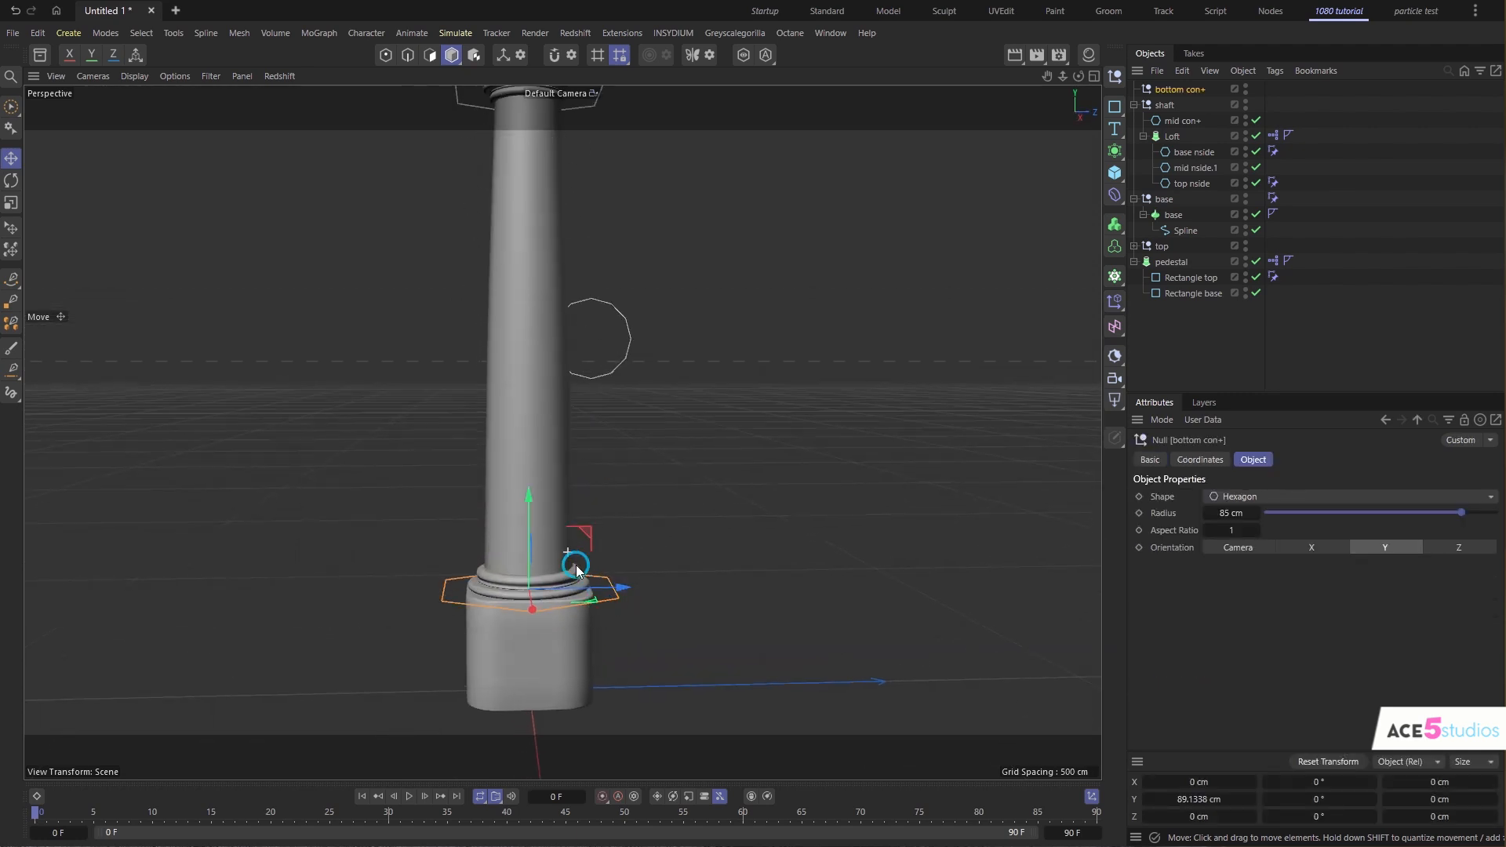
{"action": "right_click_drag", "start_coordinate": [605, 597], "coordinate": [673, 502], "text": "alt"}
{"action": "left_click", "coordinate": [506, 447]}
{"action": "middle_click_drag", "start_coordinate": [505, 447], "coordinate": [434, 525], "text": "alt"}
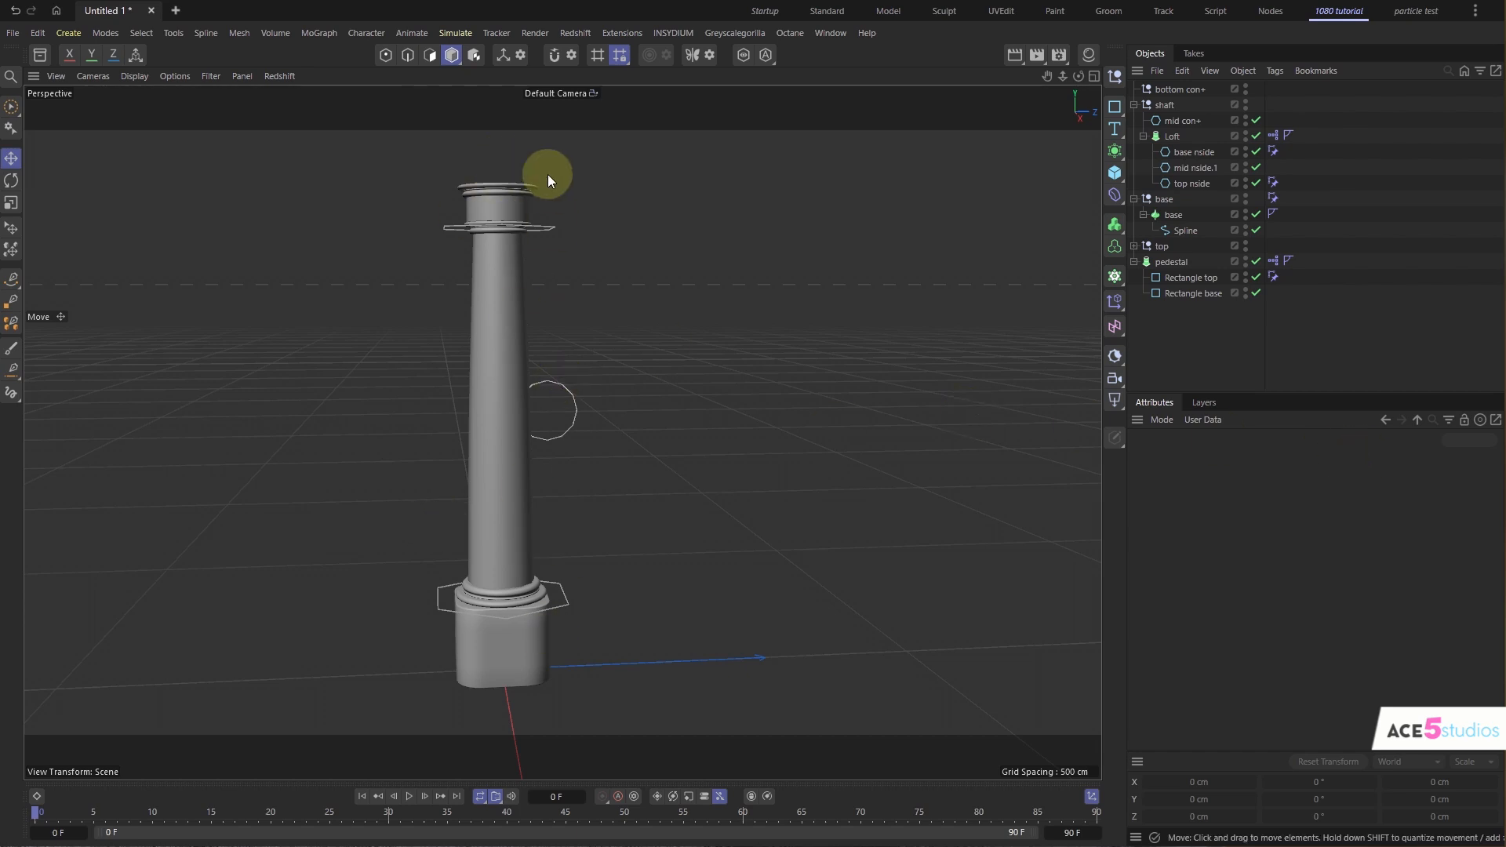
- Create a layer named controllers and assign mid con+, the top null and bottom con+ to it
{"action": "left_click", "coordinate": [1193, 402]}
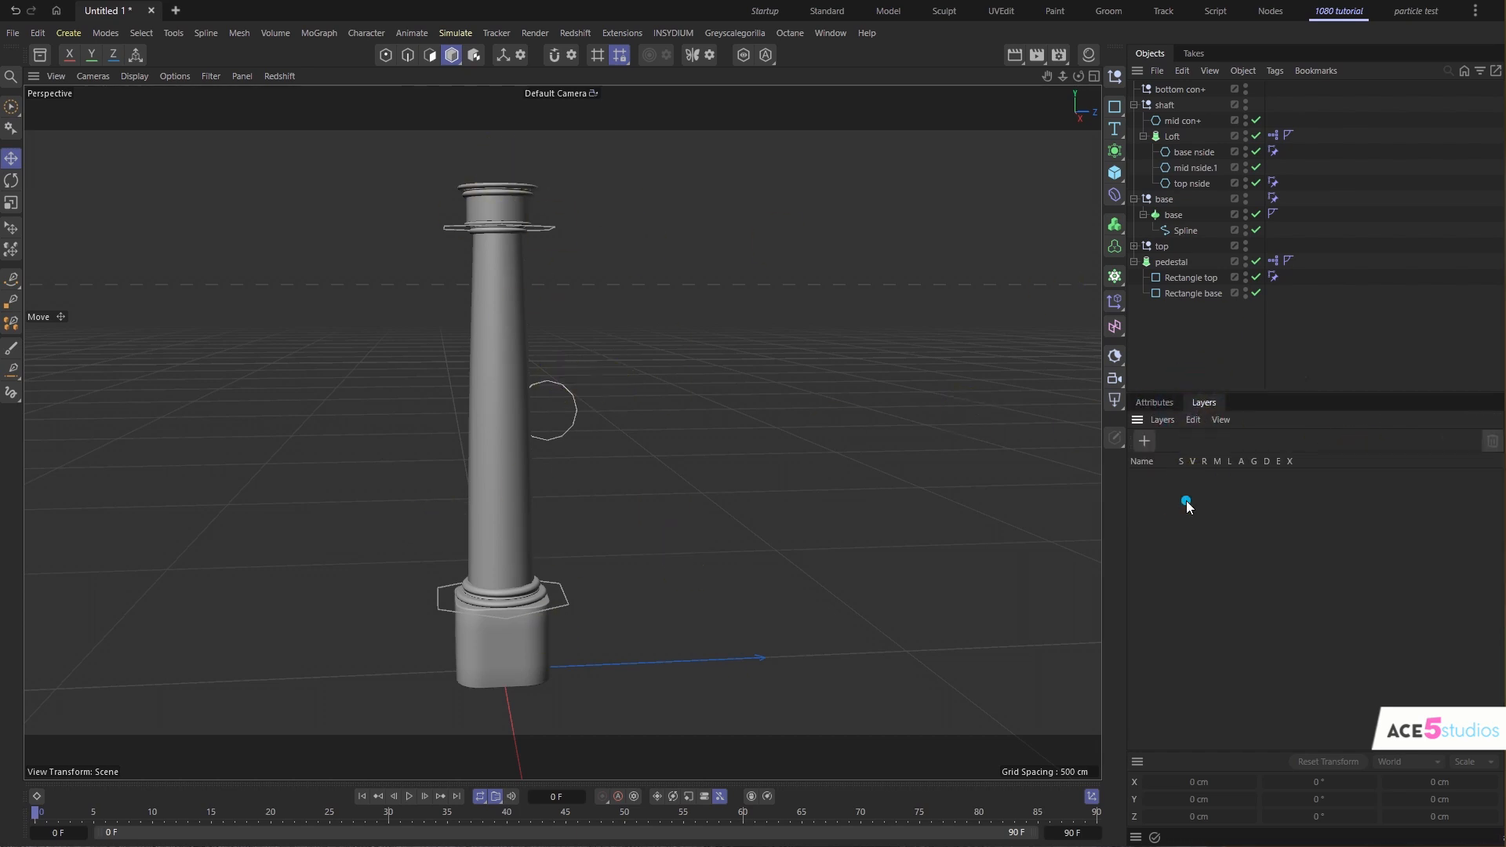
{"action": "double_click", "coordinate": [1189, 505]}
{"action": "double_click", "coordinate": [1174, 476]}
{"action": "type", "text": "contr"}
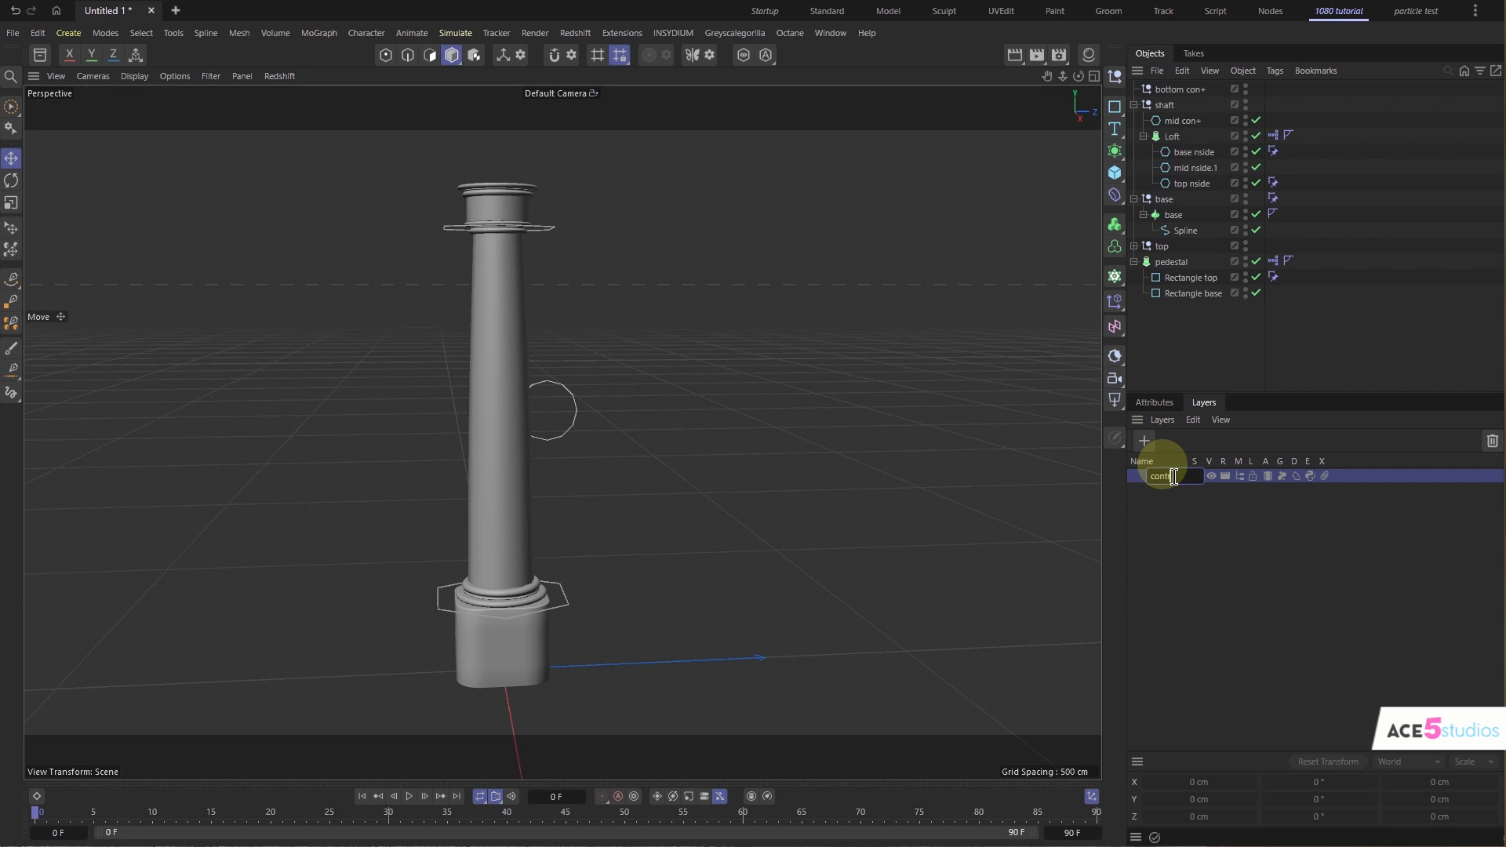
{"action": "type", "text": "ollers"}
{"action": "key", "text": "Return"}
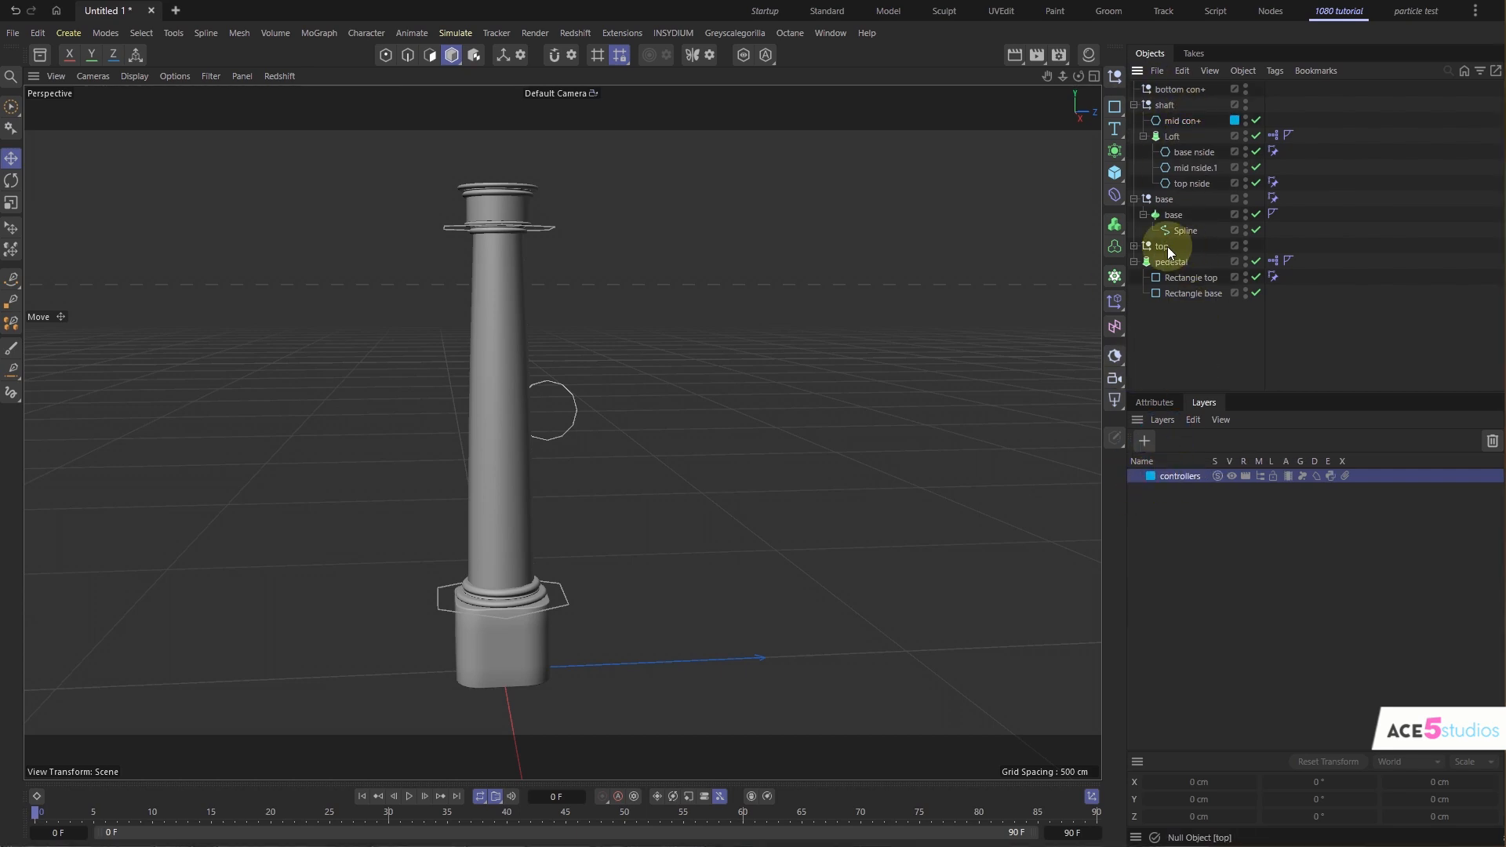
{"action": "left_click_drag", "start_coordinate": [1165, 246], "coordinate": [1190, 475]}
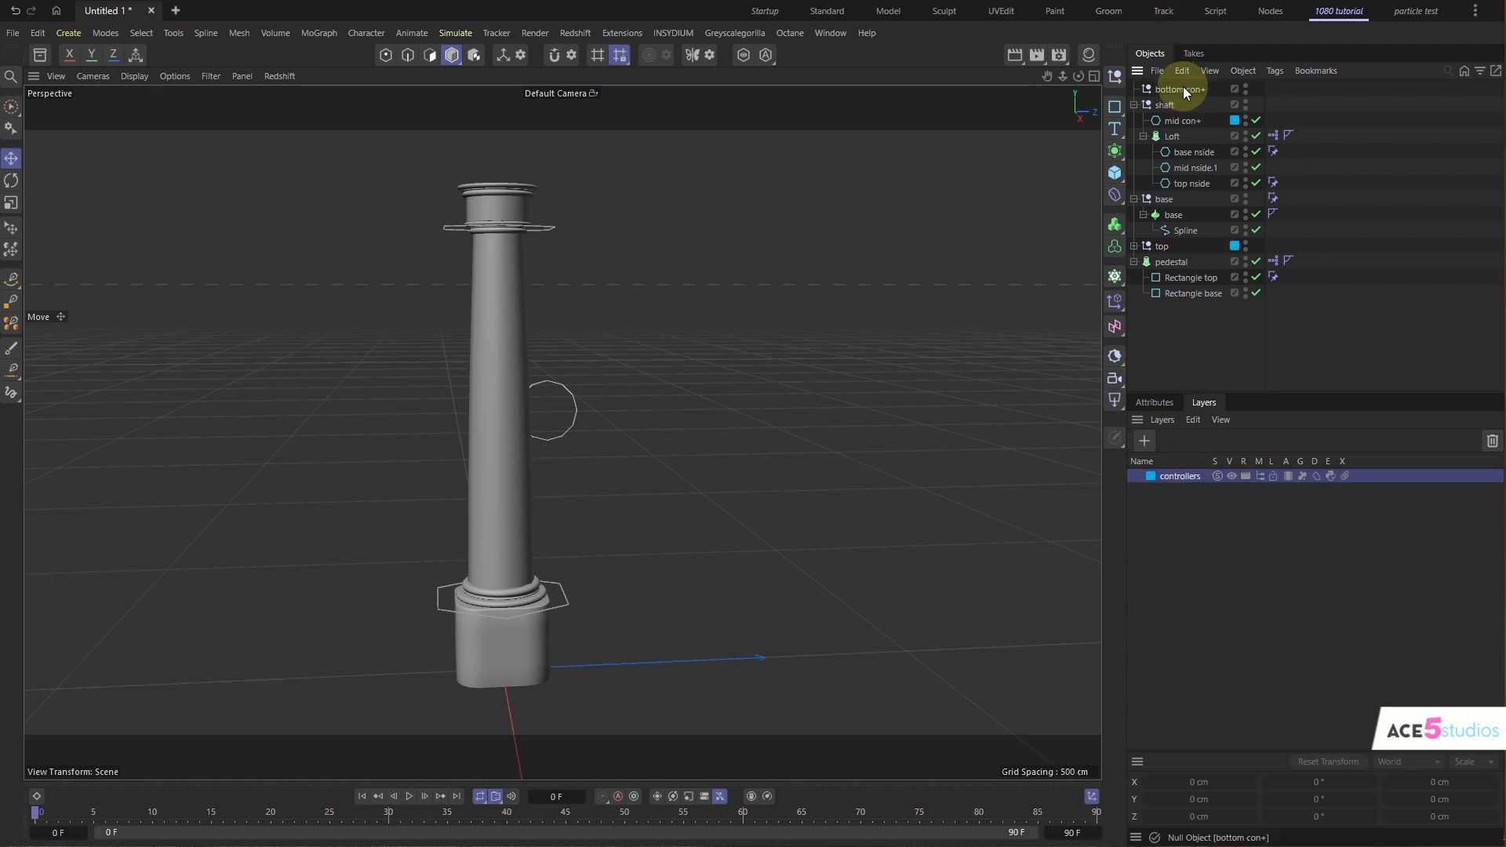
{"action": "left_click", "coordinate": [1230, 477]}
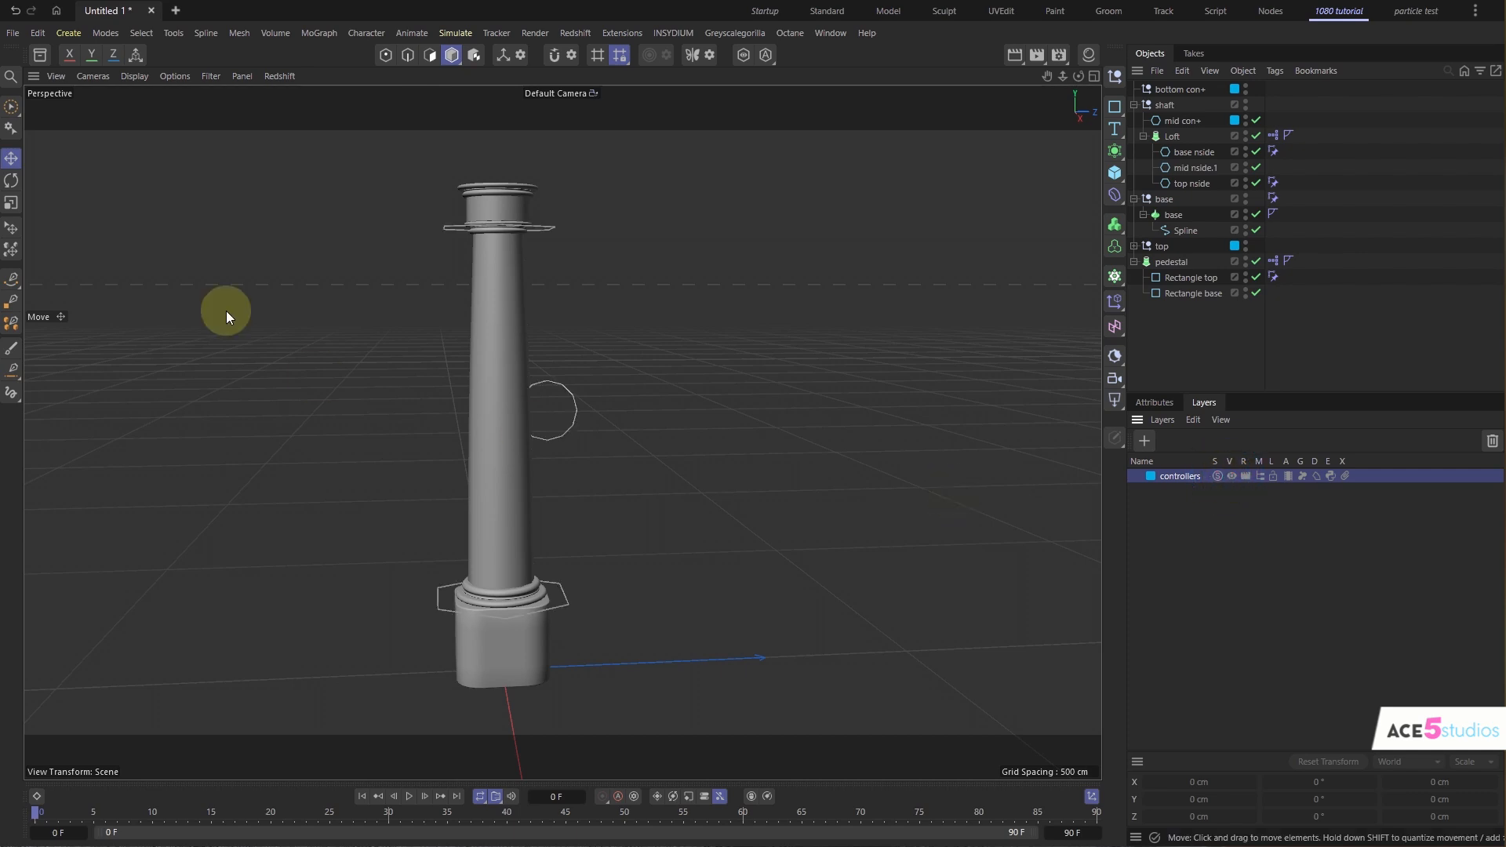
- Try hiding null objects with the viewport display filter, and show them again
{"action": "left_click_drag", "start_coordinate": [667, 451], "coordinate": [497, 468], "text": "alt"}
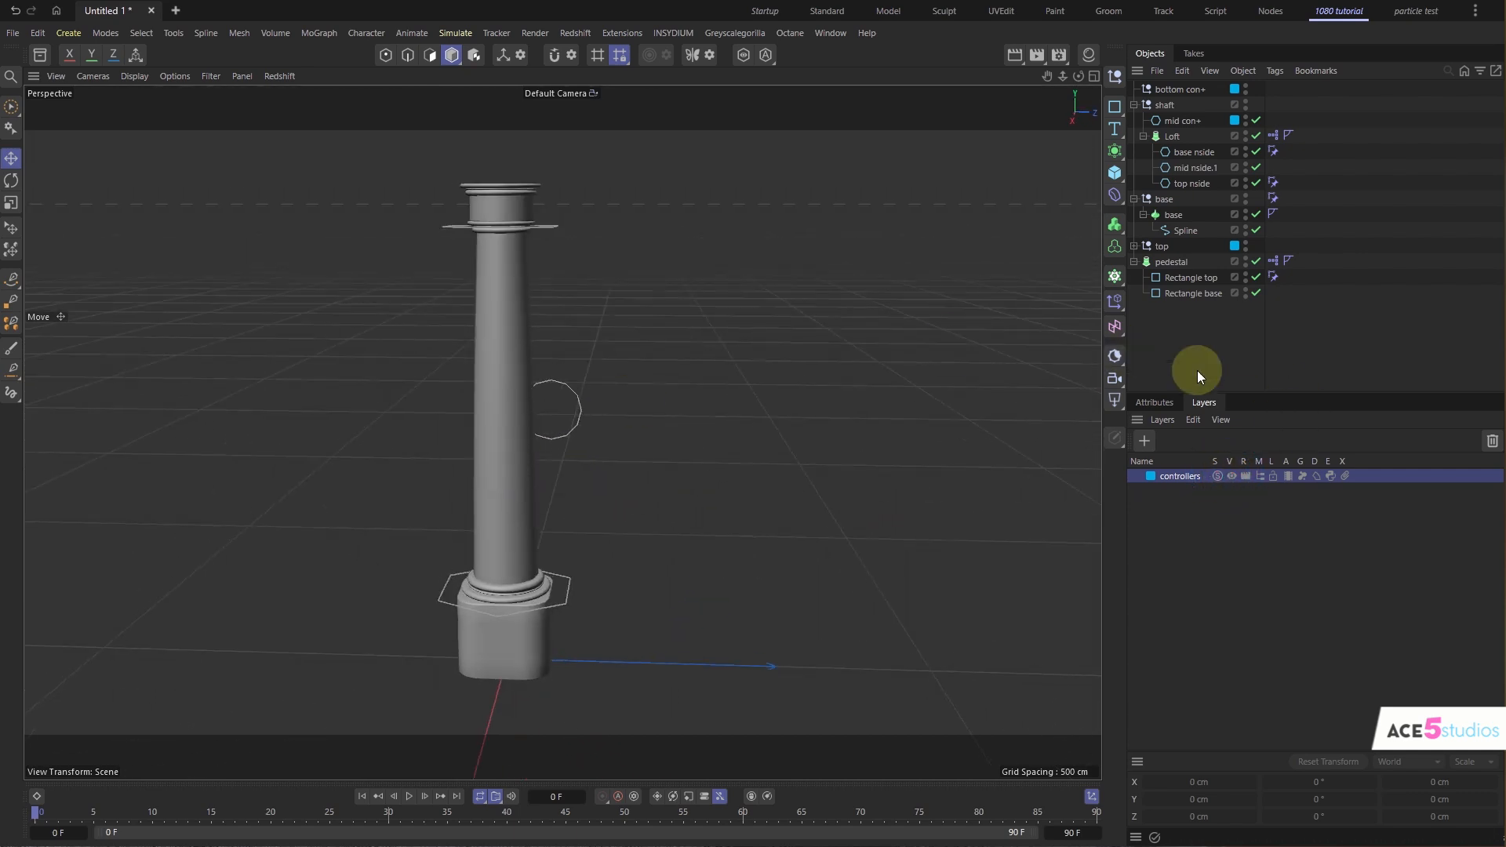
{"action": "left_click", "coordinate": [698, 377]}
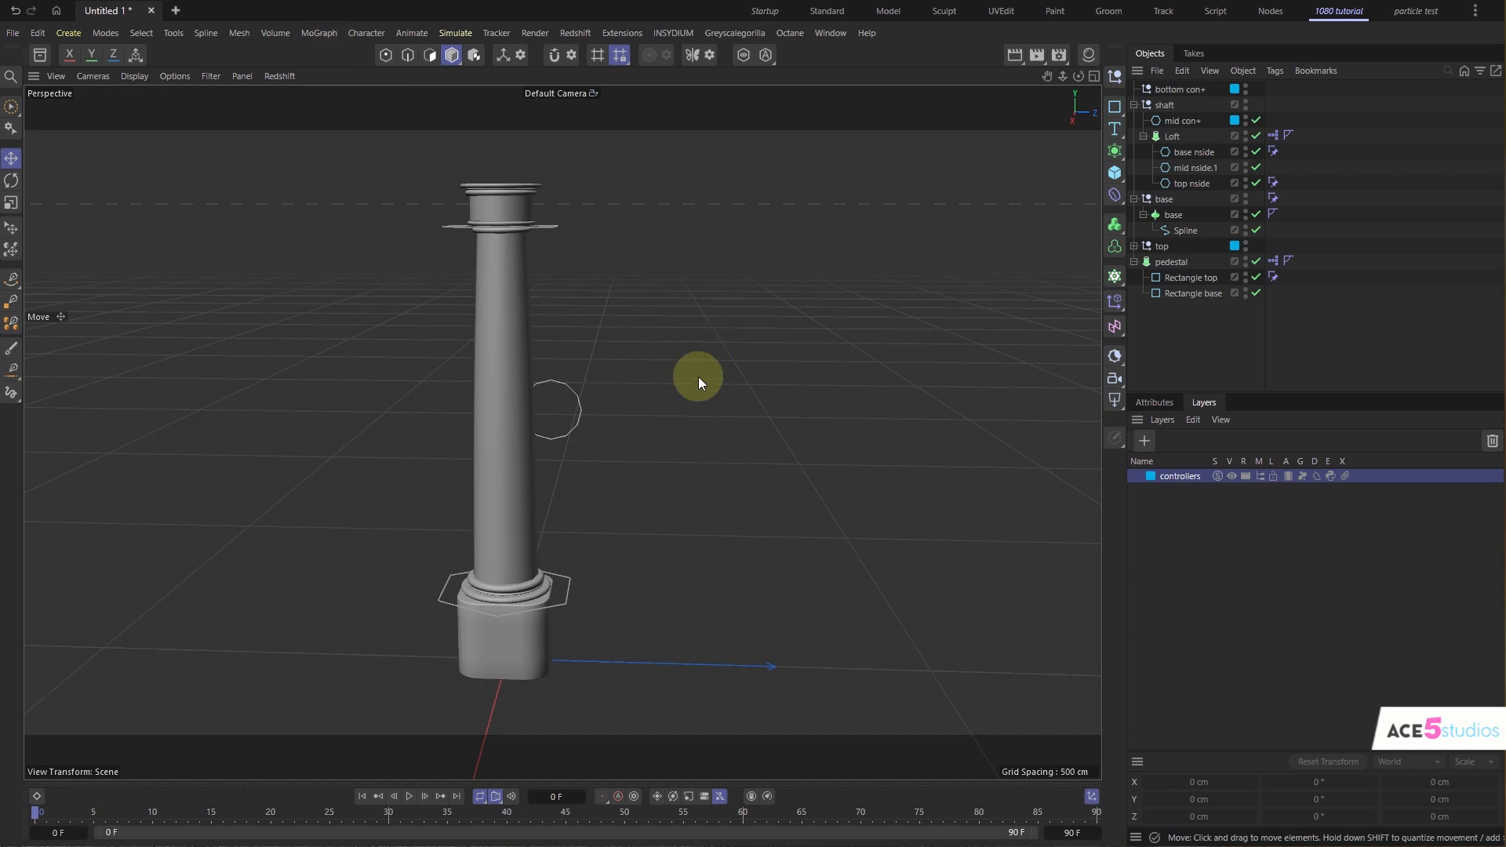
{"action": "left_click_drag", "start_coordinate": [538, 461], "coordinate": [592, 398], "text": "alt"}
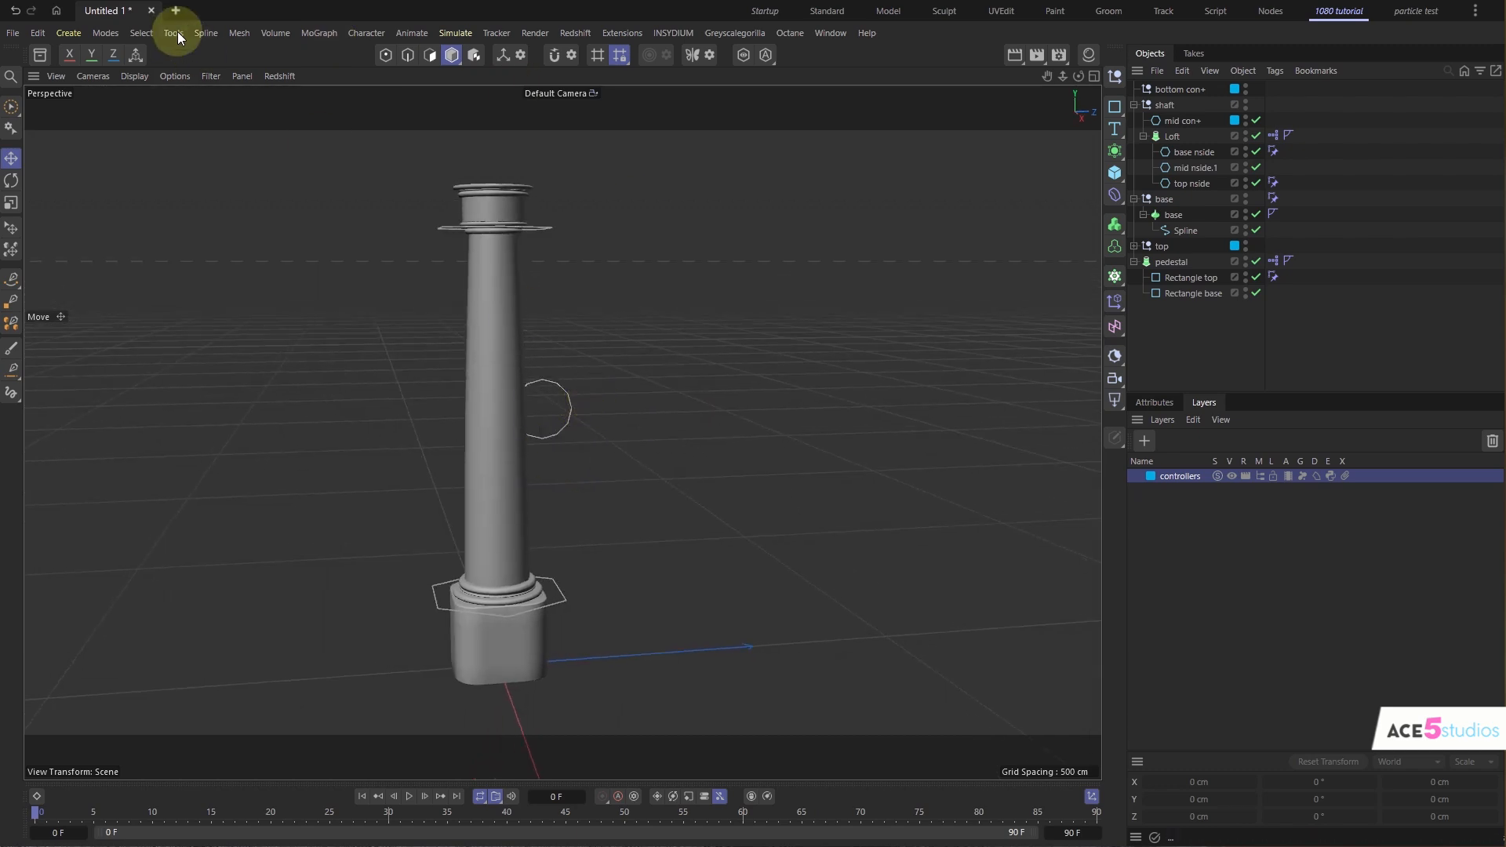
{"action": "left_click", "coordinate": [210, 74]}
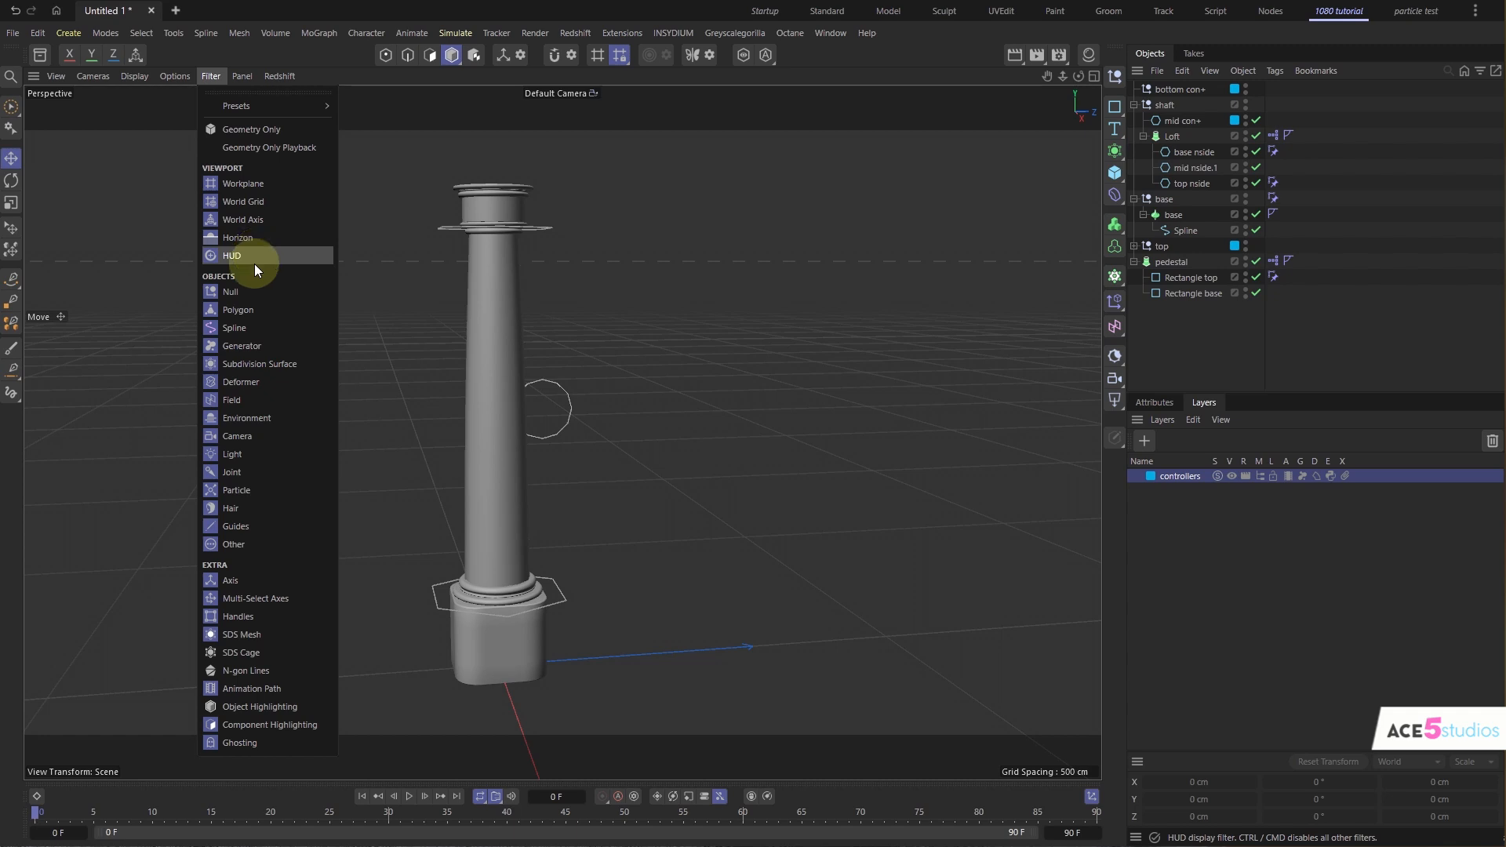
{"action": "left_click", "coordinate": [282, 549]}
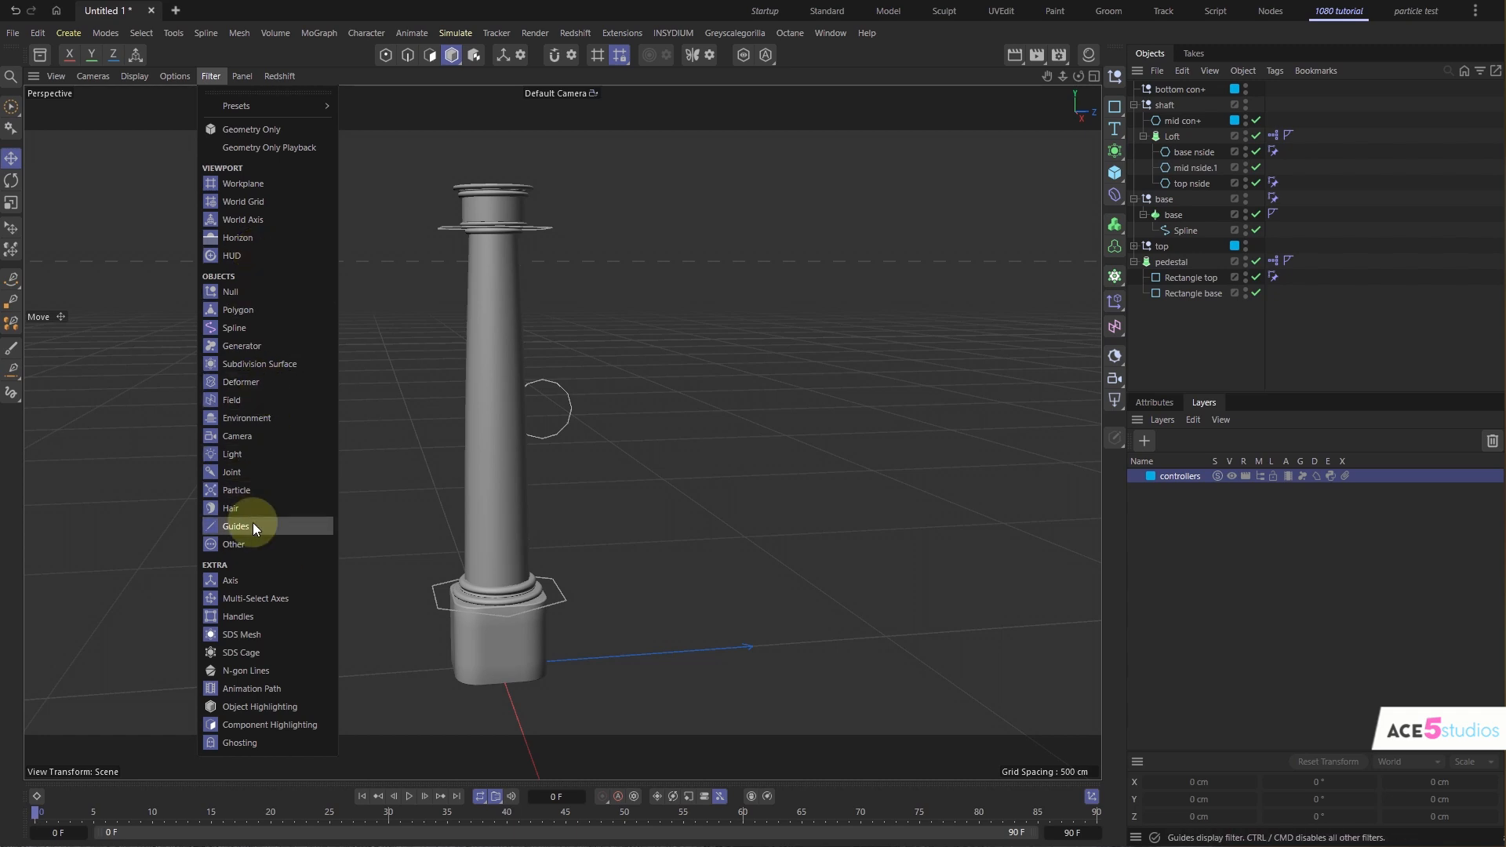
{"action": "left_click", "coordinate": [260, 292]}
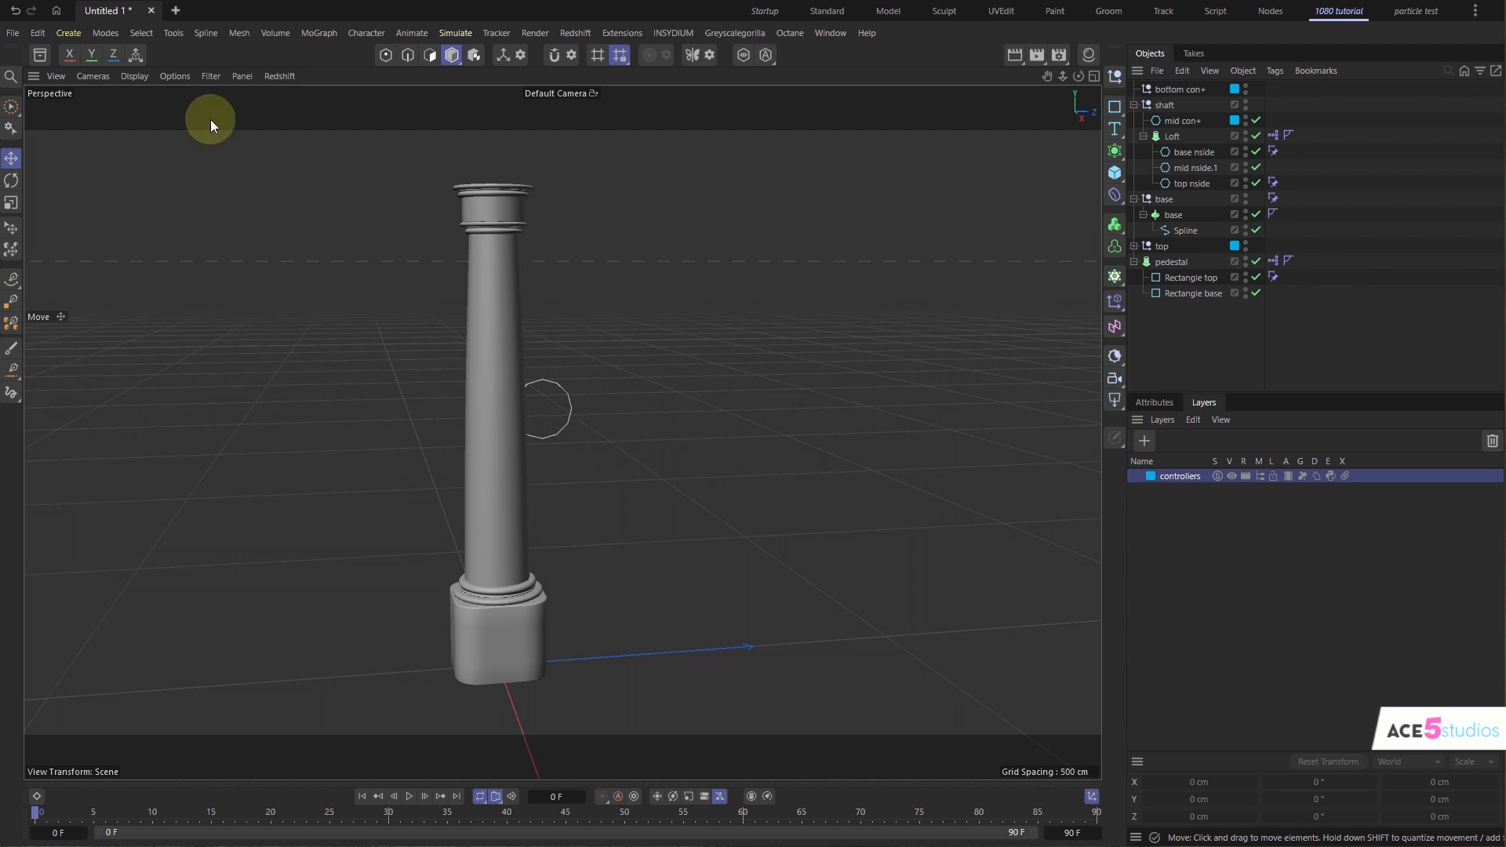
{"action": "left_click", "coordinate": [196, 76]}
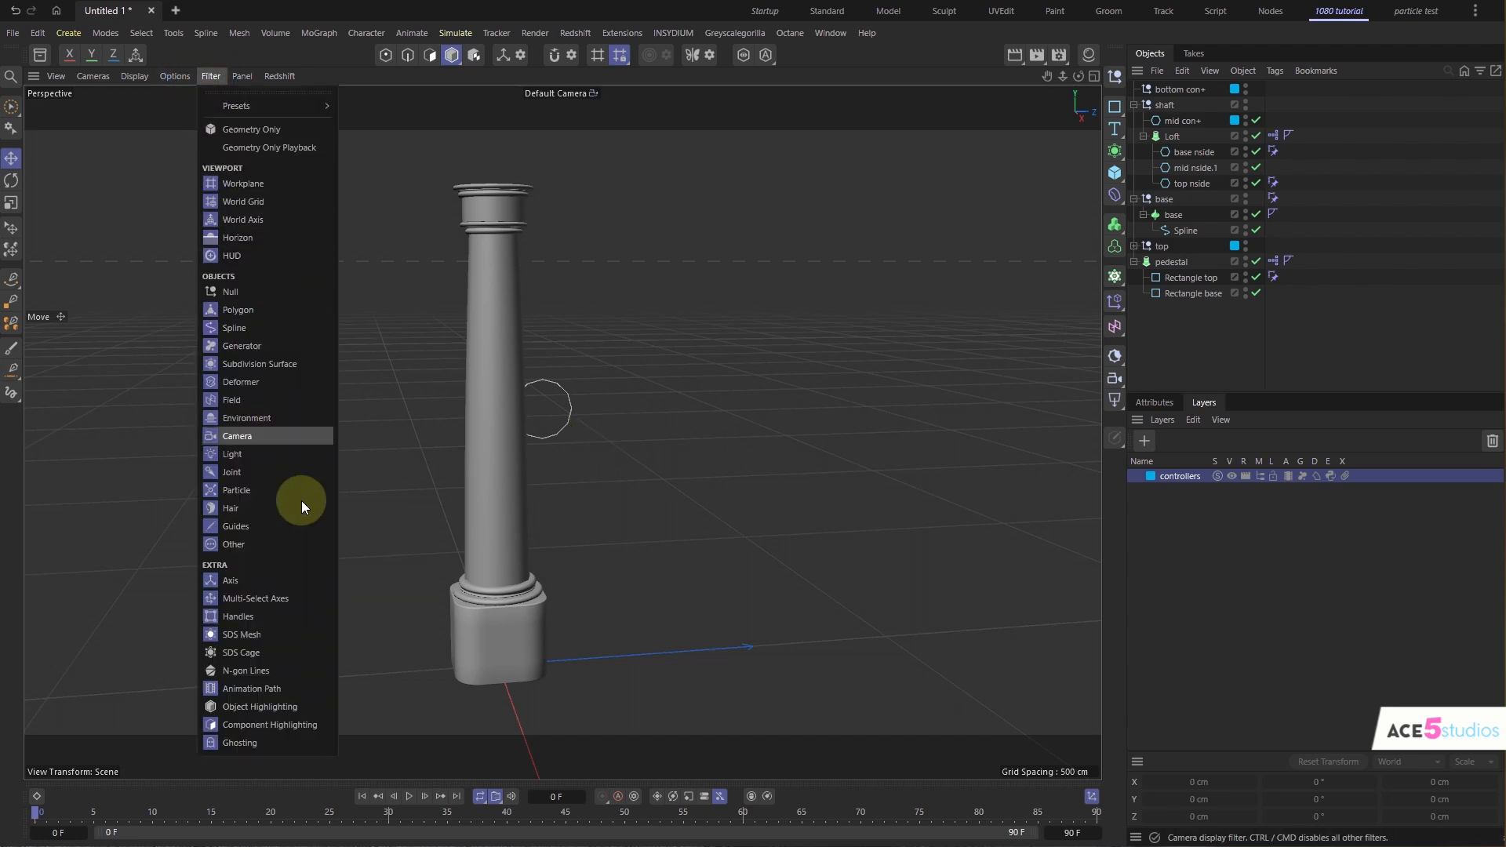
{"action": "left_click", "coordinate": [257, 328]}
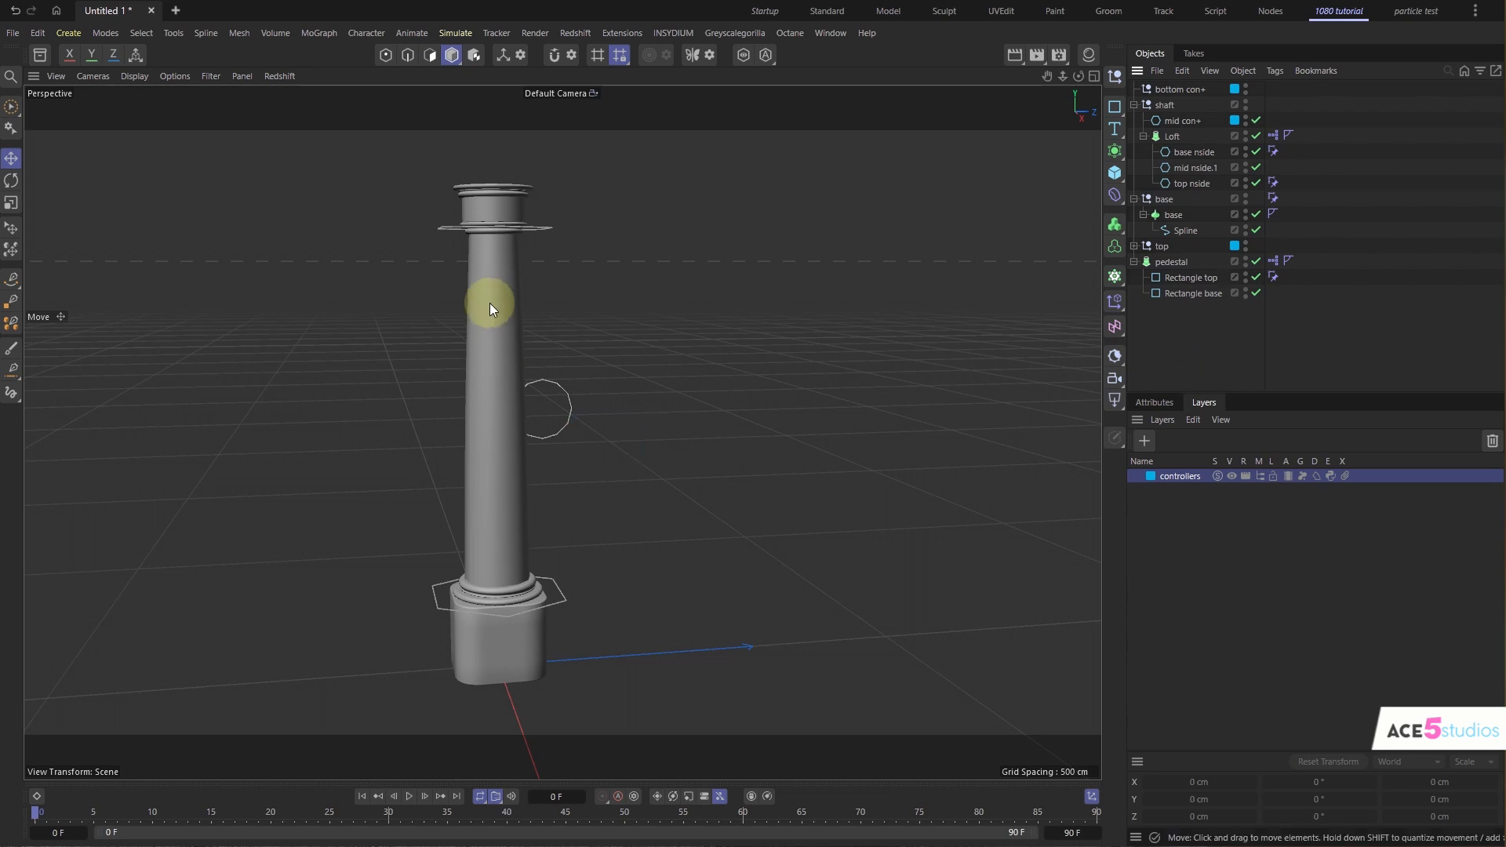
- Move the end point of the column top's lower moulding spline to close the gap between moulding and cylinder
{"action": "left_click_drag", "start_coordinate": [486, 404], "coordinate": [504, 458], "text": "alt"}
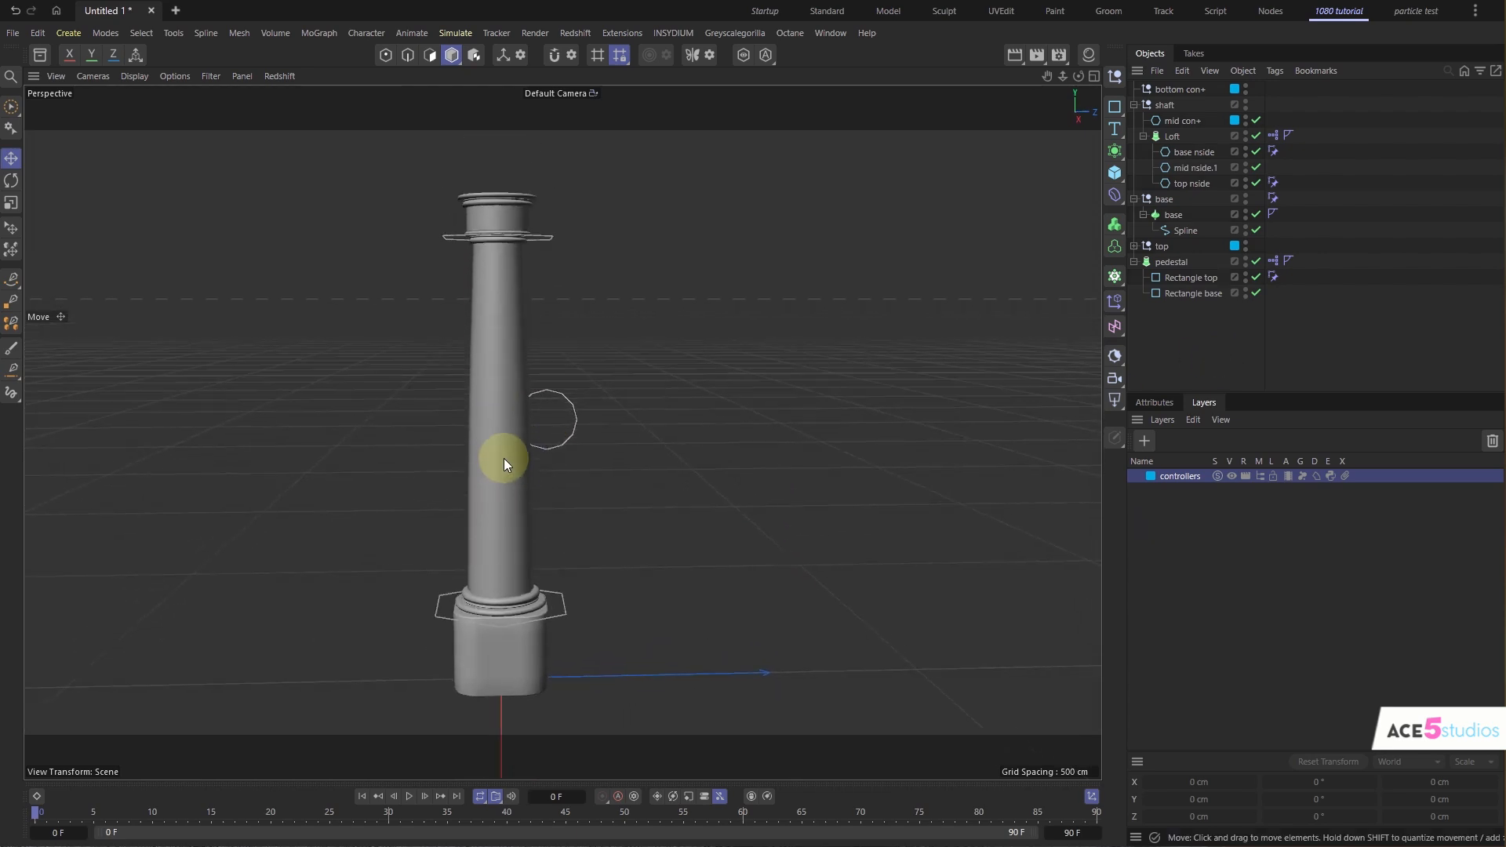
{"action": "right_click_drag", "start_coordinate": [498, 193], "coordinate": [864, 215], "text": "alt"}
{"action": "left_click_drag", "start_coordinate": [645, 404], "coordinate": [656, 431], "text": "alt"}
{"action": "right_click_drag", "start_coordinate": [656, 431], "coordinate": [719, 469], "text": "alt"}
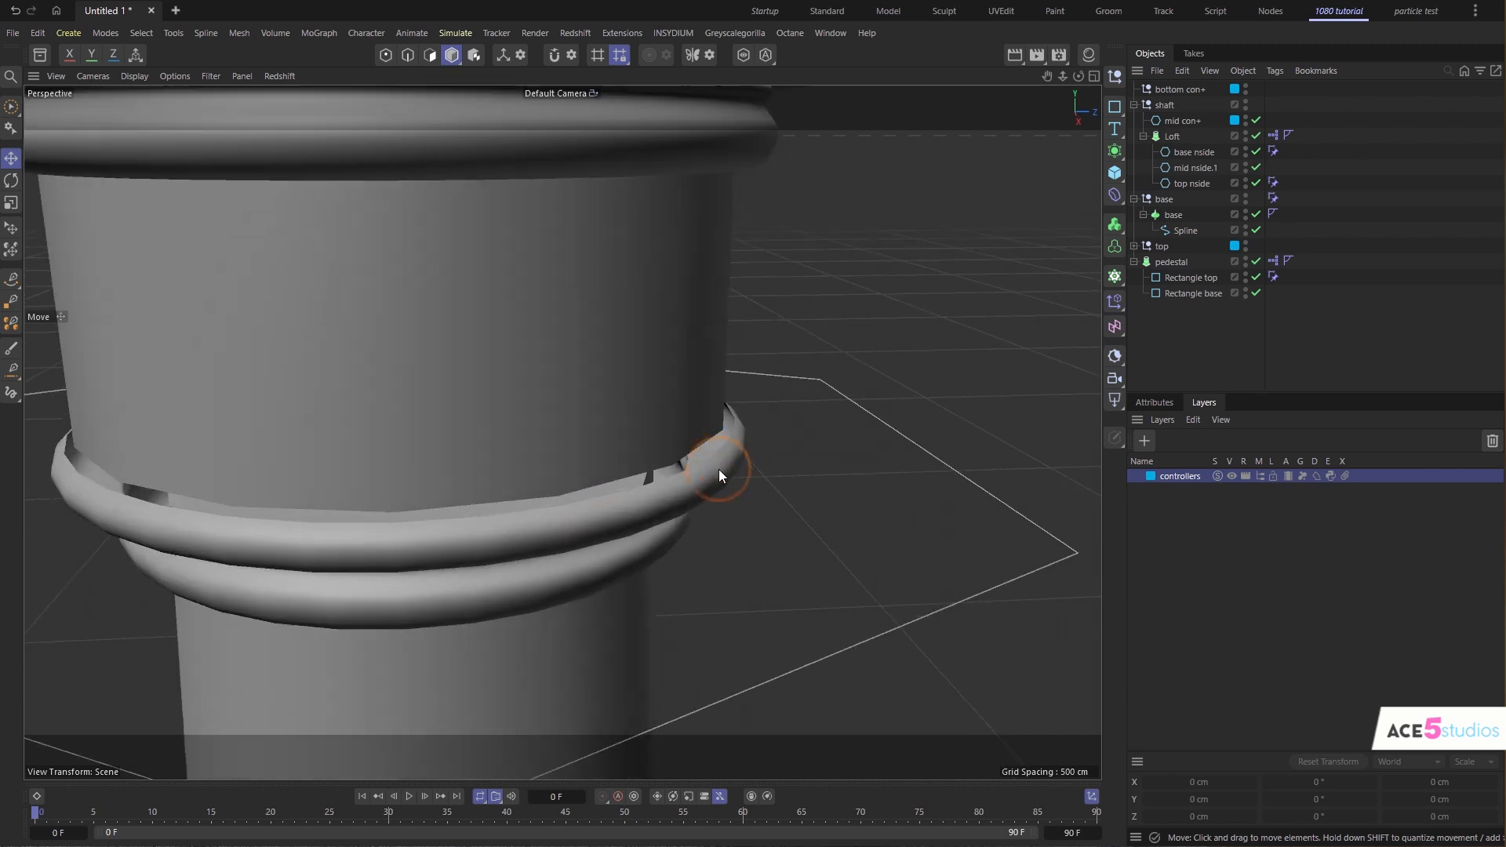
{"action": "left_click", "coordinate": [718, 469]}
{"action": "key", "text": "s"}
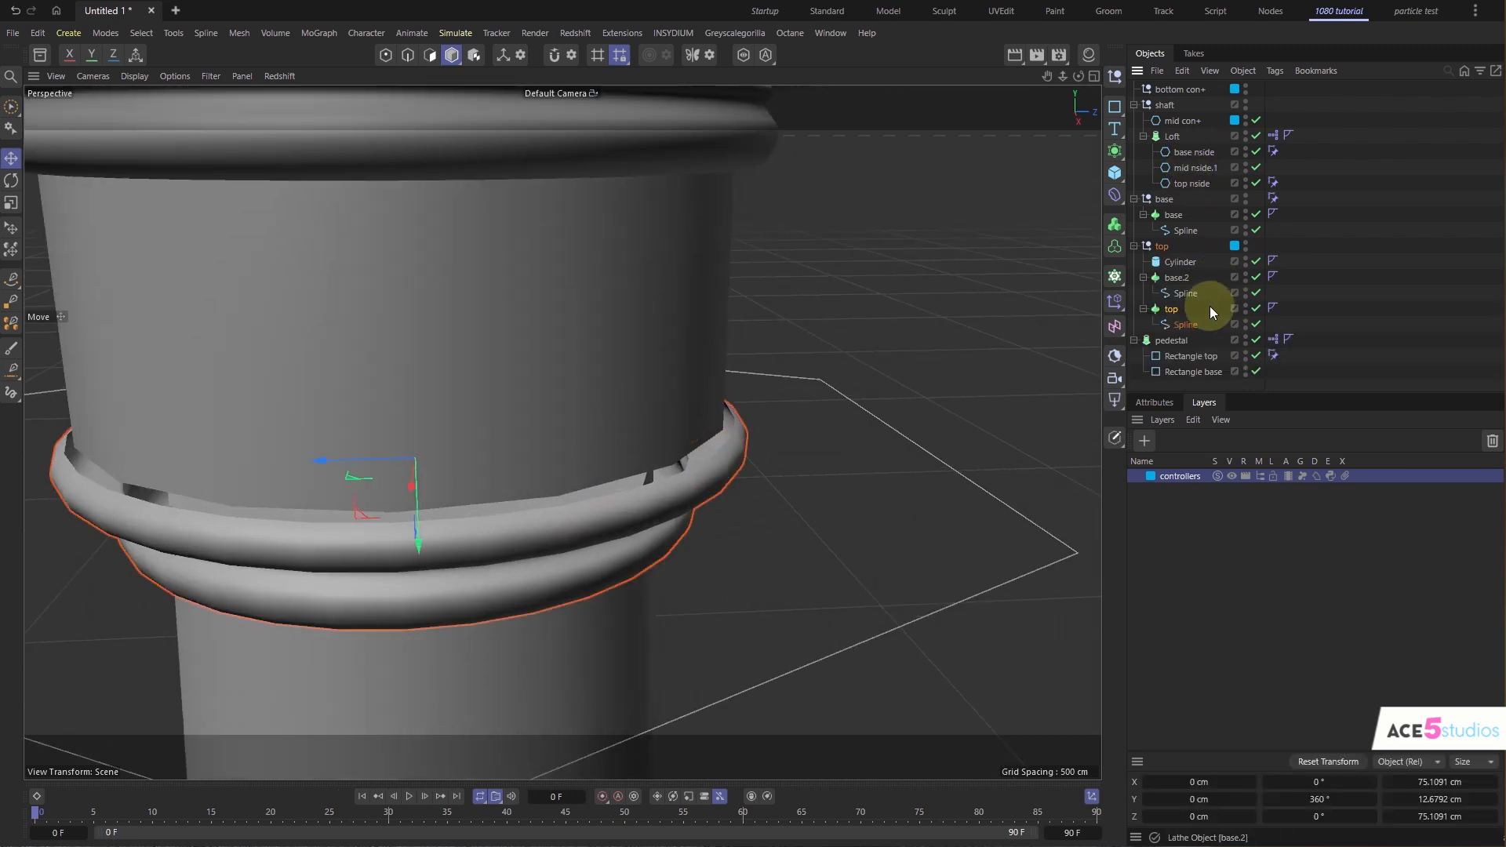
{"action": "left_click", "coordinate": [1194, 324]}
{"action": "key", "text": "Return"}
{"action": "left_click_drag", "start_coordinate": [576, 446], "coordinate": [575, 402], "text": "alt"}
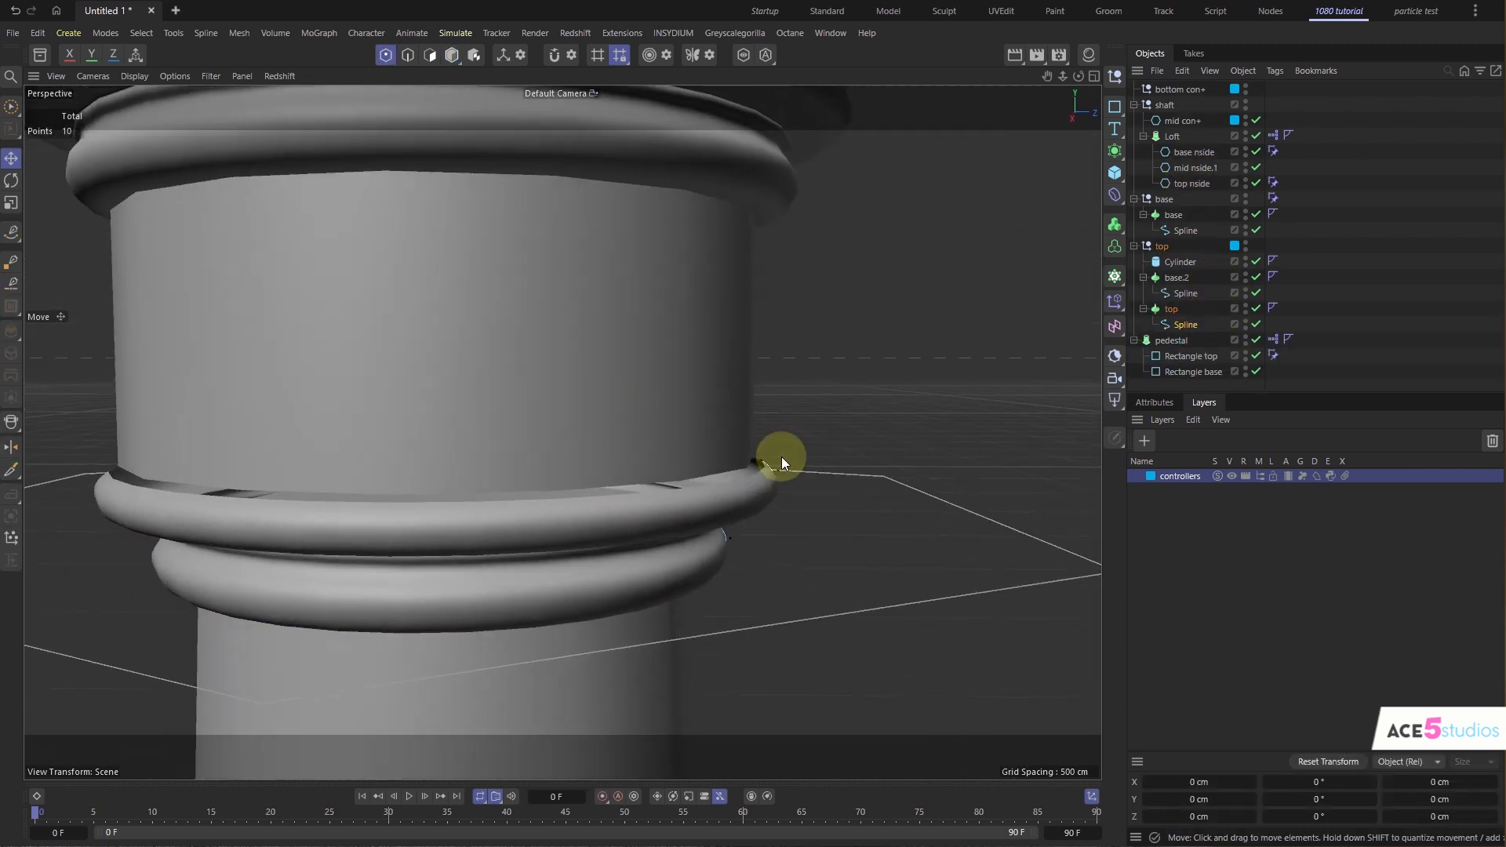
{"action": "left_click", "coordinate": [761, 465]}
{"action": "left_click_drag", "start_coordinate": [708, 458], "coordinate": [682, 463]}
{"action": "left_click_drag", "start_coordinate": [728, 528], "coordinate": [807, 495]}
{"action": "left_click_drag", "start_coordinate": [798, 502], "coordinate": [773, 471], "text": "alt"}
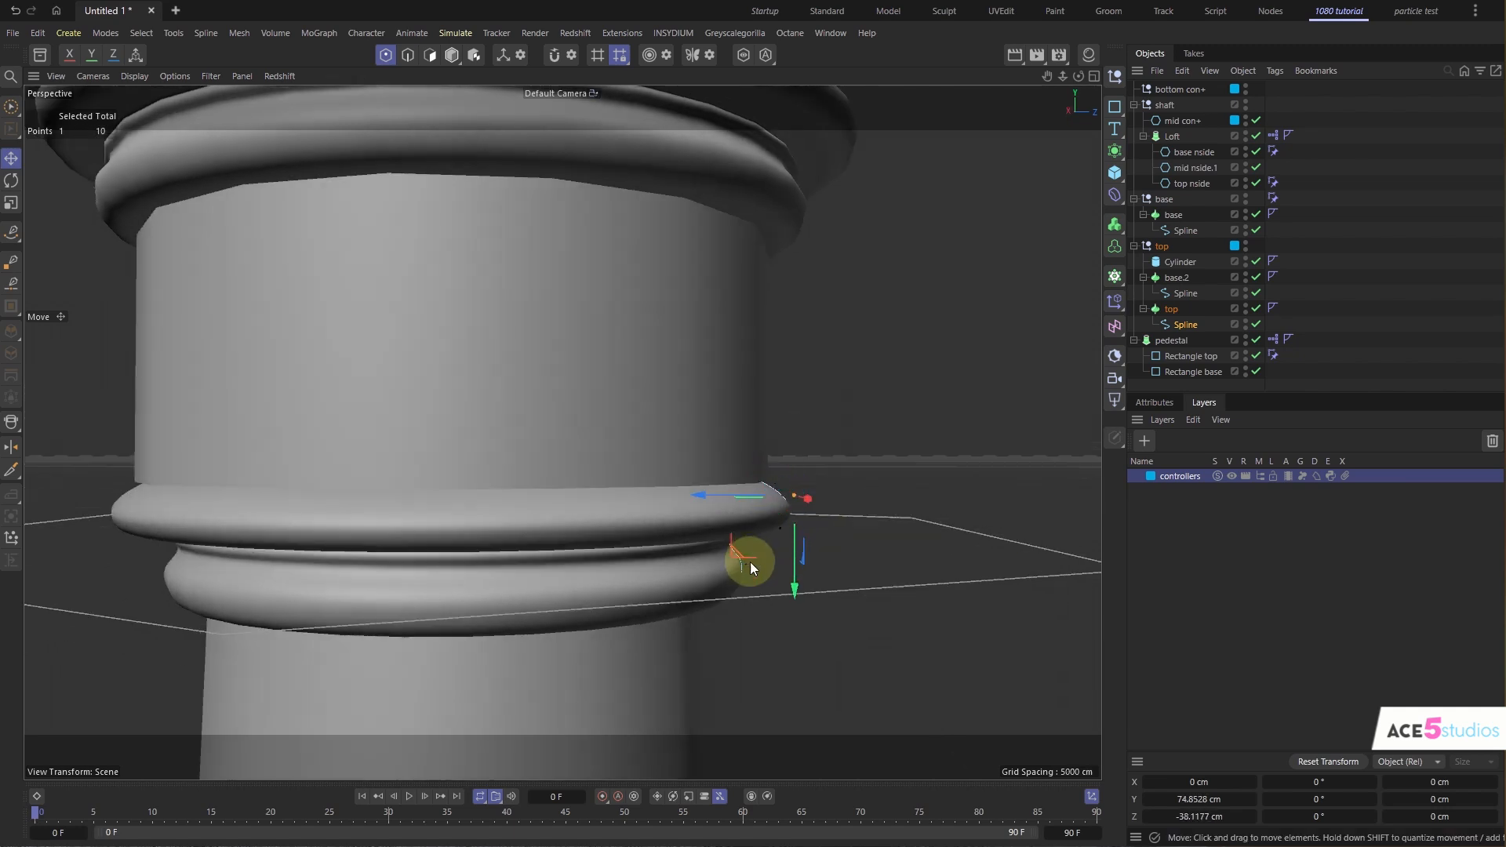
{"action": "left_click_drag", "start_coordinate": [740, 557], "coordinate": [737, 539]}
{"action": "right_click_drag", "start_coordinate": [582, 508], "coordinate": [353, 475], "text": "alt"}
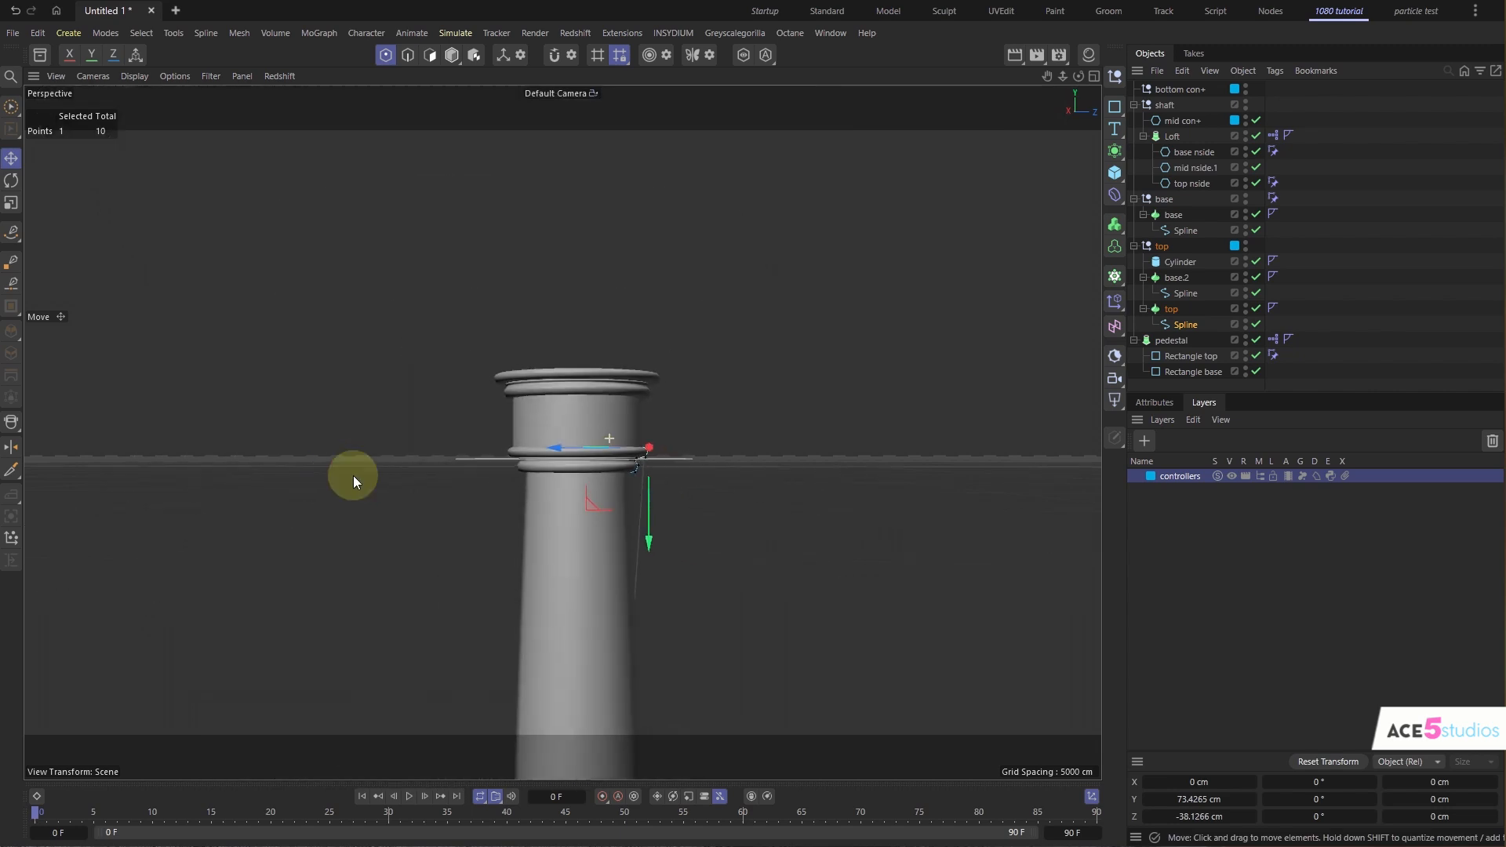
{"action": "double_click", "coordinate": [915, 431]}
- Add a Cloner under the top section's cylinder and set it to Radial mode
{"action": "middle_click_drag", "start_coordinate": [651, 484], "coordinate": [511, 358], "text": "alt"}
{"action": "right_click_drag", "start_coordinate": [511, 357], "coordinate": [614, 276], "text": "alt"}
{"action": "left_click_drag", "start_coordinate": [614, 276], "coordinate": [585, 309], "text": "alt"}
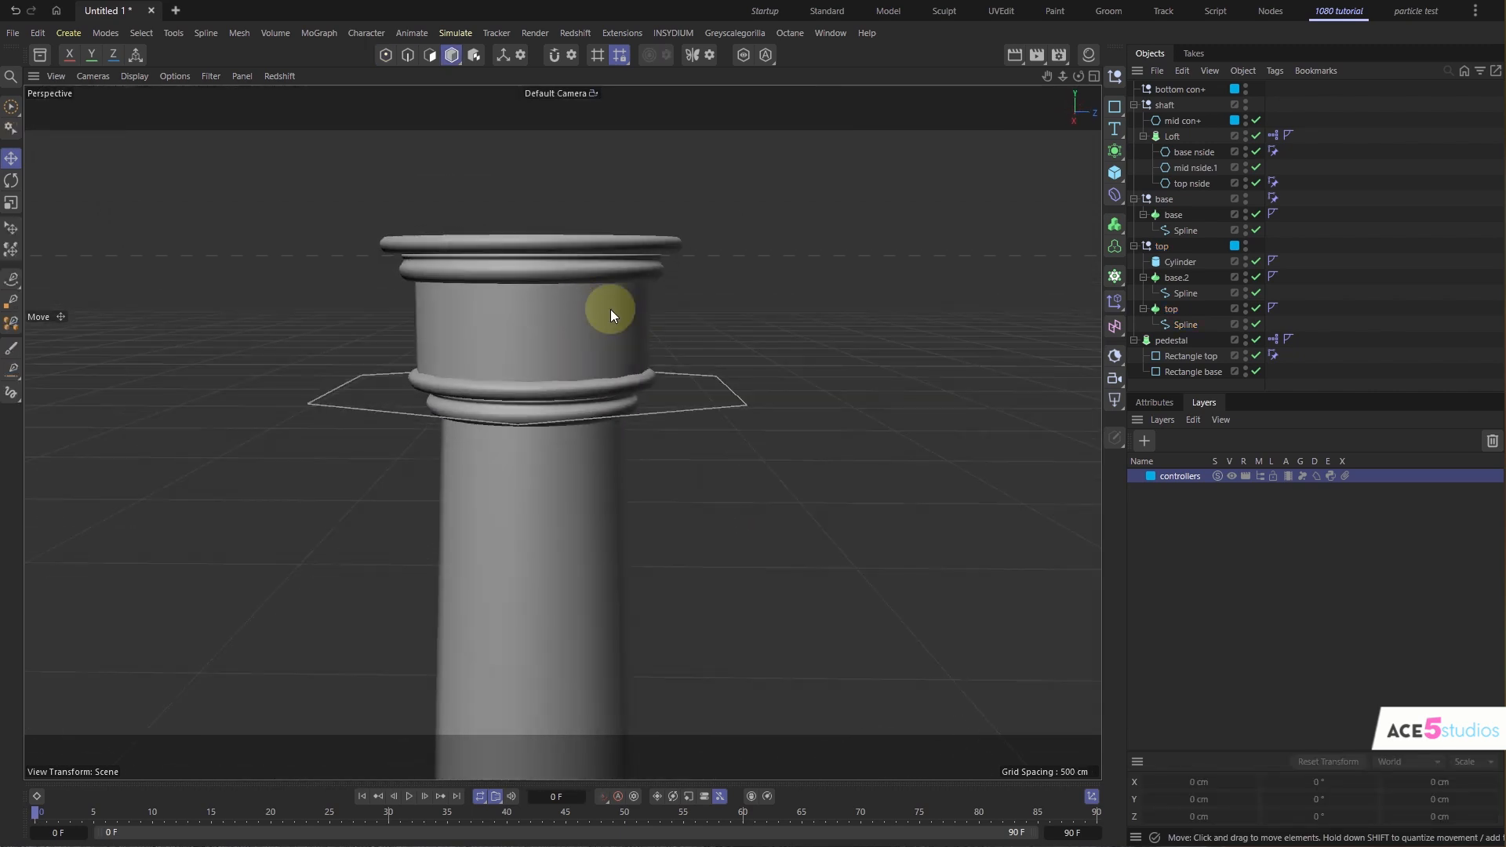
{"action": "left_click", "coordinate": [588, 318]}
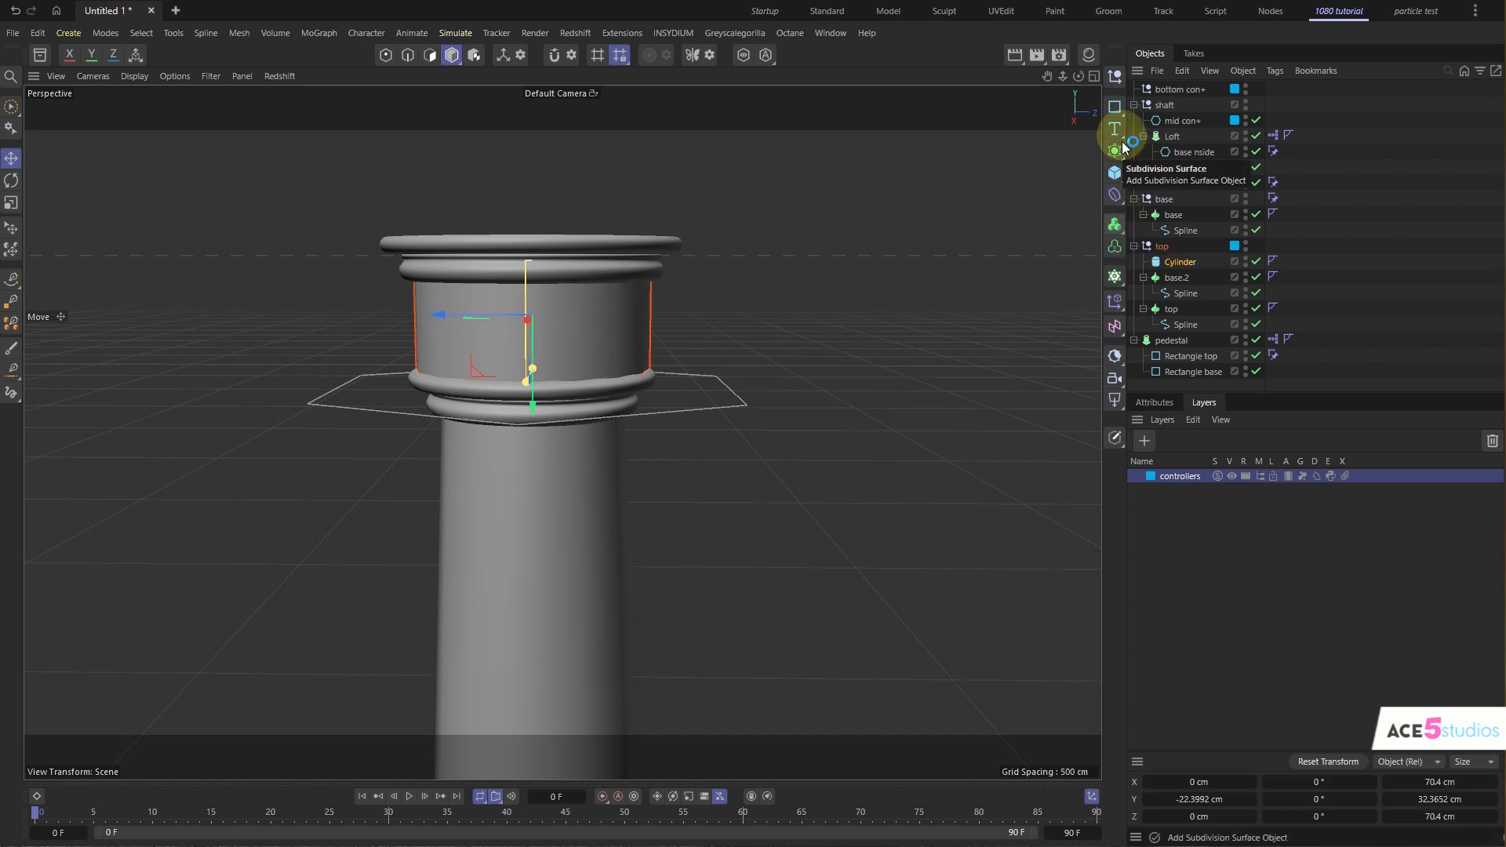
{"action": "left_click", "coordinate": [1114, 277]}
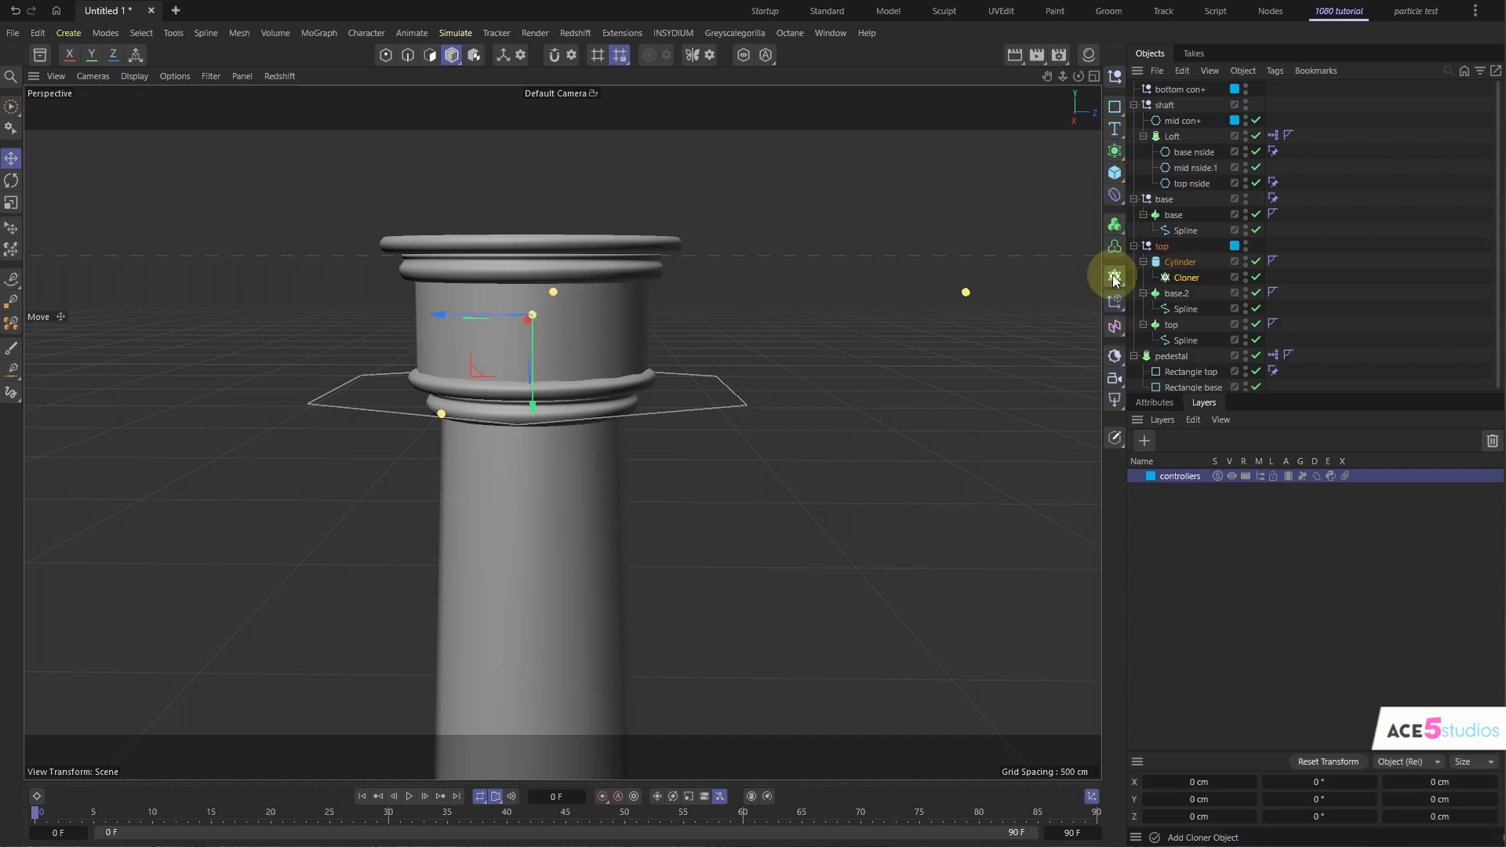
{"action": "left_click", "coordinate": [1155, 403]}
{"action": "left_click", "coordinate": [1374, 496]}
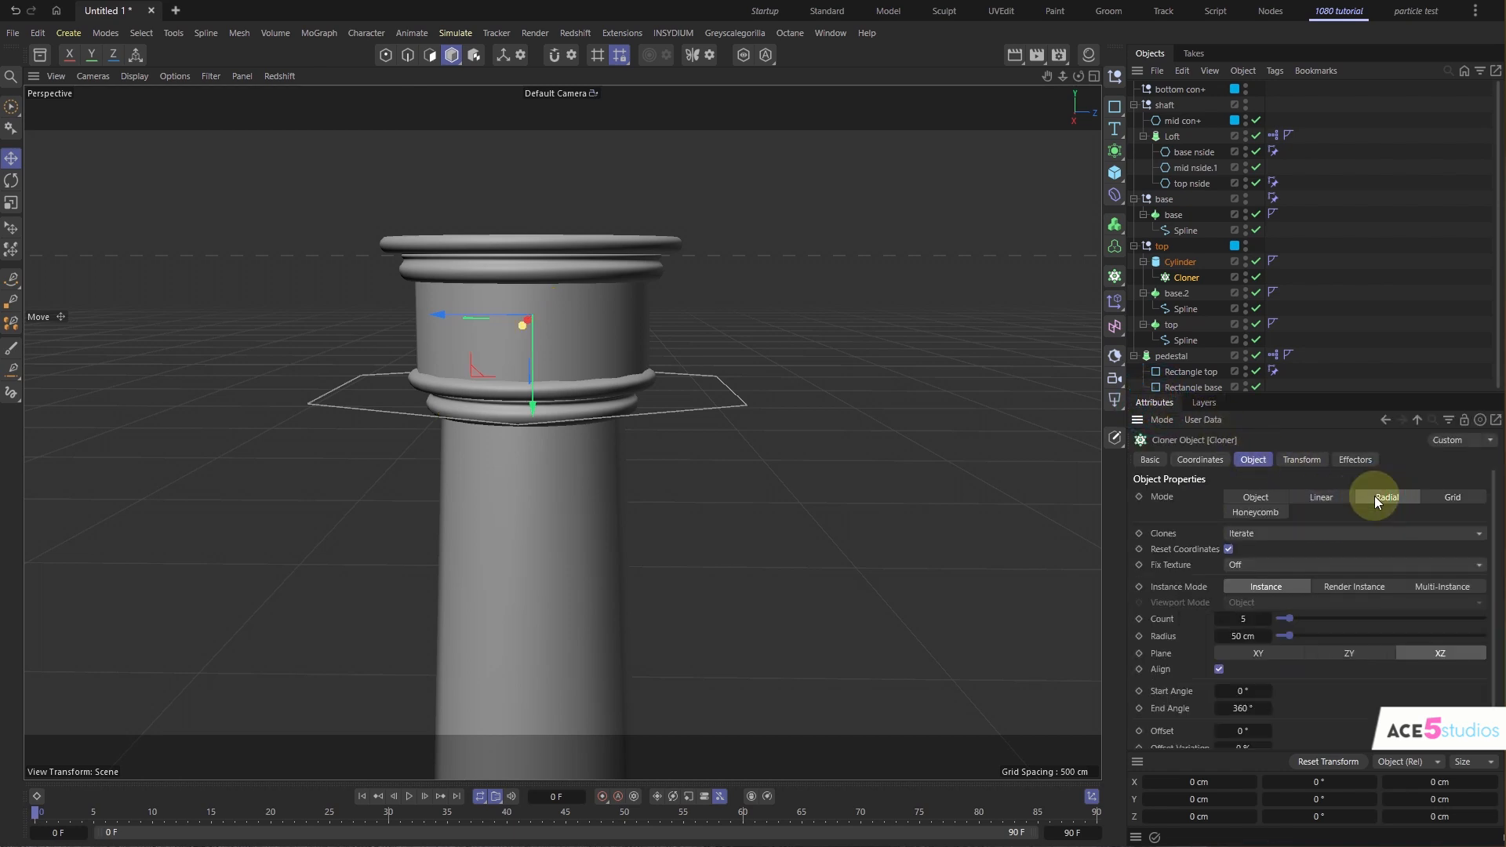
- Add a cube under the cloner, scale it to about 4.6 cm high, and fit the cloner radius to about 33.57 cm
{"action": "left_click", "coordinate": [1114, 179], "text": "shift"}
{"action": "key", "text": "t"}
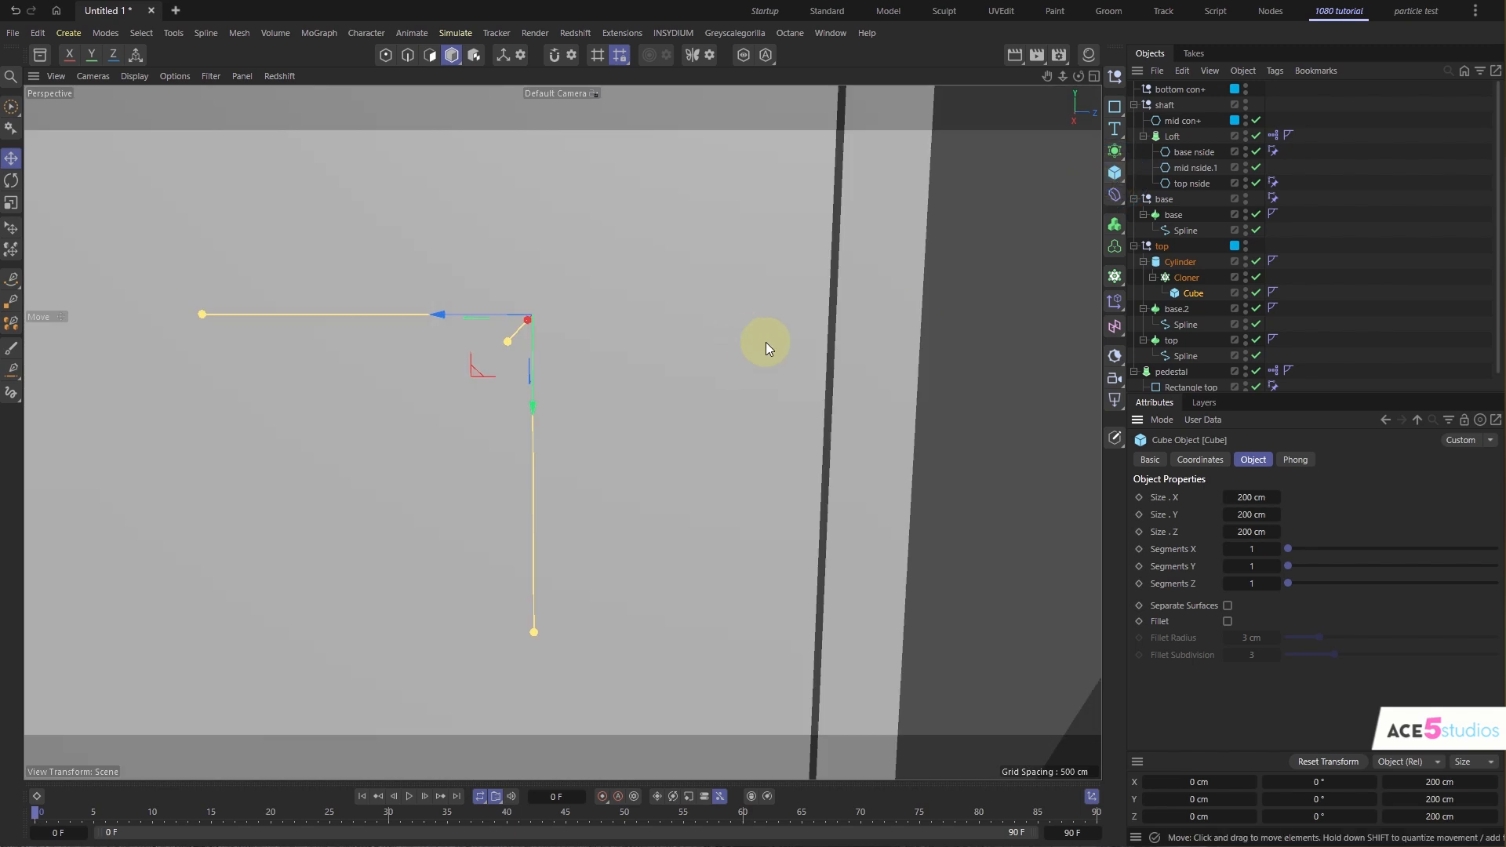
{"action": "mouse_move", "coordinate": [766, 342]}
{"action": "left_mouse_down"}
{"action": "mouse_move", "coordinate": [145, 383]}
{"action": "mouse_move", "coordinate": [561, 332]}
{"action": "mouse_move", "coordinate": [502, 312]}
{"action": "left_mouse_up"}
- Set the radial cloner's count to 29 and its instance mode to Render Instance
{"action": "left_click", "coordinate": [1186, 277]}
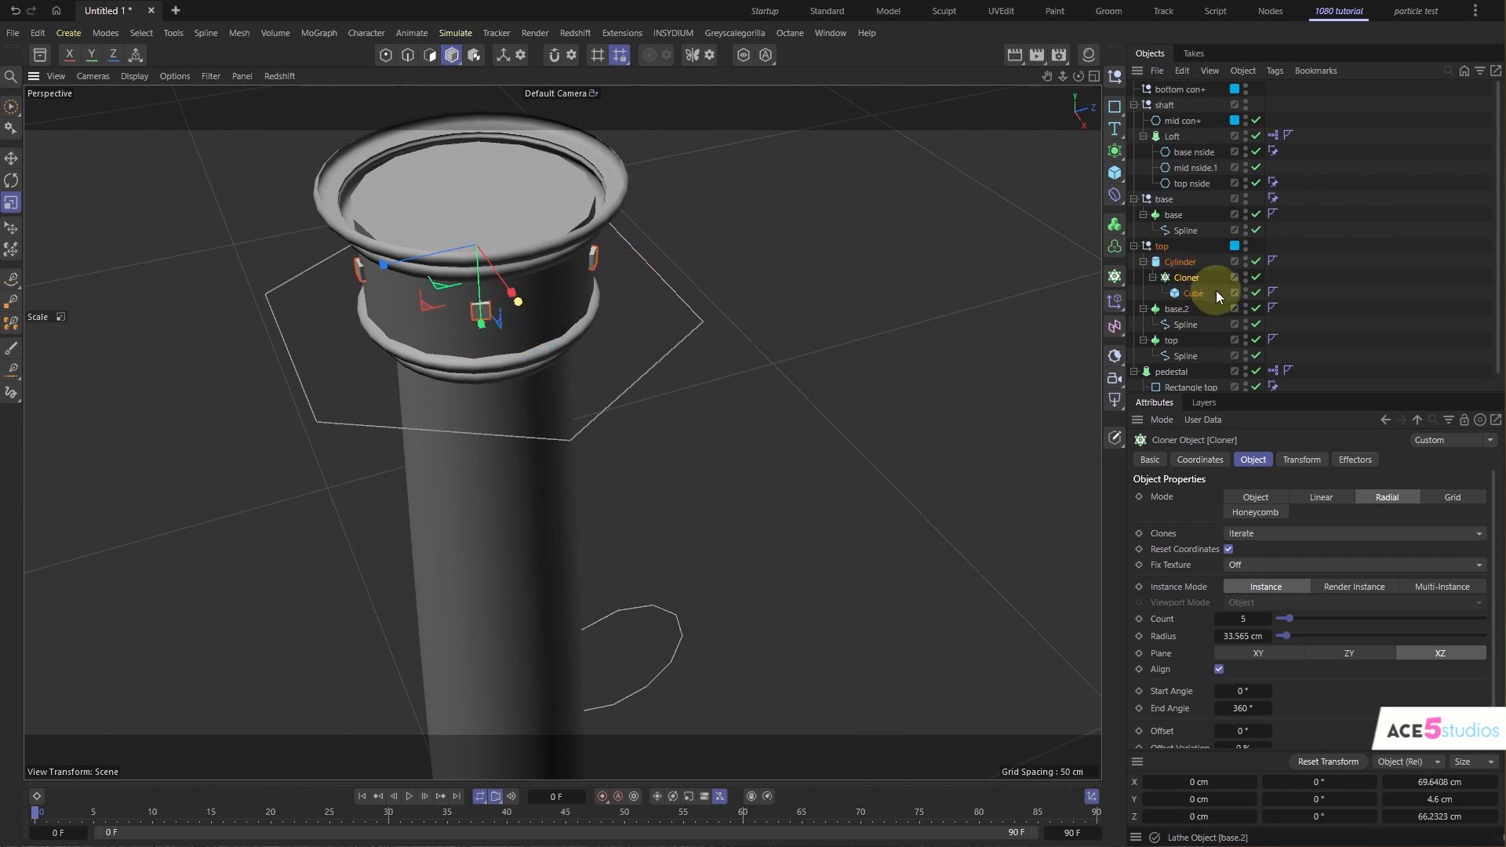
{"action": "left_click_drag", "start_coordinate": [1291, 616], "coordinate": [1340, 617]}
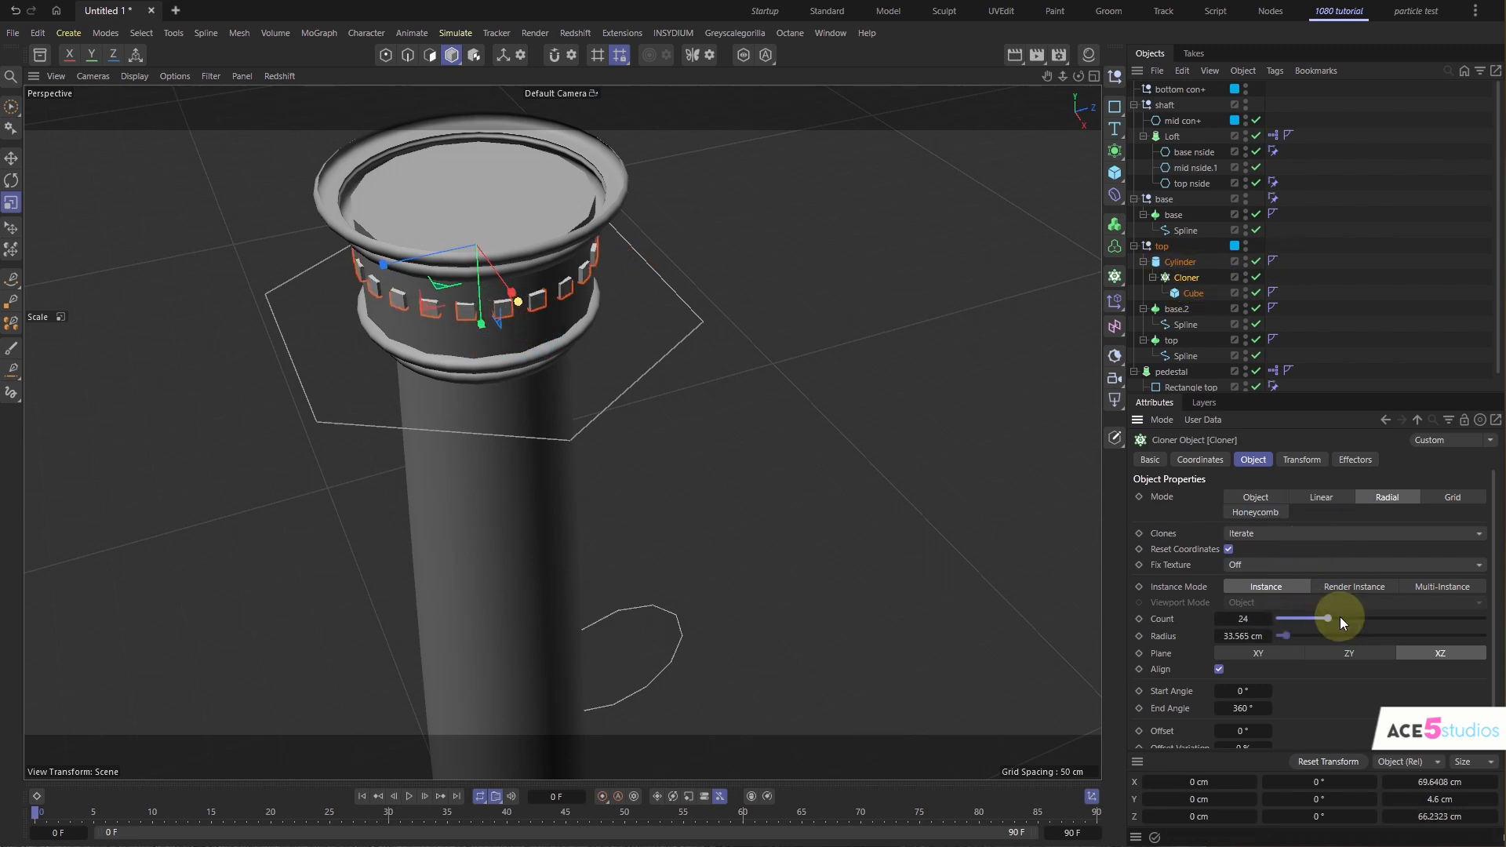
{"action": "left_click", "coordinate": [1365, 587]}
- Raise the ring of cubes on the cylinder until it sits directly beneath the upper moulding
{"action": "left_click_drag", "start_coordinate": [532, 364], "coordinate": [488, 288], "text": "alt"}
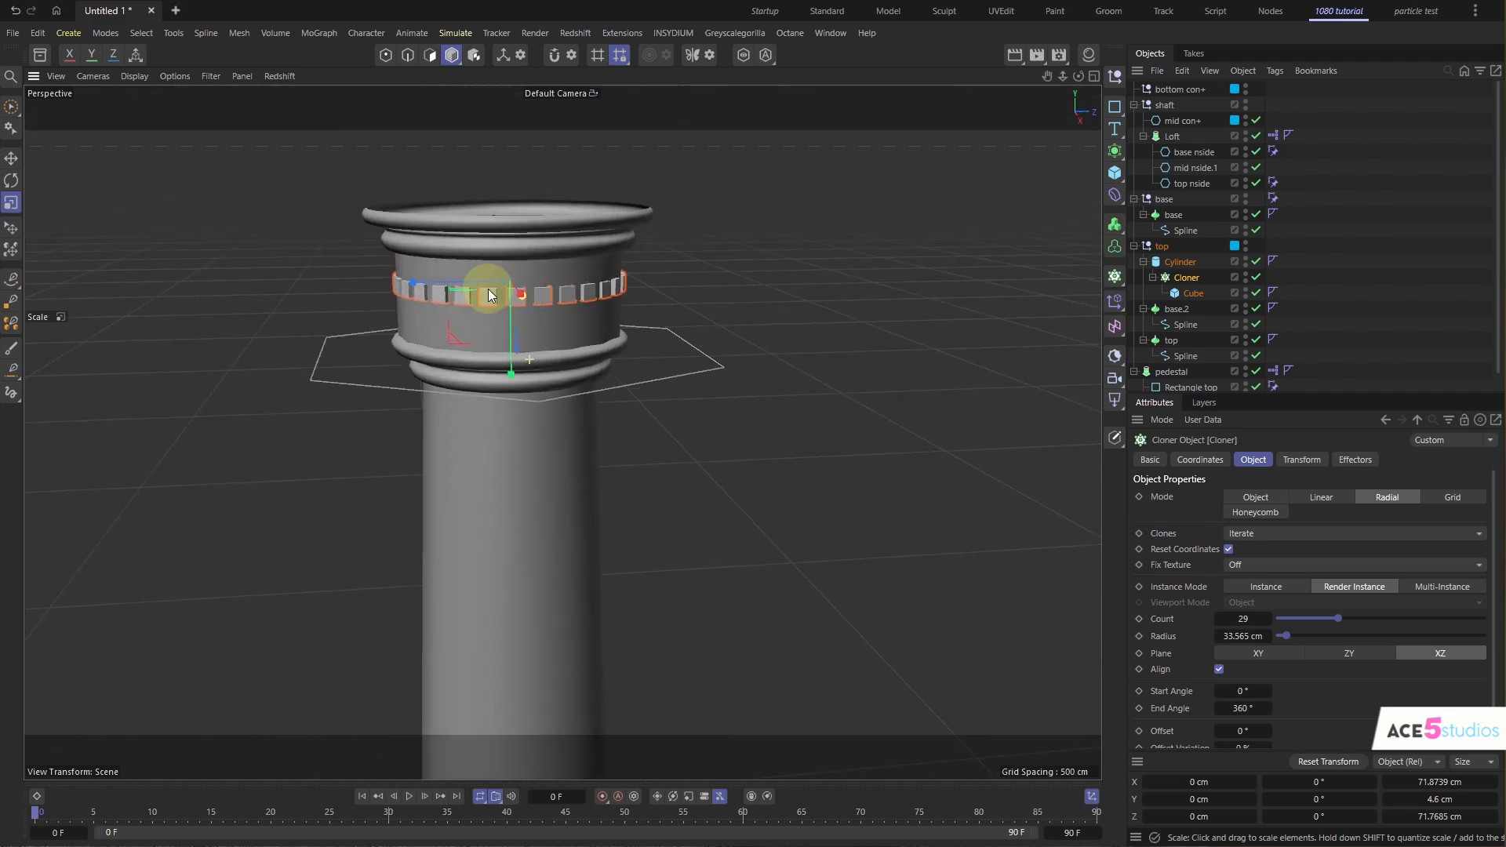
{"action": "key", "text": "e"}
{"action": "left_click_drag", "start_coordinate": [518, 340], "coordinate": [512, 311]}
{"action": "left_click", "coordinate": [551, 335]}
- Extend the upper moulding's spline with a new point about 40 cm inward from its upper end, capping the column top
{"action": "right_click_drag", "start_coordinate": [551, 334], "coordinate": [753, 224], "text": "alt"}
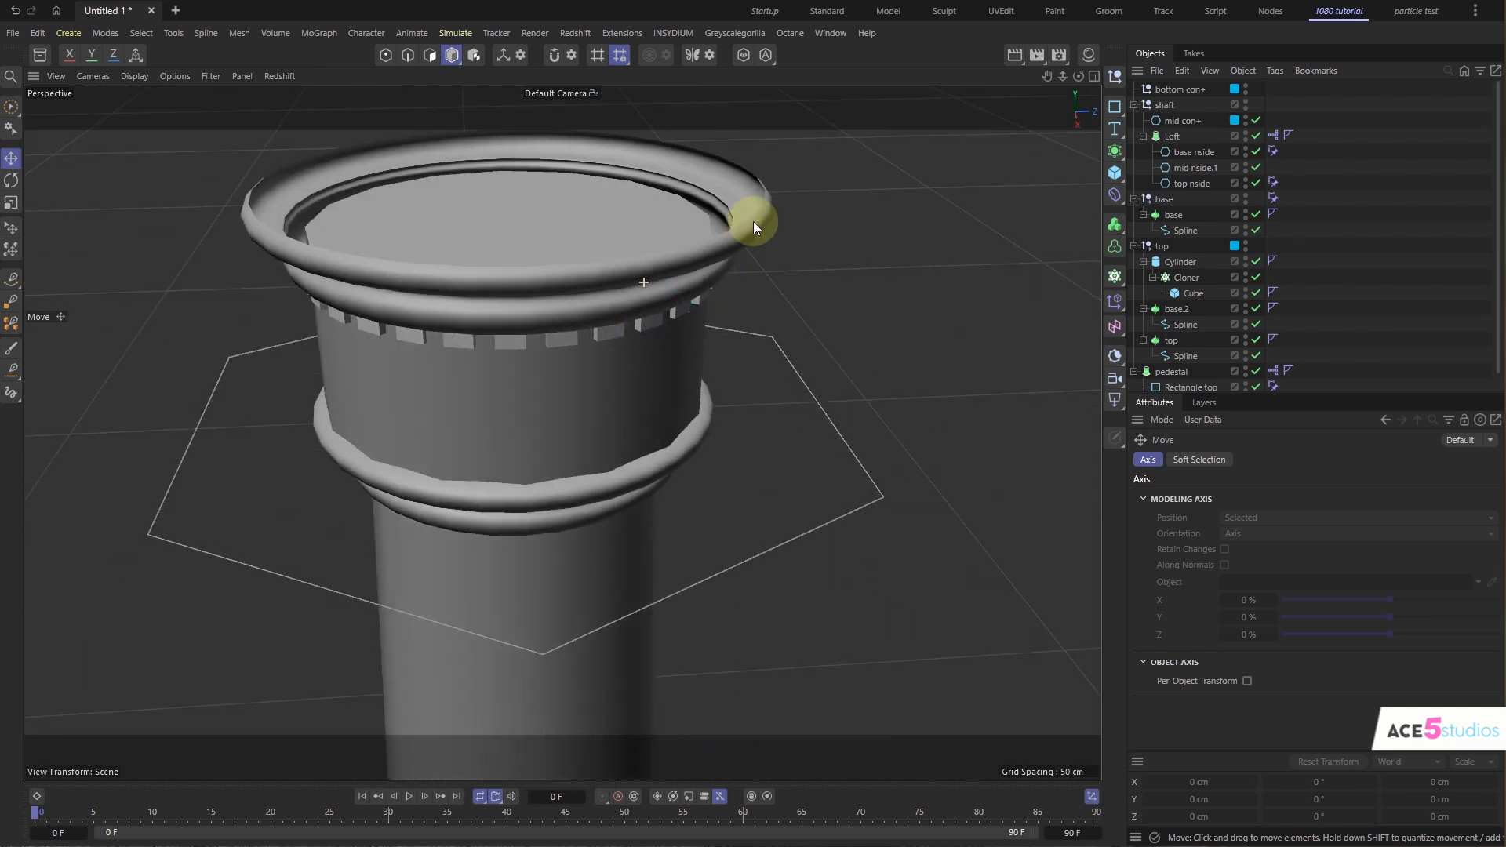
{"action": "left_click", "coordinate": [753, 226]}
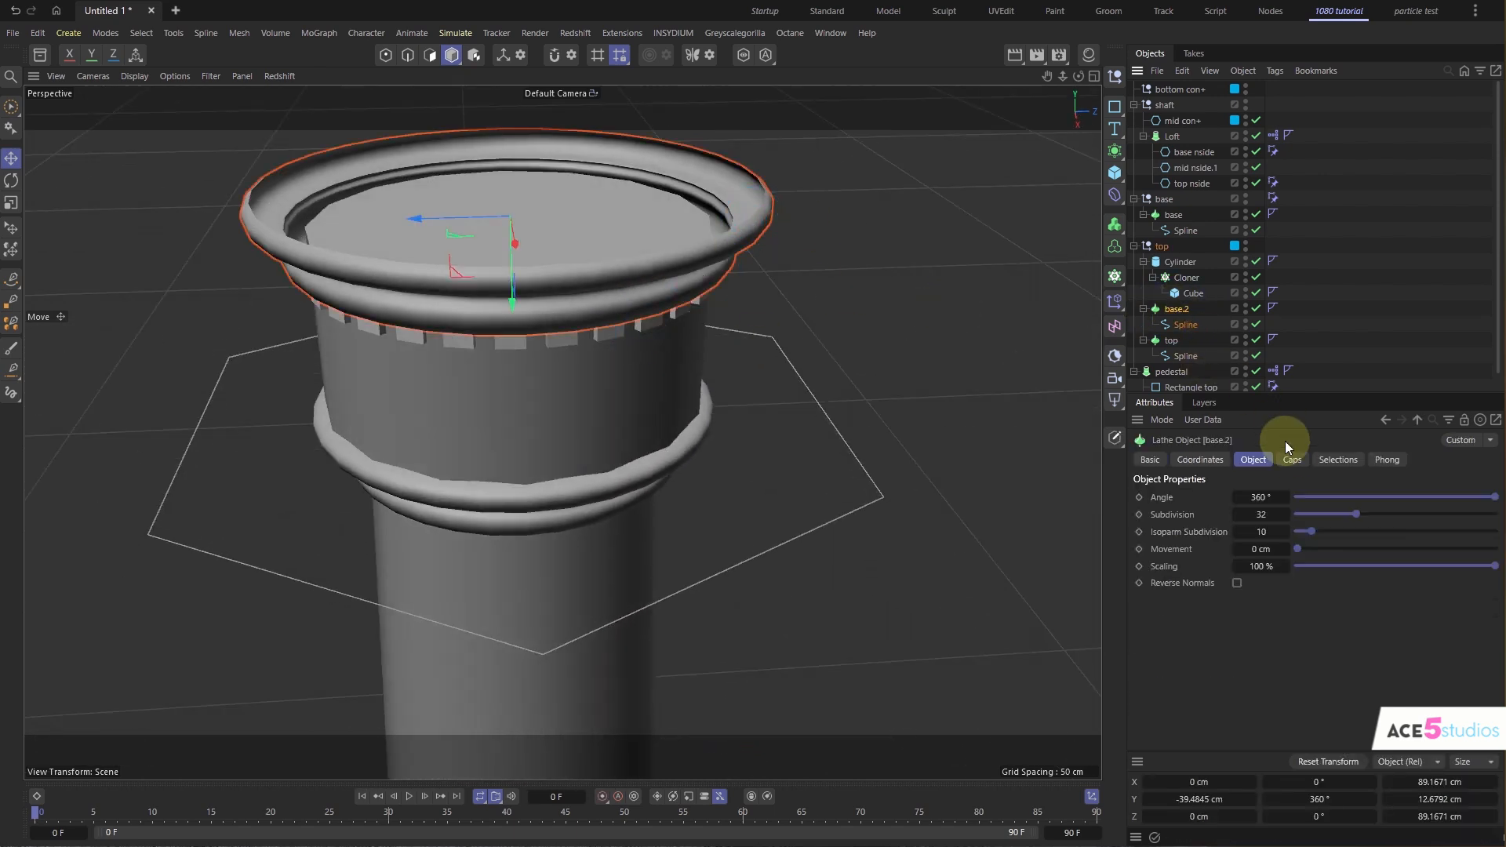
{"action": "left_click", "coordinate": [1292, 460]}
{"action": "left_click", "coordinate": [1251, 460]}
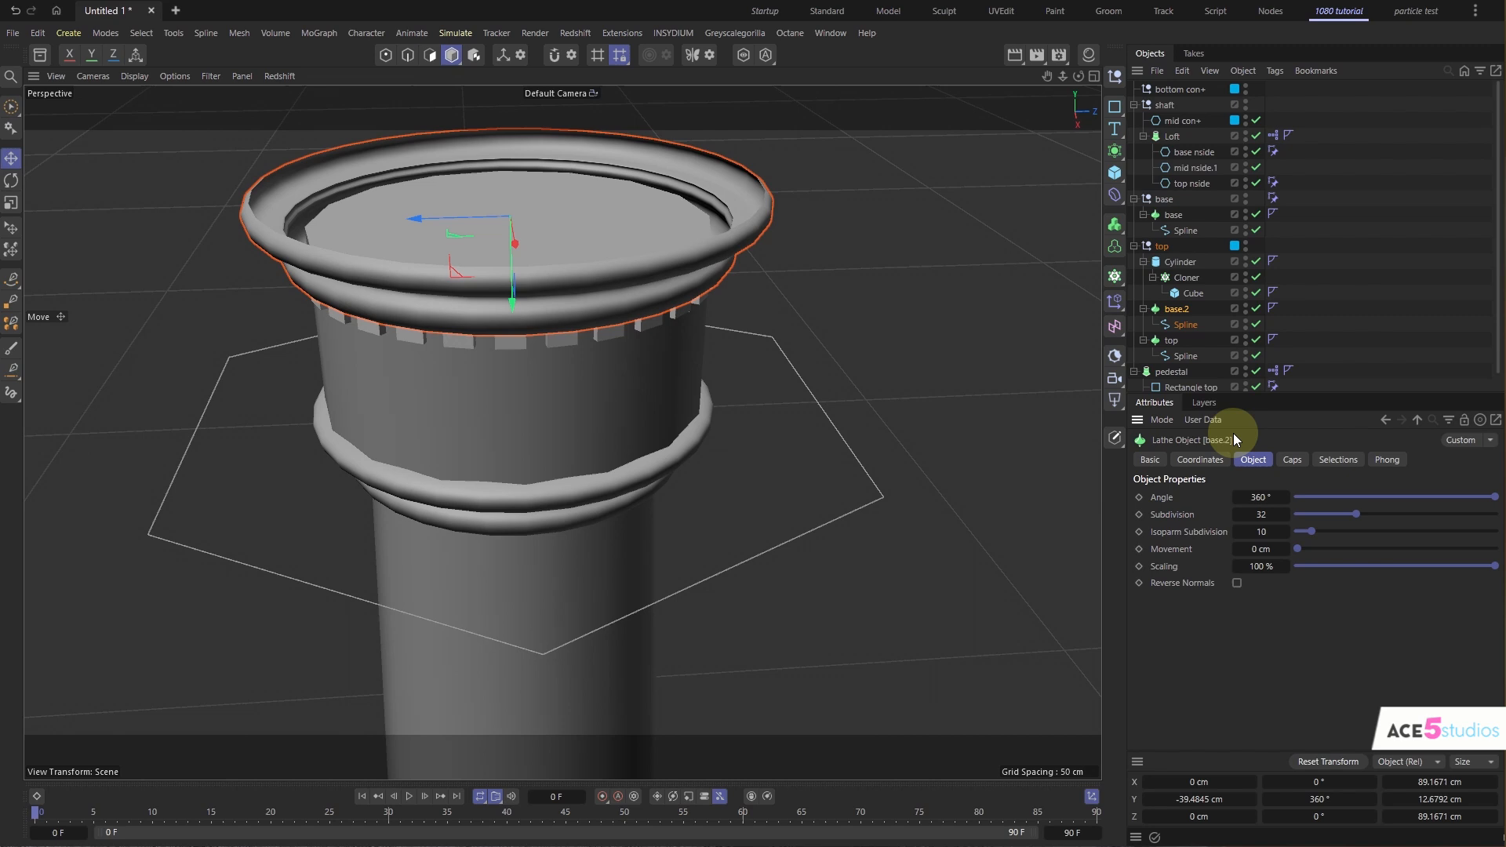
{"action": "left_click", "coordinate": [1182, 327]}
{"action": "key", "text": "Return"}
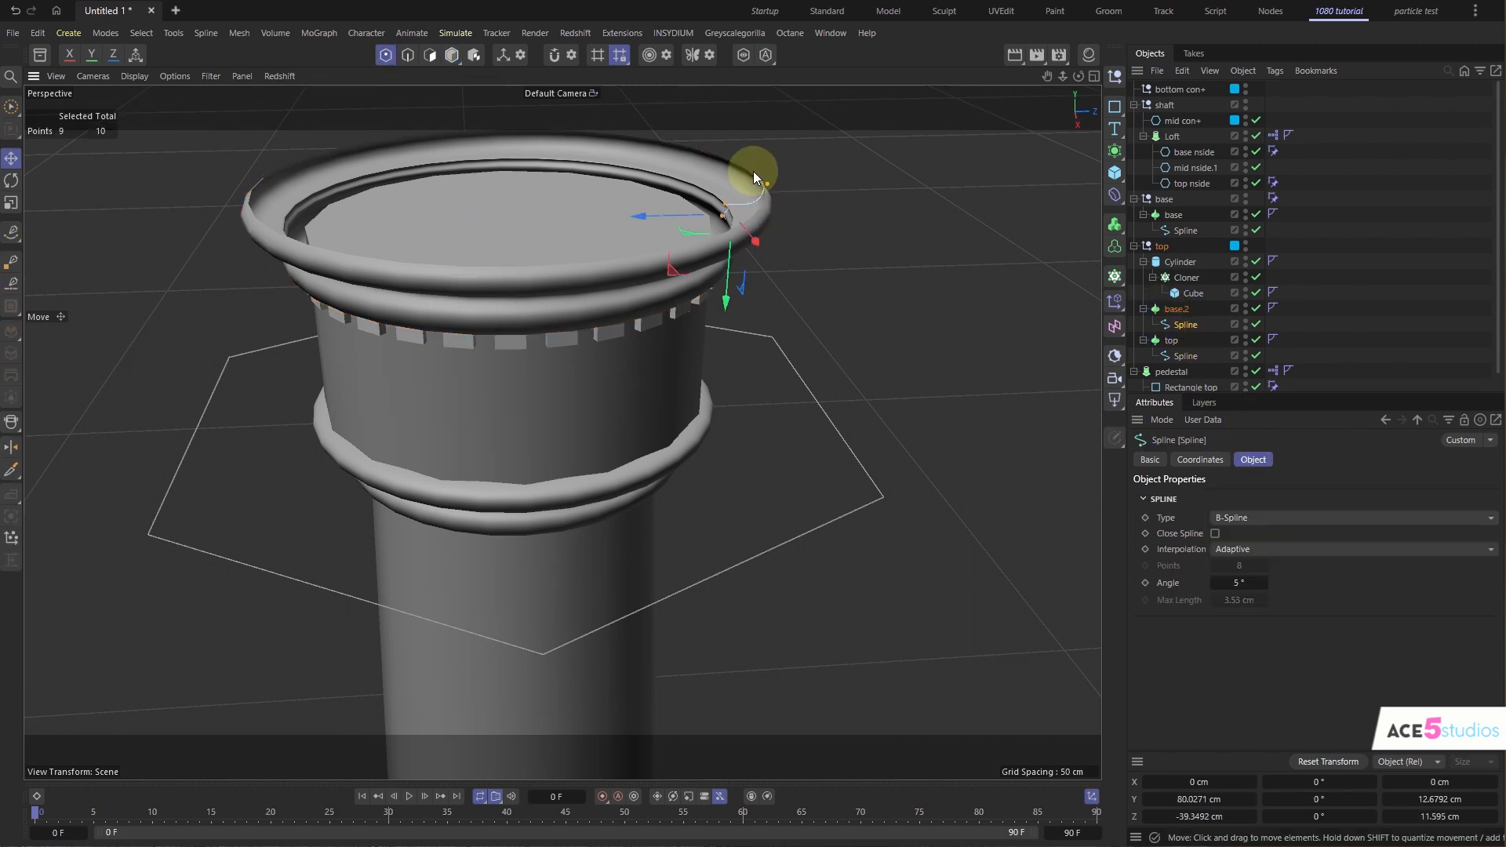
{"action": "left_click", "coordinate": [753, 172]}
{"action": "left_click_drag", "start_coordinate": [741, 187], "coordinate": [469, 163], "text": "alt"}
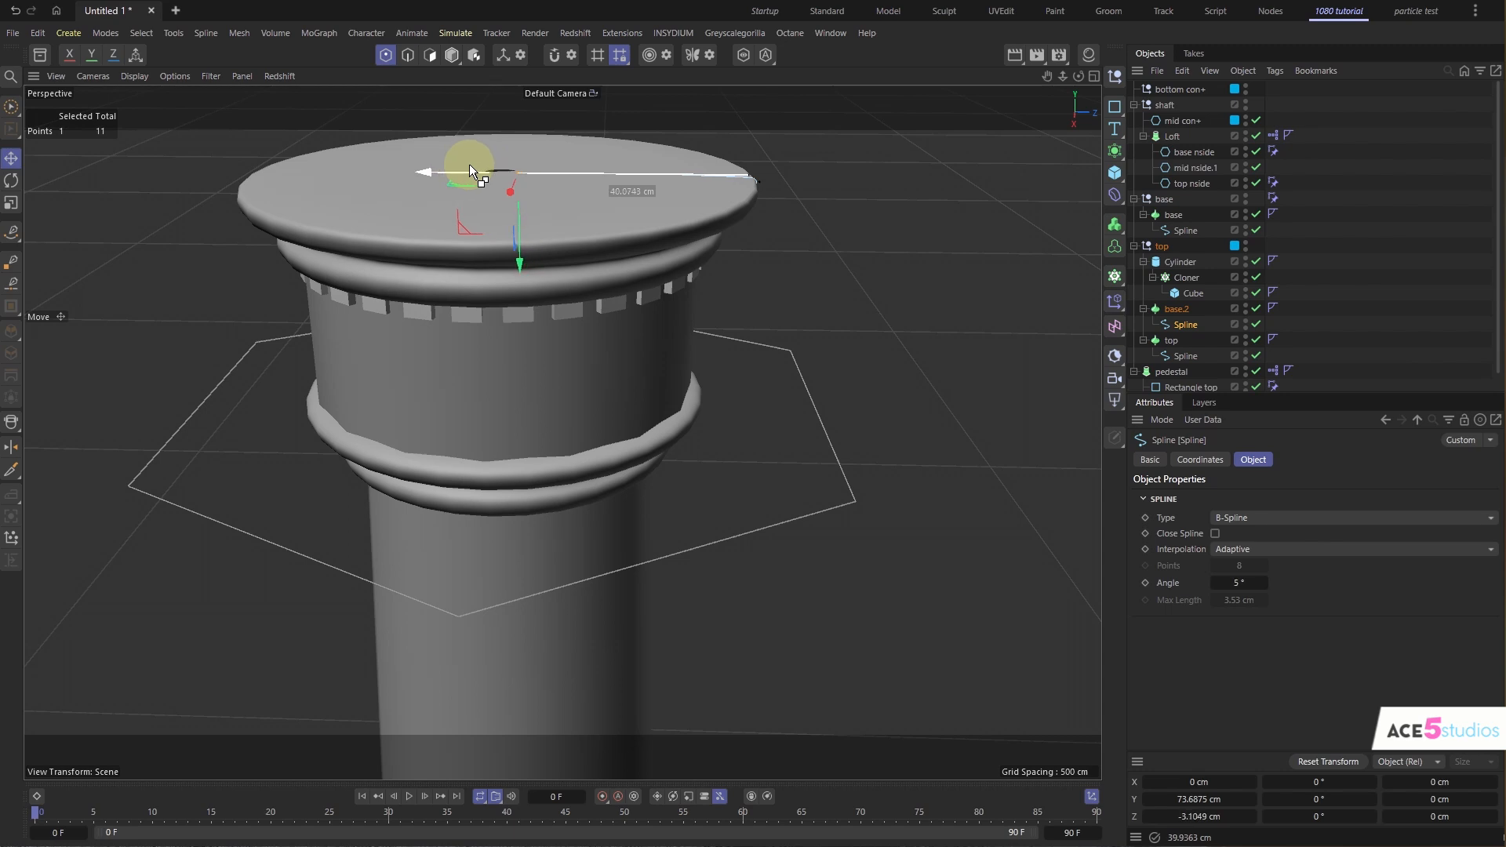
{"action": "key", "text": "Return"}
{"action": "left_click", "coordinate": [885, 154]}
- Examine the column from its detailed top down the shaft to the pedestal, and as a whole
{"action": "left_click_drag", "start_coordinate": [487, 256], "coordinate": [490, 206], "text": "alt"}
{"action": "right_click_drag", "start_coordinate": [541, 252], "coordinate": [389, 334], "text": "alt"}
{"action": "middle_click_drag", "start_coordinate": [568, 281], "coordinate": [554, 146], "text": "alt"}
{"action": "right_click_drag", "start_coordinate": [542, 145], "coordinate": [570, 136], "text": "alt"}
{"action": "middle_click_drag", "start_coordinate": [569, 138], "coordinate": [598, 330], "text": "alt"}
{"action": "right_click_drag", "start_coordinate": [598, 329], "coordinate": [662, 296], "text": "alt"}
{"action": "middle_click_drag", "start_coordinate": [662, 296], "coordinate": [675, 307], "text": "alt"}
{"action": "right_click_drag", "start_coordinate": [675, 307], "coordinate": [500, 497], "text": "alt"}
{"action": "middle_click_drag", "start_coordinate": [500, 498], "coordinate": [508, 306], "text": "alt"}
{"action": "right_click_drag", "start_coordinate": [508, 306], "coordinate": [562, 492], "text": "alt"}
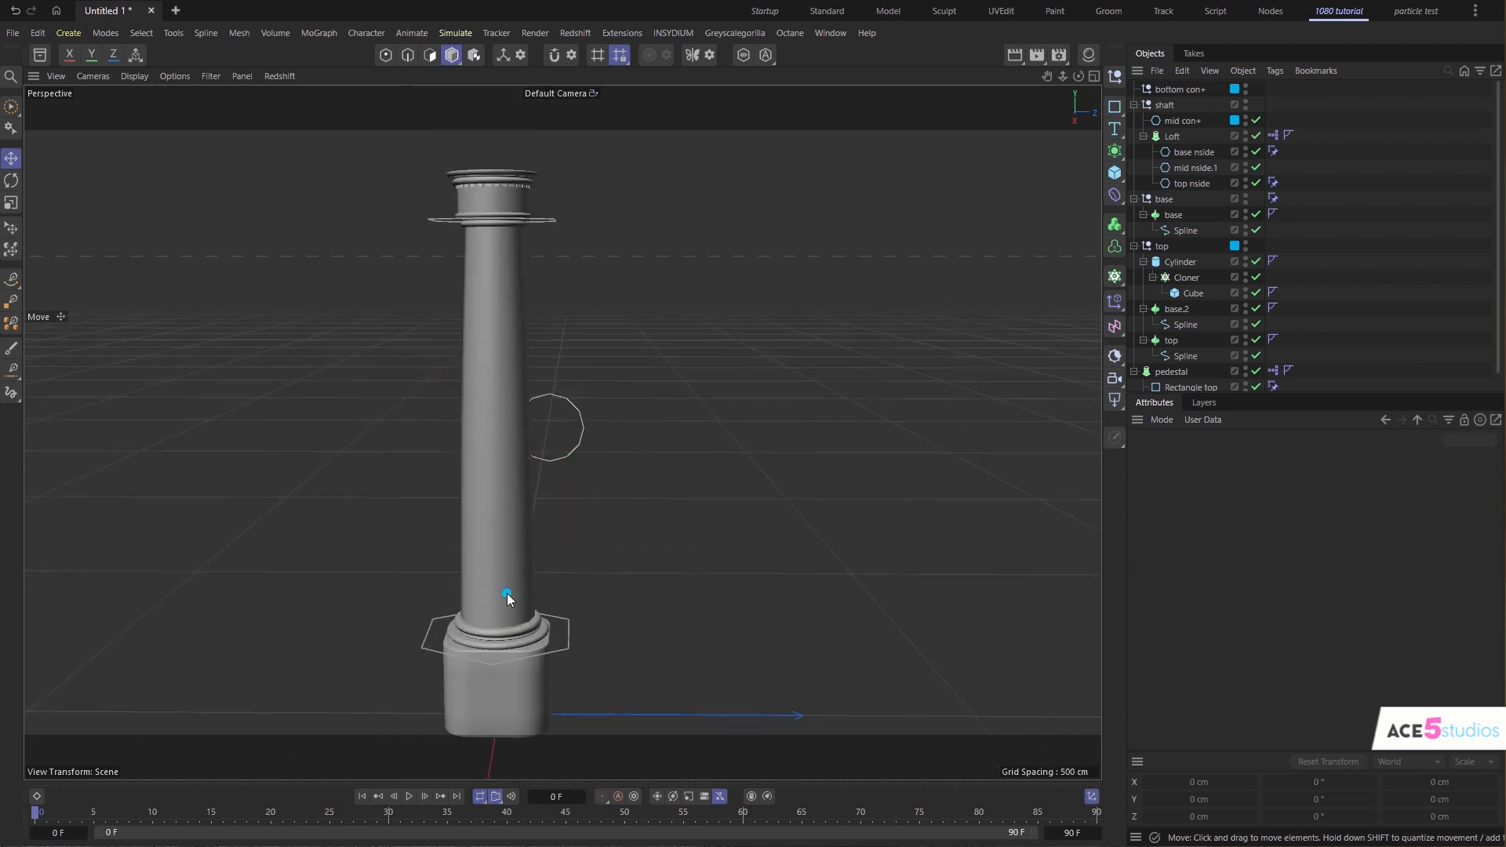
{"action": "left_click_drag", "start_coordinate": [507, 599], "coordinate": [515, 561], "text": "alt"}
- Move the mid con+ controller lower and outward to about Y 154 cm, Z 61 cm, to bulge the shaft
{"action": "left_click", "coordinate": [494, 564]}
{"action": "left_click", "coordinate": [570, 446]}
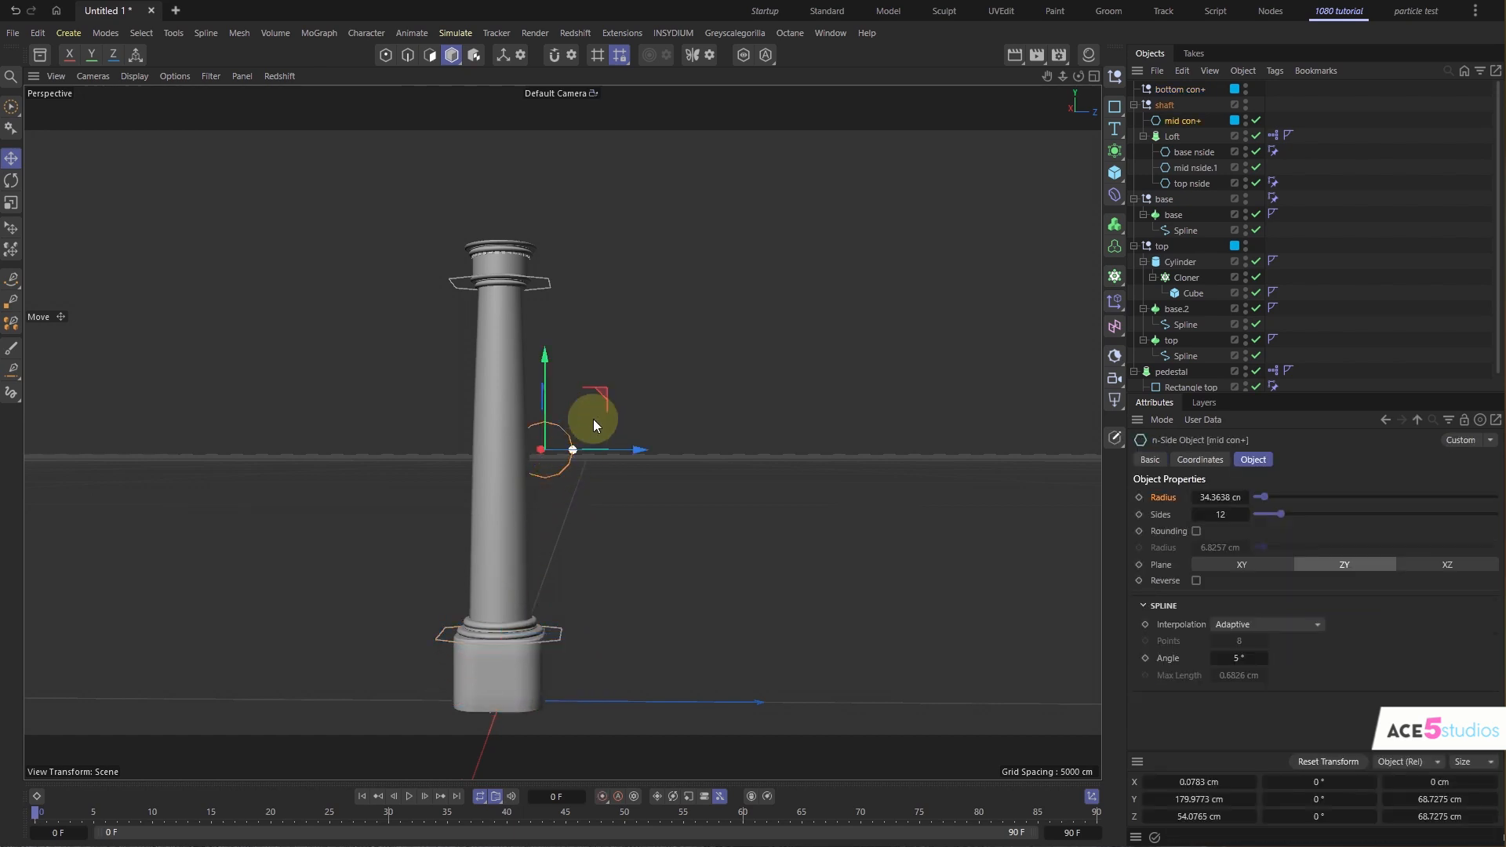
{"action": "mouse_move", "coordinate": [596, 400]}
{"action": "left_mouse_down"}
{"action": "mouse_move", "coordinate": [589, 410]}
{"action": "mouse_move", "coordinate": [606, 405]}
{"action": "left_mouse_up"}
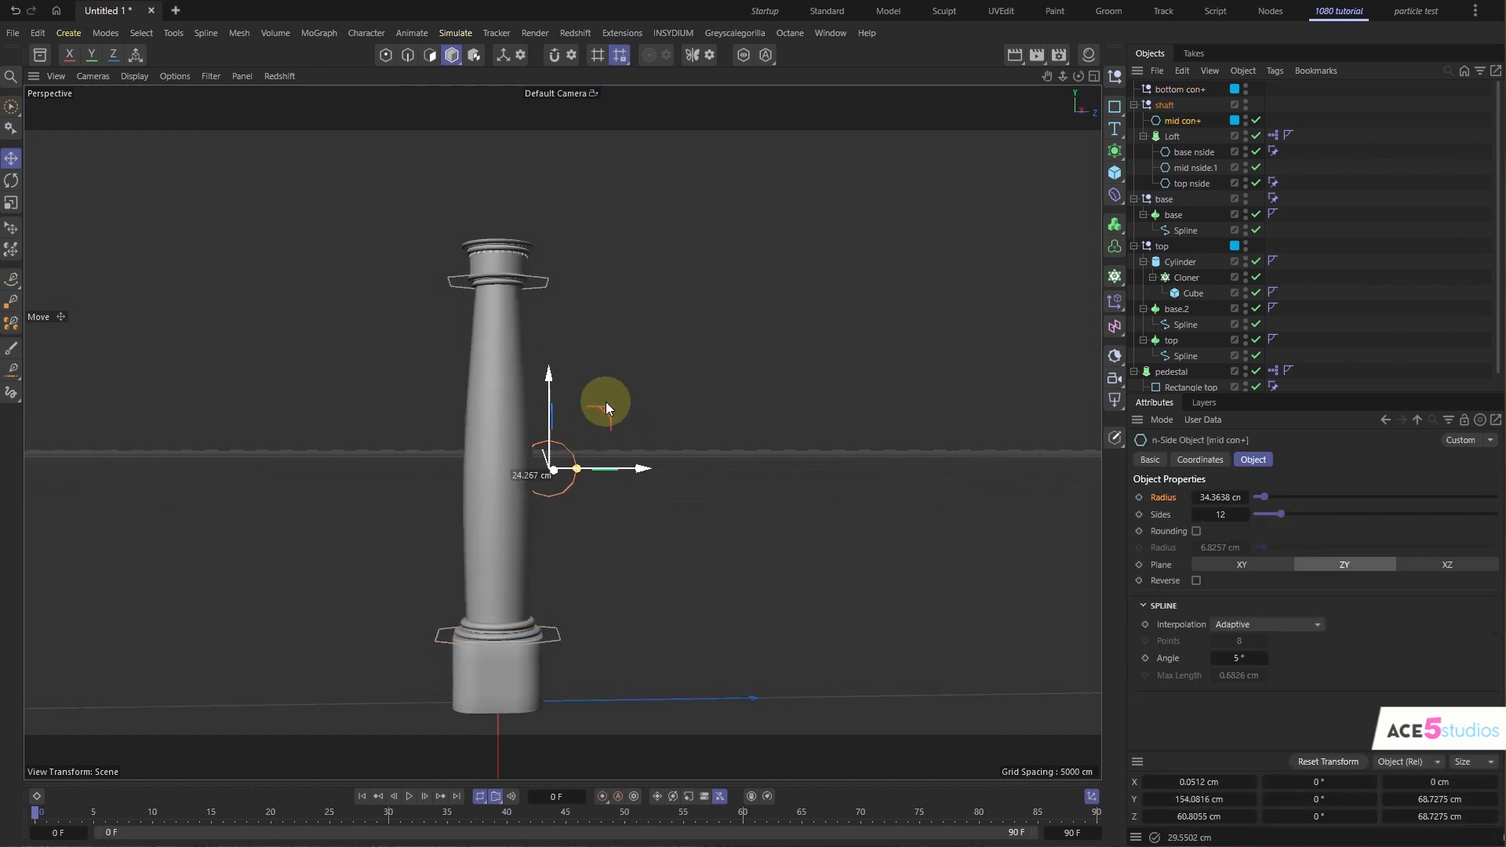
- Try lowering the top controller along the column's axis
{"action": "left_click", "coordinate": [527, 288]}
{"action": "left_click_drag", "start_coordinate": [502, 288], "coordinate": [511, 331]}
{"action": "left_click", "coordinate": [599, 251]}
{"action": "left_click", "coordinate": [517, 287]}
{"action": "left_click", "coordinate": [605, 326]}
{"action": "left_click_drag", "start_coordinate": [605, 326], "coordinate": [490, 396], "text": "alt"}
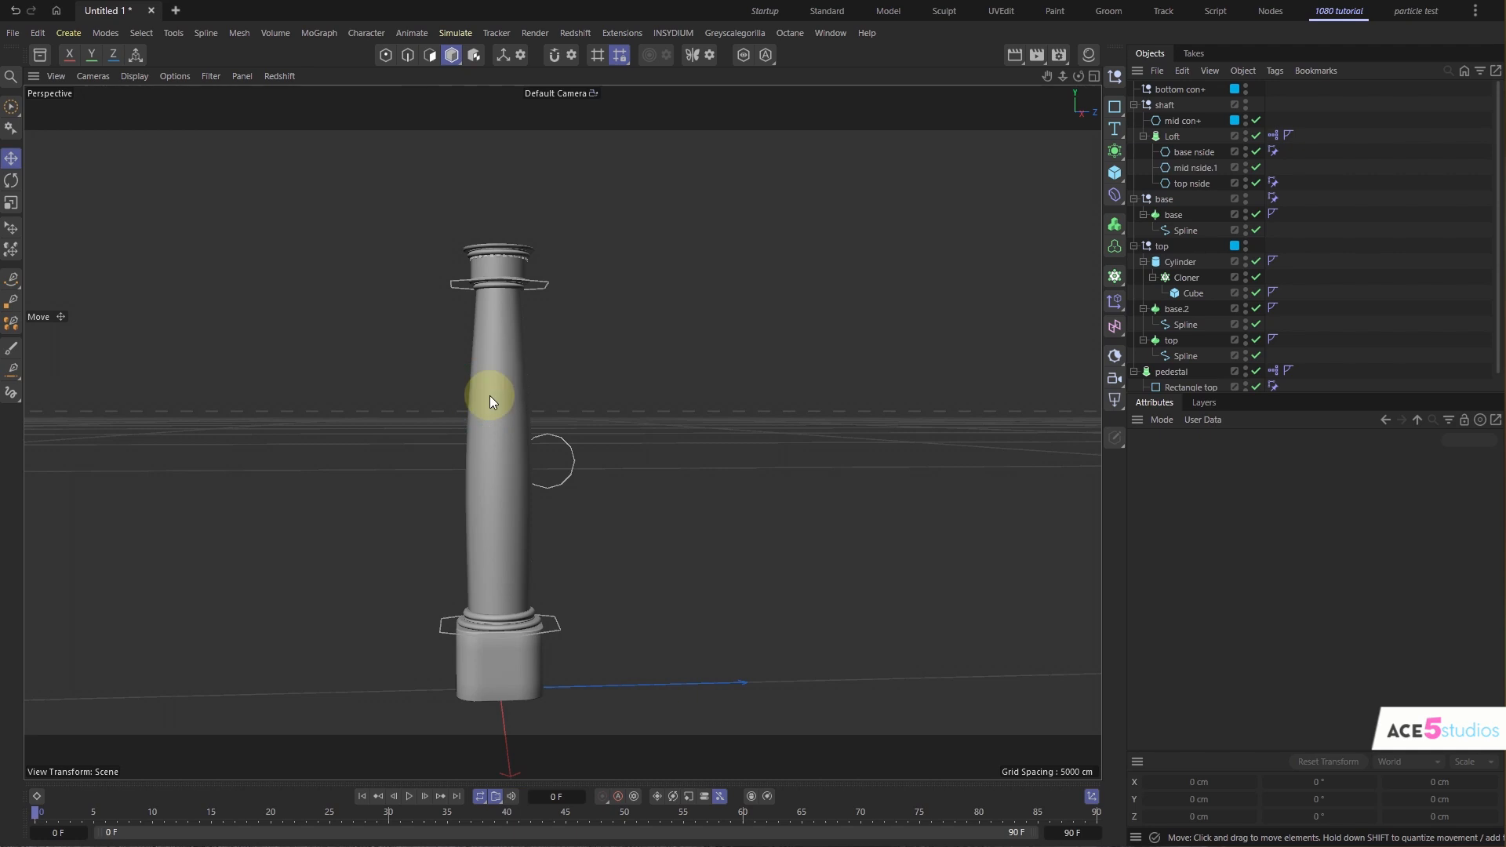